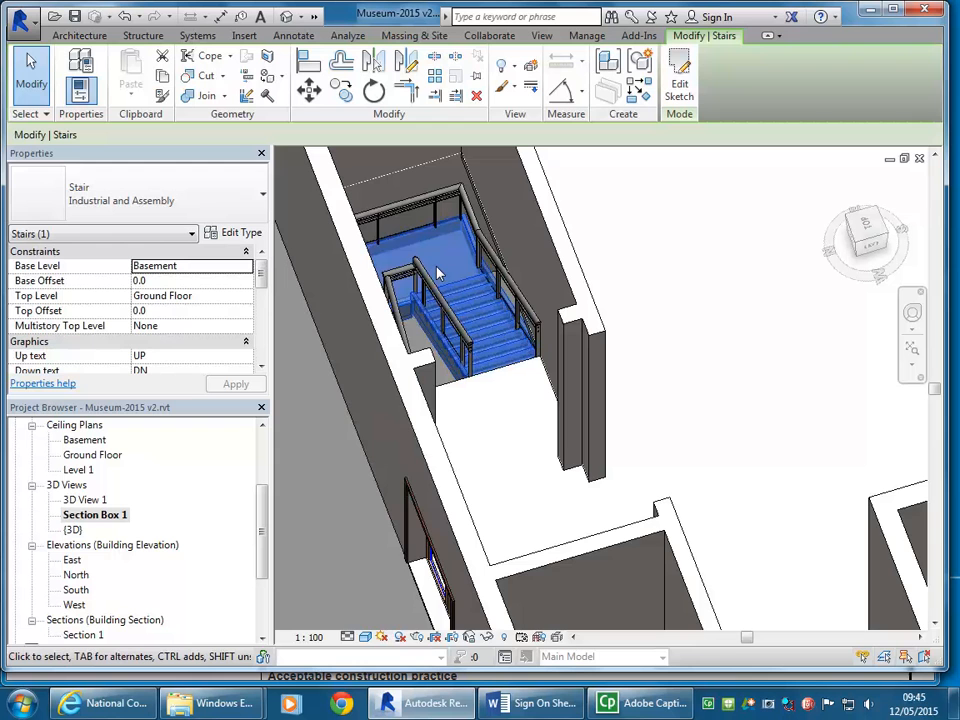
scroll(486, 281, "down", 3)
scroll(470, 282, "up", 2)
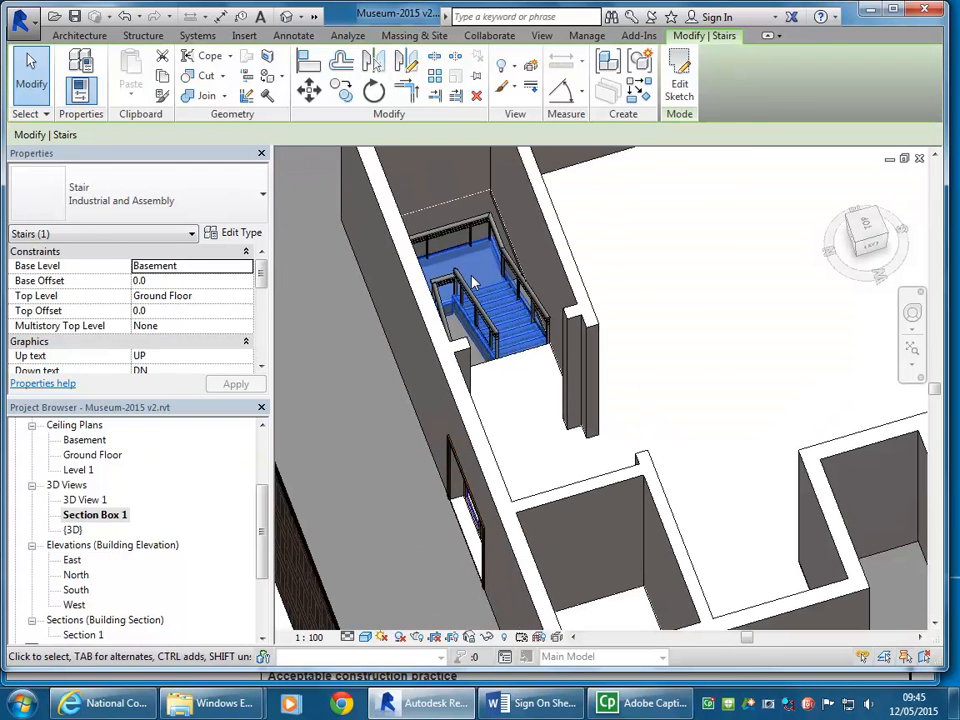
scroll(474, 283, "up", 2)
scroll(455, 286, "down", 3)
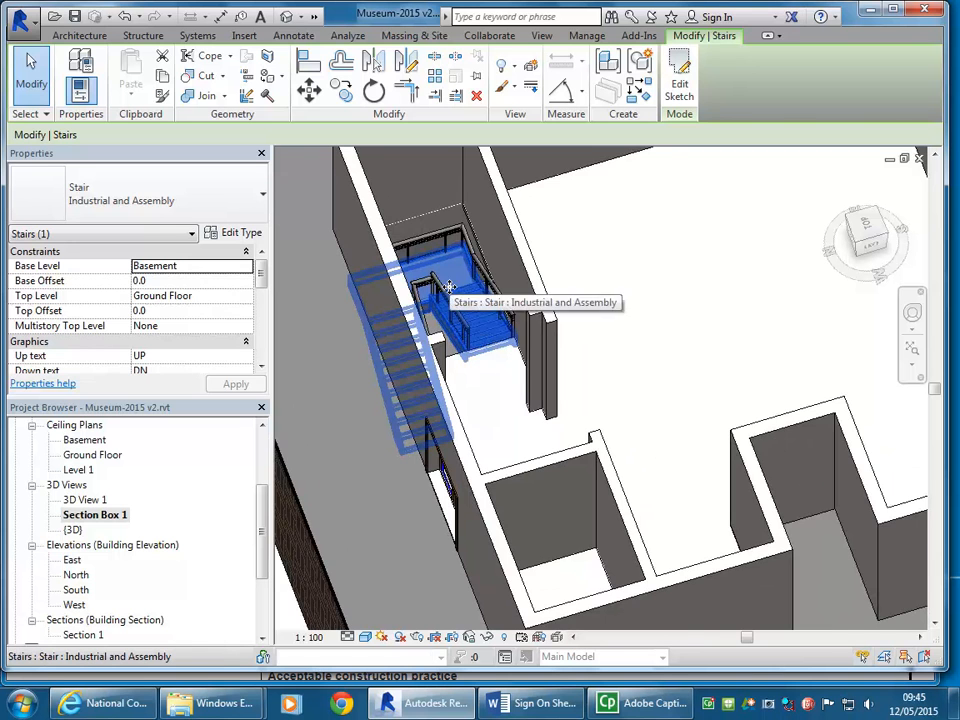
scroll(450, 285, "up", 2)
key("Escape")
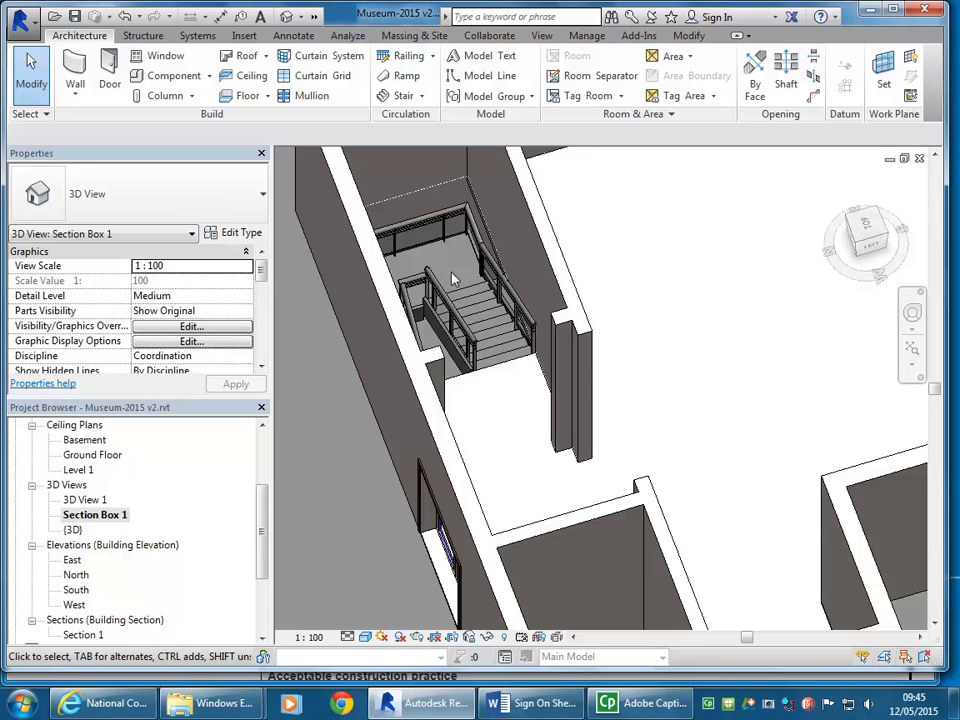
Step: Delete the Industrial and Assembly stair that connects the Basement and Ground Floor in the 3D section box view
middle_click_drag(456, 274, 497, 350, "shift")
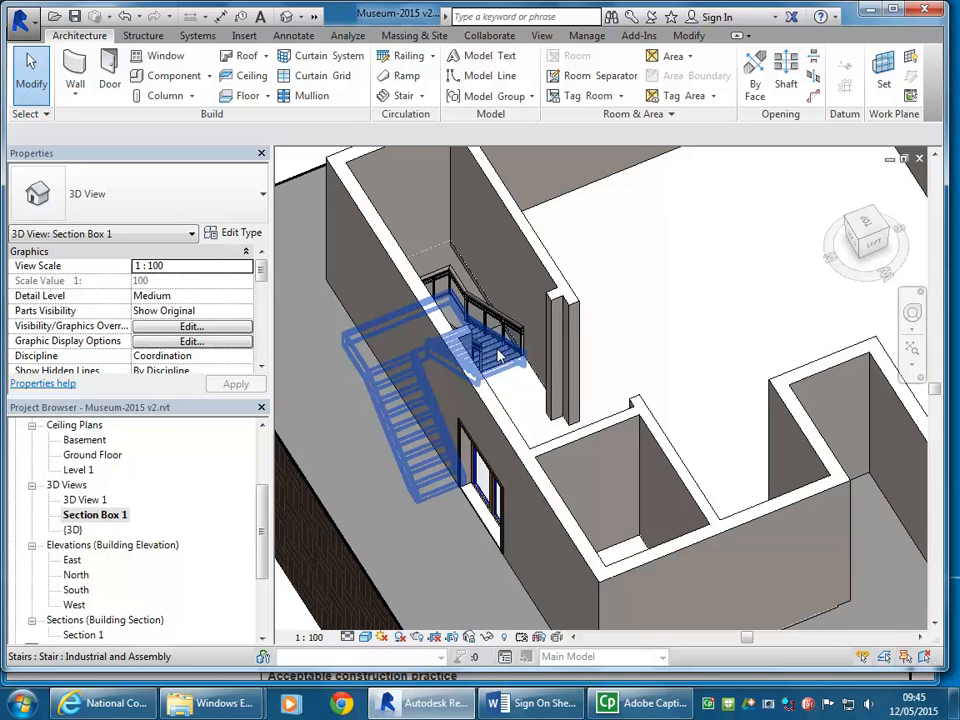
scroll(497, 355, "down", 2)
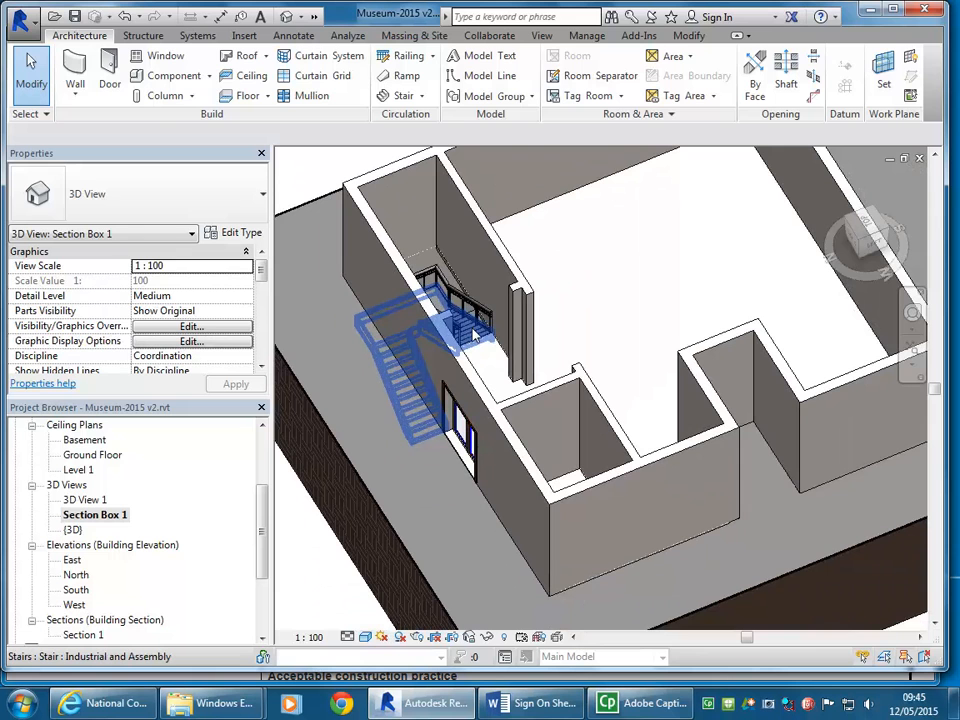
left_click(475, 336)
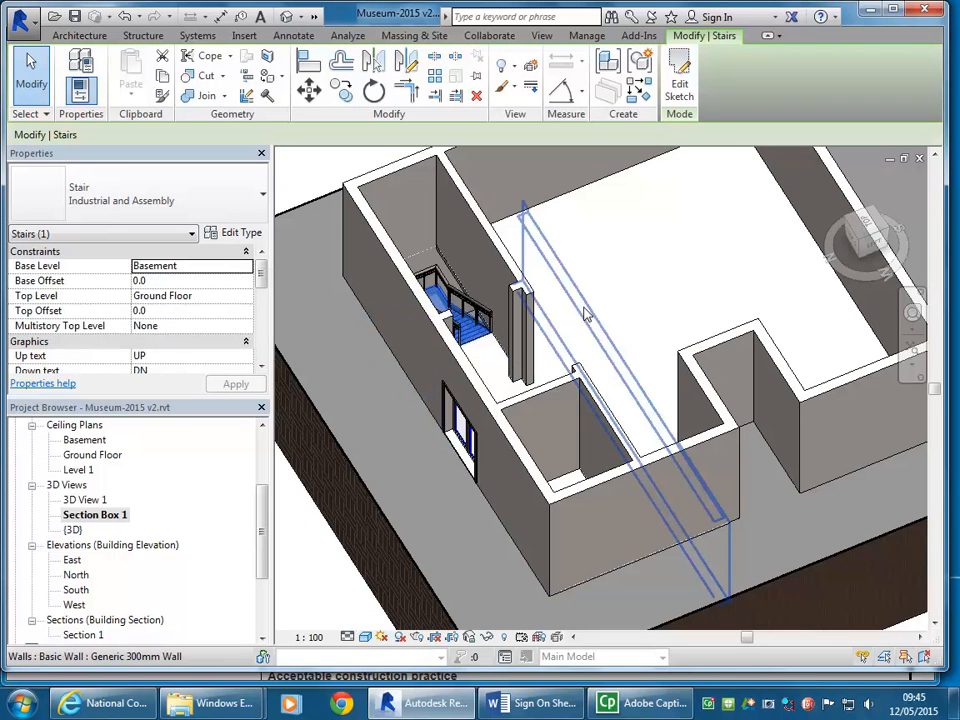
middle_click_drag(587, 314, 597, 310)
key("Delete")
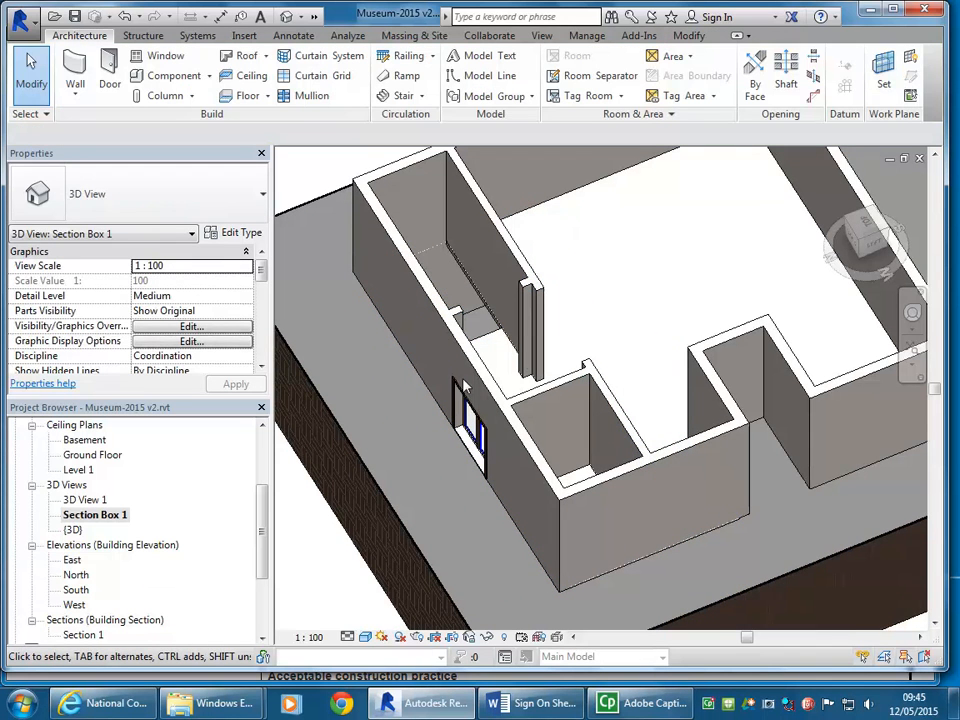
left_click(421, 95)
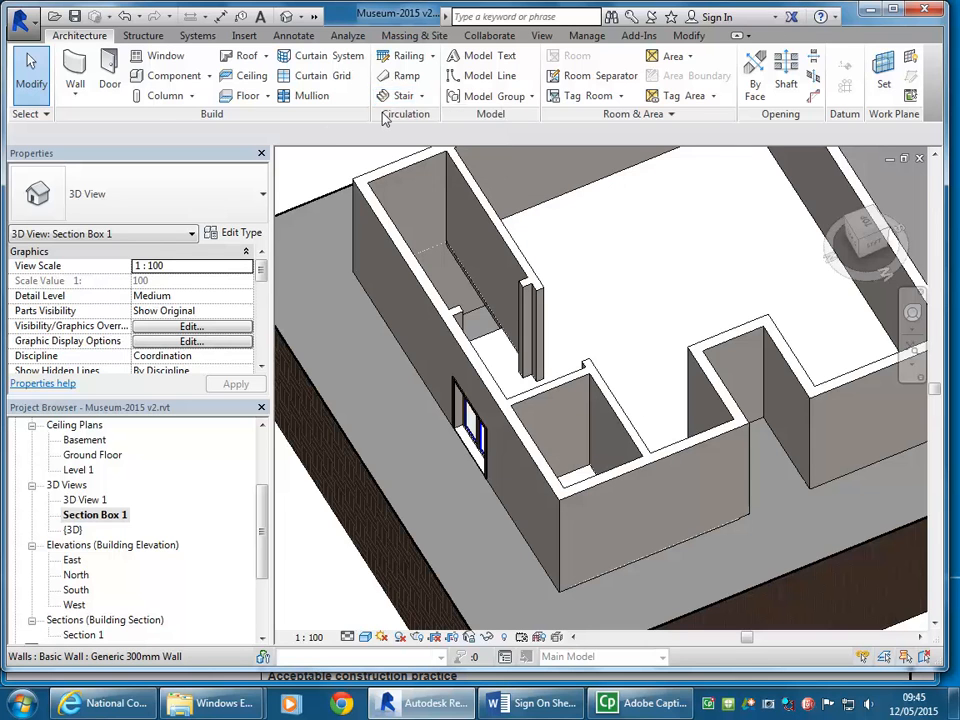
left_click(423, 97)
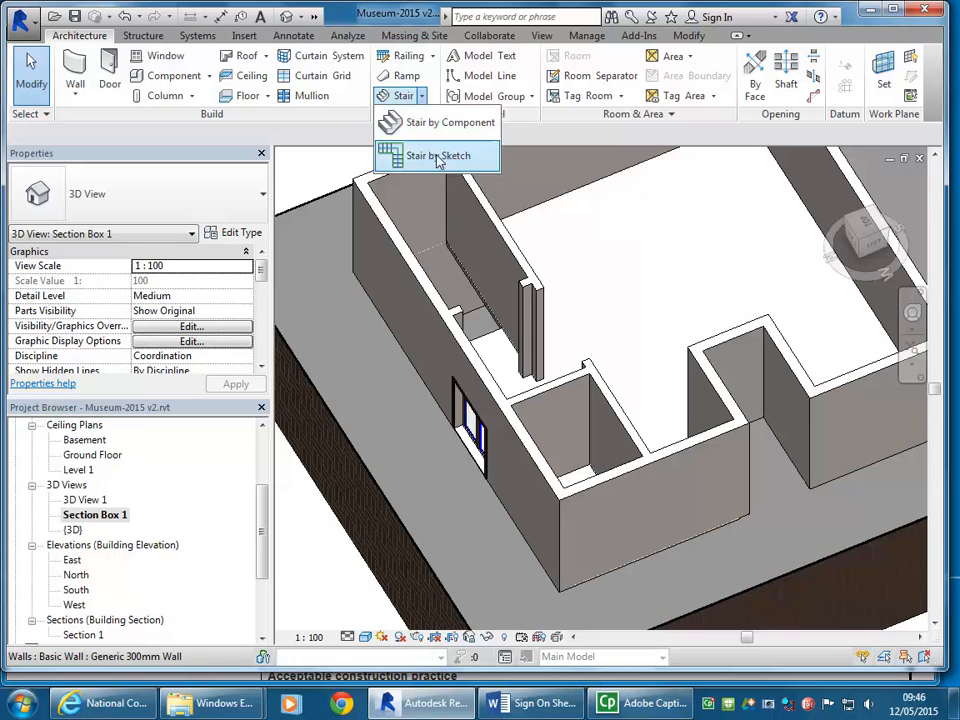
left_click(580, 260)
middle_click_drag(580, 260, 536, 268)
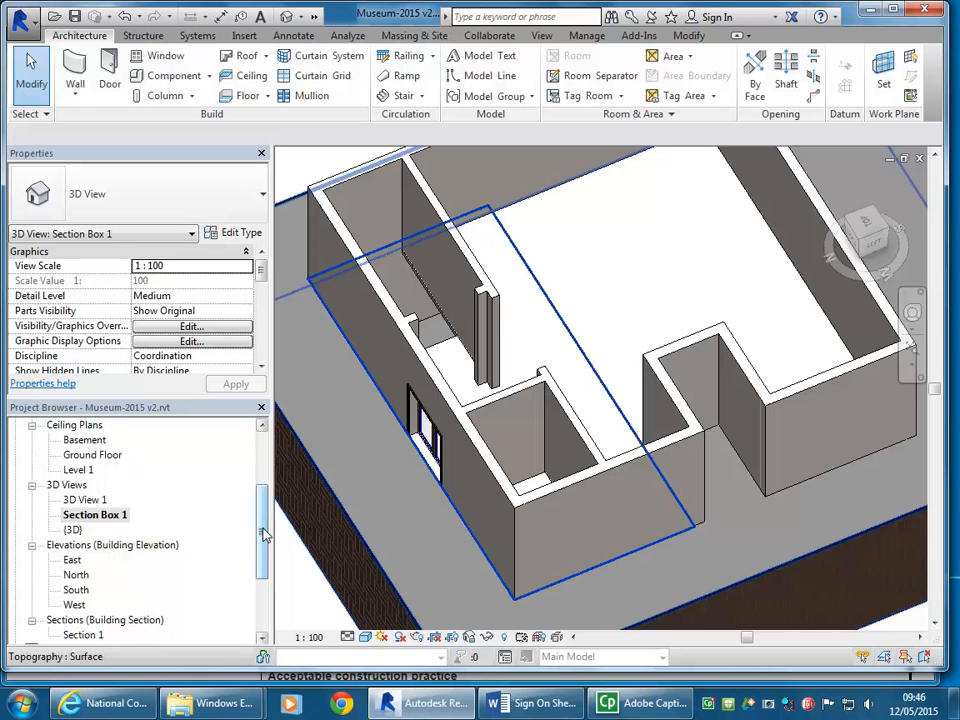
Step: Open the Ground Floor floor plan and inspect the empty stairwell beside the entrance doors
scroll(245, 490, "up", 3)
double_click(93, 485)
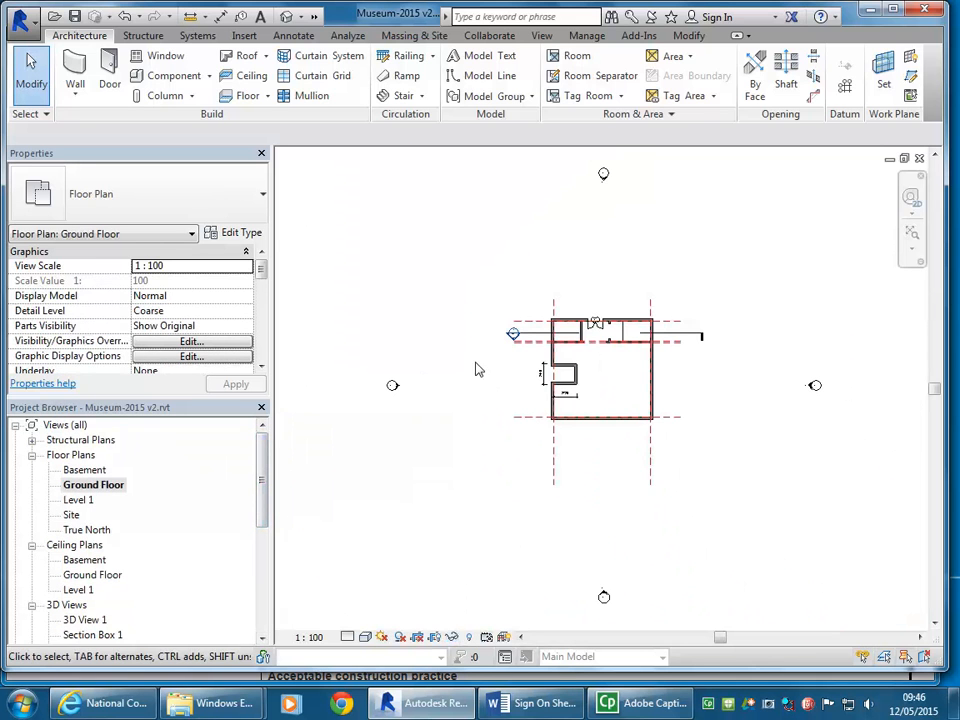
scroll(635, 358, "up", 5)
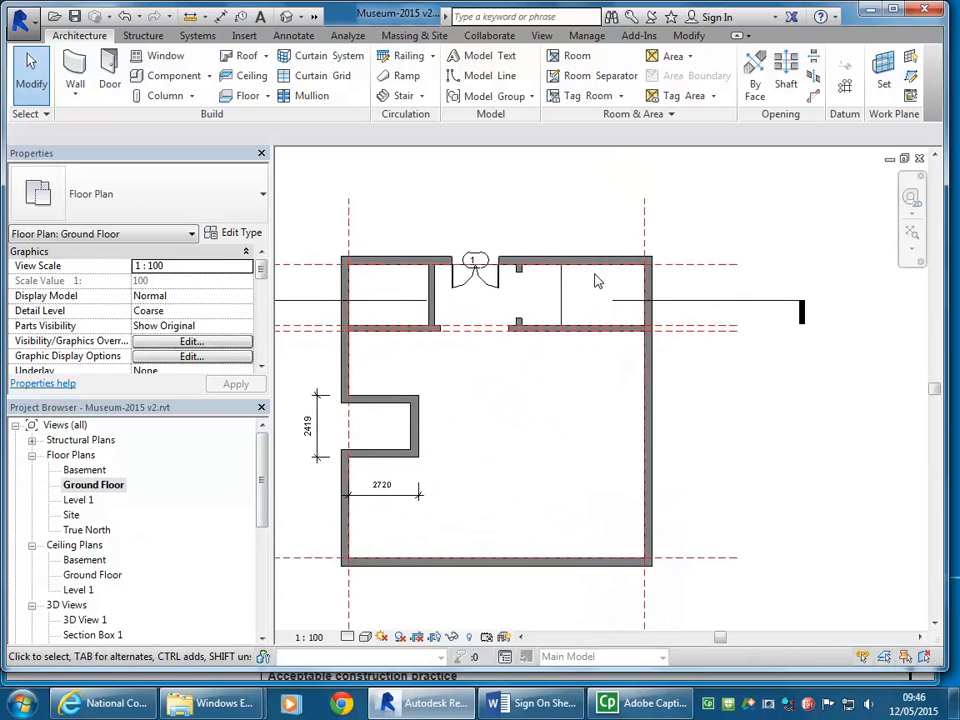
scroll(572, 263, "up", 2)
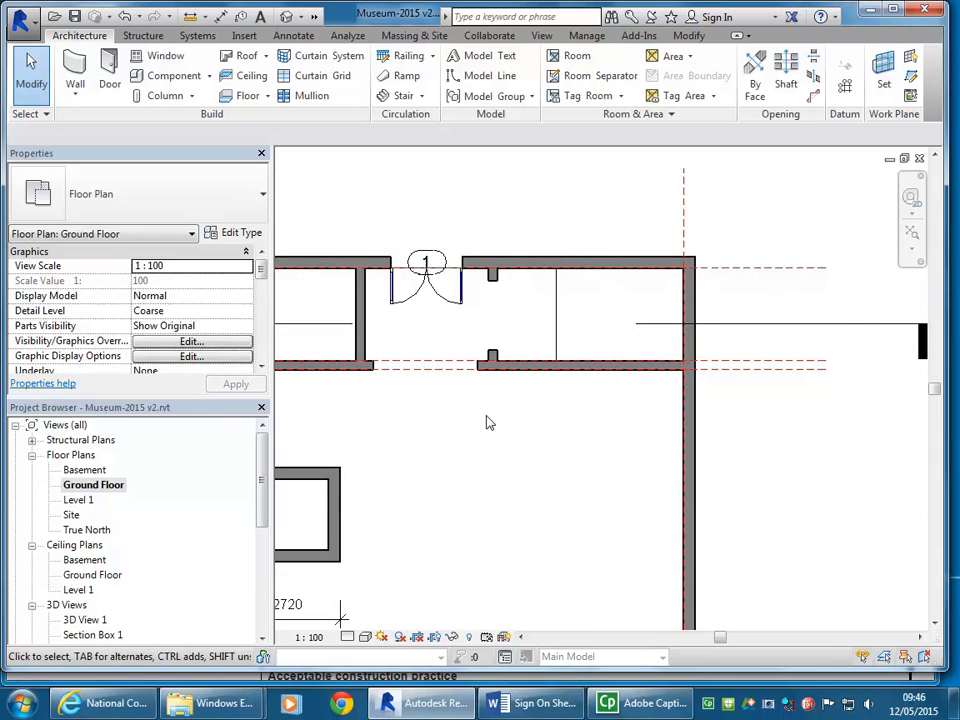
middle_click_drag(489, 422, 508, 416)
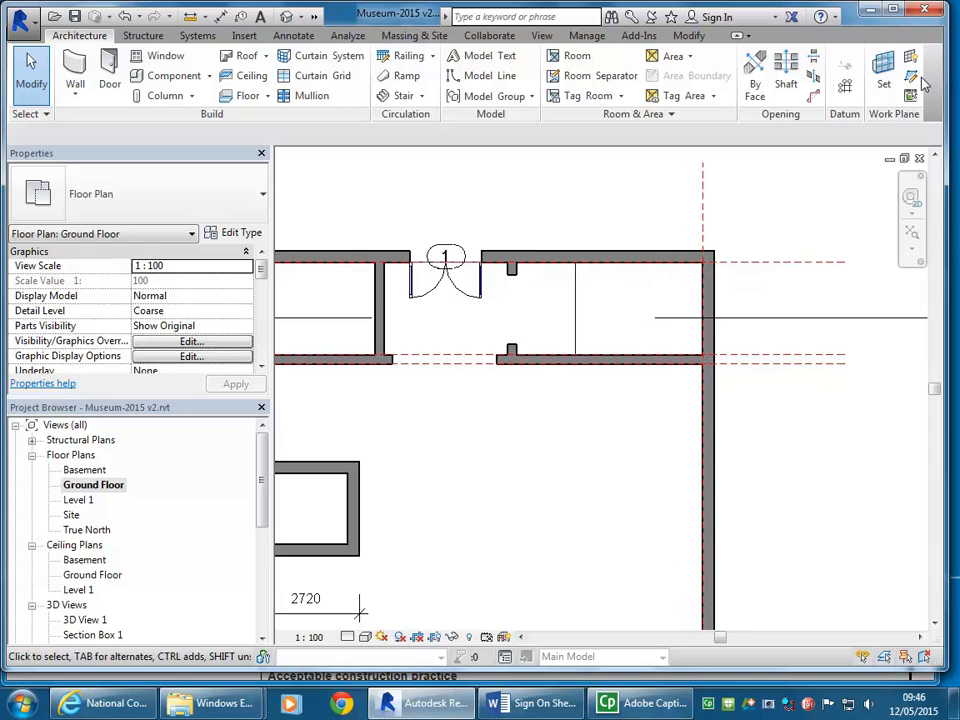
left_click(294, 38)
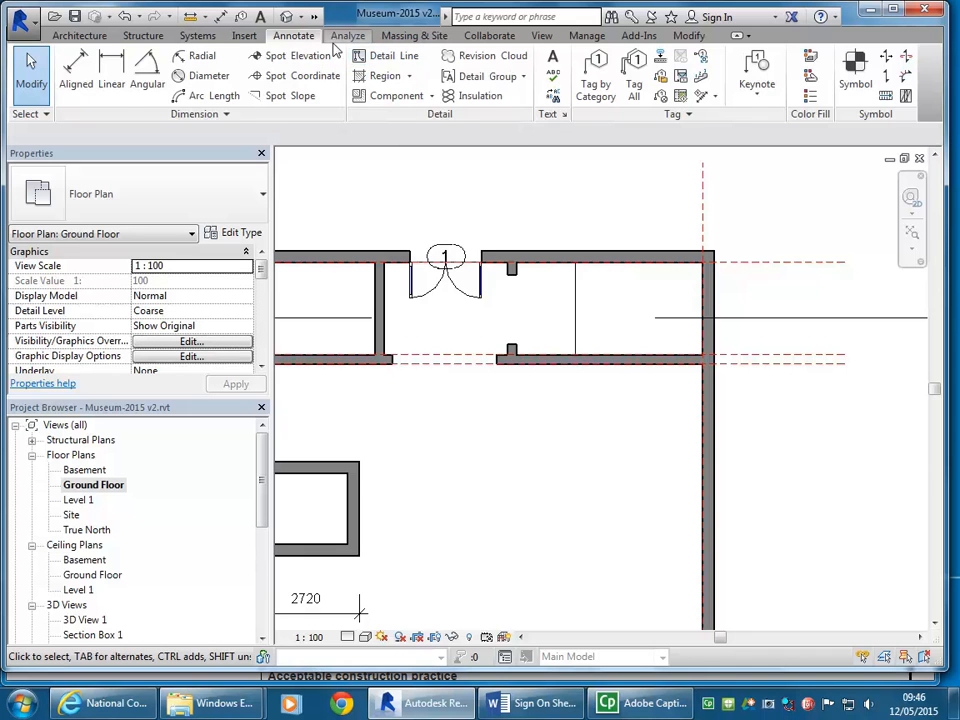
left_click(56, 36)
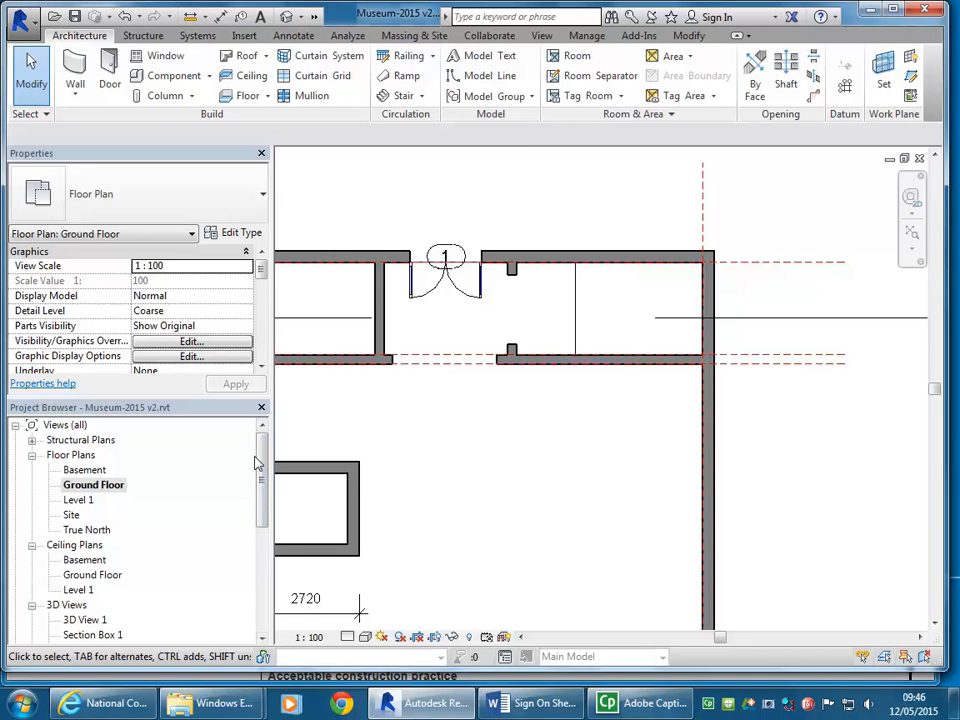
Step: Open the Section 1 building section at the Basement, Ground Floor and Level 1 level markers
left_click_drag(264, 456, 258, 525)
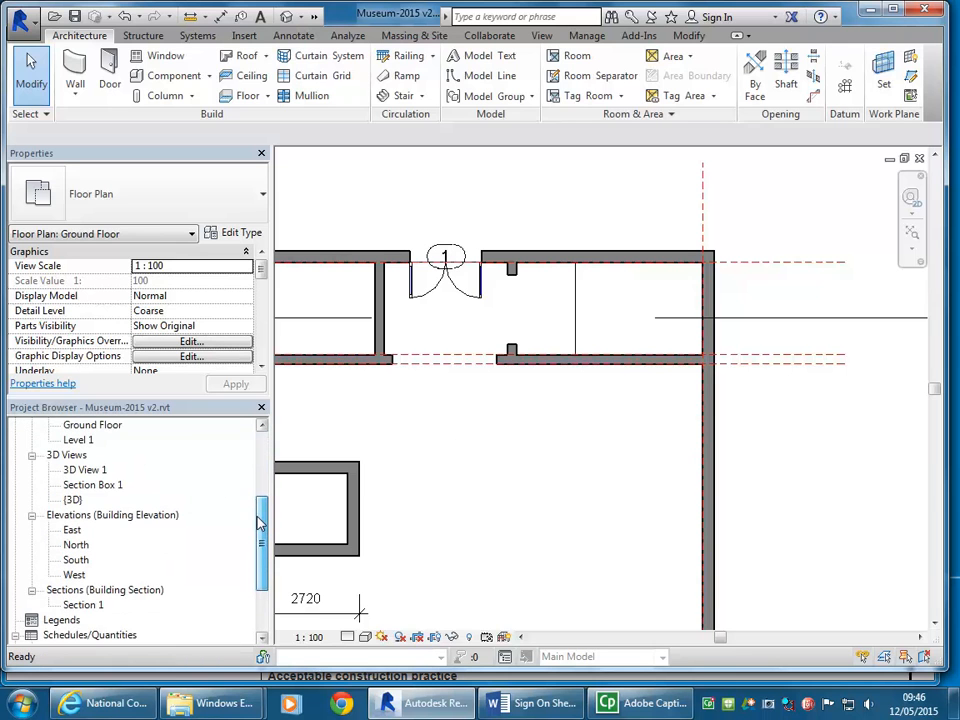
double_click(80, 596)
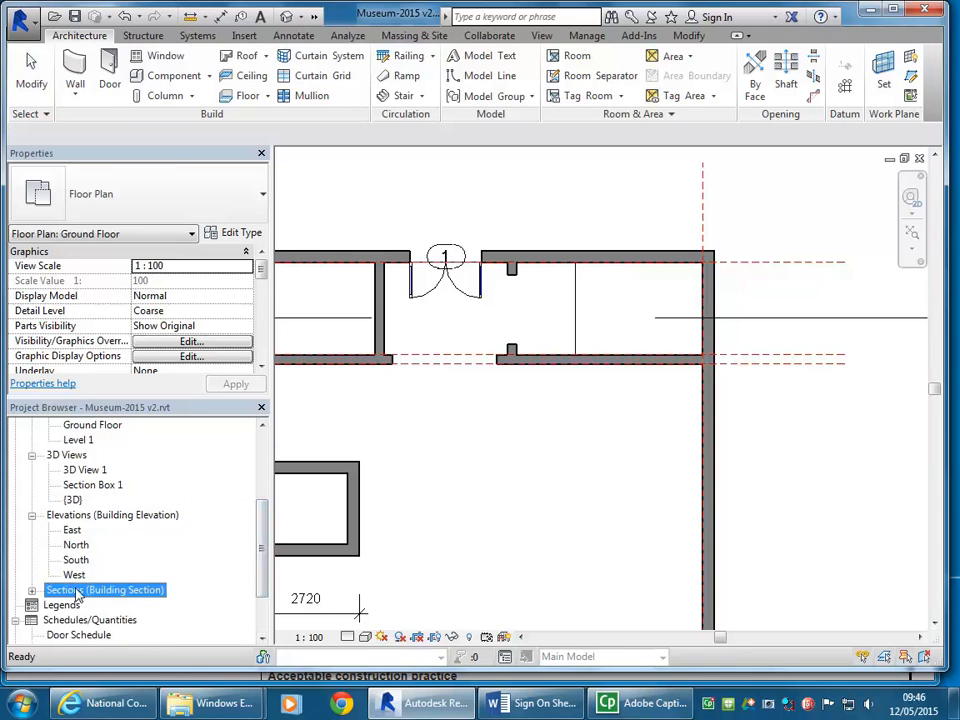
double_click(82, 592)
double_click(82, 605)
middle_click_drag(598, 452, 356, 452)
middle_click_drag(499, 444, 480, 440)
scroll(440, 449, "up", 2)
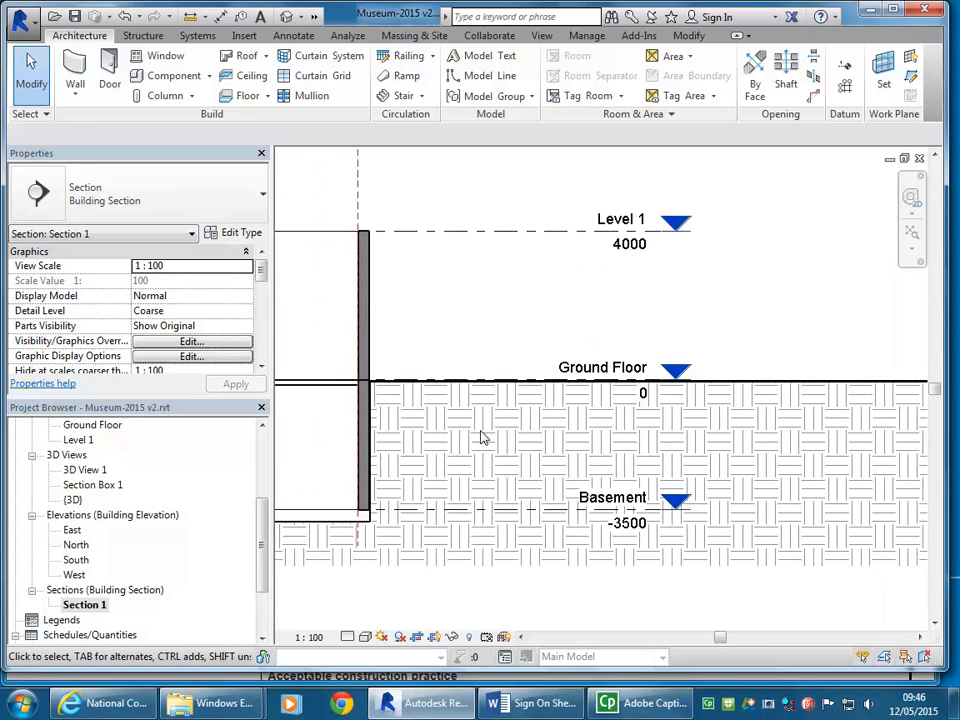
Step: Set the Basement level's elevation to -3400 in the building section
left_click(606, 509)
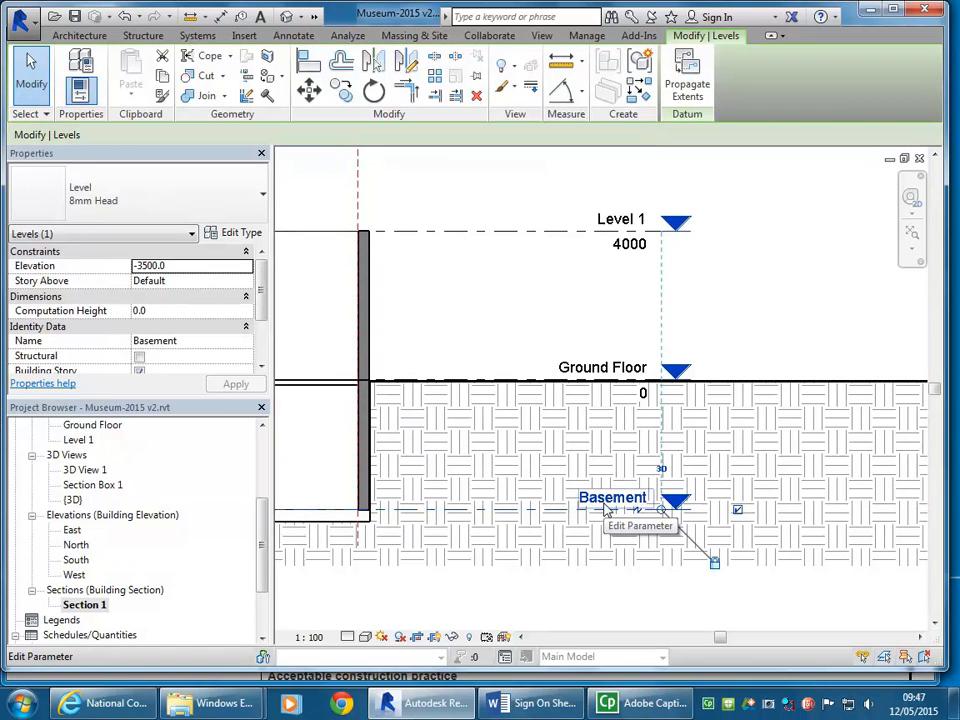
middle_click_drag(576, 555, 548, 535)
scroll(499, 527, "up", 3)
left_click(594, 508)
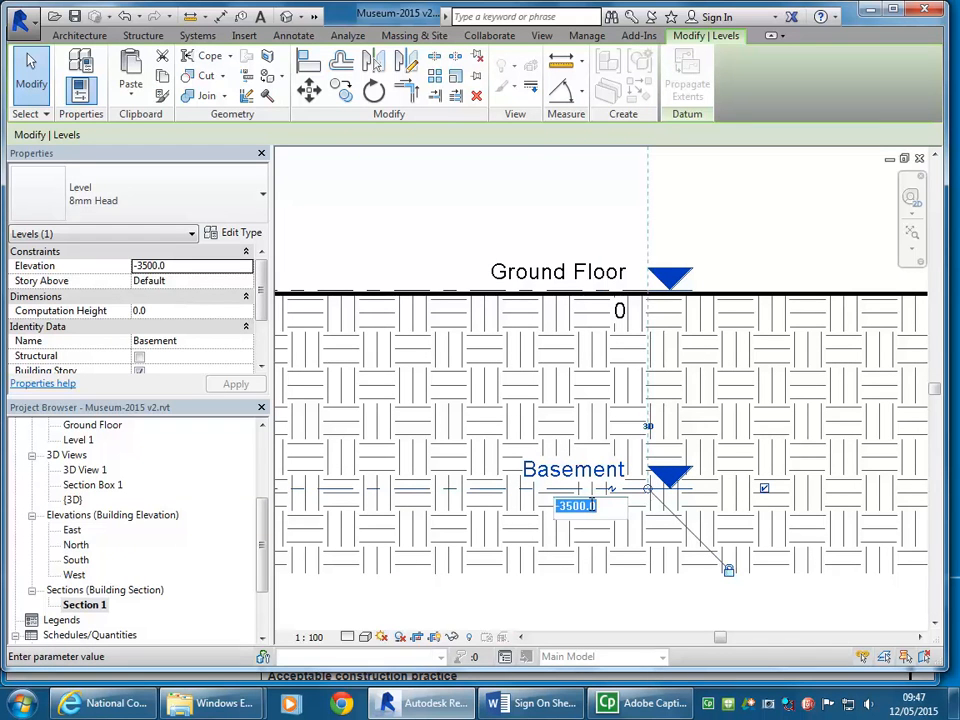
left_click(574, 506)
key("BackSpace")
type("4")
key("Return")
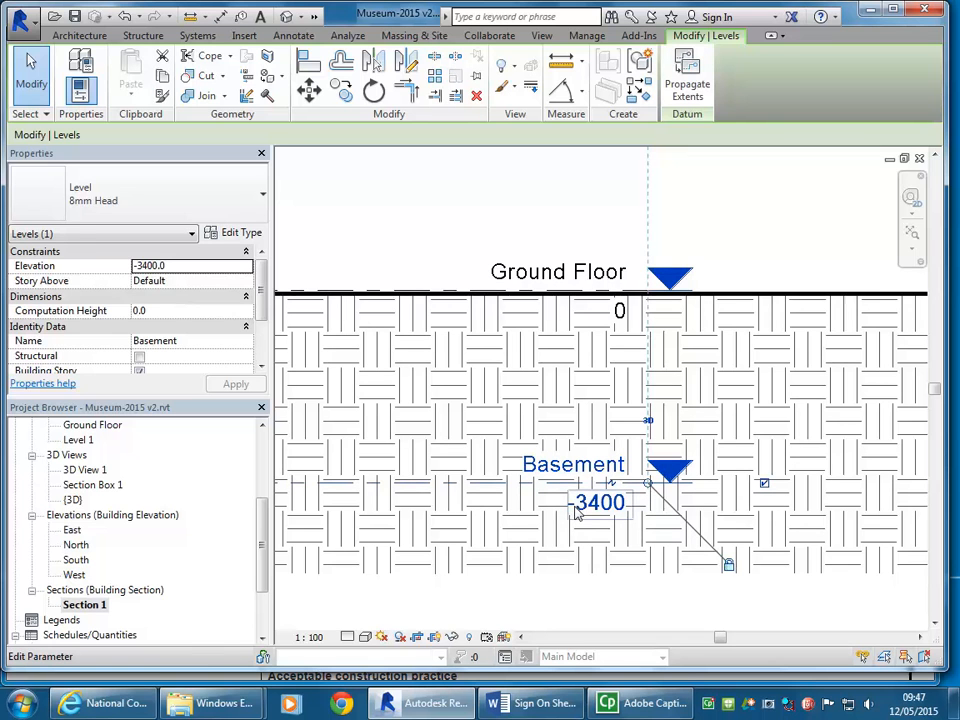
left_click(470, 219)
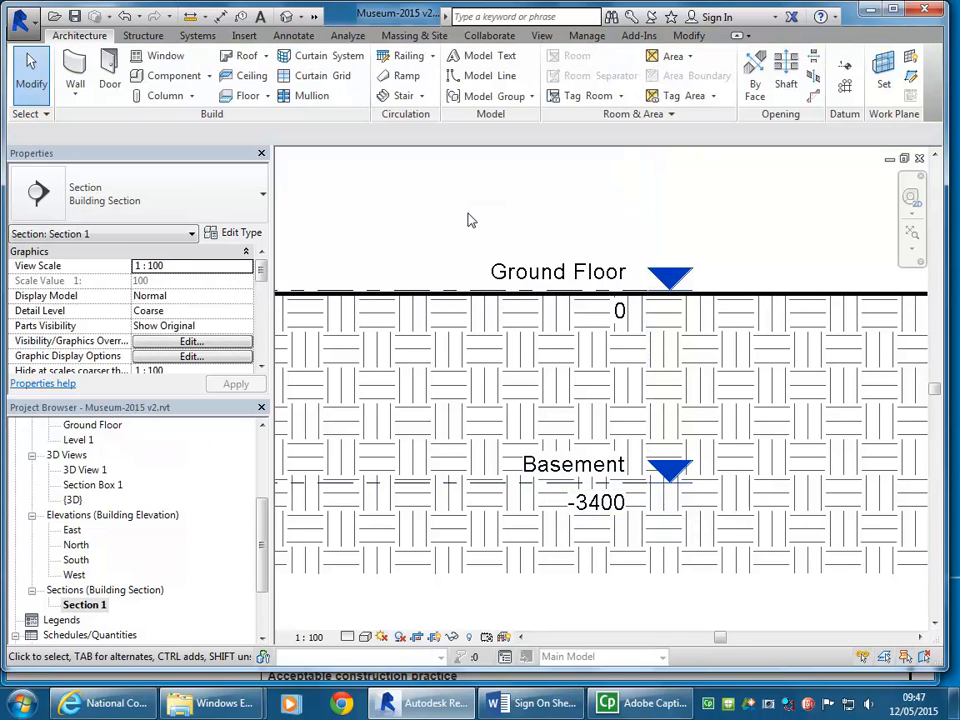
Step: Search the computer's programs for "cal" and open Calculator
middle_click_drag(470, 219, 657, 253)
scroll(657, 253, "down", 2)
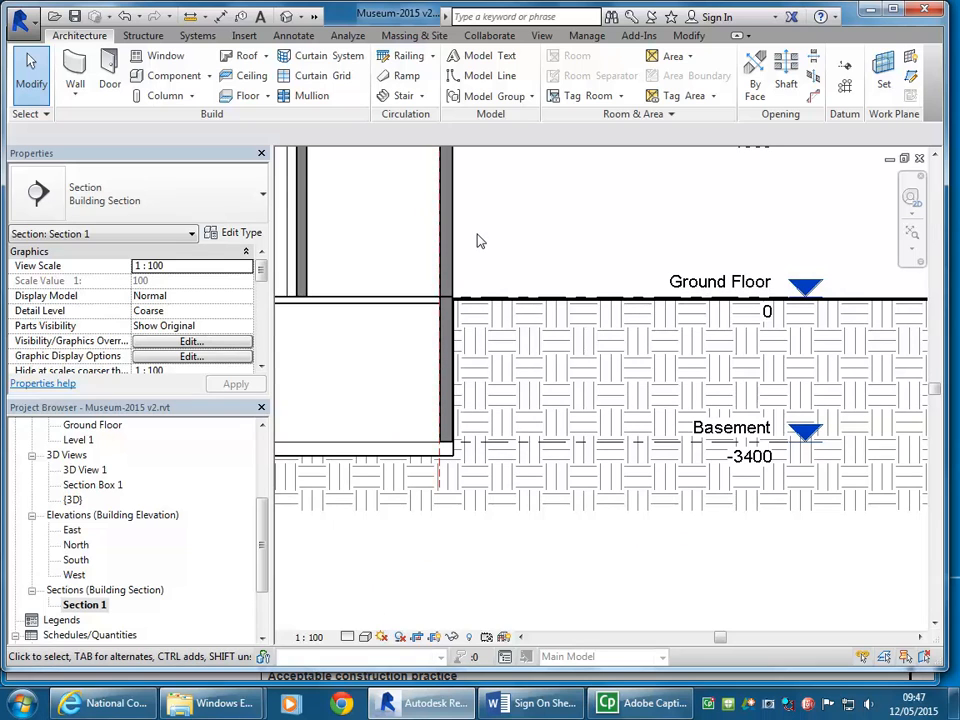
left_click(20, 703)
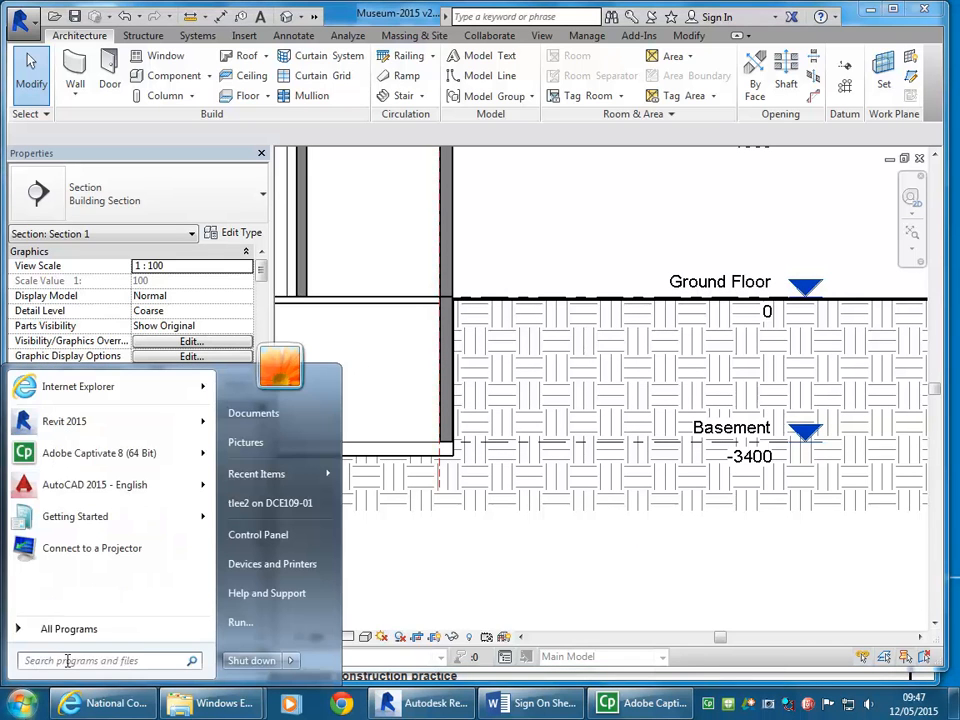
type("cal")
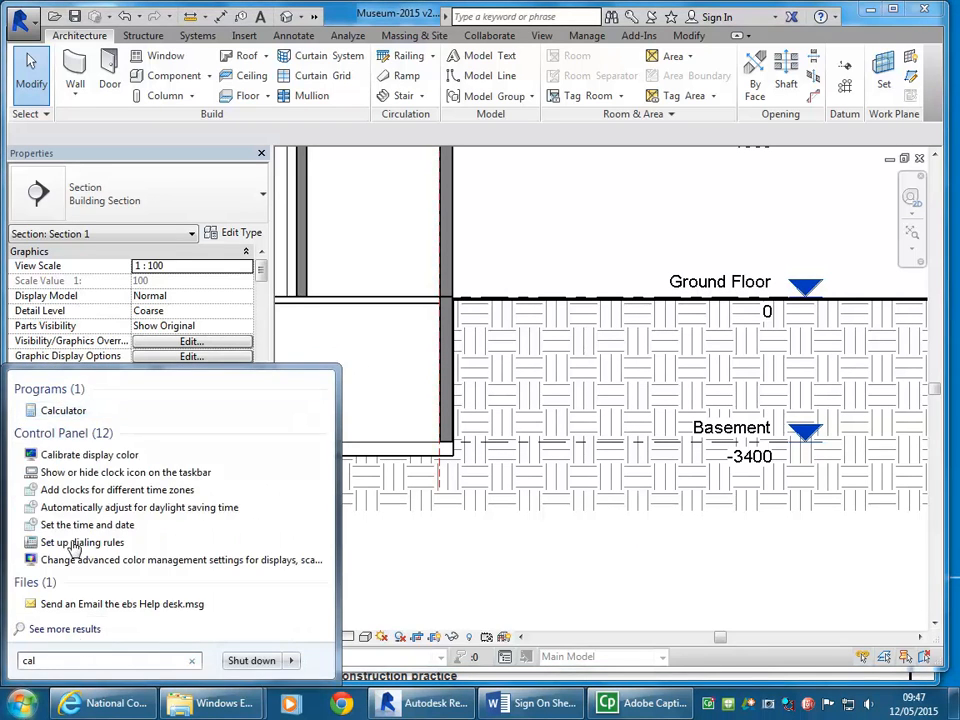
left_click(62, 410)
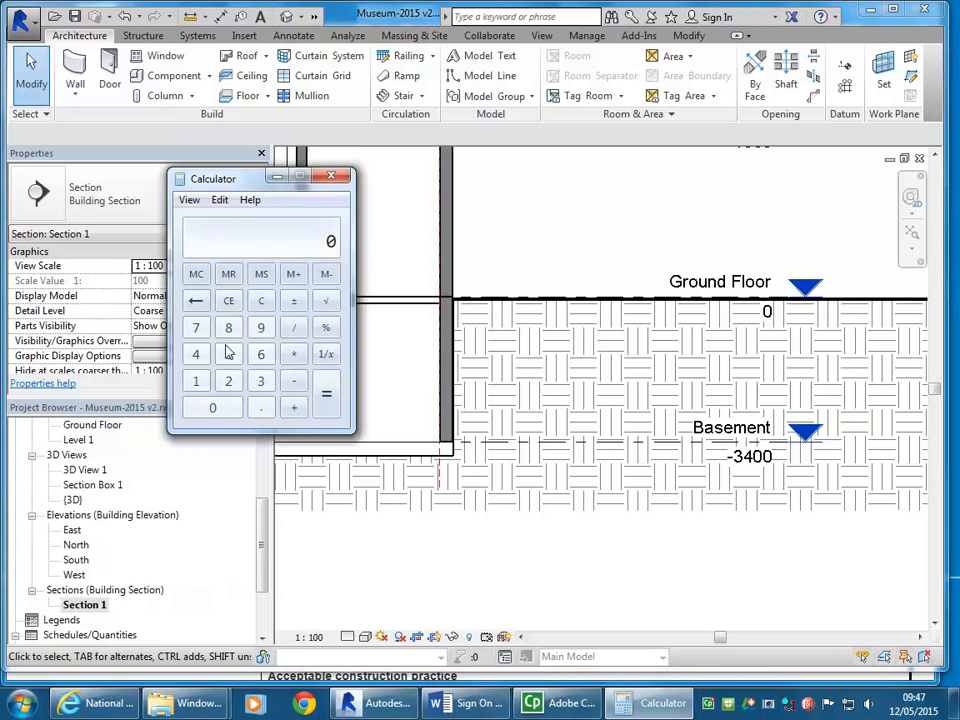
Step: Calculate the number of risers by dividing 3500 by 190
left_click(261, 381)
left_click(228, 354)
left_click(201, 413)
left_click(200, 416)
left_click(293, 328)
left_click(196, 381)
left_click(261, 328)
left_click(208, 412)
left_click(326, 393)
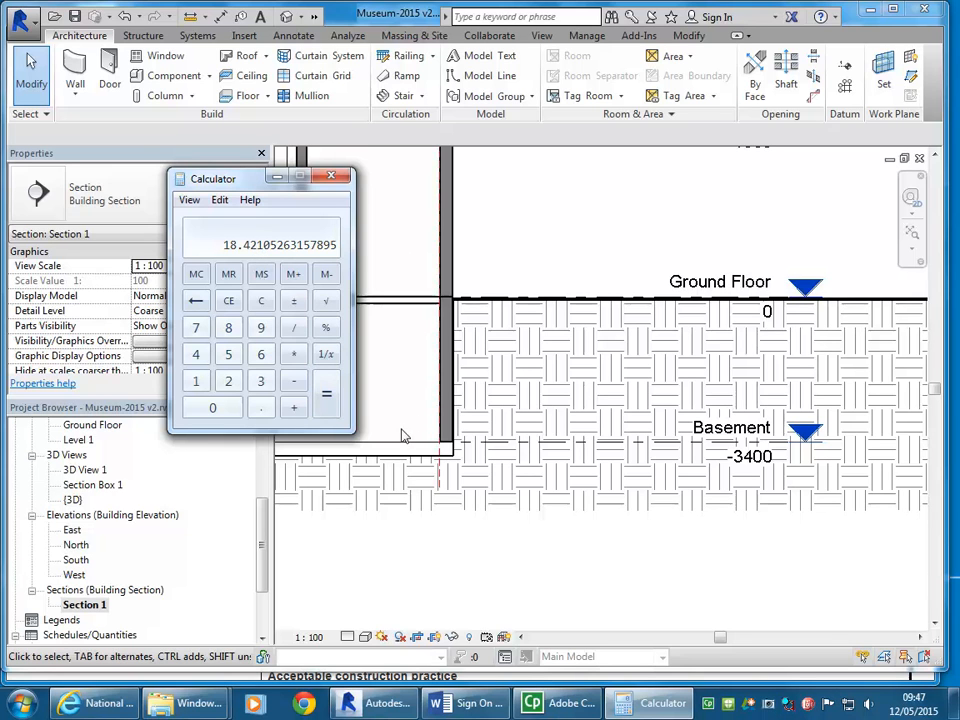
Step: Switch to the NCC 2015 BCA Volume 2 page in Internet Explorer and check clause 3.9.1.3 for the permitted risers per flight
mouse_move(103, 707)
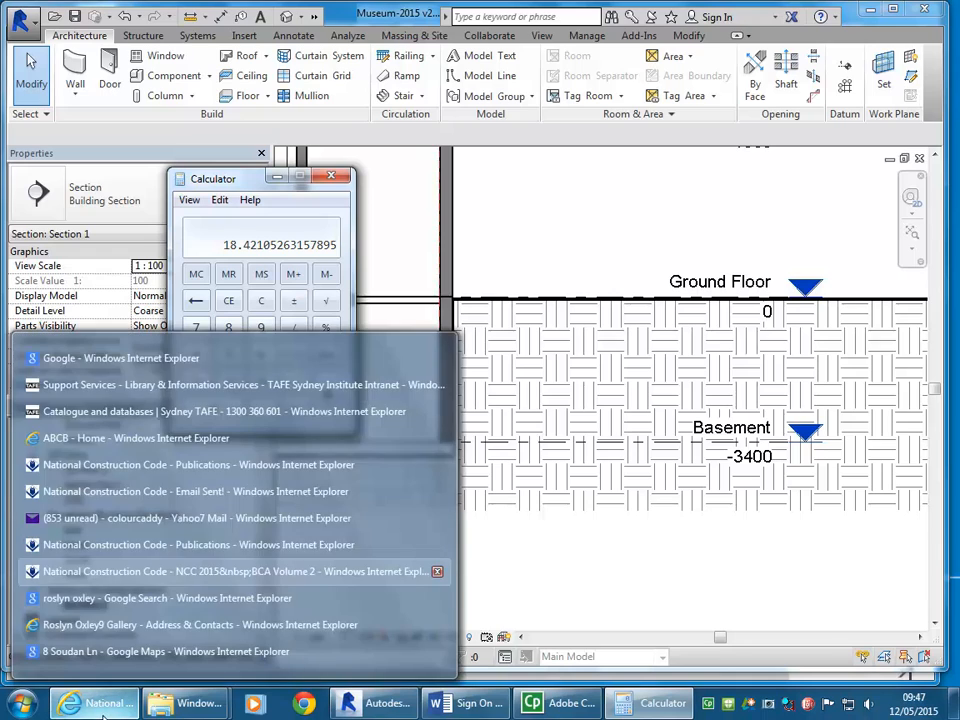
left_click(100, 571)
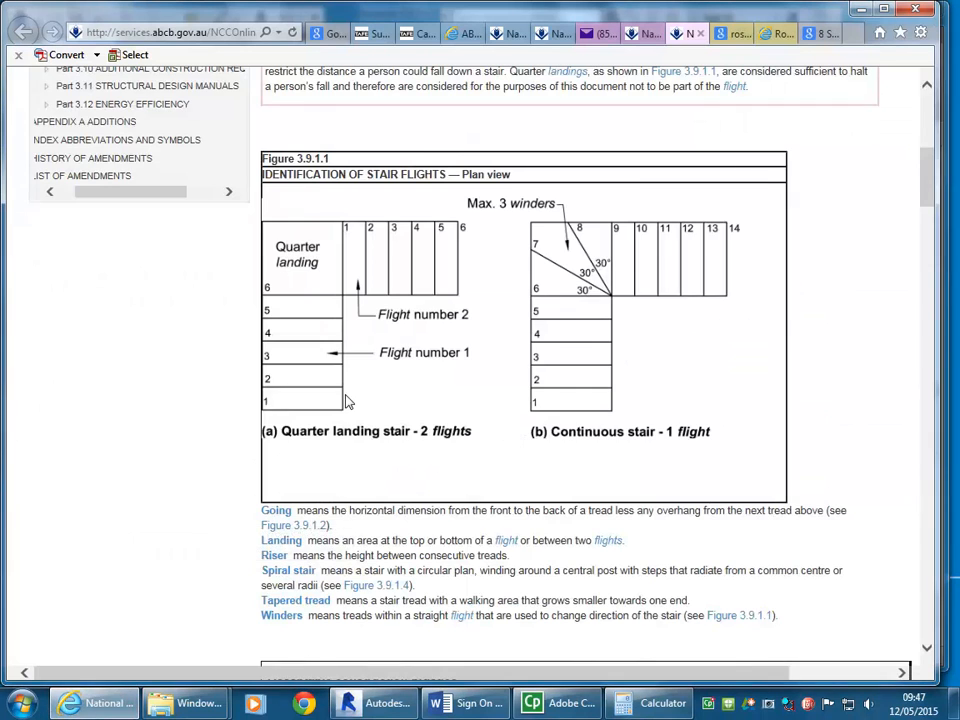
scroll(348, 401, "up", 5)
scroll(348, 400, "down", 10)
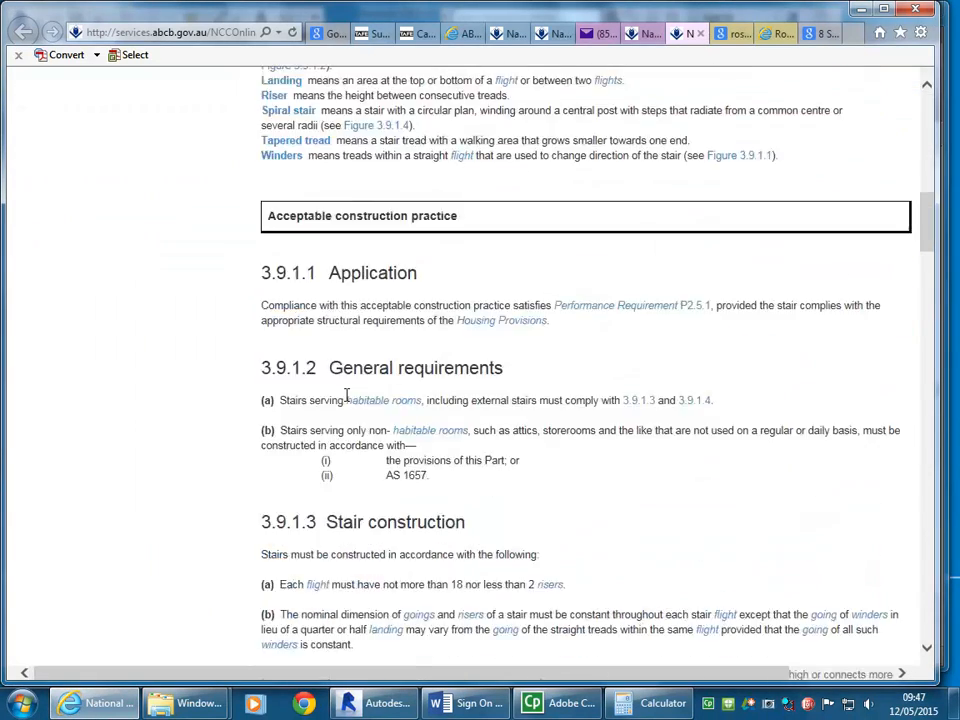
scroll(263, 375, "down", 2)
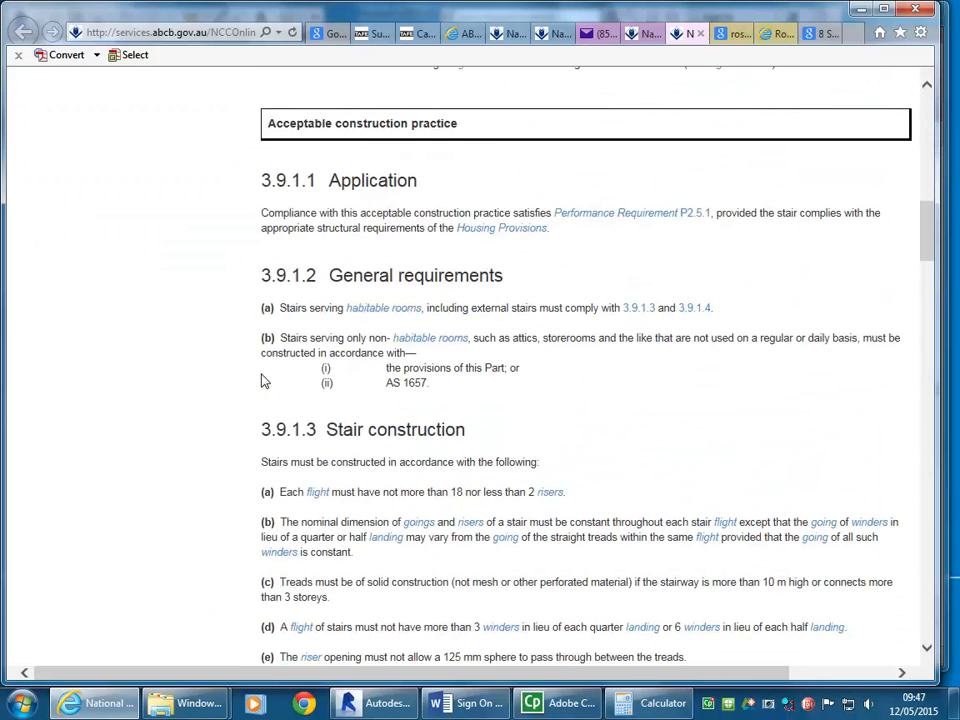
scroll(263, 381, "down", 4)
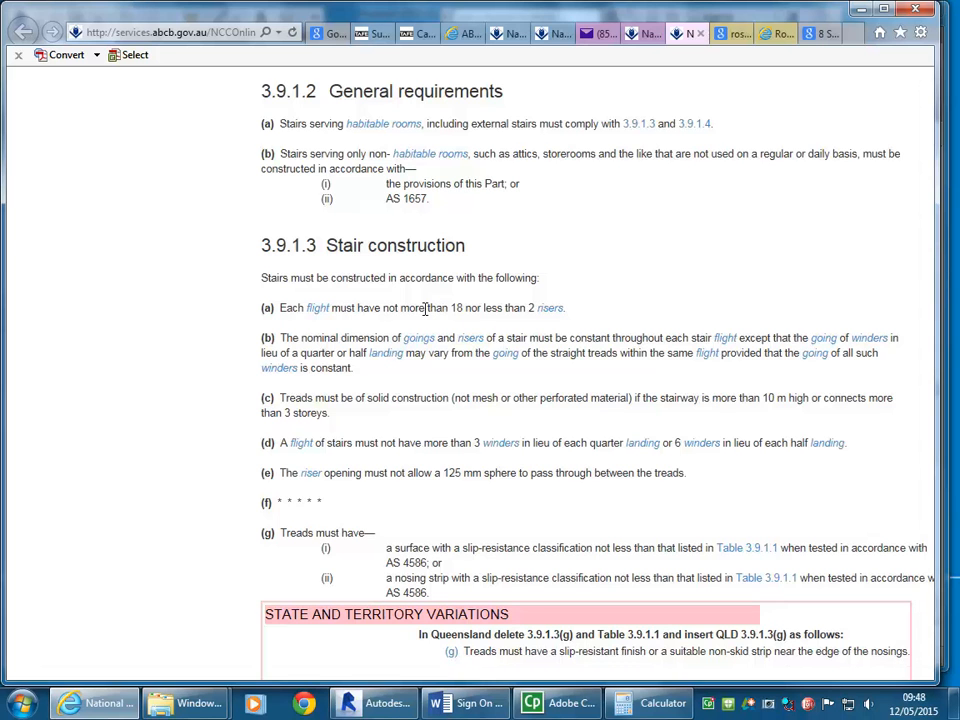
left_click(862, 10)
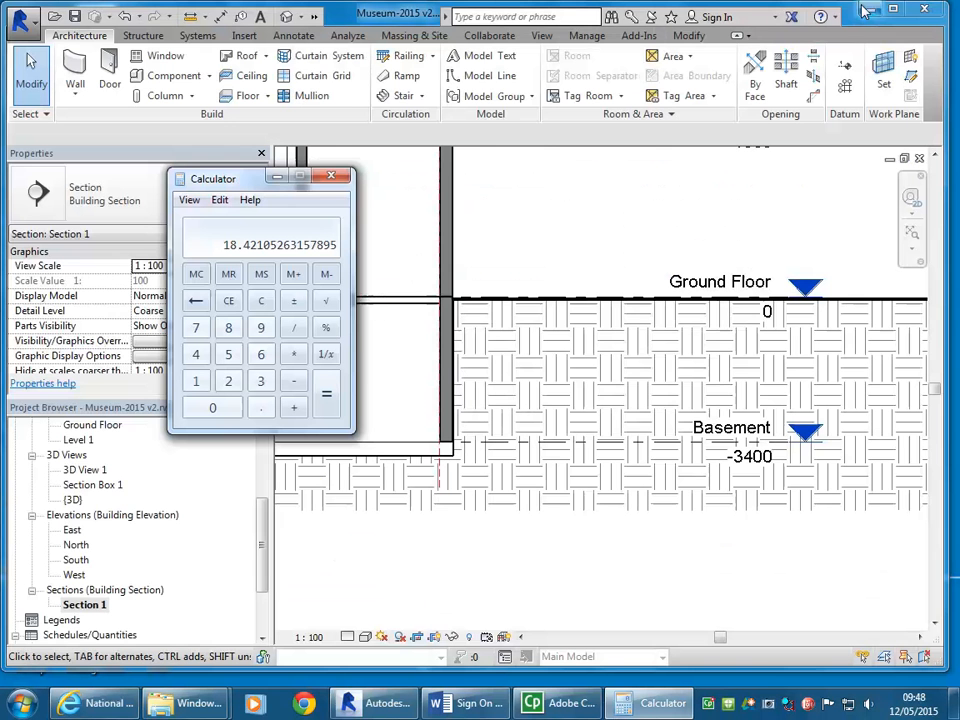
Step: Calculate the number of risers by dividing 3400 by 190 and close Calculator
left_click(260, 302)
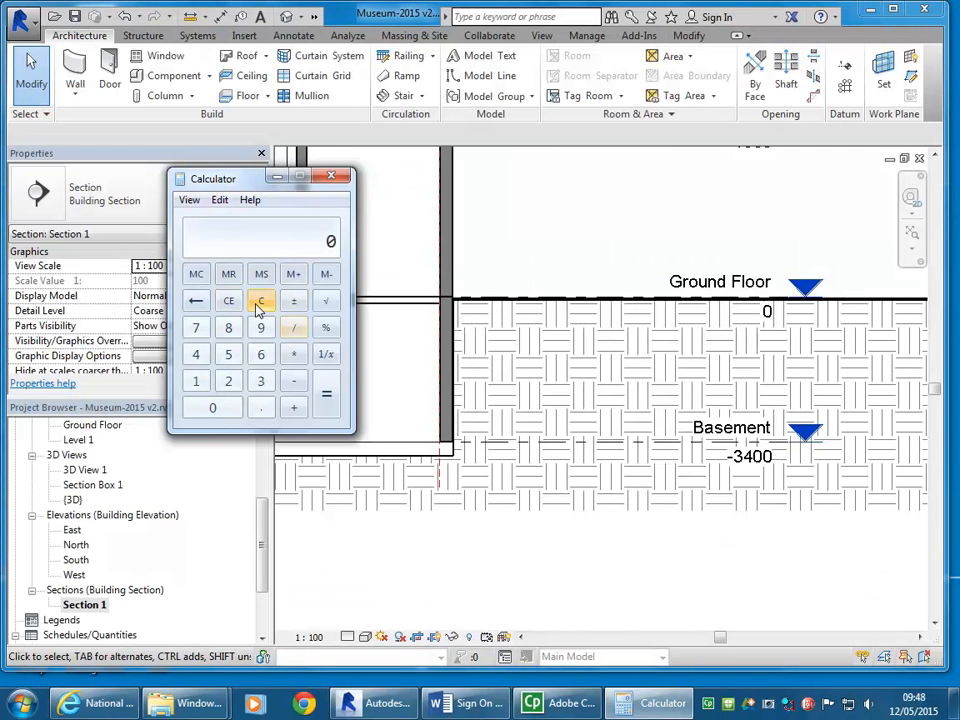
left_click(260, 381)
left_click(195, 357)
double_click(212, 407)
left_click(293, 328)
left_click(196, 381)
left_click(261, 328)
left_click(212, 407)
left_click(327, 398)
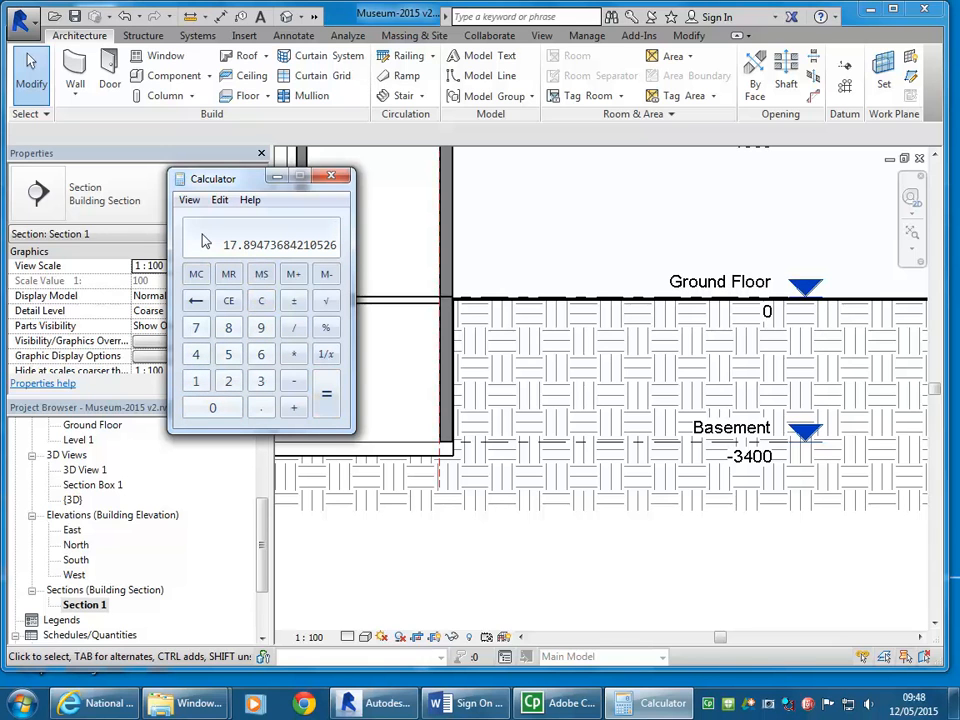
left_click(331, 176)
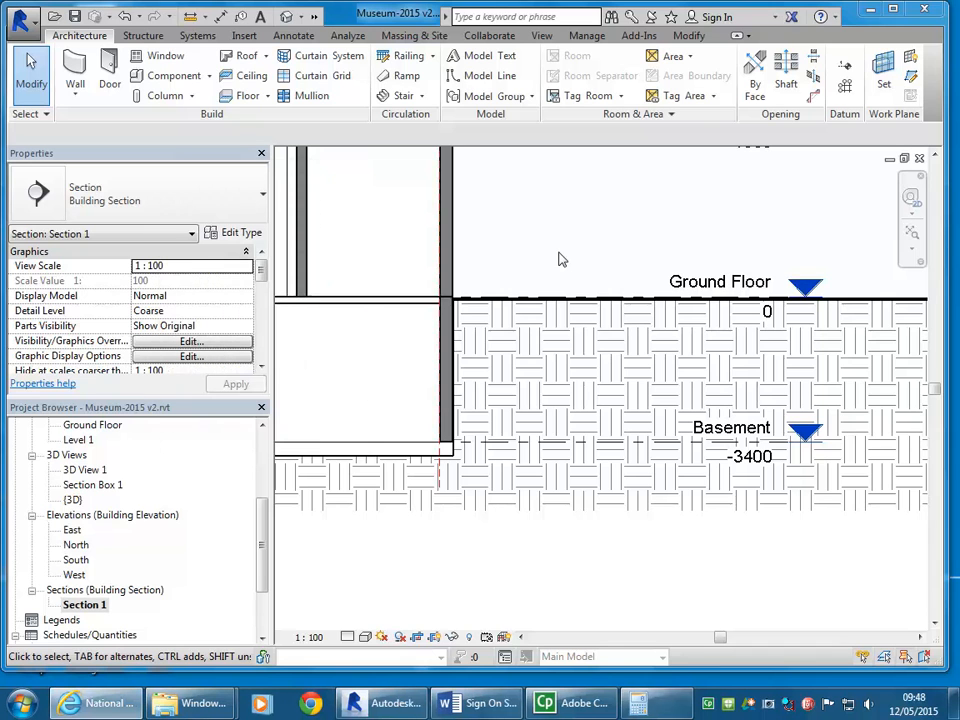
scroll(553, 257, "down", 1)
middle_click_drag(553, 257, 477, 265)
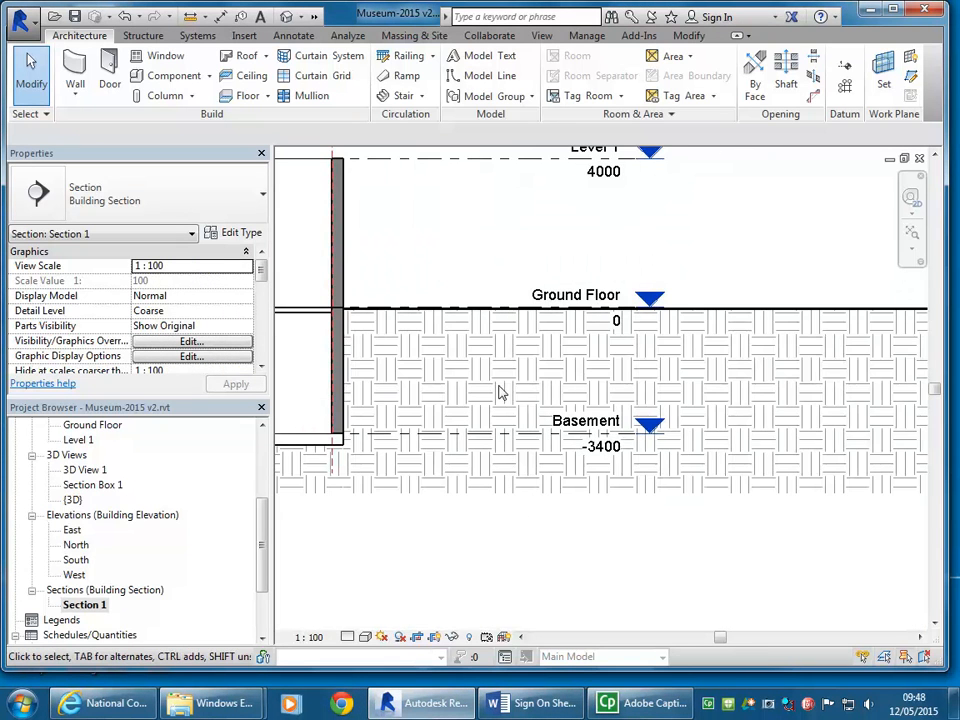
scroll(512, 407, "up", 1)
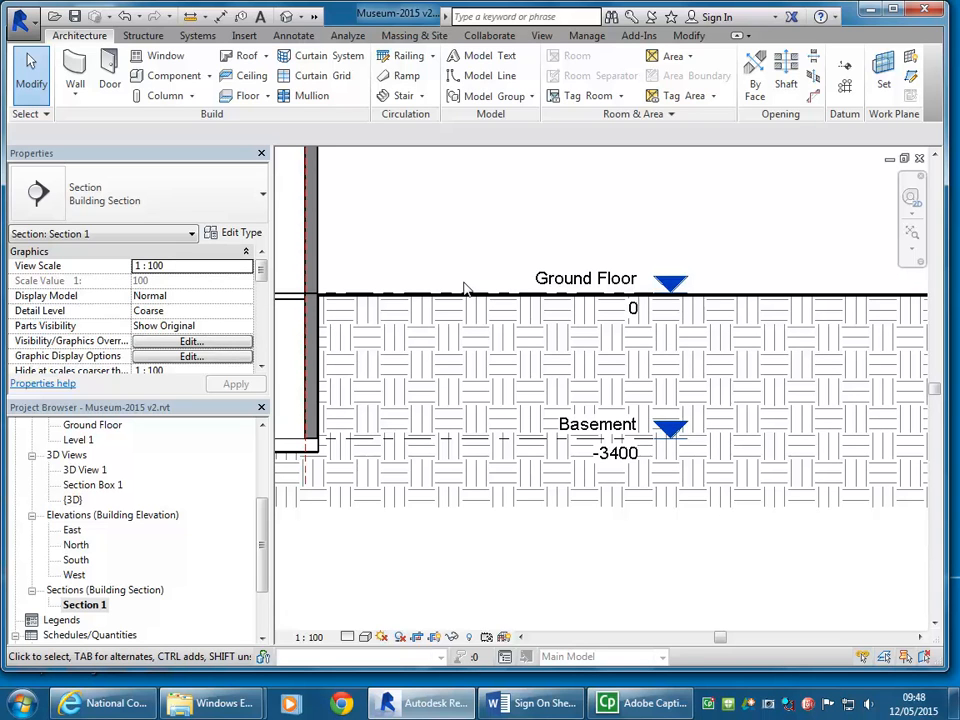
scroll(501, 229, "down", 2)
mouse_move(501, 229)
middle_mouse_down()
mouse_move(591, 268)
mouse_move(611, 261)
middle_mouse_up()
scroll(604, 261, "up", 1)
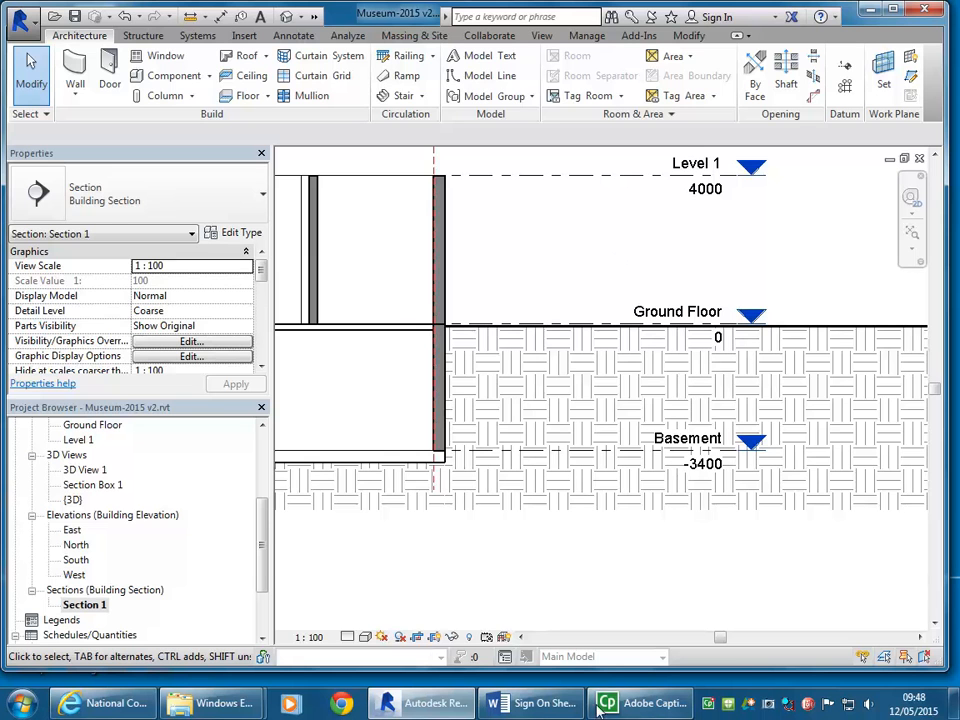
Step: Switch to Internet Explorer and review the NCC 2015 volumes overview alongside Part 3.9.1 Stair Construction in Volume Two
left_click(108, 703)
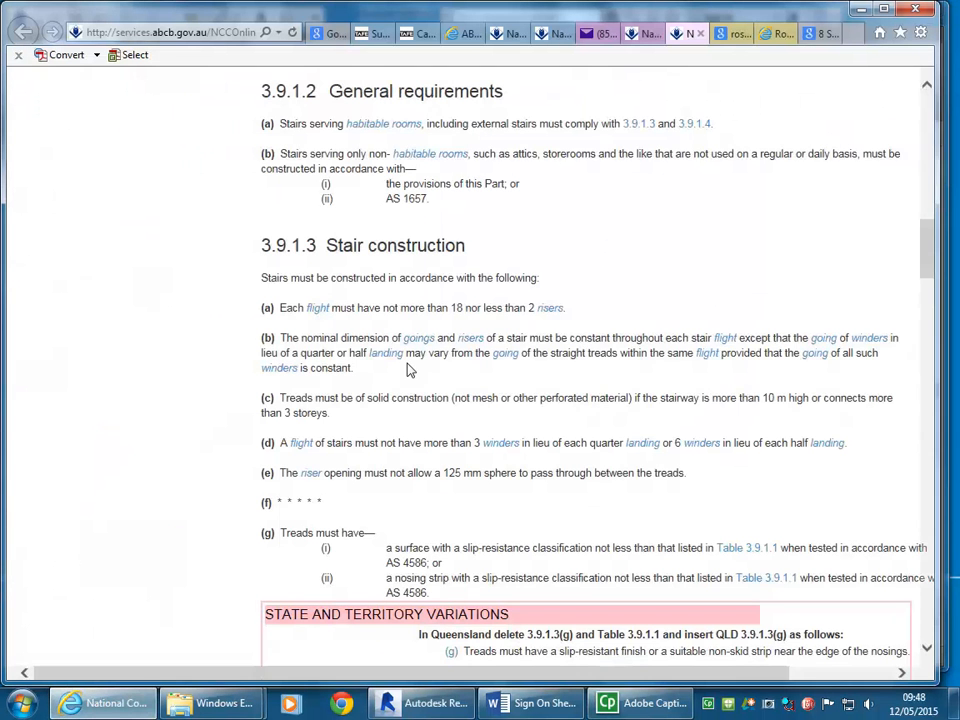
scroll(386, 308, "up", 3)
scroll(340, 358, "up", 5)
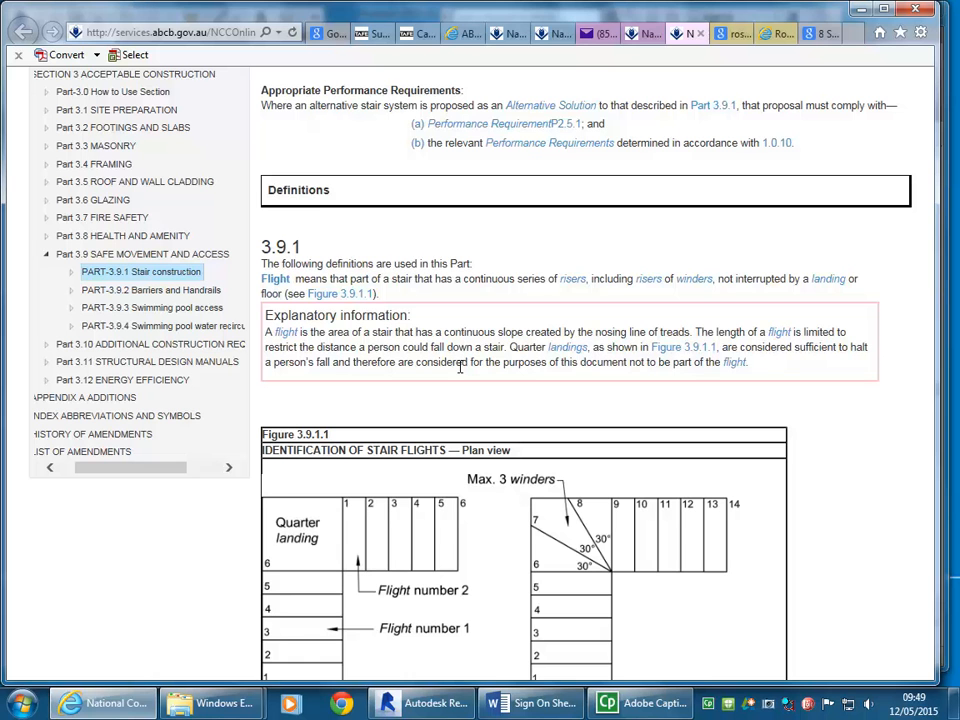
left_click(645, 34)
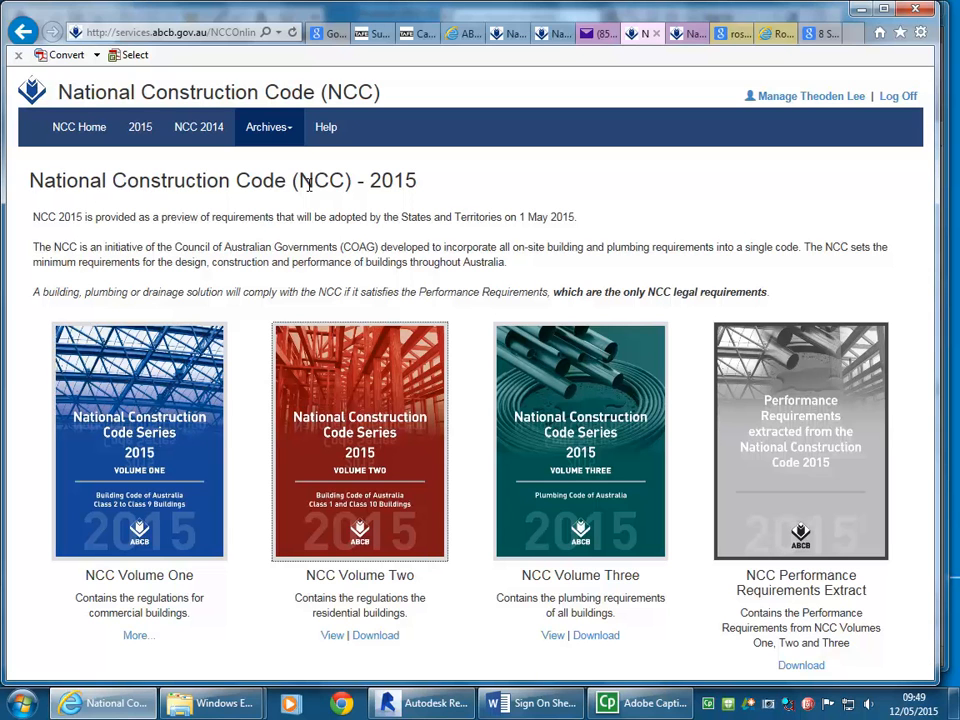
left_click(686, 33)
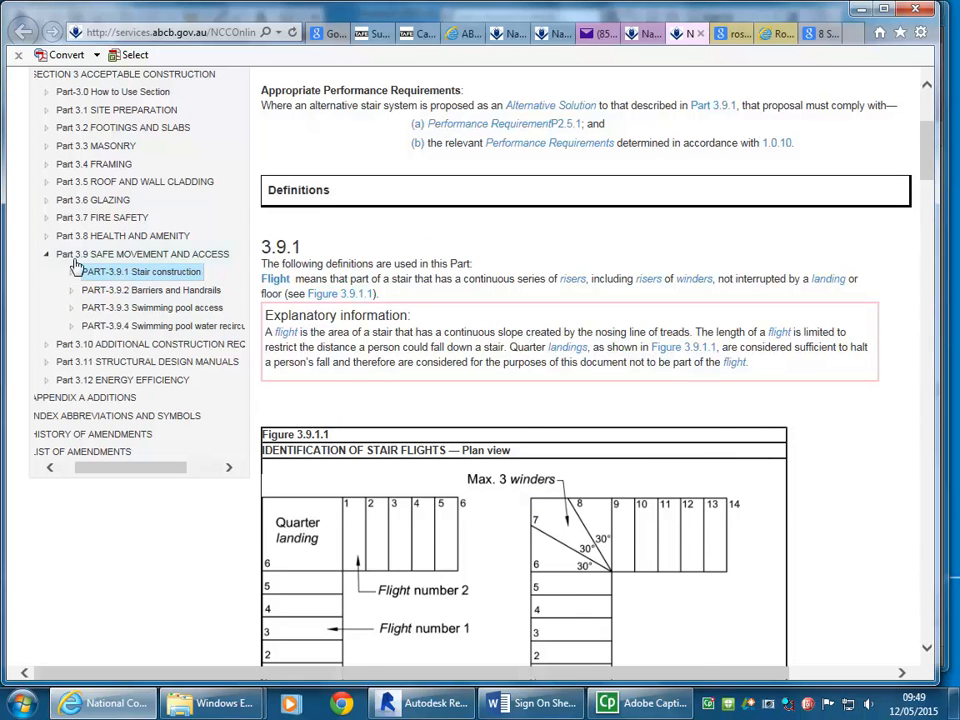
scroll(47, 265, "up", 1)
scroll(100, 172, "up", 2)
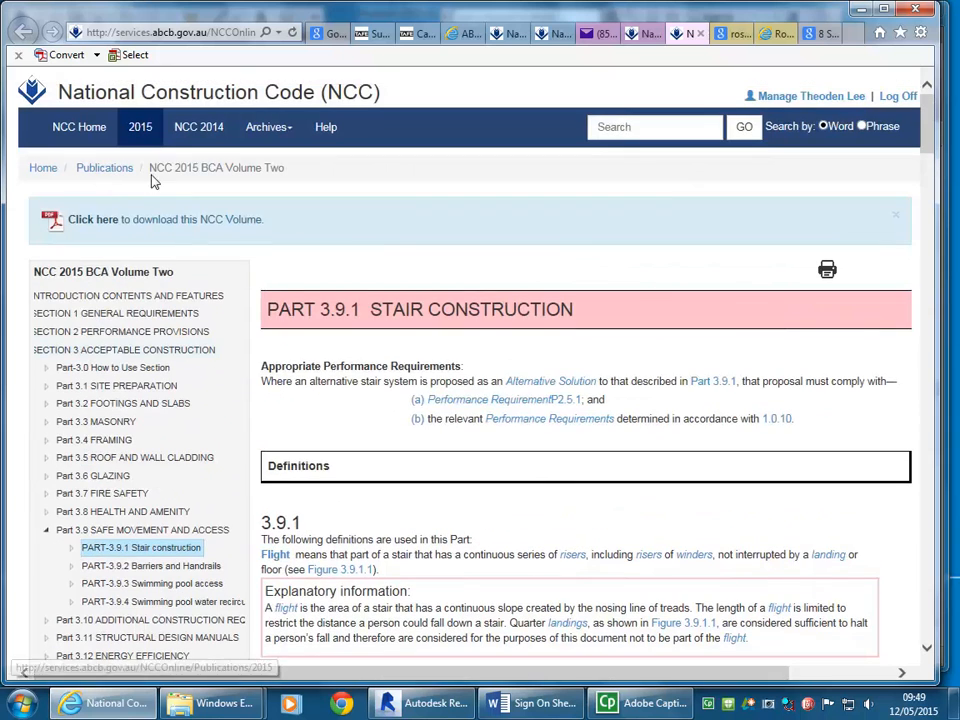
left_click(645, 33)
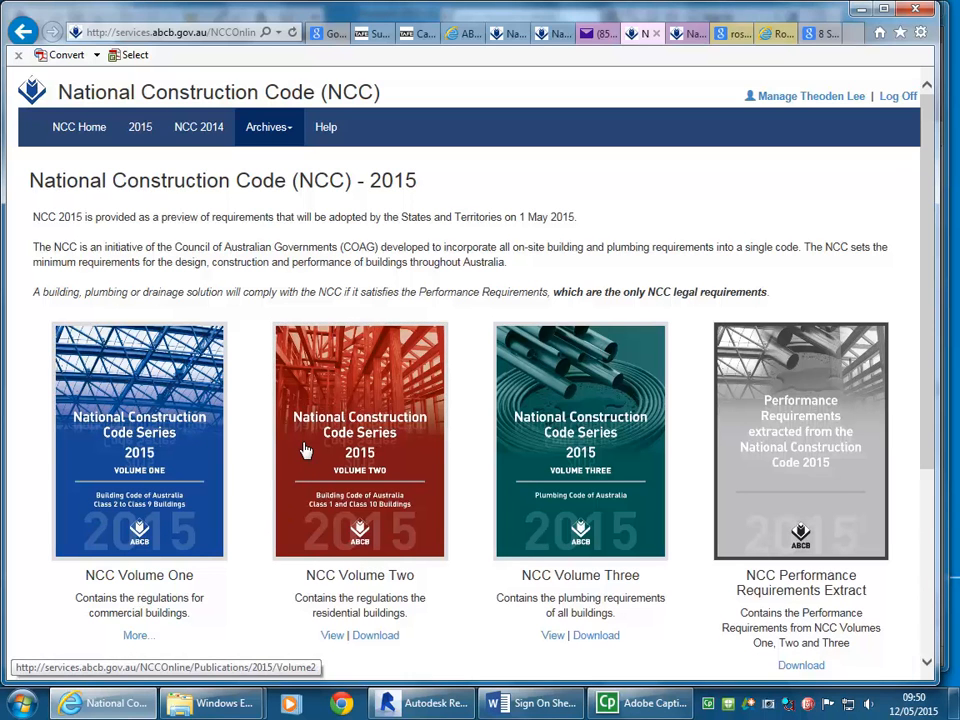
scroll(315, 452, "down", 1)
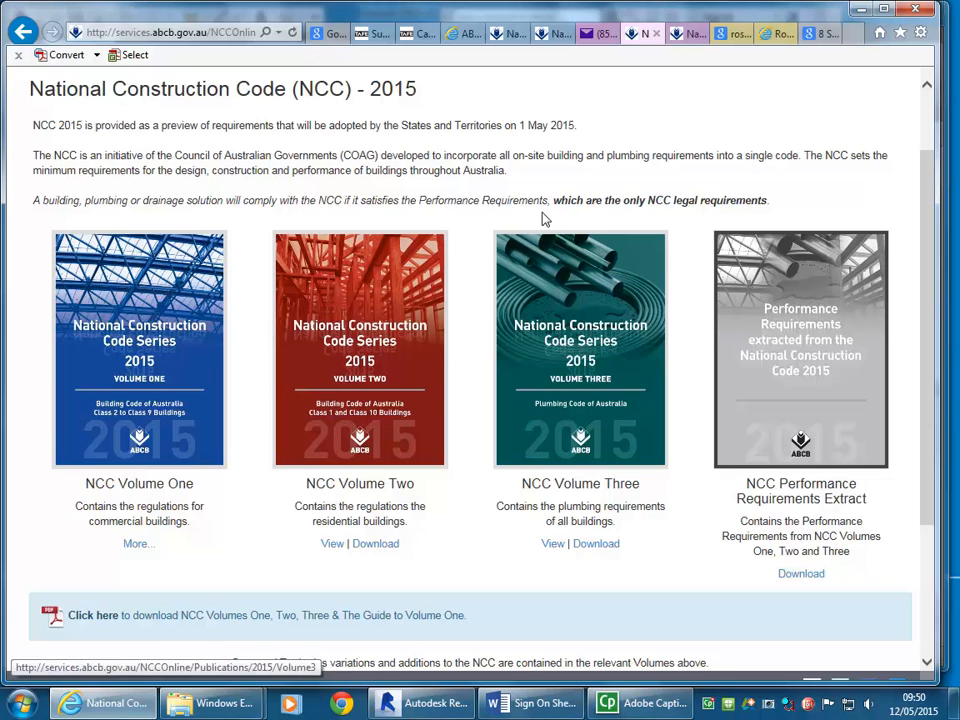
left_click(682, 36)
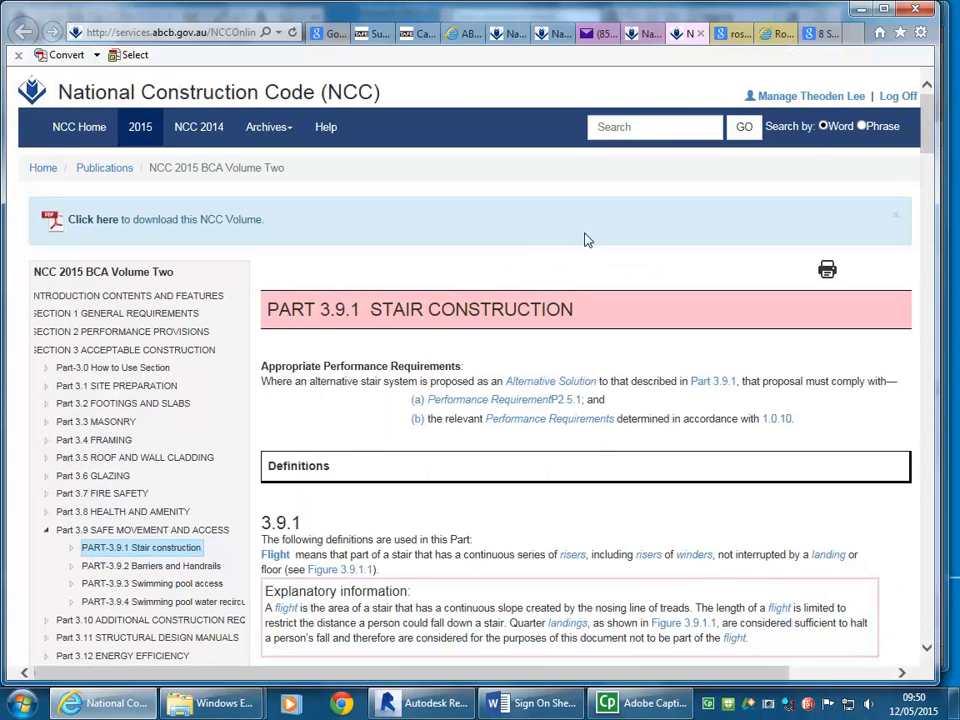
scroll(62, 403, "down", 1)
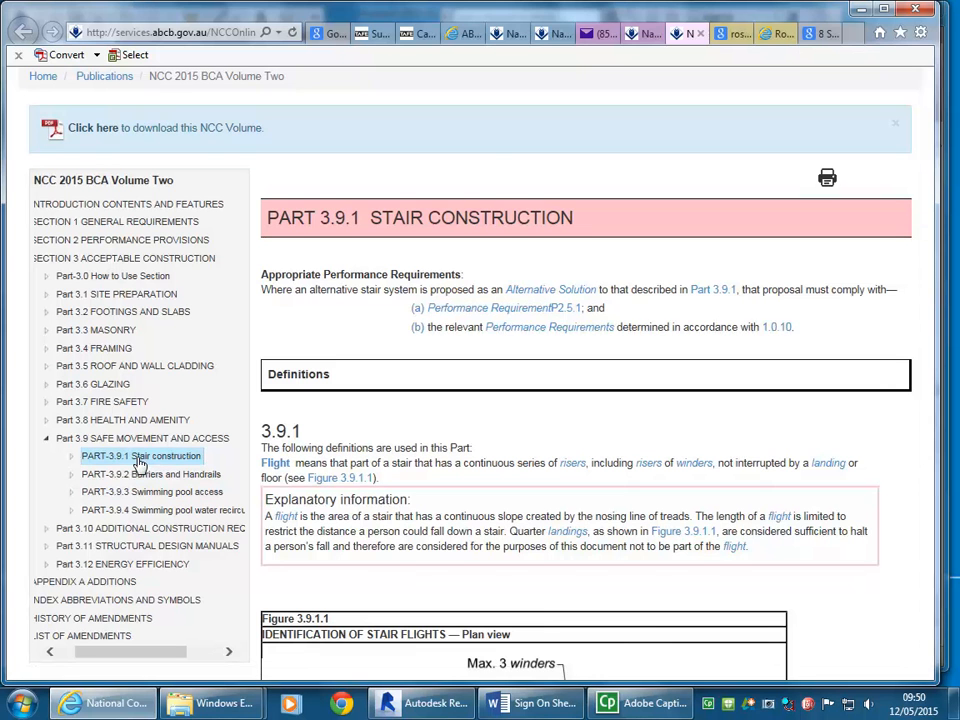
left_click(640, 34)
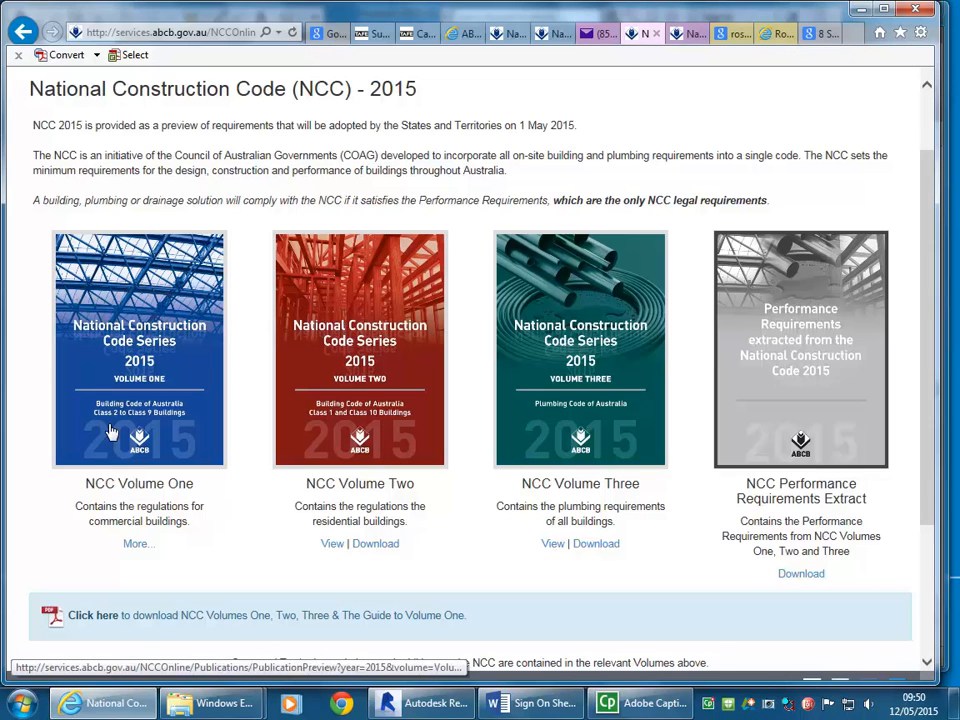
left_click(676, 32)
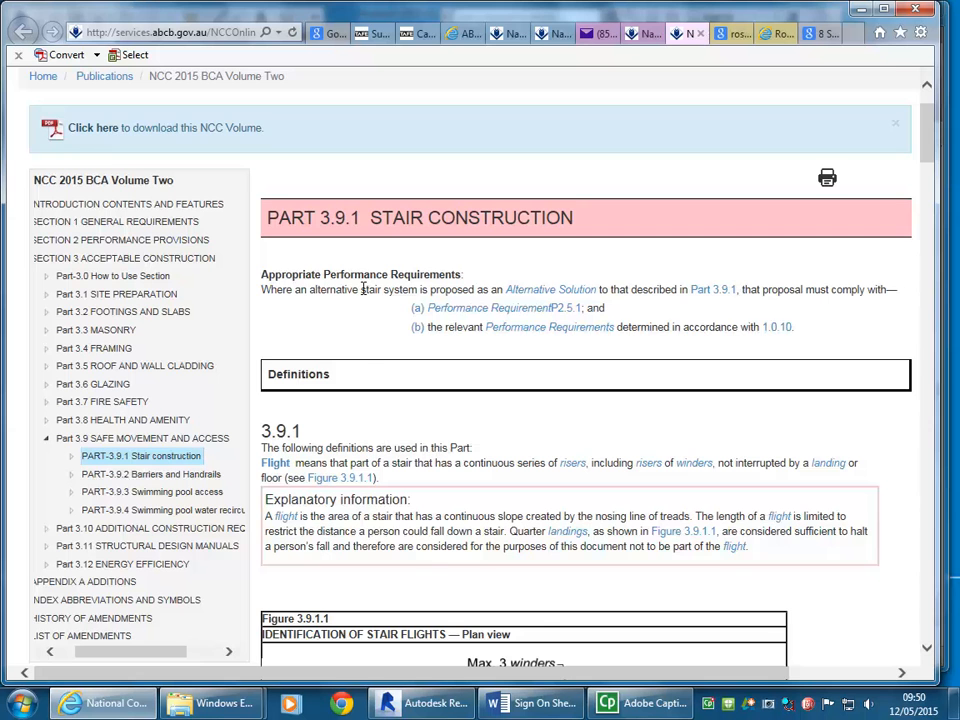
Step: Read the Part 3.9.1 definitions and examine the stair flight plans in Figure 3.9.1.1
scroll(363, 289, "down", 5)
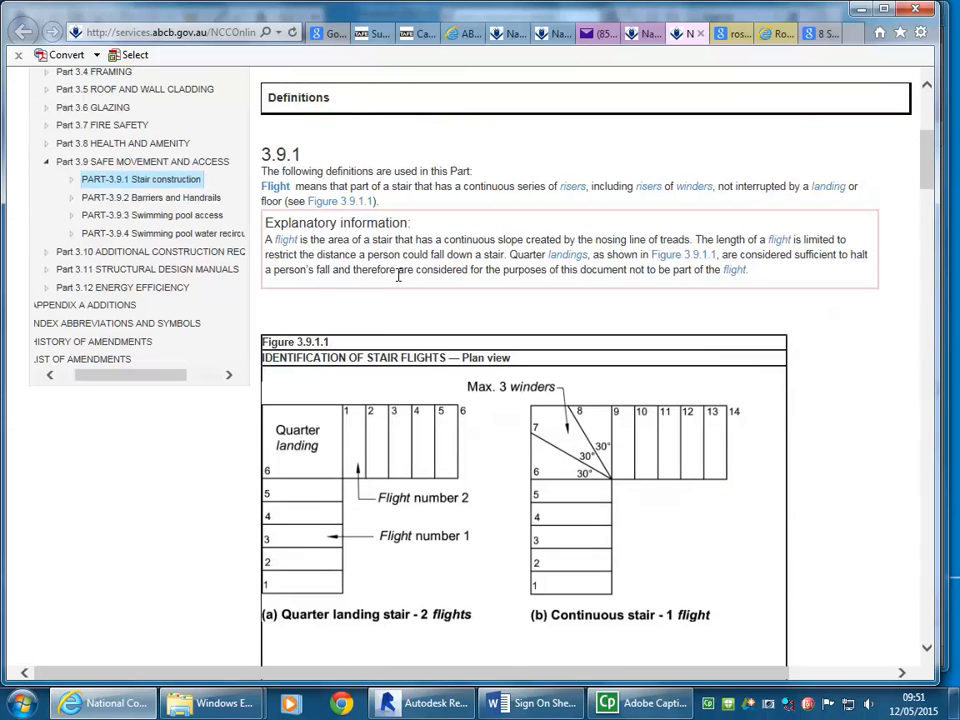
scroll(398, 275, "up", 7)
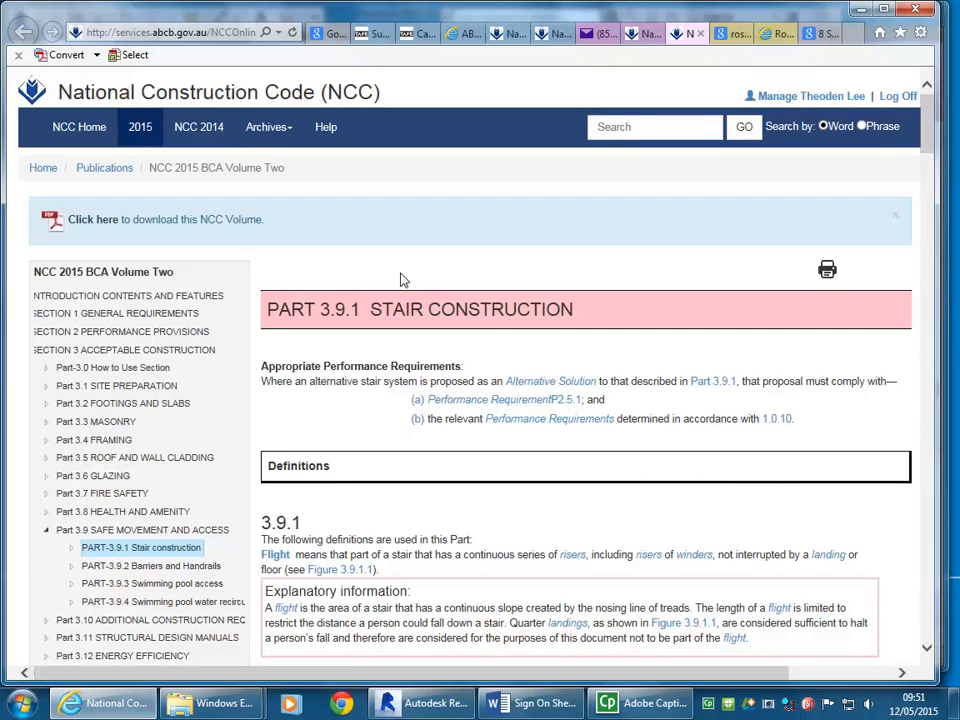
scroll(406, 324, "down", 2)
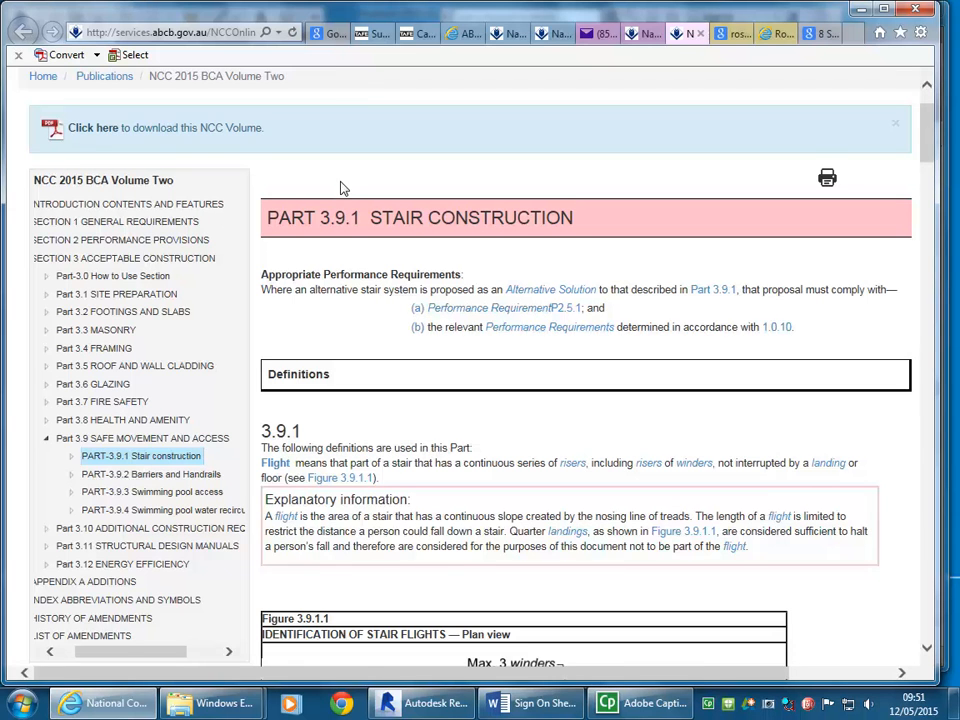
scroll(340, 188, "down", 1)
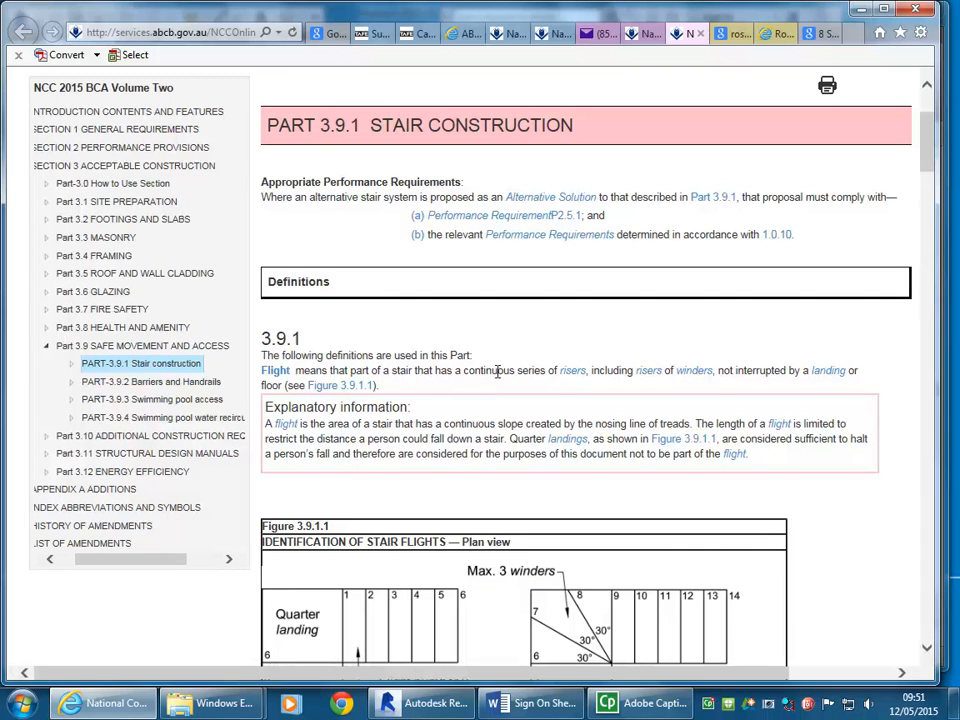
scroll(332, 272, "up", 1)
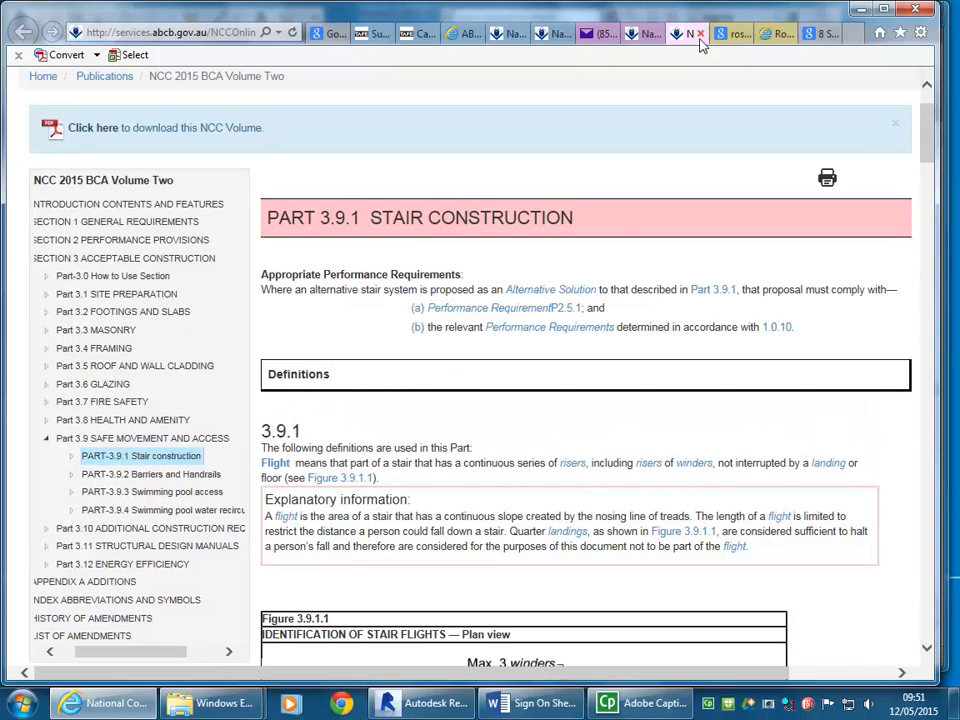
scroll(365, 365, "down", 5)
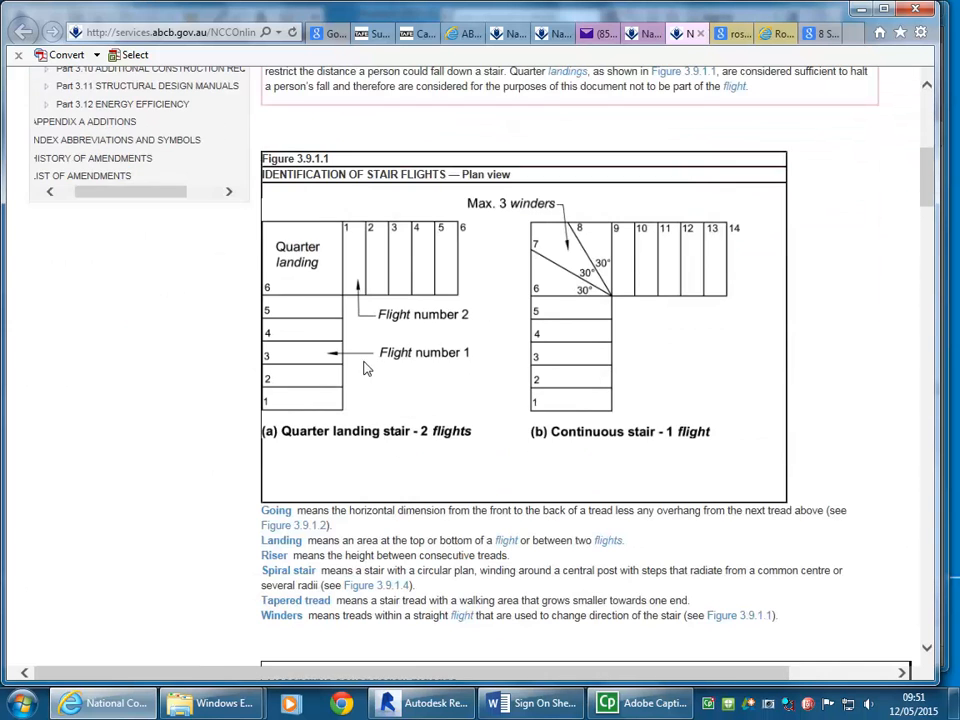
scroll(290, 200, "up", 3)
scroll(282, 236, "down", 2)
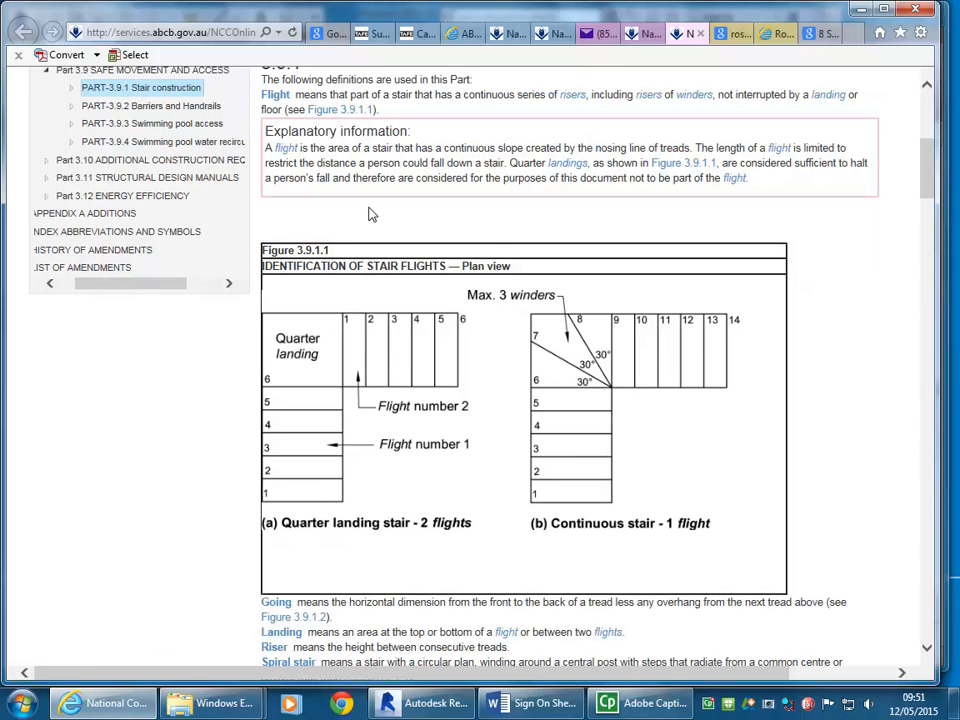
Step: Review the landing rules, the riser and going dimensions in Figure 3.9.1.2, and the remaining stair diagrams through clause 3.9.1.5
scroll(370, 214, "down", 4)
scroll(368, 213, "down", 15)
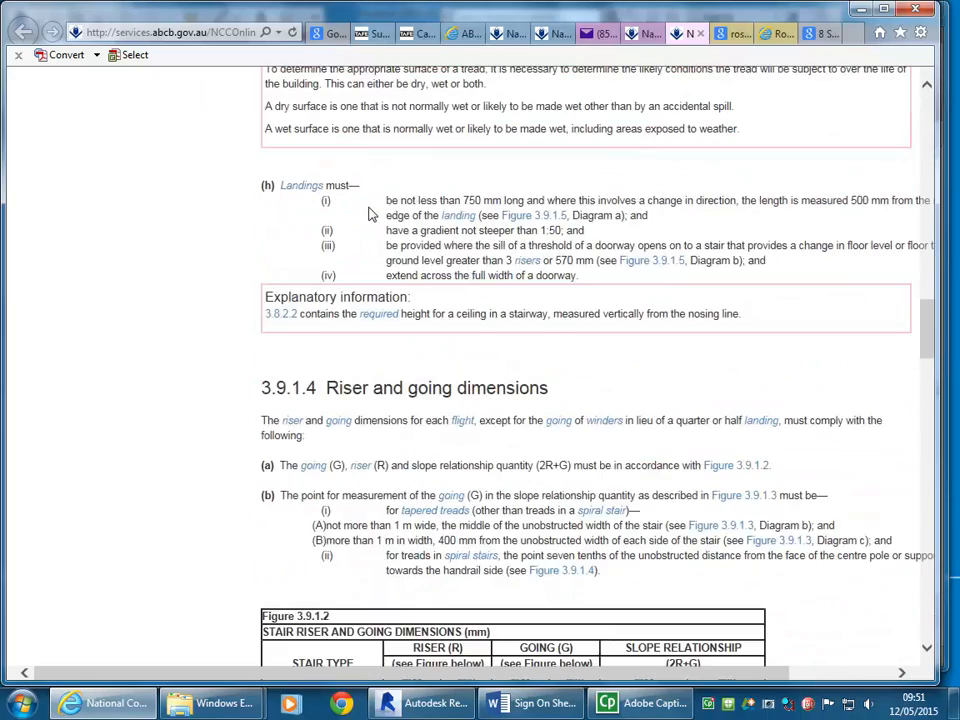
scroll(370, 214, "down", 4)
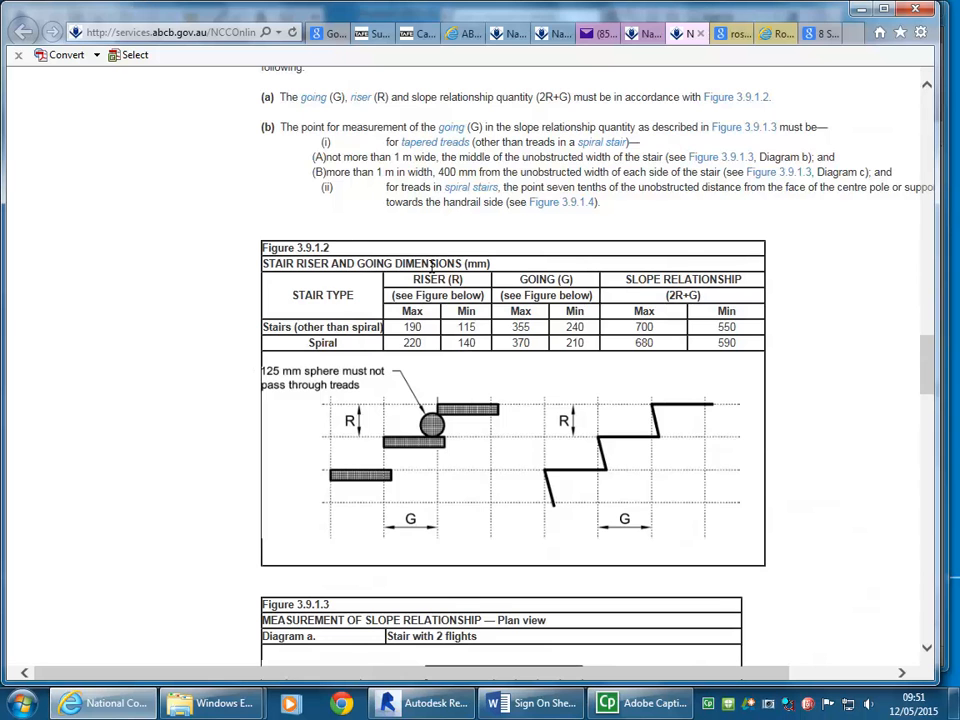
scroll(421, 306, "down", 6)
scroll(421, 306, "down", 1)
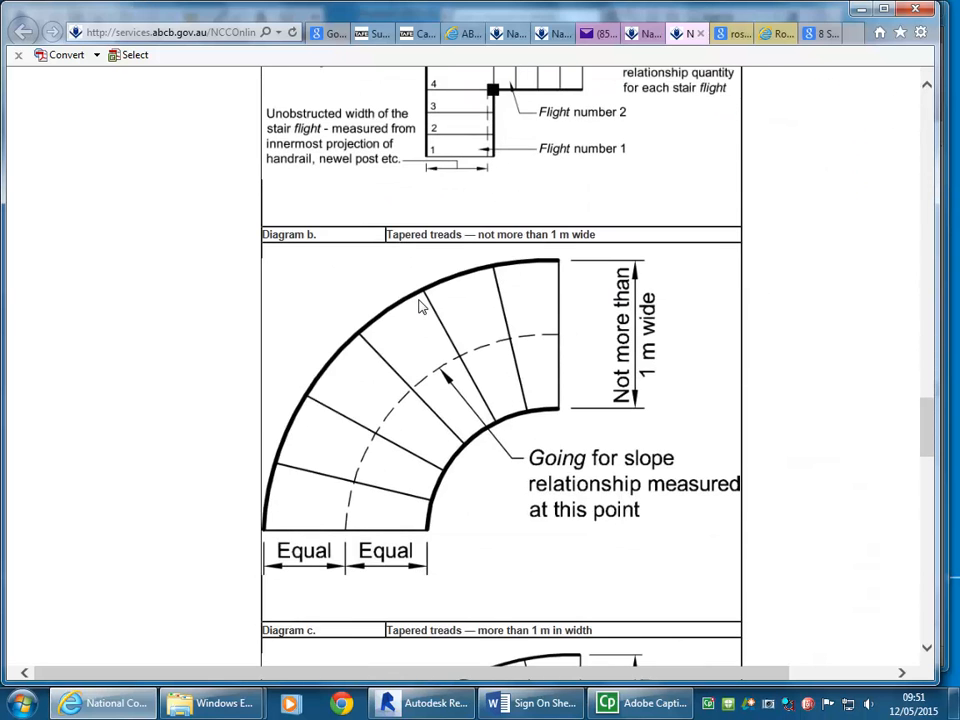
scroll(415, 315, "down", 14)
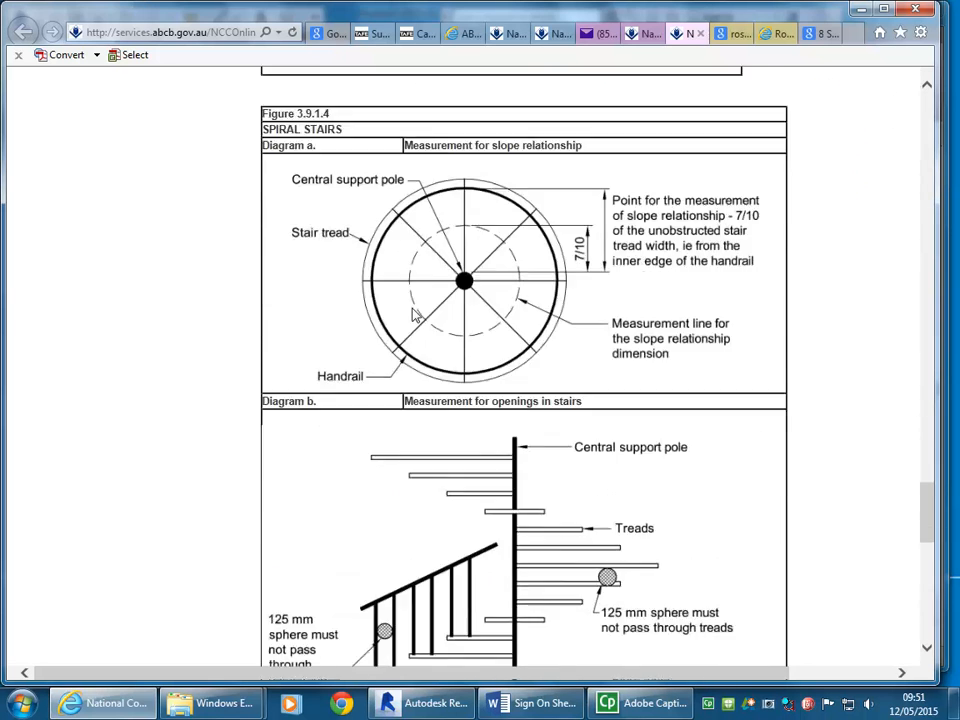
scroll(415, 315, "down", 5)
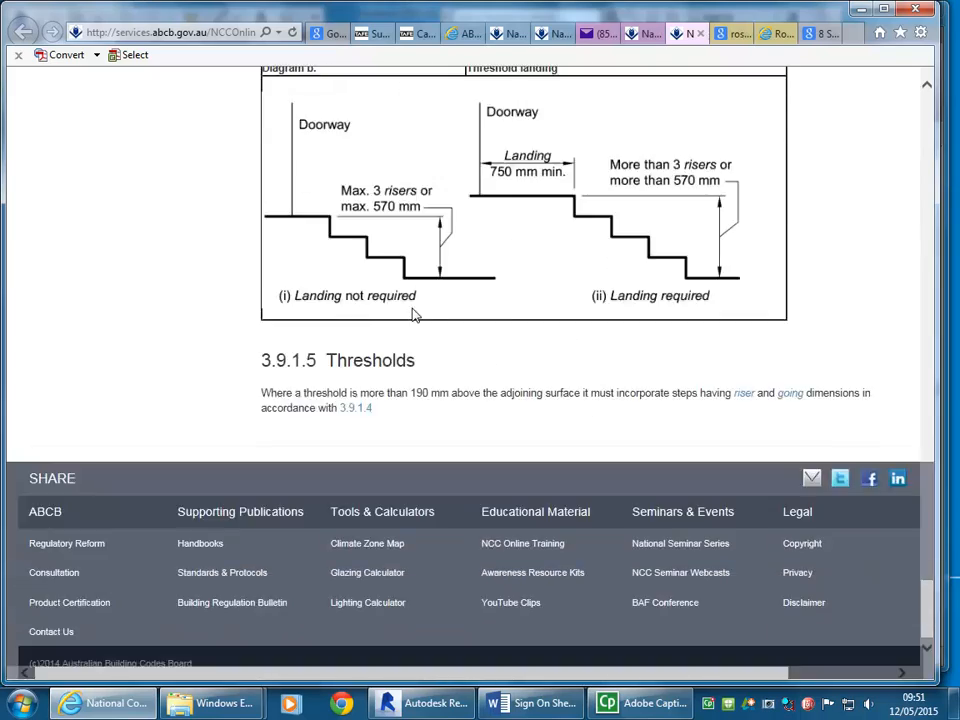
scroll(415, 315, "up", 20)
scroll(415, 315, "up", 12)
scroll(408, 302, "up", 10)
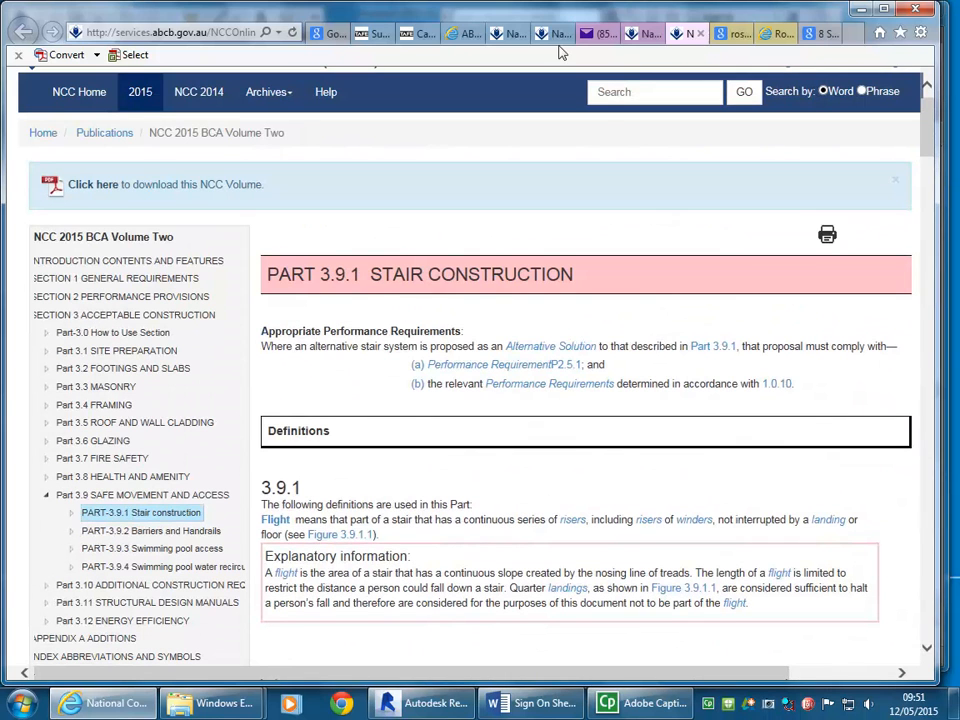
Step: Switch back to Revit and open the Basement floor plan with the walled basement area in view
left_click(860, 9)
middle_click_drag(572, 225, 696, 270)
scroll(538, 241, "up", 1)
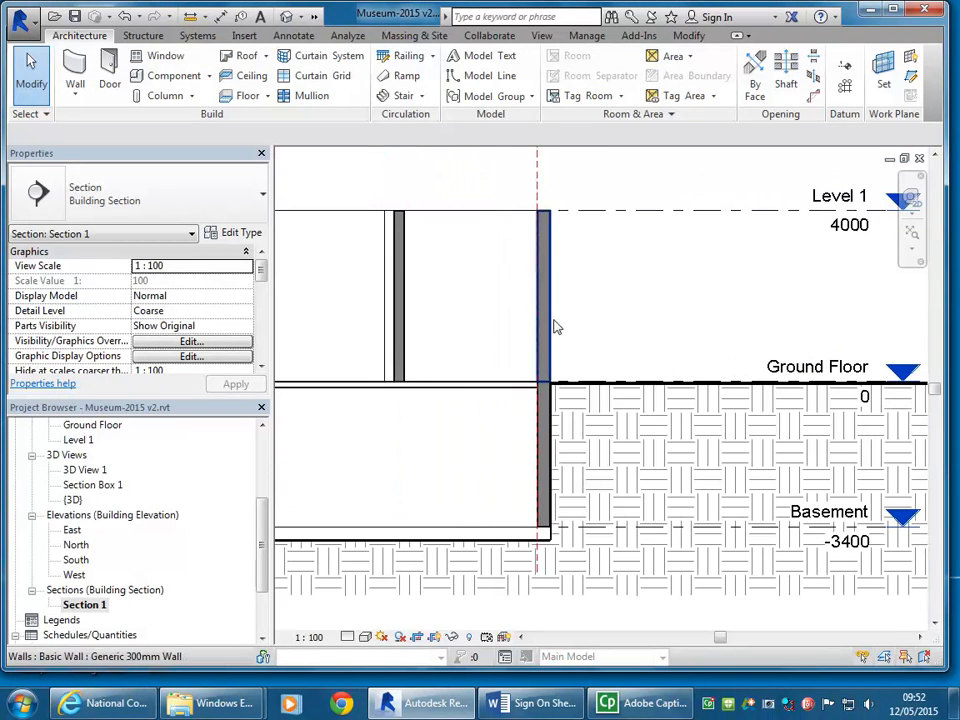
scroll(473, 467, "down", 1)
middle_click_drag(542, 467, 473, 486)
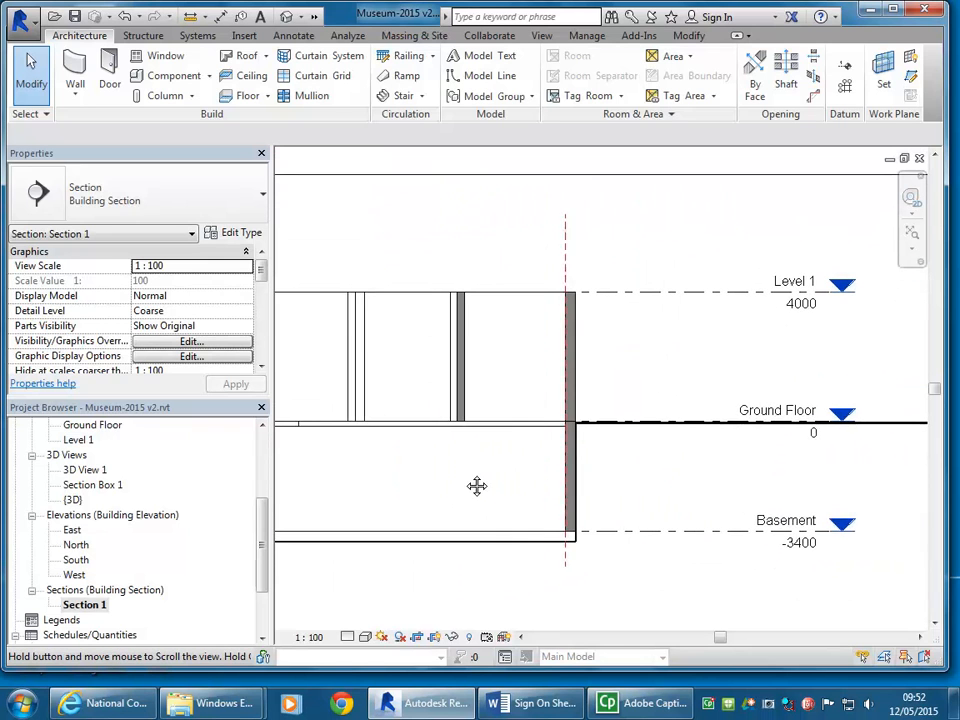
scroll(400, 500, "up", 1)
left_click_drag(261, 551, 268, 480)
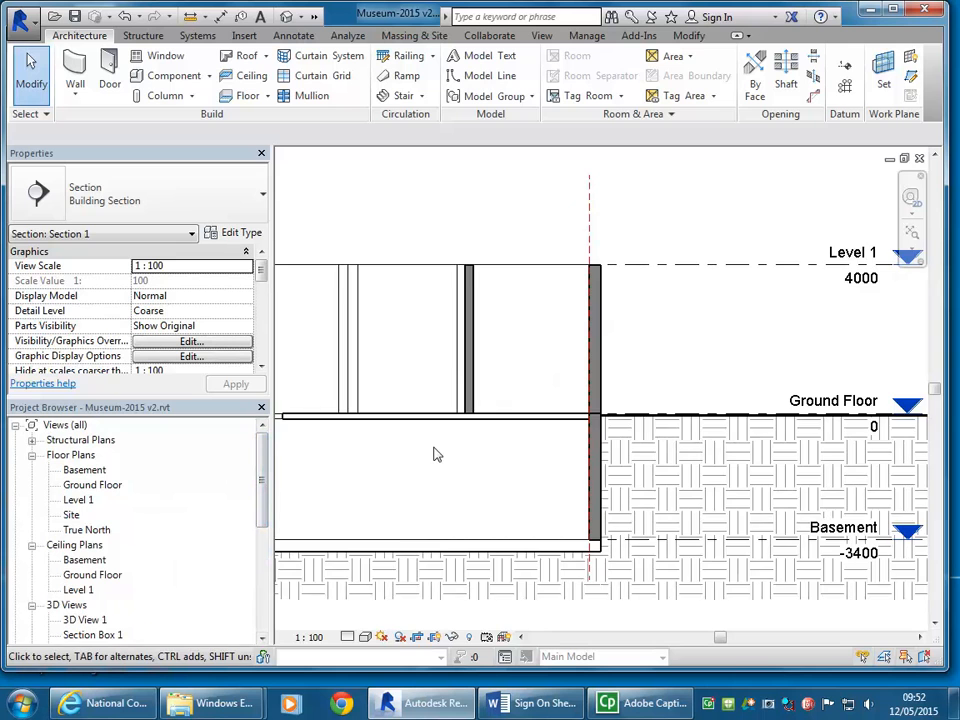
scroll(435, 454, "down", 1)
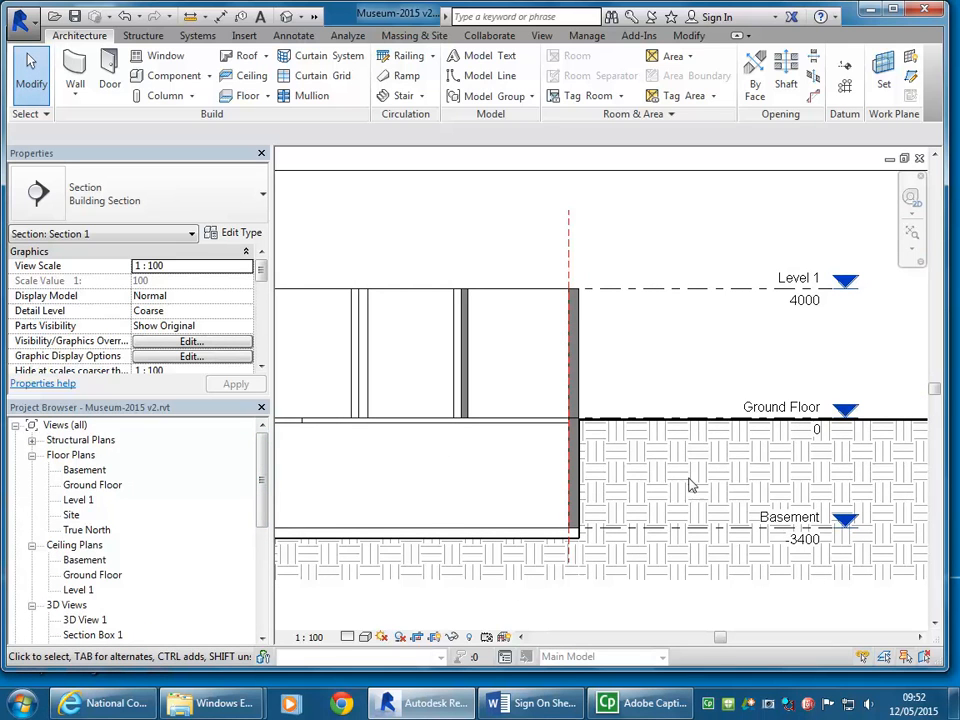
double_click(84, 471)
scroll(444, 390, "down", 2)
middle_click_drag(444, 390, 566, 382)
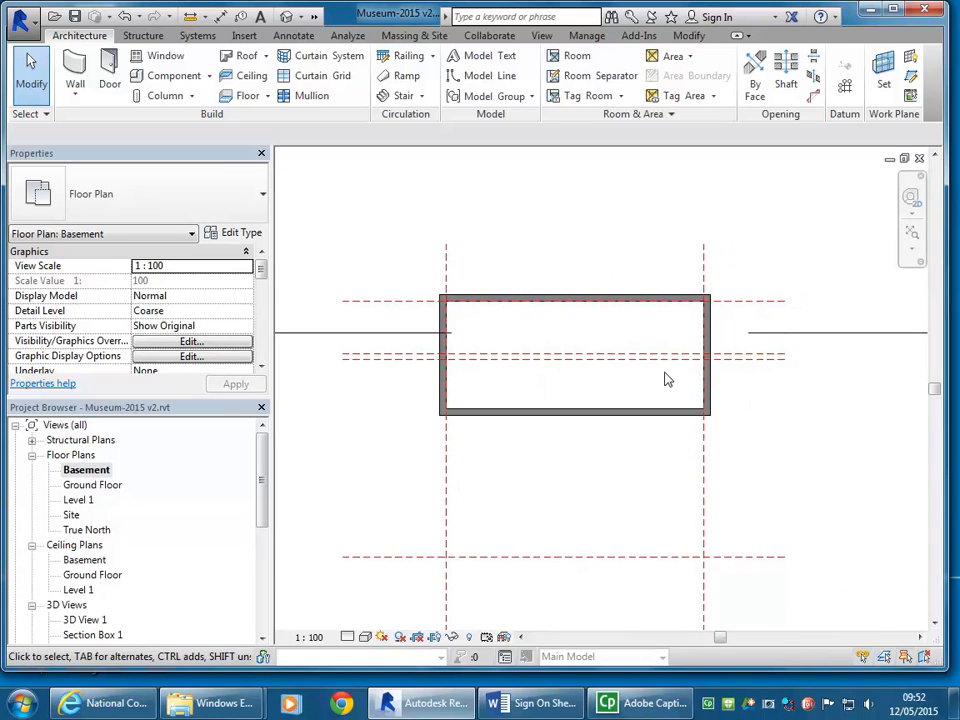
Step: Examine the walled basement area and its reference planes in the Basement floor plan
scroll(667, 349, "up", 2)
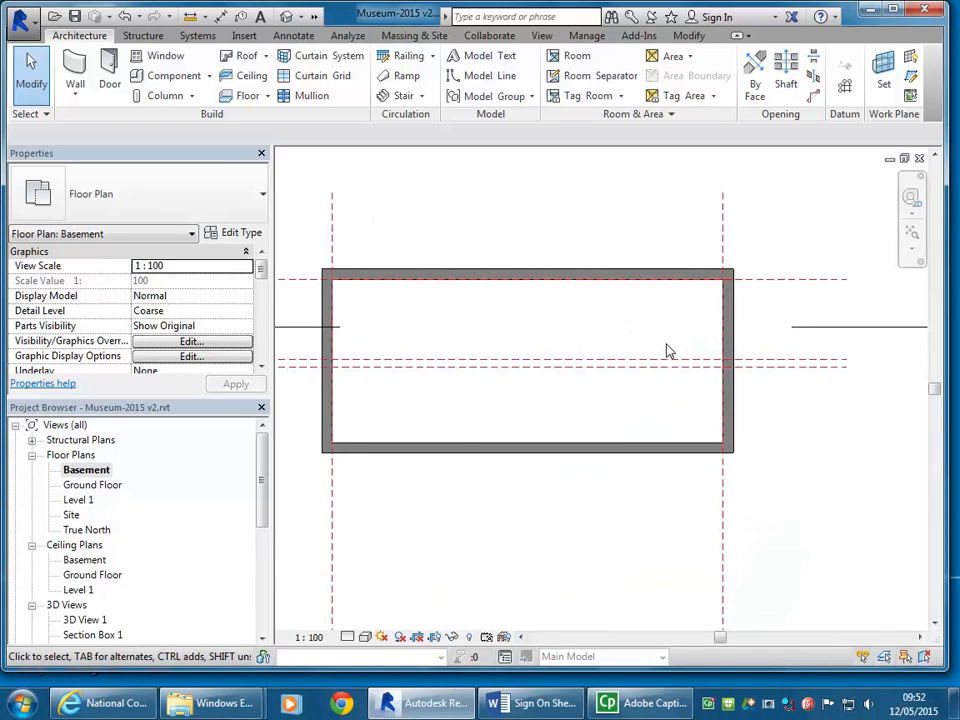
middle_click_drag(592, 423, 649, 411)
scroll(519, 409, "up", 2)
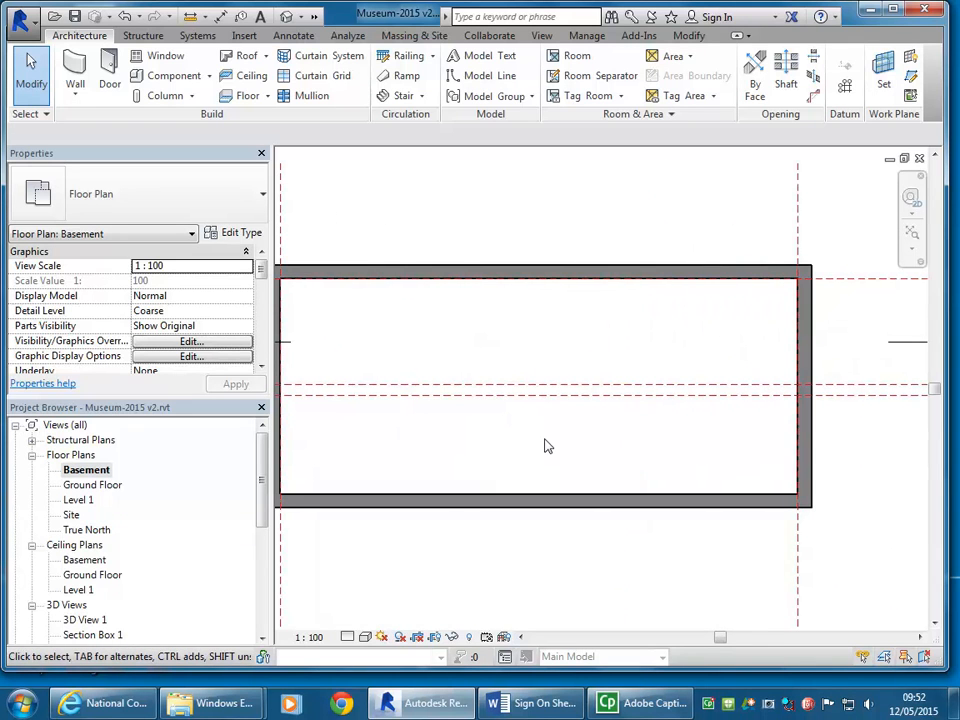
middle_click_drag(555, 439, 497, 446)
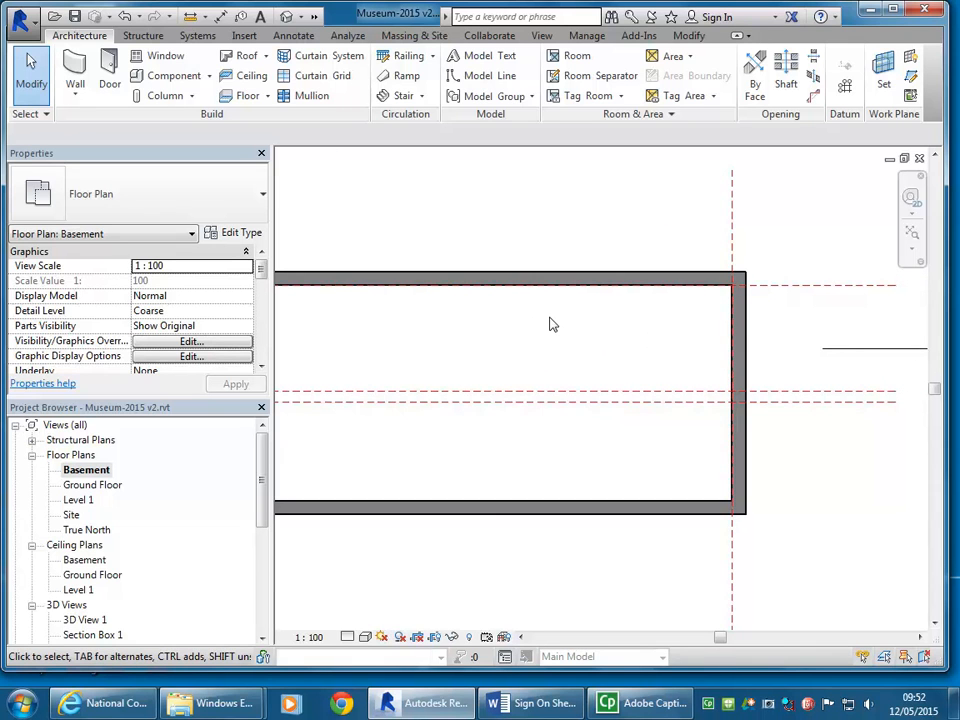
scroll(530, 332, "up", 2)
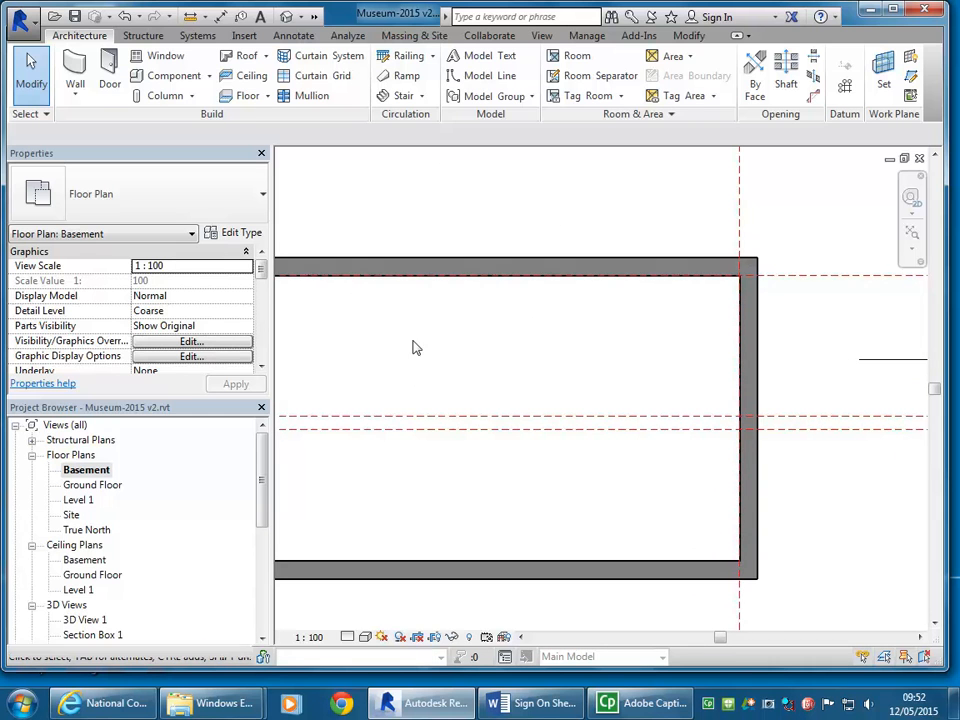
scroll(414, 319, "down", 1)
middle_click_drag(414, 319, 619, 319)
scroll(490, 316, "down", 1)
scroll(544, 317, "up", 1)
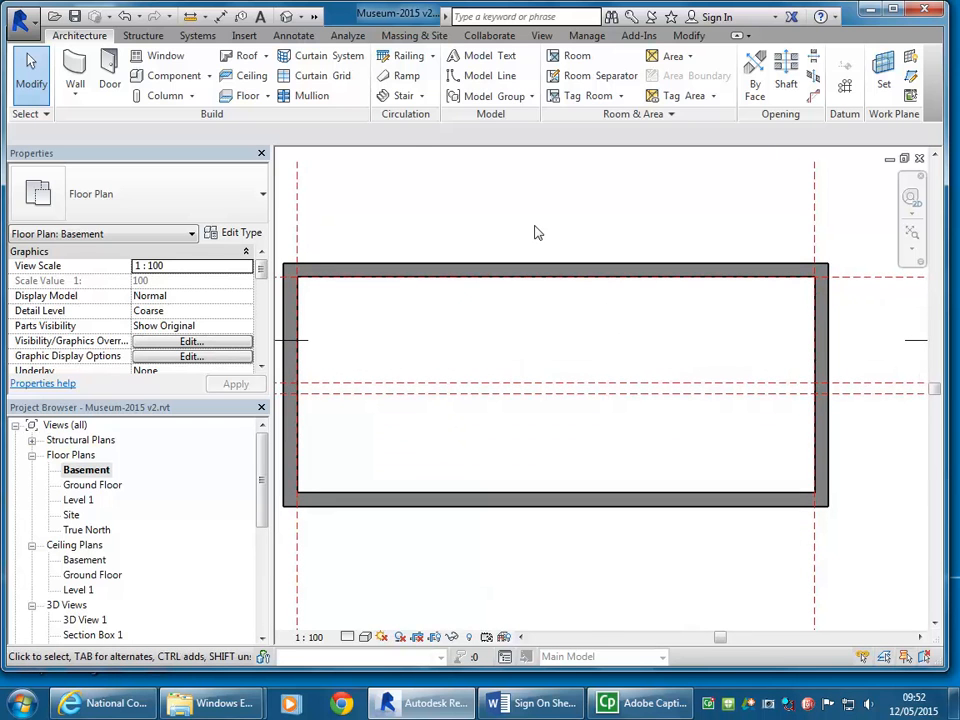
left_click(422, 97)
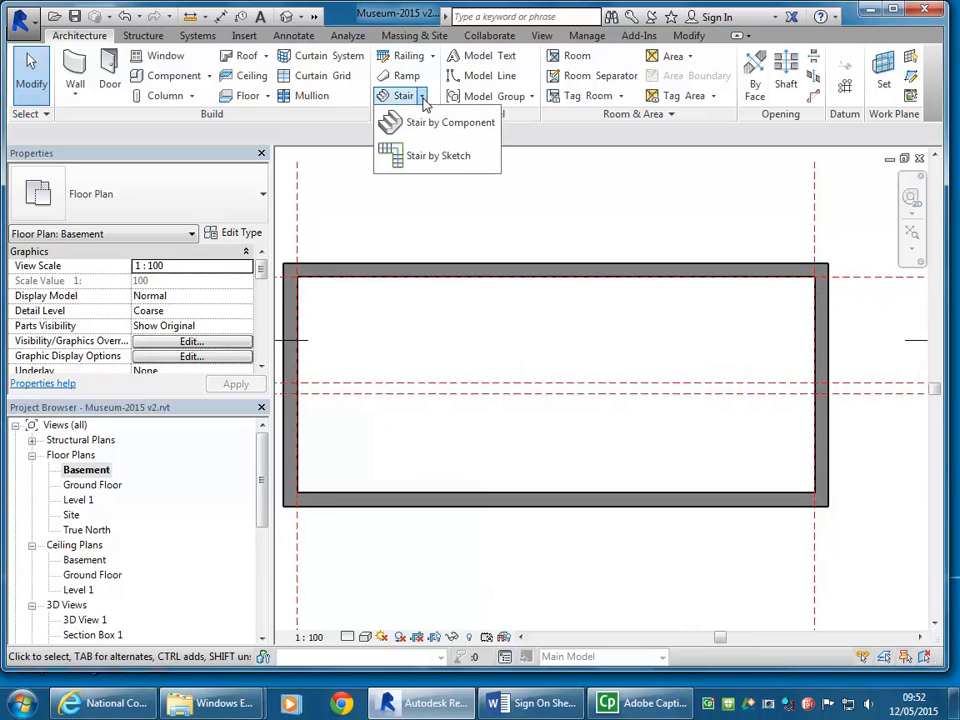
left_click(574, 201)
middle_click_drag(625, 190, 501, 164)
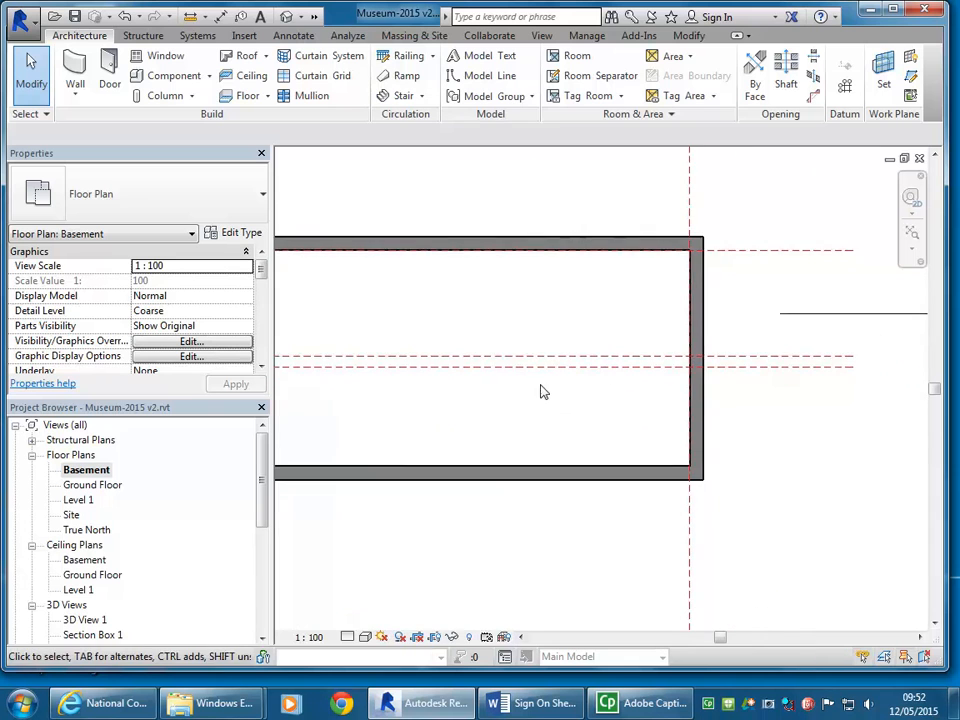
Step: Select the lower of the two middle reference planes and check its position against the Ground Floor plan's walls, returning to the Basement plan
scroll(530, 385, "up", 2)
left_click(548, 362)
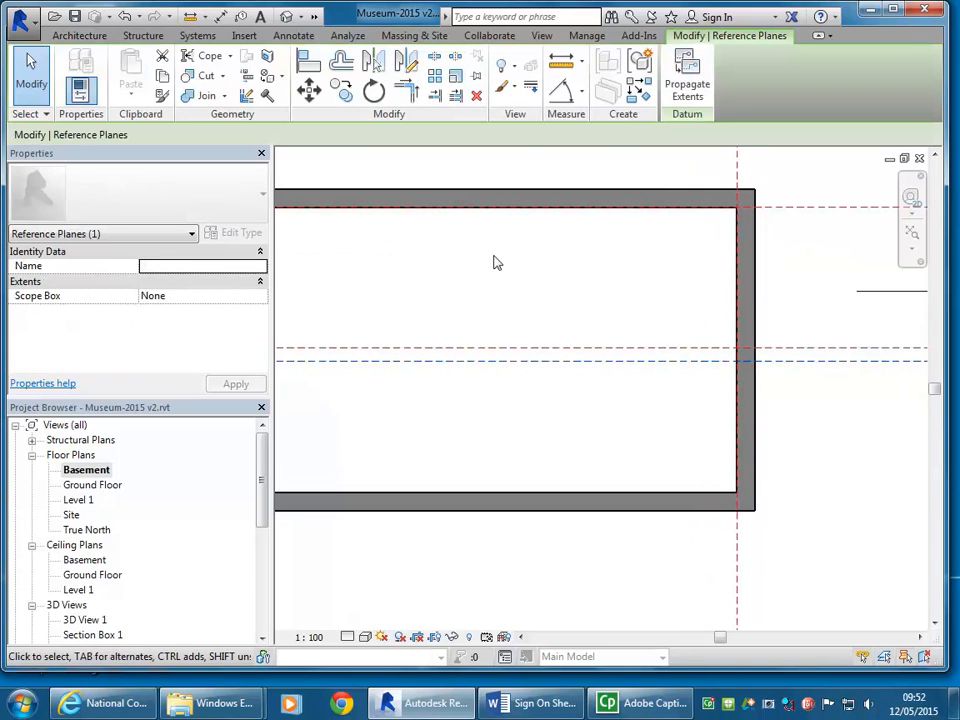
scroll(546, 274, "down", 2)
middle_click_drag(546, 274, 613, 276)
scroll(613, 276, "up", 1)
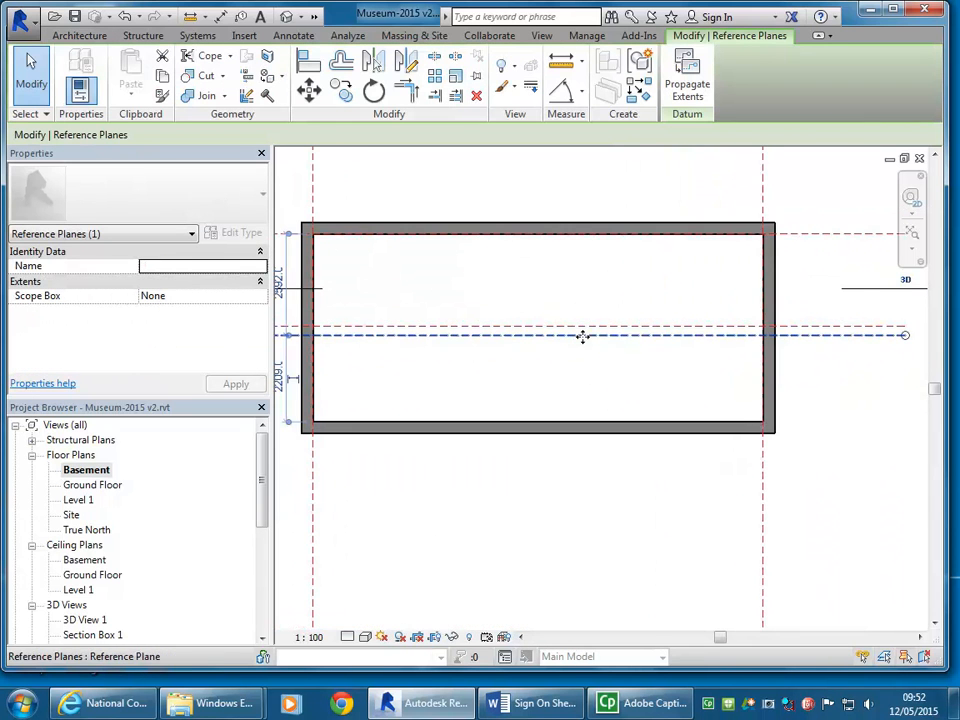
double_click(105, 486)
scroll(544, 414, "down", 2)
scroll(675, 401, "up", 4)
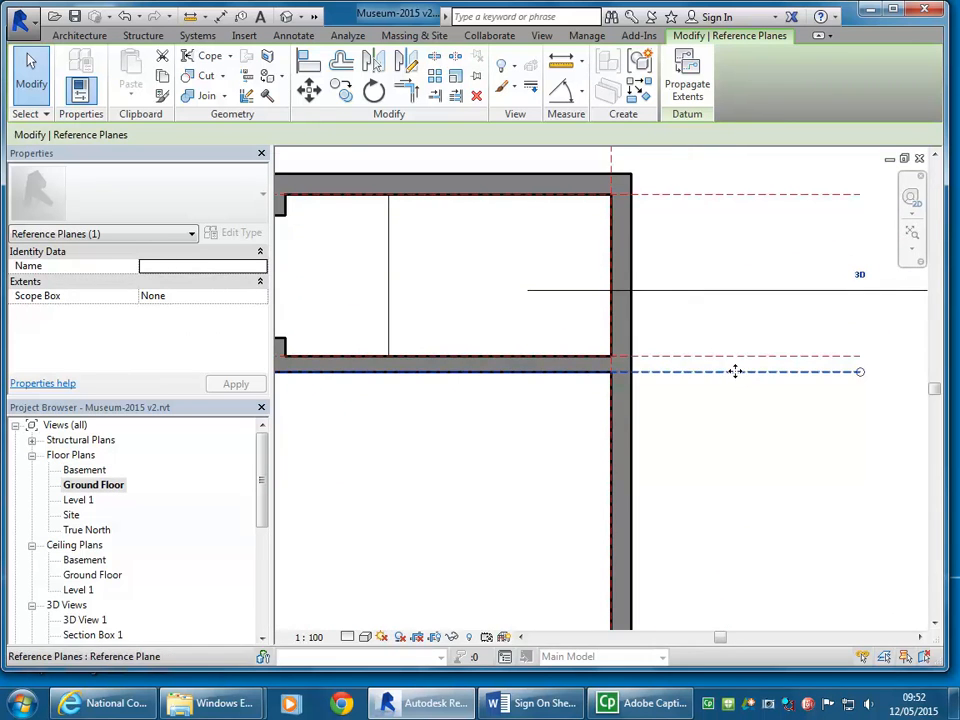
middle_click_drag(425, 390, 648, 414)
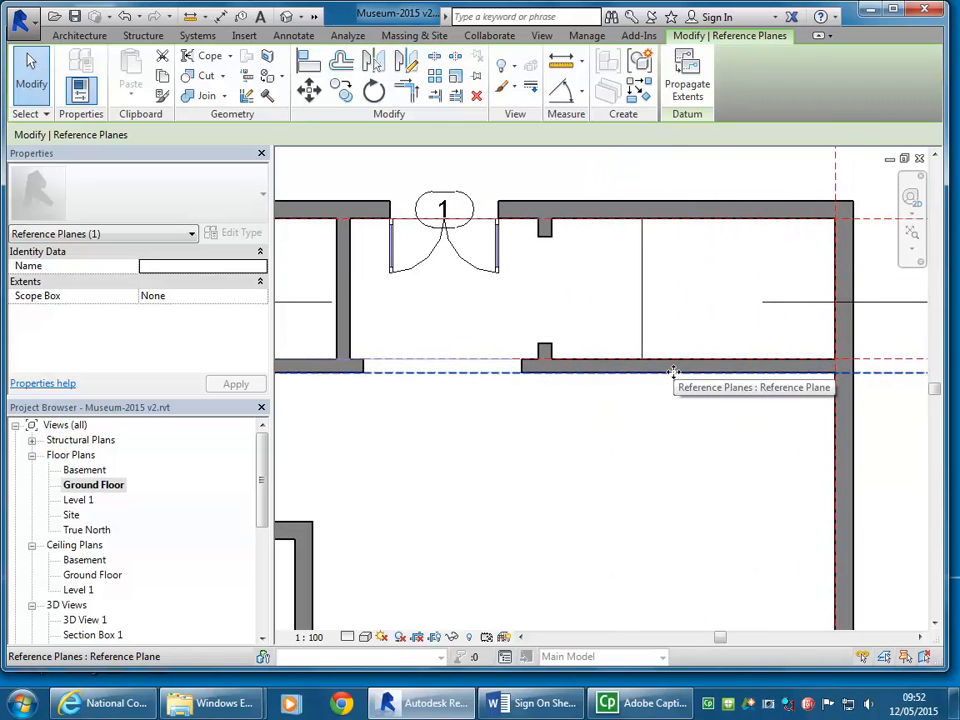
double_click(86, 471)
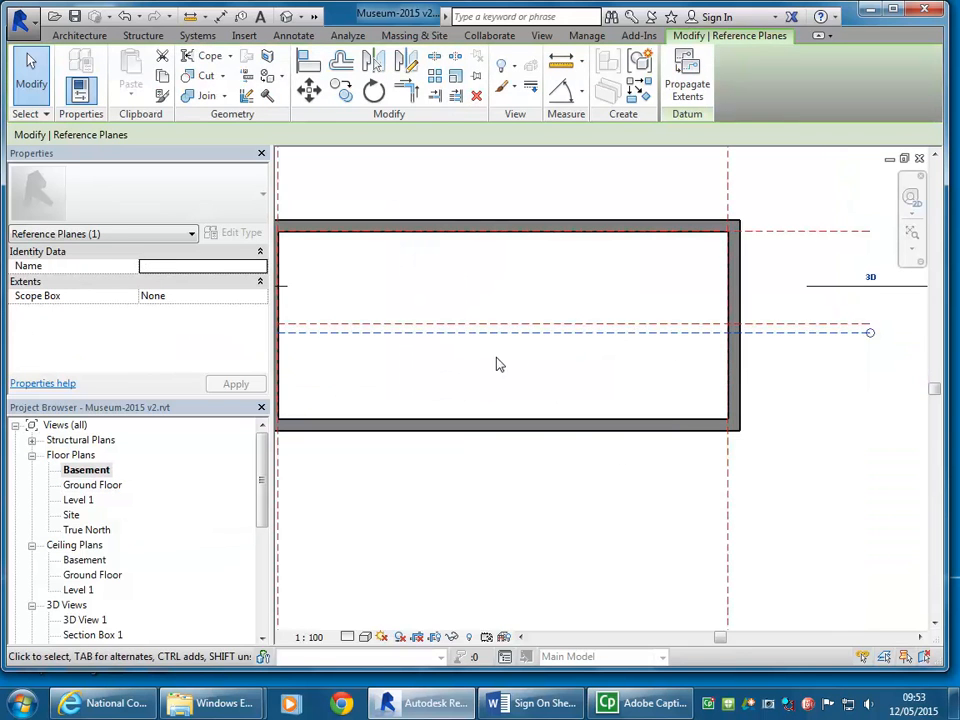
left_click(579, 300)
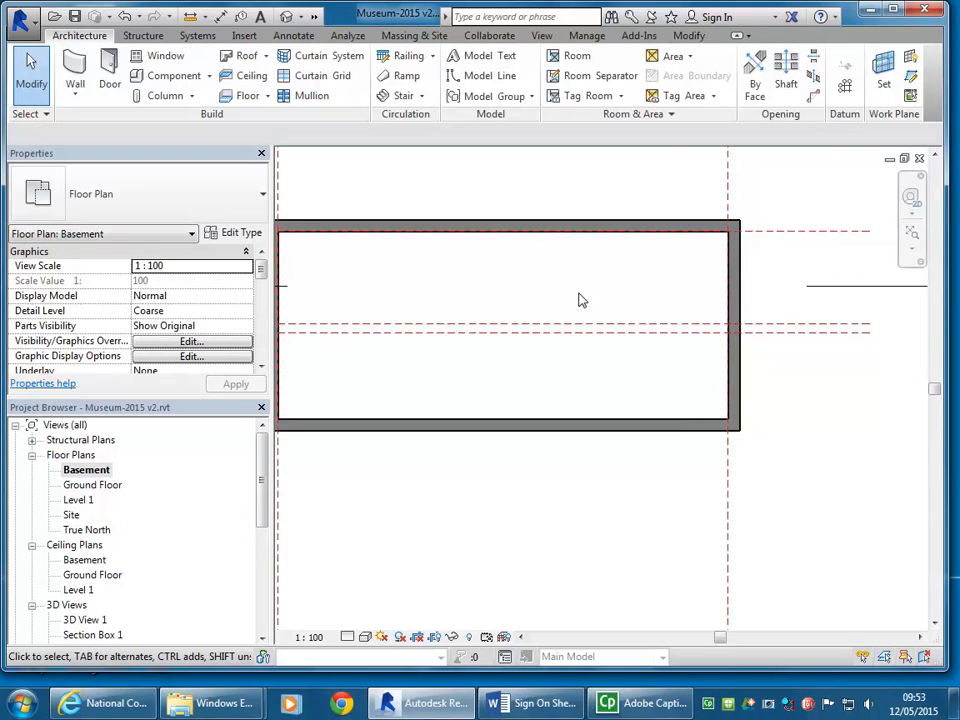
Step: Draw a horizontal reference plane through the basement's lower half and set it 1000 mm below the lower middle reference plane
left_click(911, 79)
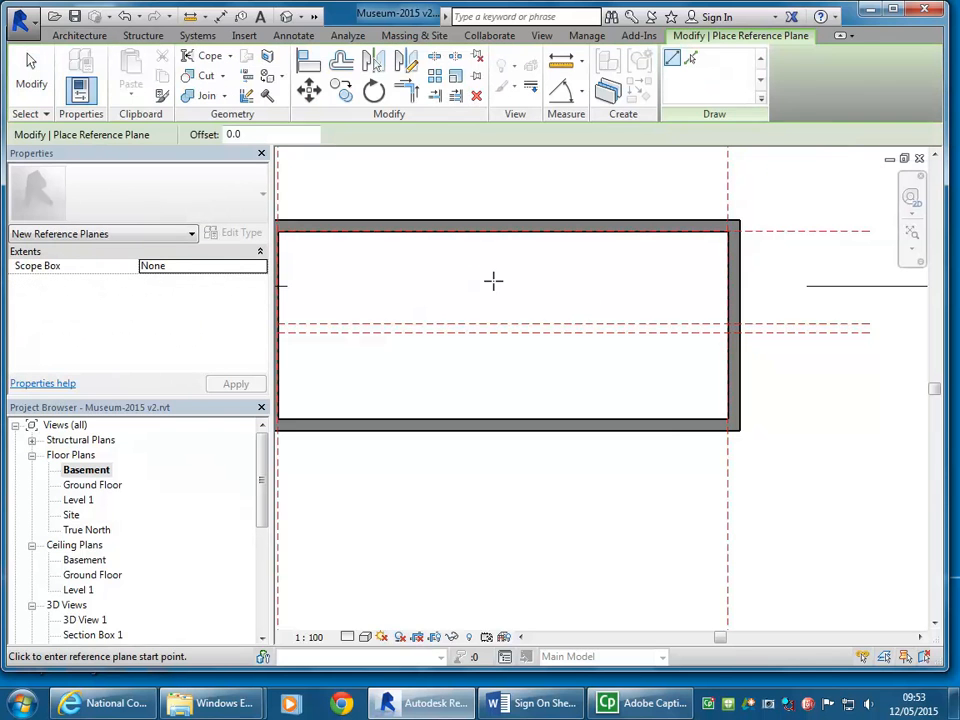
left_click(458, 385)
left_click(829, 385)
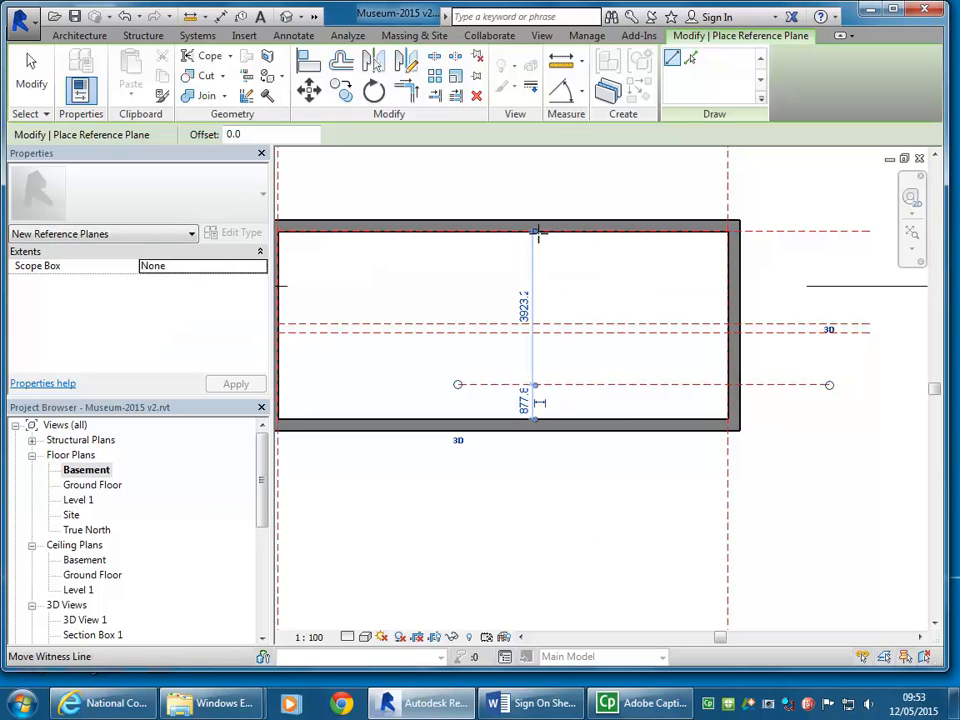
left_click_drag(535, 333, 536, 335)
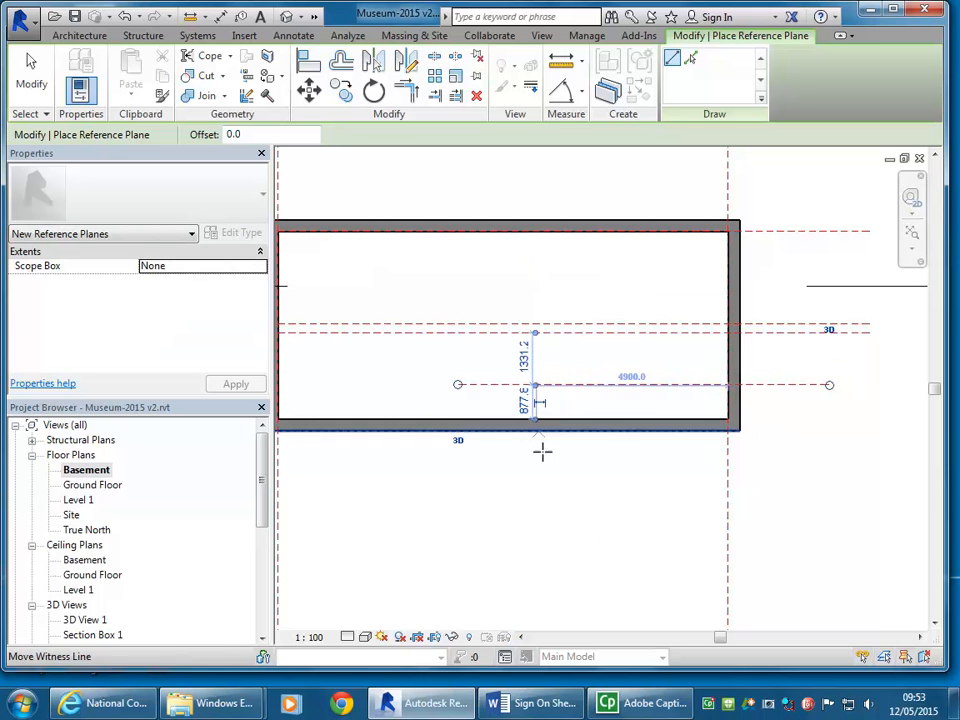
left_click(523, 357)
type("100")
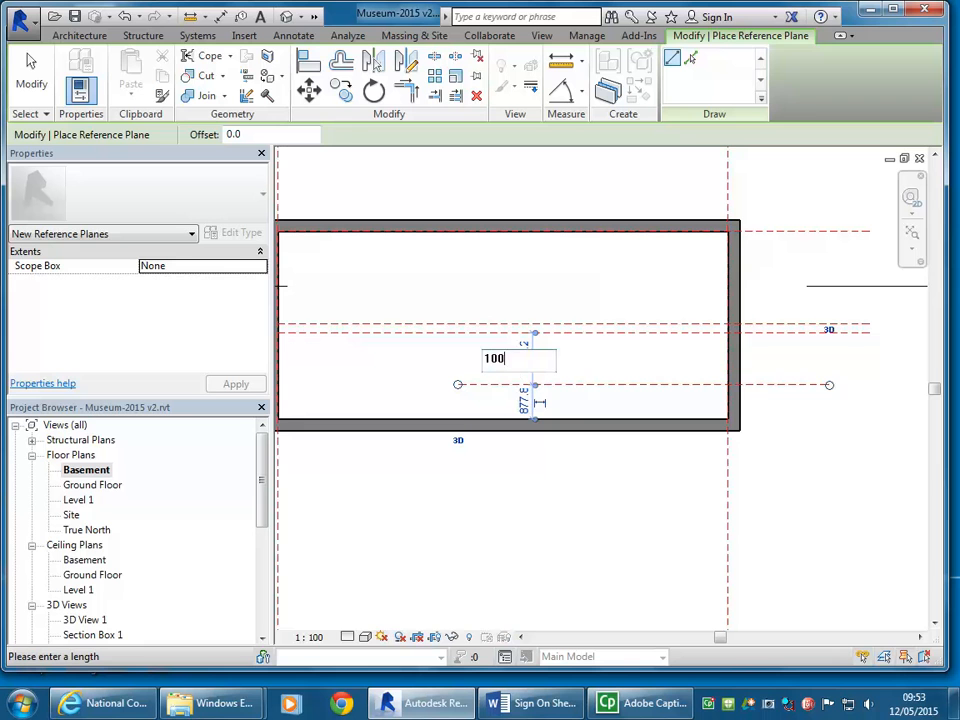
type("0")
key("Return")
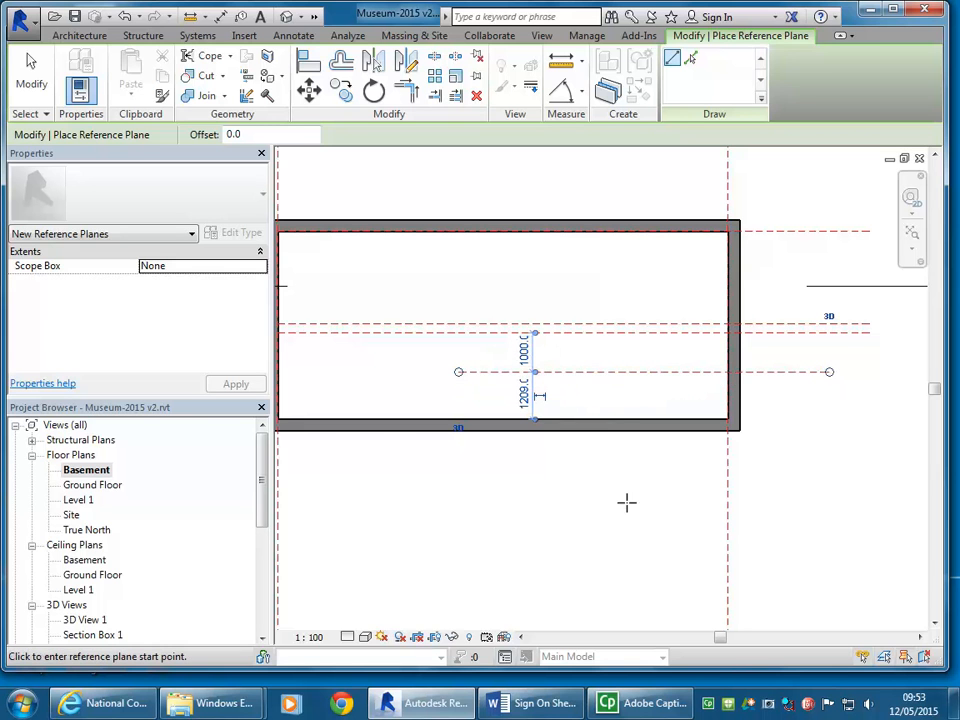
Step: Draw a vertical reference plane crossing the middle horizontal planes, about 6613 mm from the basement's right-hand wall face
scroll(561, 324, "up", 1)
middle_click_drag(561, 324, 512, 328)
scroll(500, 326, "up", 1)
scroll(388, 332, "up", 2)
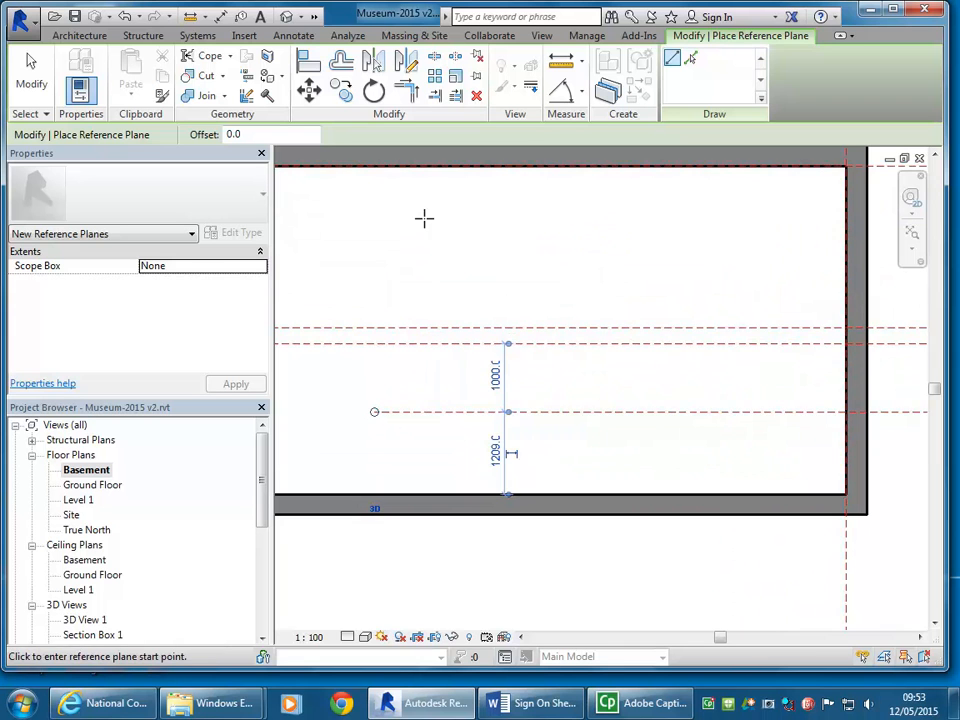
middle_click_drag(430, 233, 495, 236)
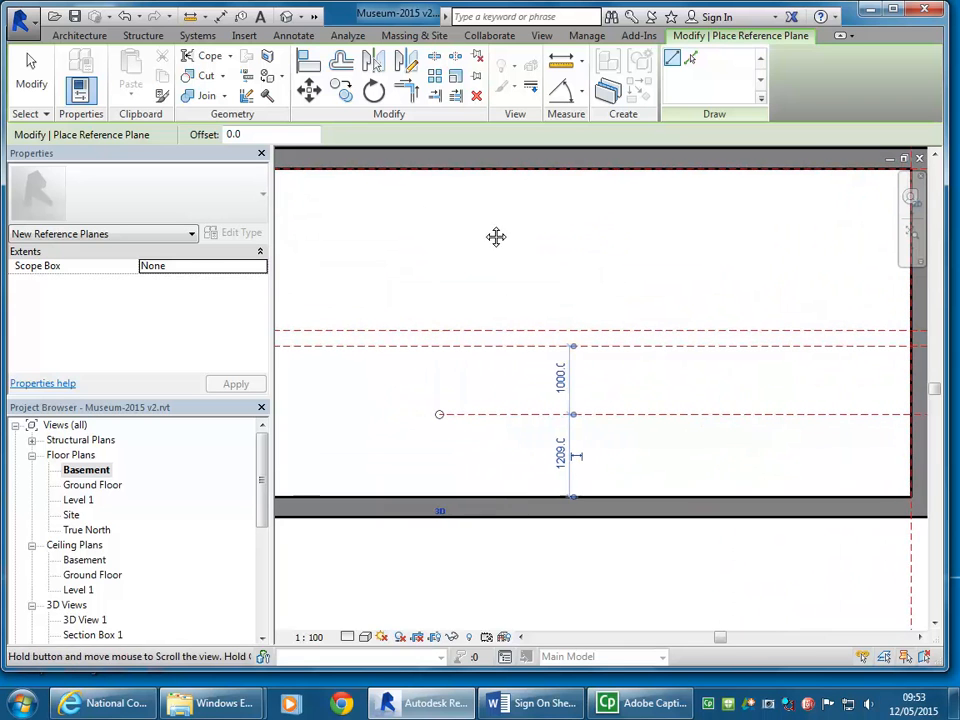
left_click(457, 443)
left_click(459, 279)
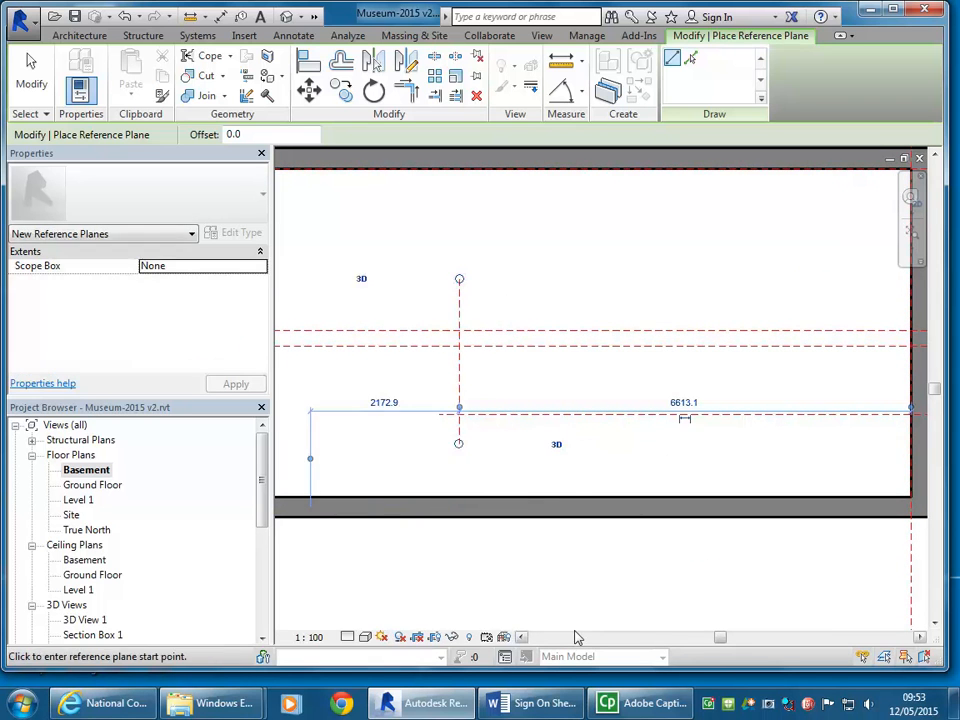
right_click(500, 296)
left_click(538, 304)
right_click(538, 306)
left_click(567, 316)
middle_click_drag(565, 313, 535, 310)
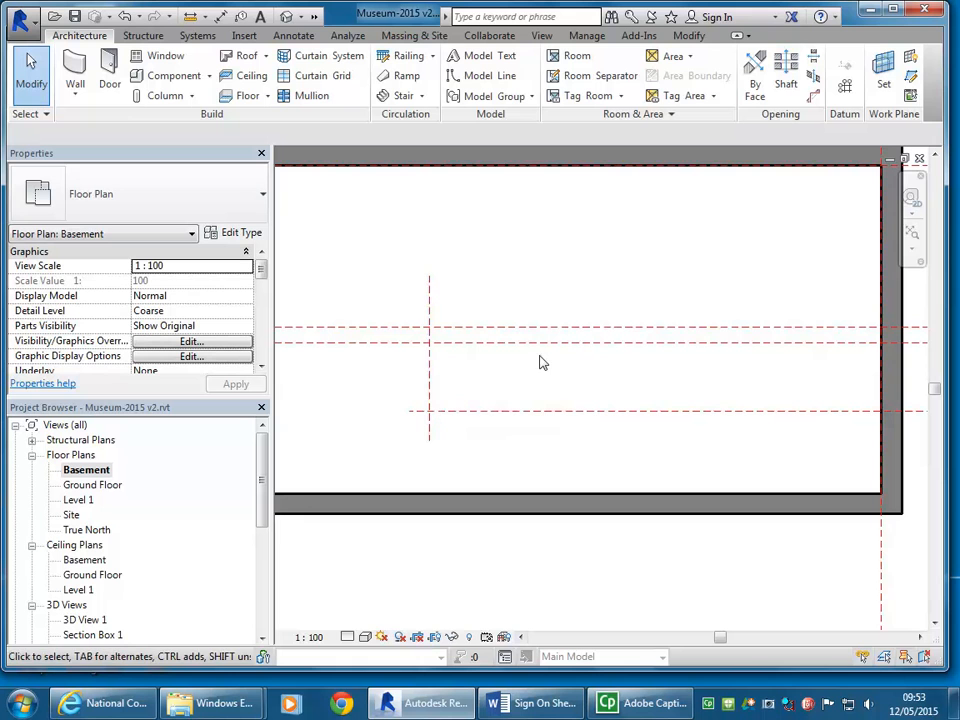
Step: Add a horizontal reference plane between the two planes marking the stair width, set 500 mm below the upper one
left_click(910, 75)
scroll(395, 400, "up", 3)
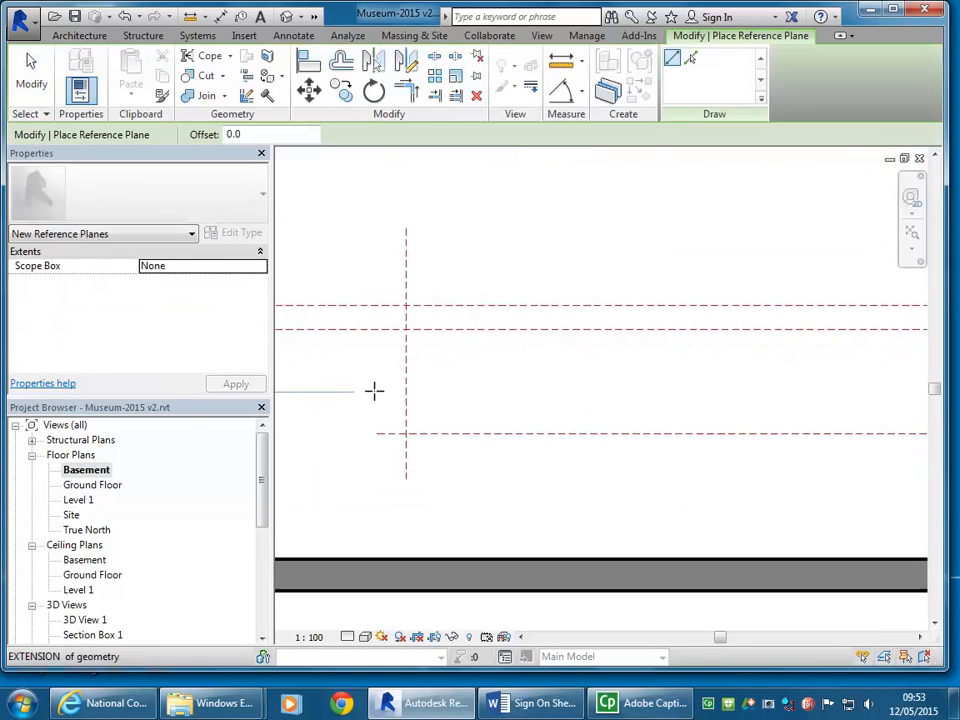
left_click(384, 378)
left_click(711, 378)
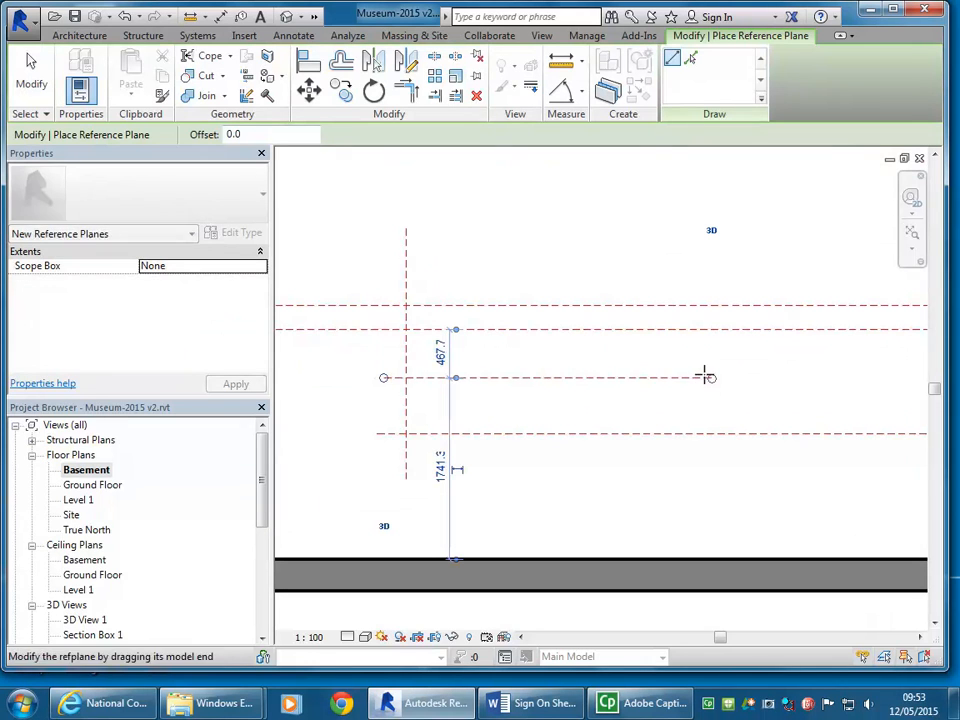
left_click(436, 362)
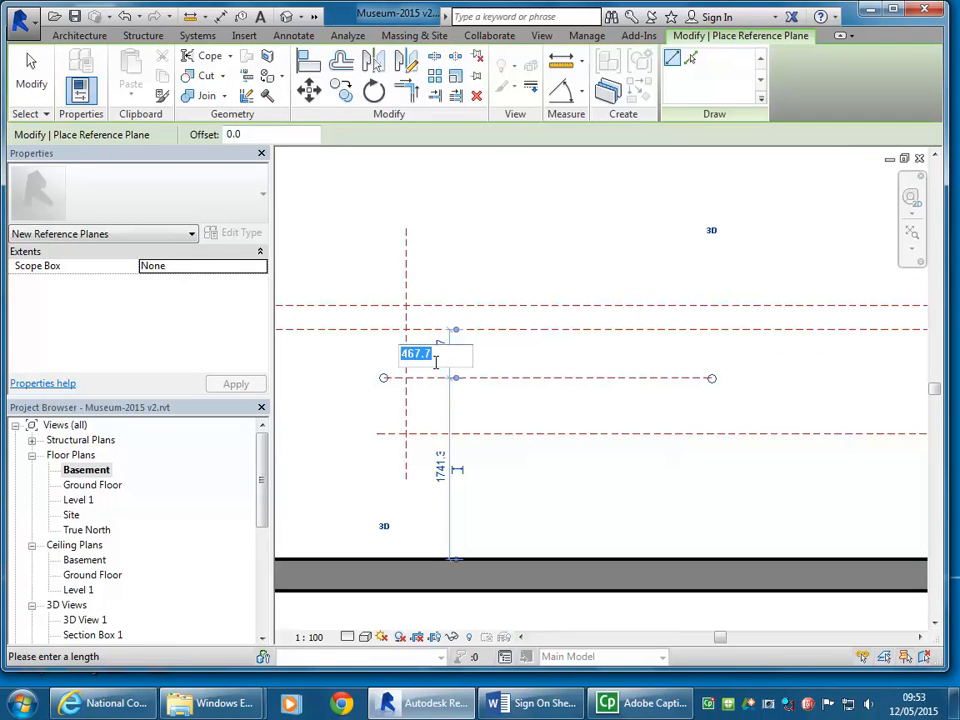
type("500")
key("Return")
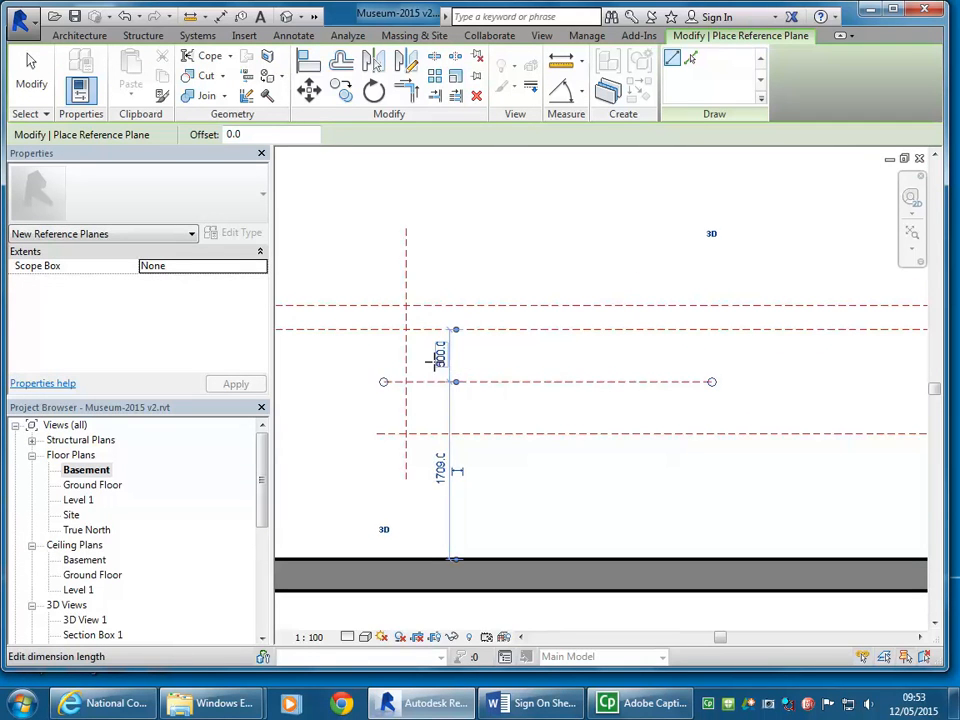
right_click(497, 228)
left_click(525, 242)
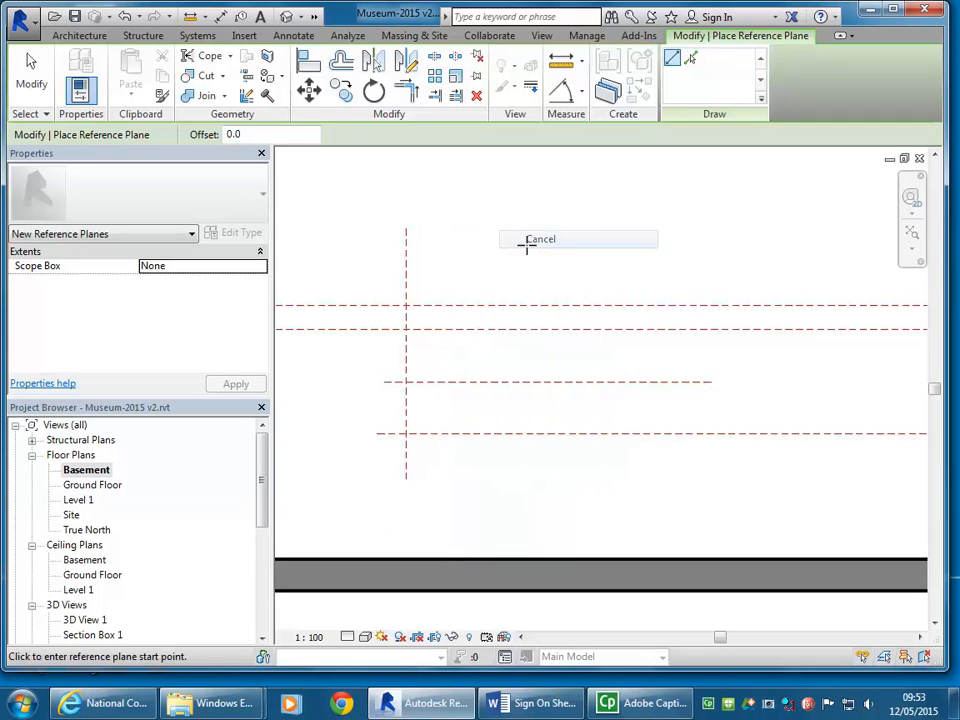
right_click(531, 248)
left_click(551, 261)
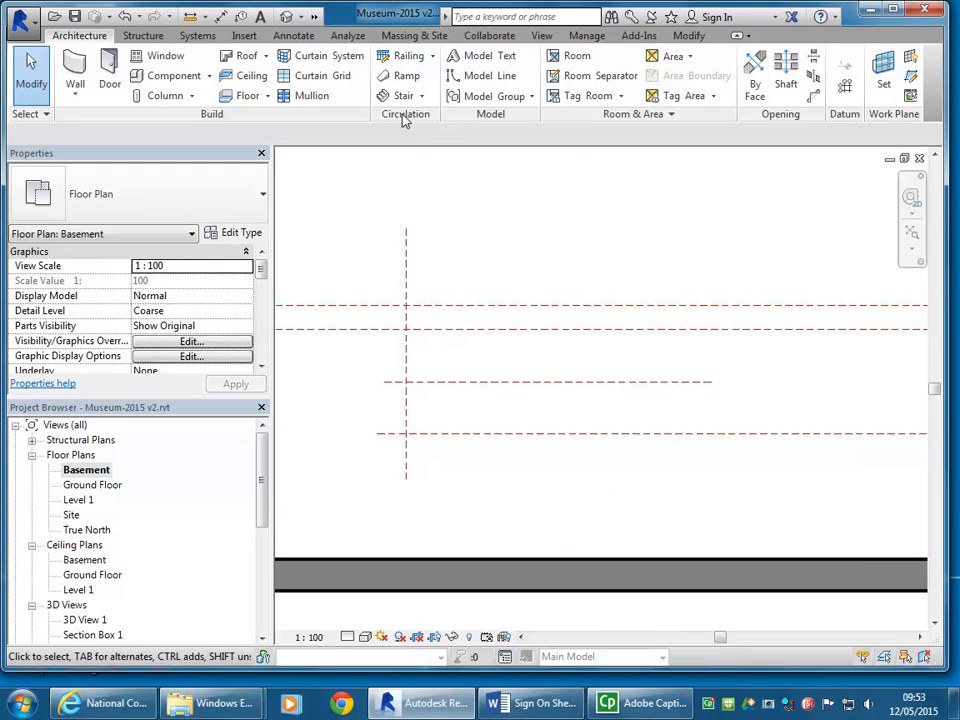
Step: Start a Stair by Sketch in the Basement plan and review its levels, width, riser count and tread depth
left_click(421, 95)
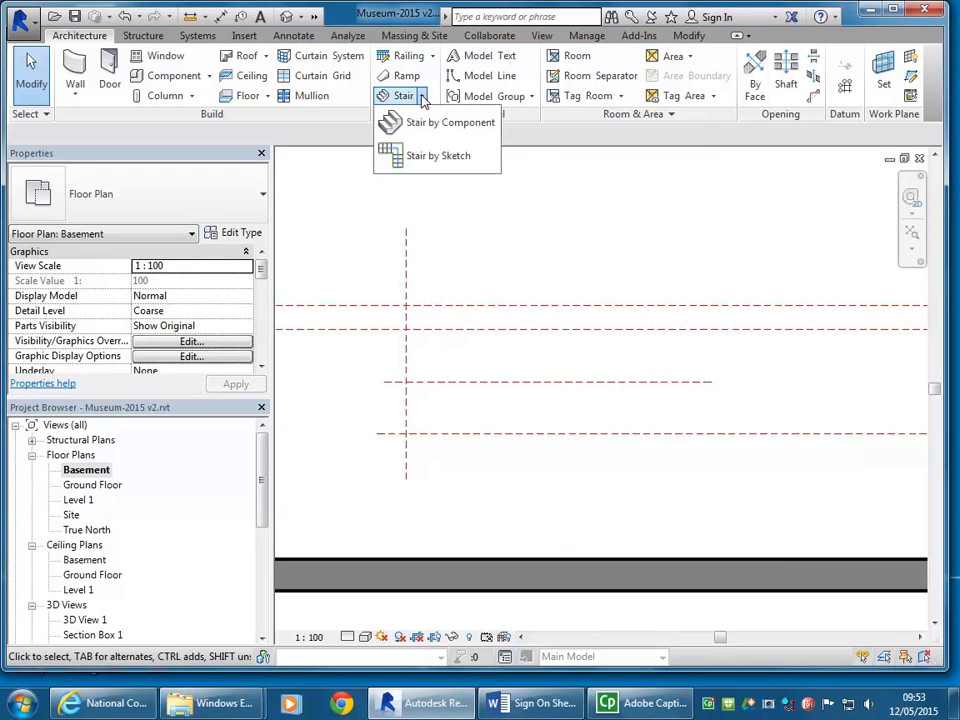
left_click(405, 157)
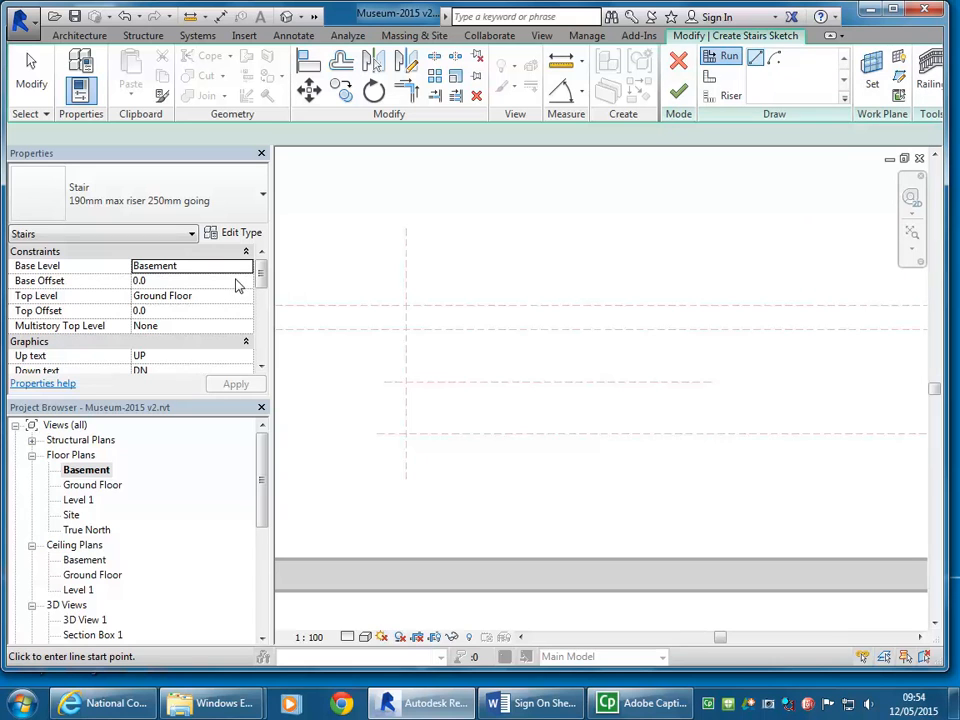
left_click_drag(259, 276, 261, 316)
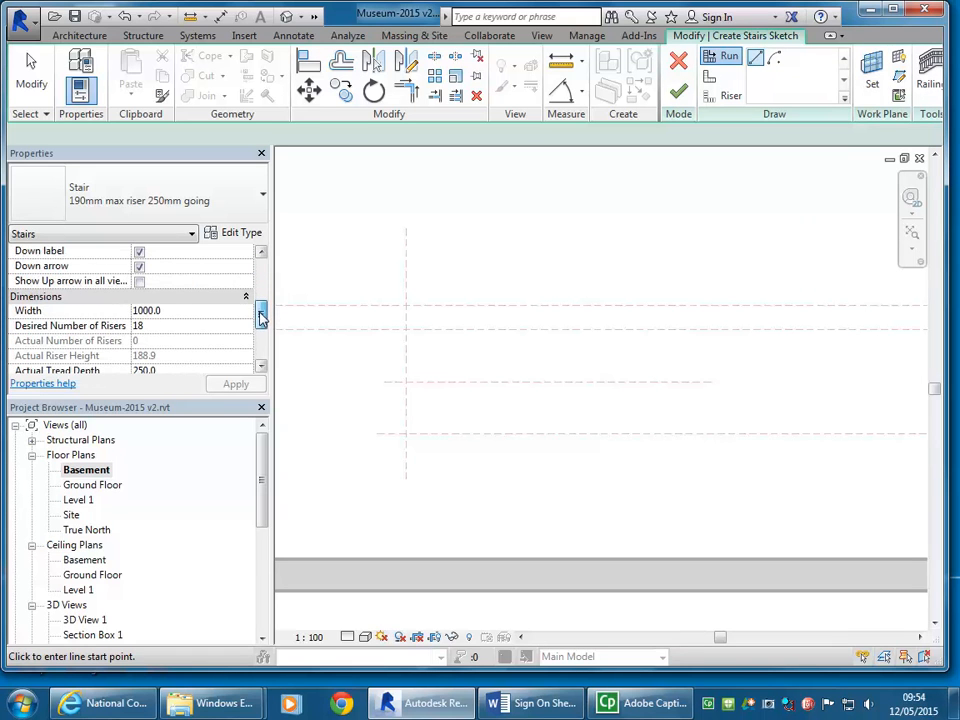
left_click(161, 326)
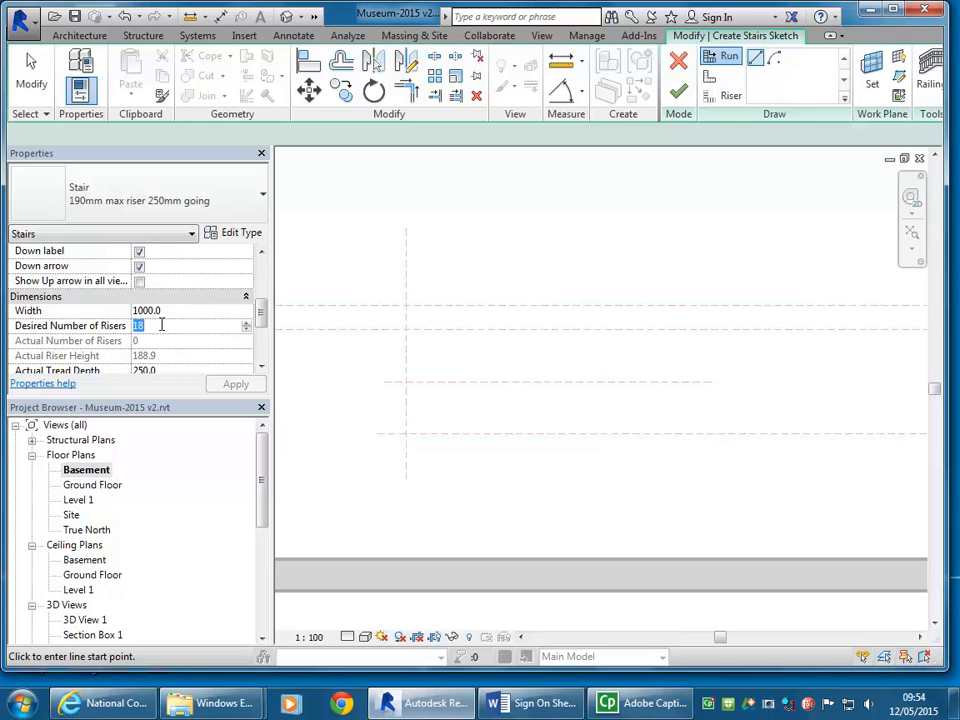
left_click_drag(261, 309, 261, 317)
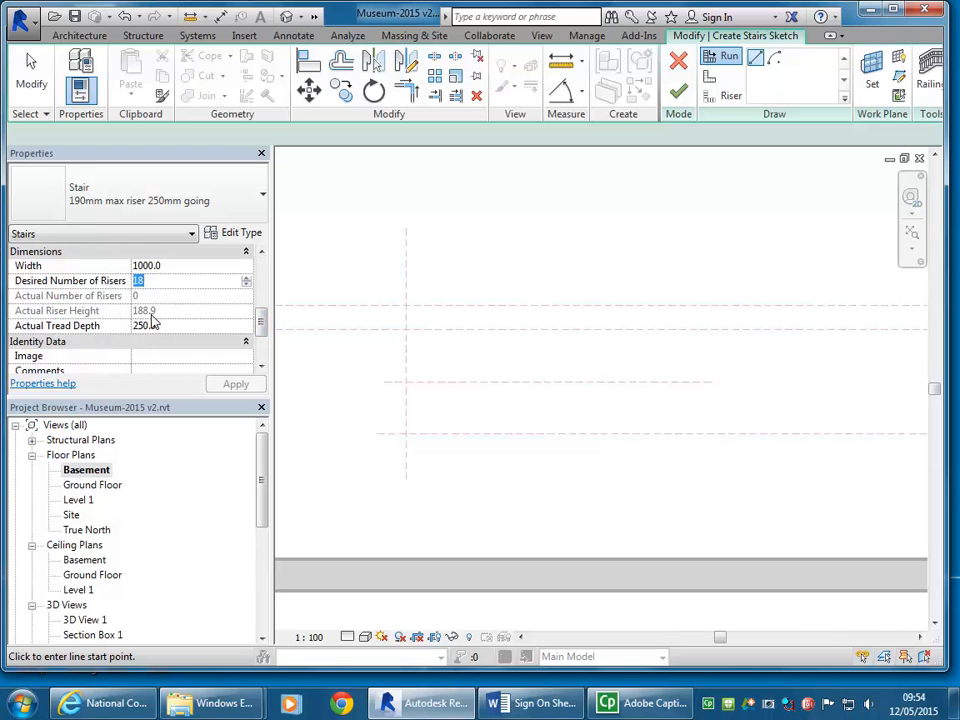
scroll(259, 315, "up", 2)
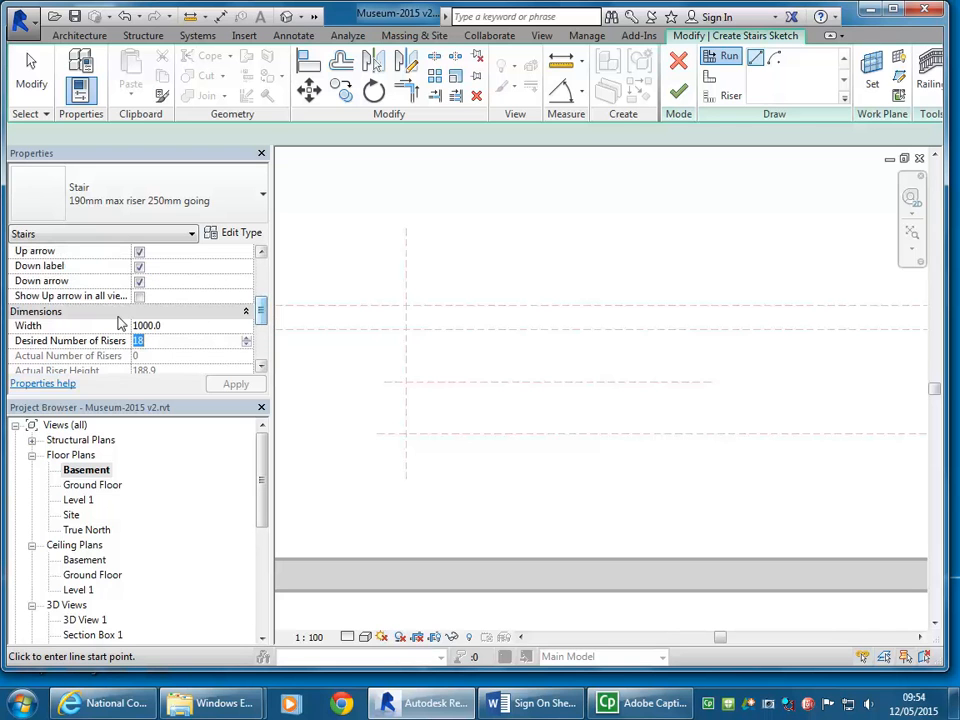
left_click(189, 326)
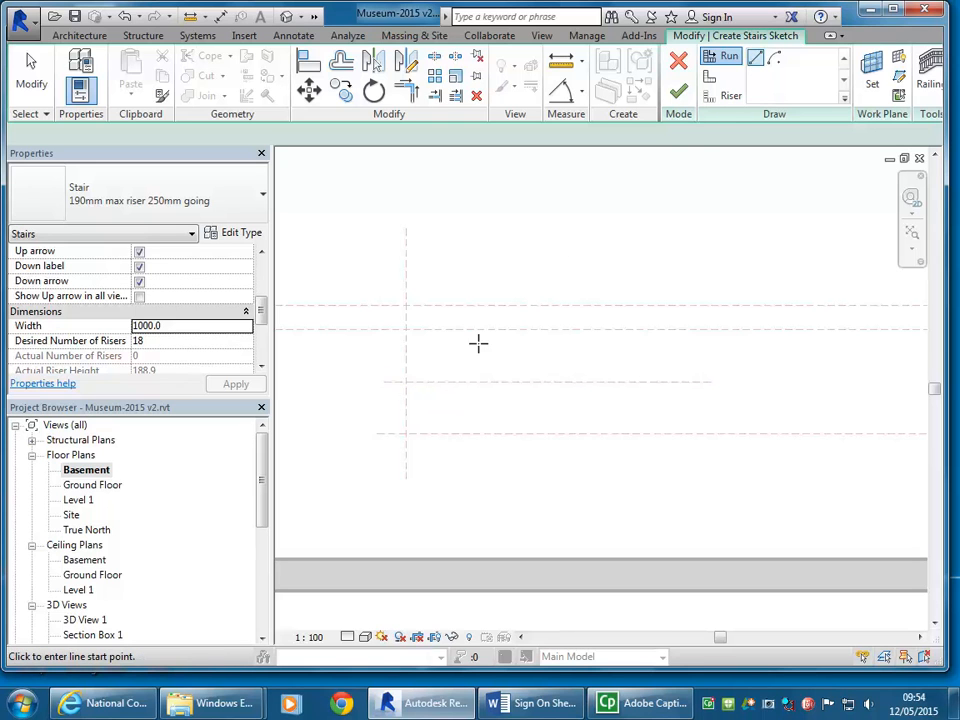
Step: Sketch a 2000 mm stair run rightward from the vertical reference plane's intersection with the plane on the stair centreline
left_click(405, 381)
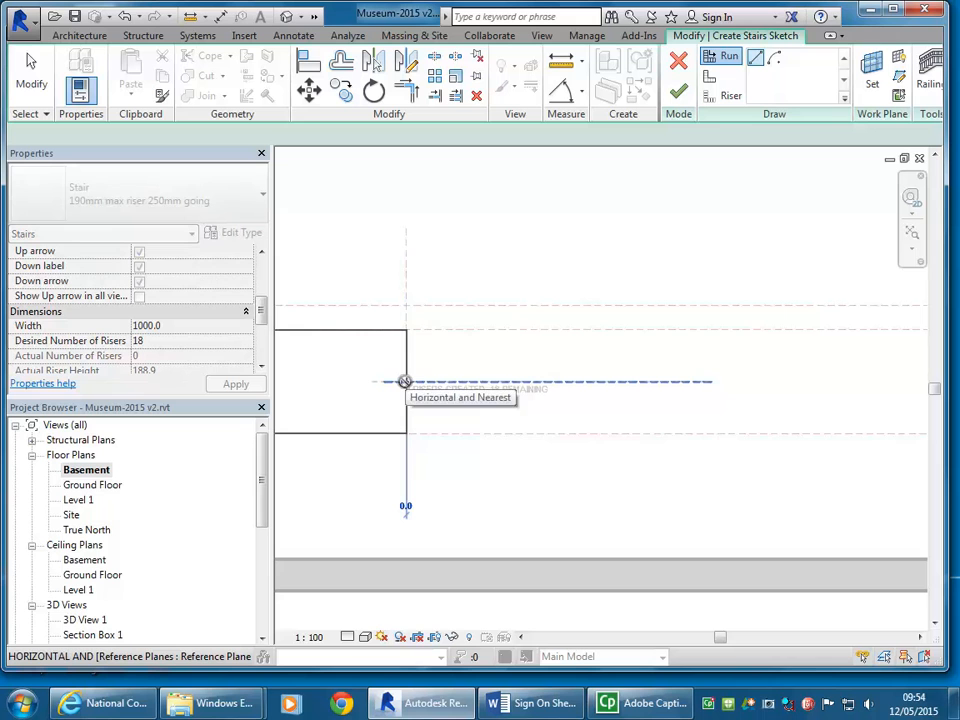
middle_click_drag(506, 381, 551, 375)
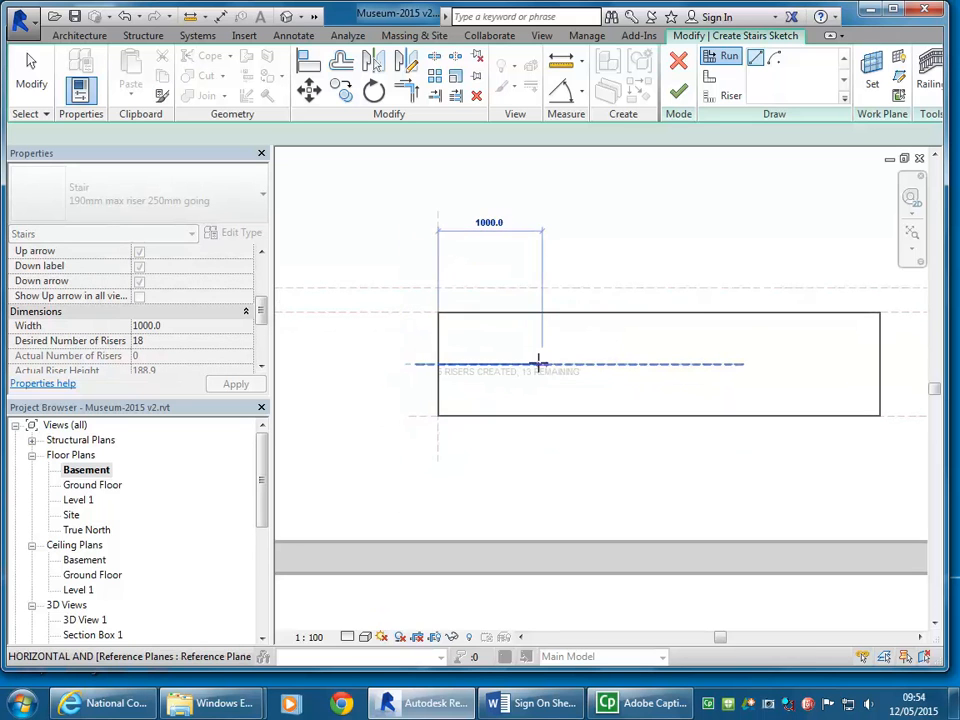
scroll(538, 362, "up", 1)
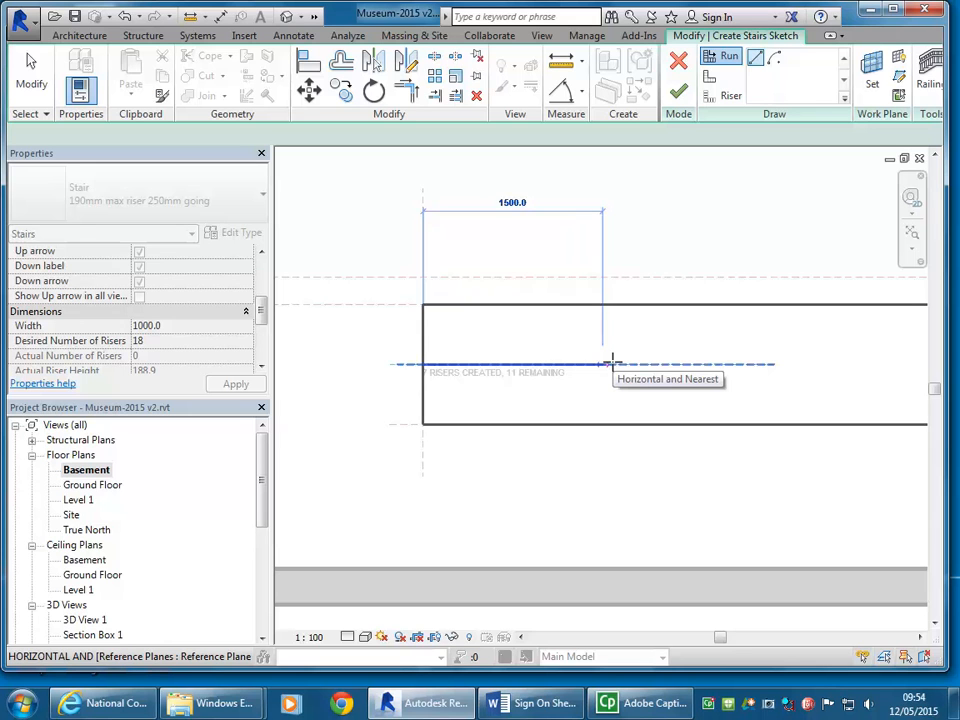
middle_click_drag(613, 362, 573, 361)
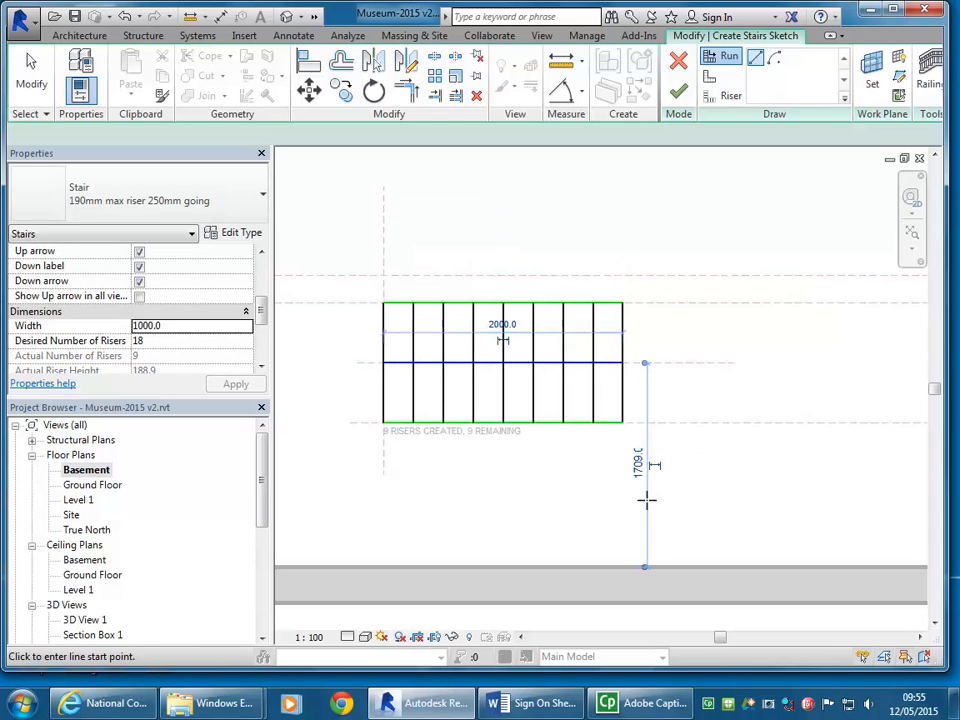
Step: Sketch a second, 1000 mm run vertically upward from the upper middle reference plane, to the right of the first run
scroll(684, 387, "down", 1)
middle_click_drag(690, 394, 611, 463)
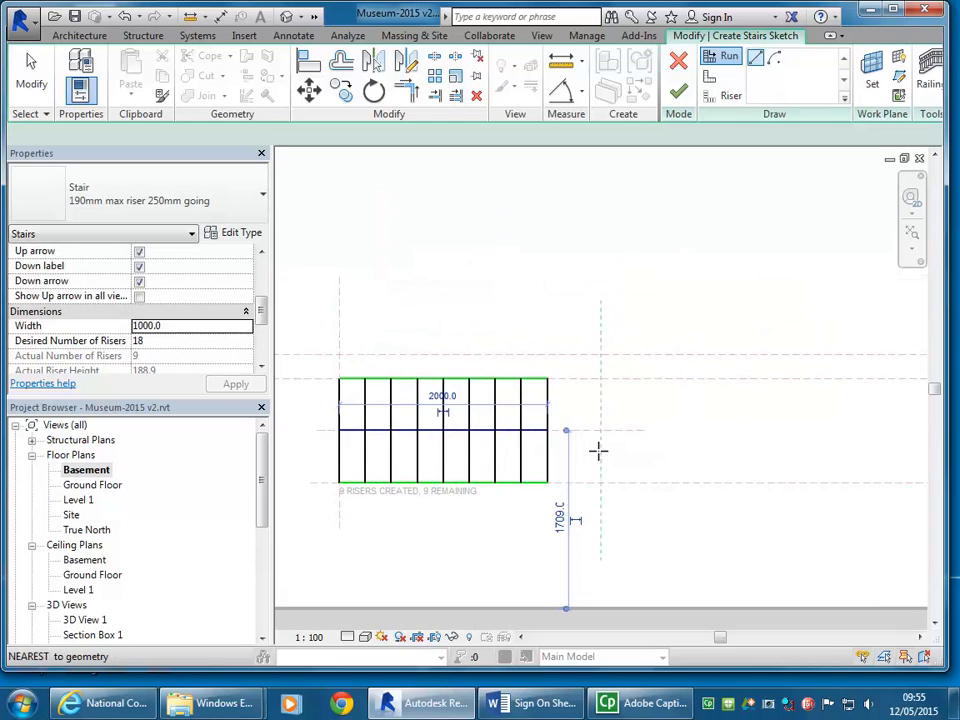
scroll(599, 465, "down", 2)
mouse_move(602, 381)
middle_mouse_down()
mouse_move(628, 394)
mouse_move(634, 374)
middle_mouse_up()
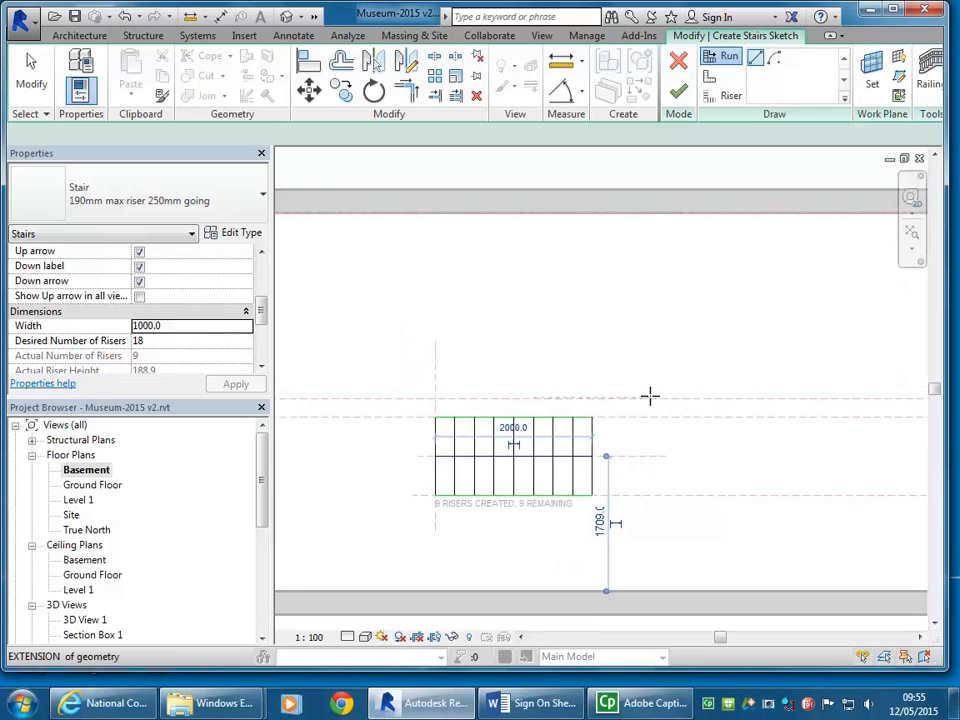
scroll(630, 365, "up", 2)
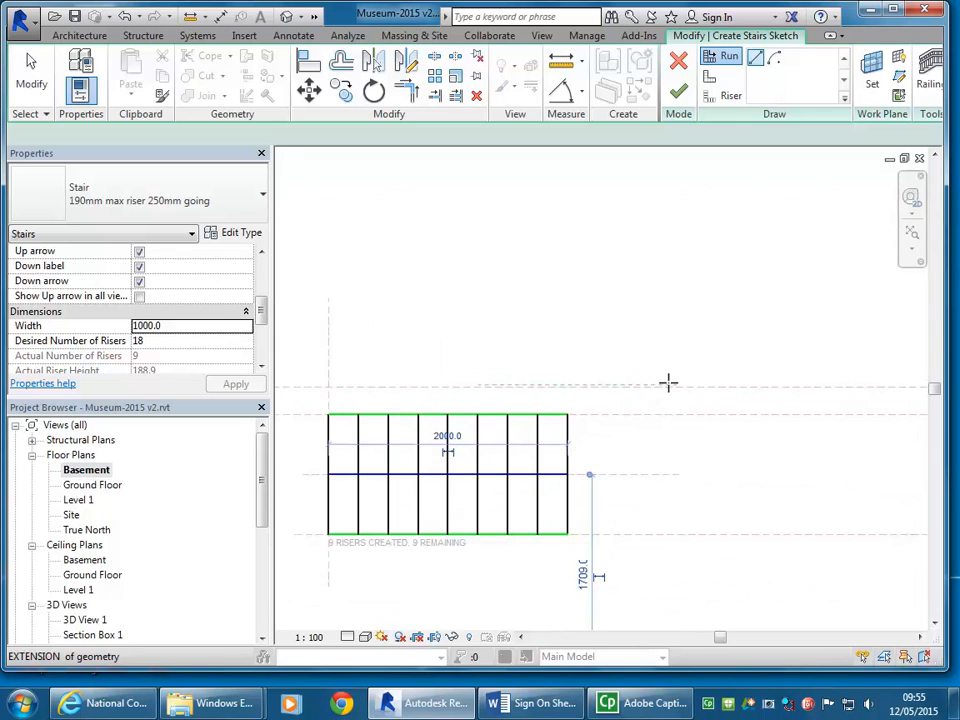
scroll(662, 386, "up", 2)
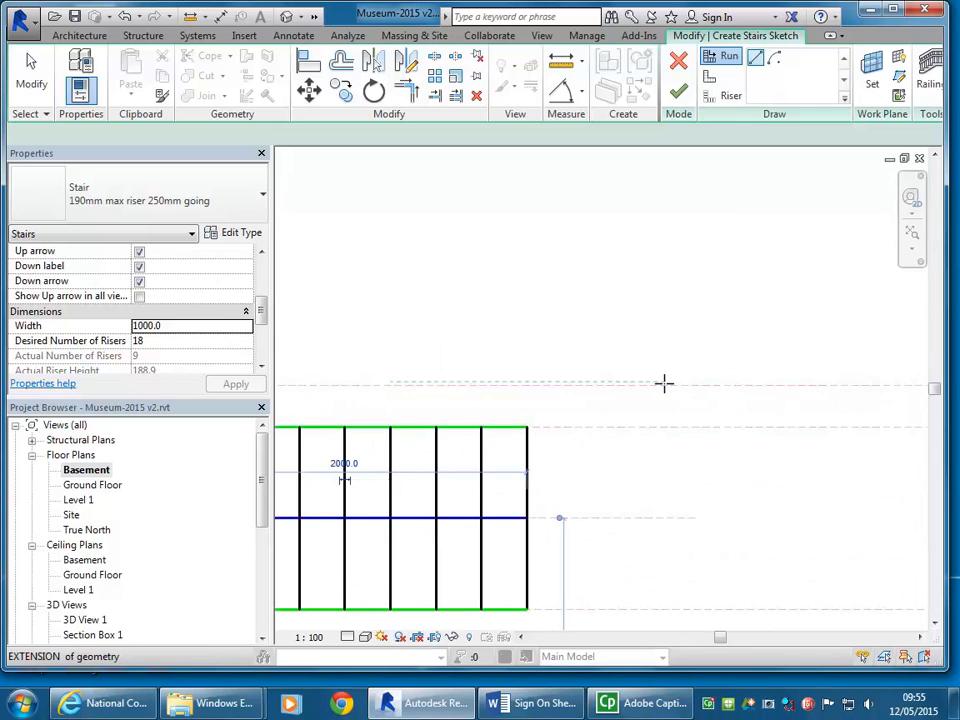
left_click(660, 386)
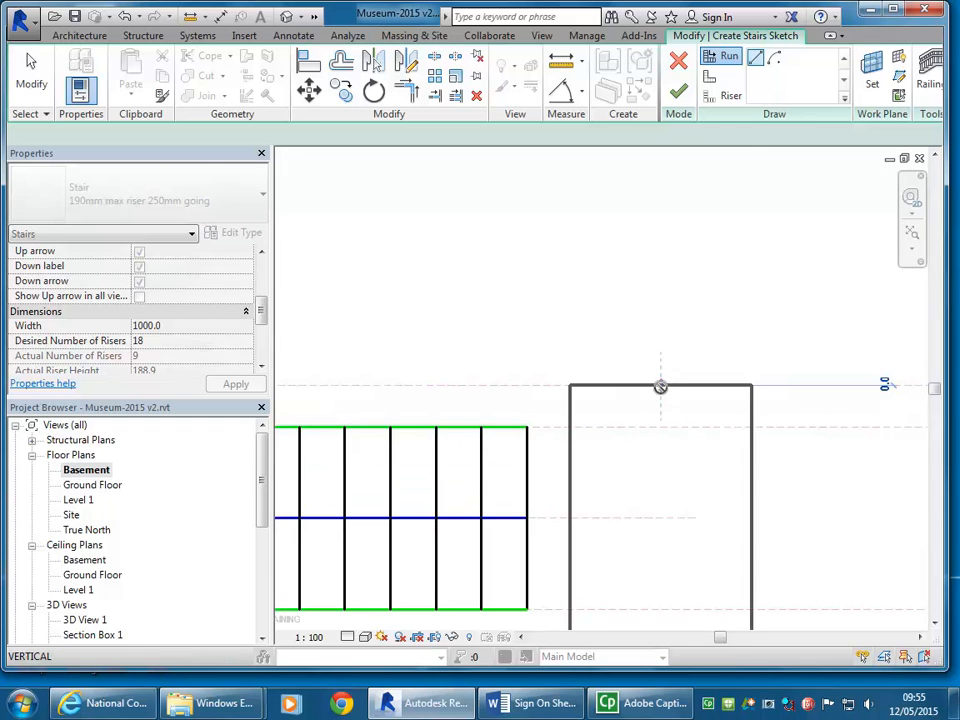
scroll(661, 270, "down", 2)
scroll(662, 276, "down", 1)
middle_click_drag(662, 276, 660, 430)
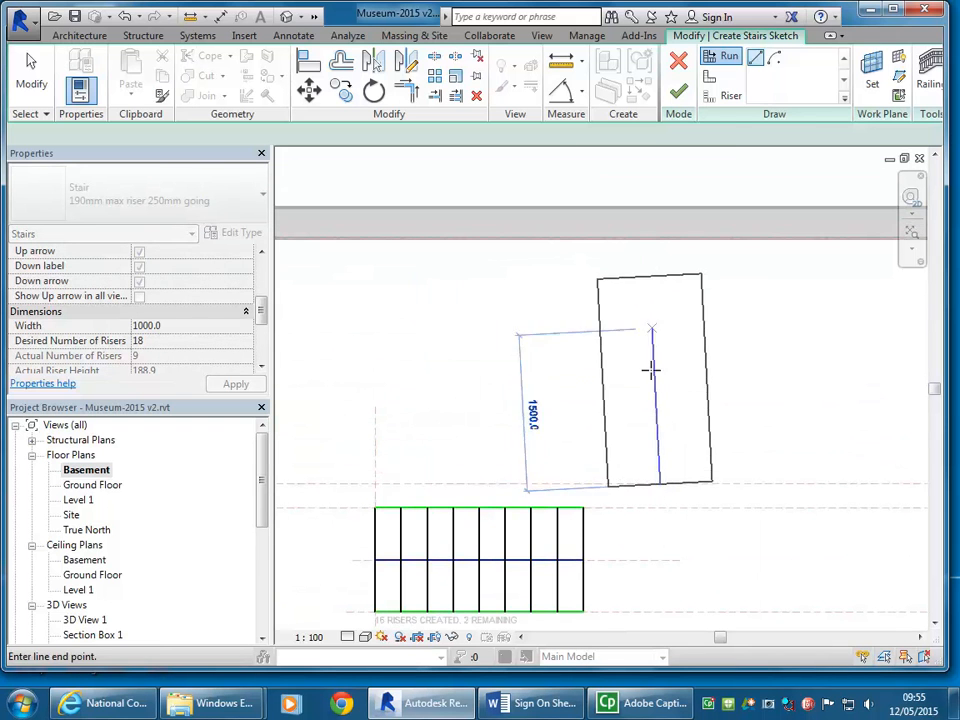
scroll(662, 386, "up", 2)
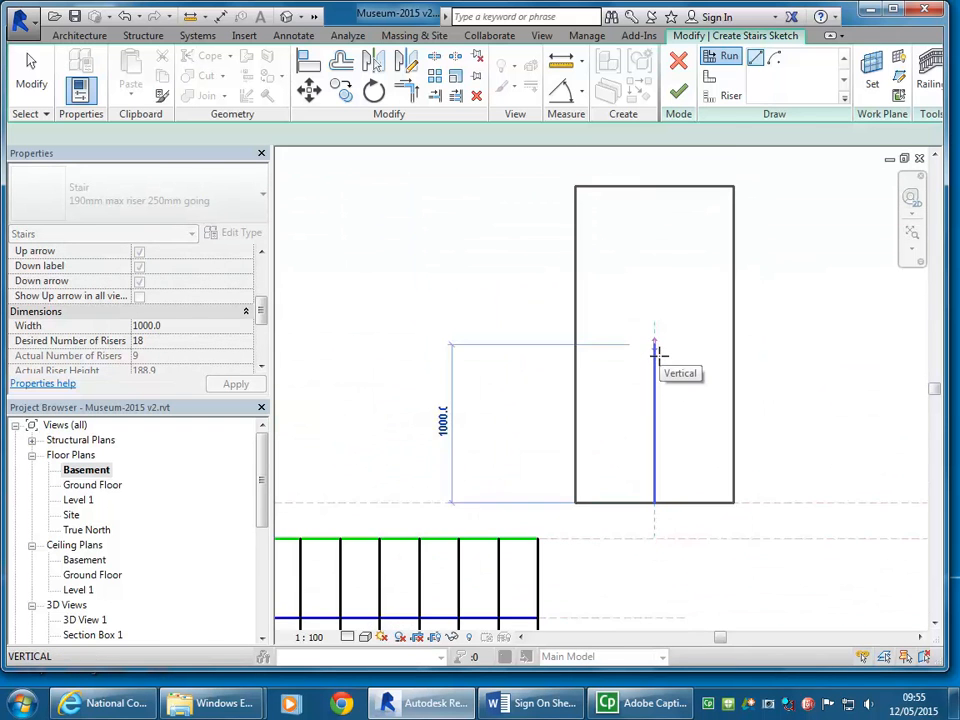
left_click(658, 349)
Step: Sketch a third run of 750 mm leftward, above the second run, to use up the remaining risers
scroll(658, 347, "down", 2)
middle_click_drag(647, 333, 685, 332)
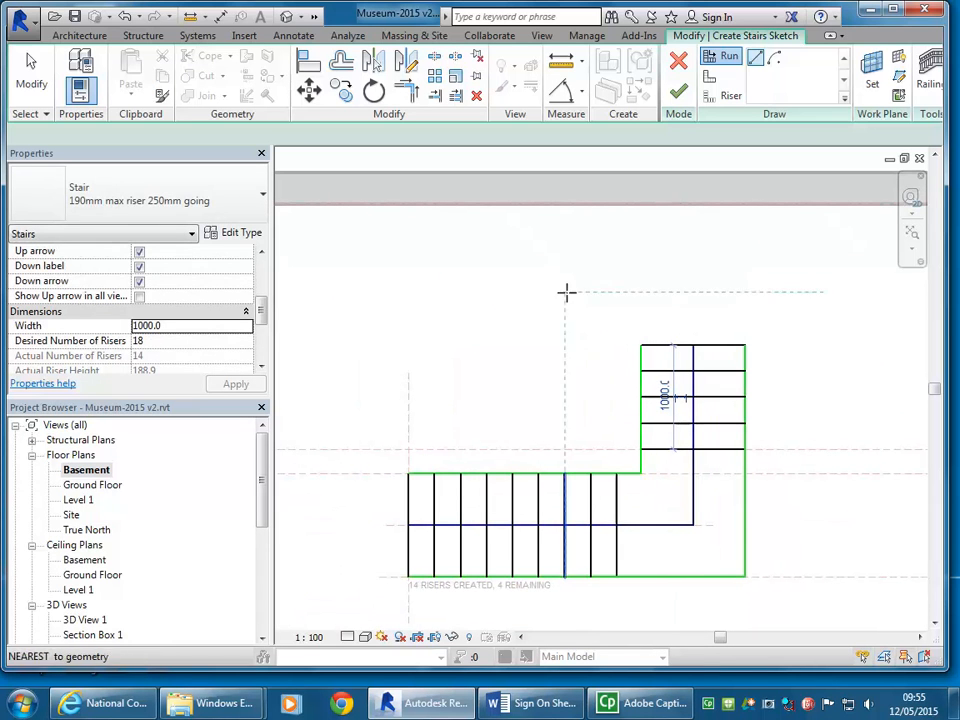
left_click(629, 267)
scroll(468, 268, "down", 2)
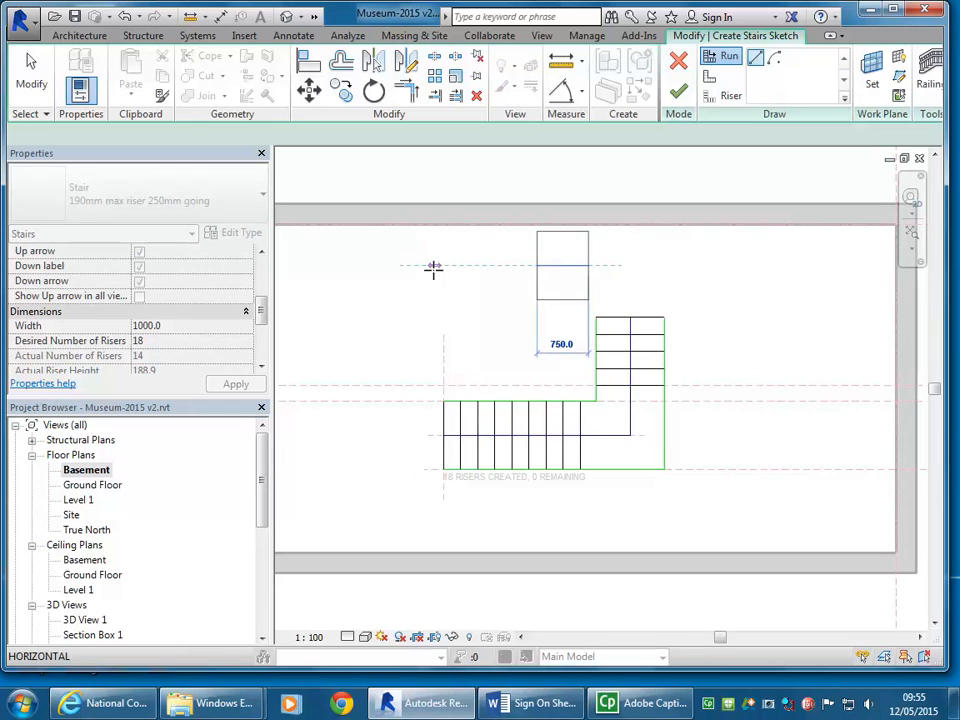
left_click(433, 270)
Step: Discard the three-run stair sketch
scroll(532, 342, "up", 1)
mouse_move(532, 342)
middle_mouse_down()
mouse_move(505, 346)
mouse_move(544, 334)
mouse_move(541, 346)
middle_mouse_up()
scroll(544, 334, "up", 1)
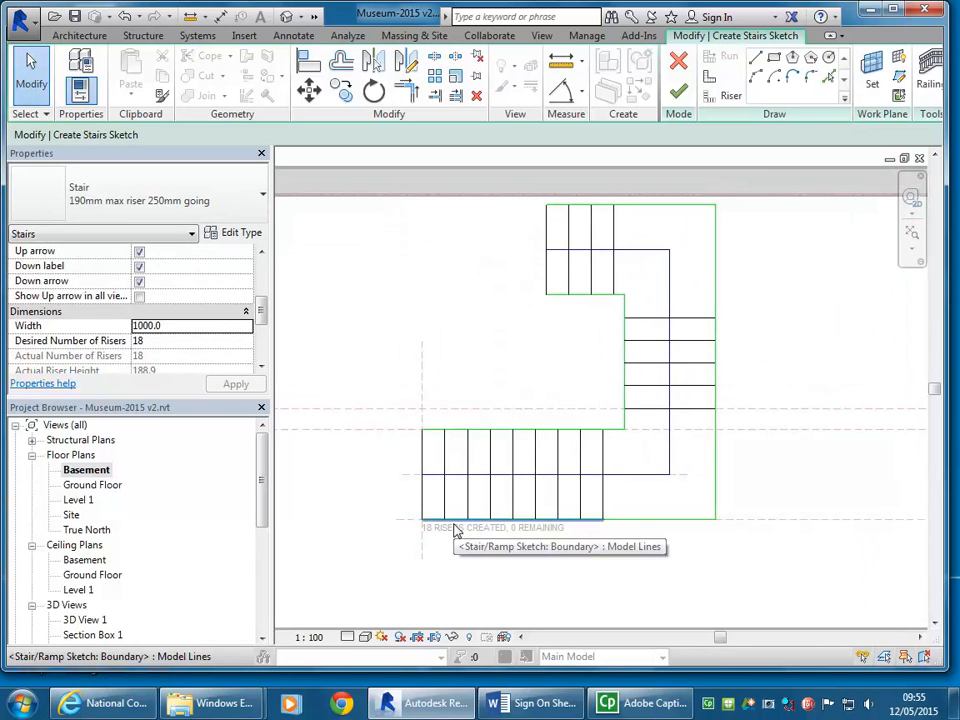
scroll(415, 370, "up", 1)
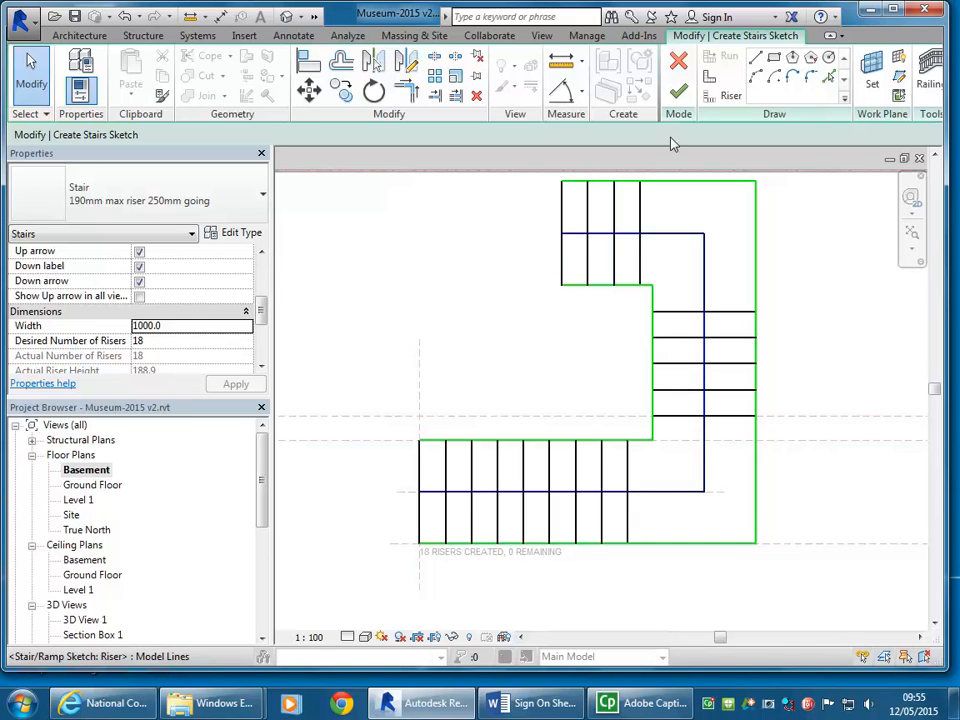
left_click(679, 62)
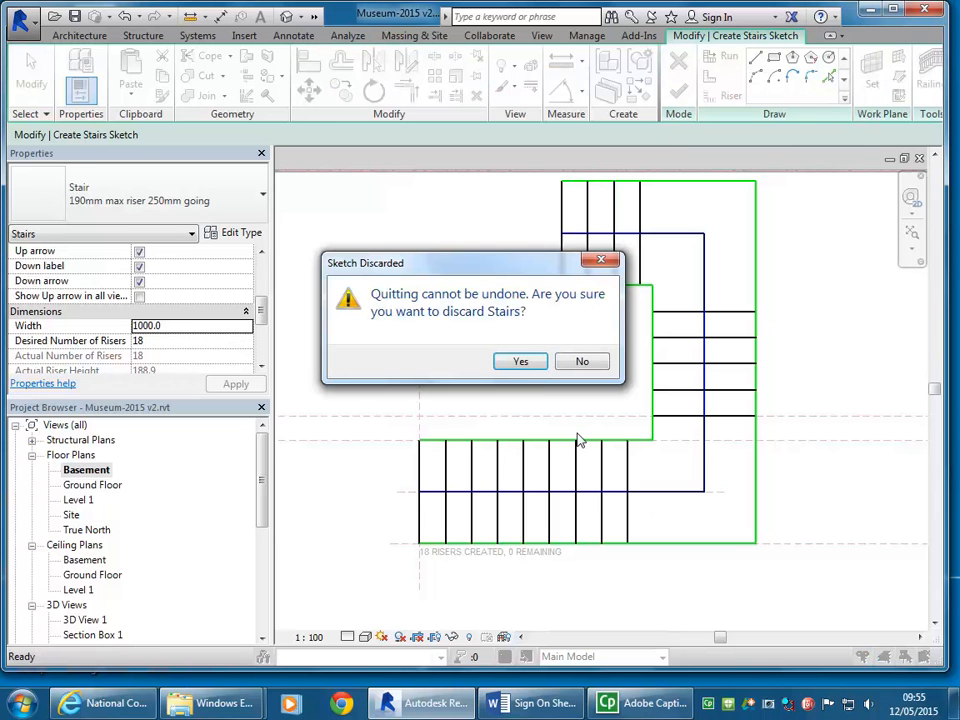
left_click(522, 364)
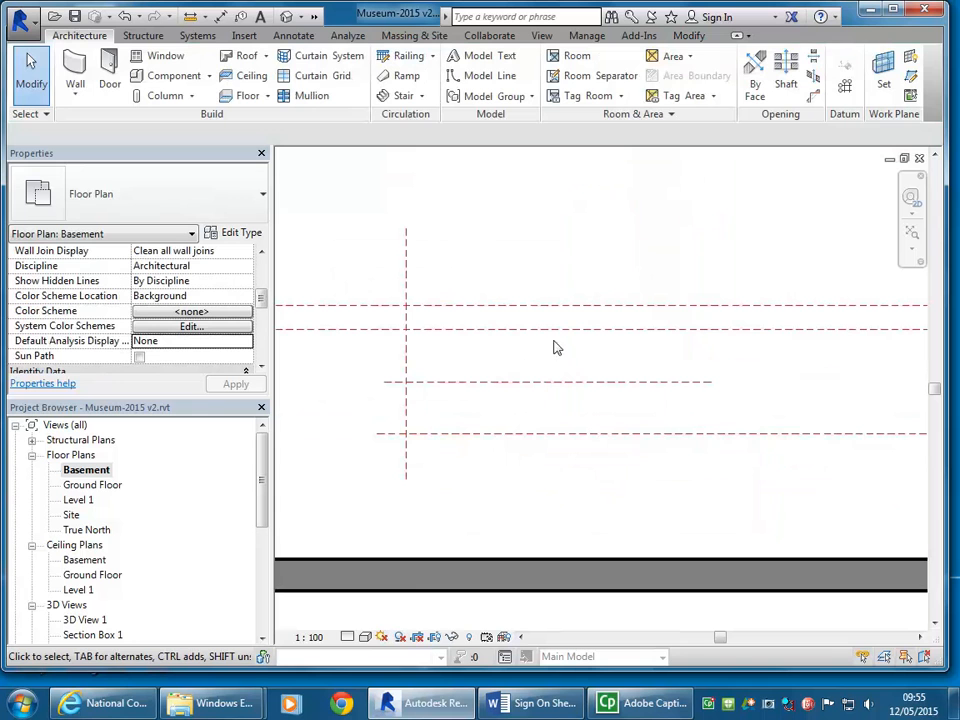
Step: Draw a second vertical reference plane across the horizontal planes, about 2276 mm to the right of the existing vertical one
middle_click_drag(662, 182, 643, 204)
key("r")
key("p")
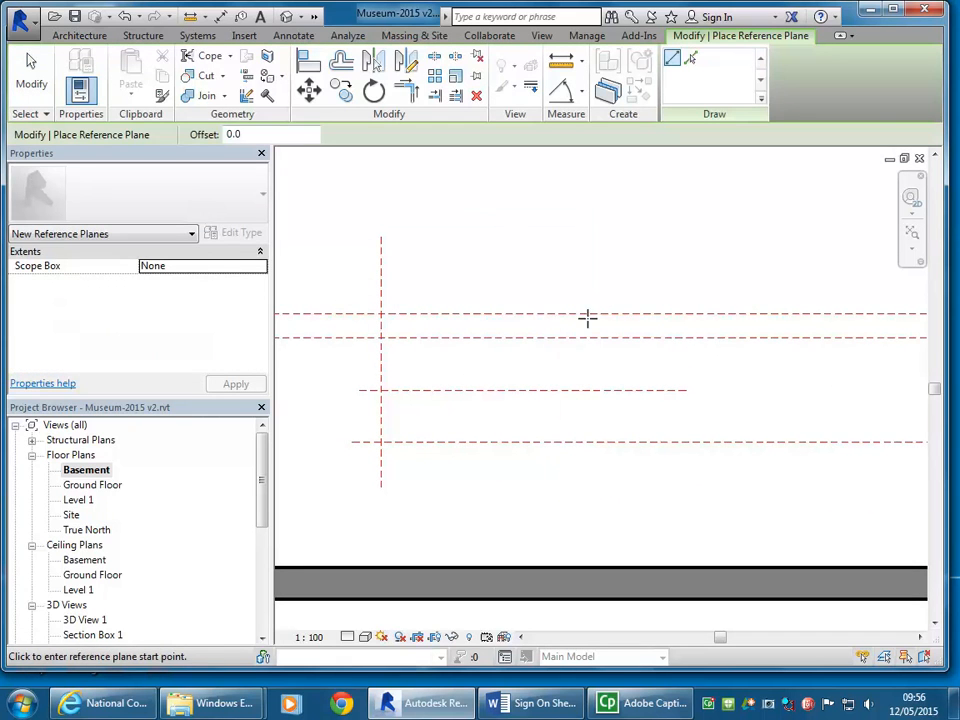
left_click(618, 279)
left_click(617, 493)
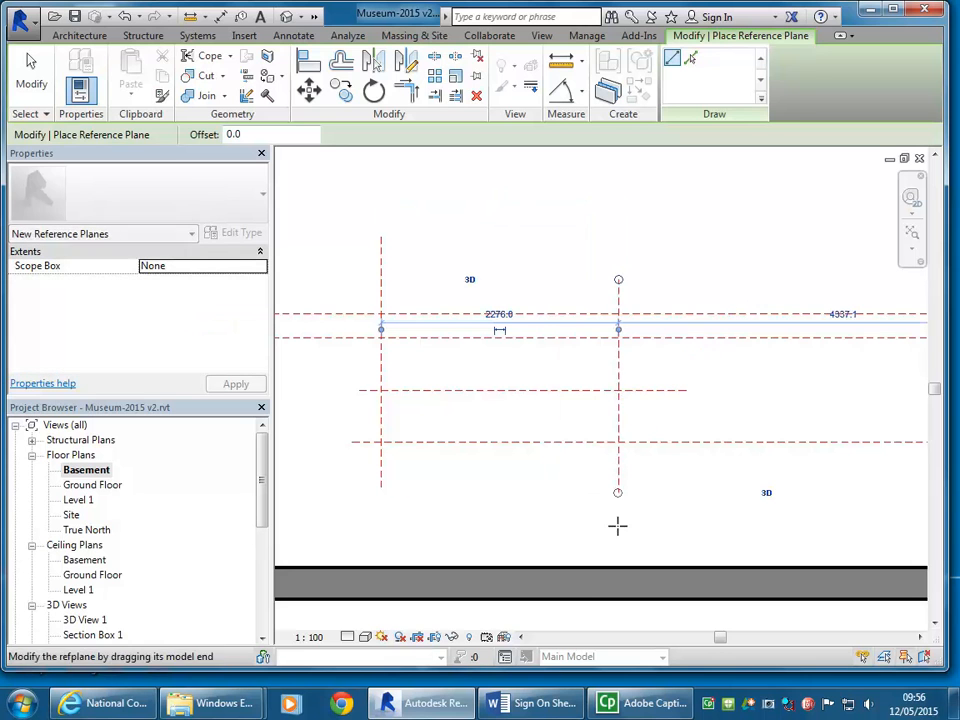
left_click(542, 336)
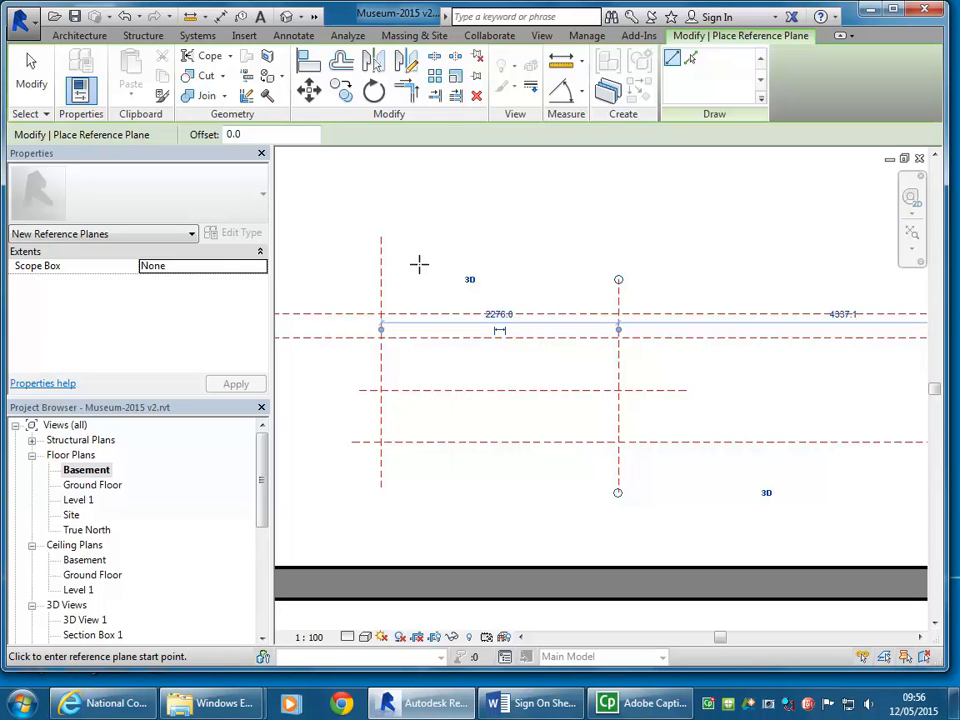
scroll(419, 257, "up", 1)
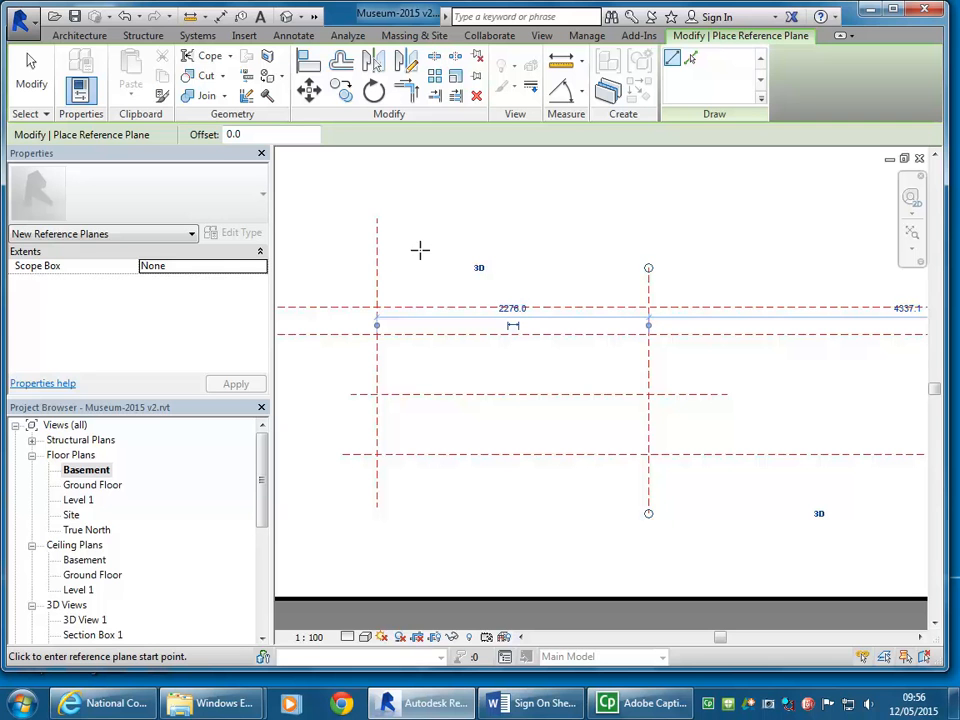
Step: Switch to the browser and examine the NCC Part 3.9.1 stair flight figure and going, landing and riser definitions
left_click(105, 703)
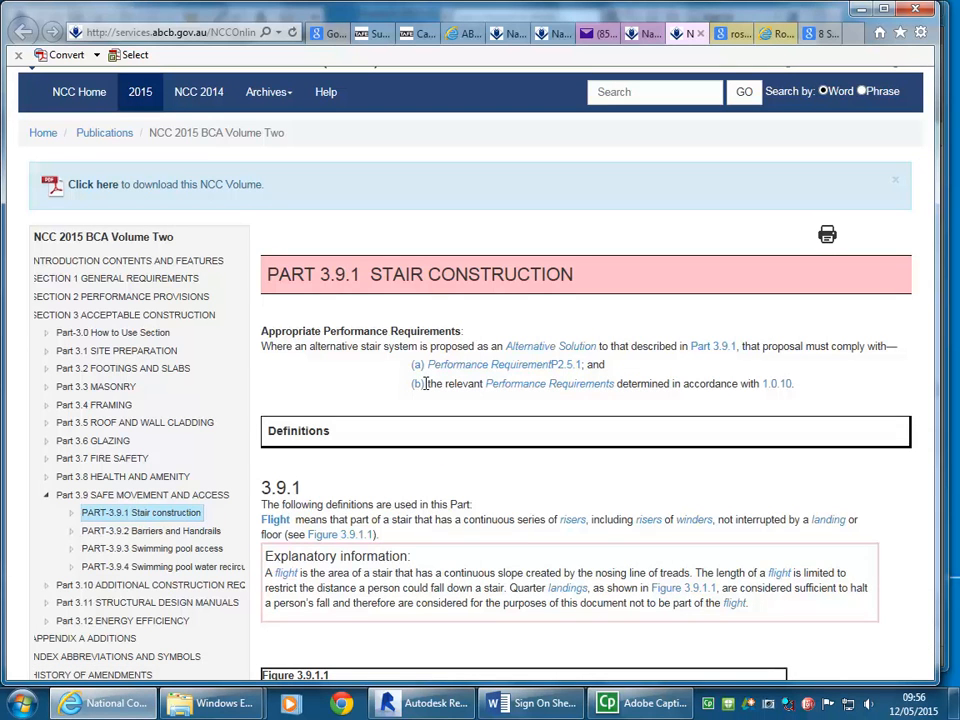
scroll(520, 470, "down", 5)
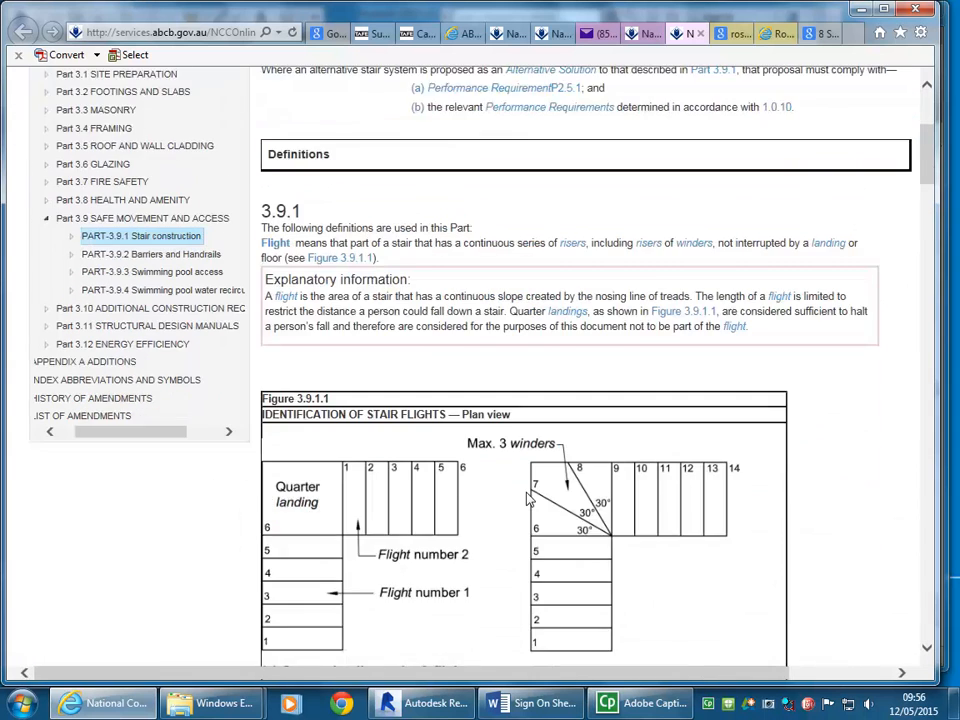
scroll(504, 431, "down", 5)
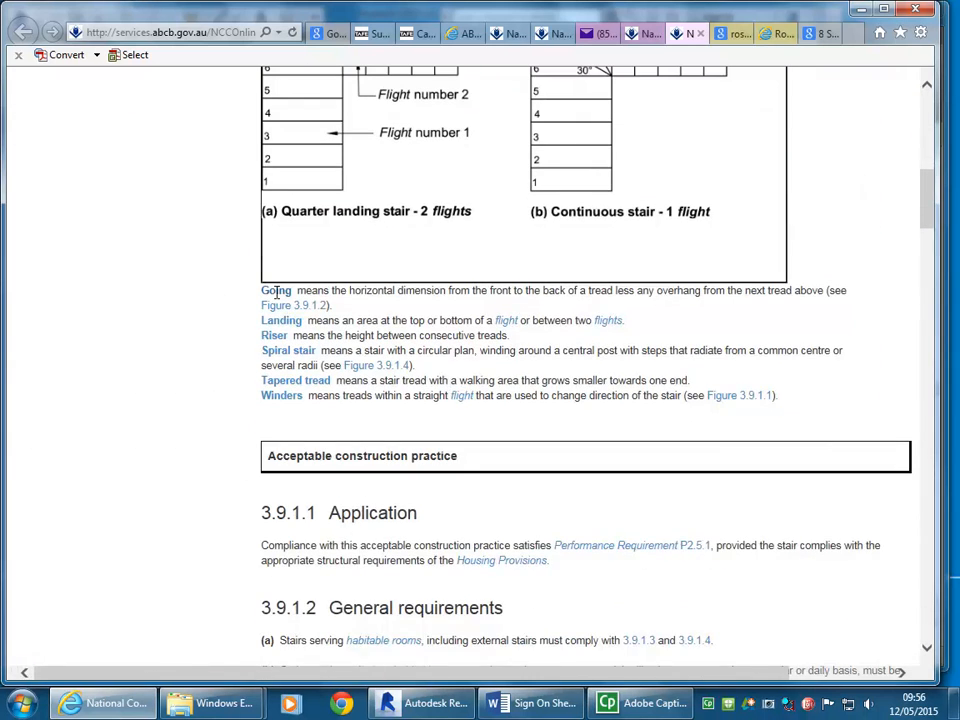
scroll(300, 334, "up", 4)
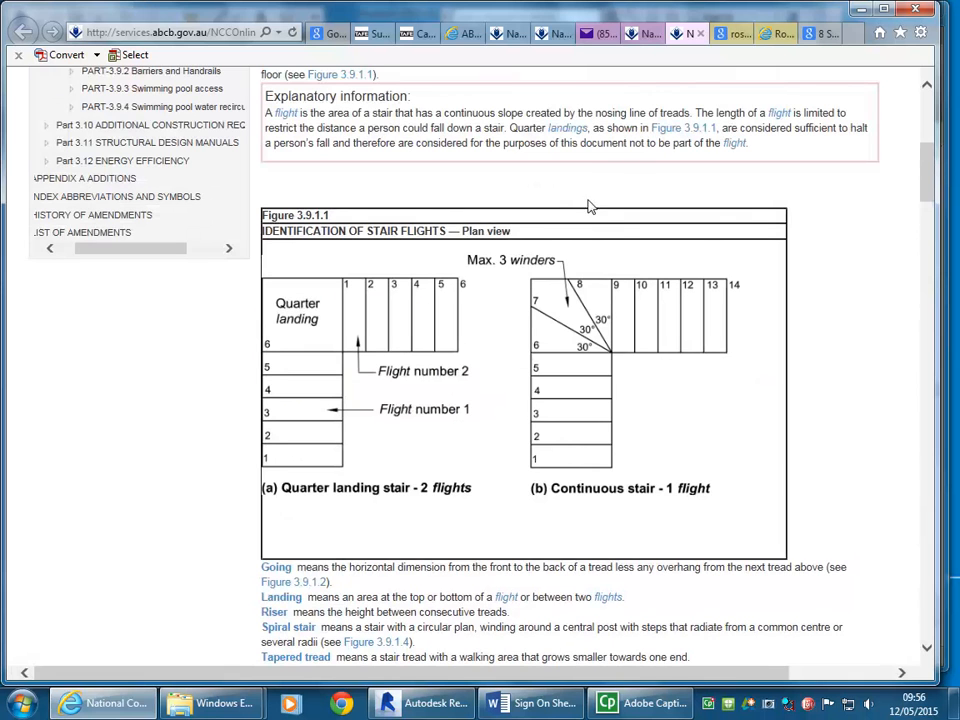
left_click(860, 11)
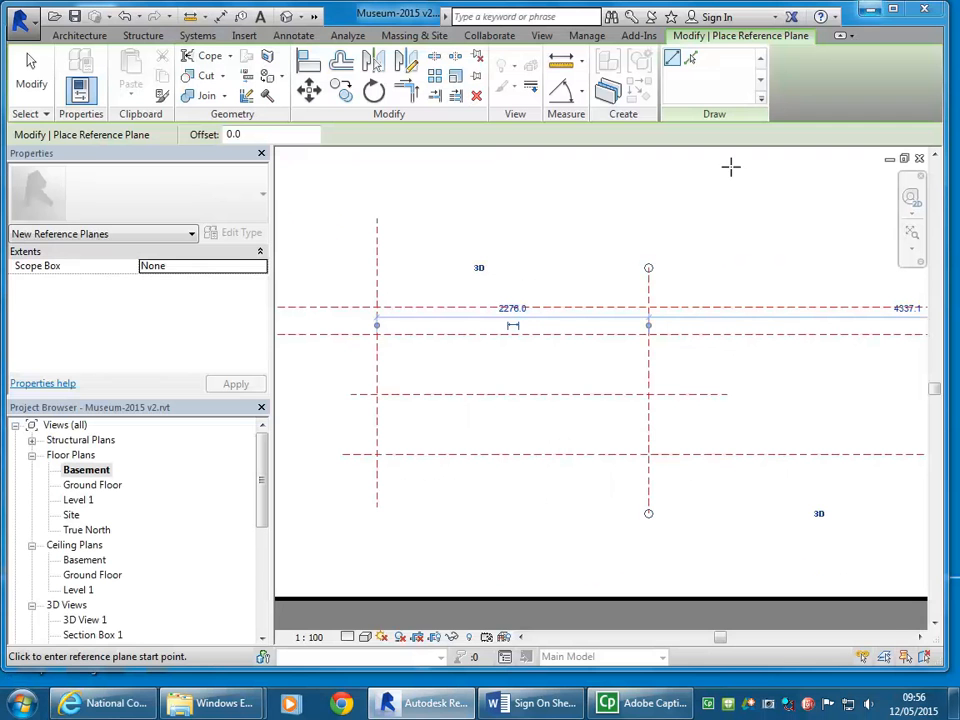
Step: Back in Revit, leave reference plane placement and set the new vertical plane 2500 mm from the left vertical plane
middle_click_drag(521, 339, 489, 339)
right_click(541, 168)
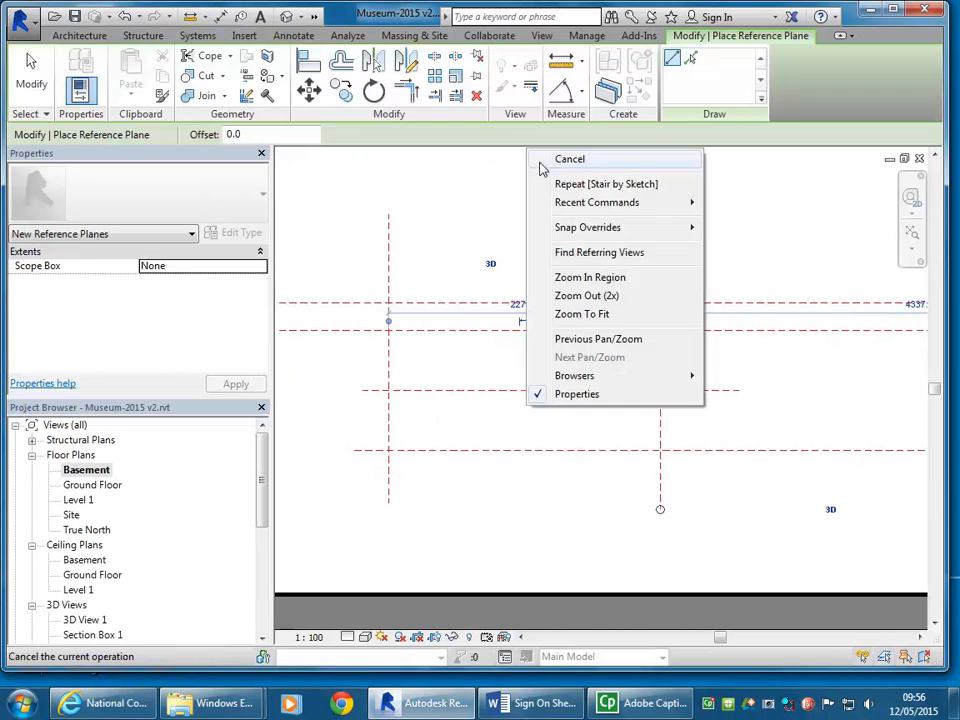
left_click(541, 166)
right_click(558, 171)
left_click(579, 180)
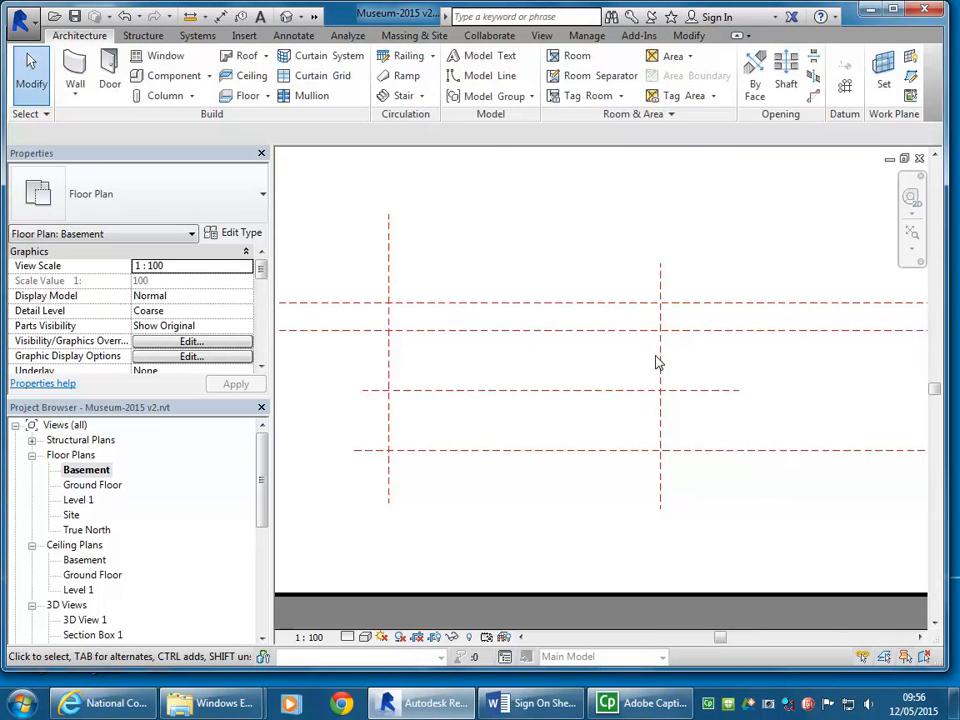
left_click(660, 361)
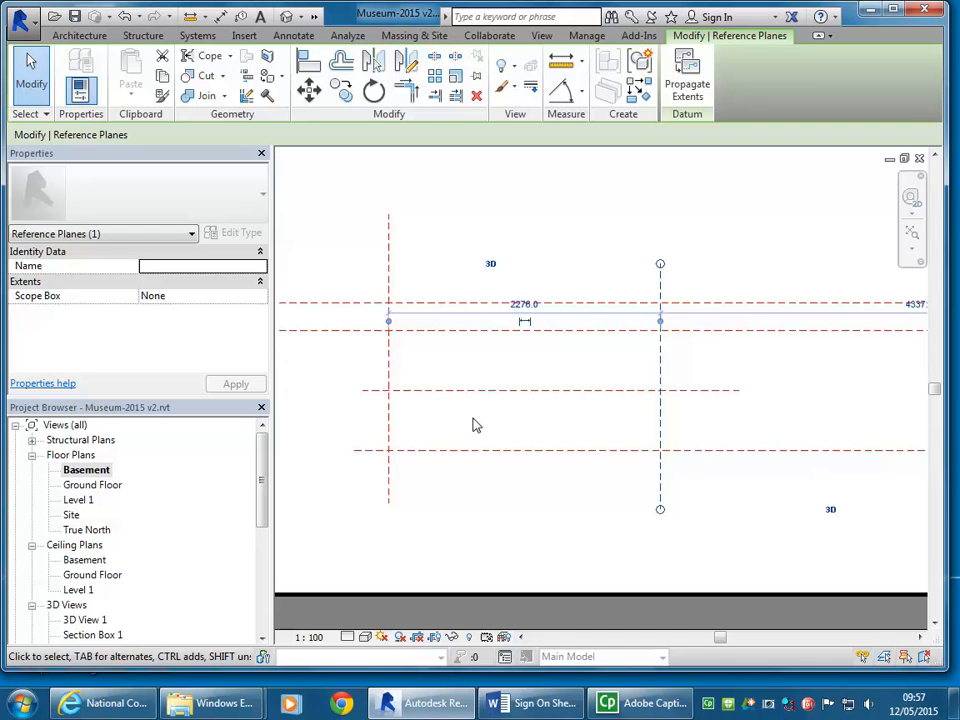
left_click(522, 303)
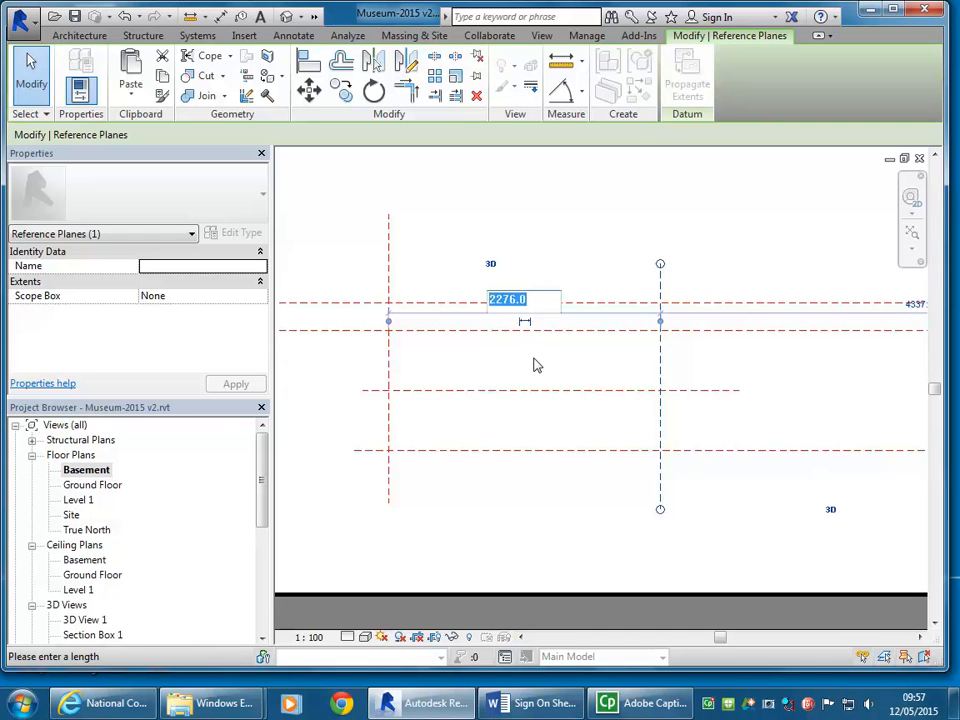
type("2500")
key("Return")
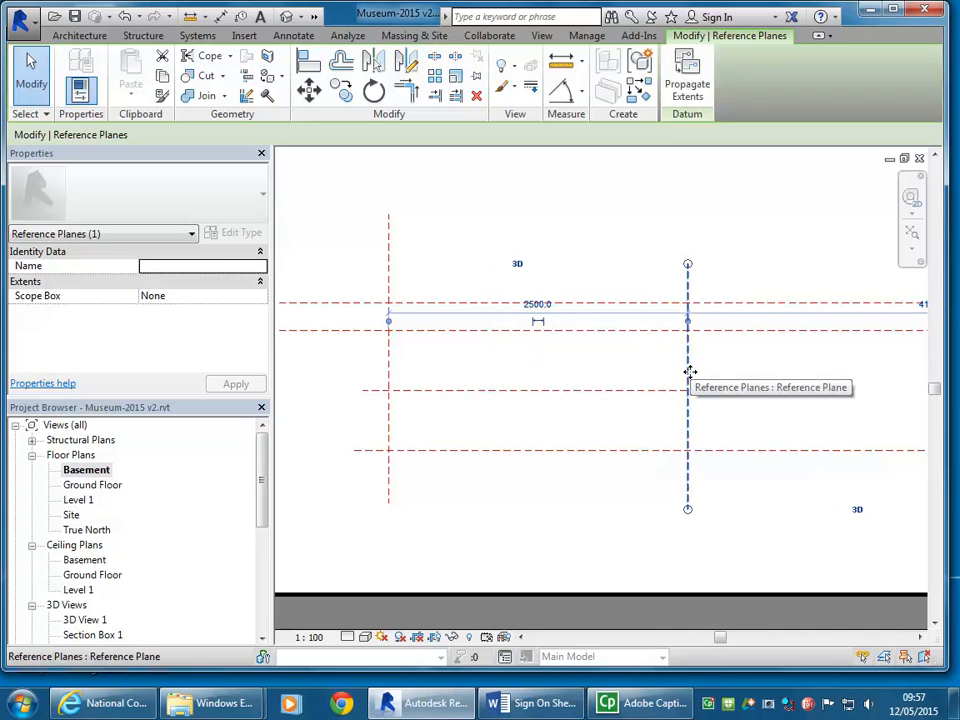
Step: Set the spacing between the two vertical reference planes to 3000 mm
left_click(536, 303)
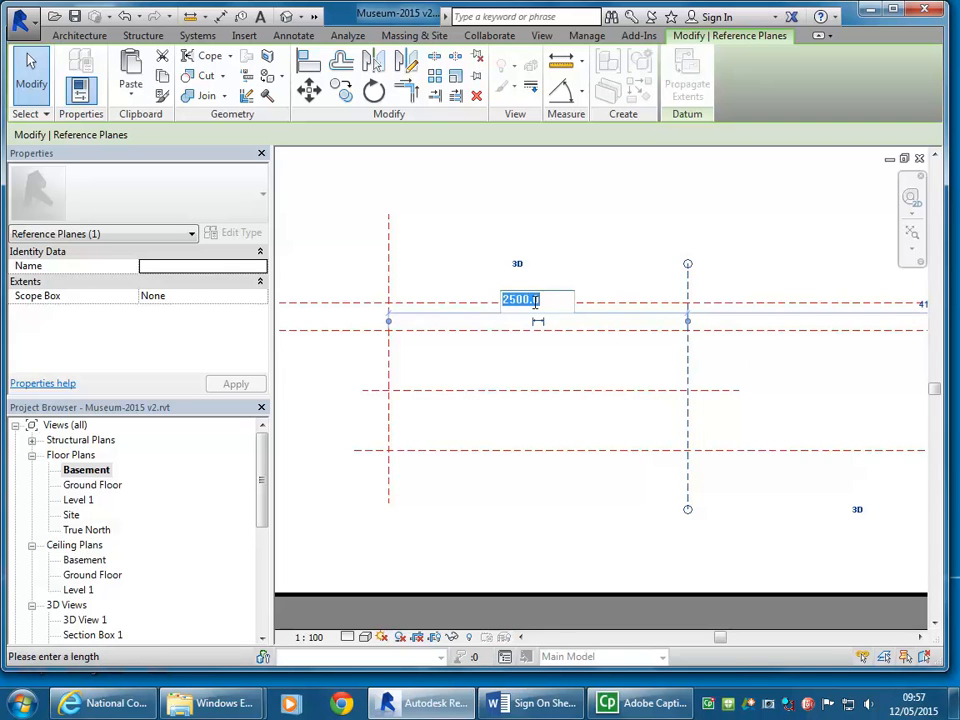
type("3000")
key("Return")
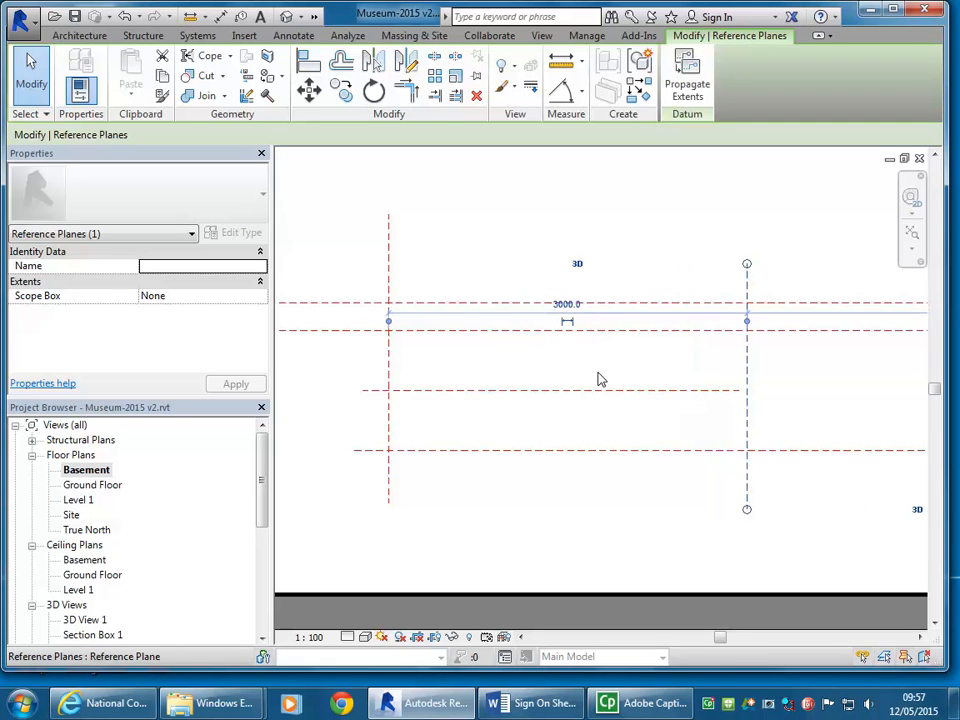
Step: Set the right vertical reference plane 2700 mm from the left one and deselect it
left_click(567, 303)
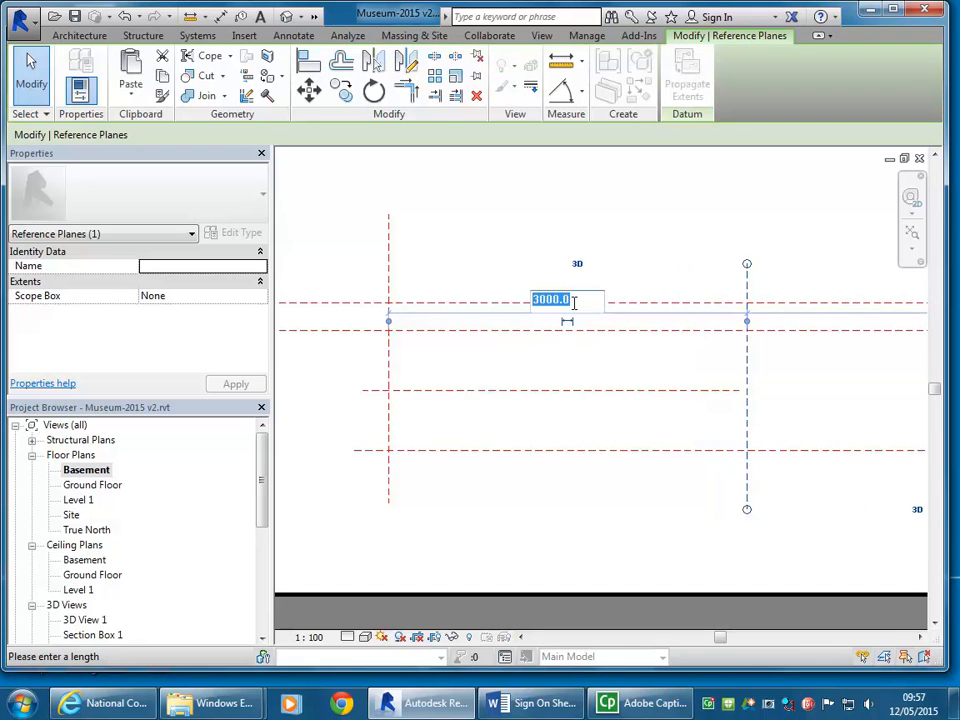
type("2700")
key("Return")
left_click(617, 247)
scroll(560, 277, "down", 2)
scroll(575, 270, "up", 1)
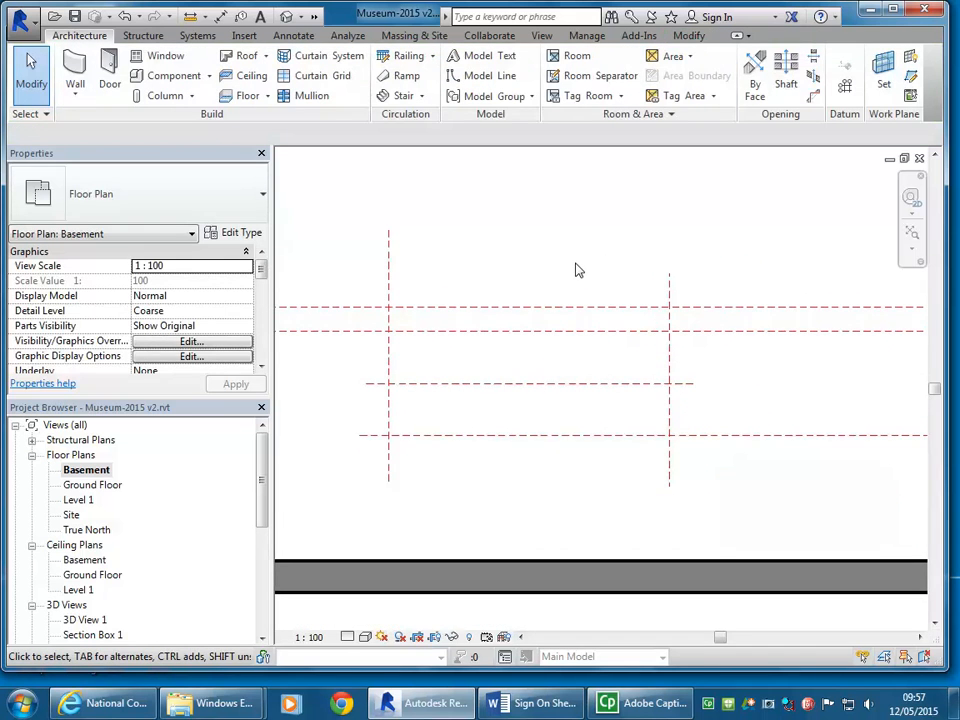
Step: Draw a vertical reference plane about 1047 mm to the right of the right vertical plane, crossing the two upper horizontal planes
middle_click_drag(584, 276, 514, 324)
scroll(543, 291, "down", 3)
scroll(486, 294, "up", 1)
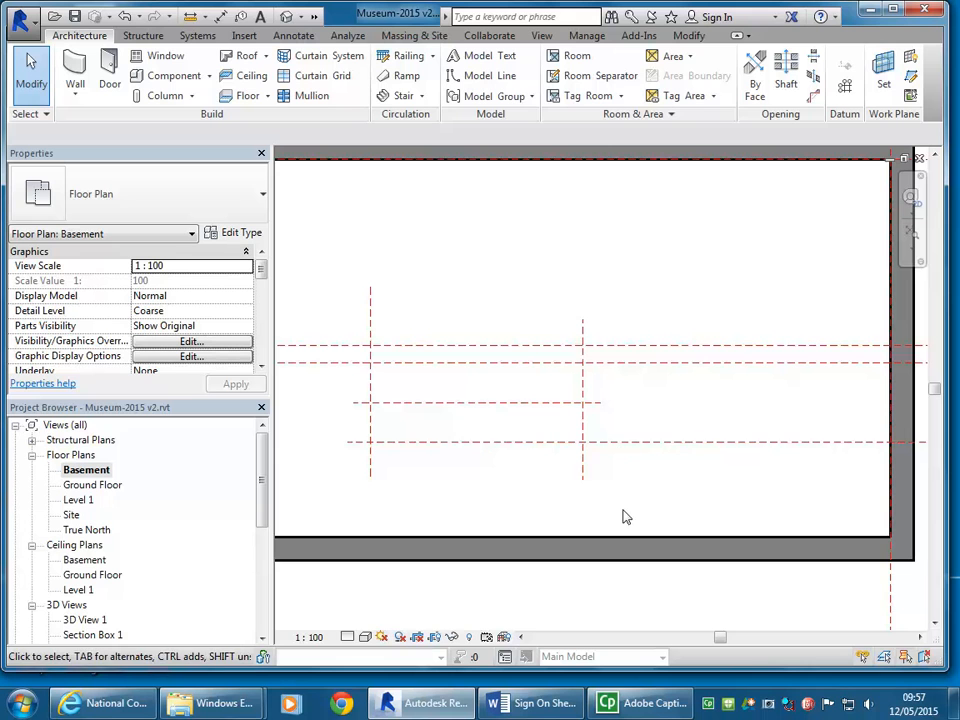
left_click(910, 79)
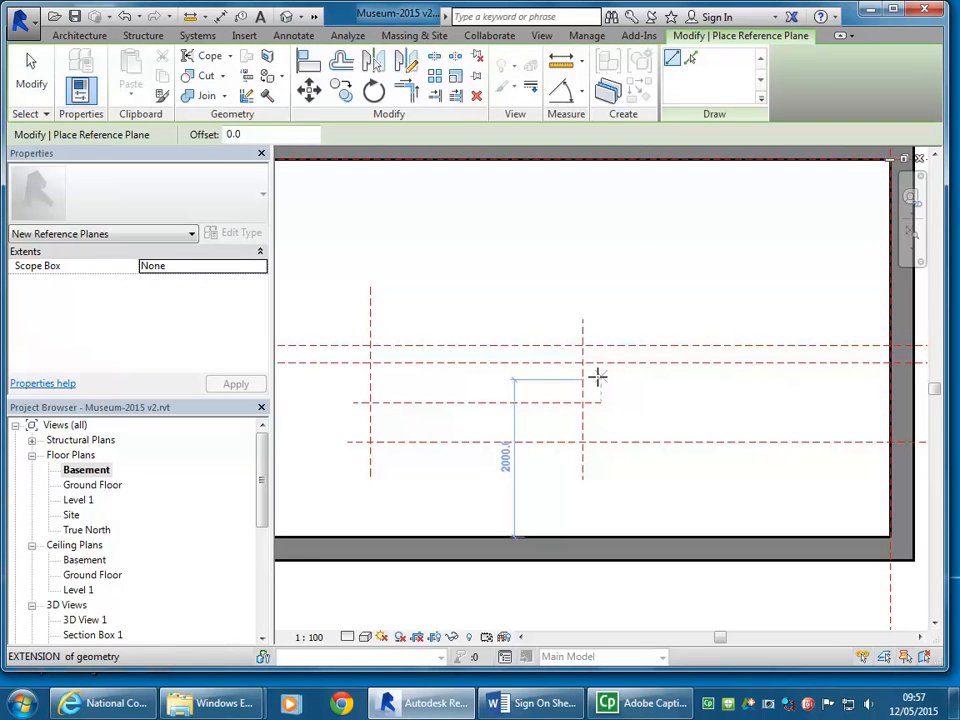
scroll(585, 362, "up", 3)
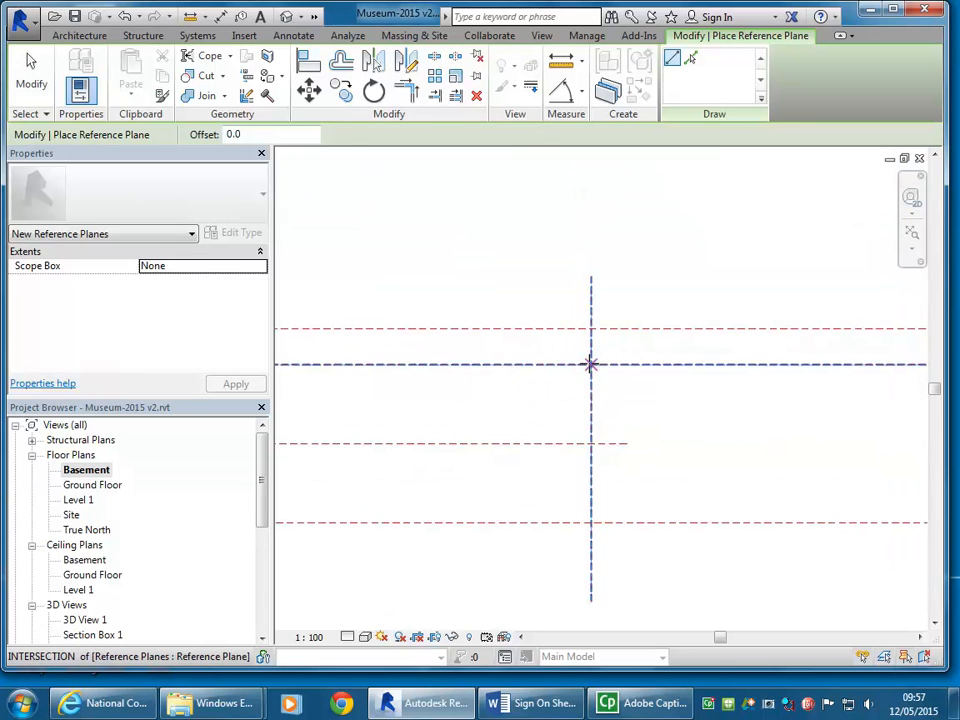
scroll(619, 287, "down", 2)
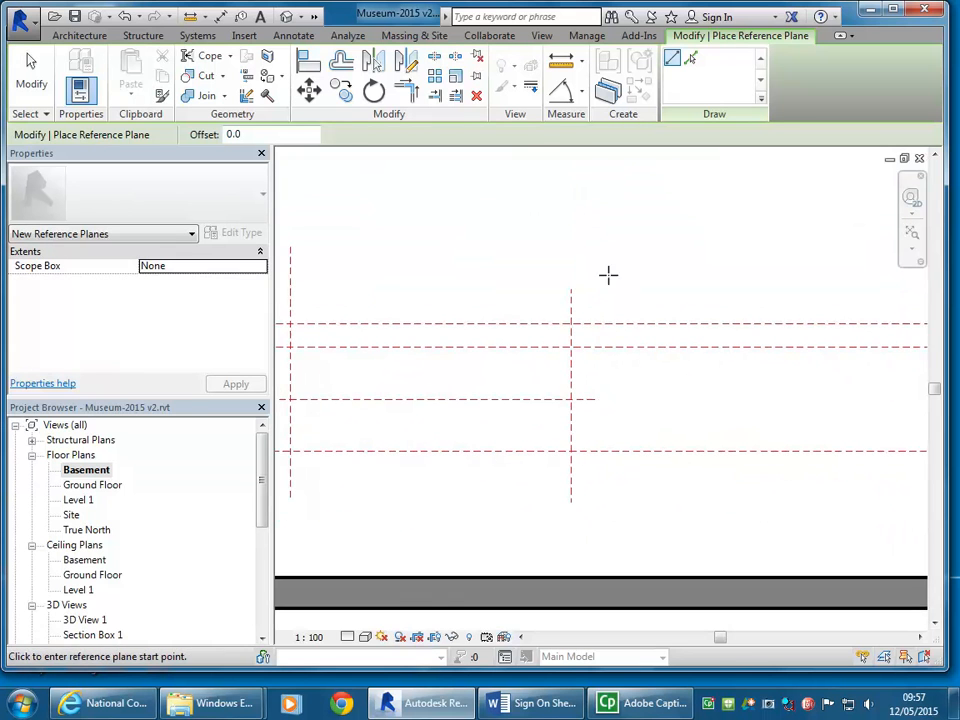
left_click(680, 195)
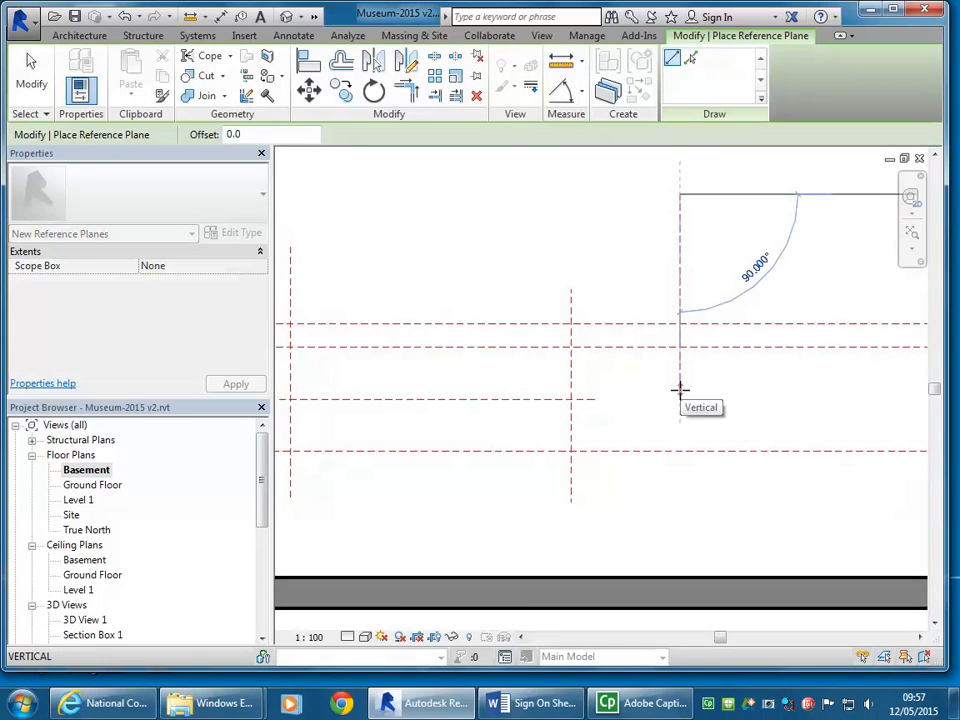
left_click(680, 390)
Step: Set the new vertical reference plane 1000 mm from its neighbour and leave reference plane placement
left_click(624, 221)
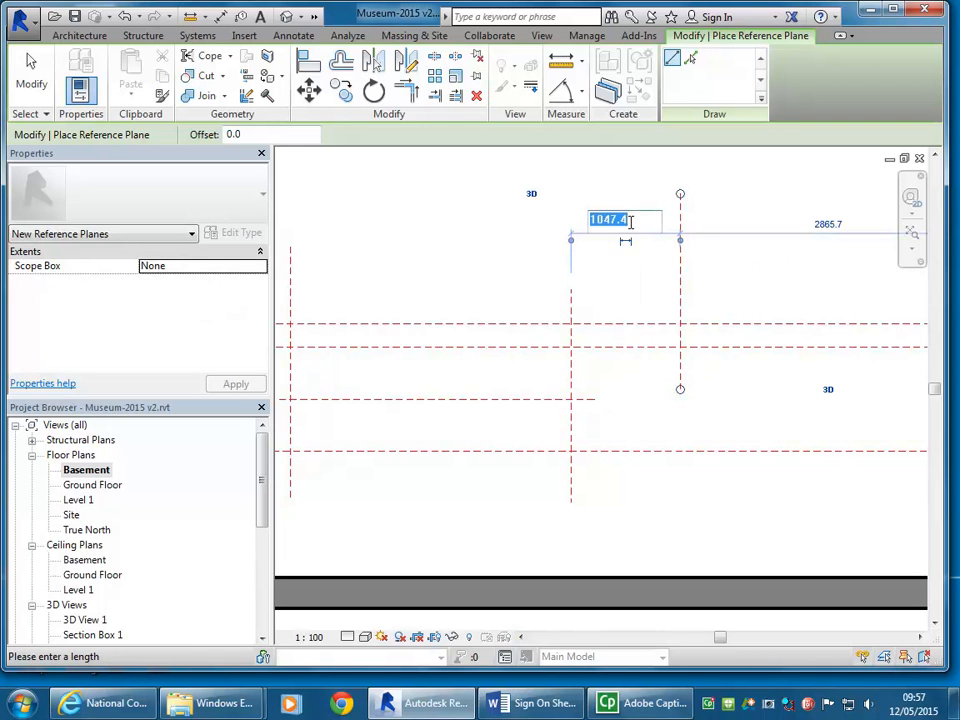
type("1000")
key("Return")
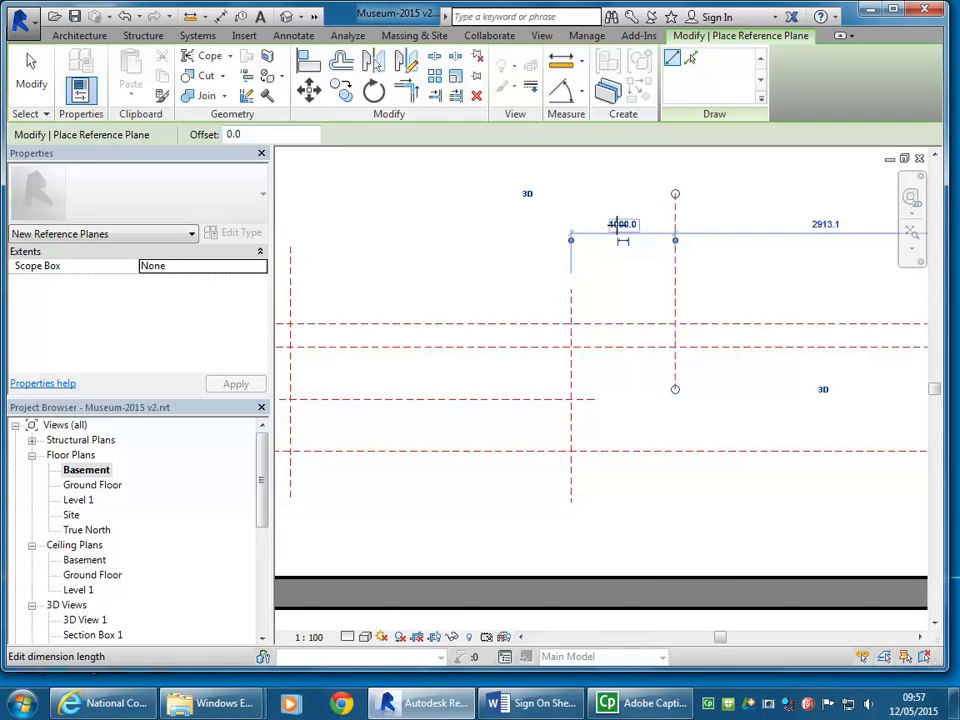
right_click(504, 261)
left_click(546, 271)
right_click(561, 274)
left_click(574, 282)
scroll(561, 279, "down", 1)
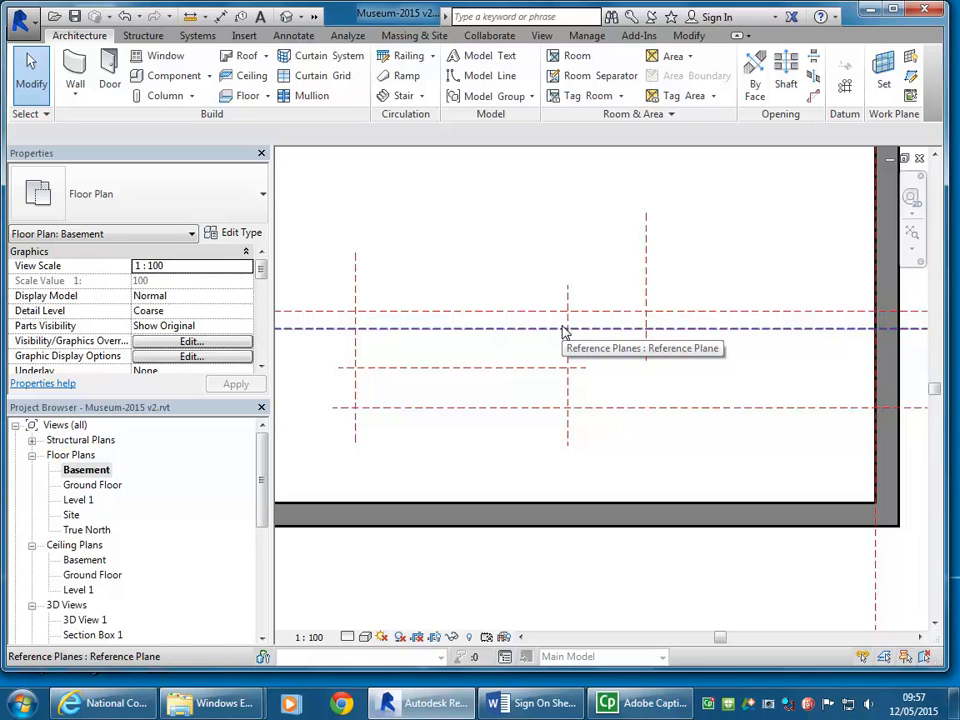
Step: Delete the rightmost vertical reference plane and clear the selection
scroll(575, 318, "up", 5)
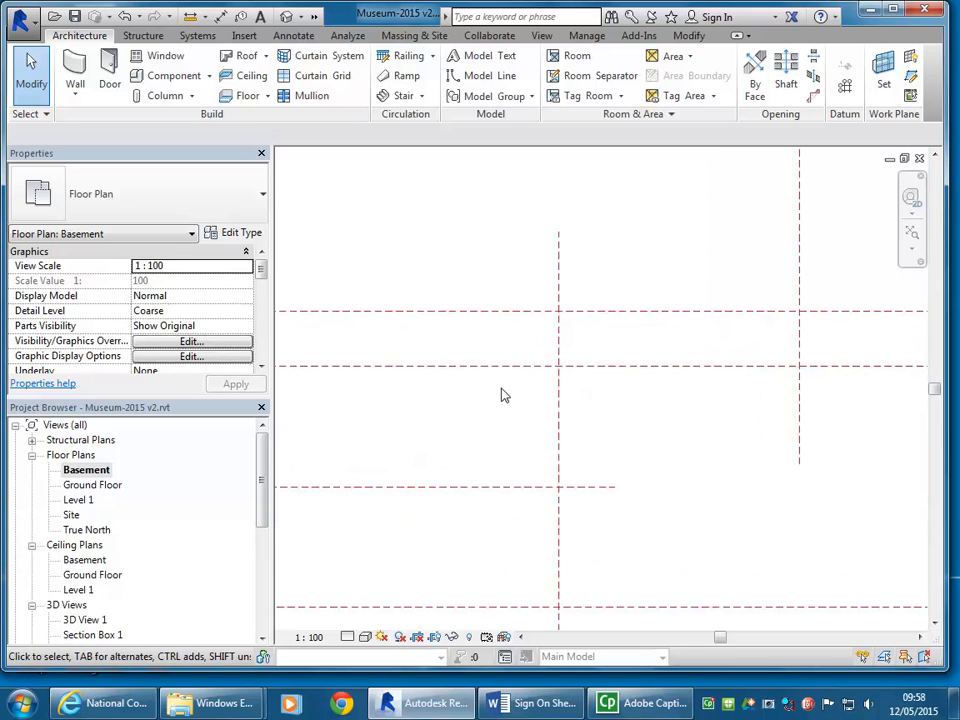
scroll(530, 380, "up", 3)
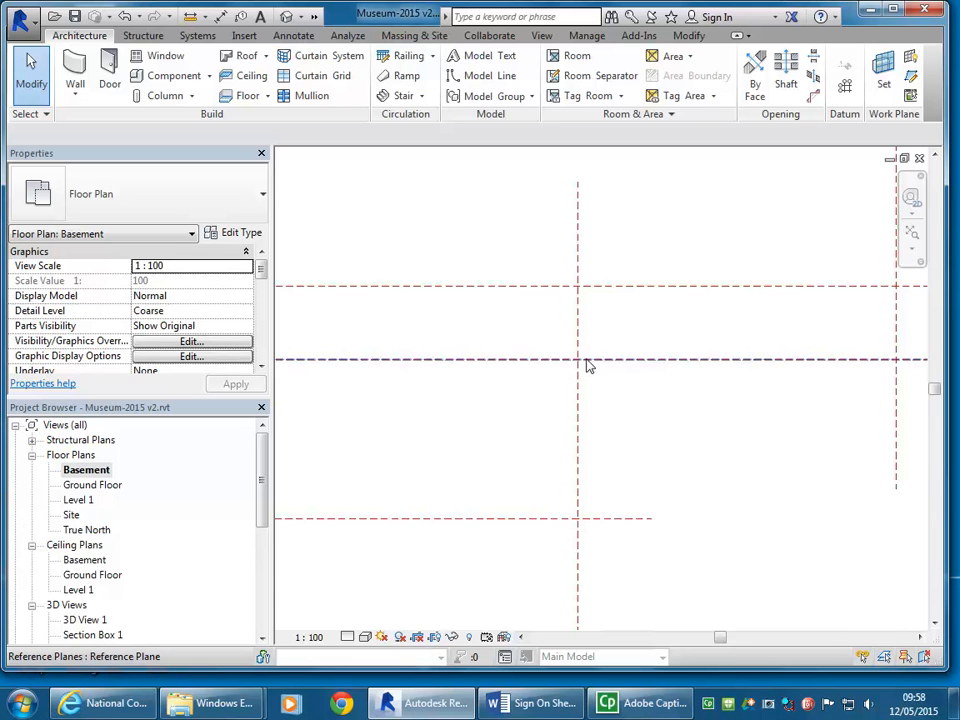
scroll(633, 361, "down", 1)
middle_click_drag(633, 361, 532, 375)
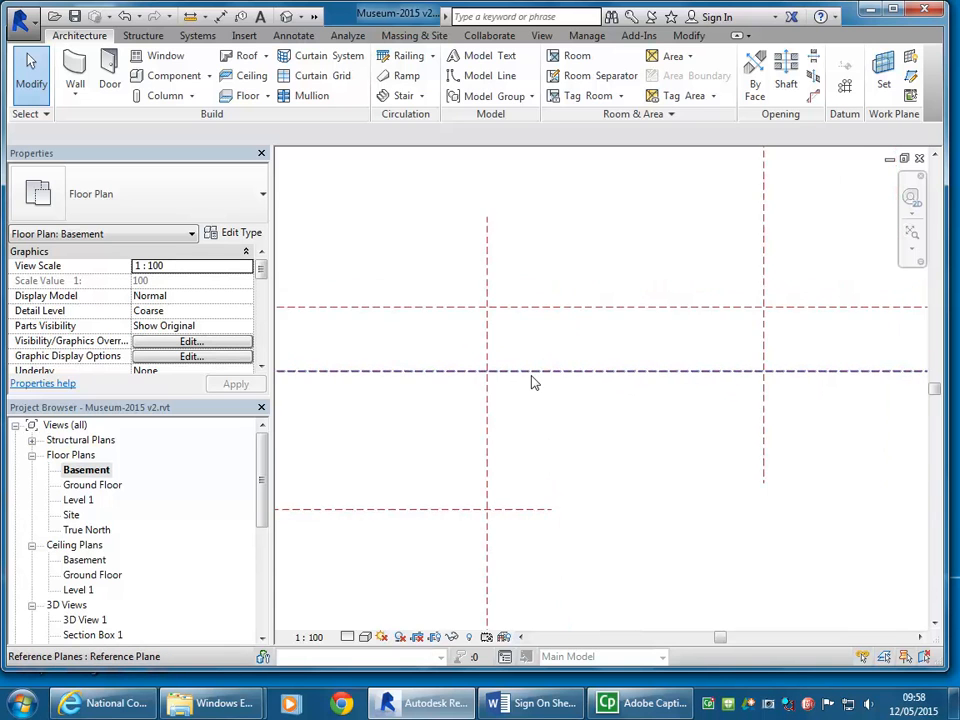
scroll(532, 381, "down", 2)
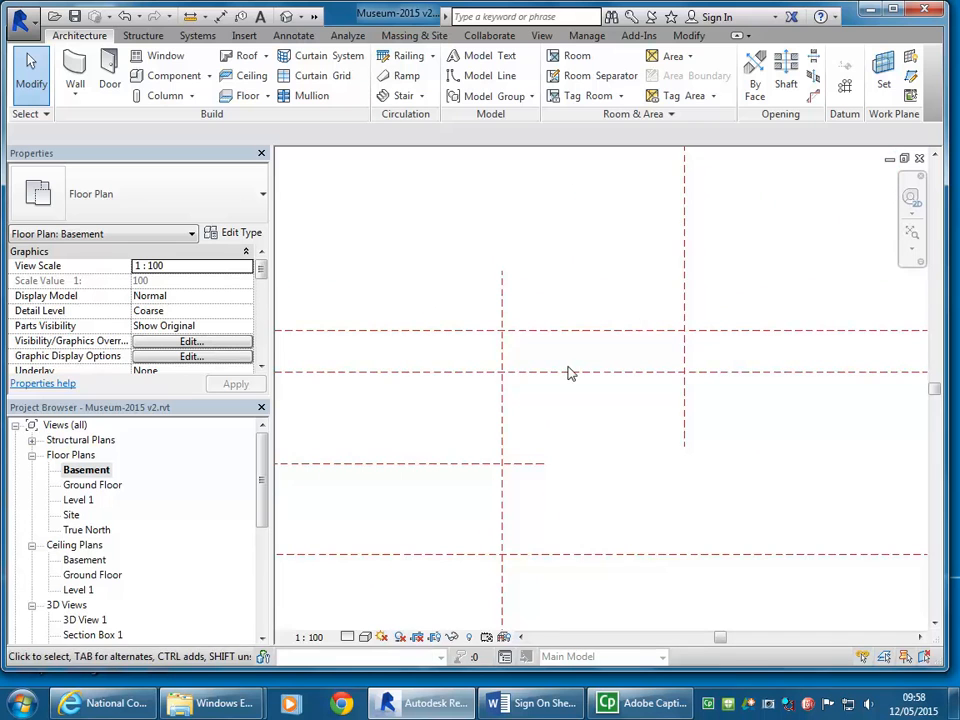
left_click(686, 357)
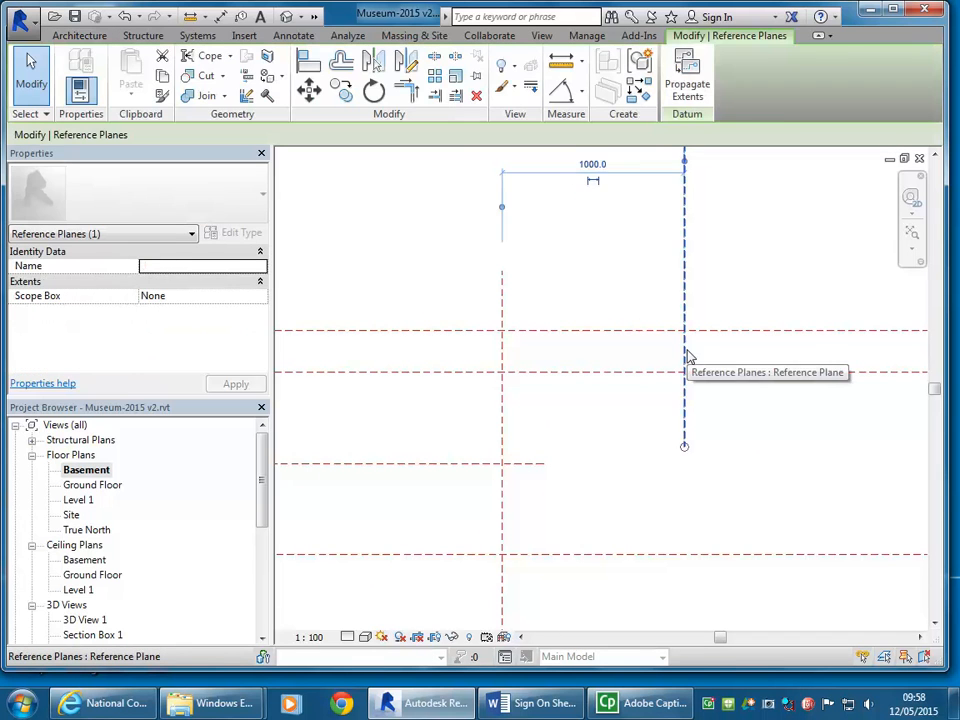
key("Delete")
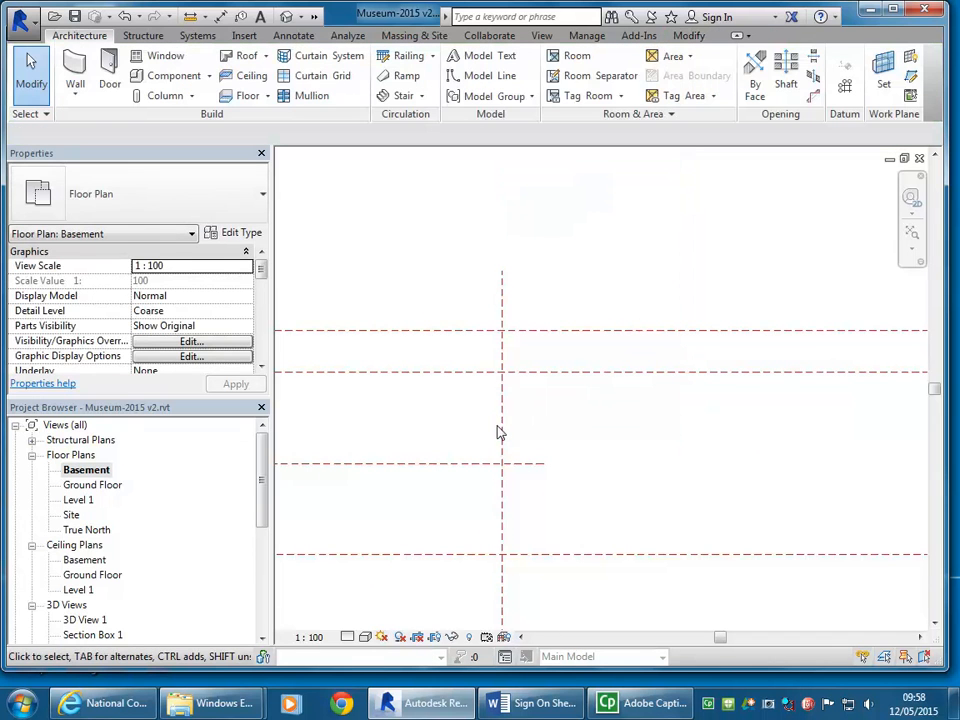
left_click(501, 428)
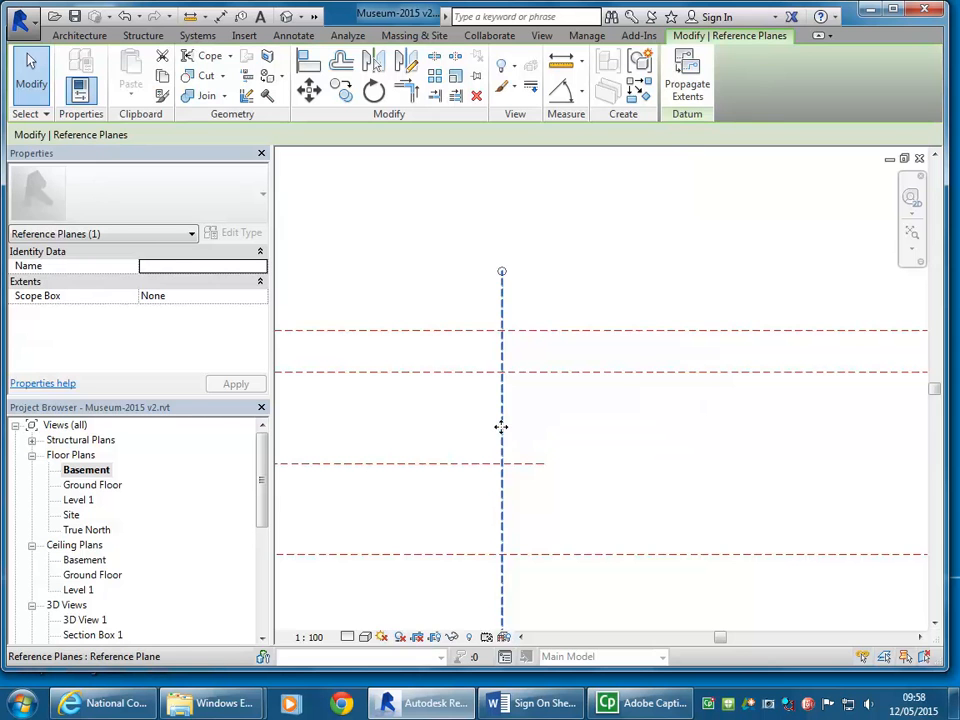
left_click(587, 306)
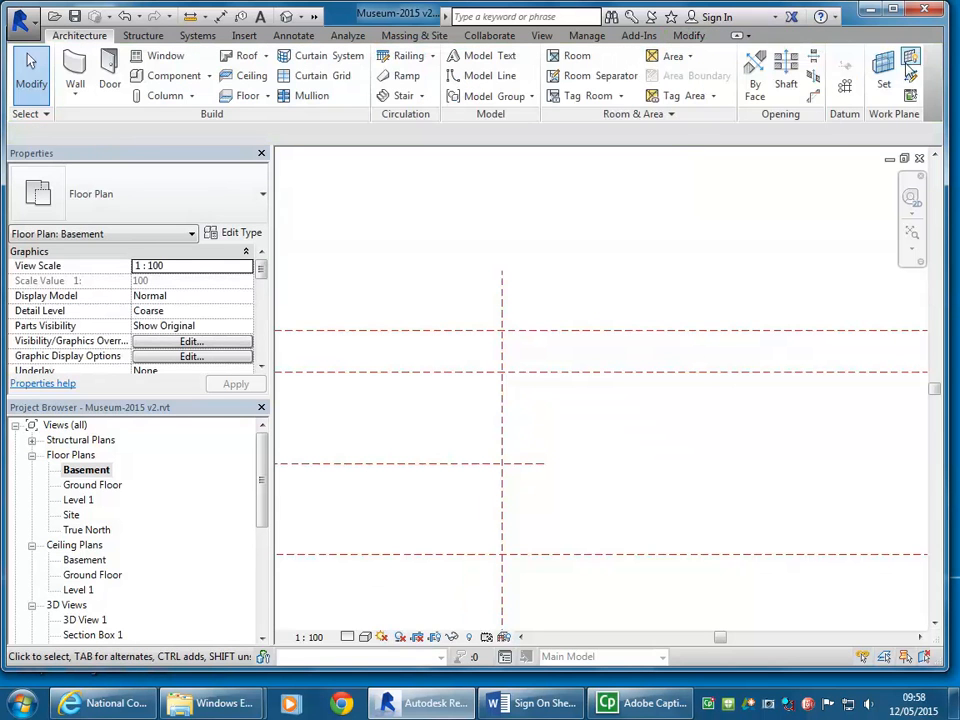
Step: Draw a short vertical reference plane across the two upper horizontal planes and set it 100 mm right of the right vertical plane
key("r")
key("p")
left_click(522, 392)
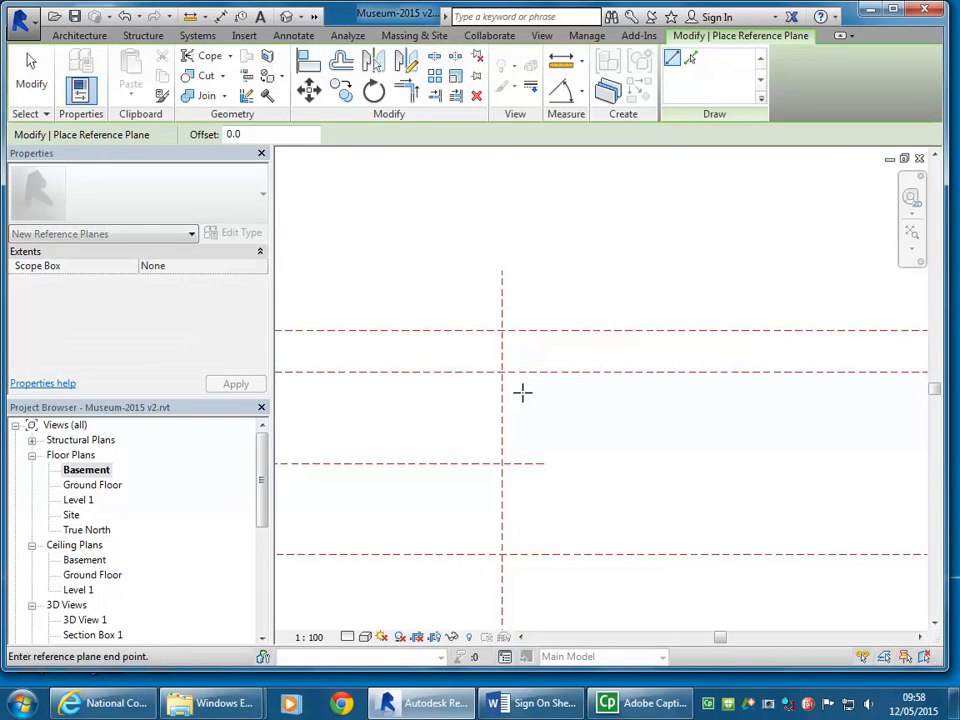
left_click(521, 280)
scroll(500, 388, "up", 2)
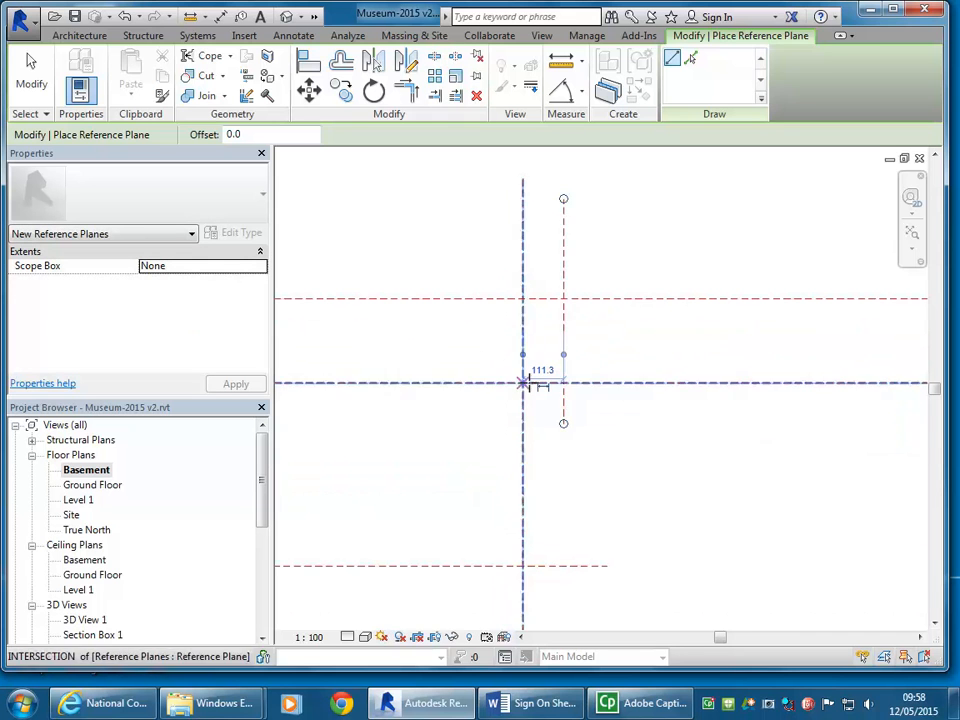
left_click(547, 379)
type("100")
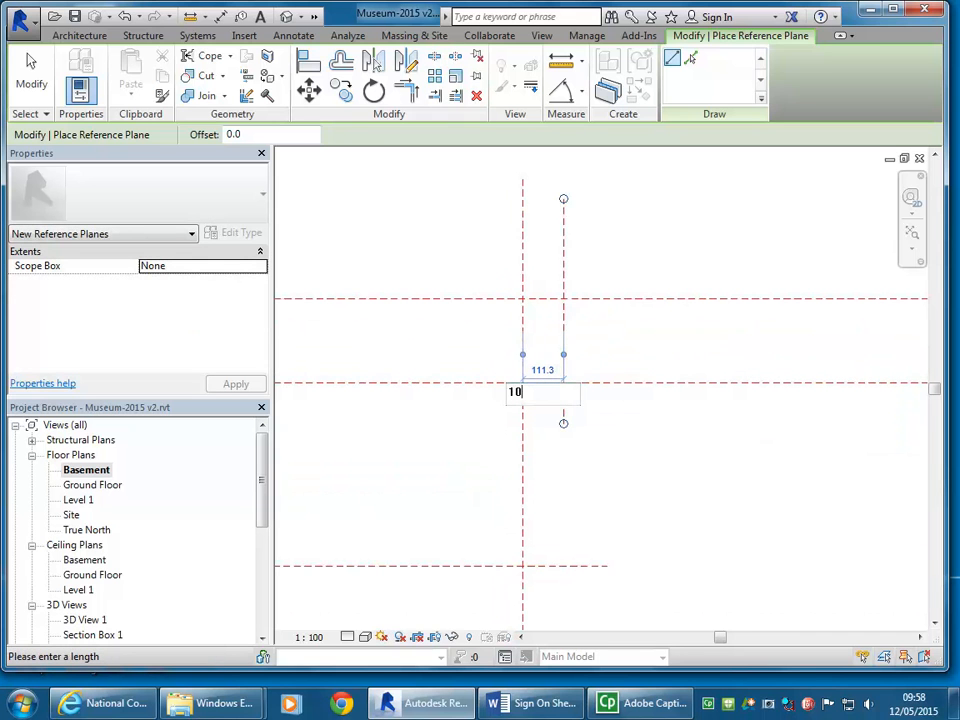
key("Return")
scroll(545, 385, "down", 2)
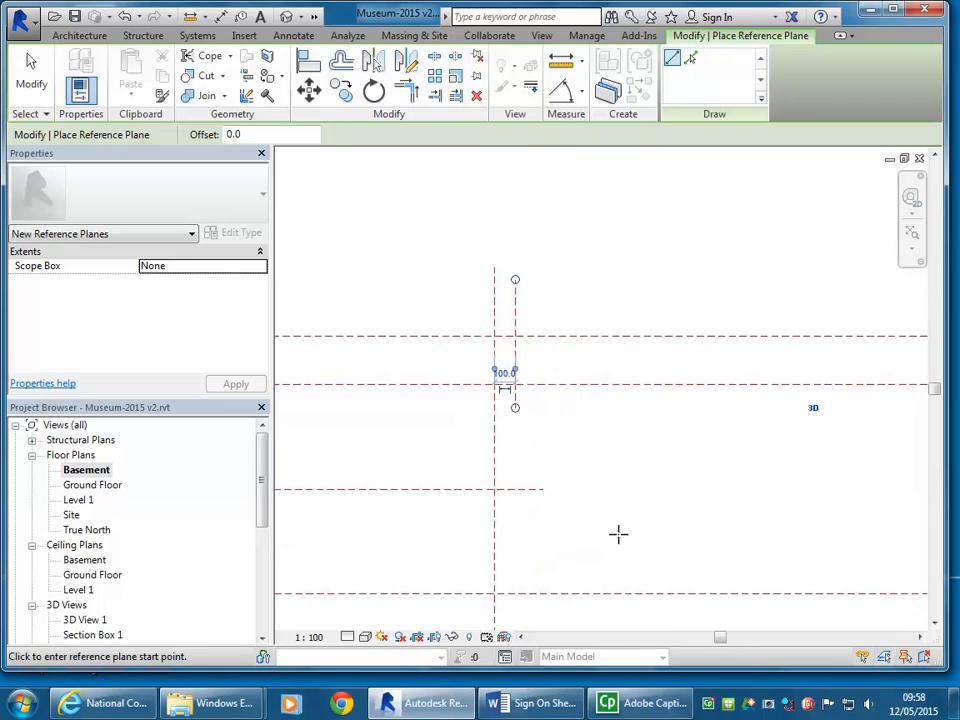
Step: Draw a horizontal reference plane between the two upper horizontal planes and set it 100 mm above the lower one
middle_click_drag(572, 324, 538, 331)
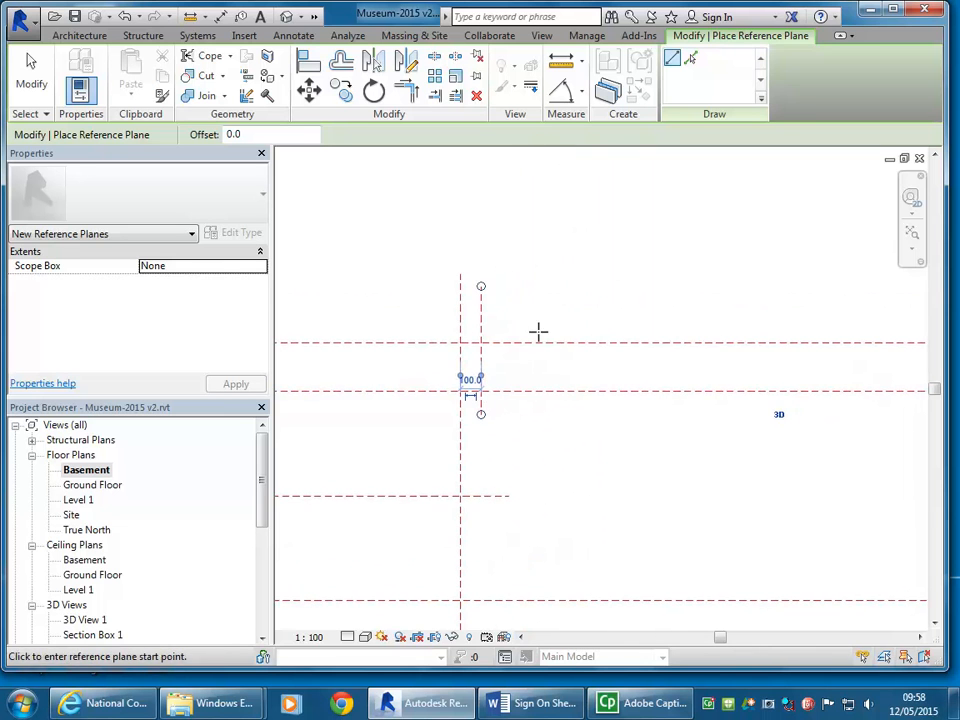
scroll(425, 365, "up", 2)
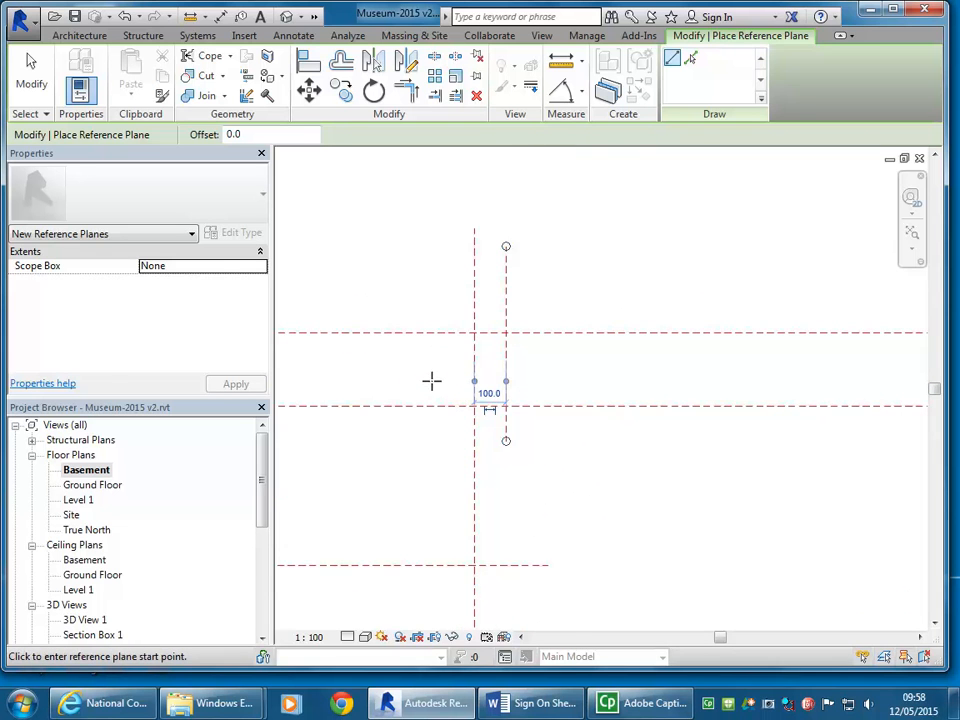
left_click(431, 381)
scroll(765, 373, "down", 2)
left_click(802, 376)
scroll(577, 364, "up", 4)
left_click(573, 408)
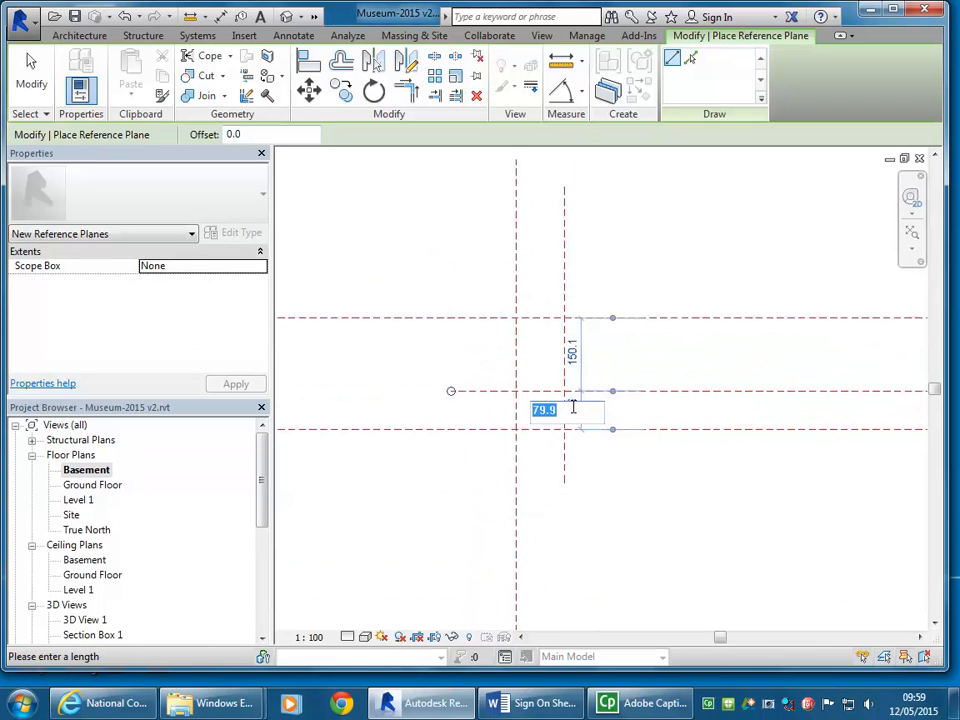
key("Return")
scroll(559, 366, "down", 3)
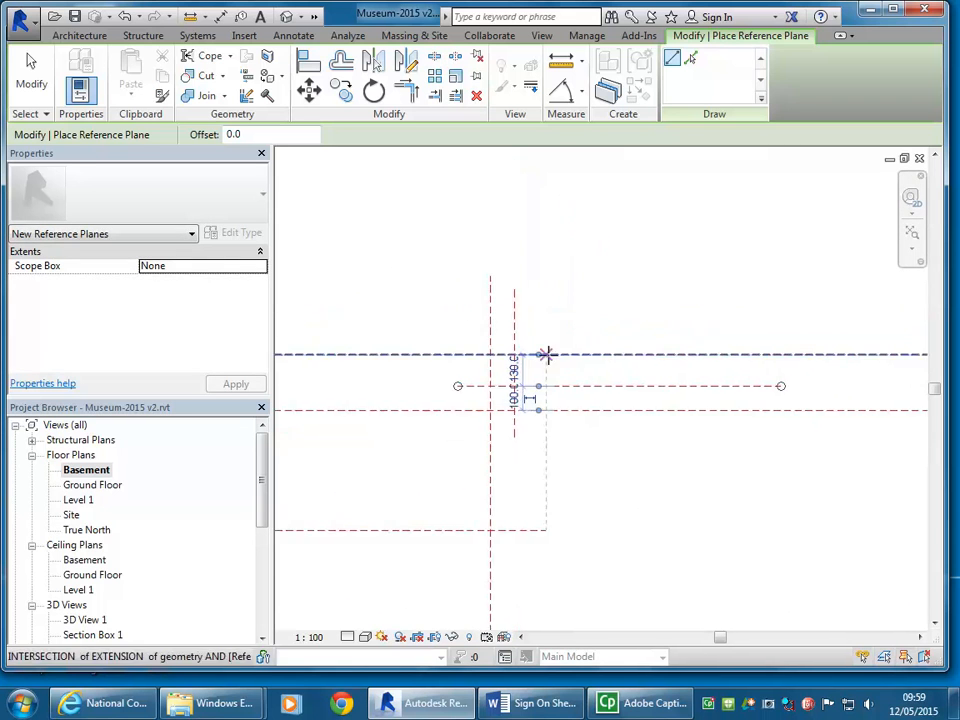
left_click(594, 401)
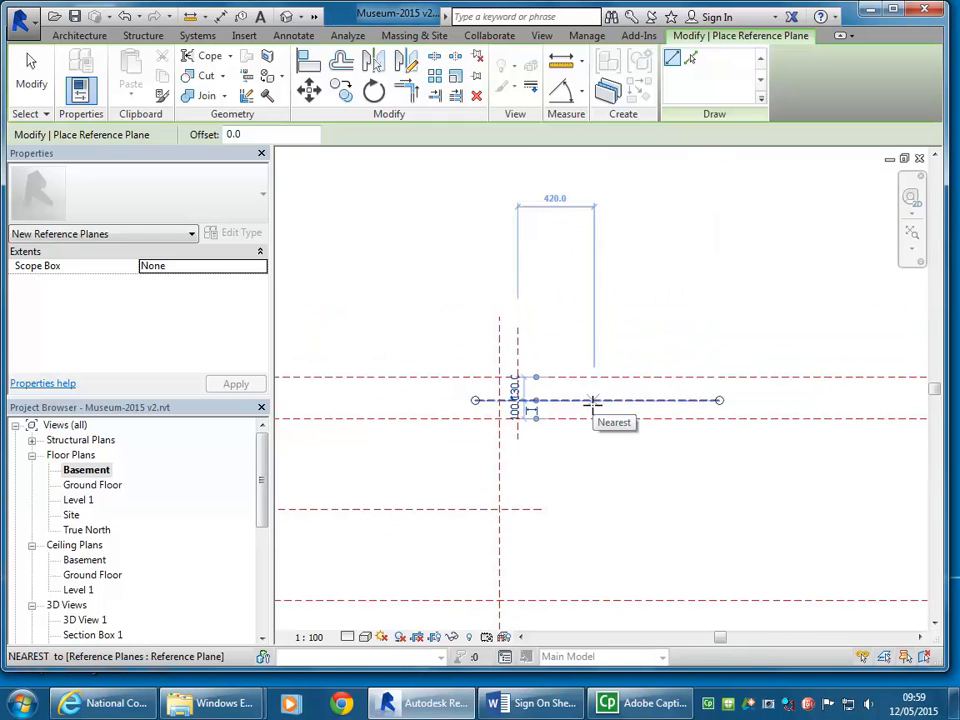
scroll(591, 399, "down", 1)
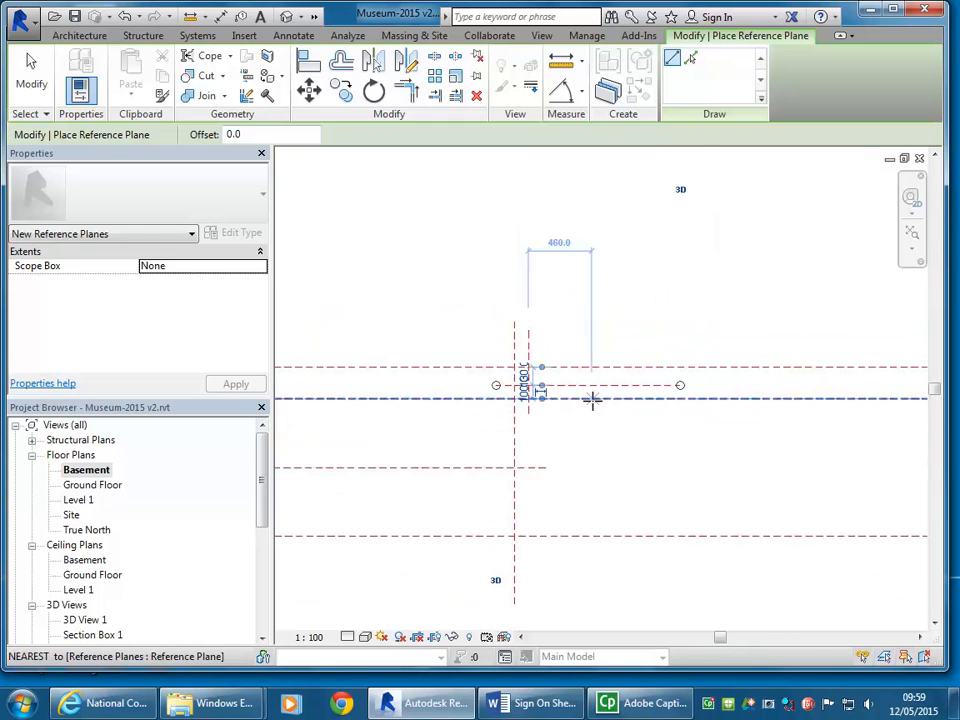
Step: Add a vertical reference plane 1000 mm to the right of the short vertical plane and leave reference plane placement
right_click(545, 255)
left_click(735, 134)
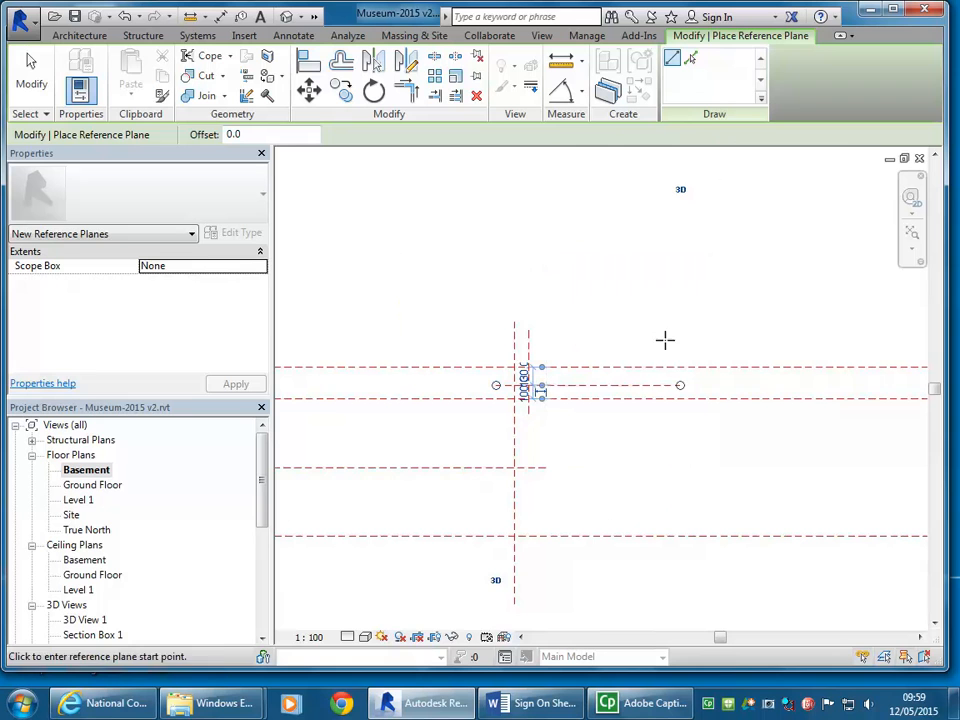
left_click(674, 454)
left_click(674, 252)
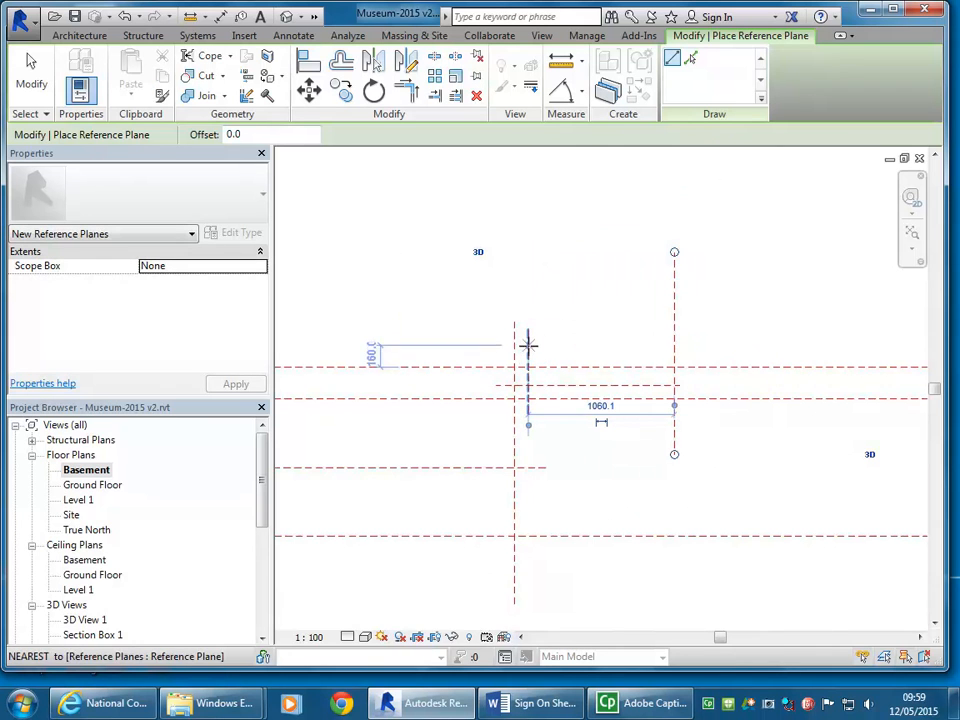
left_click(601, 407)
type("100")
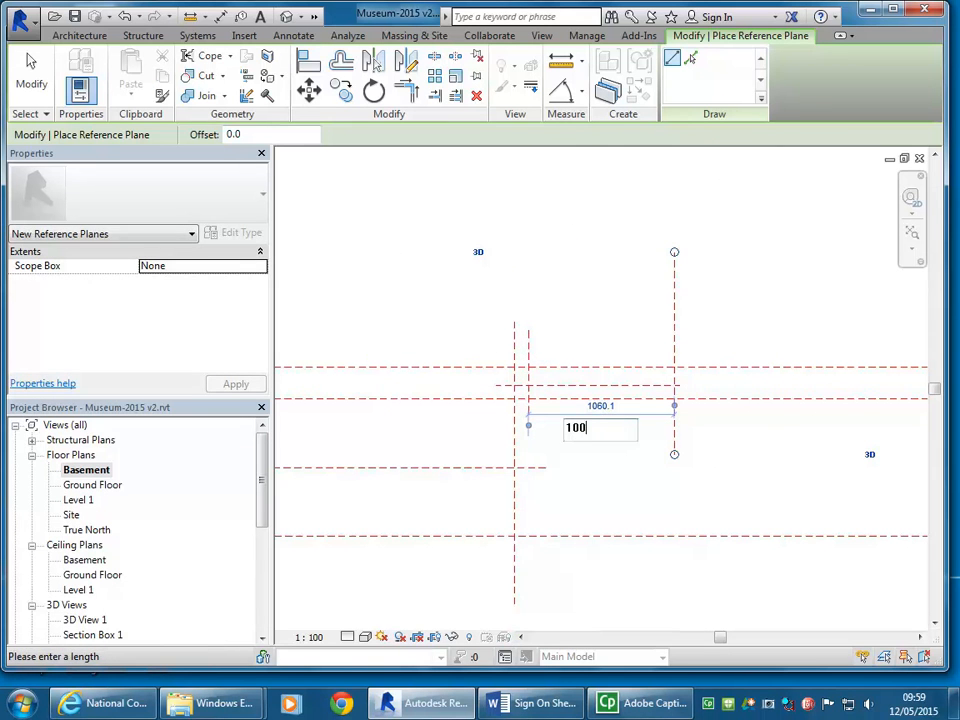
key("Escape")
right_click(548, 274)
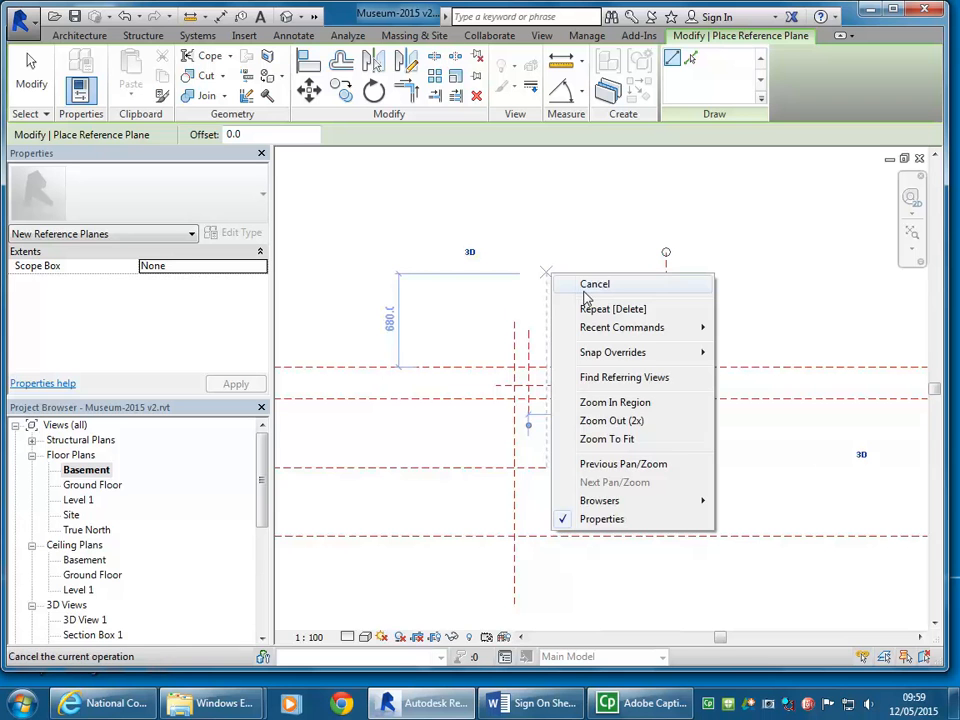
left_click(586, 284)
scroll(521, 388, "down", 2)
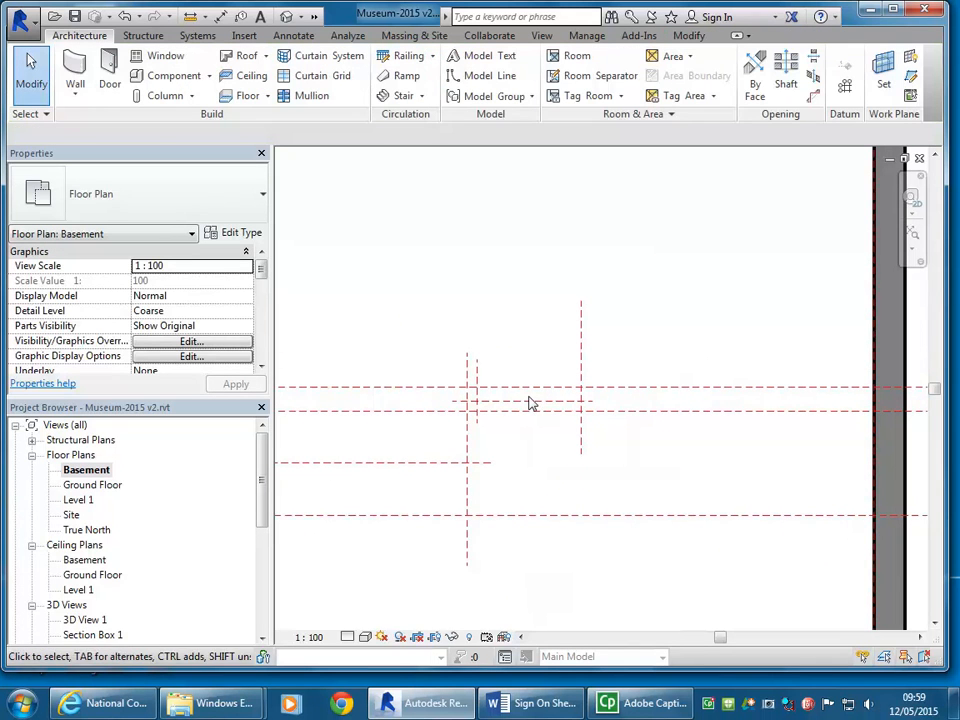
Step: Draw a vertical reference plane between the short vertical plane and the rightmost one, about 491 mm from the short plane
left_click(534, 403)
left_click(516, 347)
left_click(910, 75)
scroll(530, 405, "up", 2)
left_click(520, 410)
scroll(518, 290, "down", 3)
middle_click_drag(518, 283, 536, 332)
scroll(542, 310, "up", 1)
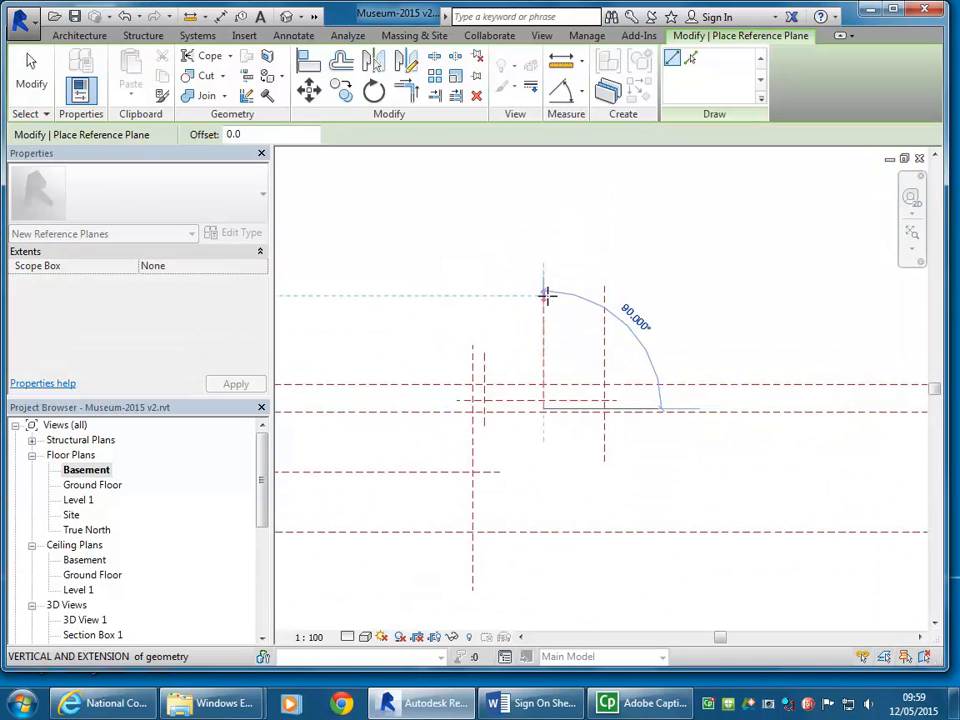
left_click(544, 296)
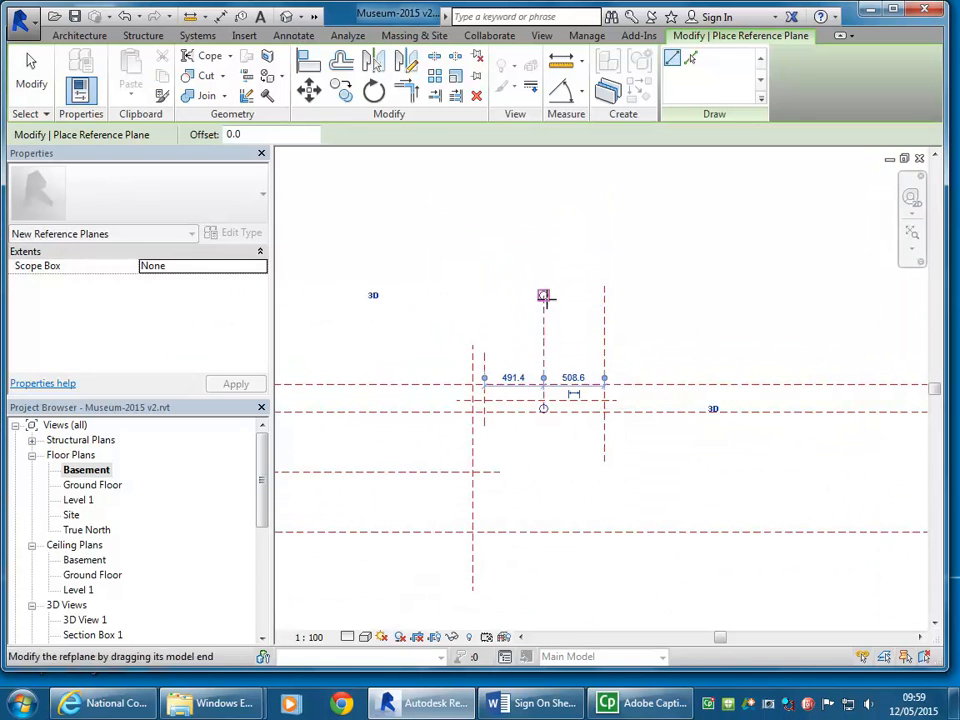
Step: Centre the middle vertical reference plane by setting it 500 mm from the short vertical plane, then leave reference plane placement
left_click(515, 377)
key("Return")
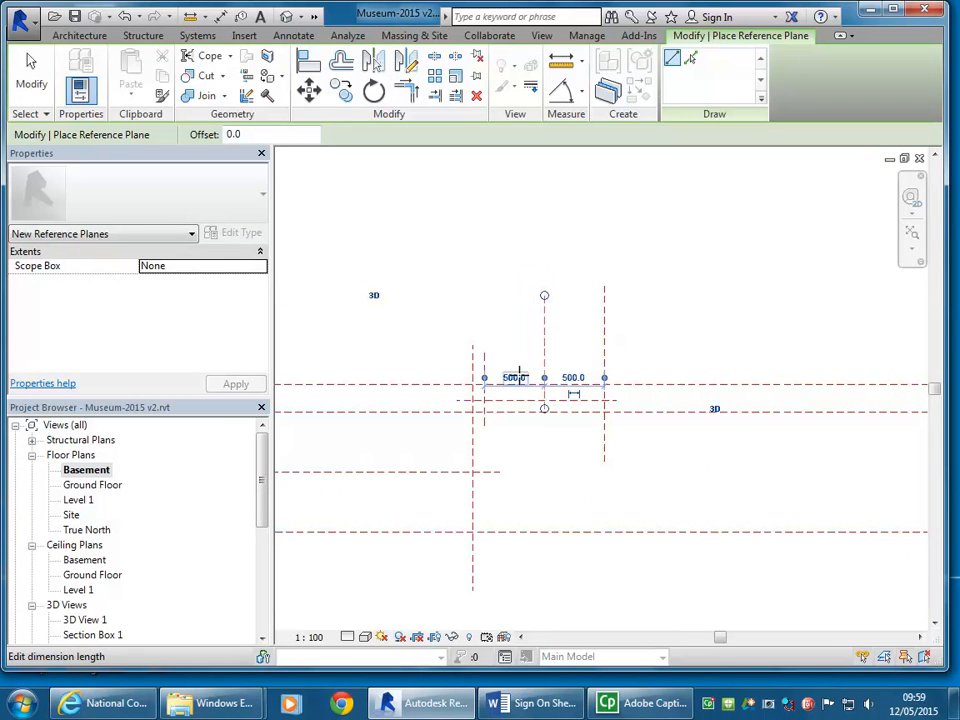
right_click(470, 280)
left_click(504, 295)
right_click(494, 287)
left_click(520, 300)
scroll(517, 301, "down", 1)
middle_click_drag(527, 304, 607, 323)
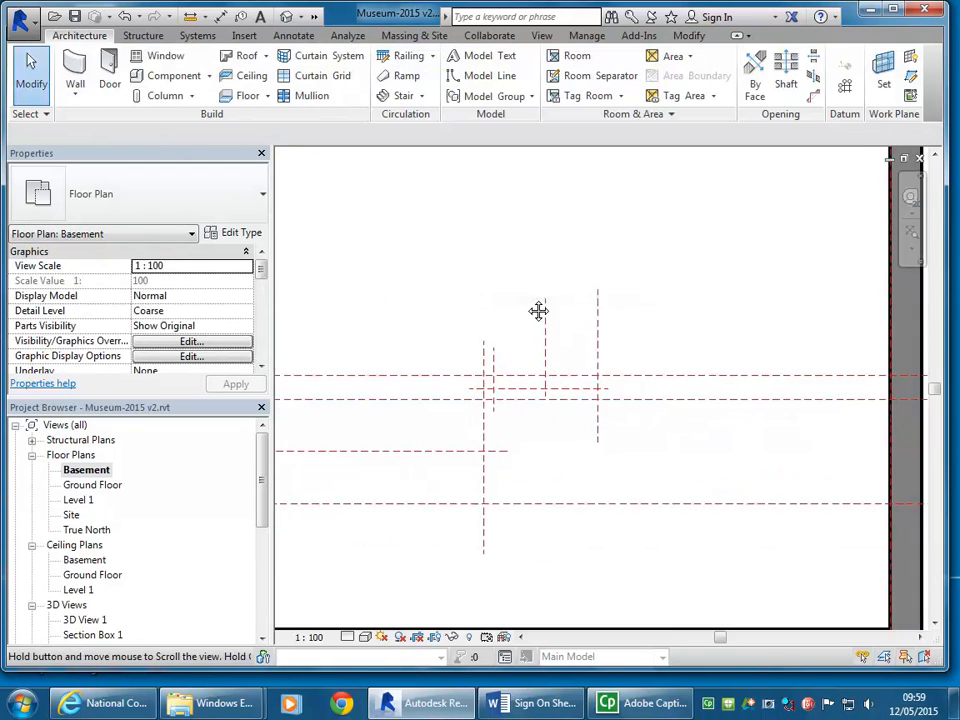
Step: Draw a horizontal reference plane across the three short vertical planes and set it 600 mm above the short horizontal plane
scroll(612, 372, "up", 2)
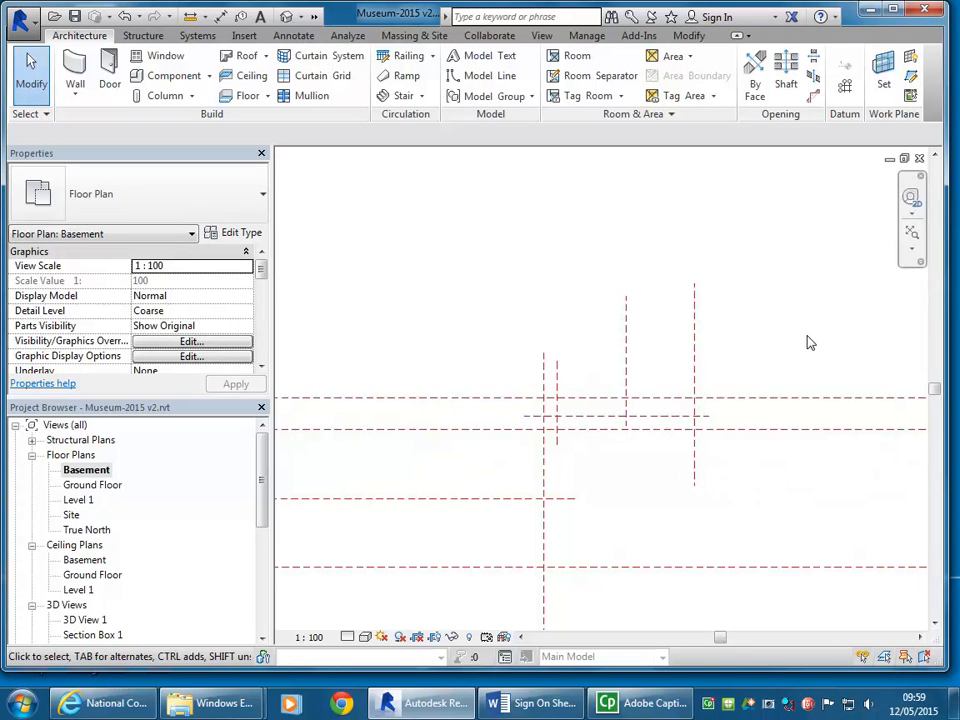
left_click(910, 76)
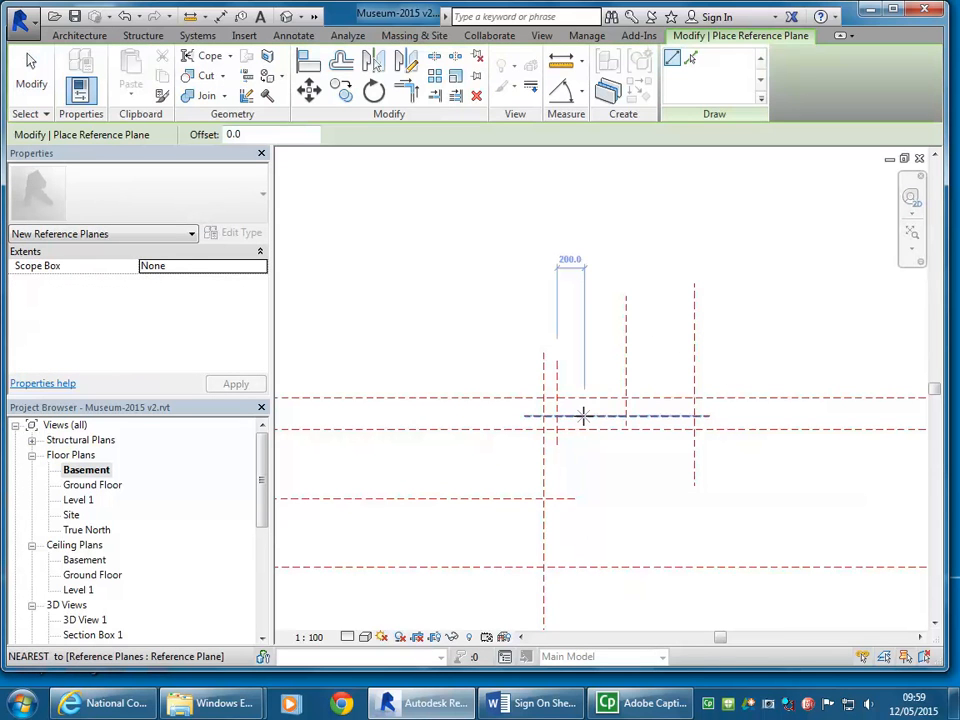
left_click(517, 335)
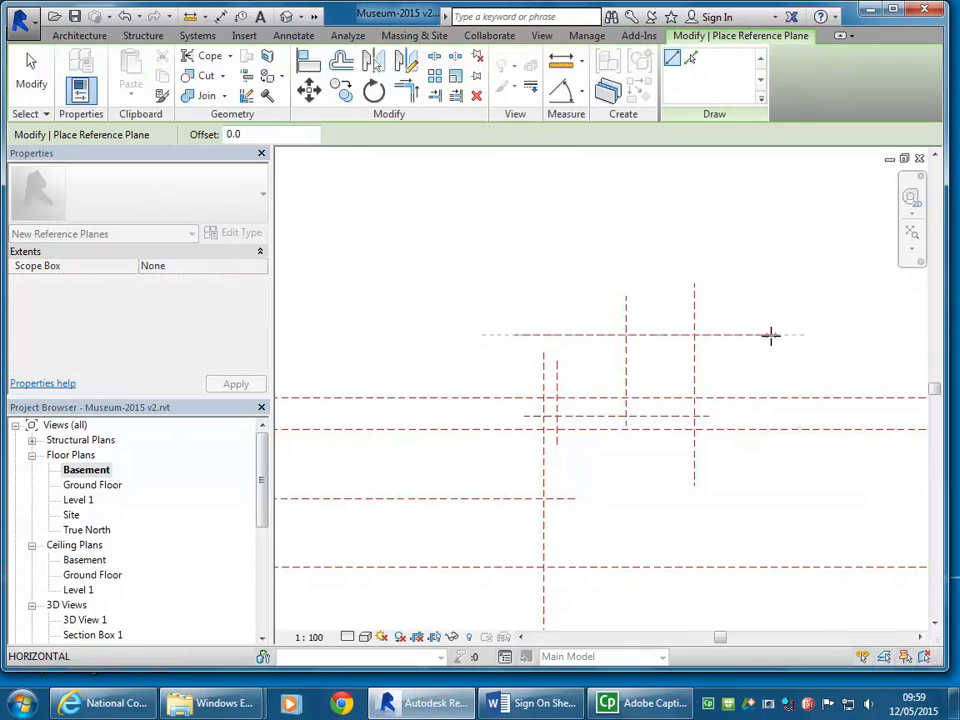
left_click(769, 334)
left_click_drag(562, 421, 559, 414)
left_click(562, 376)
key("Return")
middle_click_drag(548, 312, 574, 321)
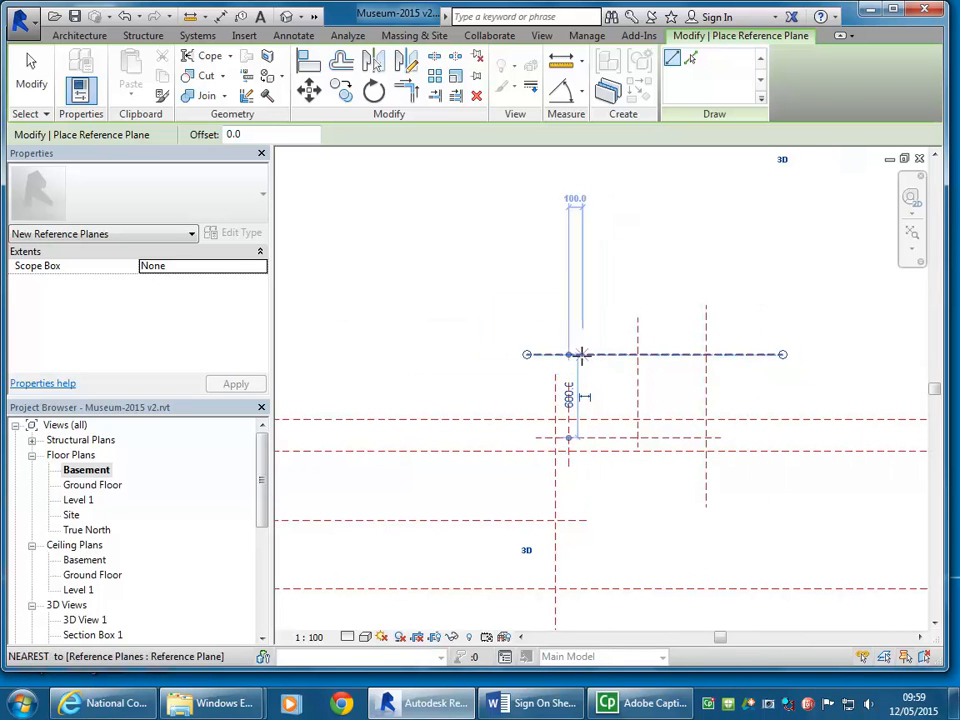
Step: Leave reference plane placement and extend the upper end of the leftmost short vertical plane past the new horizontal plane
right_click(489, 318)
left_click(518, 327)
right_click(525, 328)
left_click(567, 334)
left_click(568, 399)
left_click_drag(568, 382, 570, 336)
left_click(604, 288)
middle_click_drag(604, 288, 666, 304)
left_click(487, 292)
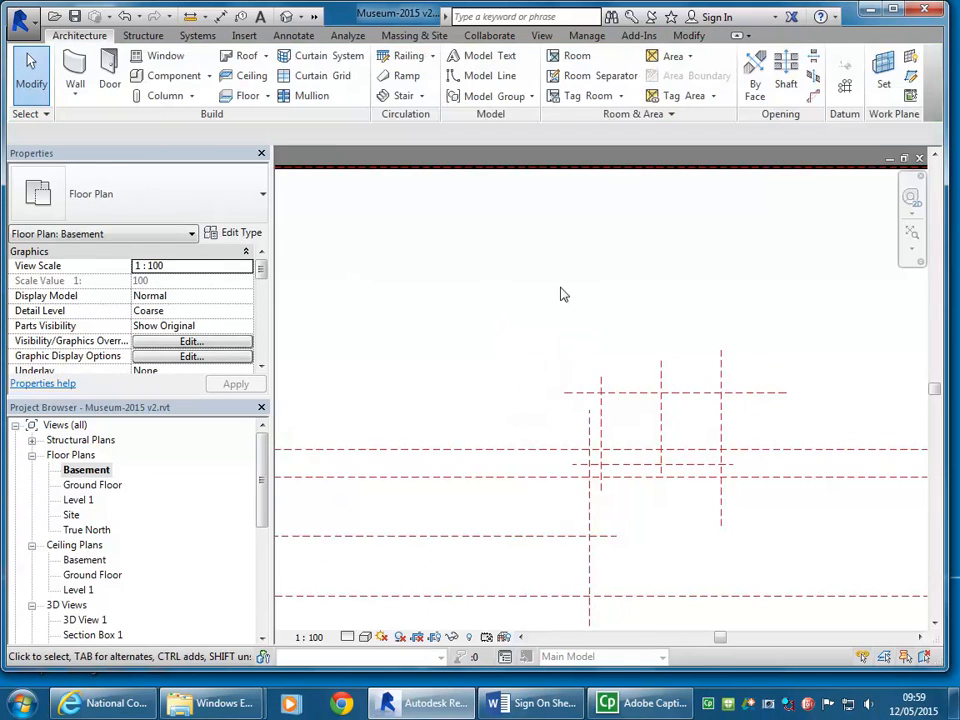
middle_click_drag(598, 287, 527, 290)
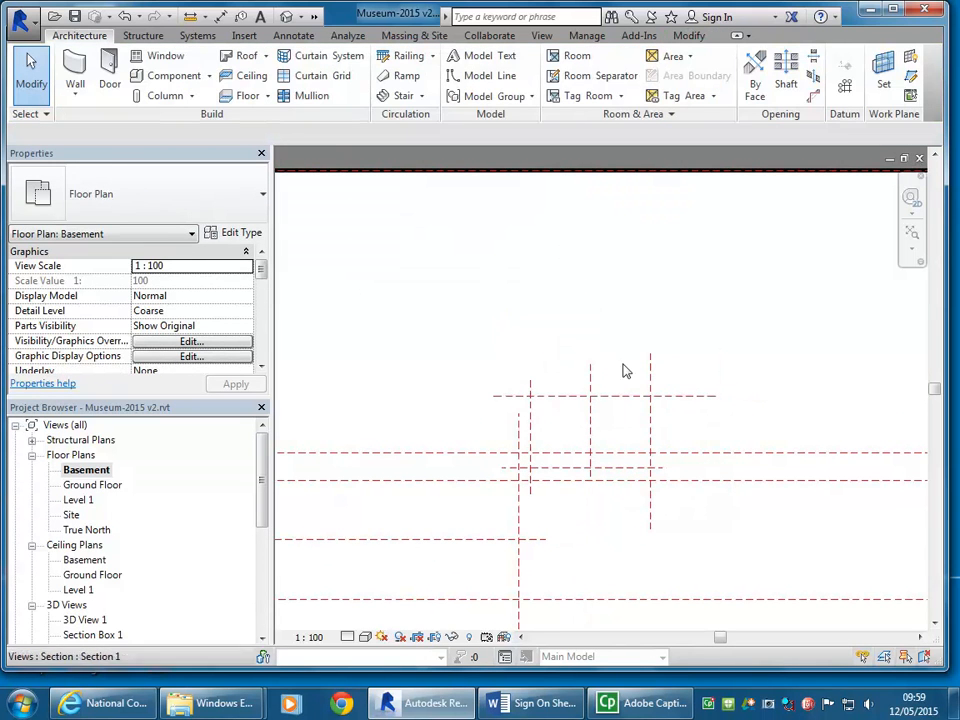
Step: Extend the upper end of the long vertical reference plane beside the short one well above the uppermost horizontal plane
left_click(516, 429)
middle_click_drag(516, 429, 516, 390)
scroll(520, 360, "up", 3)
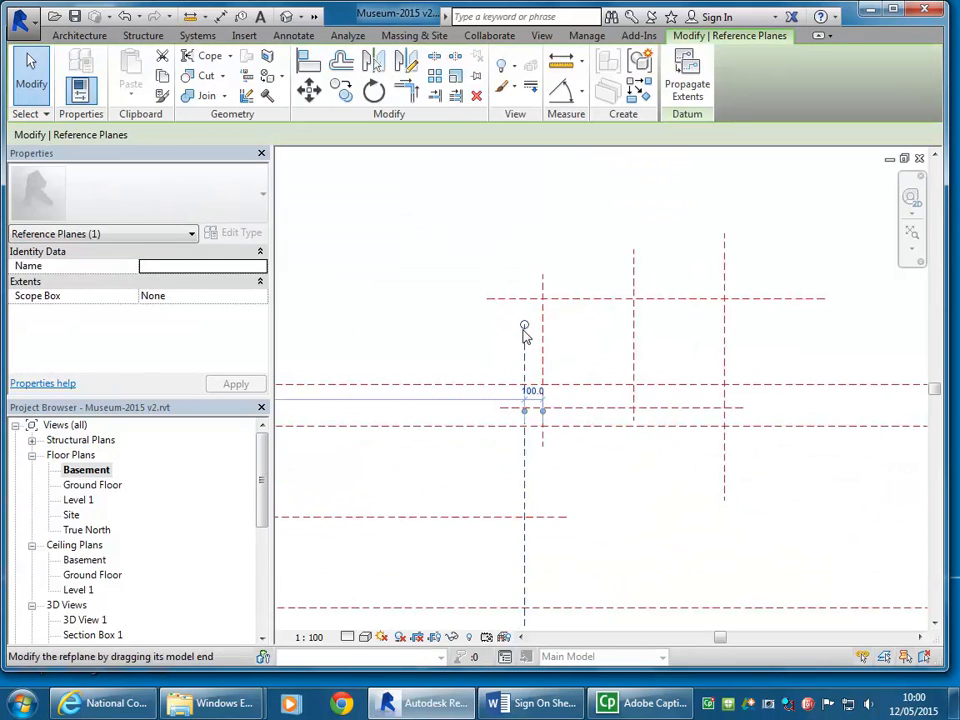
left_click_drag(519, 329, 511, 263)
scroll(510, 262, "down", 1)
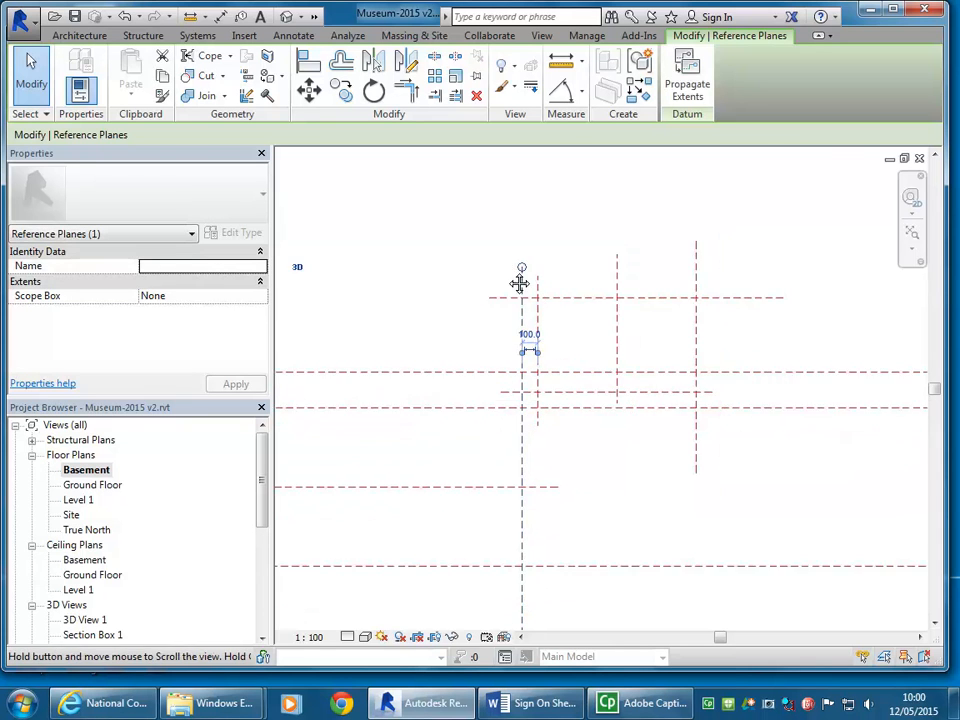
middle_click_drag(510, 262, 516, 348)
left_click_drag(528, 348, 529, 268)
middle_click_drag(467, 328, 498, 360)
left_click(499, 361)
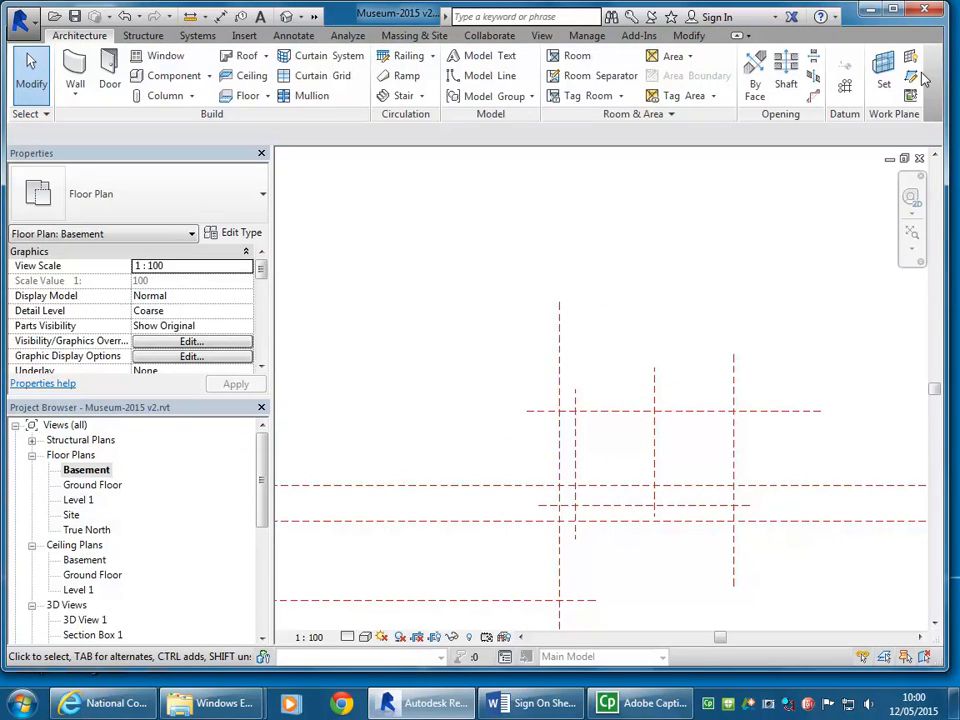
Step: Draw a horizontal reference plane across the long vertical plane and set it 100 mm above the uppermost horizontal plane
key("r")
key("p")
left_click(719, 369)
left_click(592, 369)
left_click(681, 383)
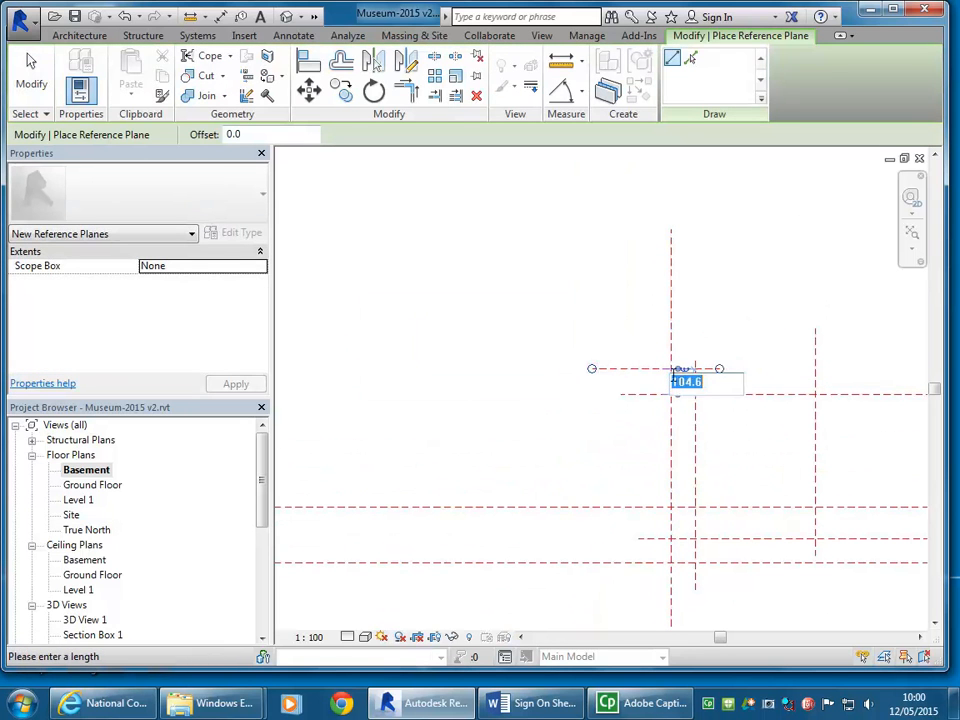
type("100")
key("Return")
Step: Extend the left end of the new horizontal reference plane well to the left of the long vertical plane
scroll(645, 374, "down", 1)
middle_click_drag(630, 380, 694, 392)
left_click_drag(675, 383, 429, 384)
scroll(495, 297, "down", 3)
middle_click_drag(495, 299, 393, 347)
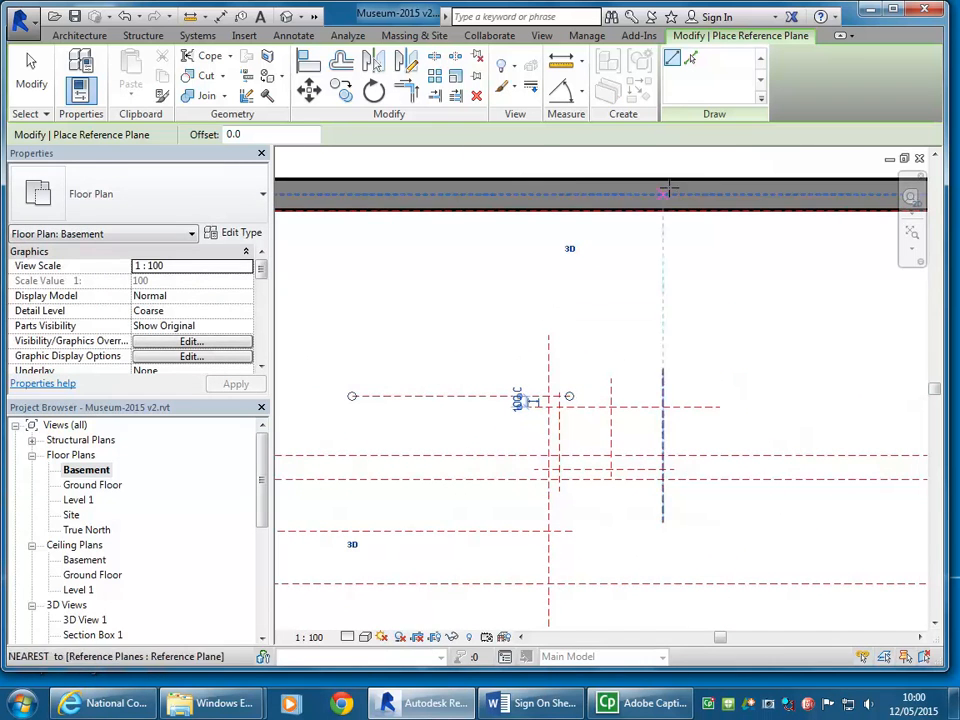
Step: Draw another horizontal reference plane below the upper wall and set it 1000 mm above the extended horizontal plane
middle_click_drag(506, 312, 548, 321)
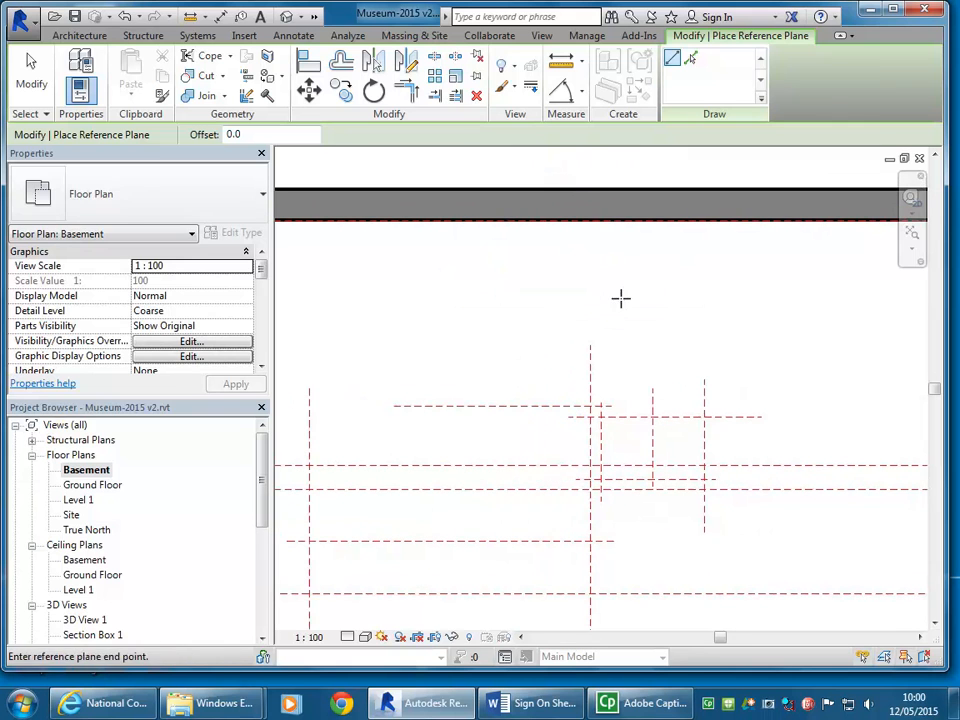
left_click(620, 298)
left_click(364, 298)
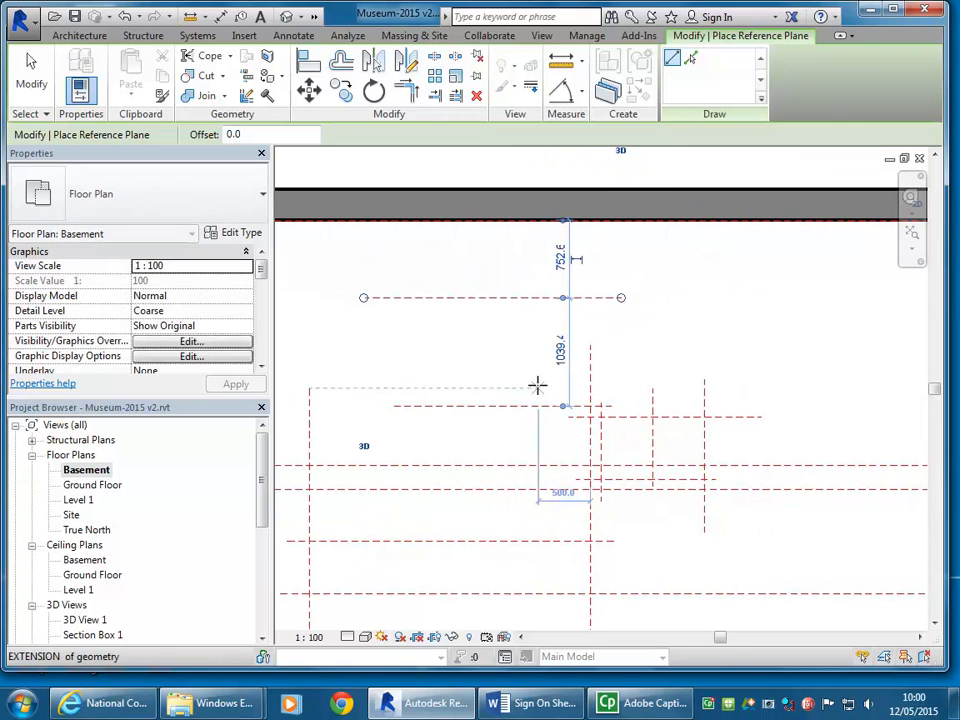
left_click(559, 349)
type("1000")
key("Return")
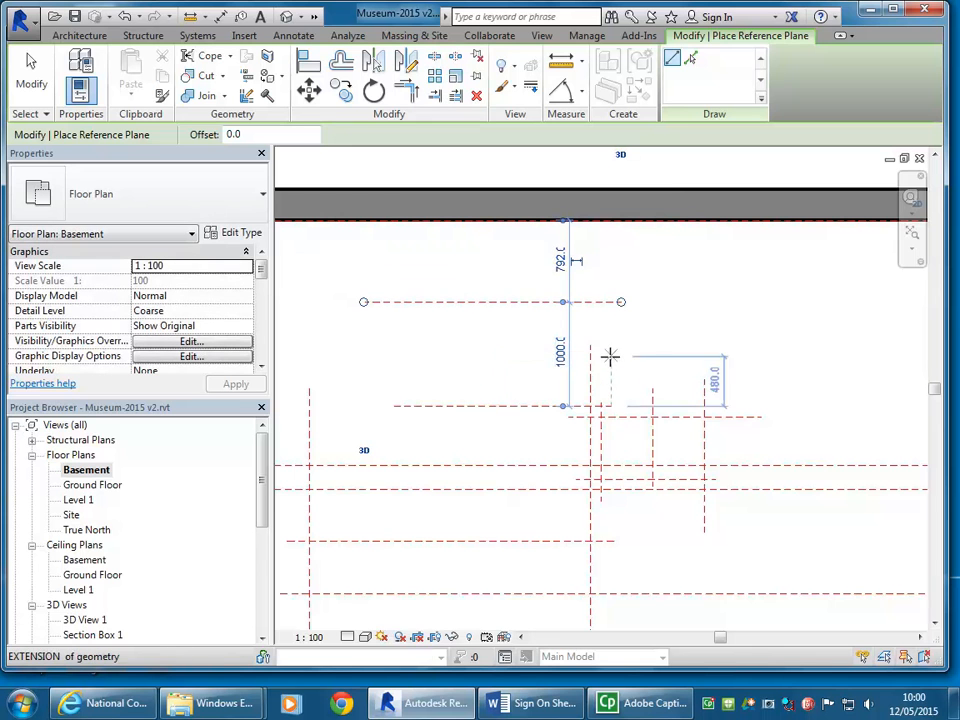
Step: Draw a horizontal reference plane midway between the two uppermost planes, 500 mm above the lower one, and leave reference plane placement
left_click(616, 355)
left_click(358, 357)
left_click(556, 380)
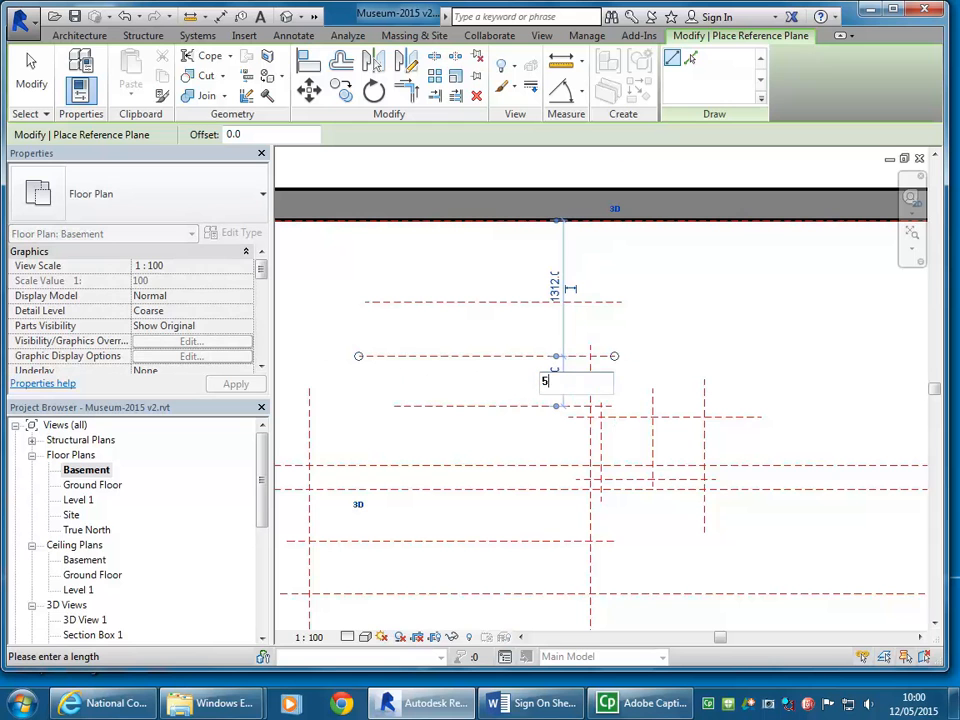
type("500")
key("Return")
right_click(477, 264)
left_click(530, 274)
Step: Extend the upper end of the long vertical reference plane past the topmost horizontal plane
left_click(590, 345)
left_click_drag(590, 346, 584, 281)
left_click(511, 259)
scroll(512, 258, "up", 1)
middle_click_drag(512, 257, 542, 246)
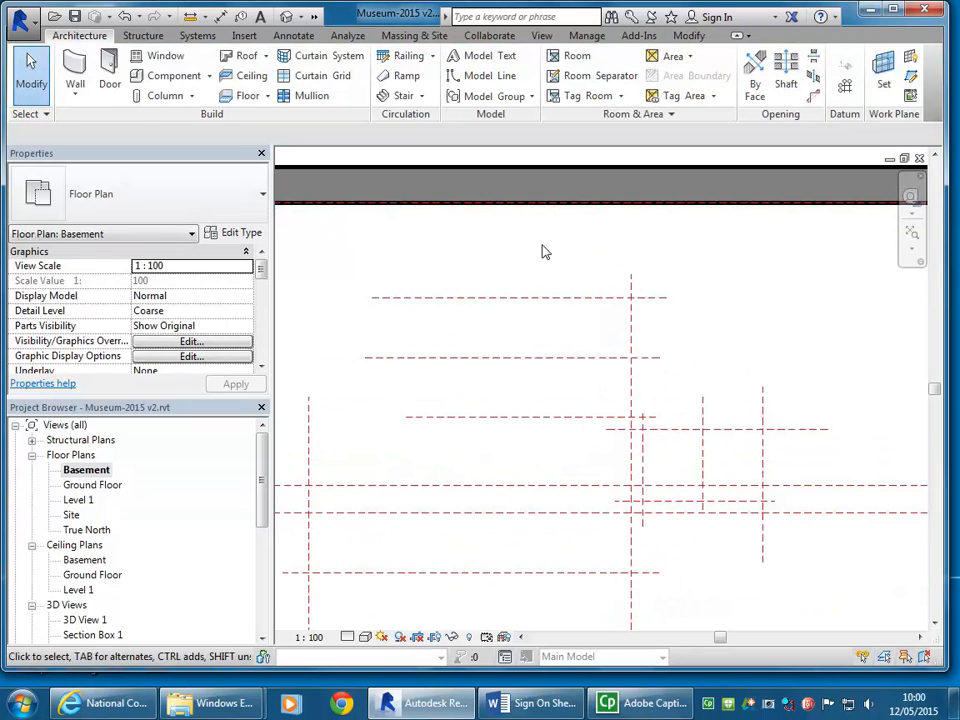
Step: Start a new stair by sketch in the basement plan
scroll(567, 268, "down", 3)
scroll(616, 436, "up", 3)
middle_click_drag(589, 399, 607, 403)
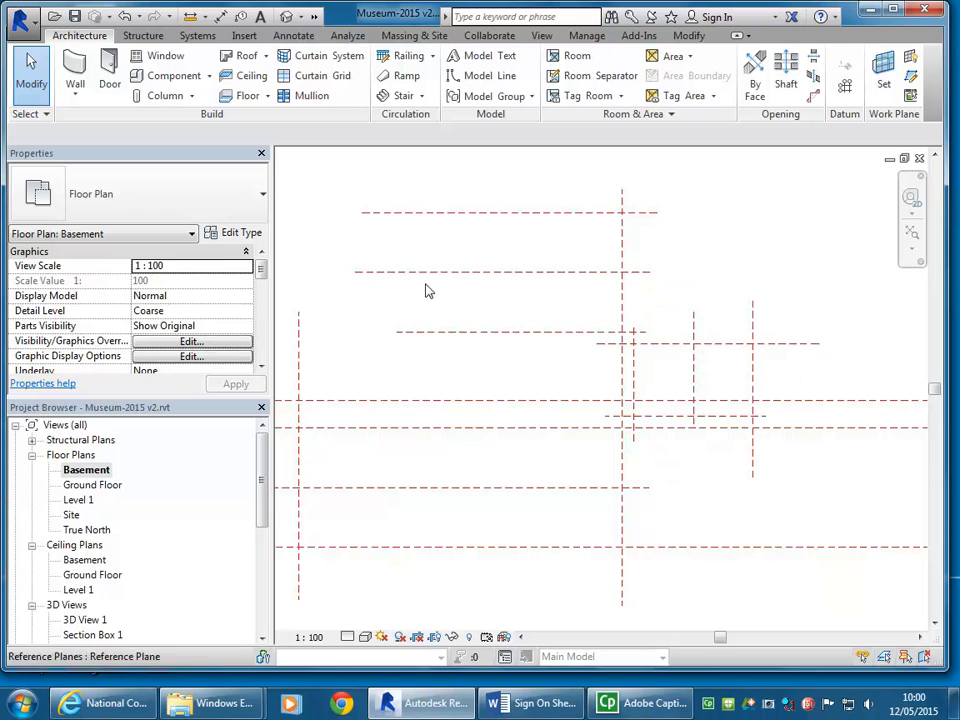
scroll(418, 325, "down", 2)
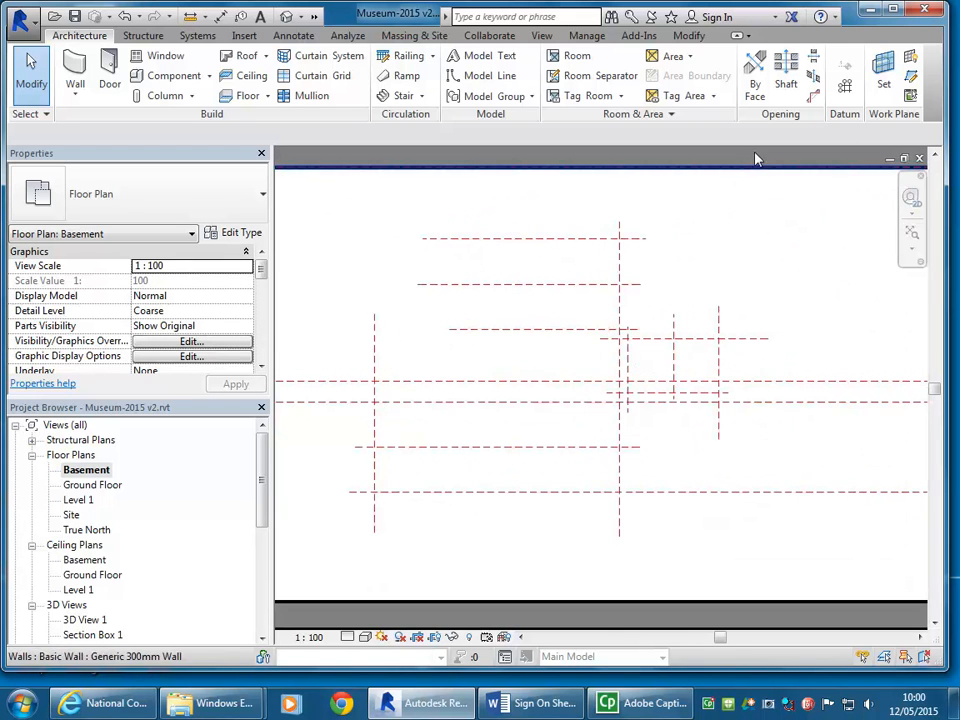
left_click(422, 96)
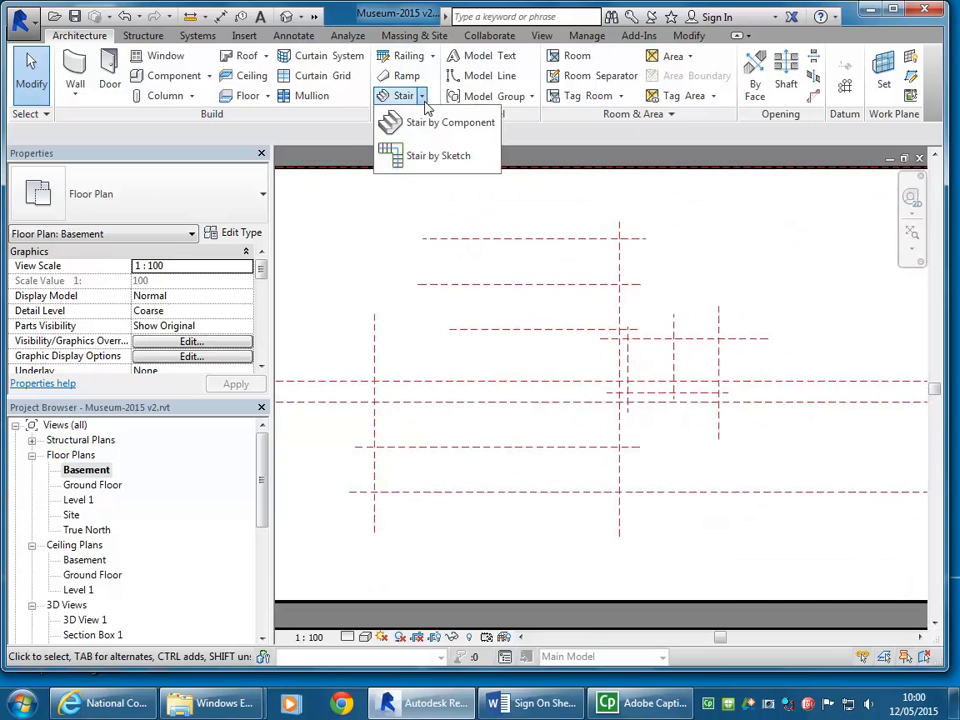
left_click(424, 158)
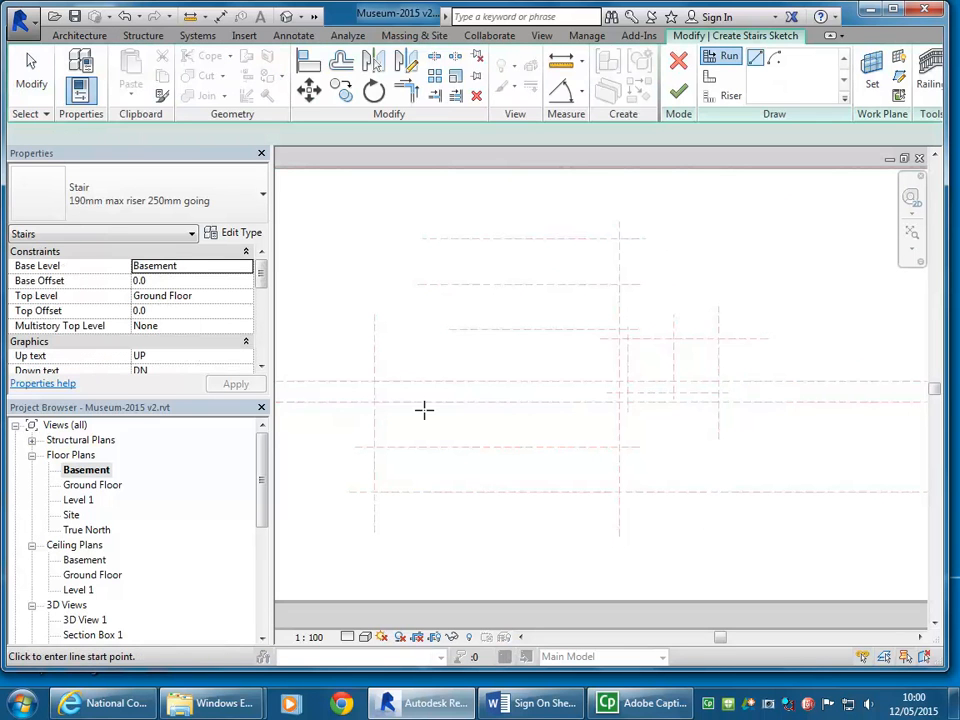
Step: Set the stair's actual tread depth to 300 mm
left_click_drag(261, 278, 261, 323)
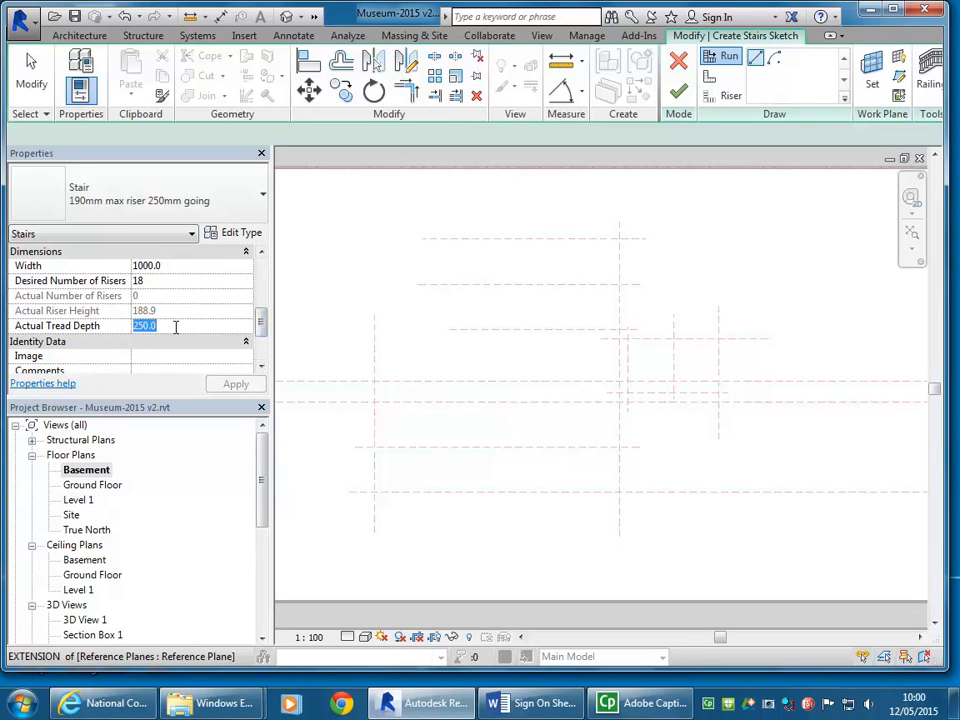
type("300")
key("Return")
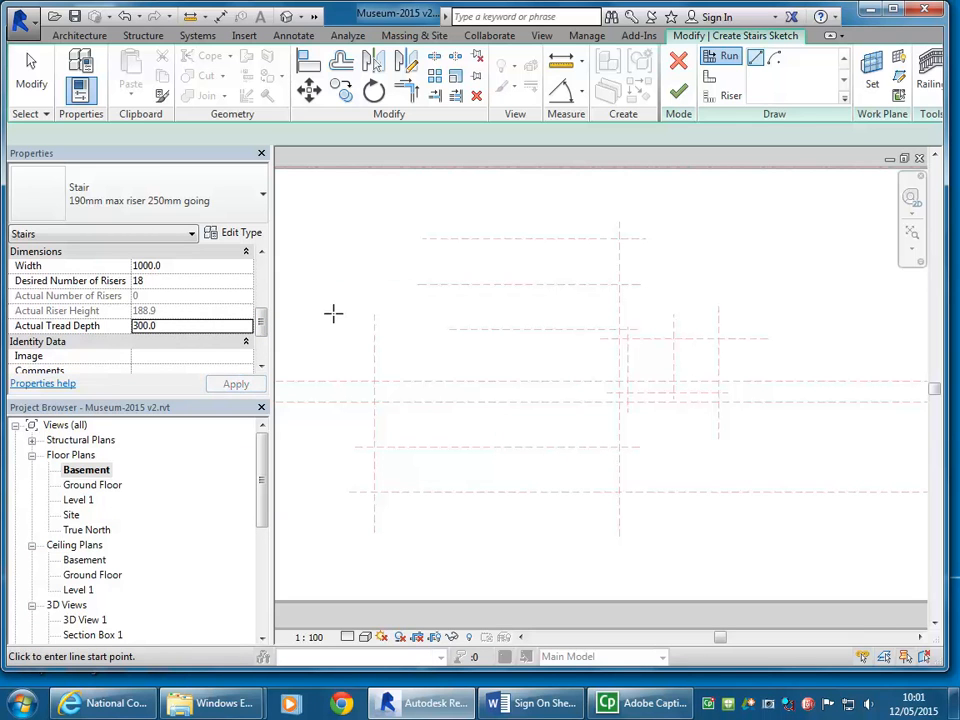
Step: Set the stair's desired number of risers to 20
left_click(178, 282)
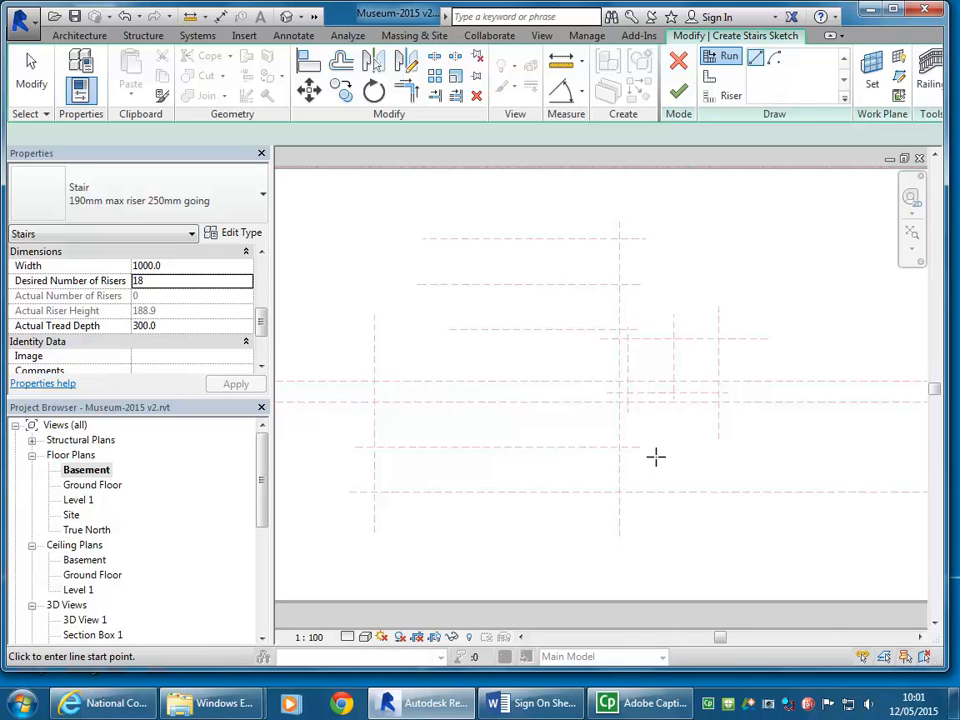
left_click(225, 282)
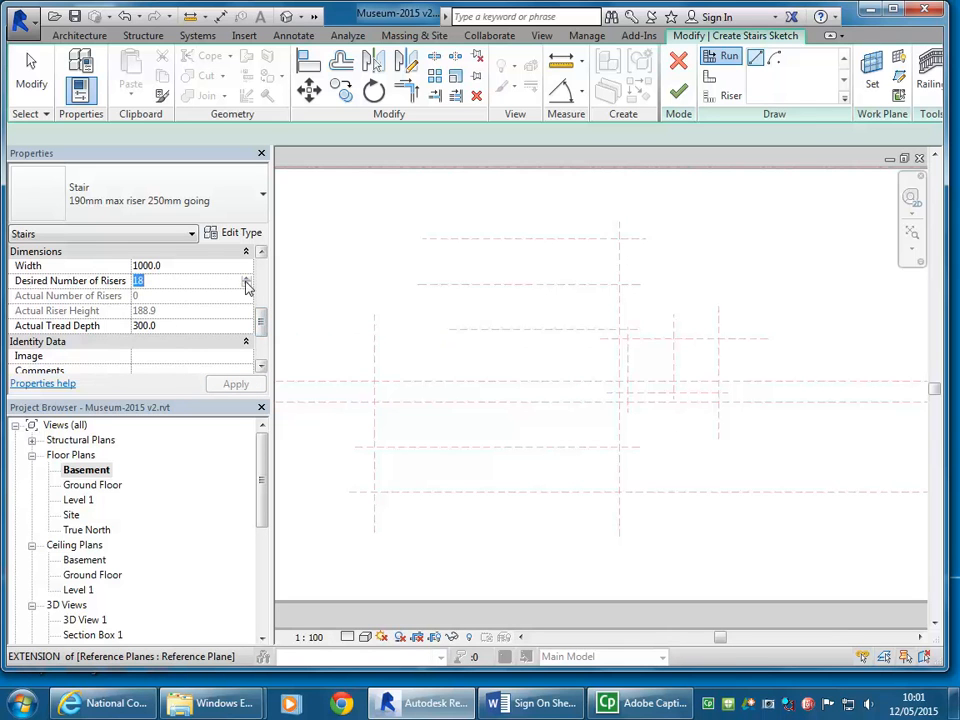
left_click(247, 281)
left_click(247, 281)
left_click(199, 268)
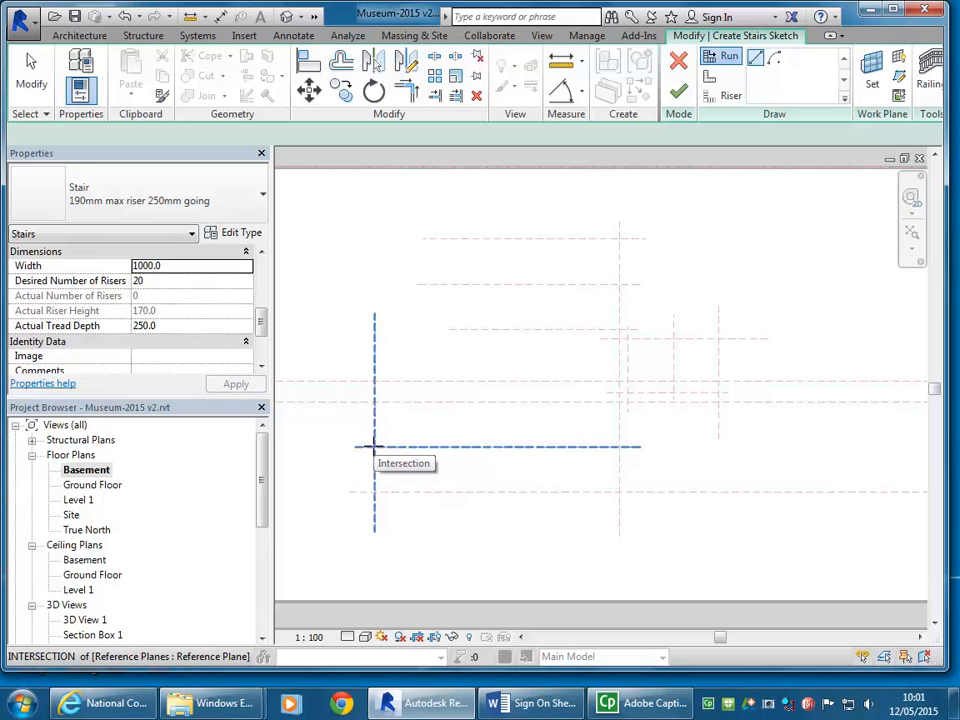
Step: Try to sketch the first run along the lower centre plane between the two long vertical planes, and undo it
left_click(373, 447)
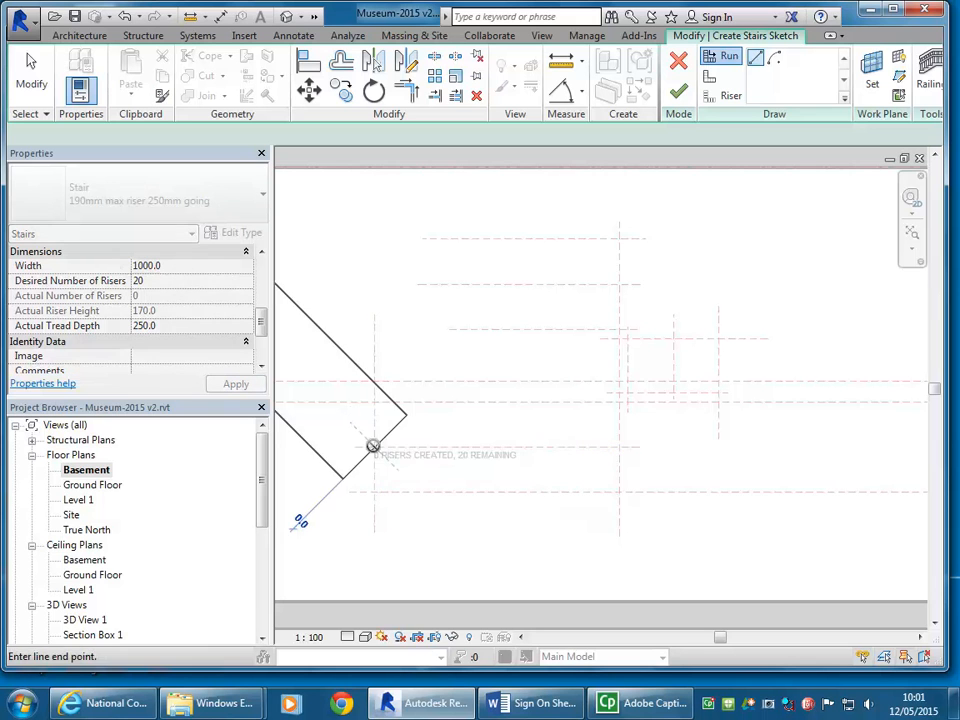
left_click(620, 445)
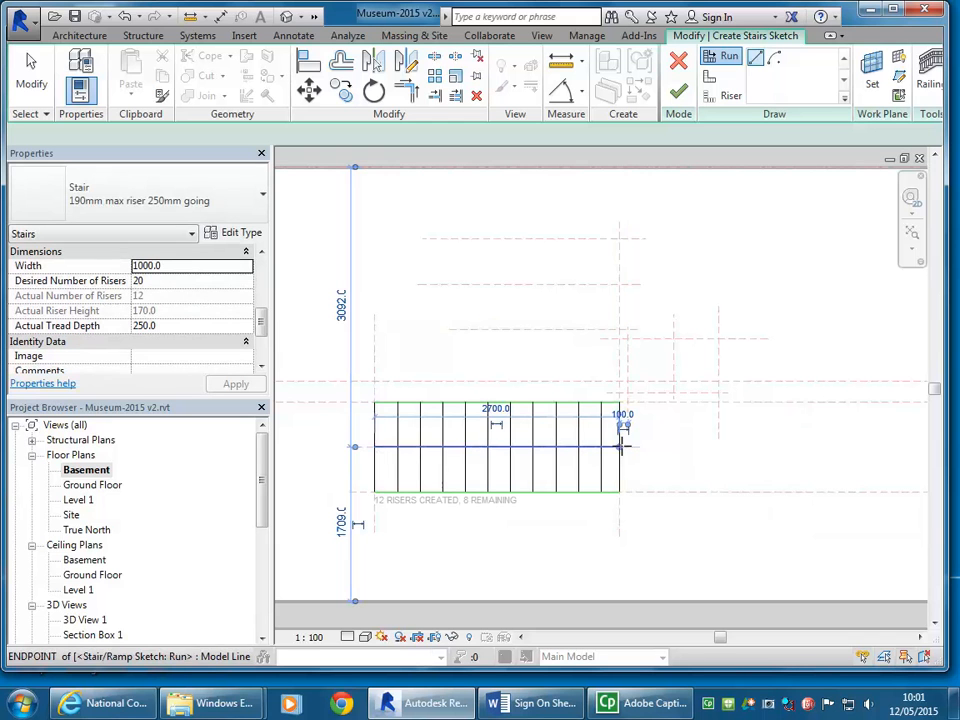
scroll(580, 460, "up", 3)
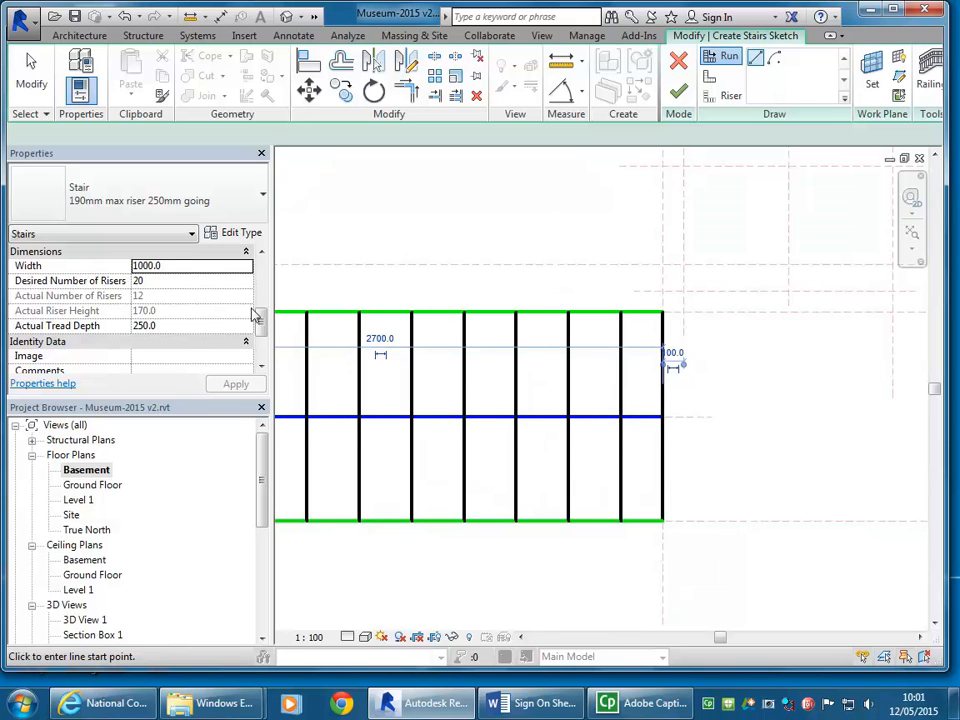
left_click(124, 16)
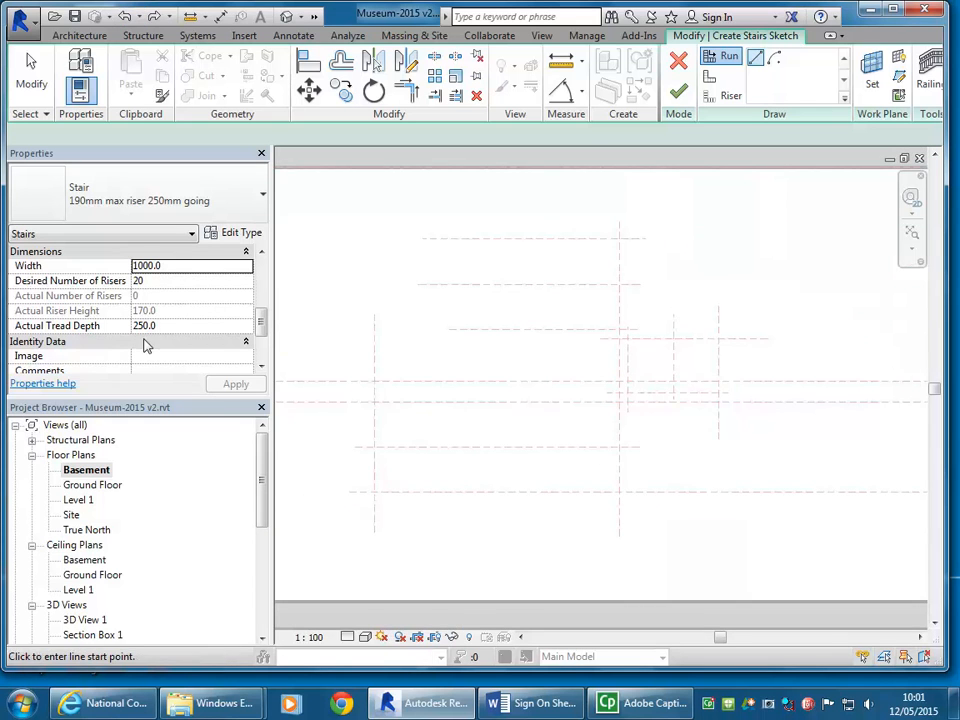
Step: Set the tread depth to 300 mm and sketch the first run 2700 mm along the lower centre plane between the long vertical planes
left_click(169, 328)
type("300.0")
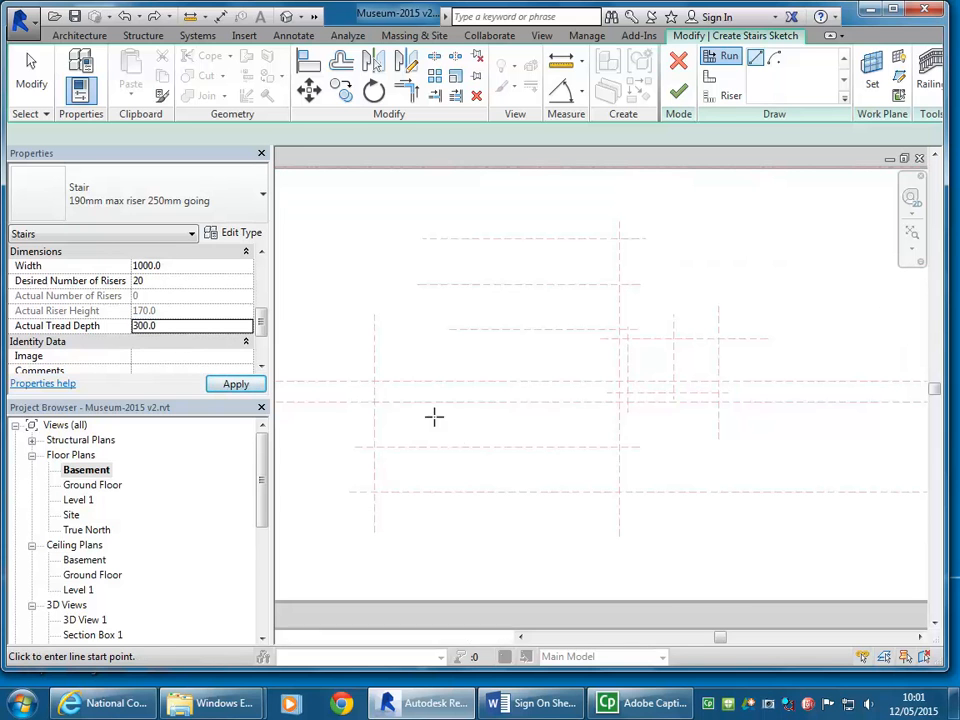
middle_click_drag(450, 433, 426, 429)
scroll(423, 428, "down", 1)
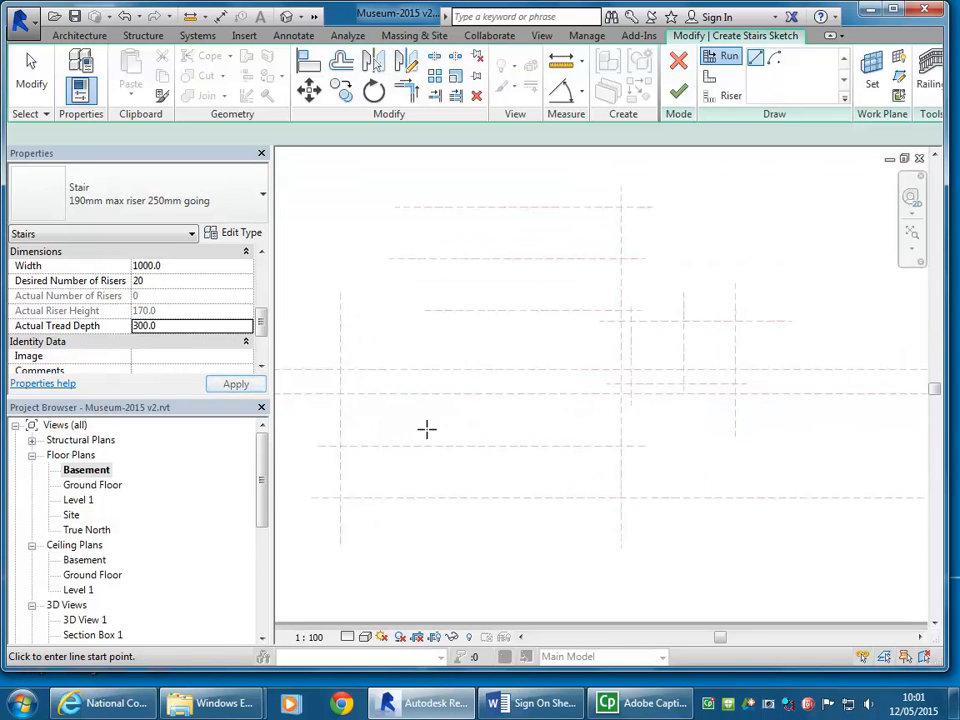
scroll(408, 443, "up", 2)
left_click(345, 440)
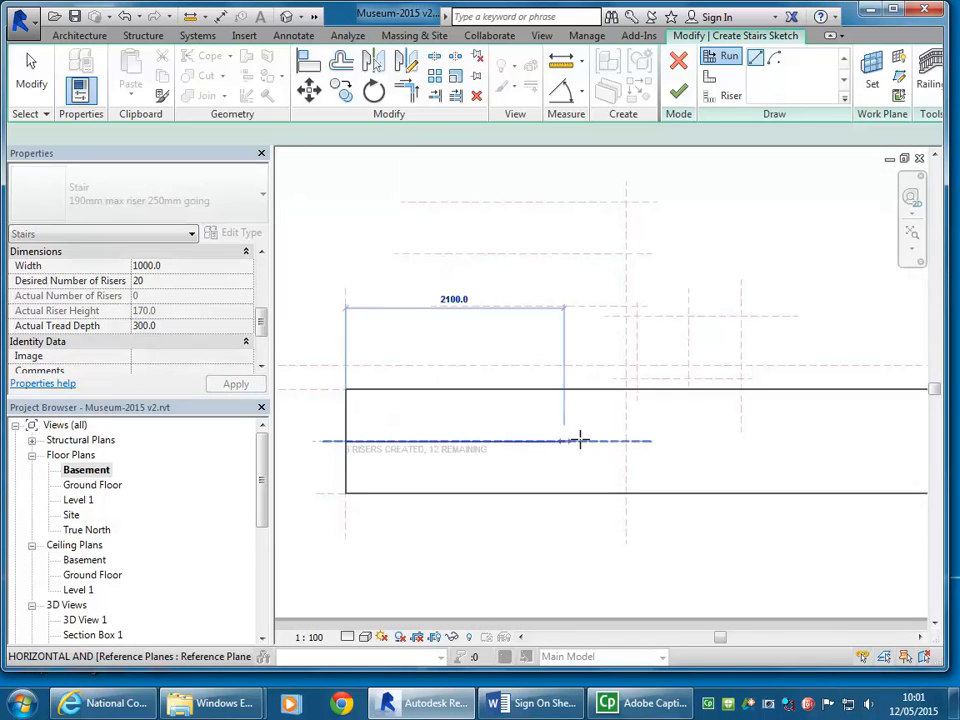
left_click(626, 440)
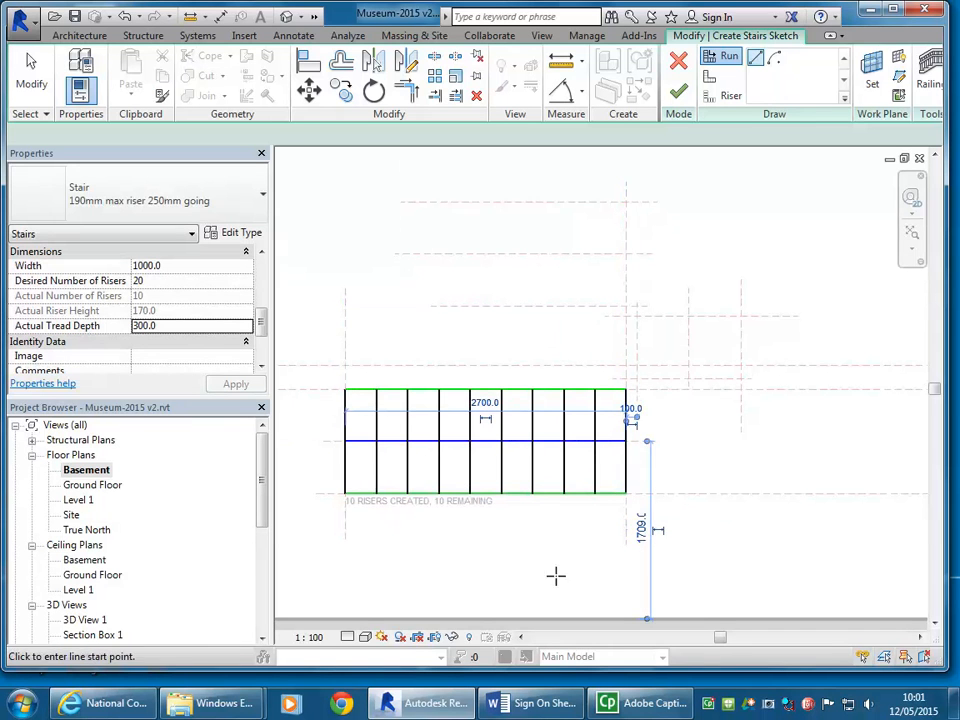
Step: Sketch the second stair run 600 mm upward along the short vertical centre plane, from the lower to the upper horizontal plane intersection
mouse_move(669, 422)
middle_mouse_down()
mouse_move(675, 461)
mouse_move(663, 460)
middle_mouse_up()
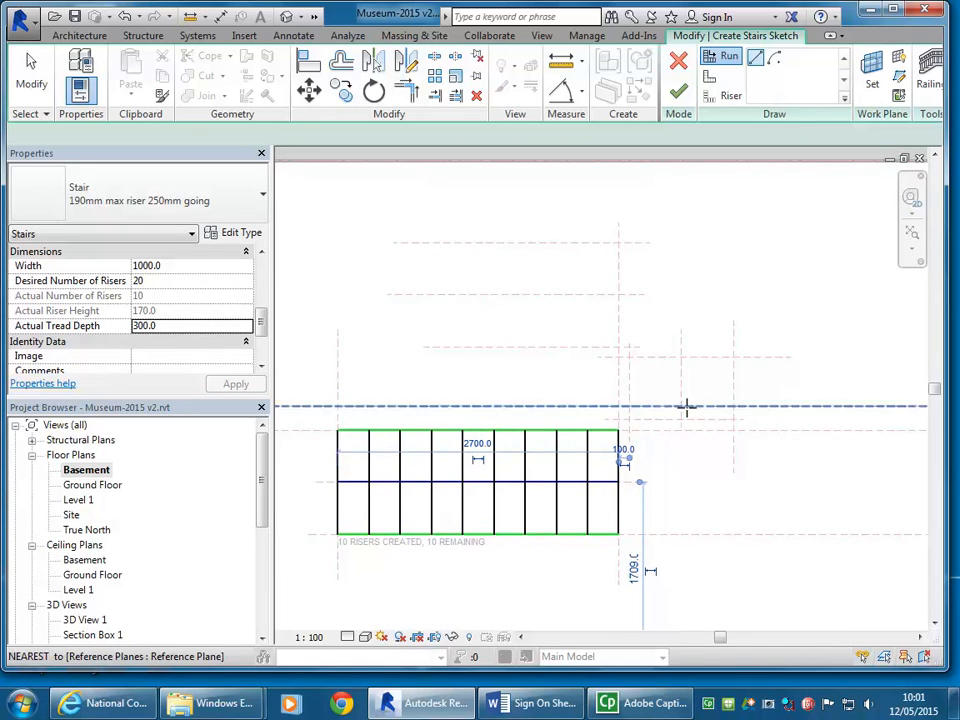
scroll(686, 407, "up", 2)
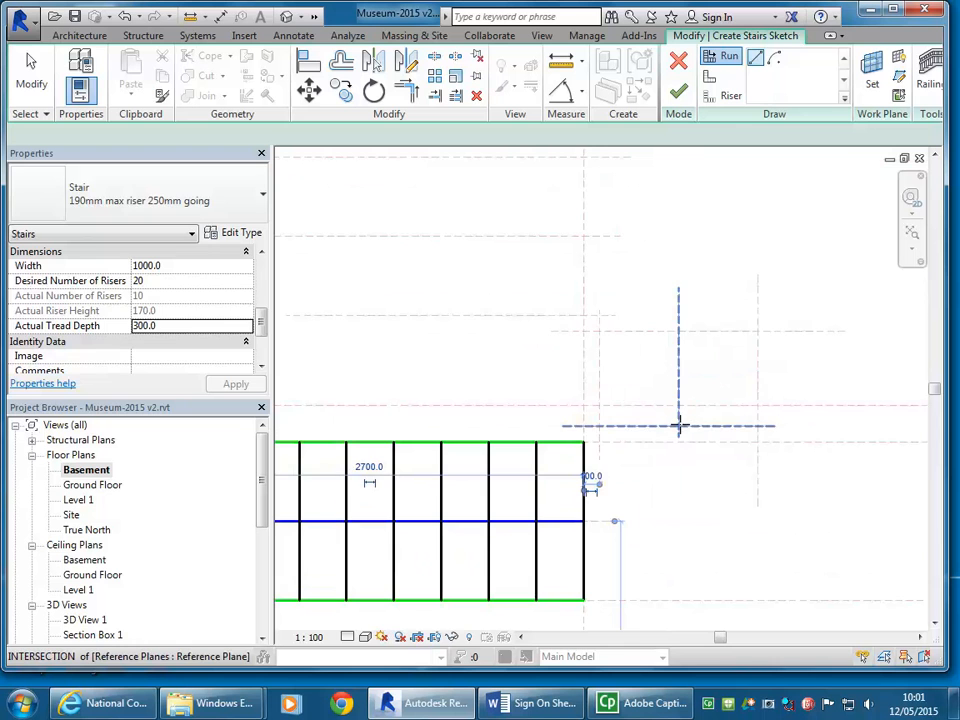
left_click(679, 425)
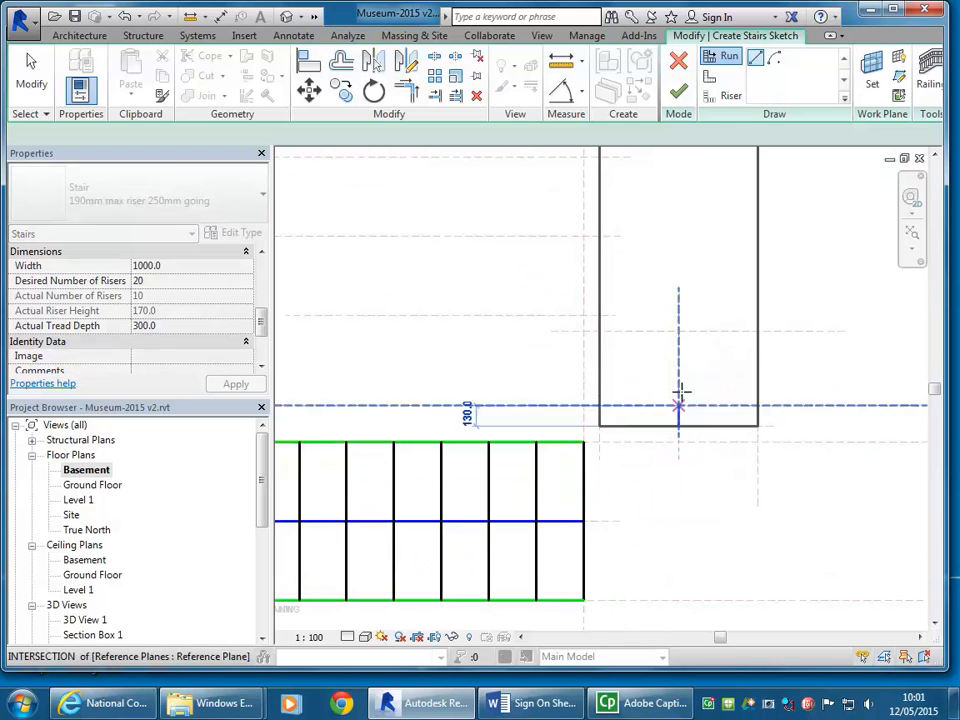
left_click(678, 329)
scroll(497, 384, "down", 1)
middle_click_drag(497, 384, 651, 446)
scroll(681, 461, "up", 5)
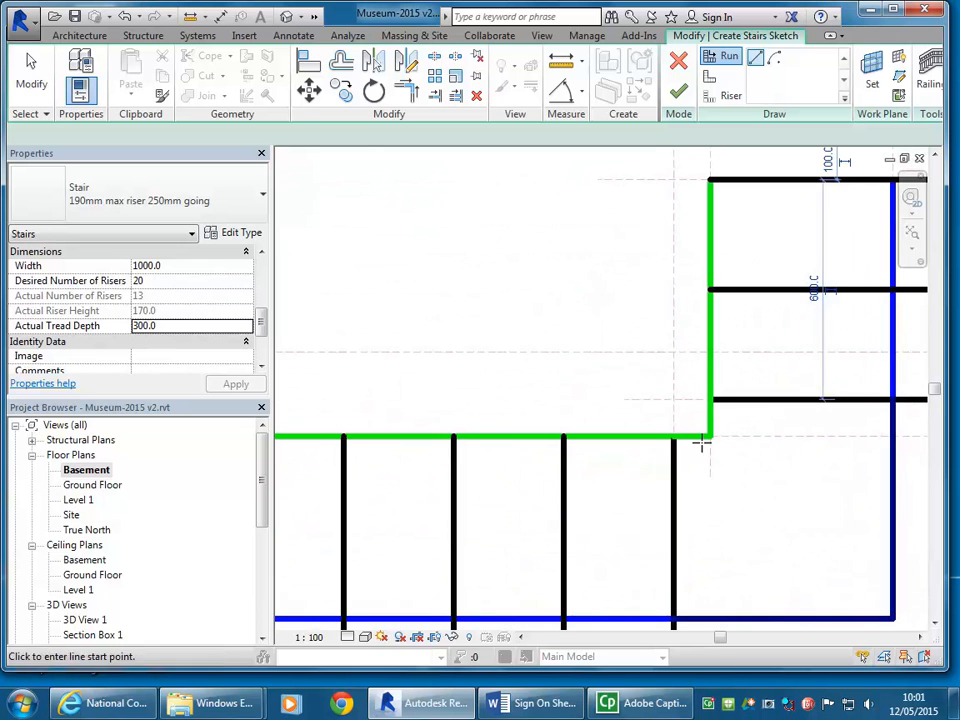
Step: Sketch the third run leftward along the upper centre plane from the long vertical plane, using the remaining risers, and finish the stair
scroll(617, 489, "down", 4)
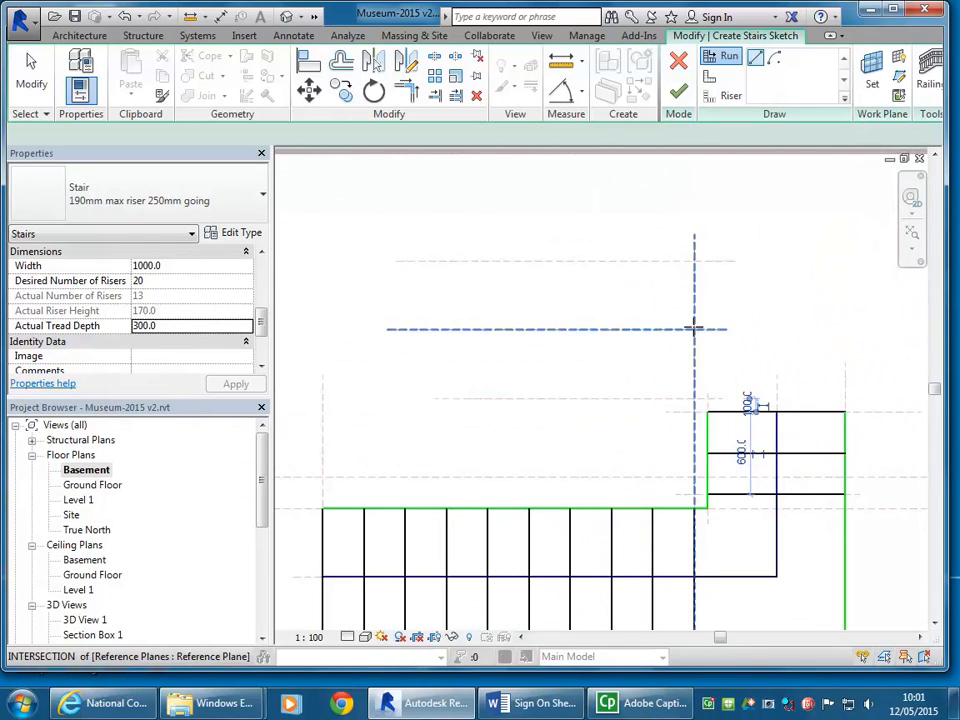
left_click(695, 328)
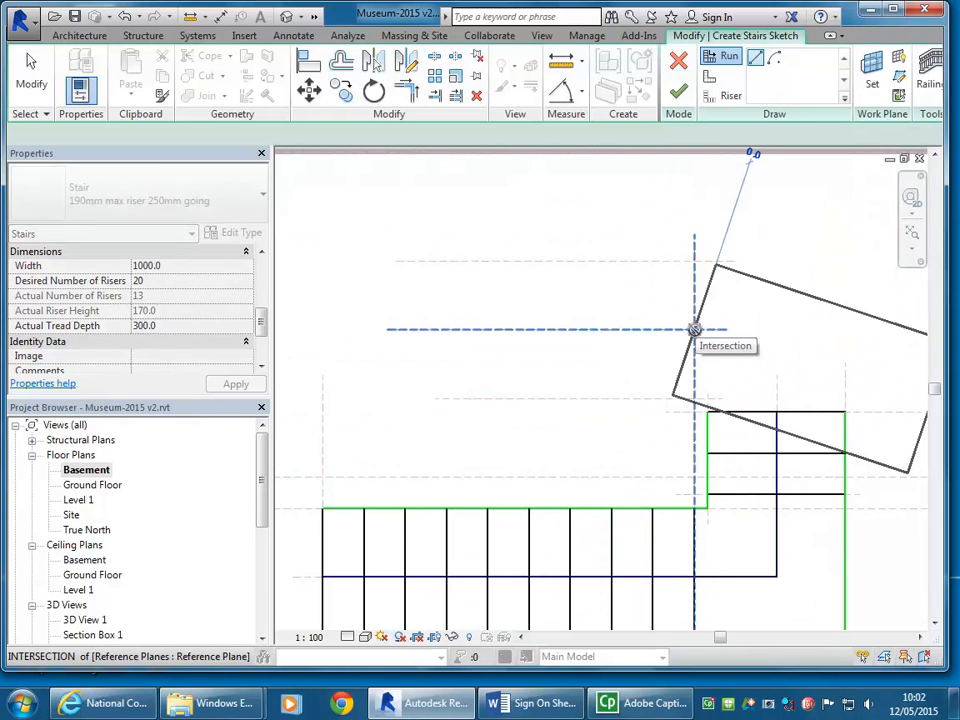
left_click(378, 332)
scroll(482, 440, "down", 2)
middle_click_drag(482, 440, 482, 407)
scroll(474, 402, "down", 1)
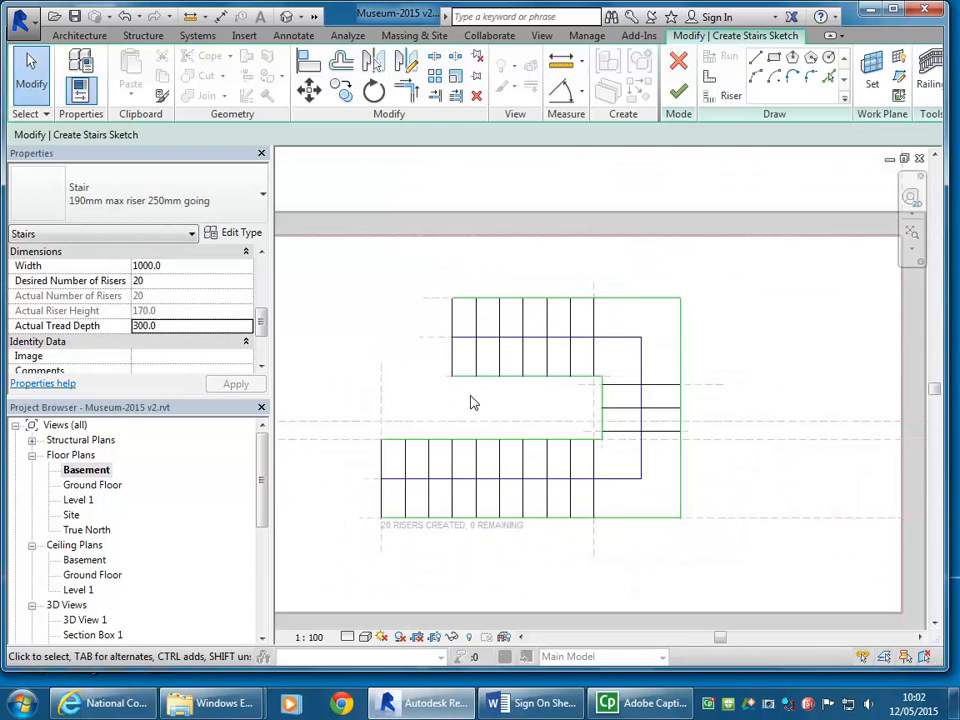
middle_click_drag(782, 390, 758, 380)
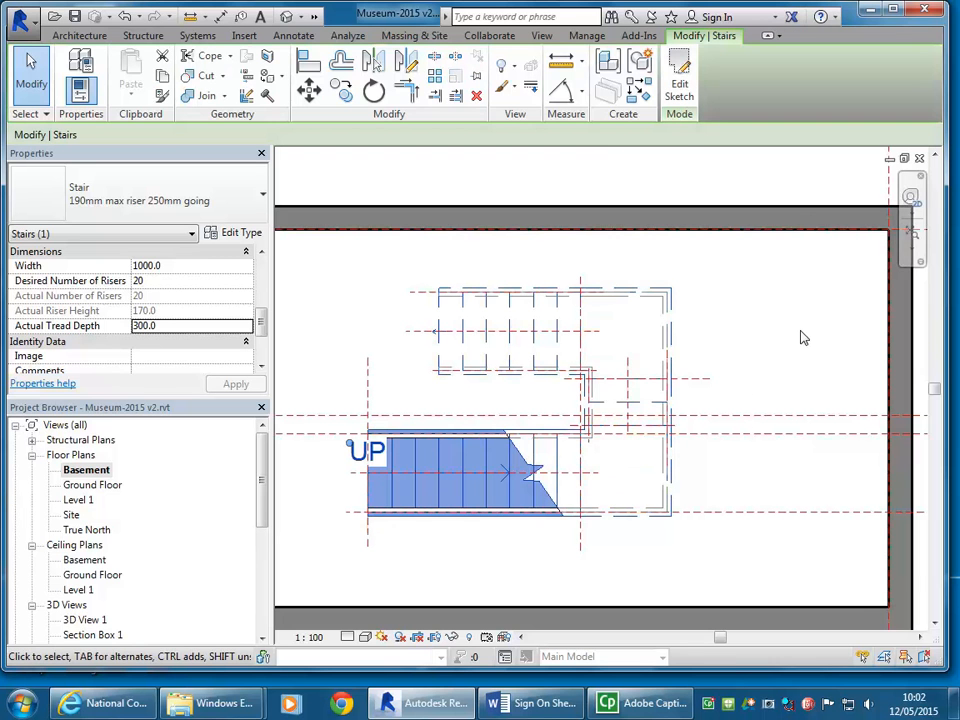
left_click(775, 305)
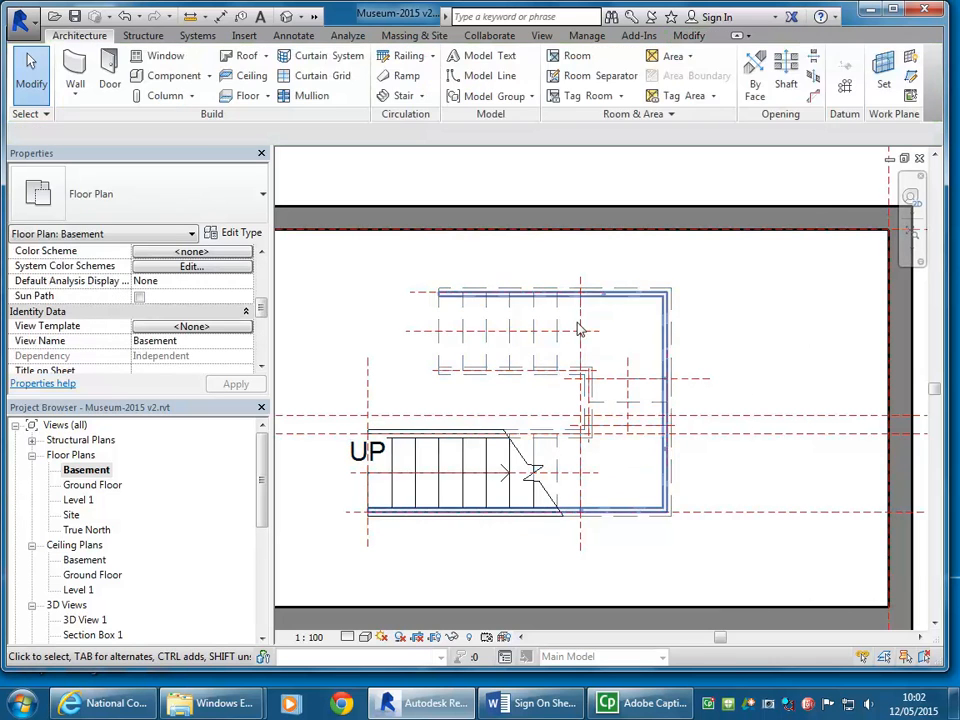
Step: Open Section 1 from its section marker on the basement plan
left_click(465, 348)
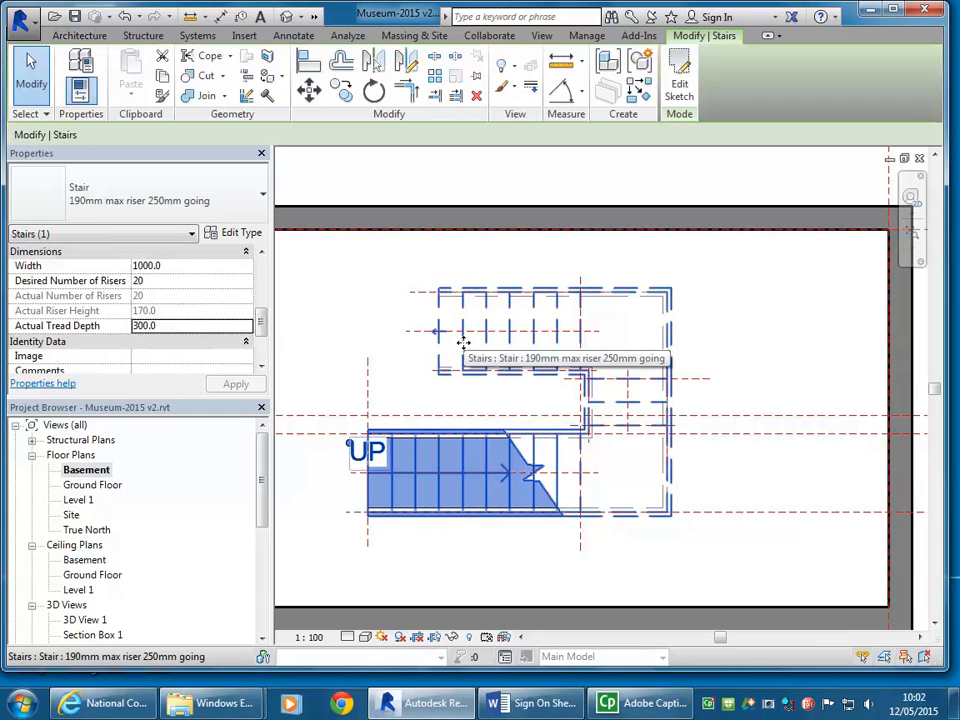
scroll(476, 326, "down", 3)
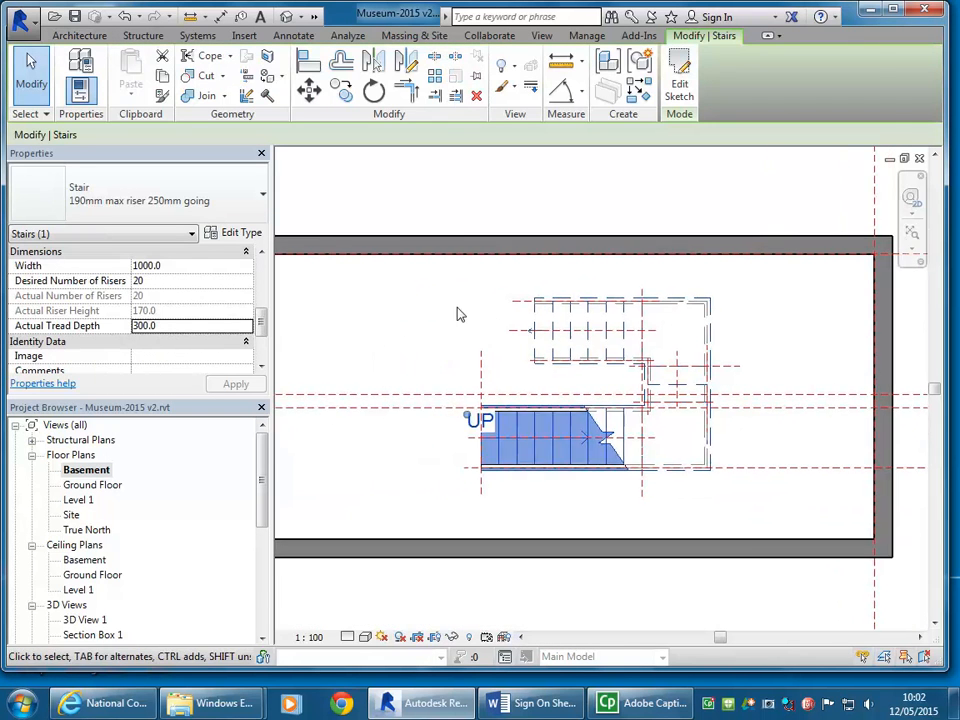
left_click(449, 316)
scroll(485, 335, "down", 2)
scroll(591, 375, "down", 3)
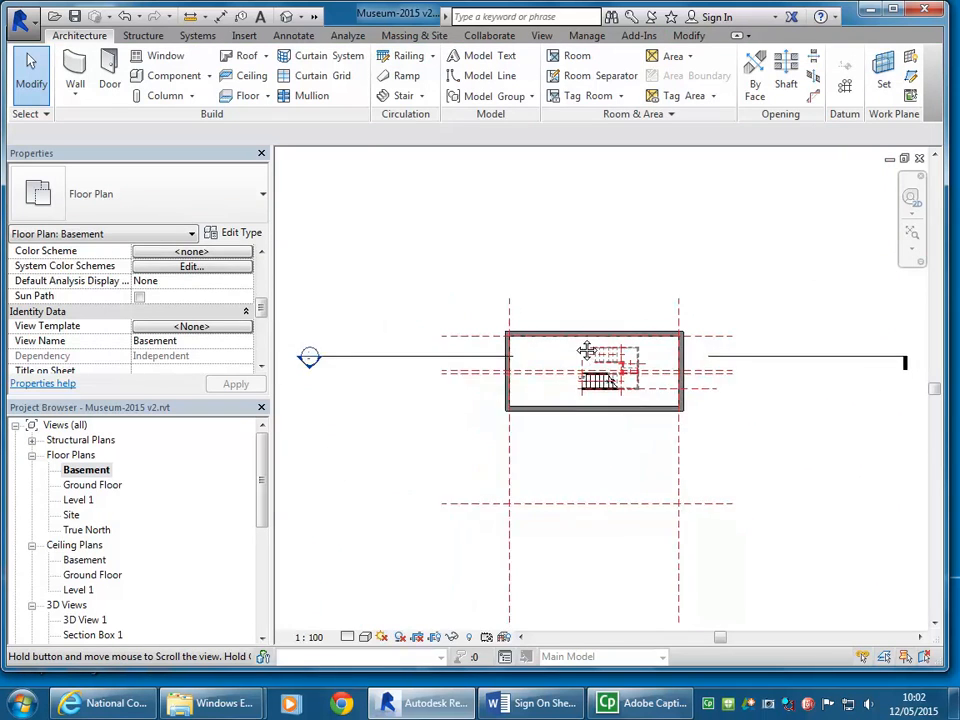
double_click(321, 340)
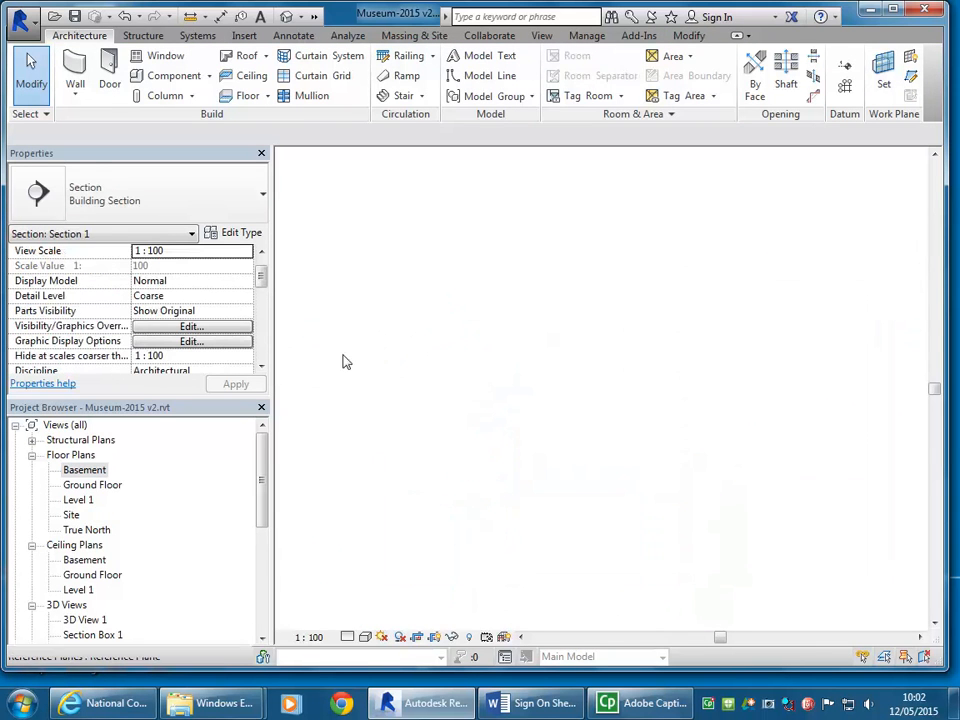
Step: Examine how the stair's top riser meets the ground floor slab in the section
middle_click_drag(626, 482, 760, 474)
scroll(536, 484, "up", 4)
middle_click_drag(525, 518, 601, 516)
scroll(598, 504, "up", 2)
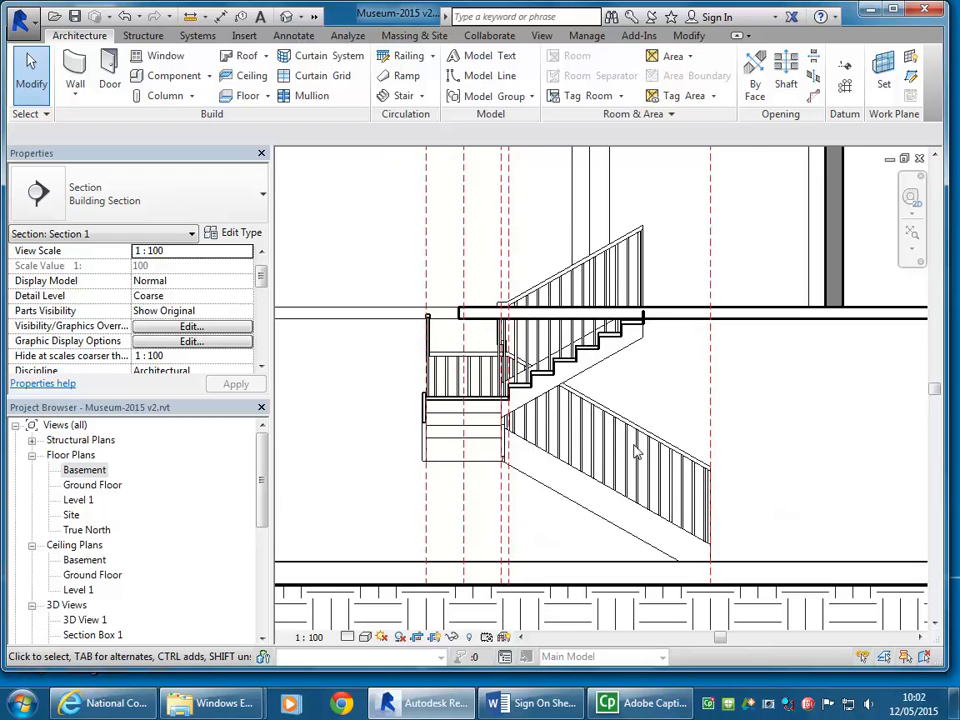
scroll(699, 296, "up", 5)
scroll(690, 300, "up", 2)
left_click(622, 398)
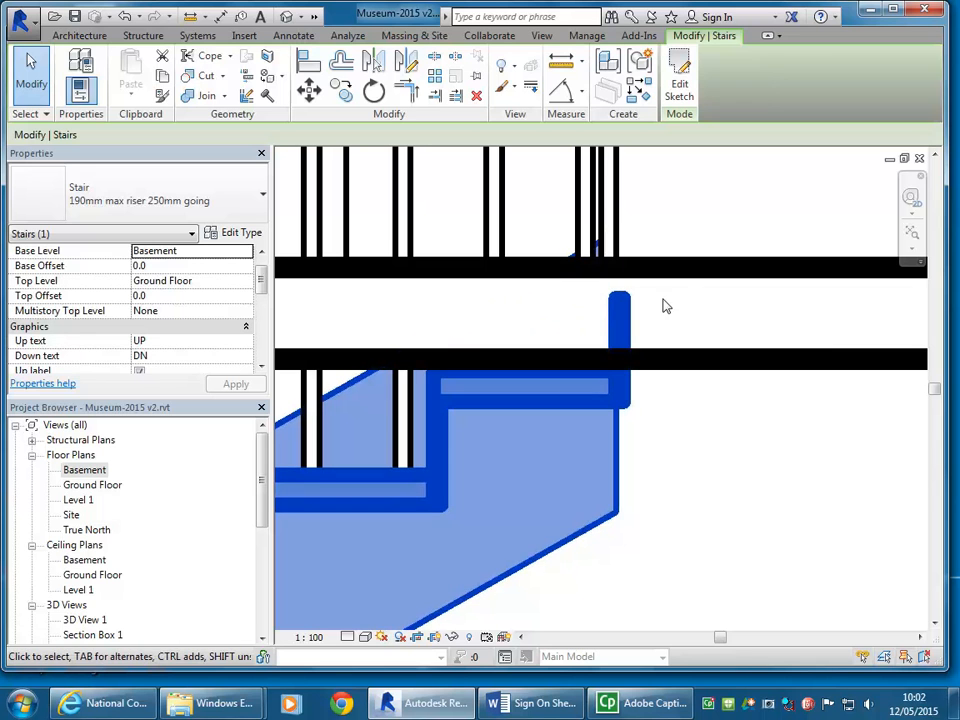
left_click(683, 276)
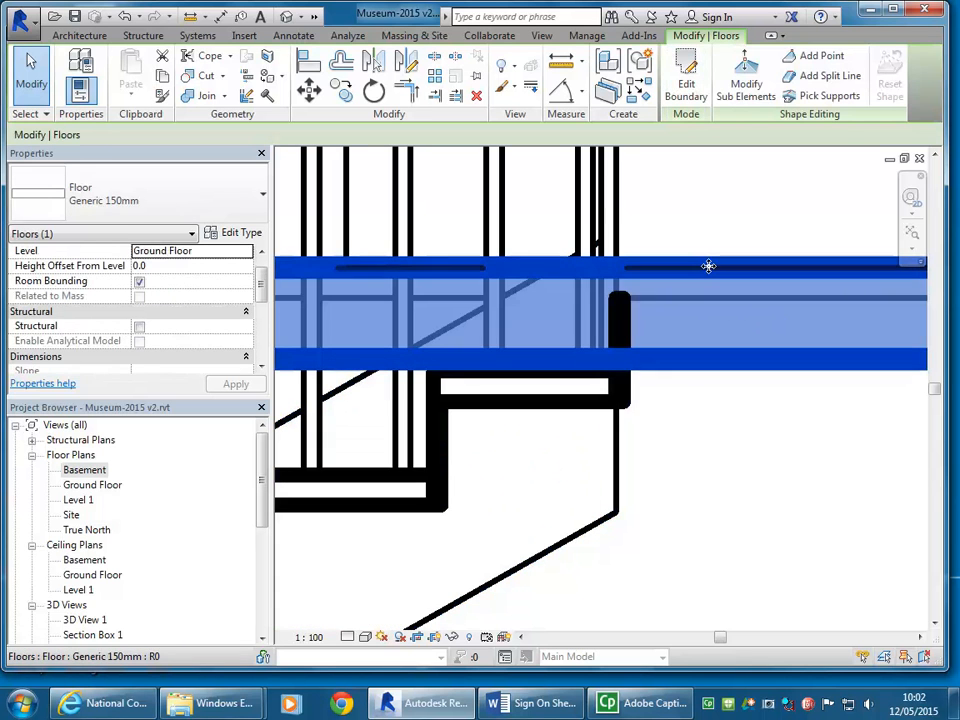
left_click(541, 408)
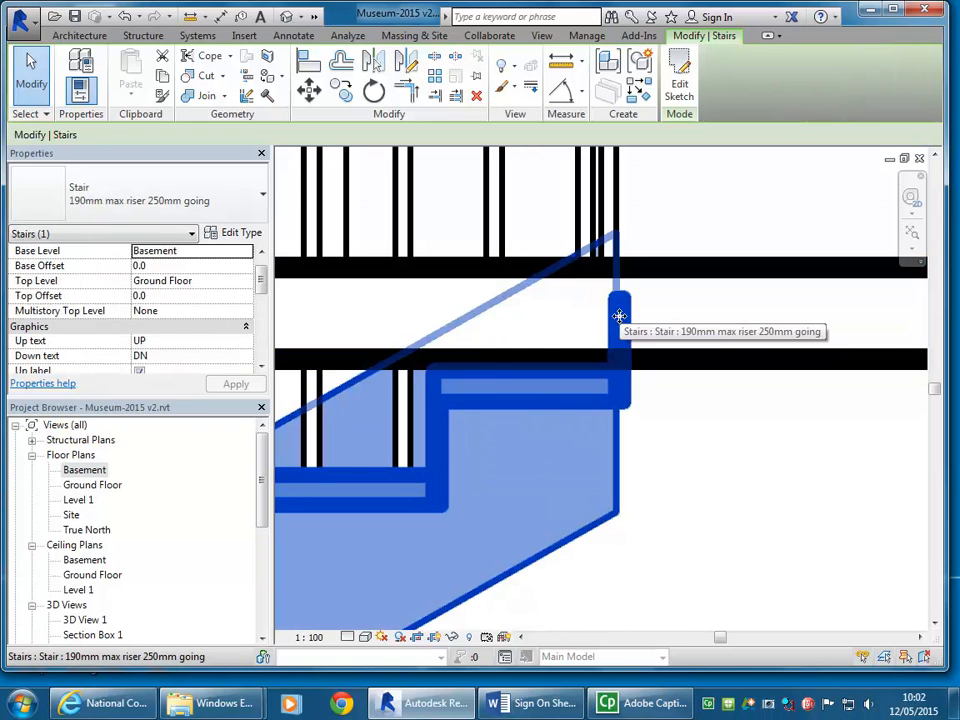
Step: Change the selected stair's type to Monolithic Stair
left_click(156, 182)
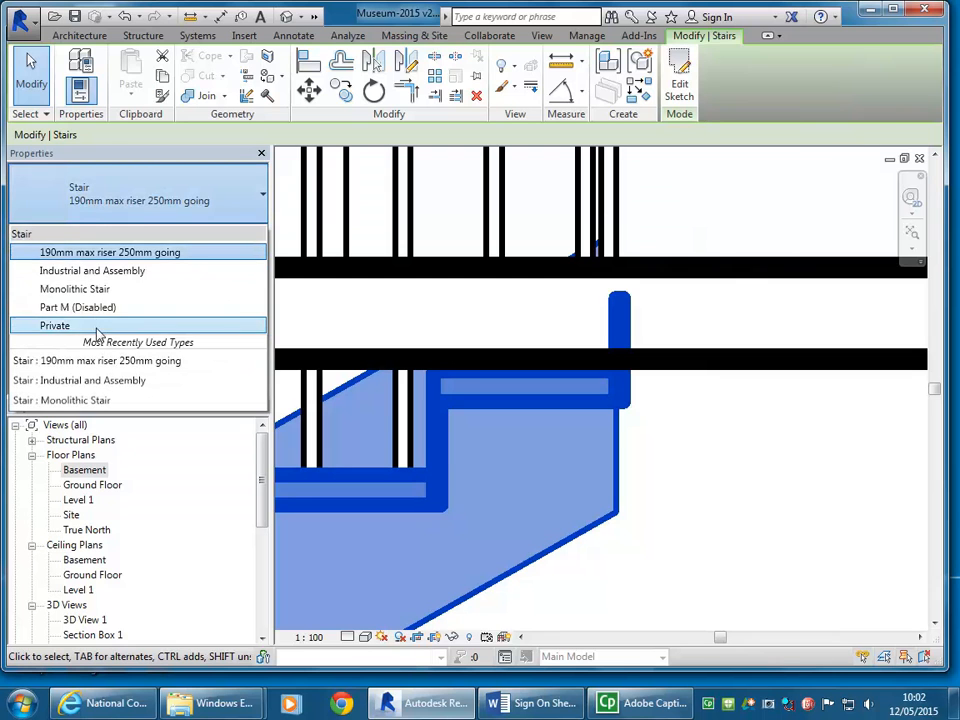
left_click(97, 291)
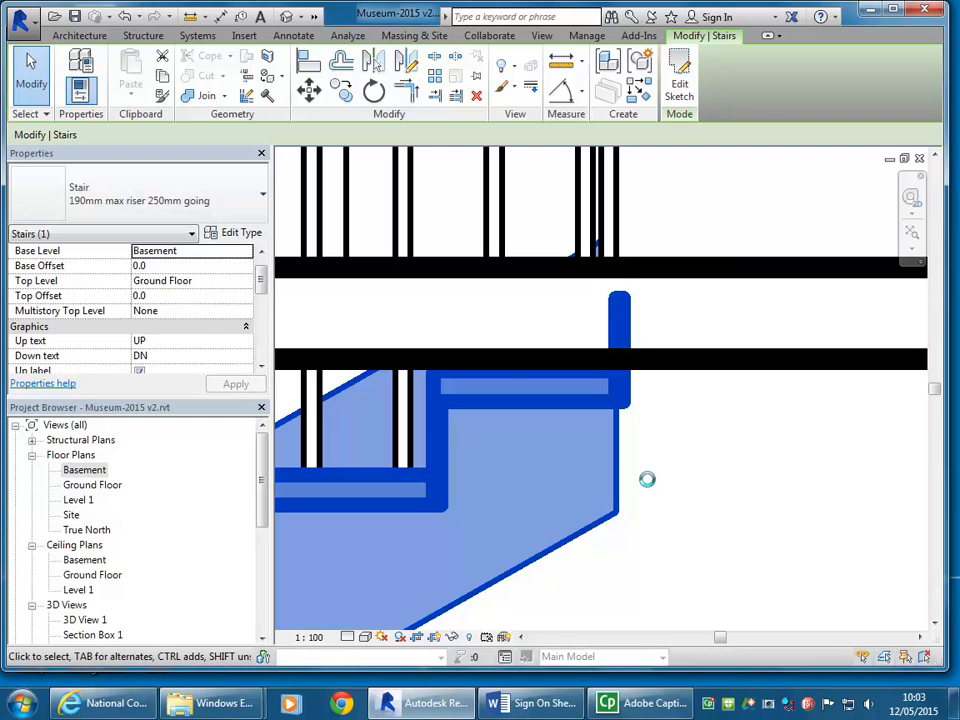
scroll(648, 487, "down", 5)
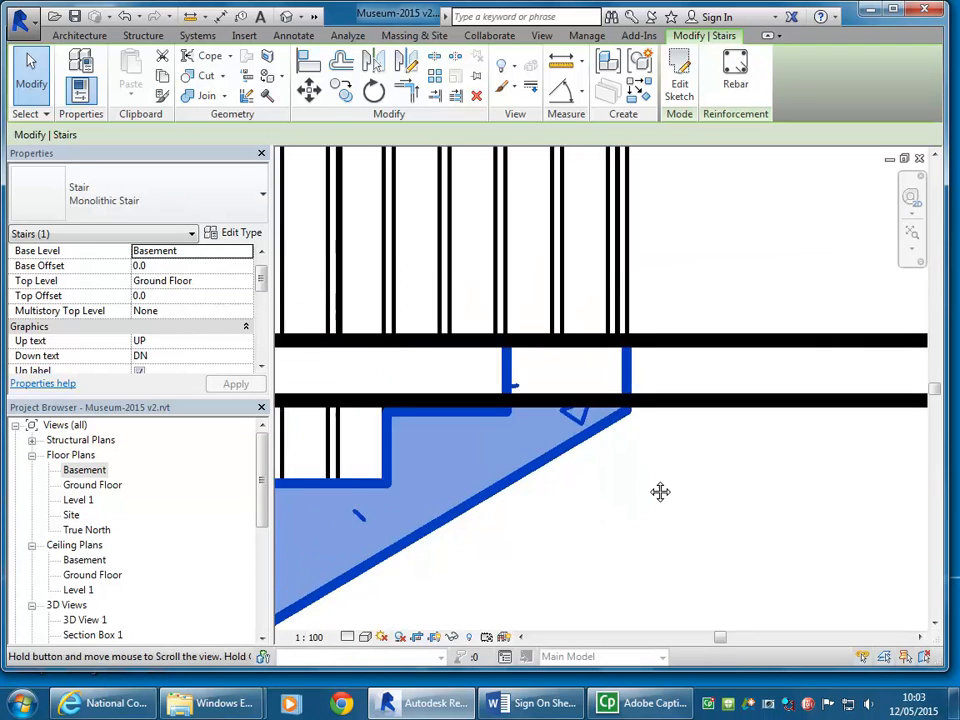
scroll(541, 379, "up", 4)
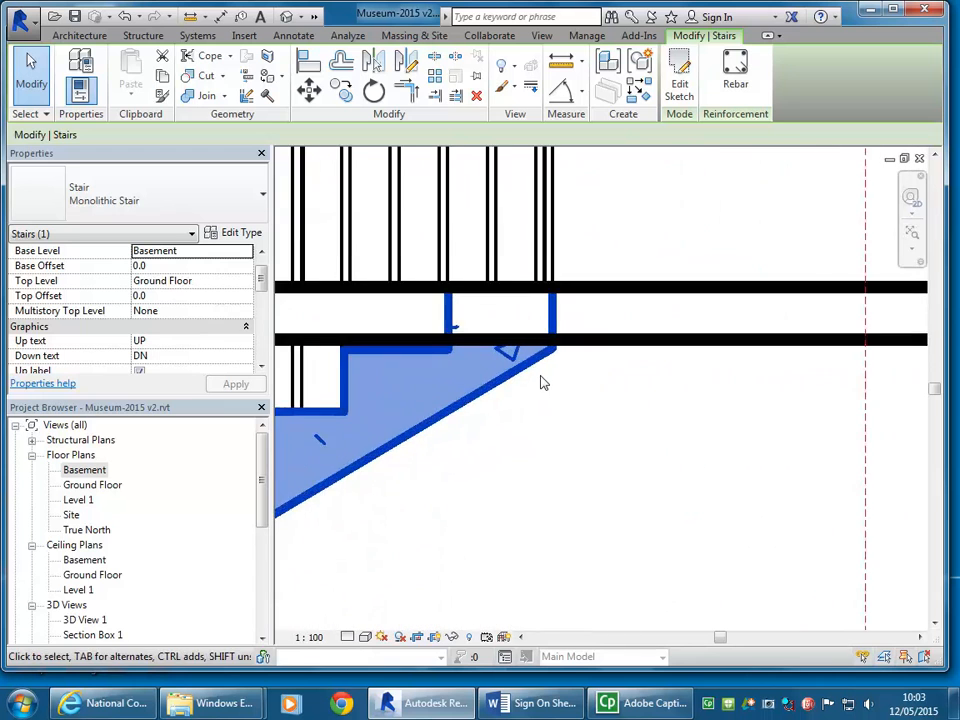
middle_click_drag(541, 381, 628, 452)
scroll(632, 456, "up", 2)
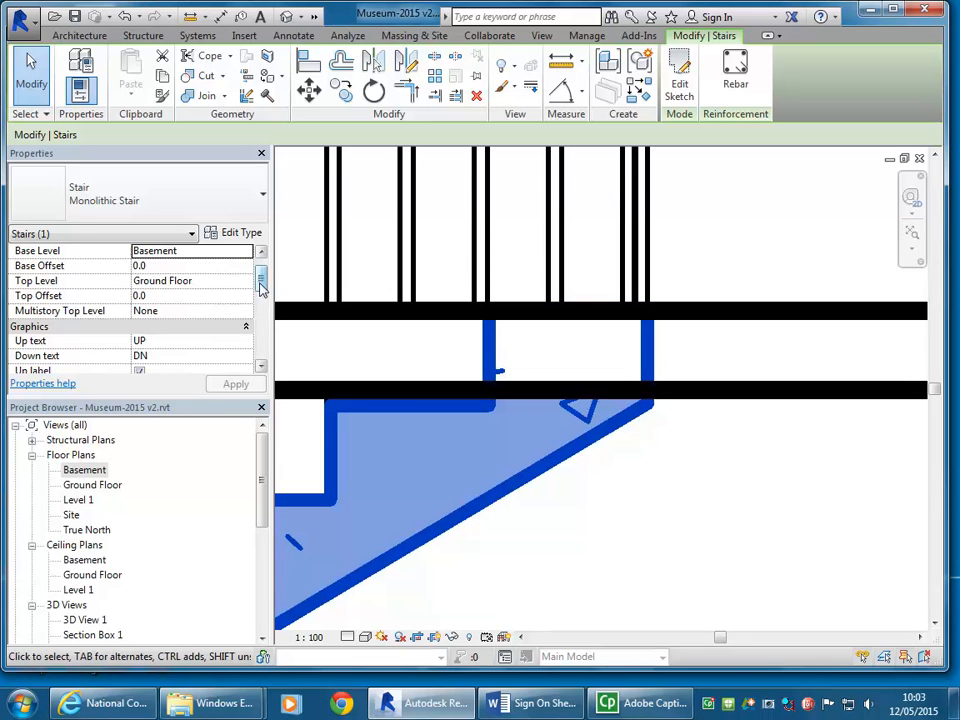
Step: Set the monolithic stair's desired number of risers to 20
left_click_drag(261, 280, 261, 316)
left_click(190, 310)
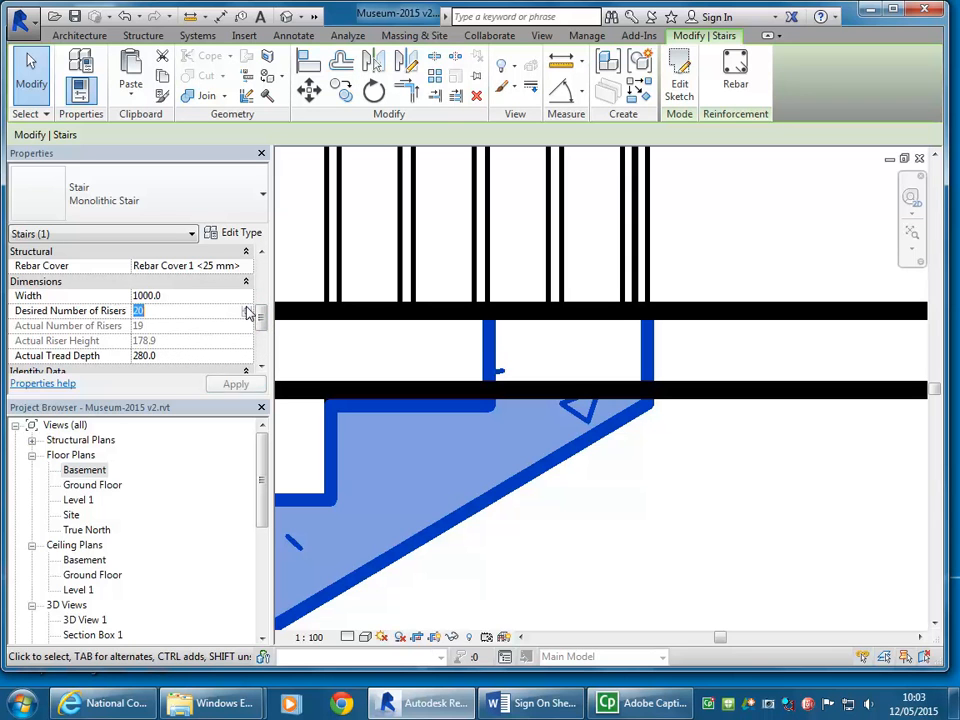
left_click(190, 297)
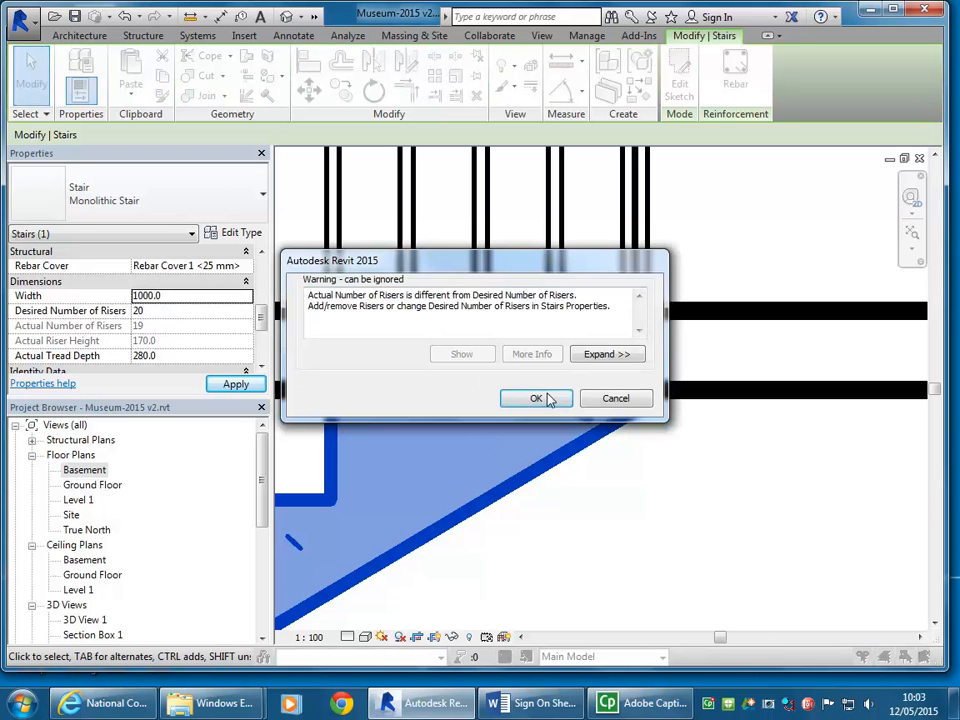
left_click(556, 398)
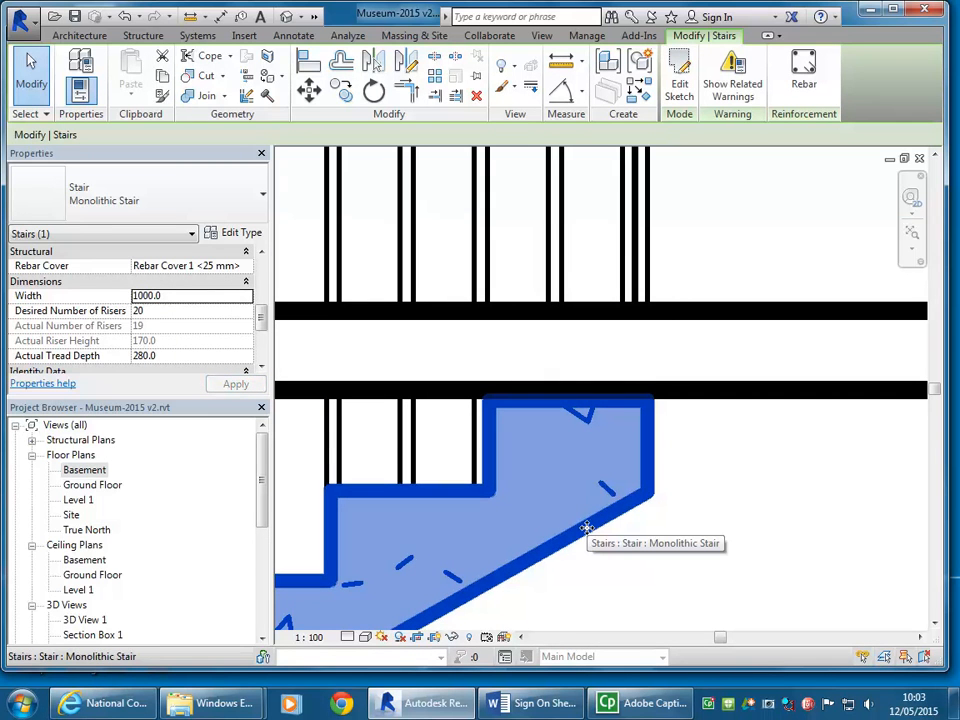
Step: Duplicate the ground floor slab's type Generic 150mm as Generic 200mm
left_click(707, 397)
scroll(718, 402, "down", 1)
middle_click_drag(718, 402, 643, 394)
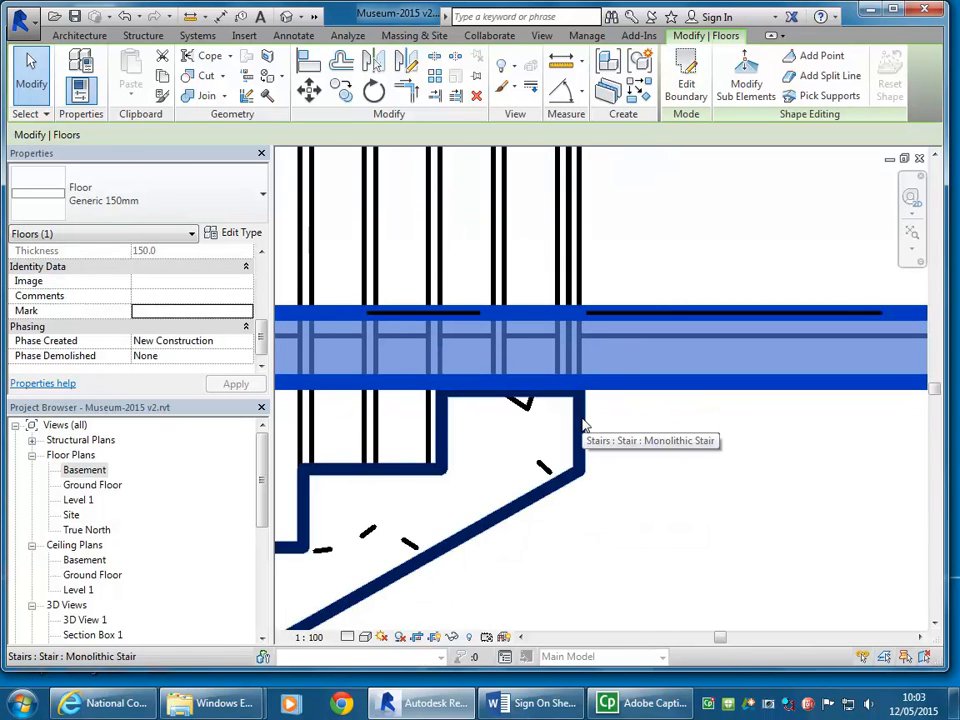
left_click(227, 234)
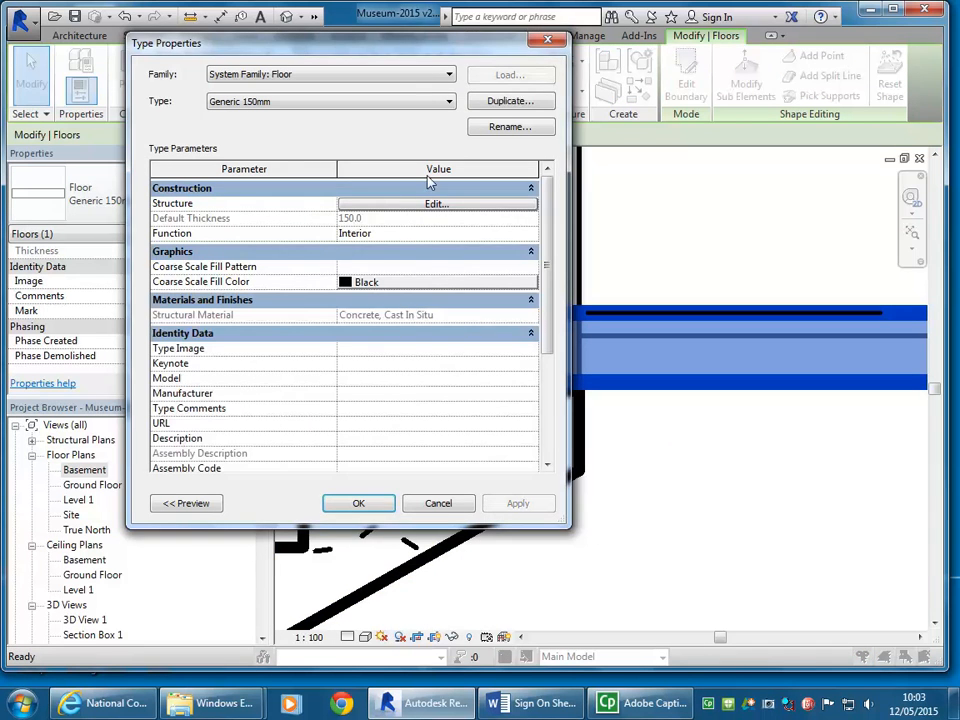
left_click(506, 101)
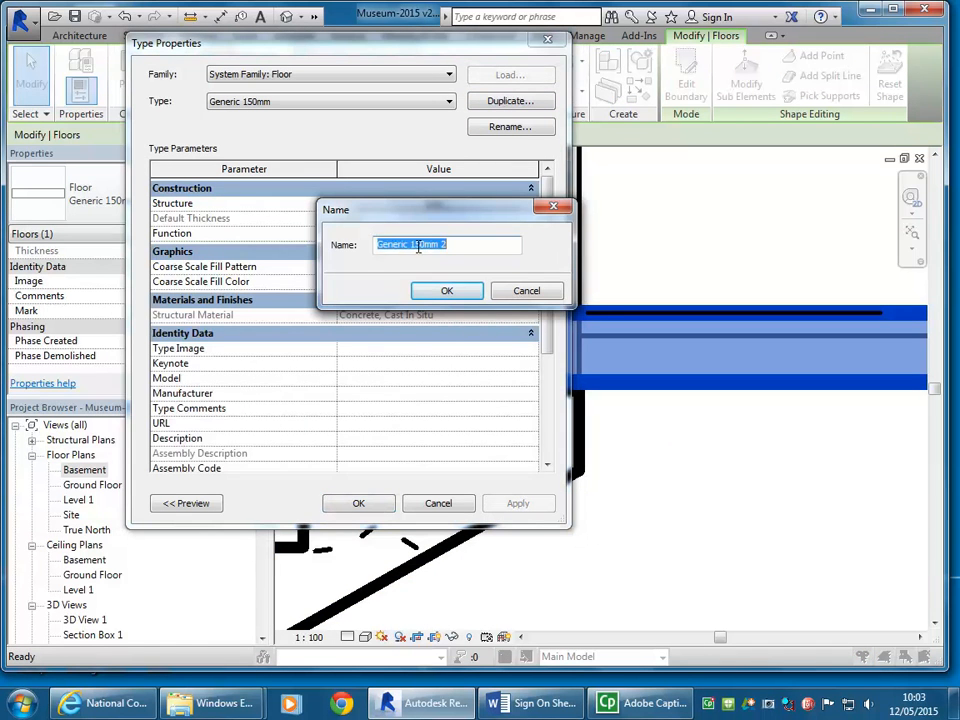
left_click_drag(410, 246, 421, 244)
type("20")
key("BackSpace")
key("BackSpace")
left_click(445, 290)
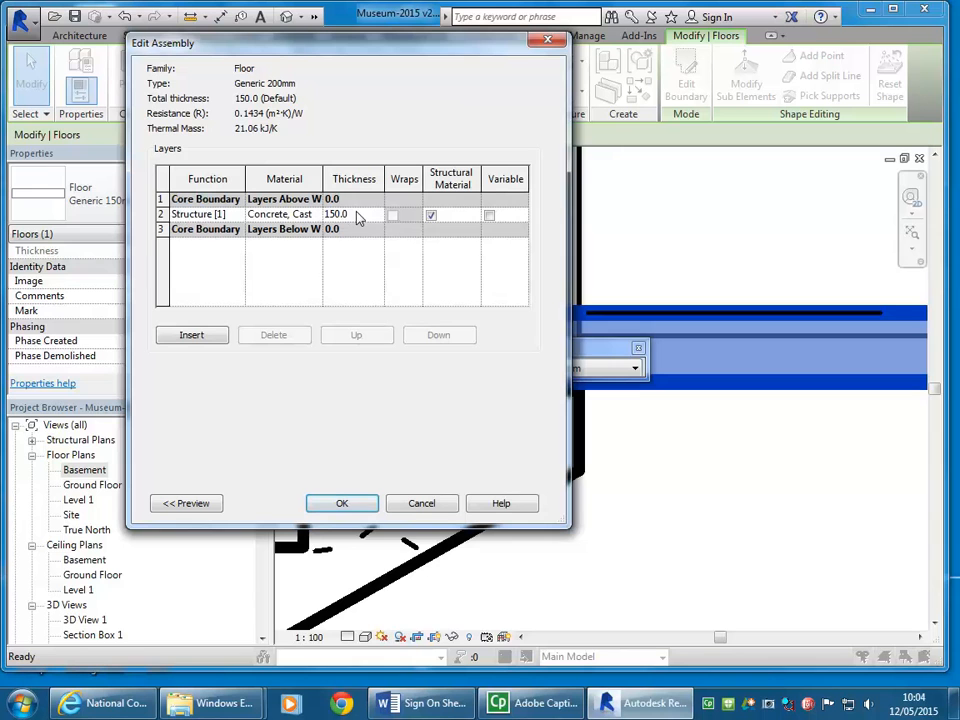
Step: Set the concrete structure layer of the Generic 200mm floor type to 200 mm thick and apply the type to the slab
left_click(360, 214)
type("200")
left_click(341, 503)
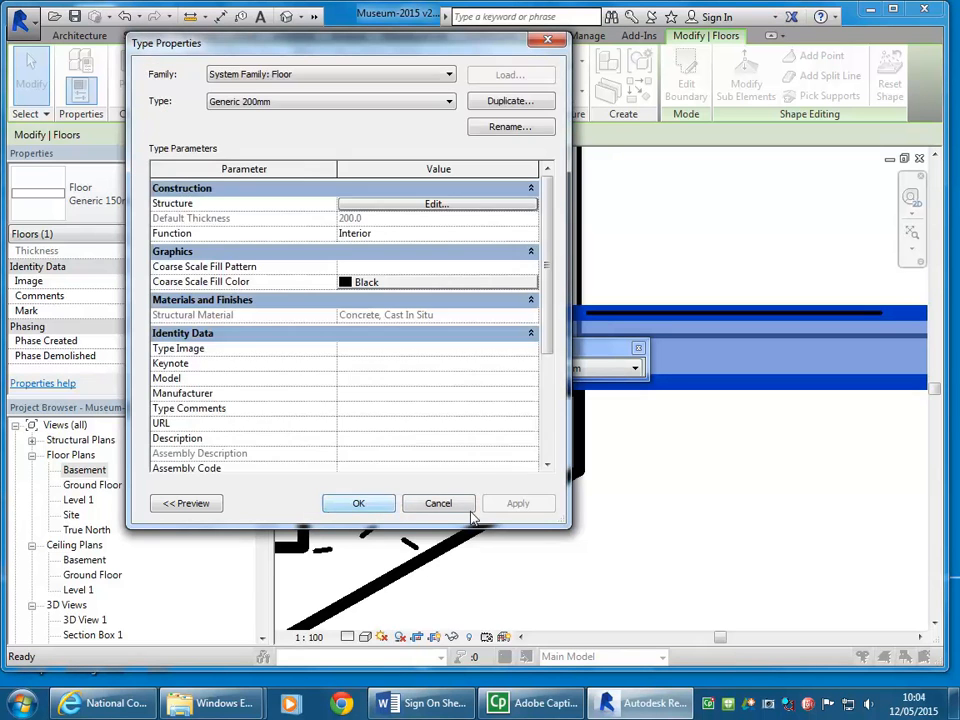
left_click(360, 502)
left_click(622, 517)
middle_click_drag(650, 513, 617, 541)
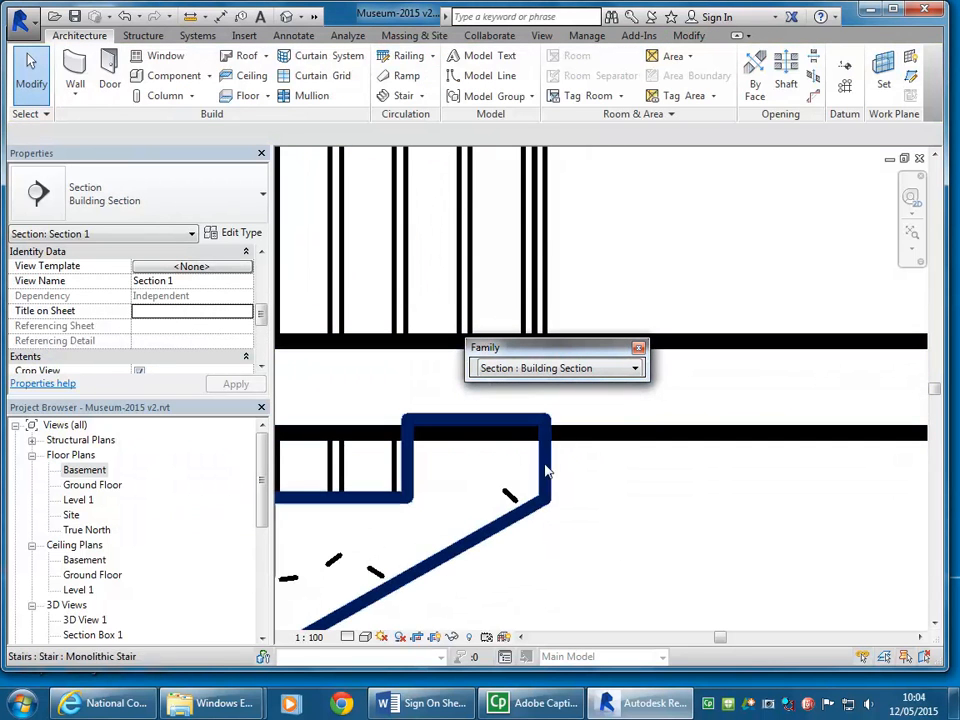
Step: Delete the monolithic stair with its railings between the basement and the ground floor
left_click(603, 437)
left_click(611, 534)
scroll(612, 287, "down", 8)
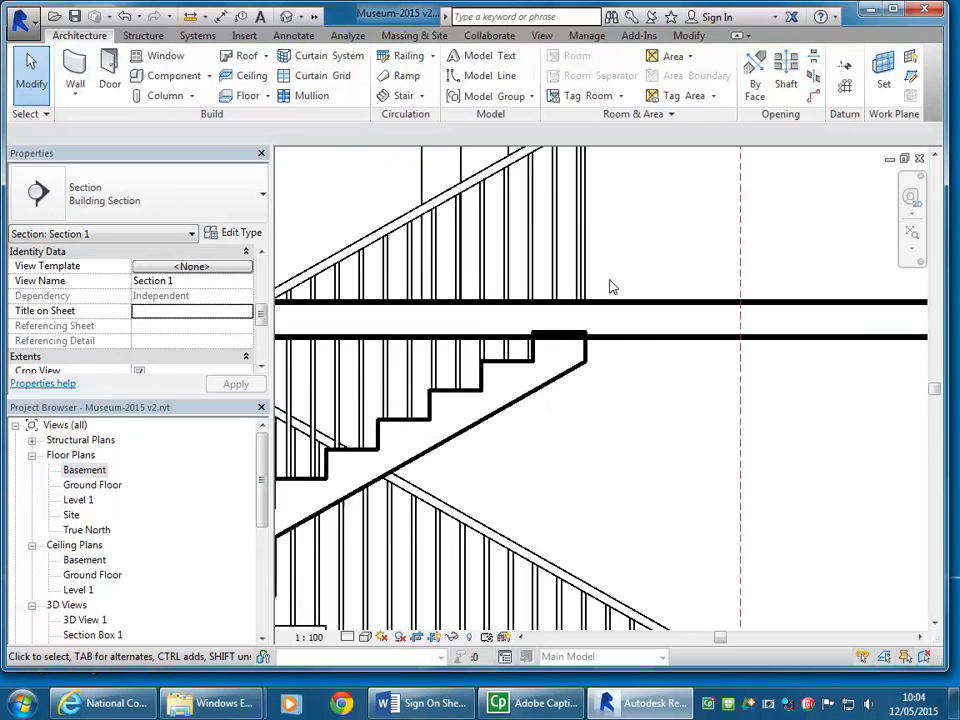
scroll(587, 383, "up", 3)
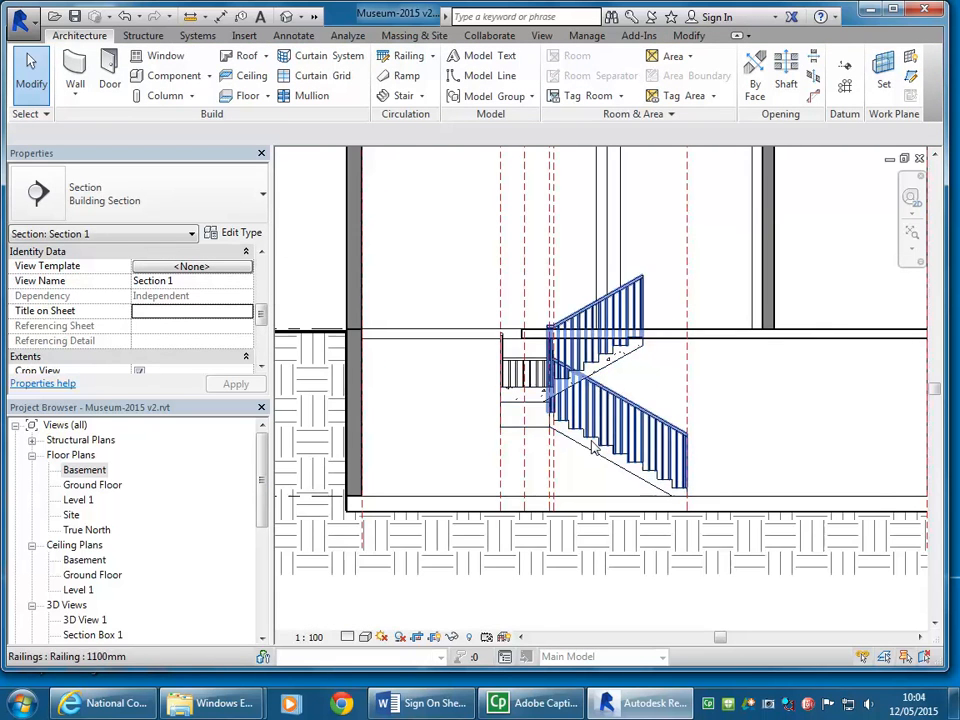
left_click(580, 447)
key("Delete")
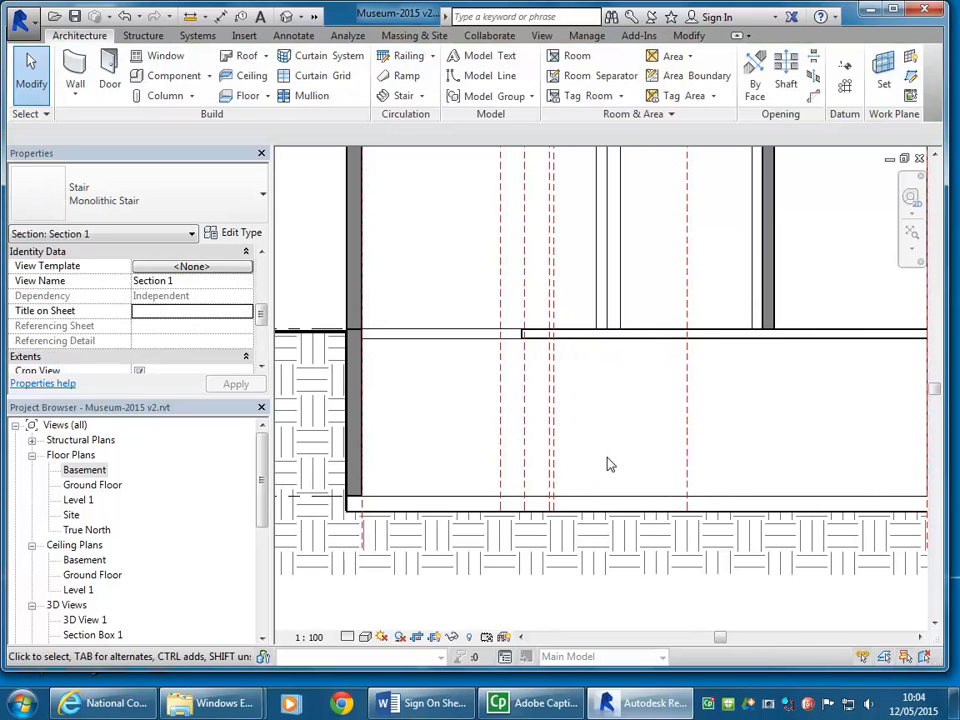
Step: Open the Basement floor plan, delete the old stair layout reference planes inside the room and dismiss the save reminder
double_click(80, 469)
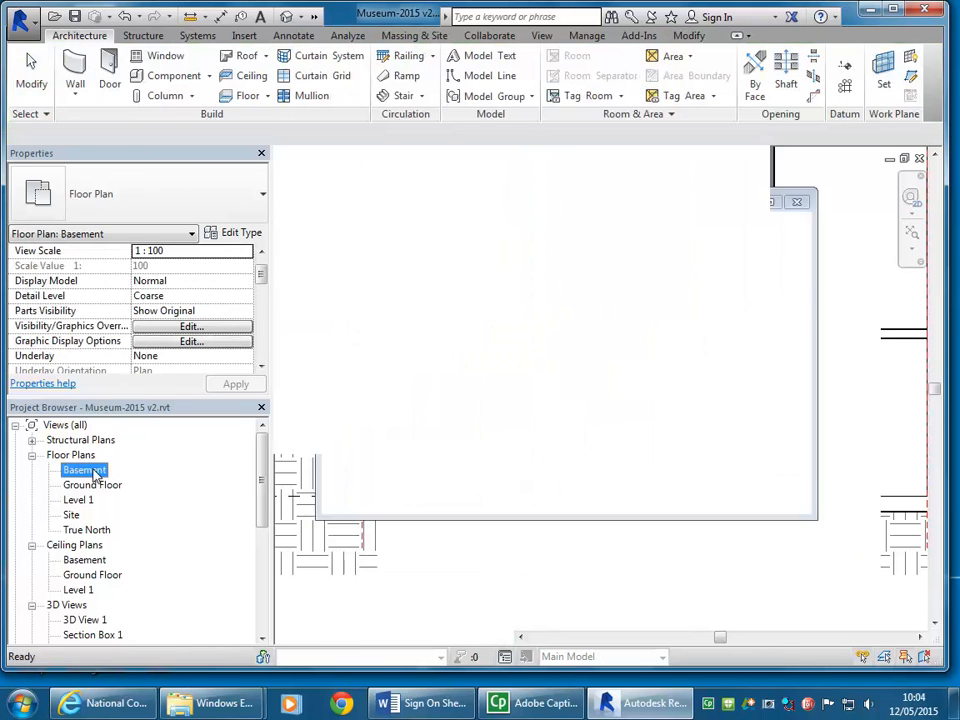
scroll(603, 340, "up", 5)
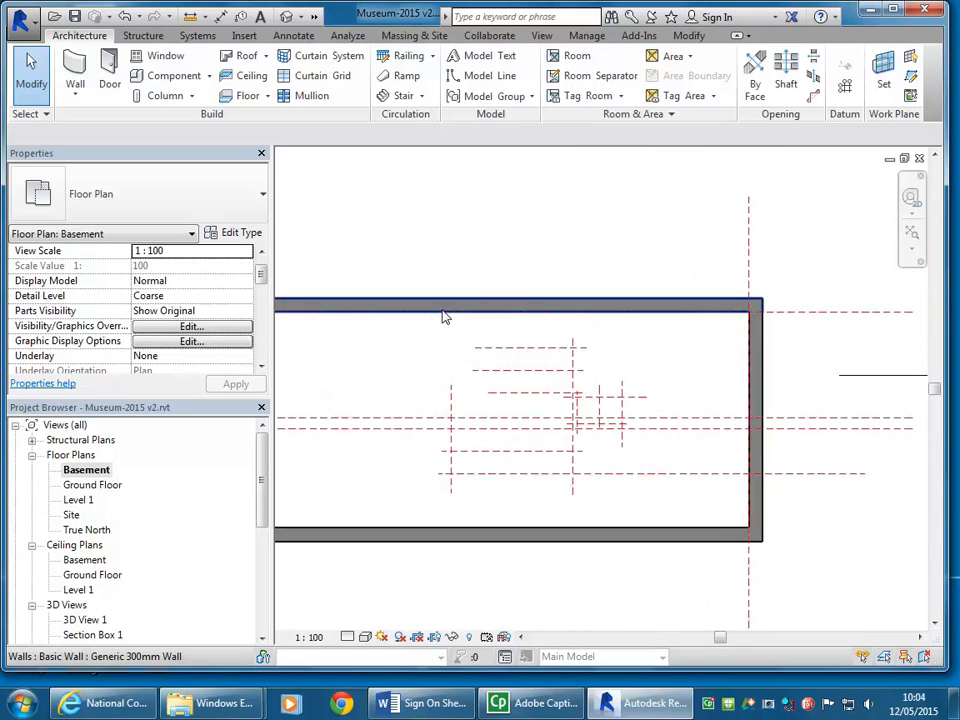
left_click_drag(636, 472, 673, 508)
key("Delete")
scroll(541, 381, "down", 3)
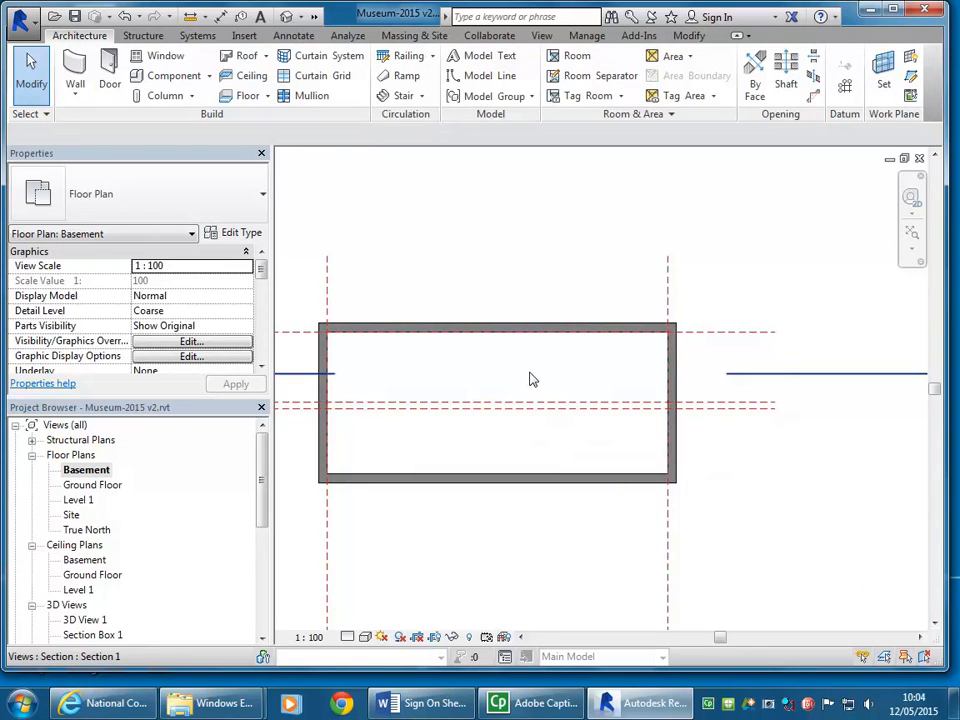
scroll(600, 378, "up", 2)
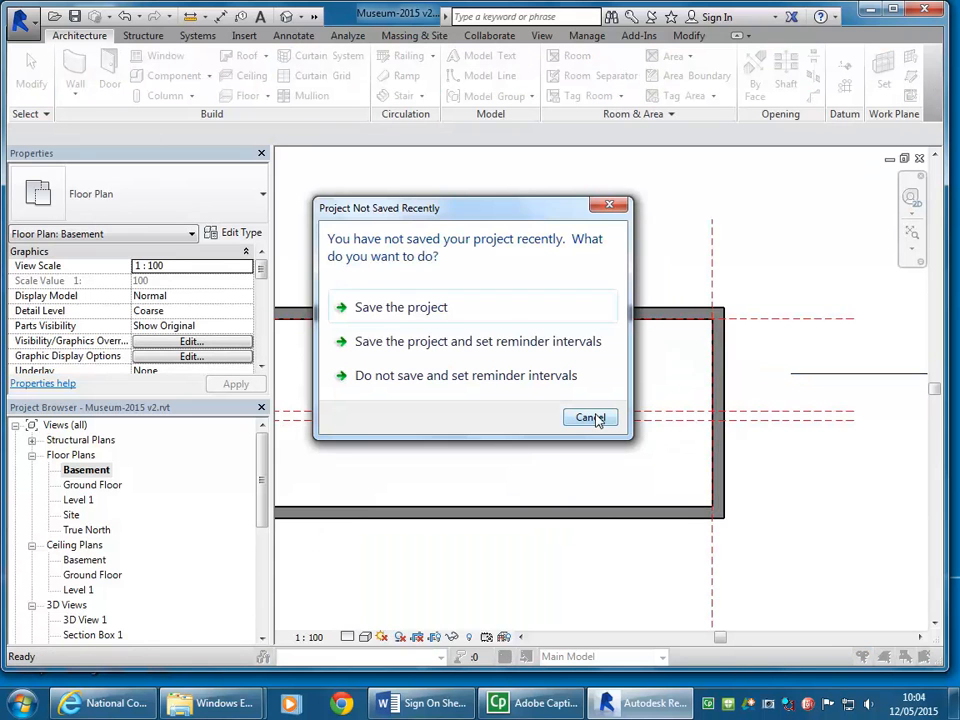
left_click(590, 418)
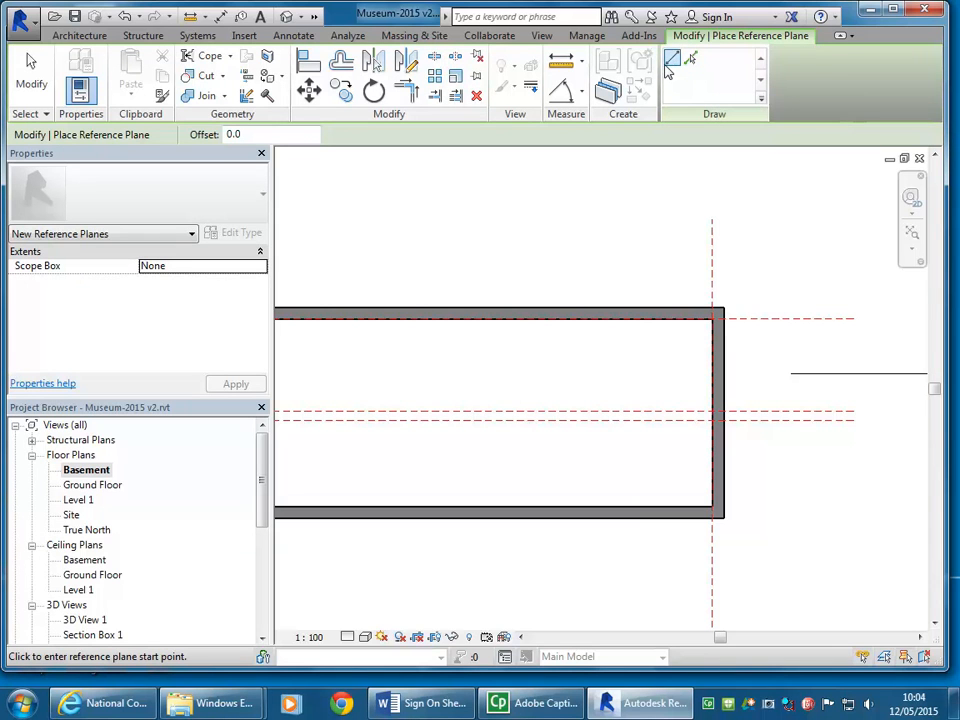
left_click(63, 34)
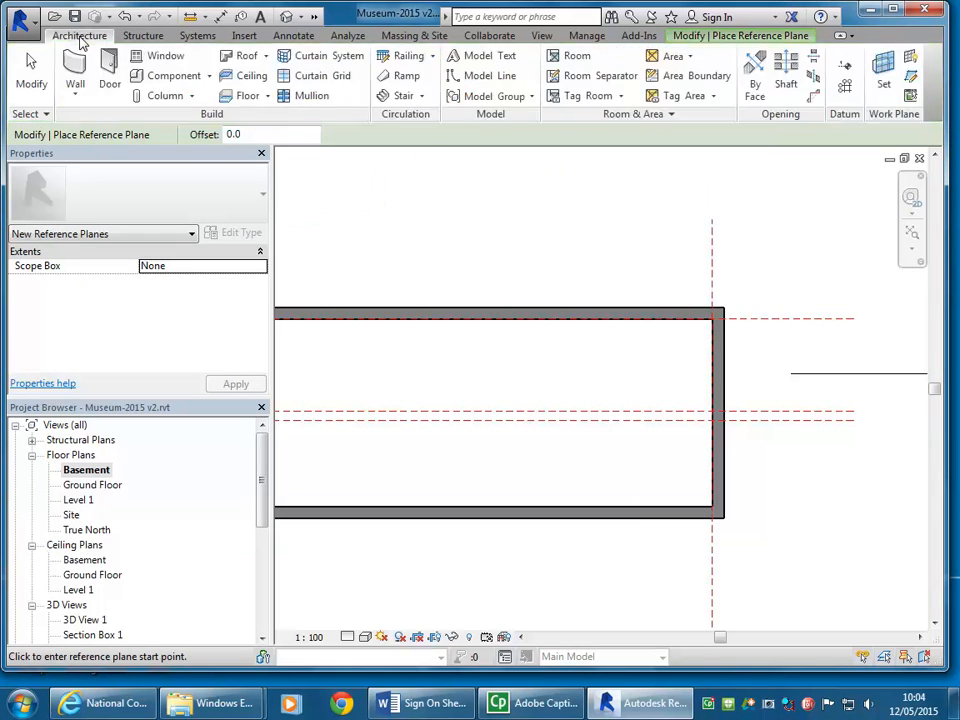
left_click(293, 37)
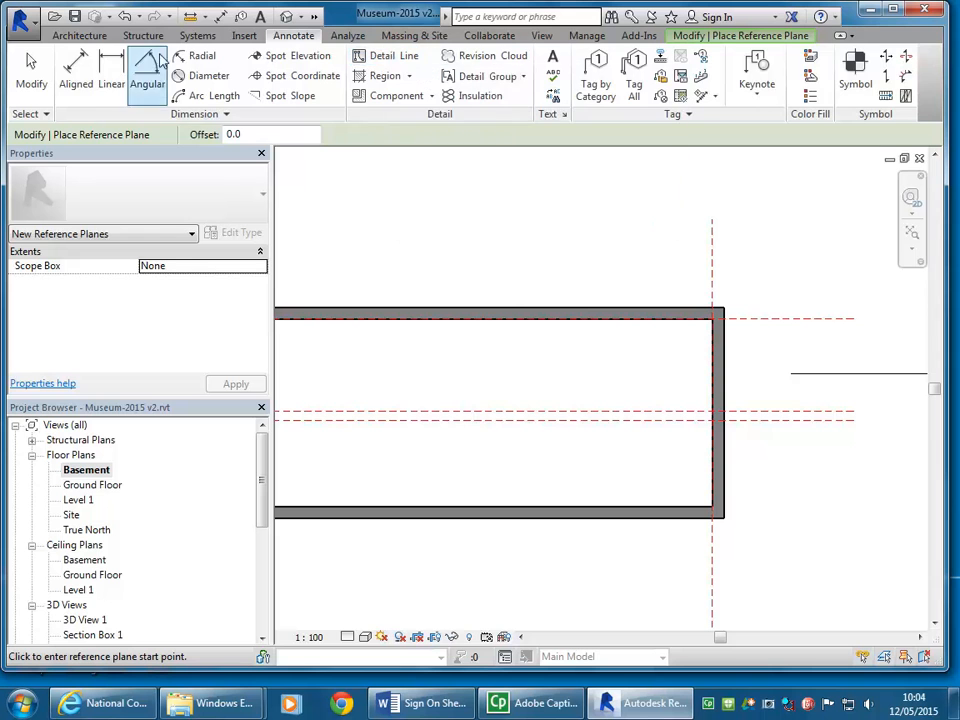
left_click(79, 35)
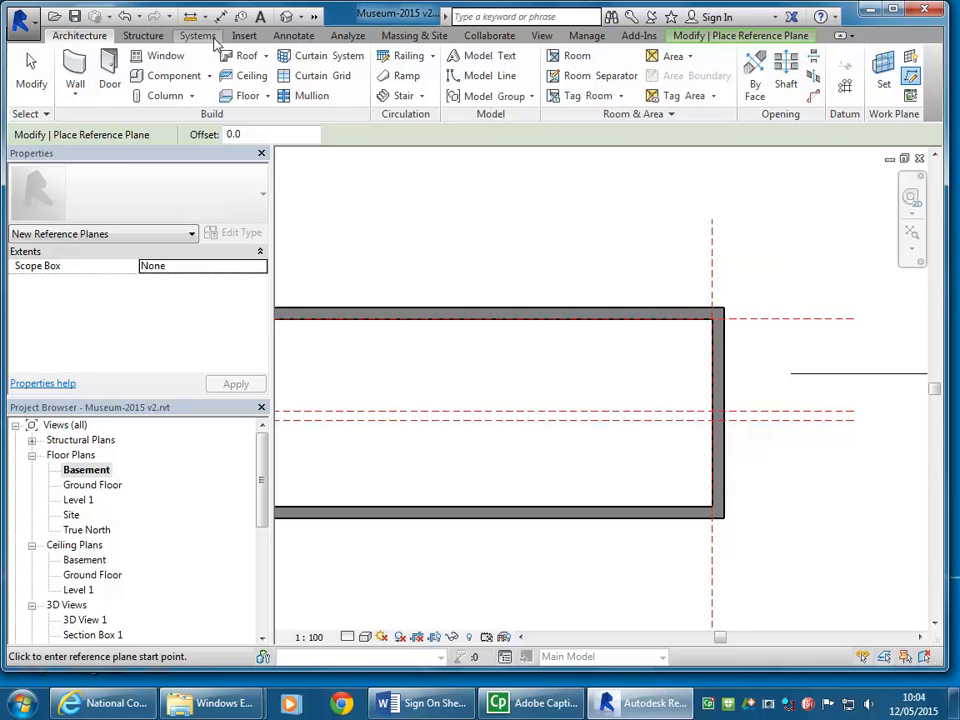
left_click(290, 38)
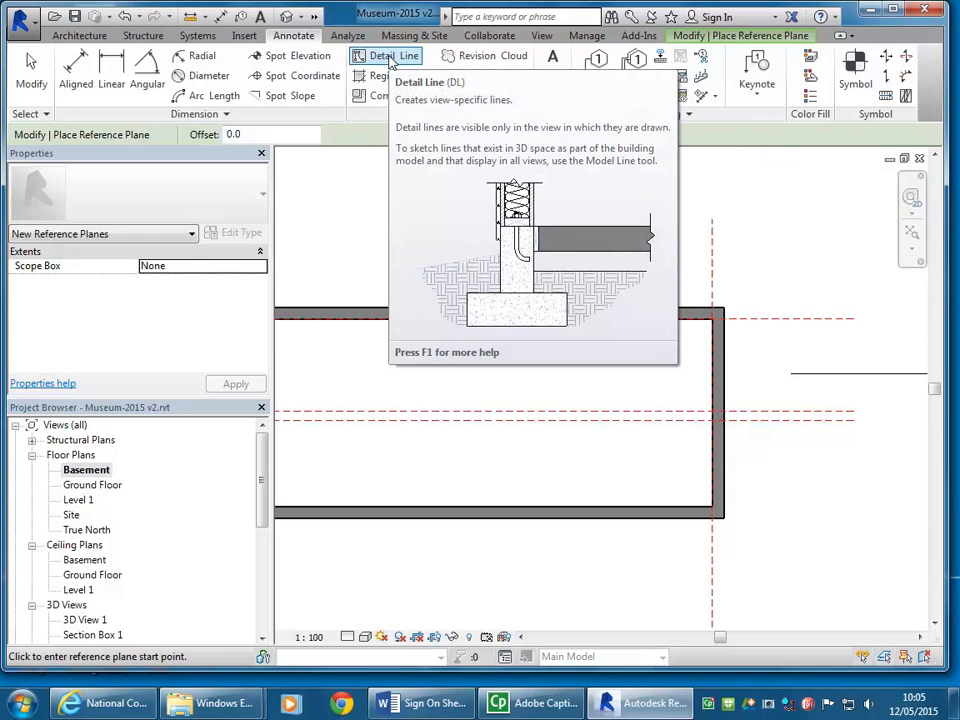
scroll(460, 373, "up", 3)
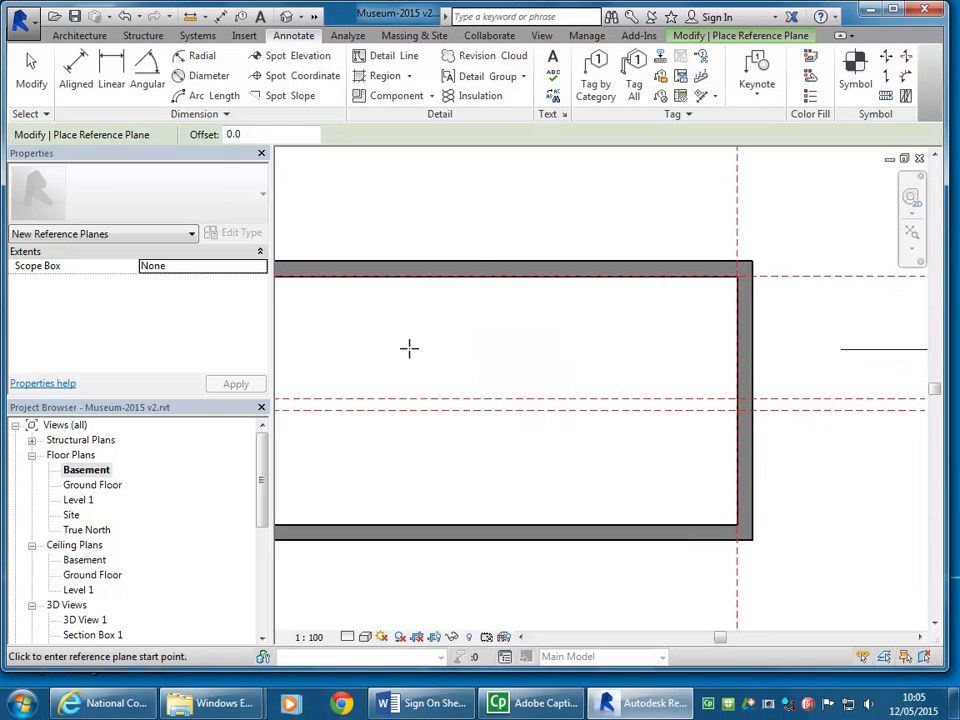
Step: Draw a trial horizontal detail line in the Thin Lines style below the two long reference planes and undo it
left_click(386, 62)
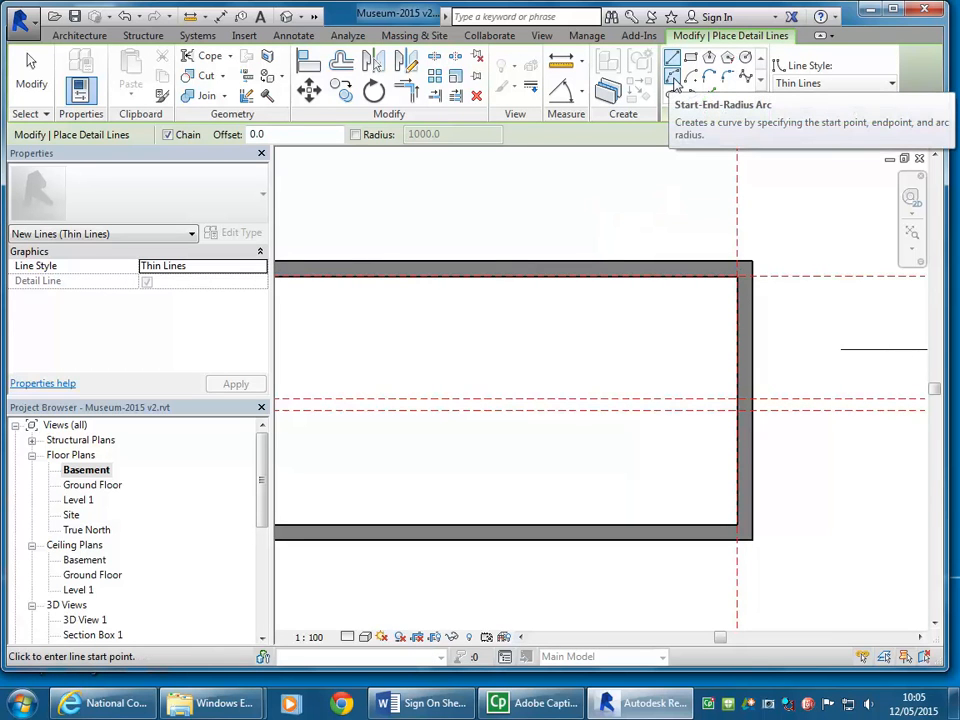
left_click(672, 83)
scroll(574, 422, "down", 2)
middle_click_drag(574, 422, 690, 416)
scroll(715, 385, "up", 2)
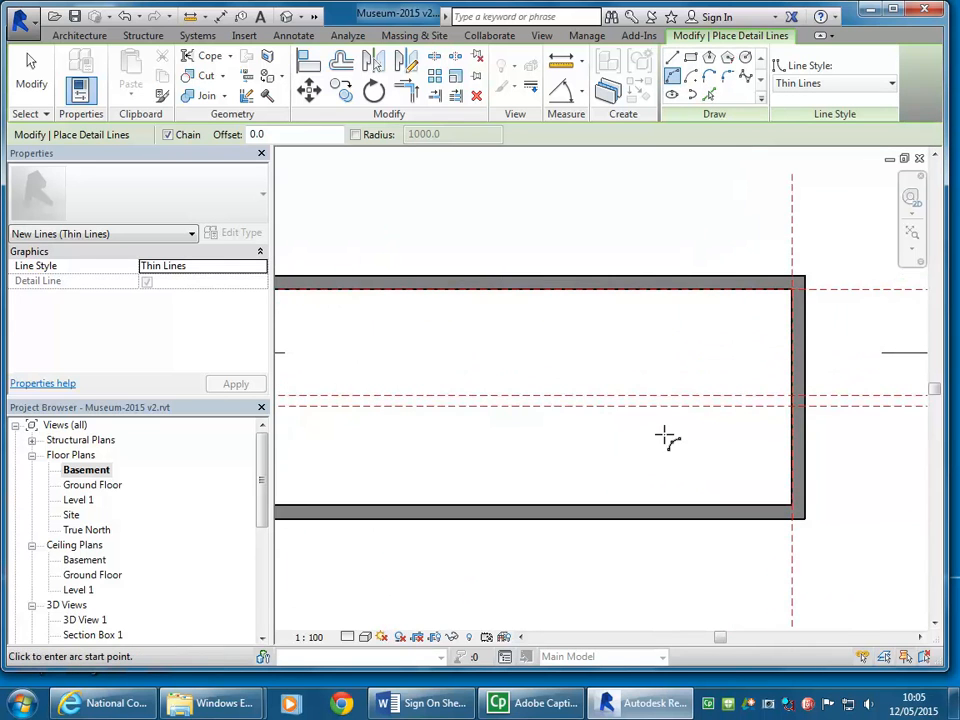
middle_click_drag(592, 461, 503, 465)
scroll(531, 465, "up", 1)
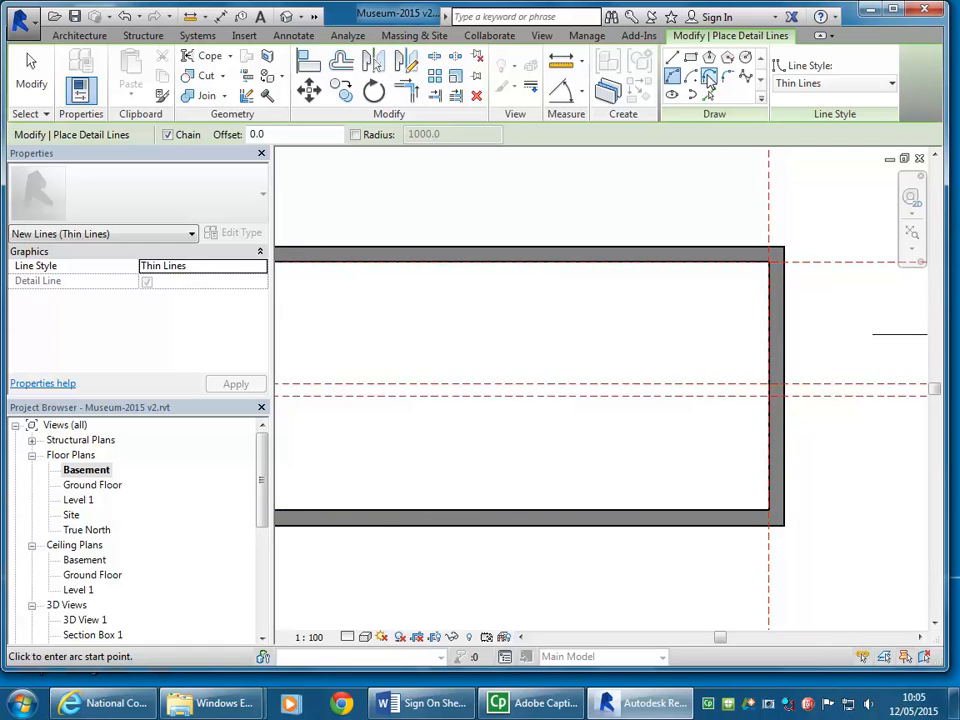
left_click(674, 62)
scroll(520, 454, "up", 3)
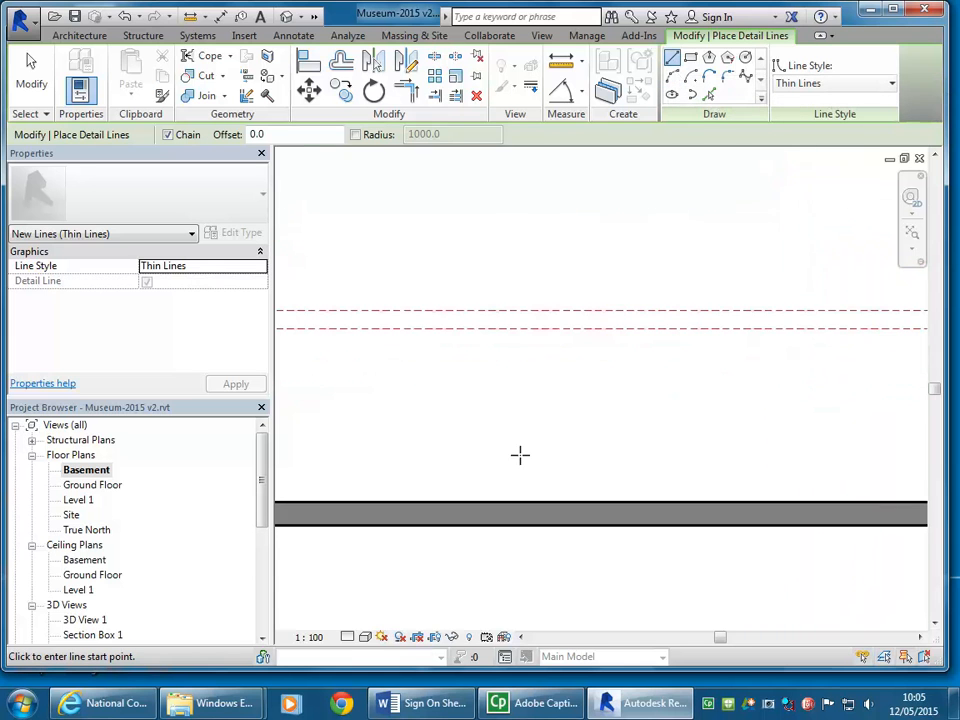
left_click(412, 409)
left_click(608, 408)
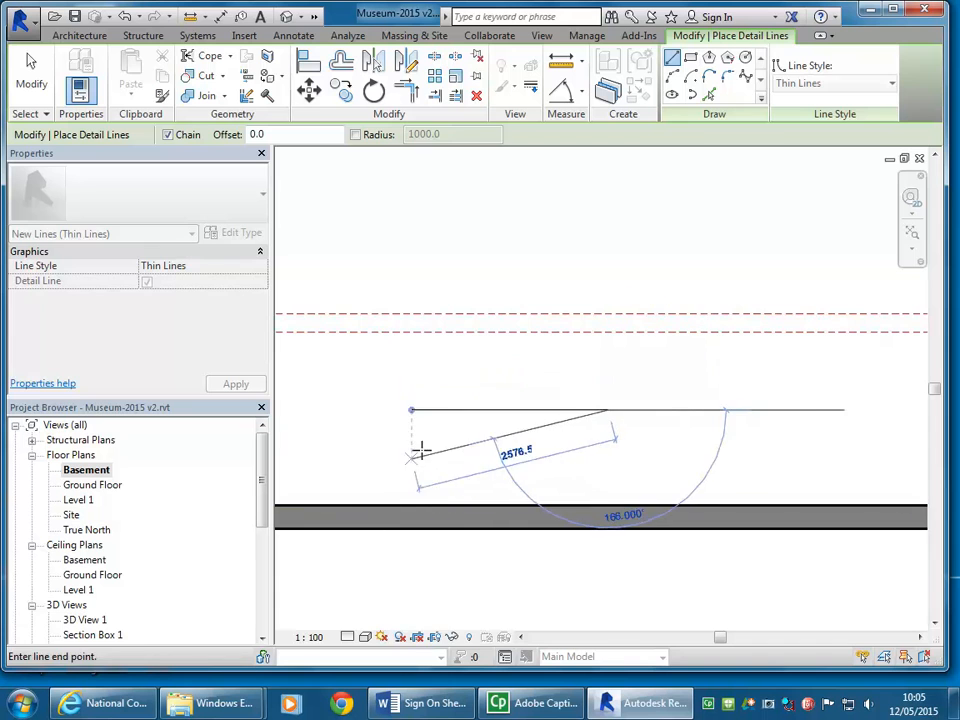
right_click(410, 386)
left_click(452, 400)
right_click(467, 403)
left_click(508, 412)
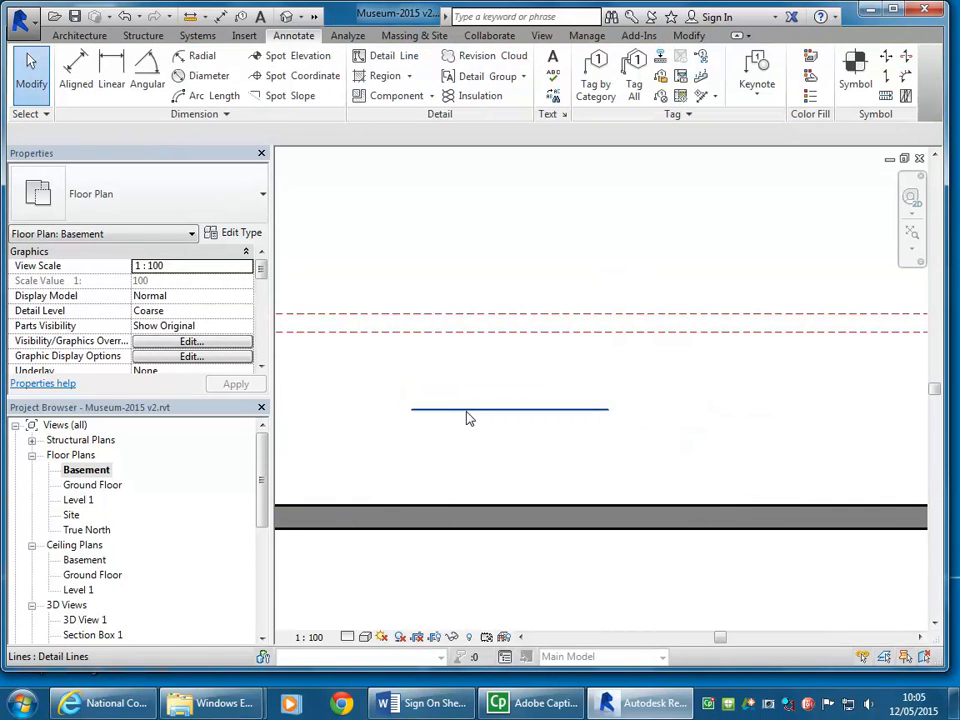
left_click(124, 17)
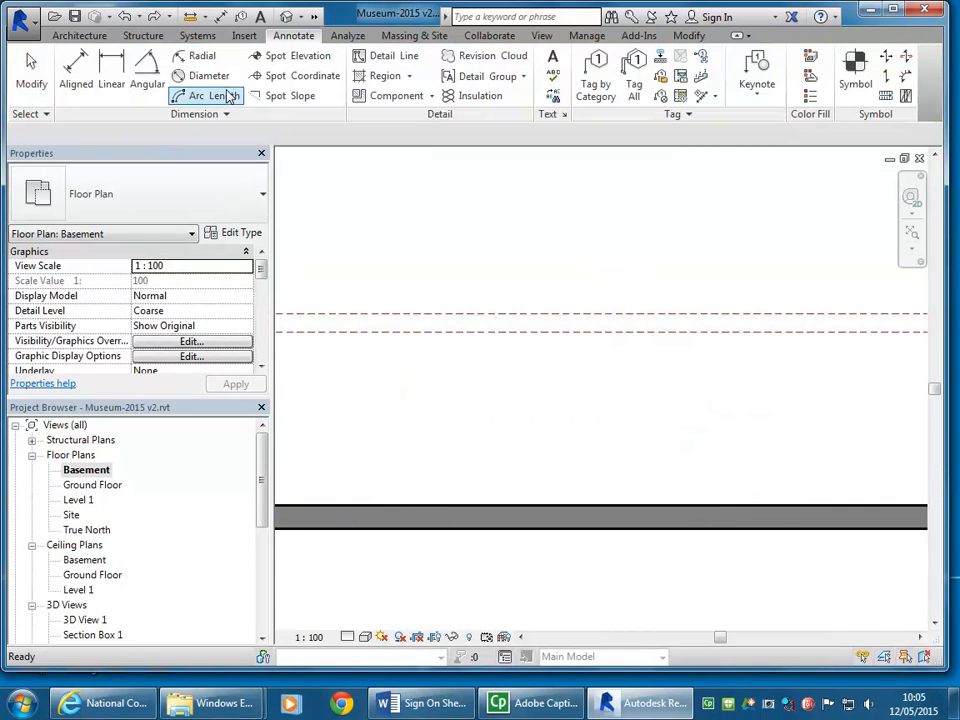
Step: Start a new detail line and set its line style to Dash - 0.1 pen
left_click(393, 56)
left_click(826, 85)
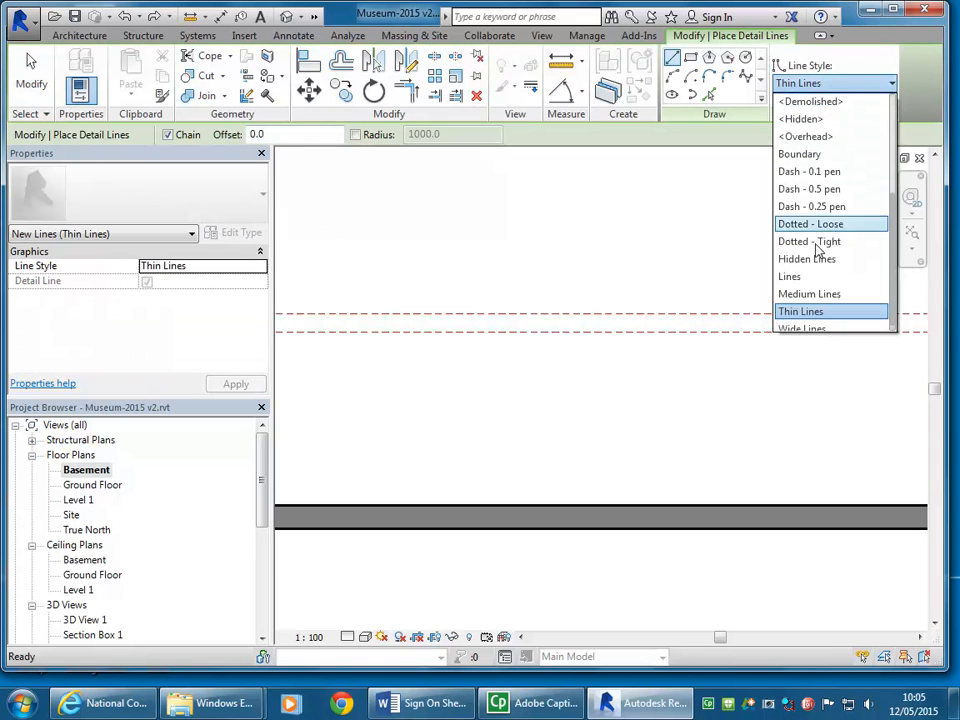
left_click(821, 172)
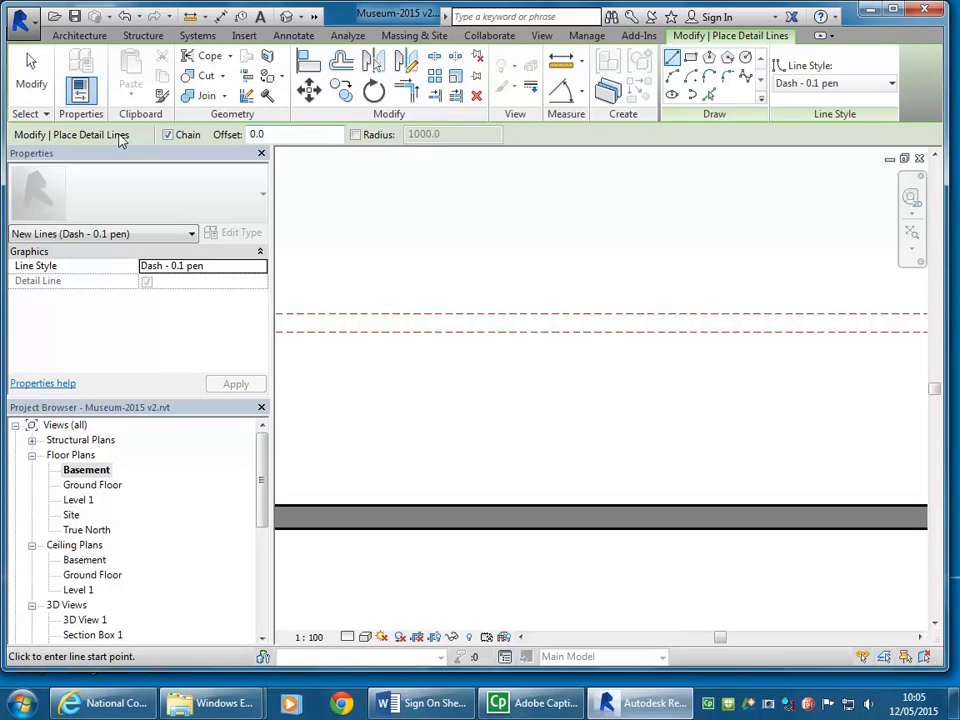
left_click(806, 82)
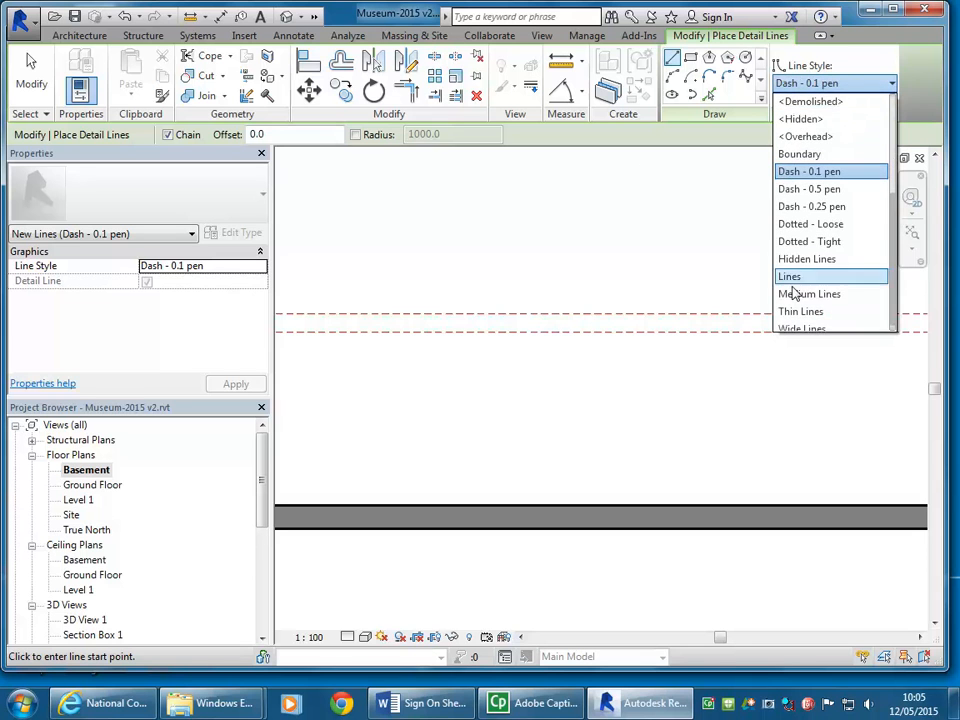
scroll(799, 218, "up", 2)
scroll(795, 118, "up", 2)
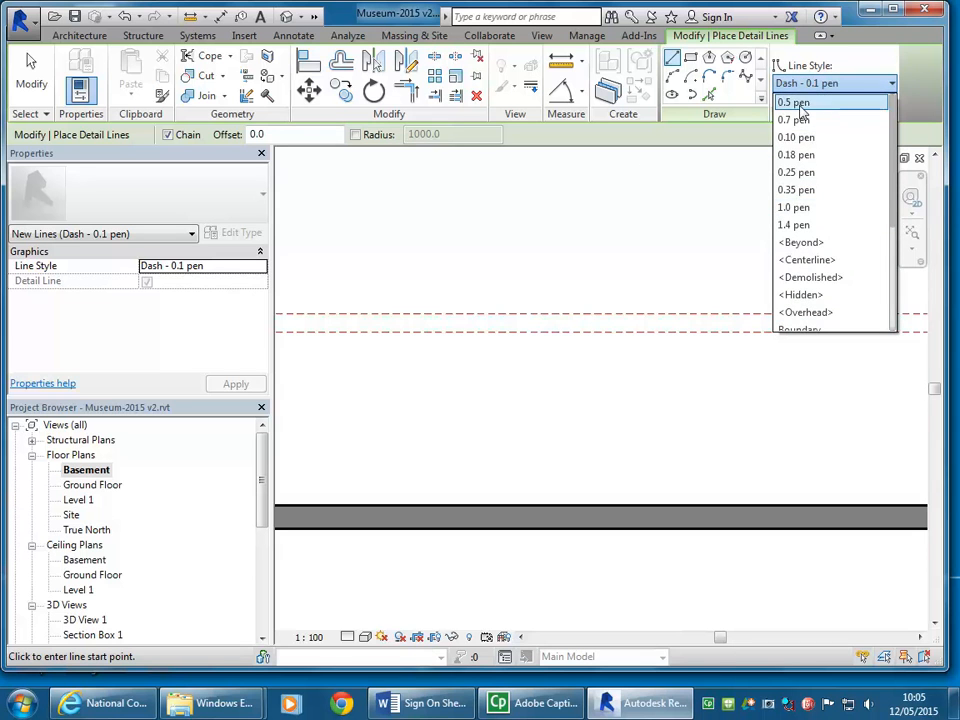
scroll(803, 197, "down", 4)
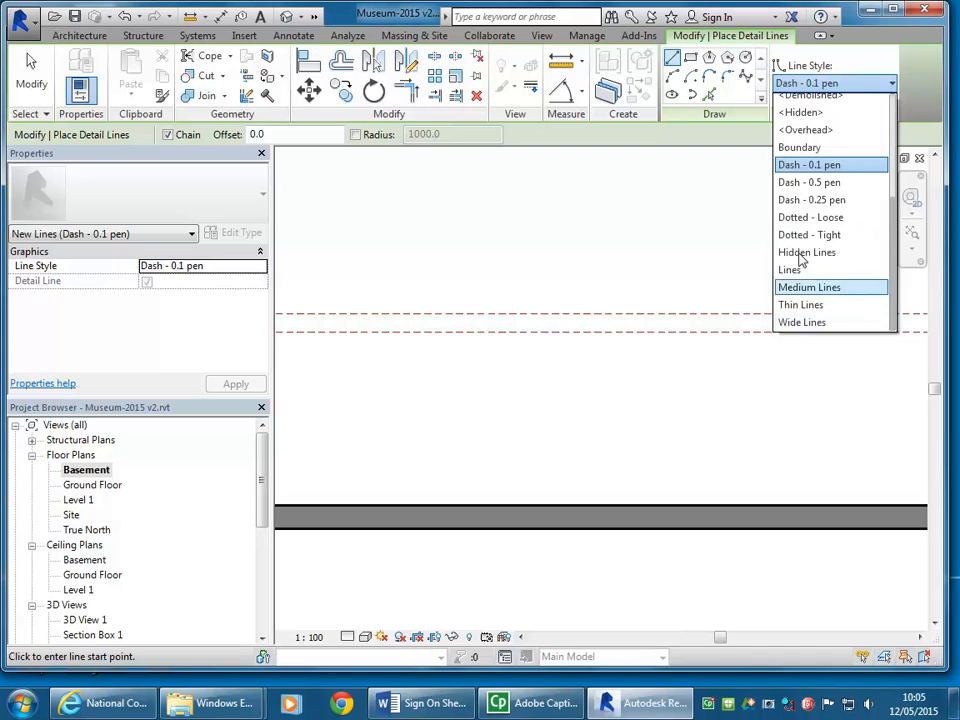
left_click(816, 166)
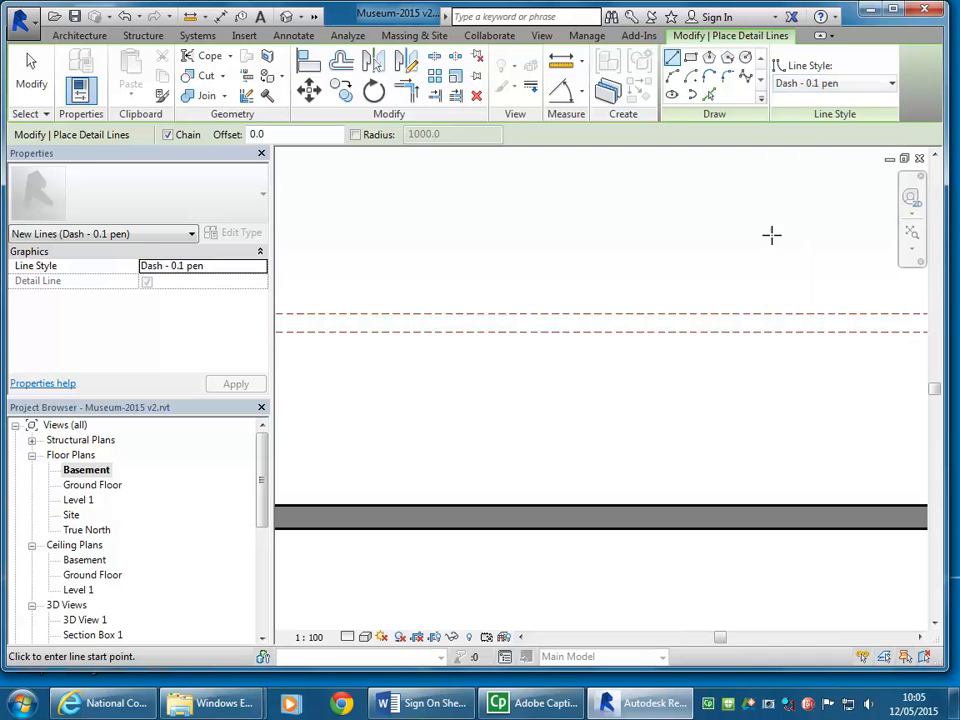
Step: Draw a horizontal dashed detail line about 3500 mm long between the lower long reference plane and the lower basement wall
left_click(457, 391)
left_click(729, 390)
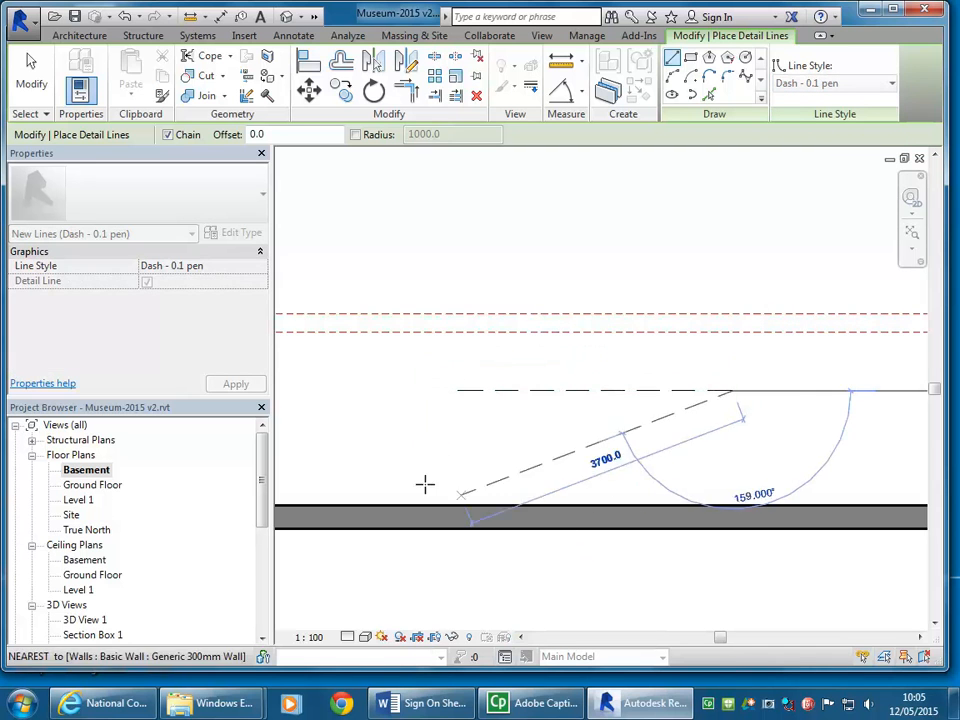
right_click(410, 423)
left_click(455, 437)
right_click(459, 434)
left_click(497, 441)
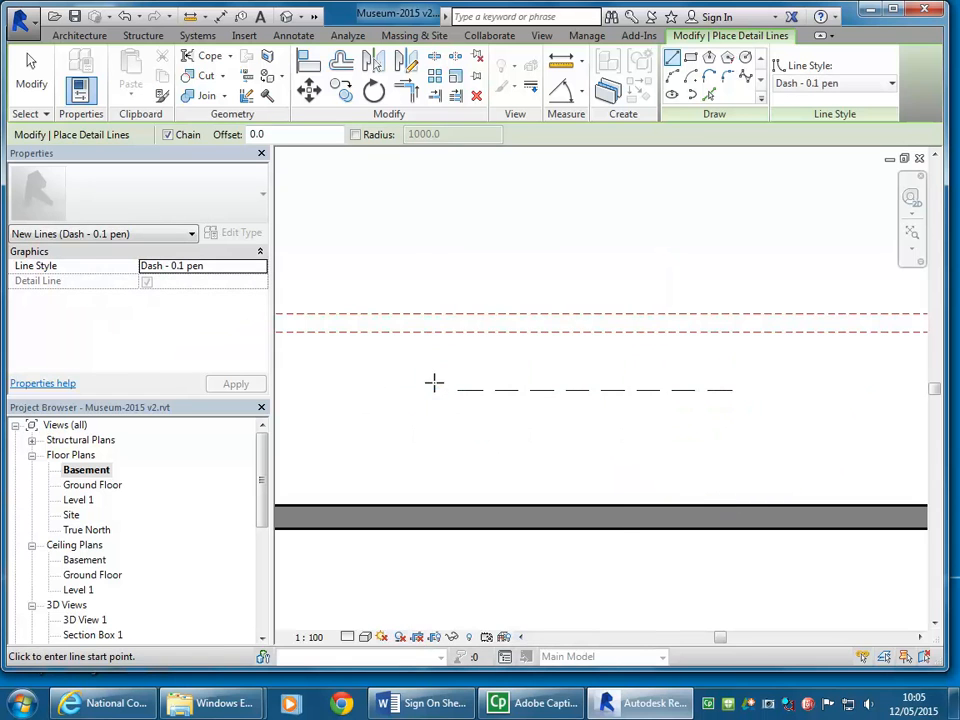
right_click(417, 336)
left_click(463, 350)
Step: Set the dashed detail line's distance from the lower wall's inner face to 1000 mm
left_click(491, 391)
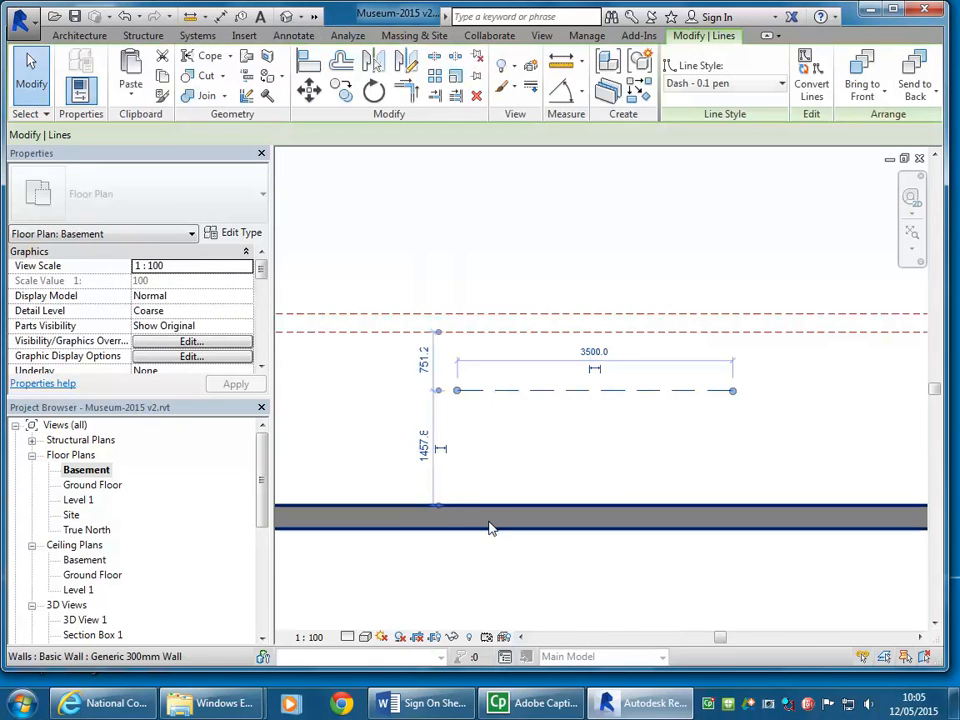
left_click(431, 447)
type("1000")
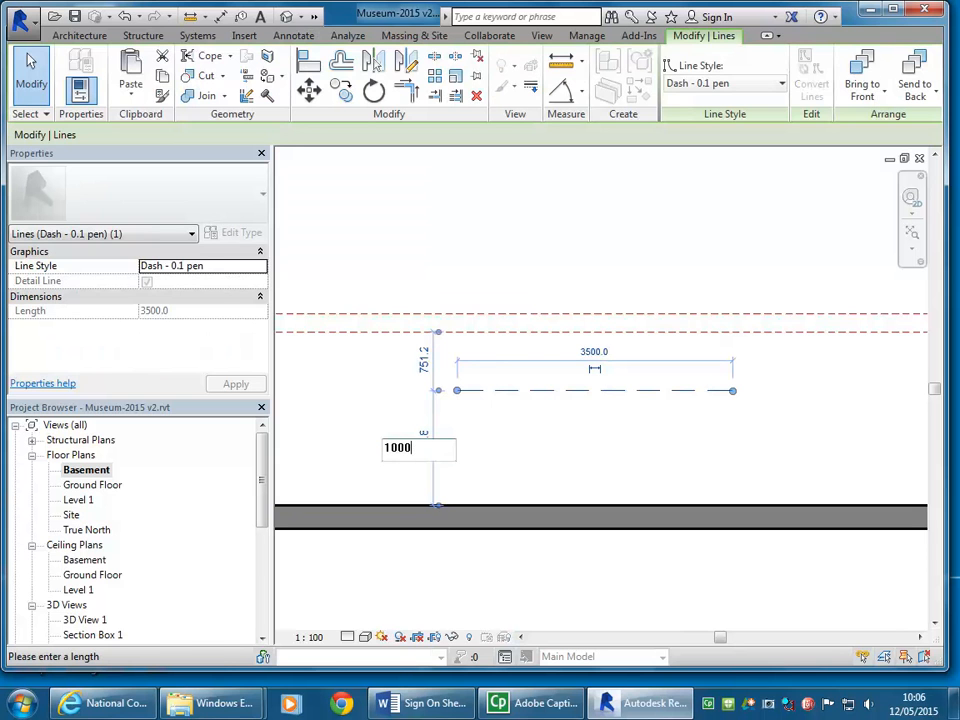
key("Return")
left_click(548, 378)
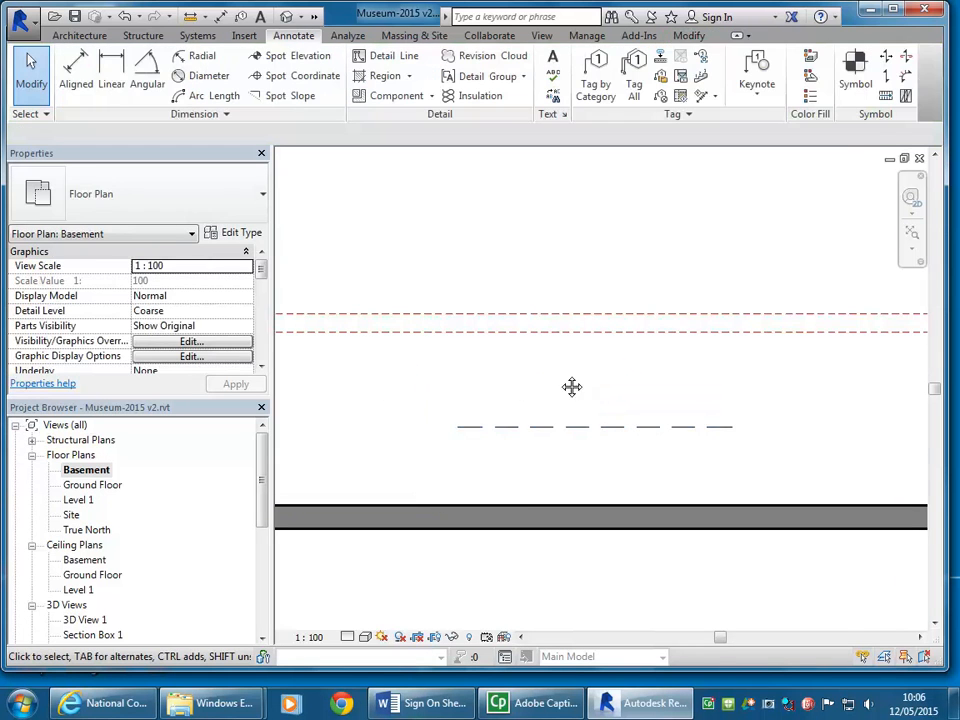
Step: Start another detail line in the Dash - 0.1 pen style near the first dashed line
scroll(440, 420, "up", 3)
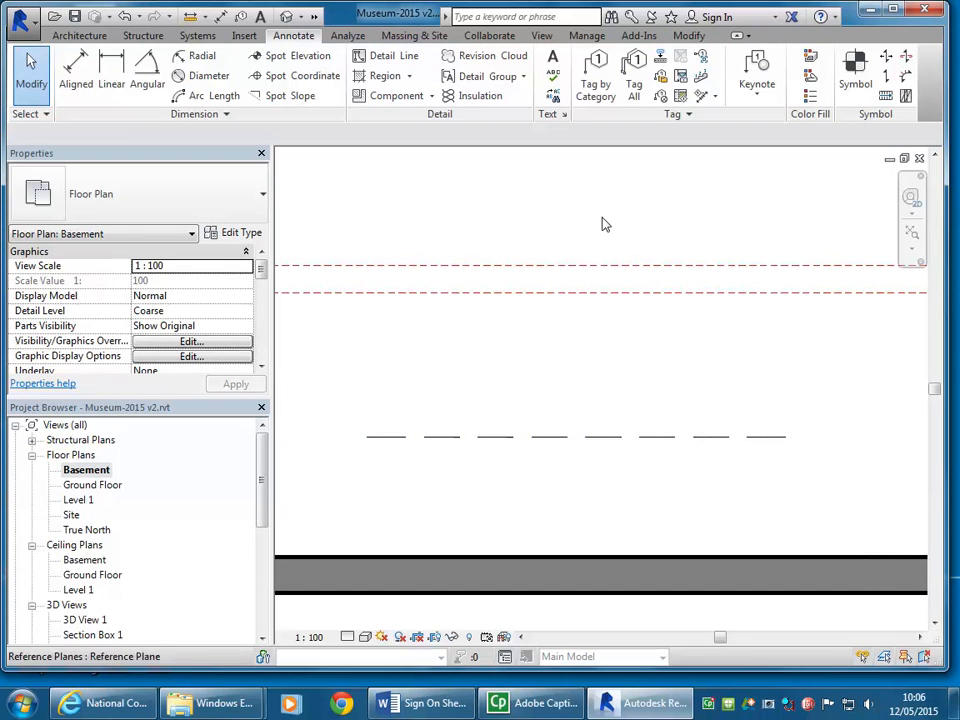
left_click(390, 56)
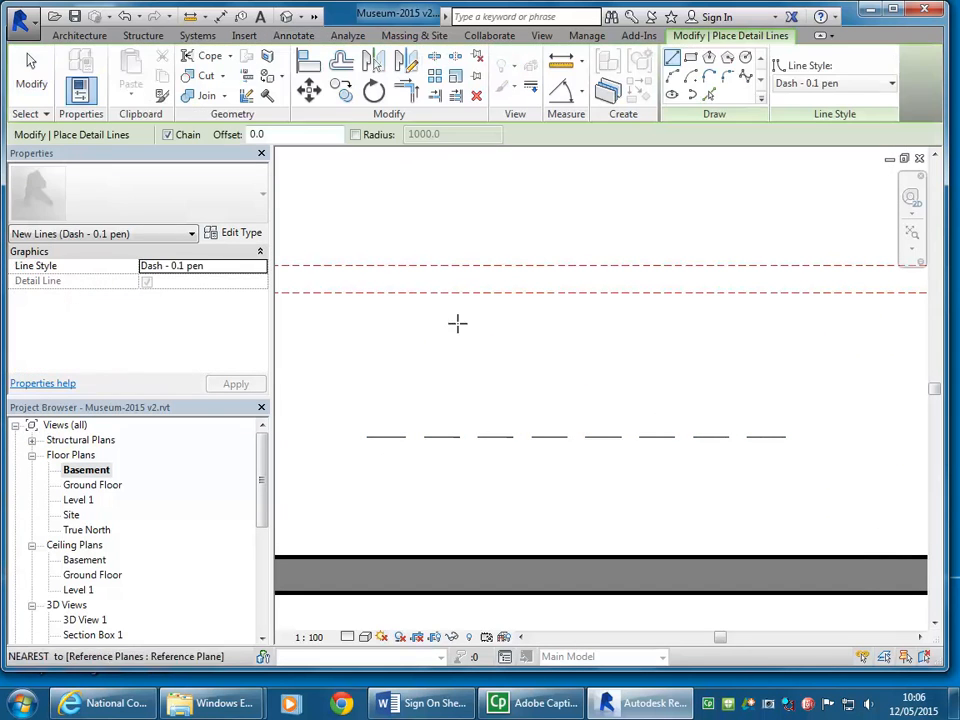
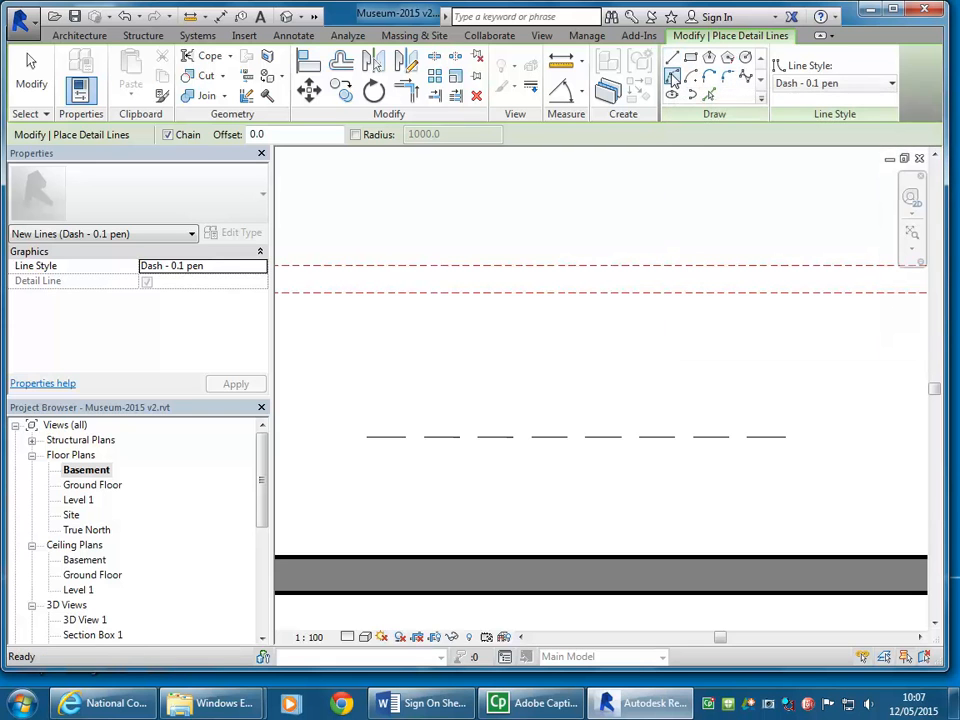
Step: Draw a start-end-radius dashed arc from the horizontal dashed line to the lower long reference plane, with a radius of about 4061 mm
left_click(672, 78)
scroll(478, 383, "down", 2)
middle_click_drag(467, 394, 418, 426)
scroll(508, 424, "up", 1)
scroll(506, 423, "down", 1)
middle_click_drag(506, 423, 482, 439)
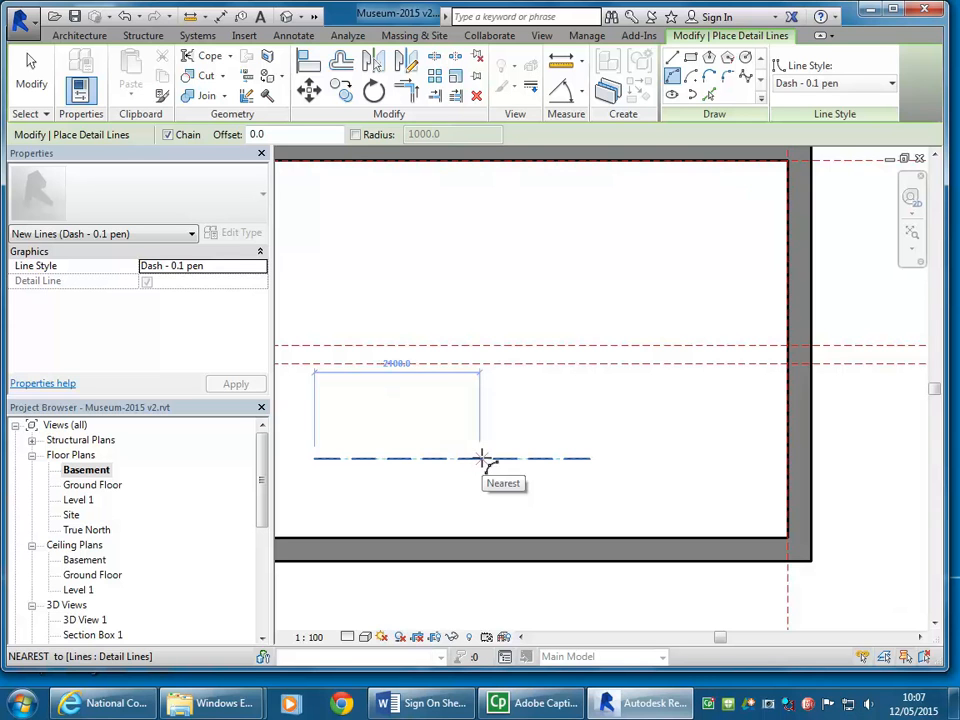
left_click(483, 458)
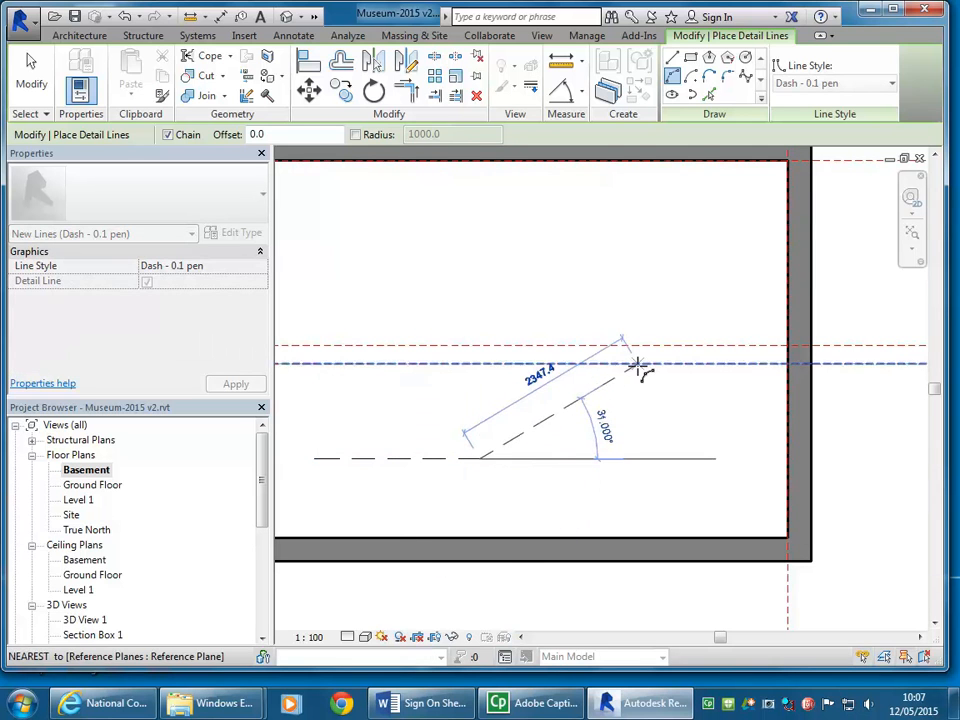
left_click(718, 362)
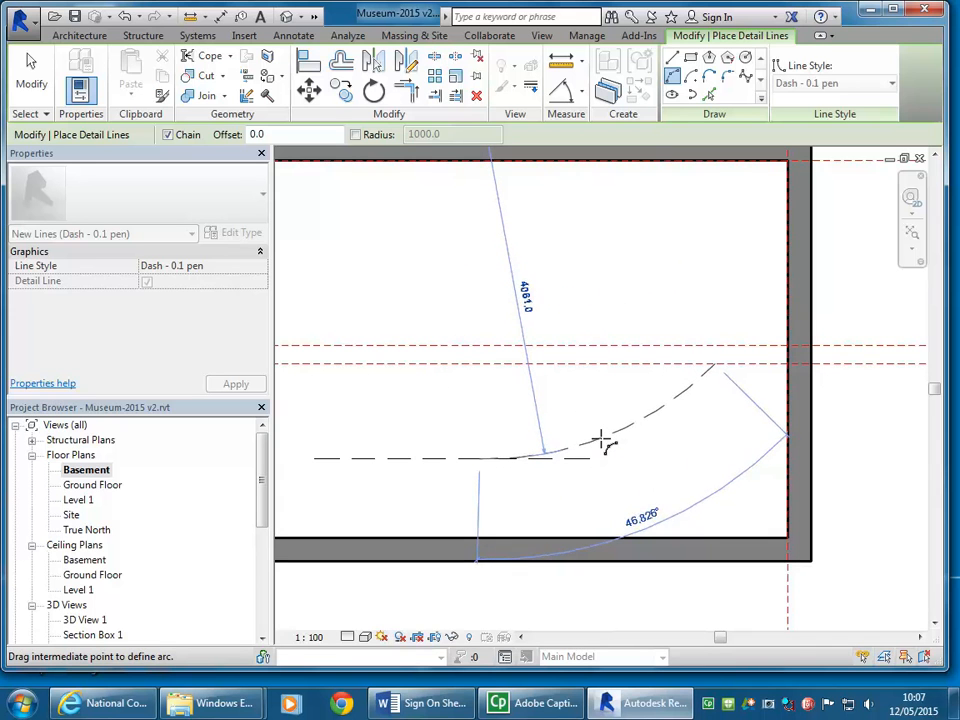
left_click(601, 437)
right_click(521, 272)
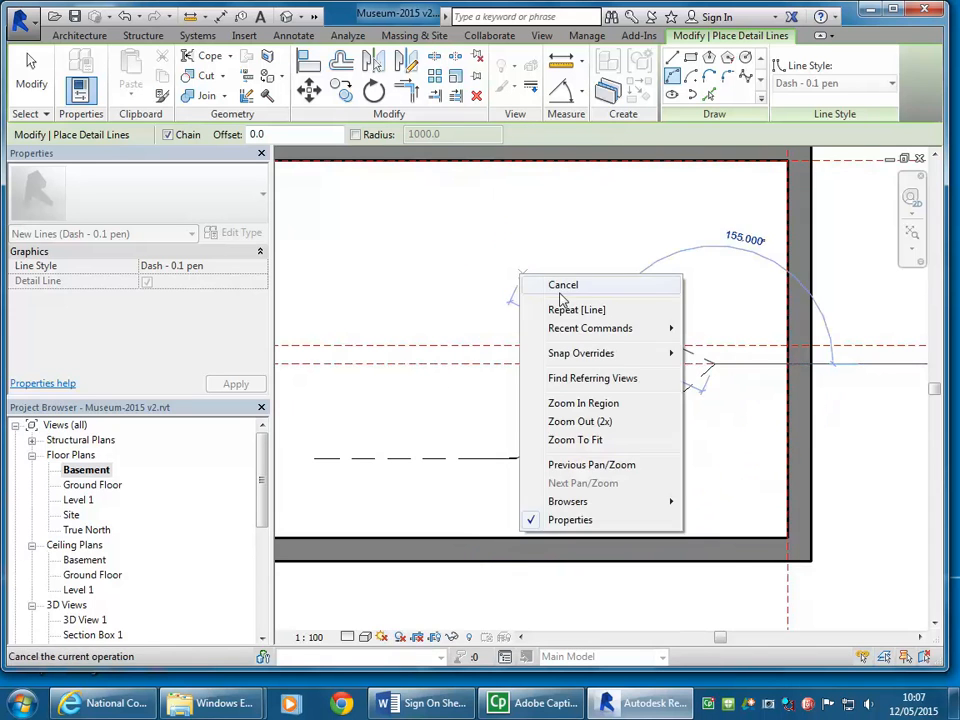
right_click(574, 308)
left_click(591, 323)
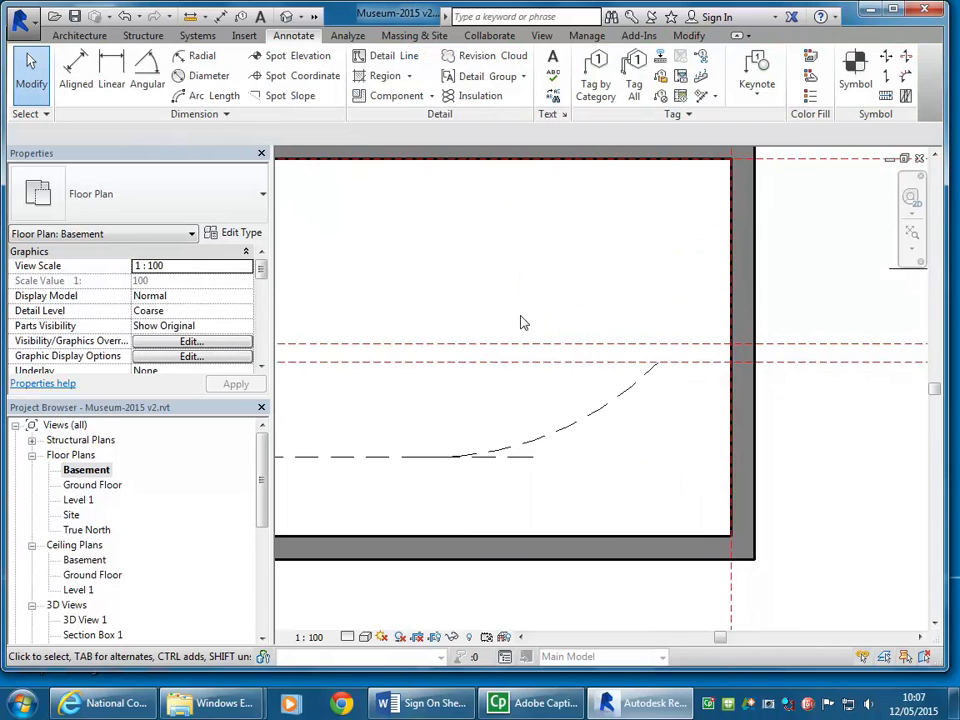
middle_click_drag(531, 305, 490, 306)
scroll(556, 302, "up", 1)
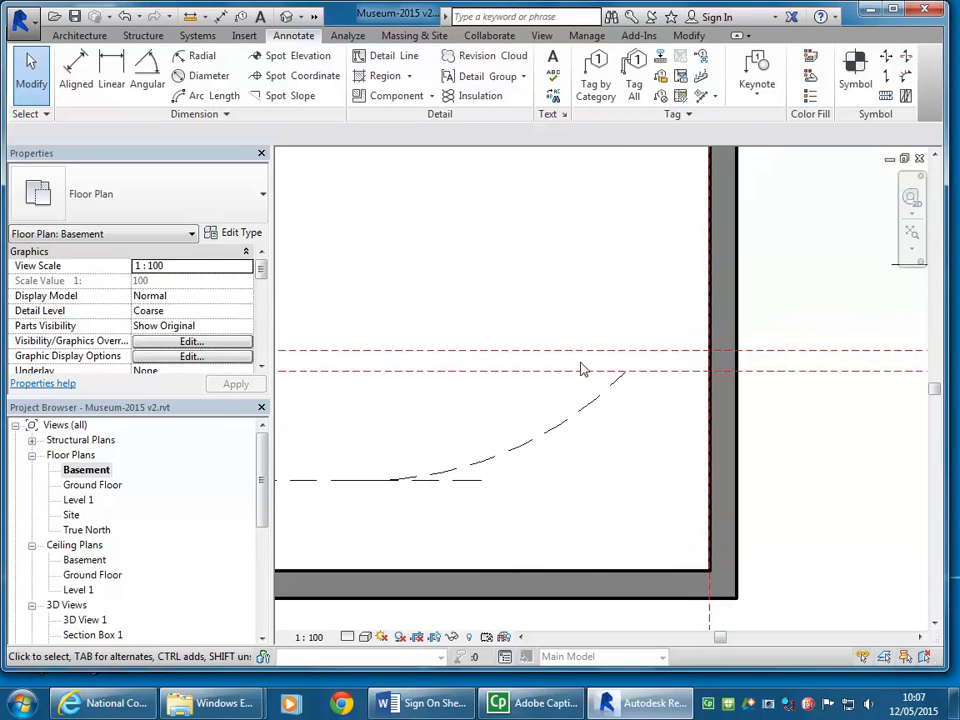
middle_click_drag(683, 349, 568, 339)
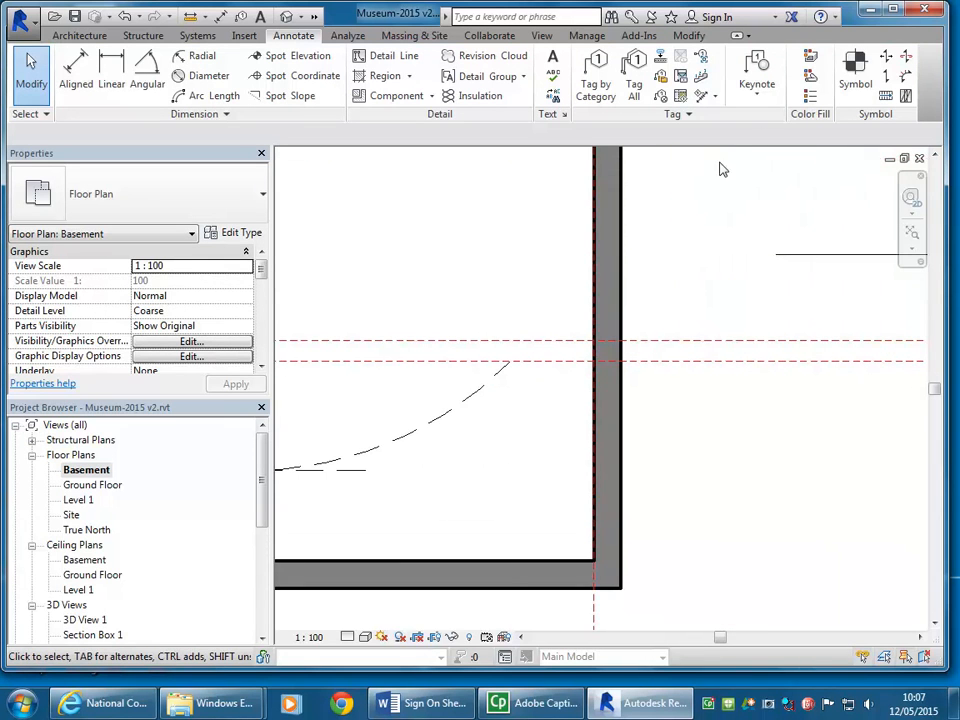
middle_click_drag(493, 389, 549, 422)
left_click(549, 418)
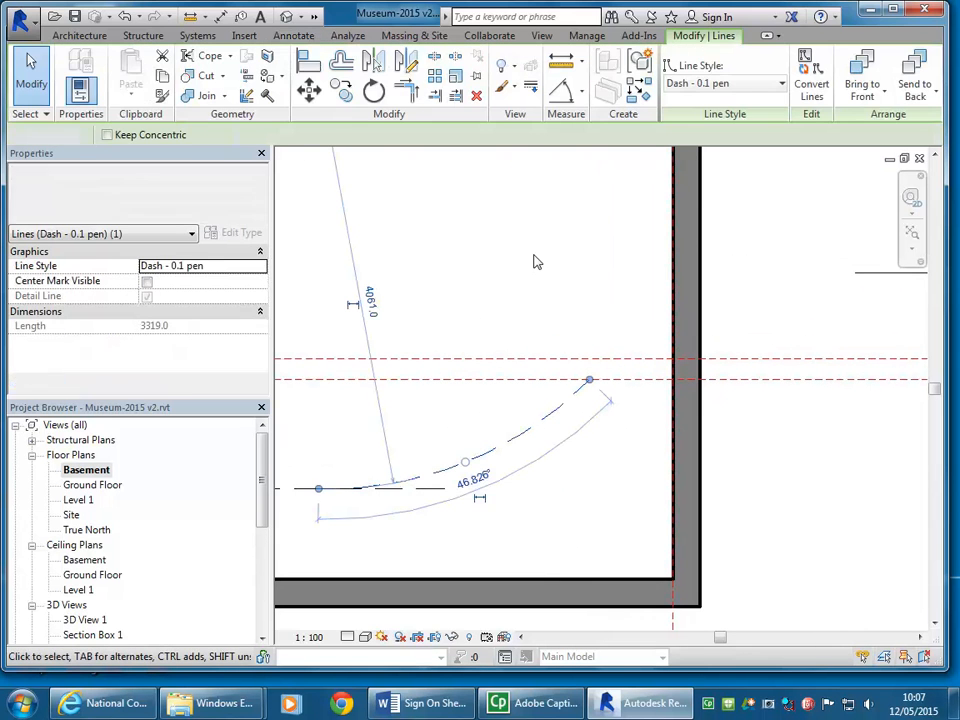
left_click(534, 255)
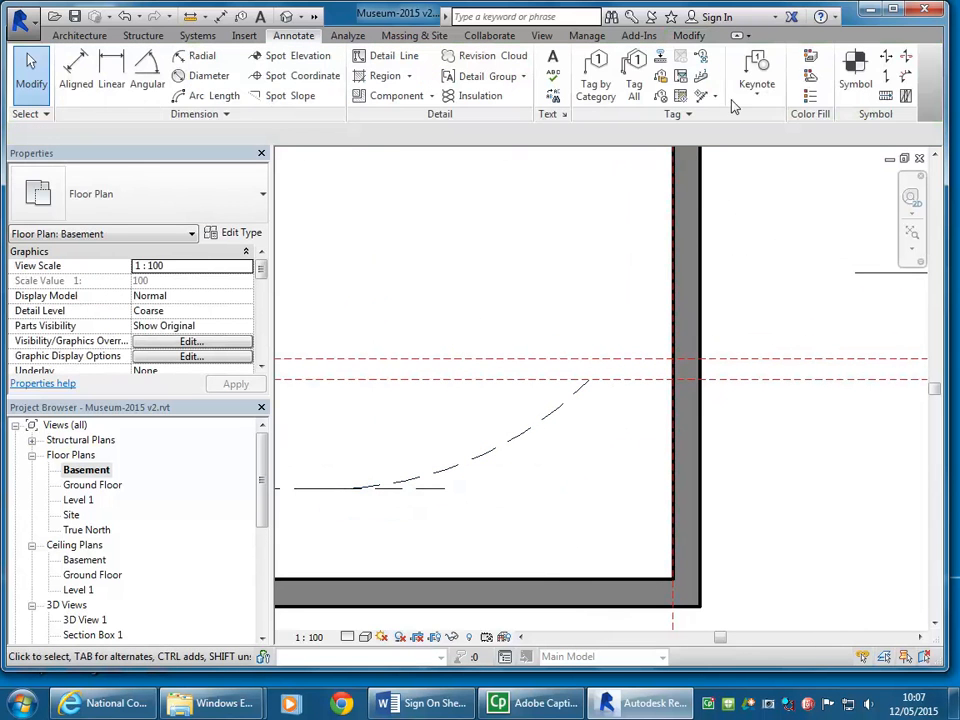
Step: Turn off chaining and draw a vertical dashed detail line about 2300 mm long across both long reference planes, near the right-hand basement wall
left_click(376, 58)
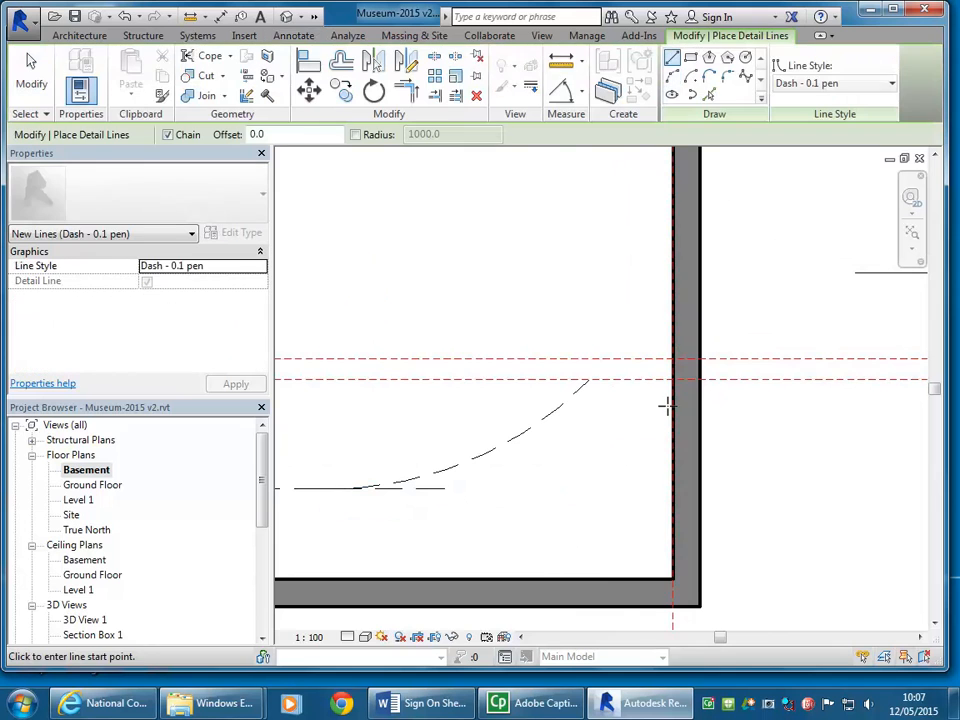
left_click(617, 252)
right_click(574, 243)
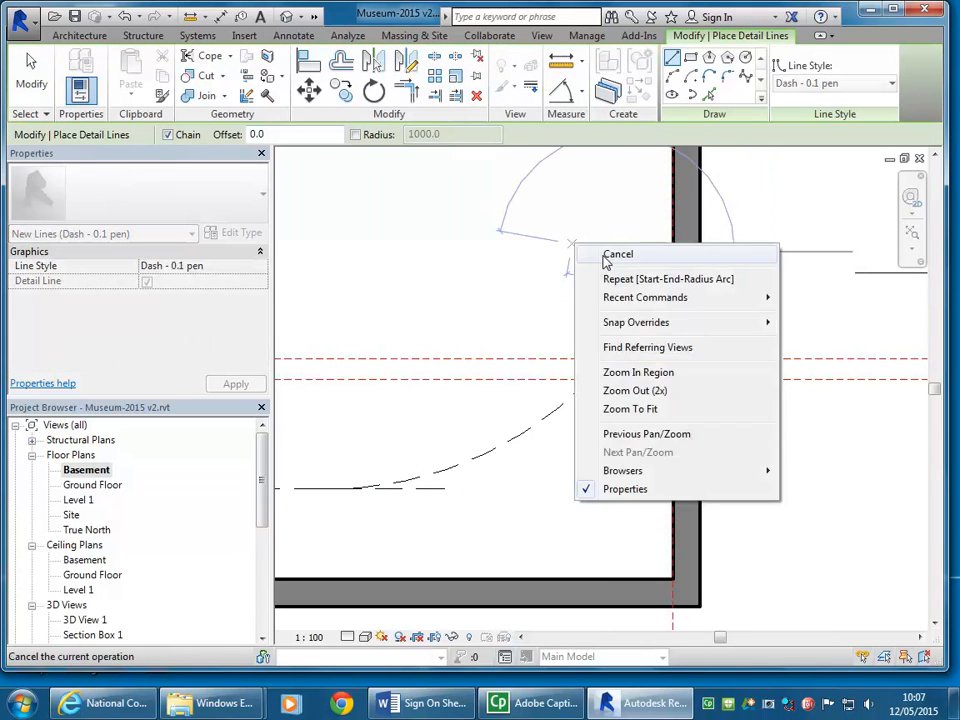
left_click(617, 254)
scroll(606, 279, "down", 1)
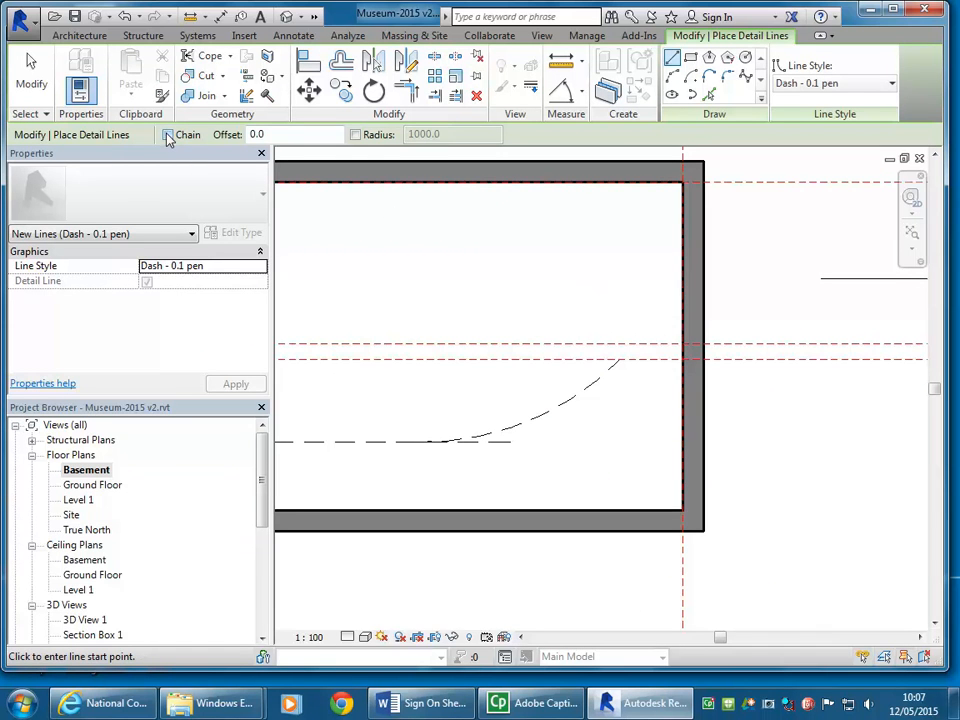
scroll(615, 250, "up", 2)
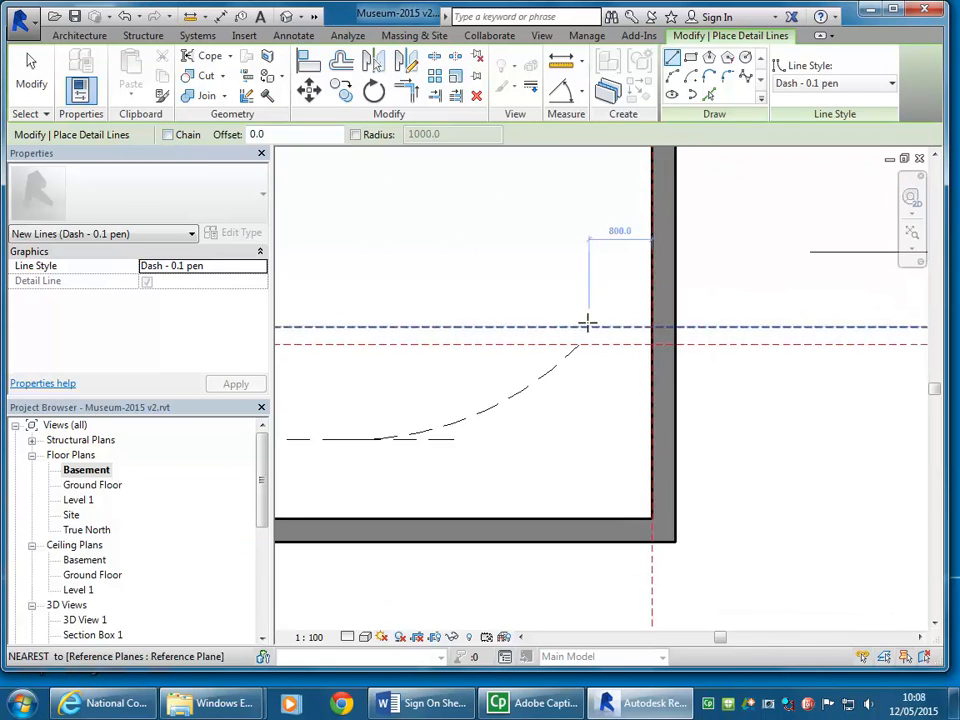
left_click(592, 236)
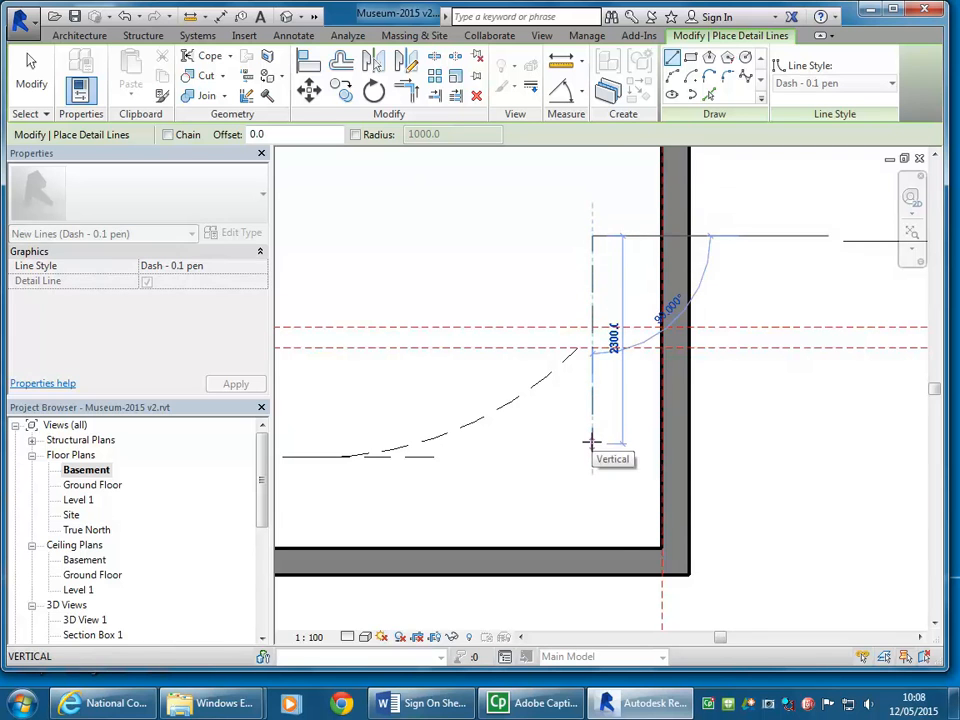
Step: Set the vertical dashed line's distance from the right-hand wall's inner face to 1000 mm
left_click(624, 199)
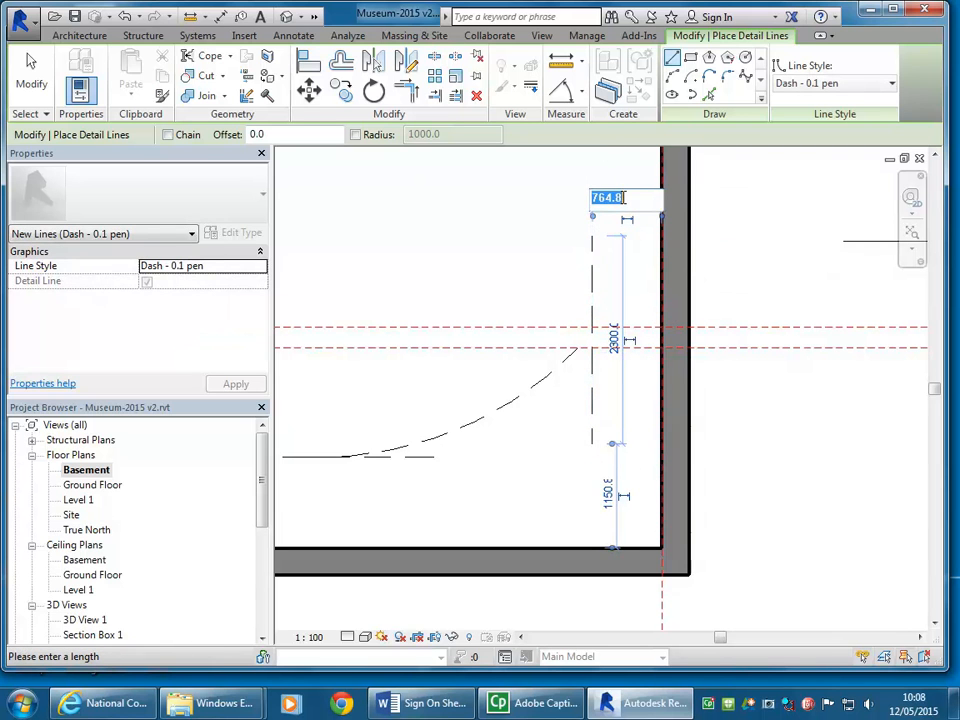
type("1000.0")
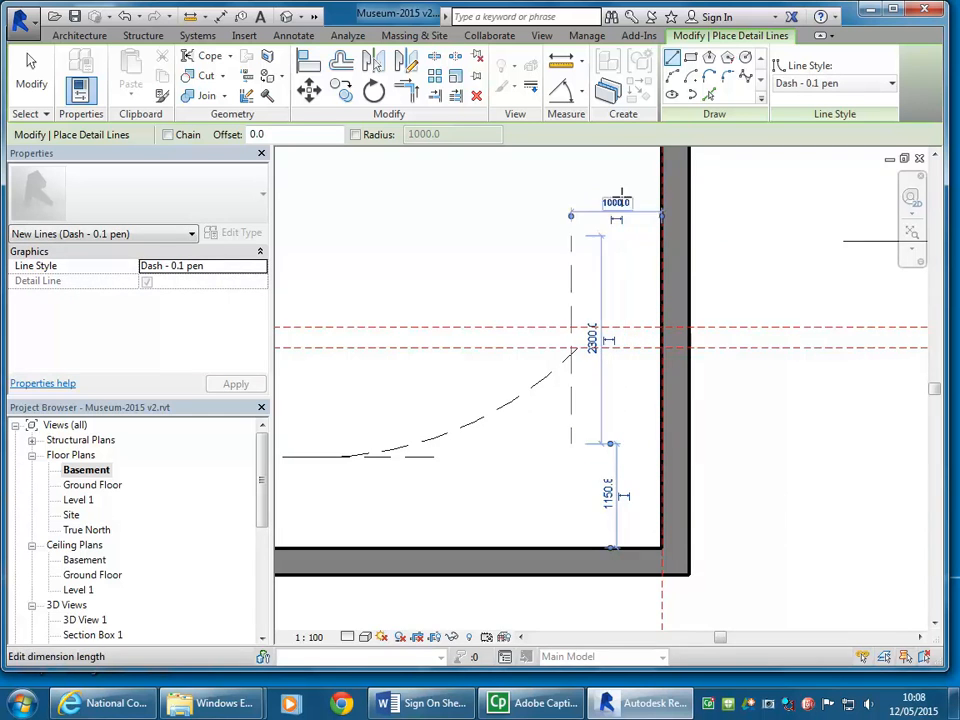
key("Return")
right_click(522, 234)
left_click(545, 244)
Step: Move the dashed arc horizontally so its upper end meets the vertical dashed line at the lower long reference plane
left_click(482, 422)
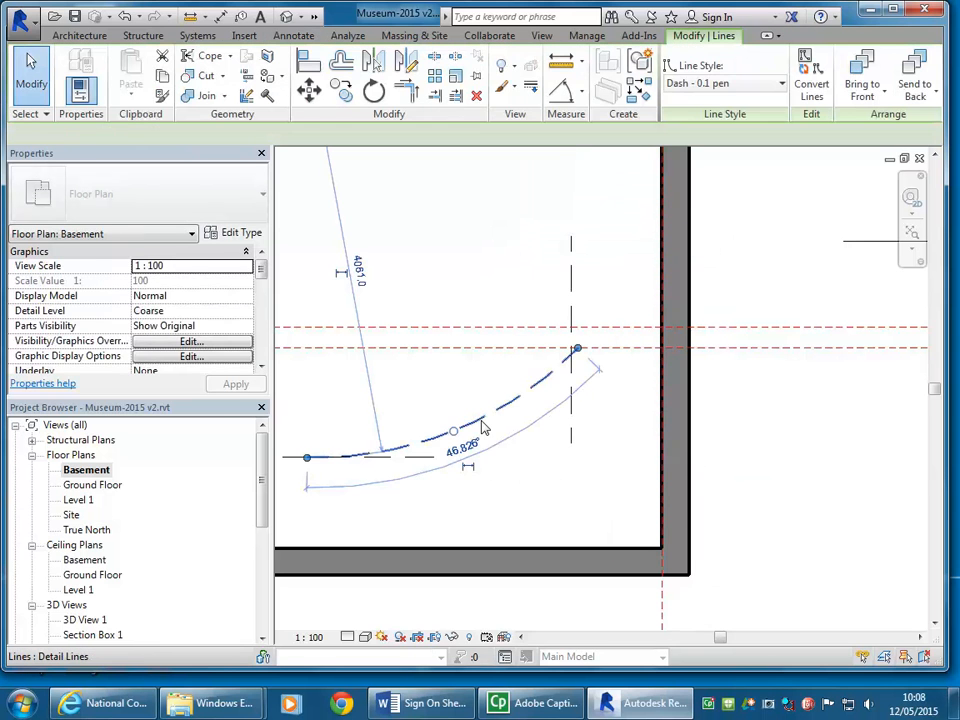
left_click(308, 90)
scroll(575, 330, "up", 5)
left_click(578, 385)
left_click(552, 385)
scroll(372, 296, "down", 3)
mouse_move(381, 301)
middle_mouse_down()
mouse_move(433, 311)
mouse_move(493, 268)
mouse_move(707, 331)
mouse_move(694, 331)
middle_mouse_up()
scroll(510, 316, "up", 4)
scroll(493, 268, "down", 4)
key("Escape")
scroll(604, 308, "down", 1)
middle_click_drag(614, 313, 580, 414)
scroll(578, 365, "up", 1)
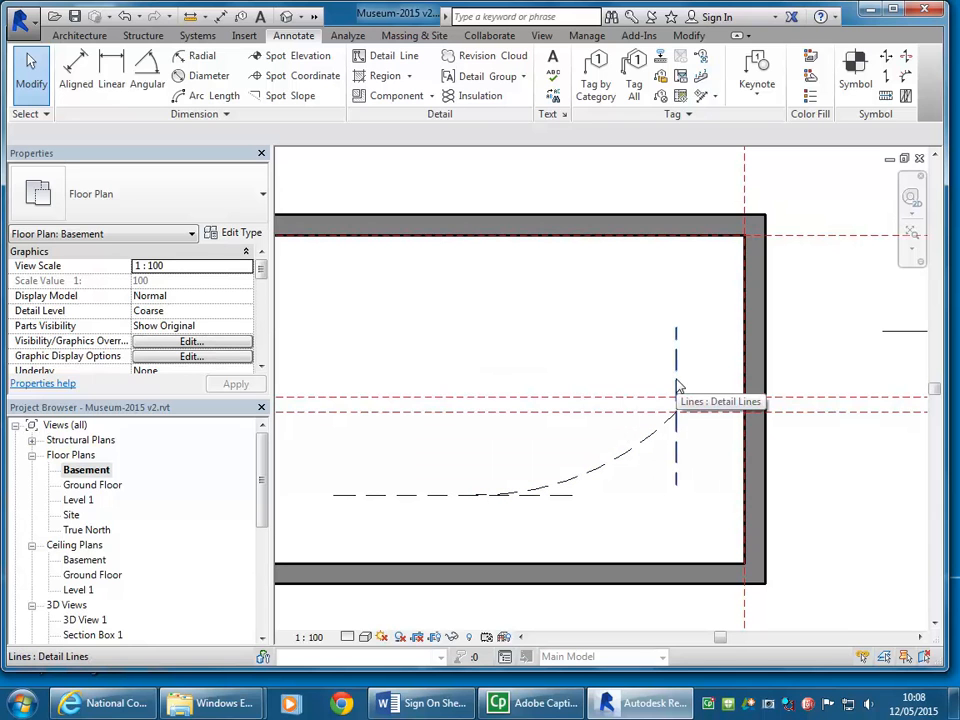
left_click(538, 338)
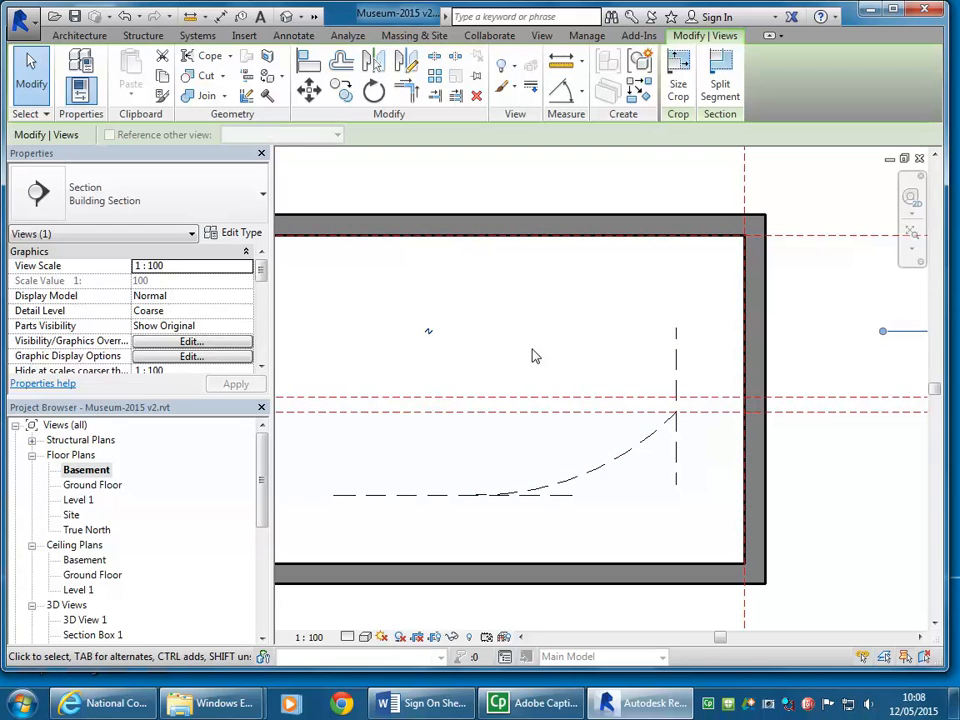
left_click(640, 503)
mouse_move(595, 481)
middle_mouse_down()
mouse_move(610, 506)
mouse_move(595, 482)
middle_mouse_up()
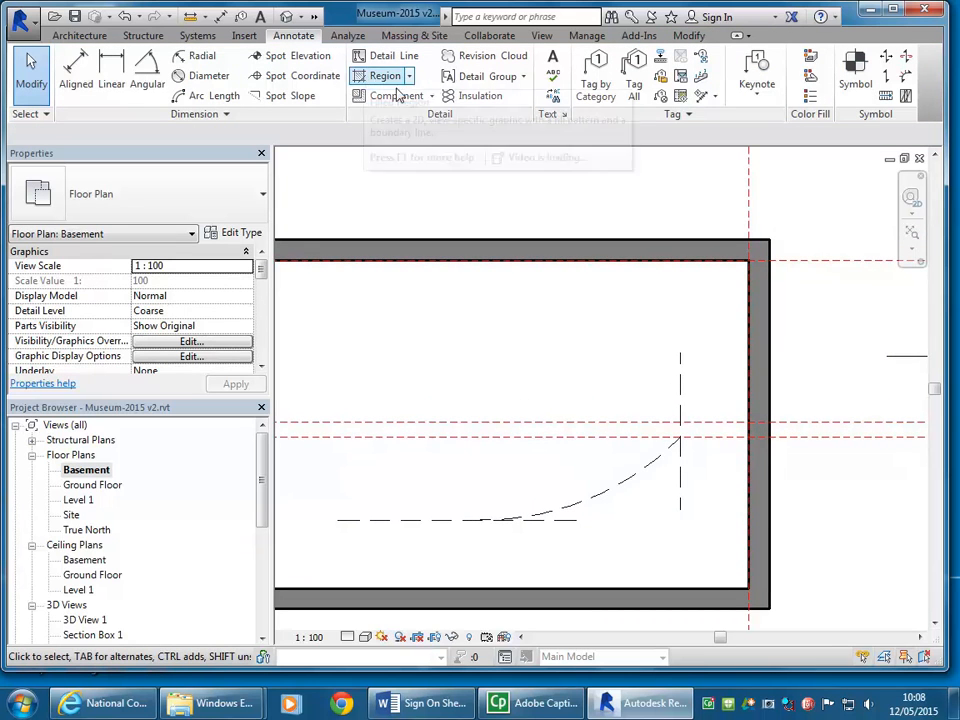
left_click(382, 56)
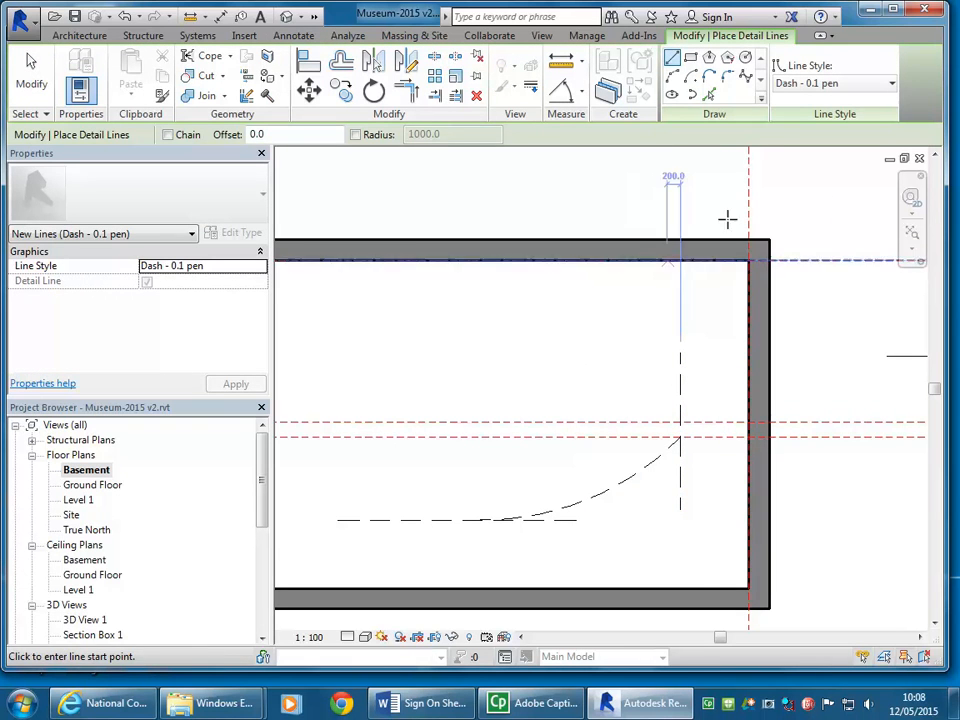
right_click(557, 349)
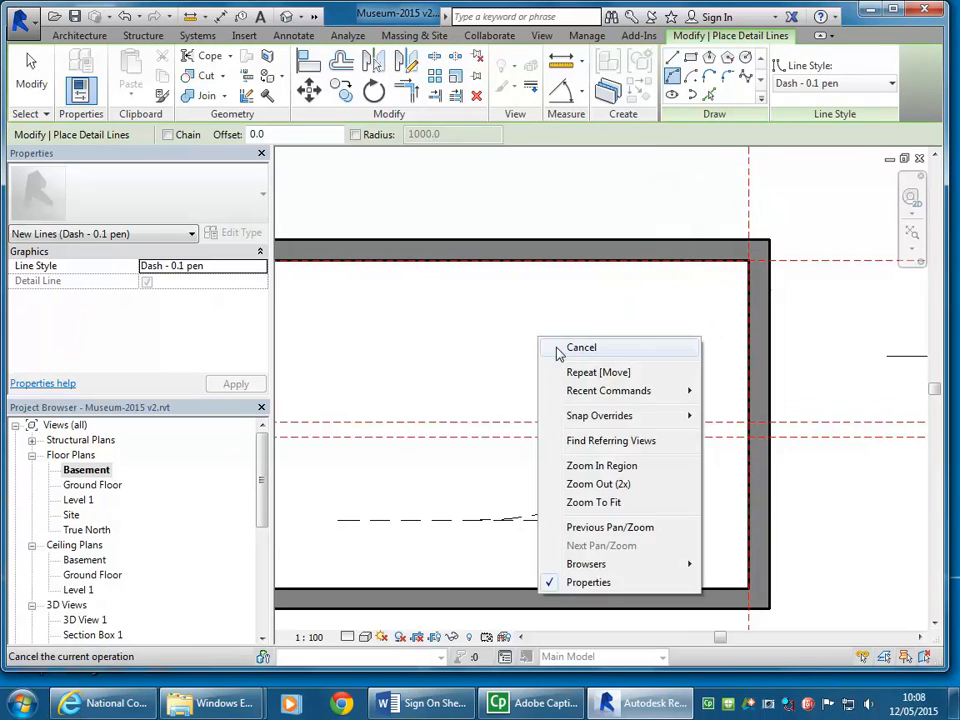
left_click(572, 350)
right_click(570, 353)
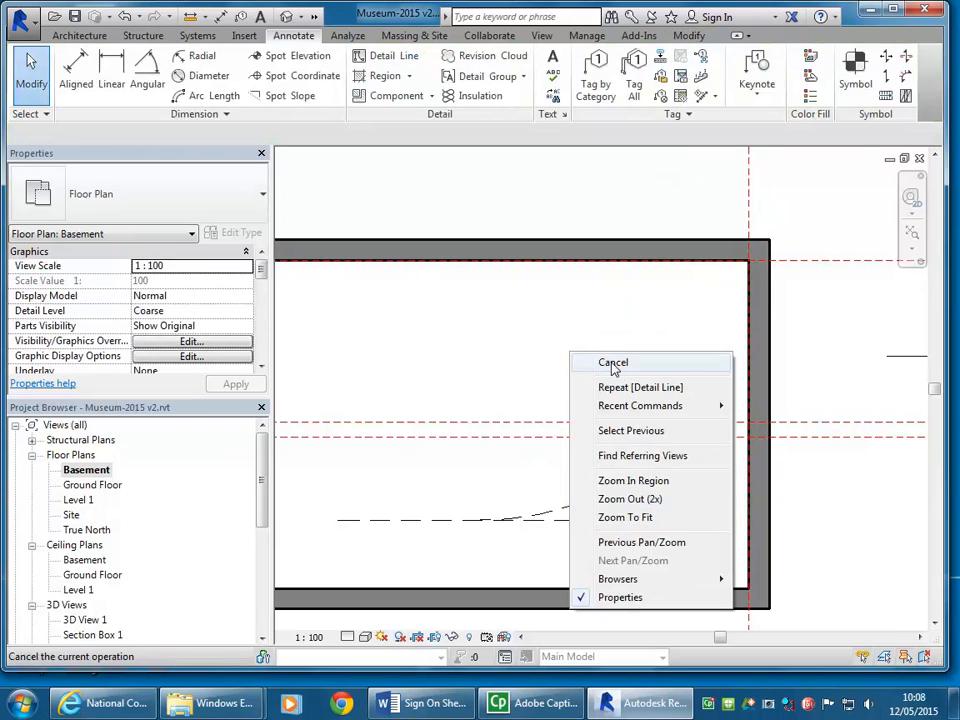
left_click(613, 364)
Step: Mirror a copy of the dashed arc about a drawn horizontal axis through the midpoint of the right-hand wall's inner face
left_click(600, 497)
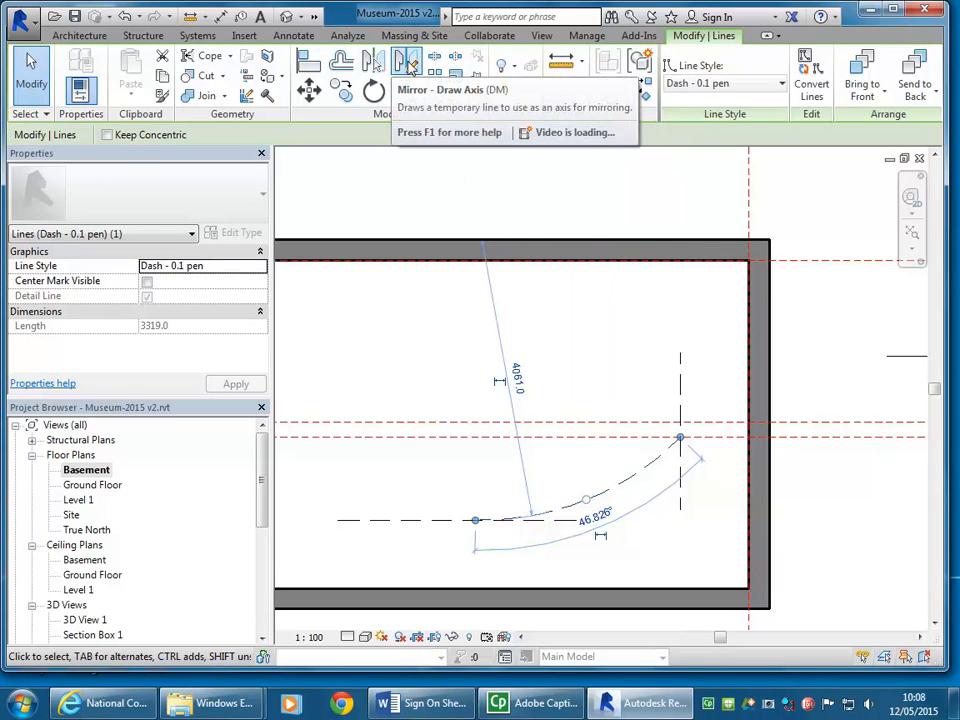
left_click(408, 63)
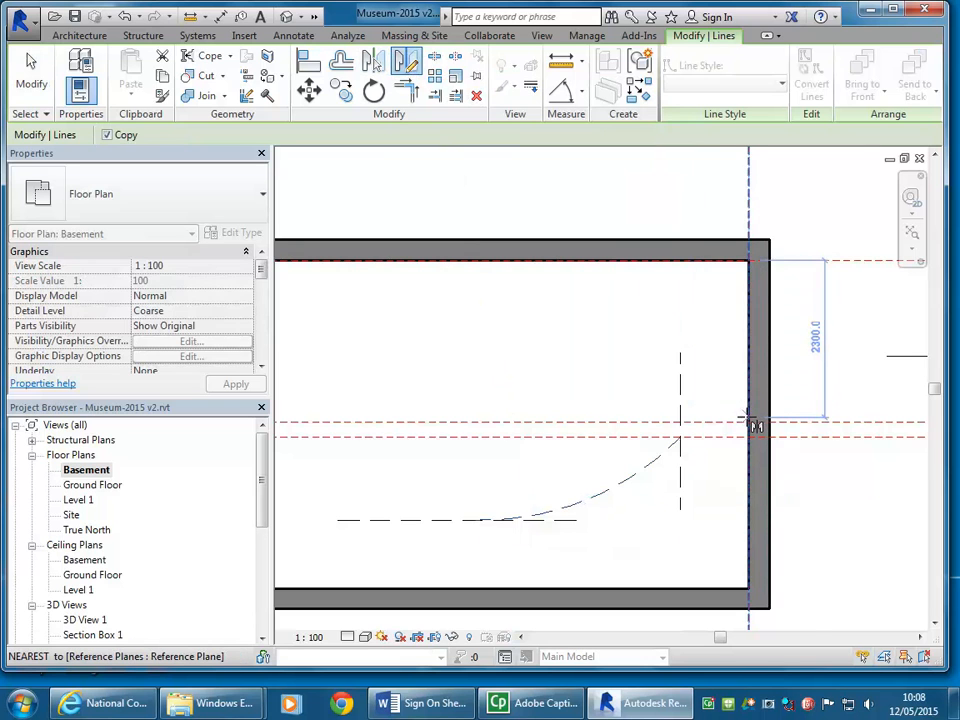
scroll(748, 420, "up", 4)
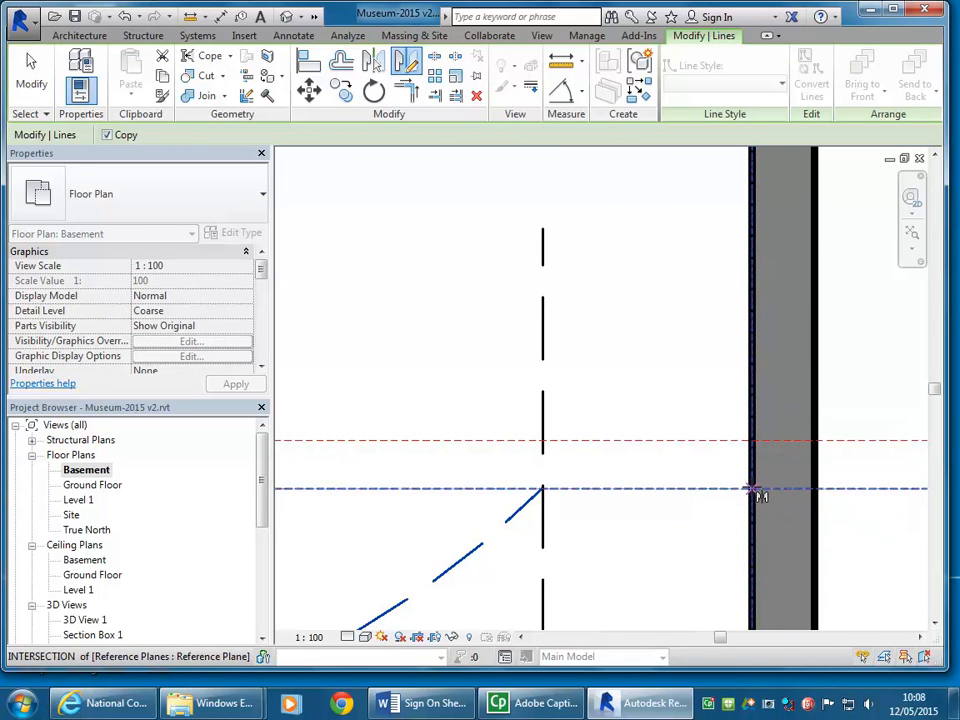
scroll(755, 490, "down", 1)
scroll(719, 406, "down", 2)
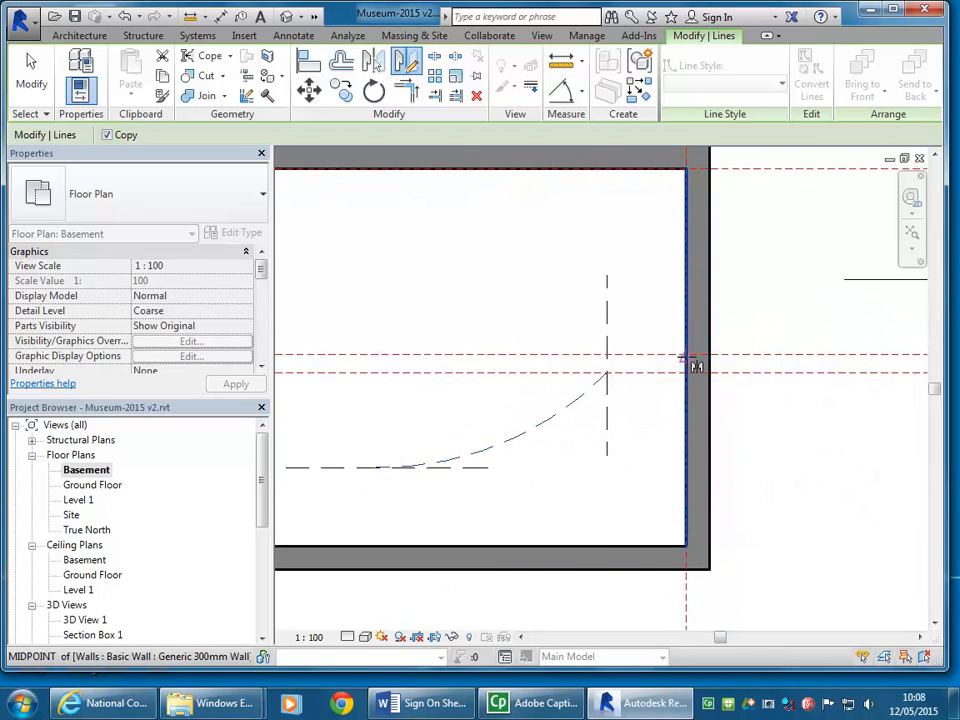
left_click(688, 358)
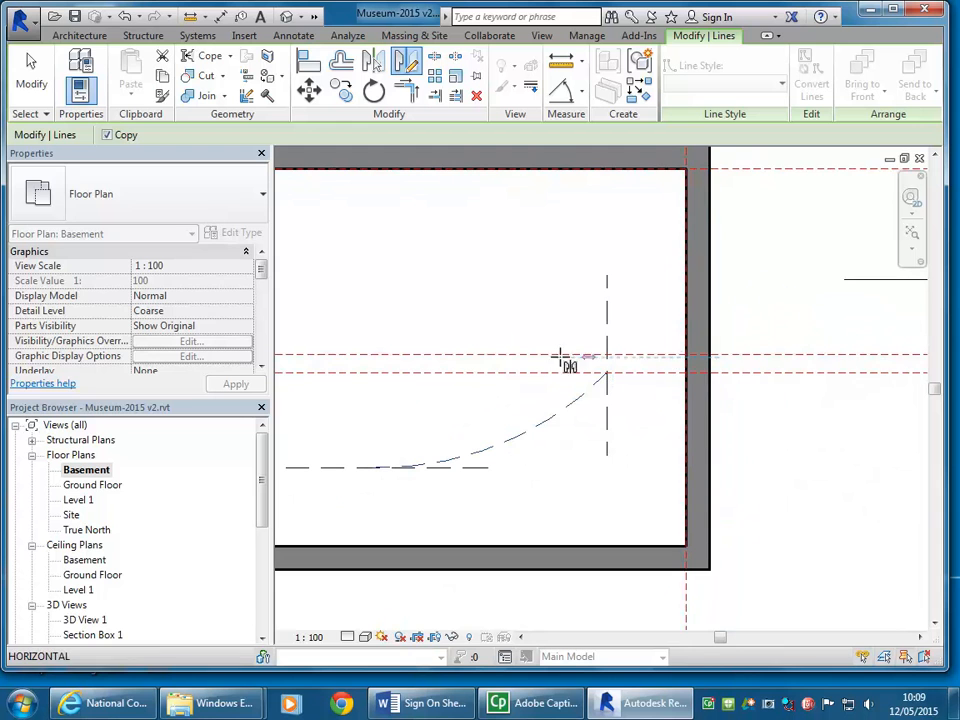
left_click(489, 357)
scroll(478, 321, "down", 3)
middle_click_drag(478, 321, 586, 341)
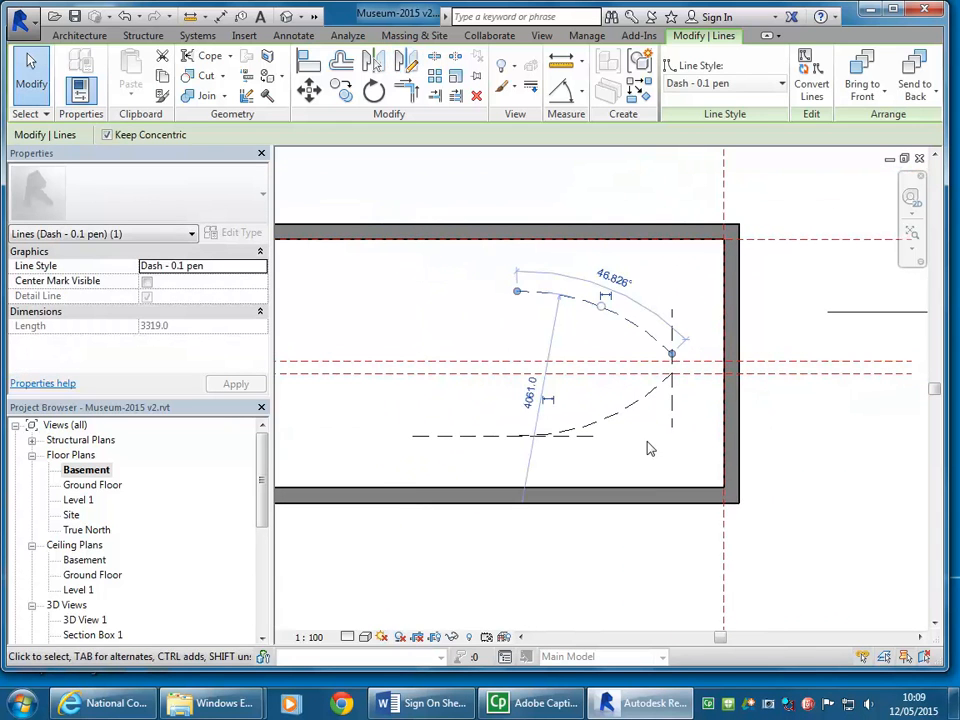
left_click(658, 457)
Step: Create outward copies of both dashed arcs as detail lines, using Pick Lines with a 1000 mm offset
scroll(639, 459, "up", 2)
middle_click_drag(639, 459, 660, 492)
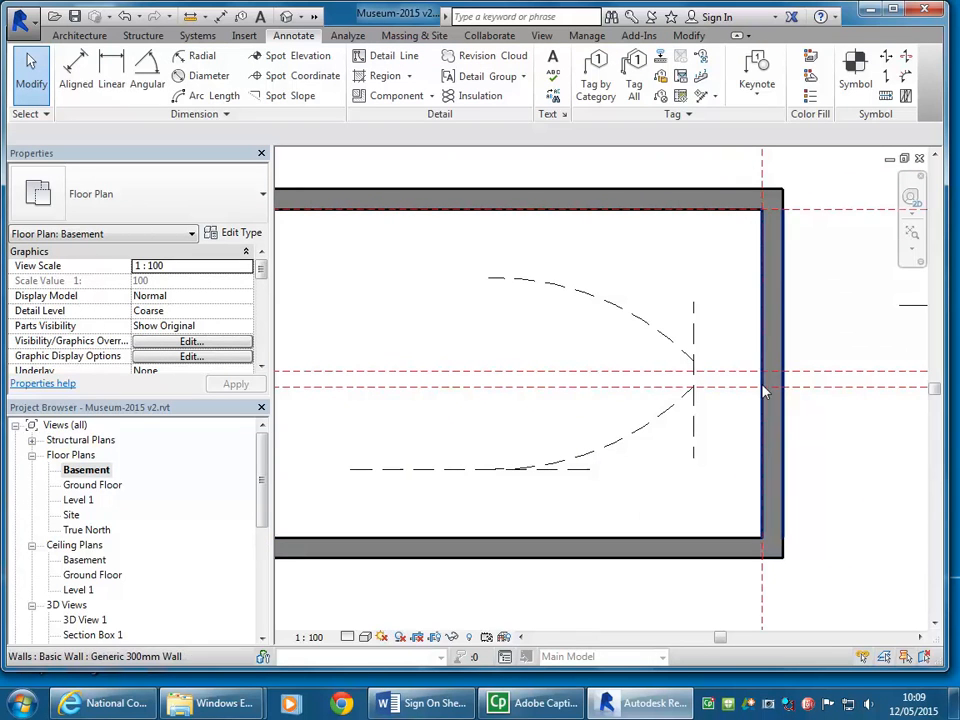
left_click(368, 56)
middle_click_drag(533, 334, 514, 320)
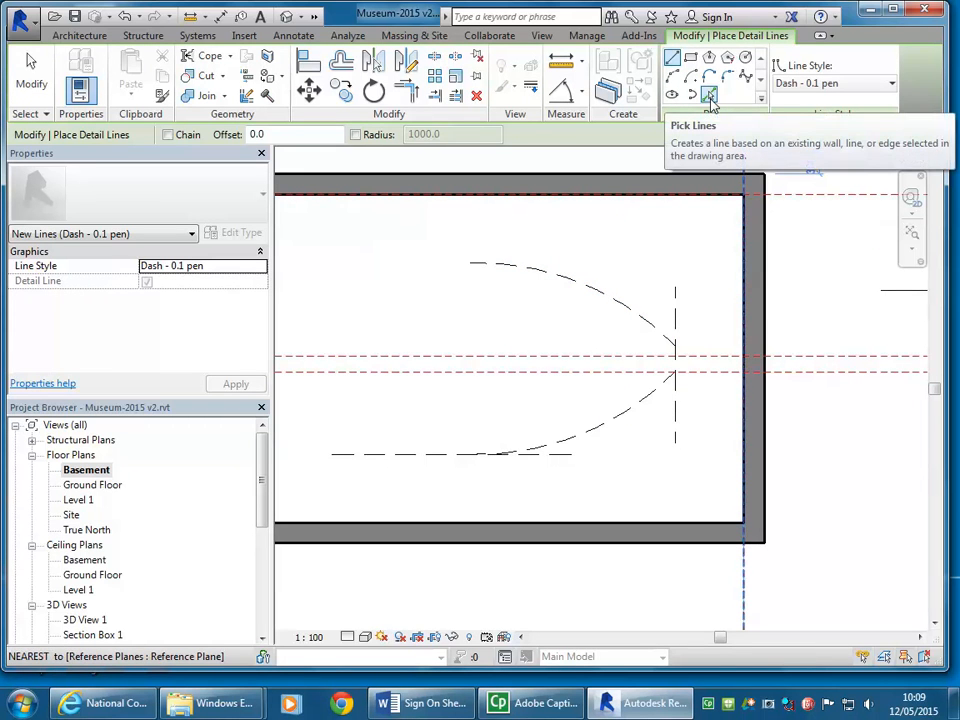
left_click(709, 96)
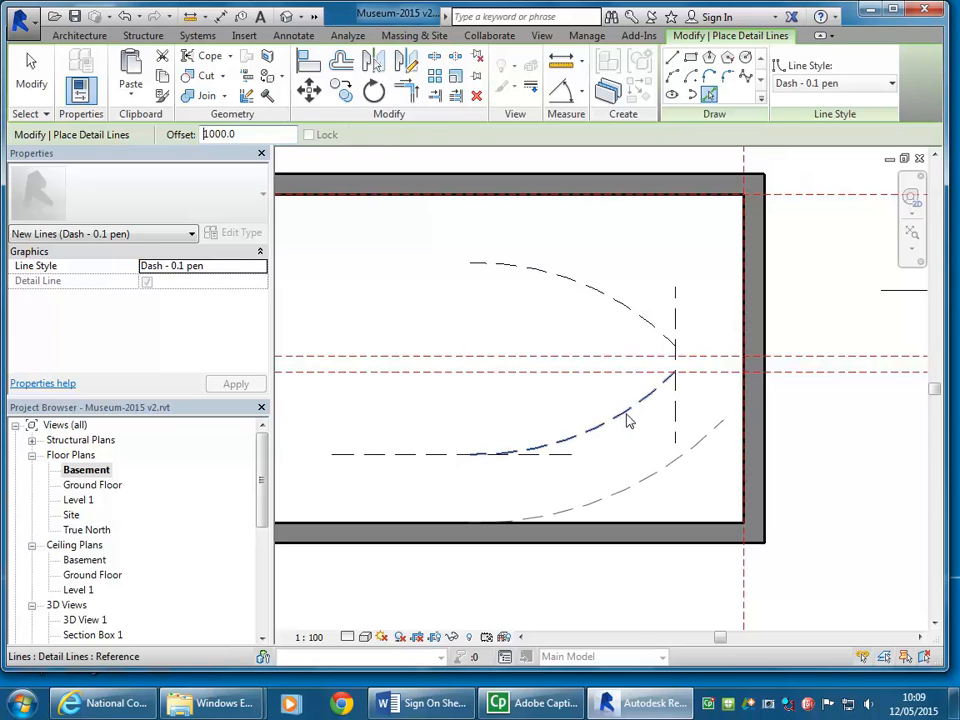
left_click(629, 421)
left_click(620, 307)
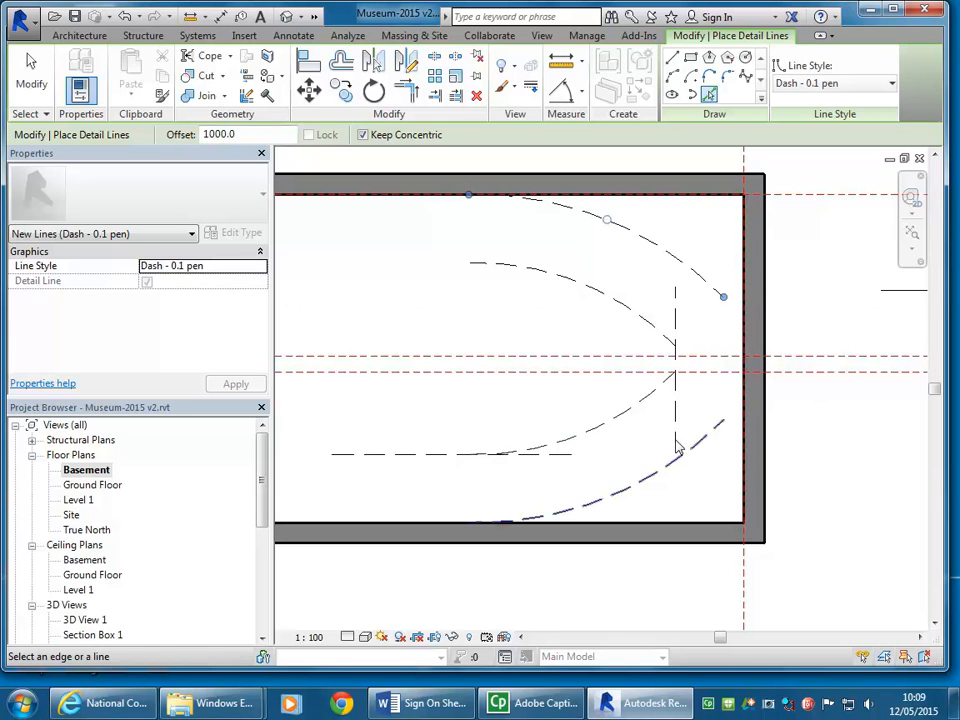
Step: Create copies of both inner dashed arcs offset 500 mm outward as detail lines, using Pick Lines
middle_click_drag(579, 458, 612, 464)
middle_click(612, 458)
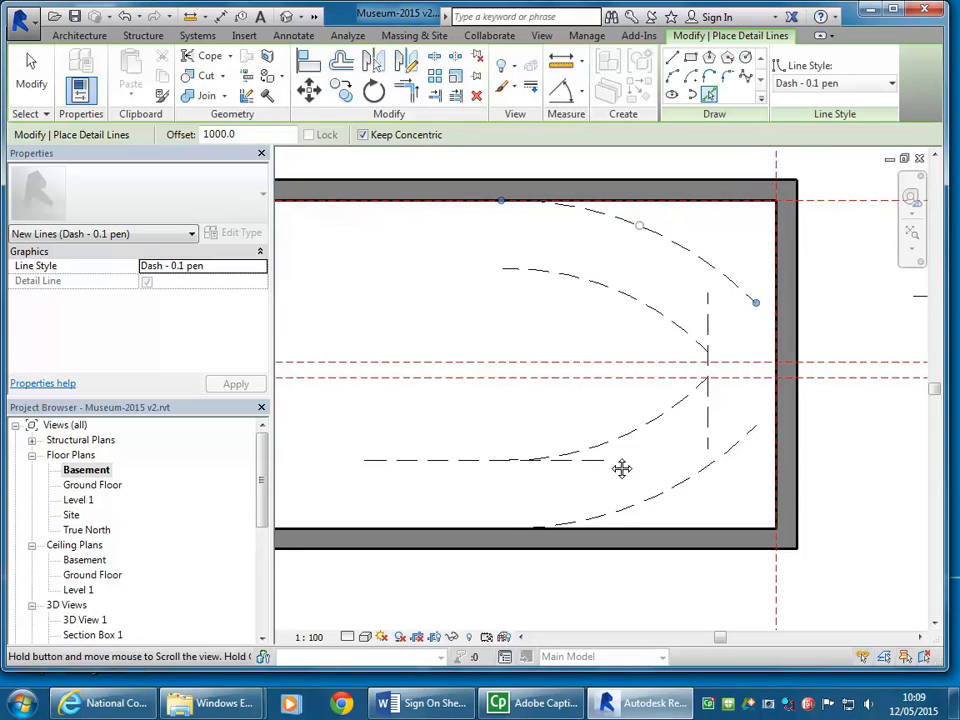
scroll(609, 454, "up", 1)
double_click(252, 135)
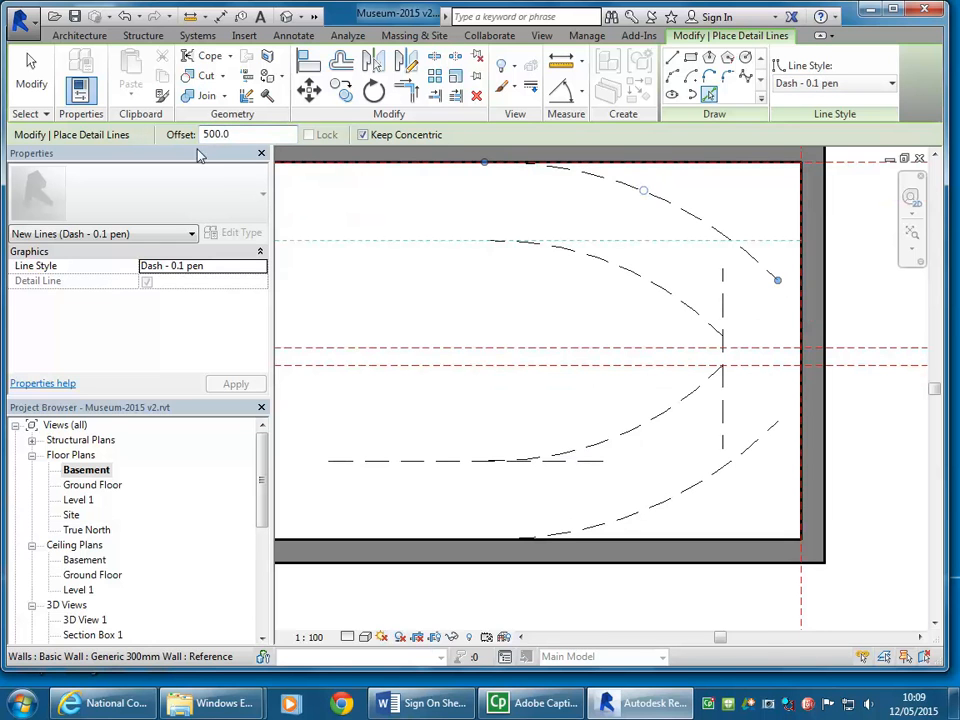
left_click(643, 435)
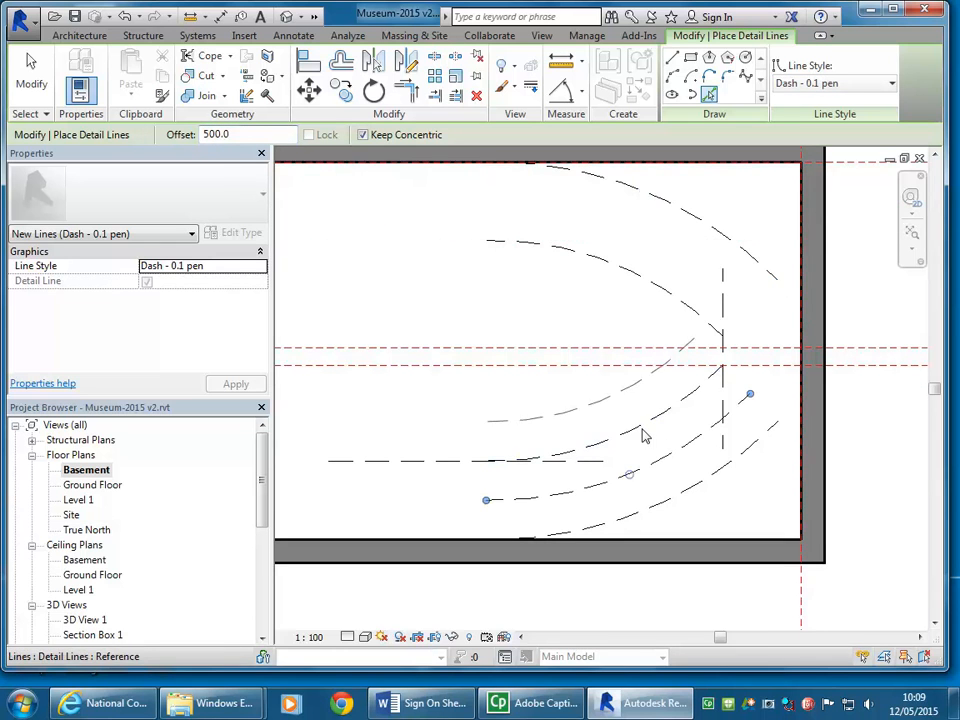
left_click(632, 274)
middle_click_drag(672, 348, 542, 349)
scroll(622, 347, "up", 2)
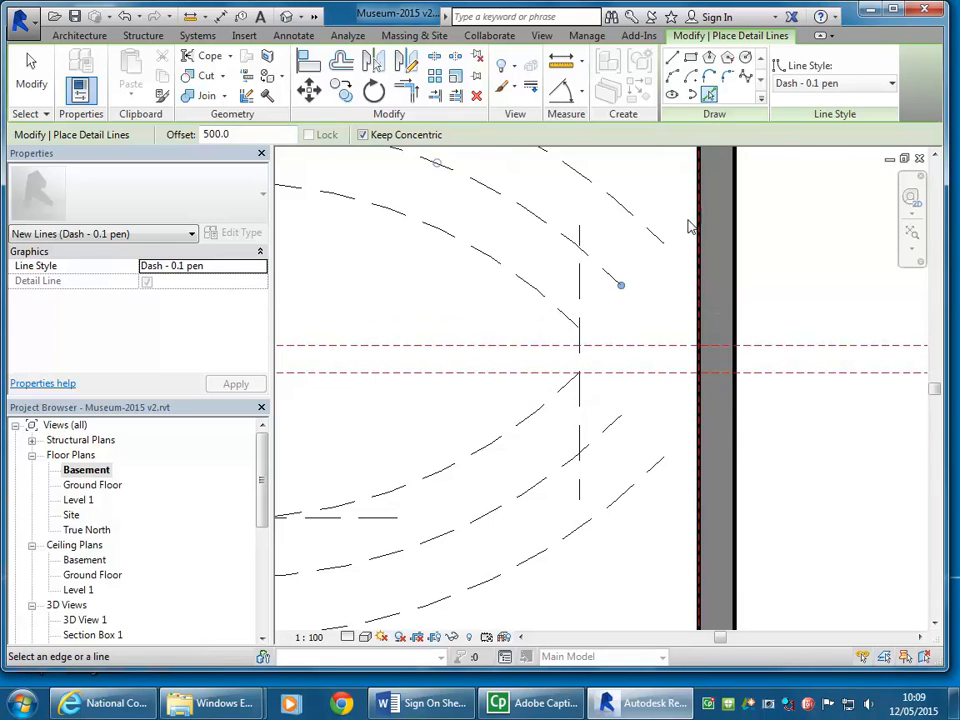
left_click(675, 61)
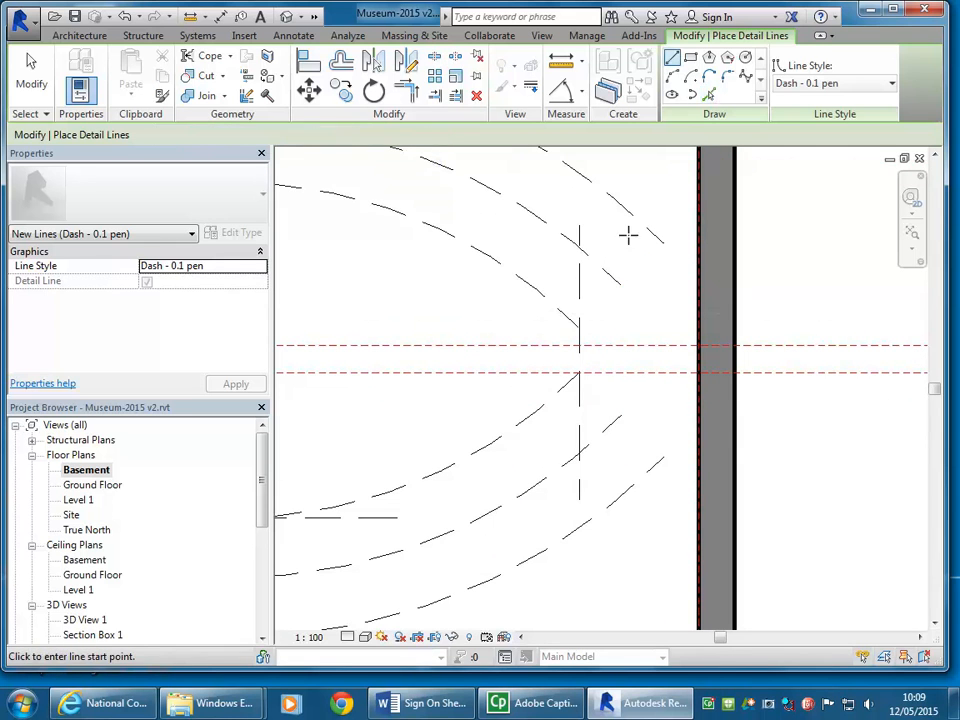
left_click(579, 326)
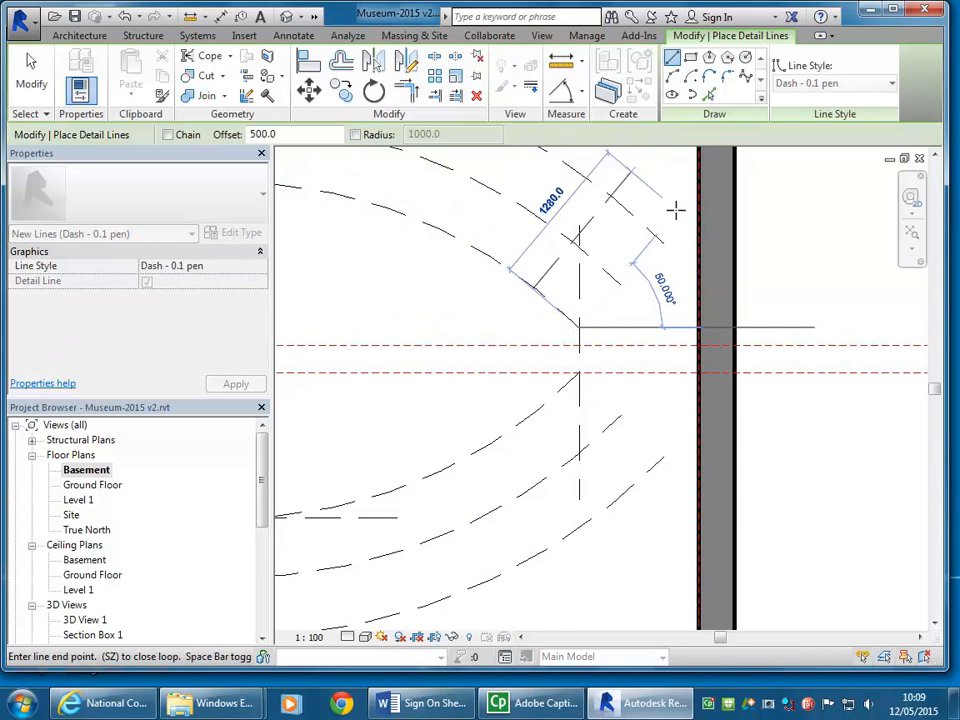
scroll(672, 210, "up", 2)
right_click(619, 270)
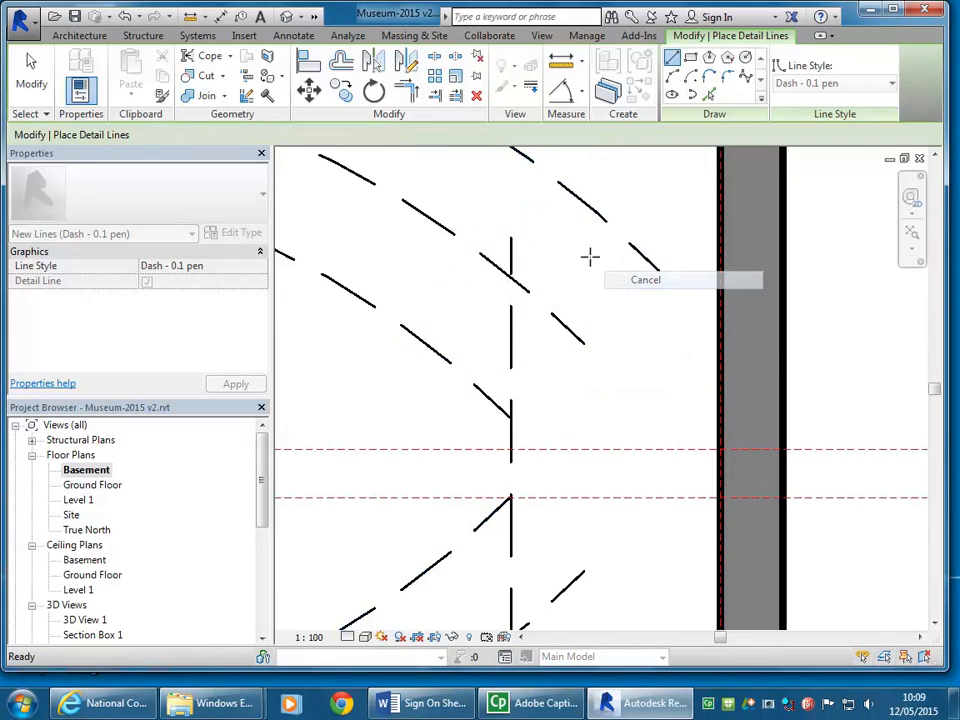
left_click(624, 274)
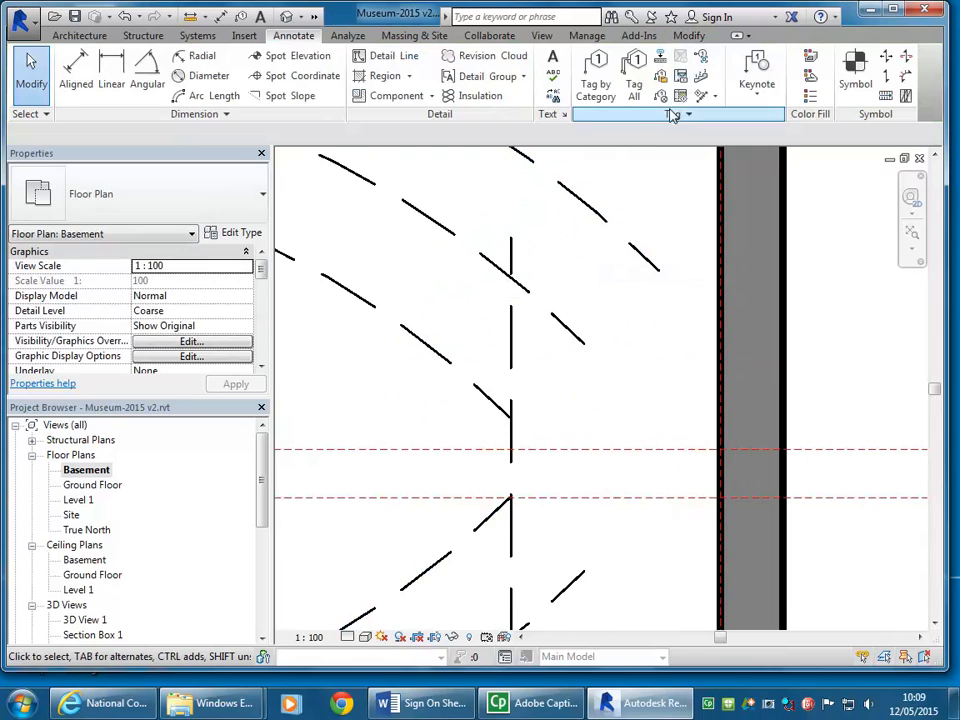
Step: Draw a straight dashed detail line with zero offset between the inner and outer arcs' right-hand ends, for both the upper and lower arc sets
left_click(386, 56)
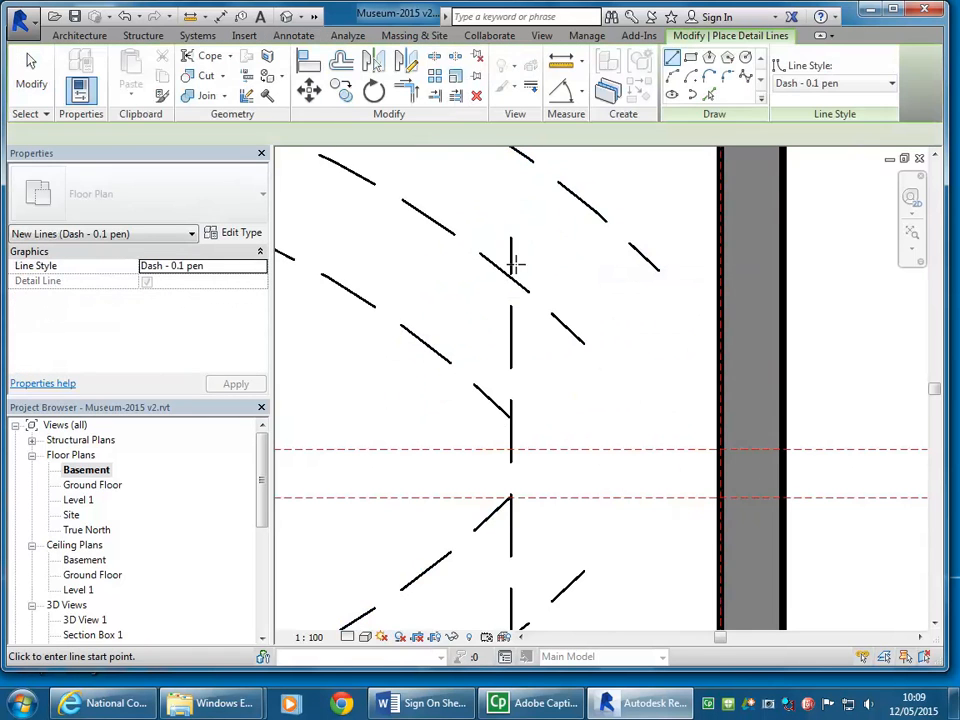
left_click(514, 419)
left_click(660, 272)
scroll(642, 373, "down", 2)
middle_click_drag(642, 373, 632, 360)
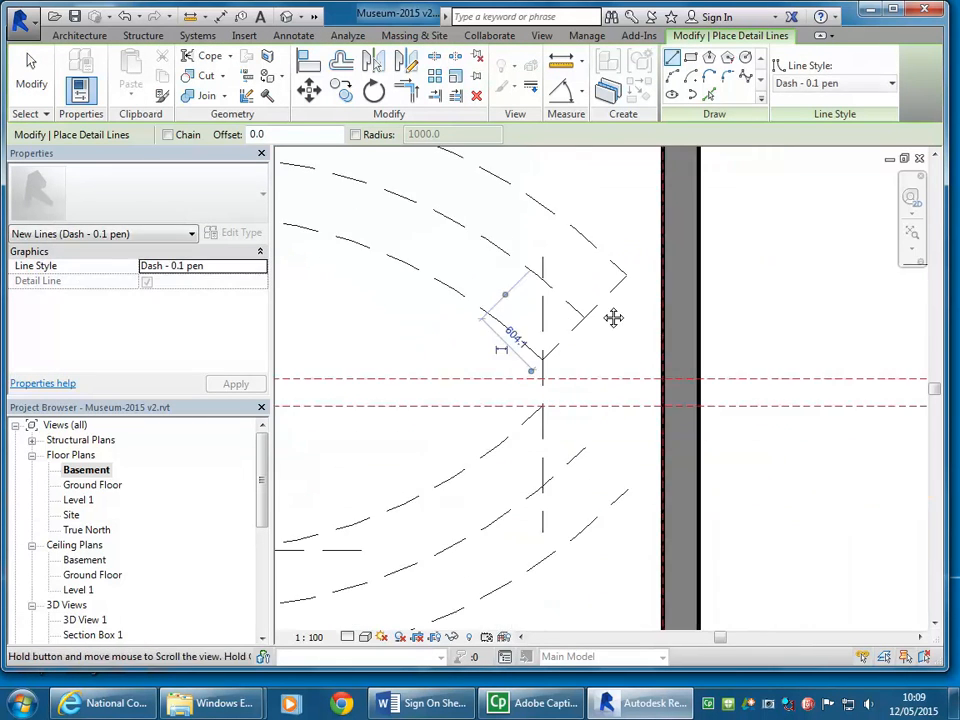
scroll(553, 364, "up", 3)
left_click(495, 422)
scroll(493, 360, "down", 1)
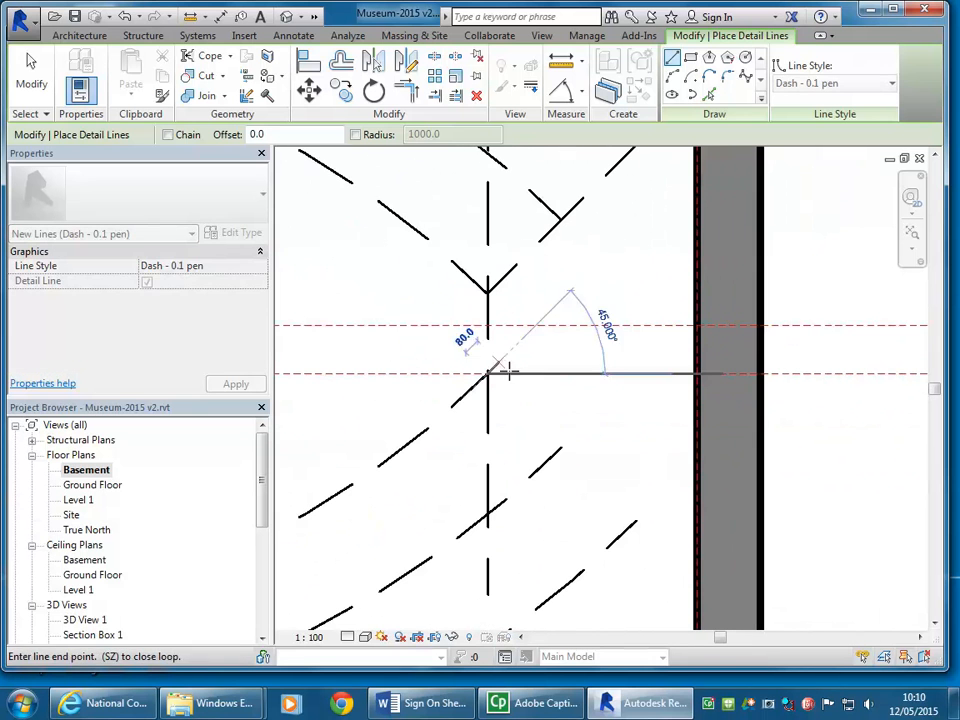
left_click(634, 519)
scroll(617, 450, "down", 2)
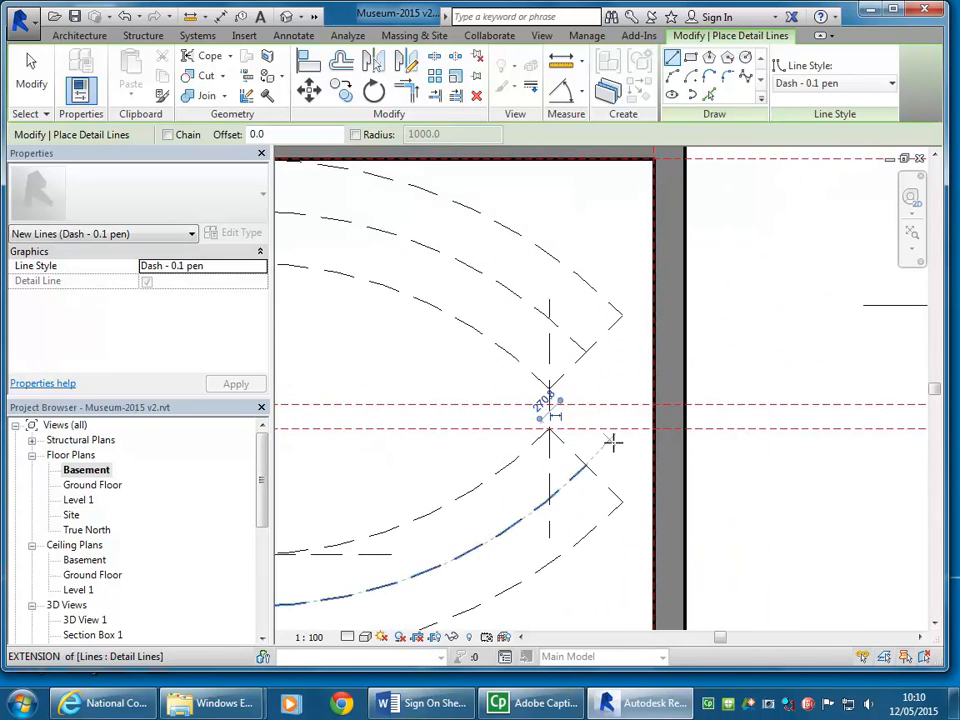
Step: Measure the vertical distance between the right-hand endpoints of the upper and lower middle dashed arcs
scroll(617, 450, "up", 1)
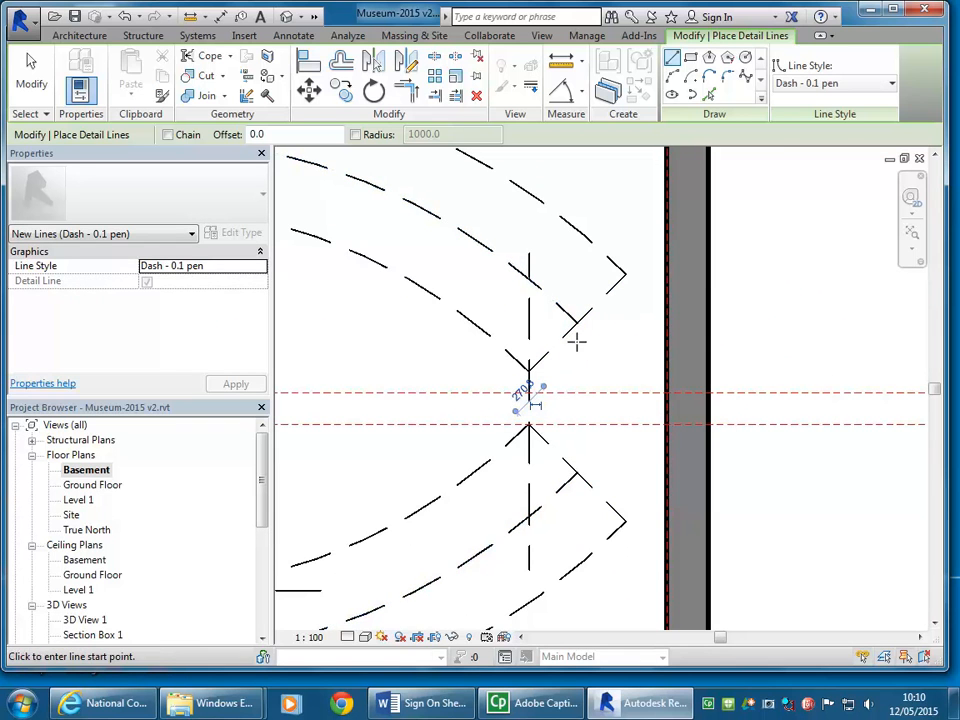
left_click(570, 68)
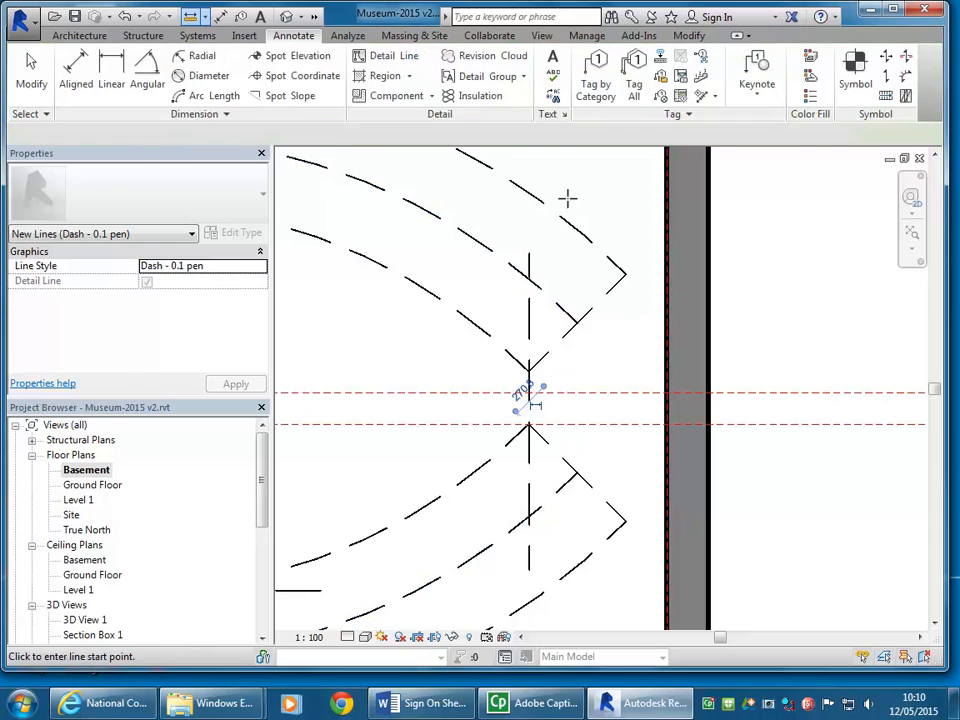
left_click(578, 322)
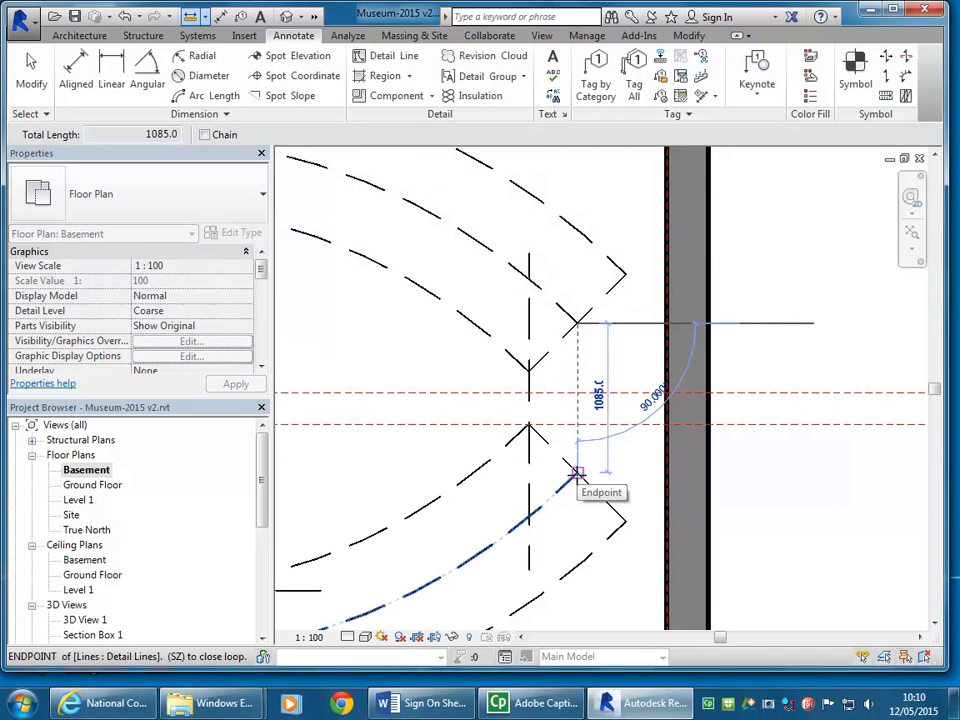
scroll(489, 407, "down", 2)
middle_click_drag(489, 407, 703, 401)
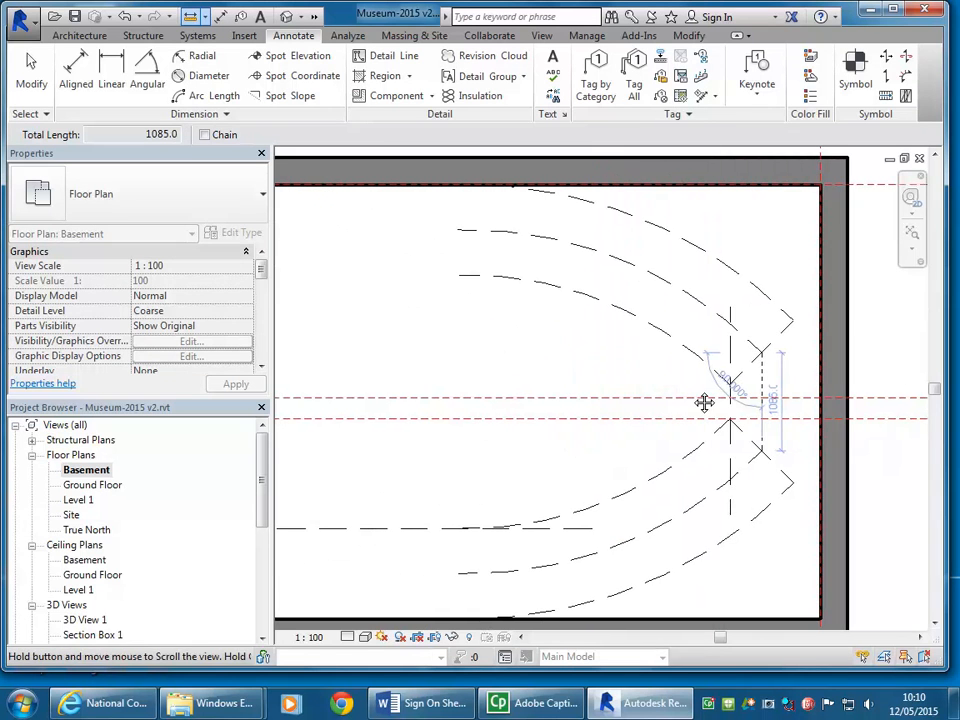
right_click(575, 328)
left_click(620, 340)
scroll(639, 370, "down", 1)
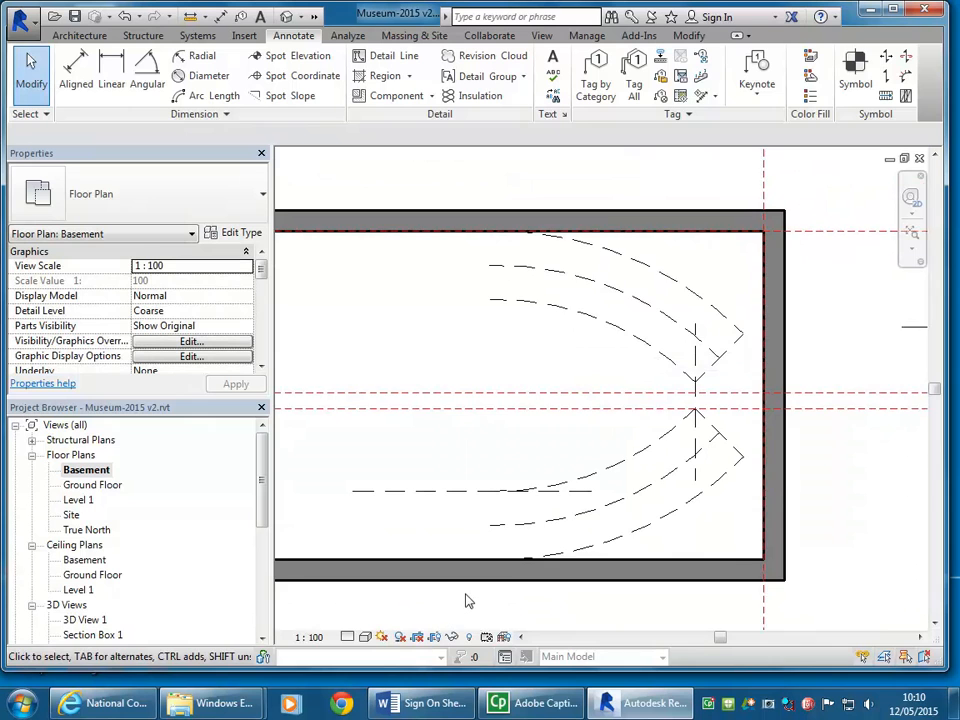
Step: Measure the distance from the vertical dashed line to the right-hand wall's inner face along the upper long reference plane
middle_click_drag(463, 613, 444, 570)
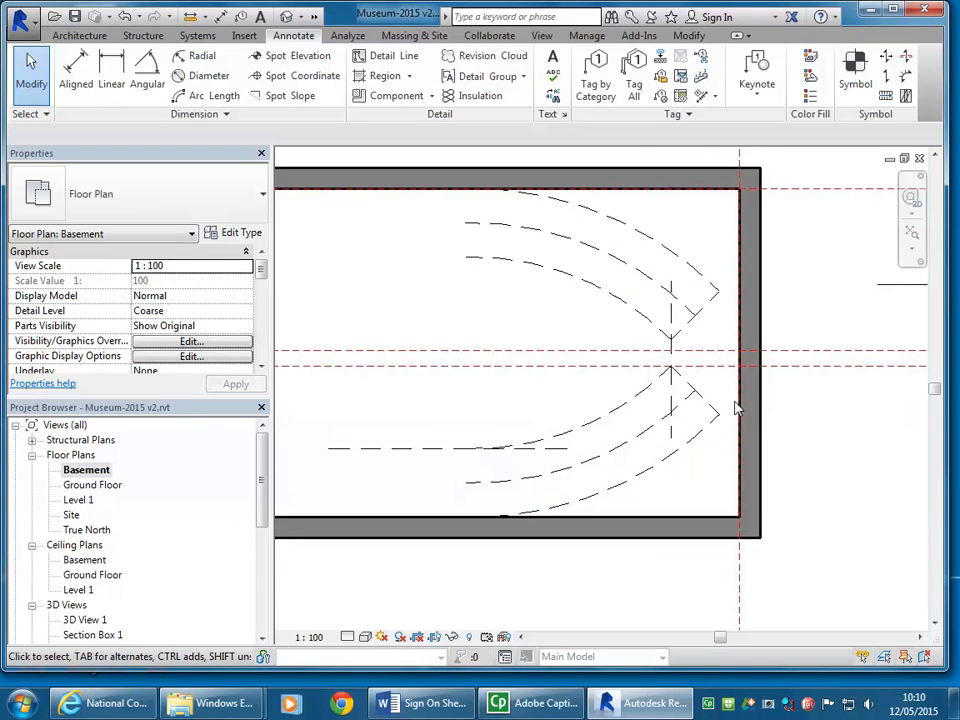
scroll(691, 461, "up", 2)
scroll(610, 449, "down", 1)
middle_click_drag(625, 459, 670, 457)
scroll(670, 457, "down", 1)
scroll(752, 342, "up", 2)
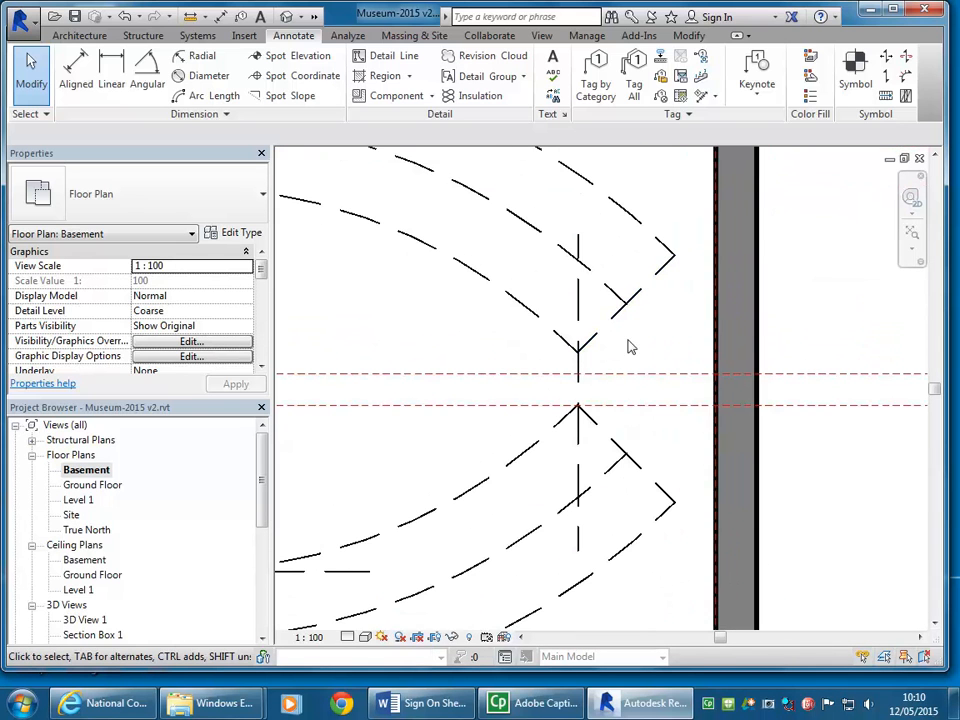
left_click(190, 15)
left_click(577, 374)
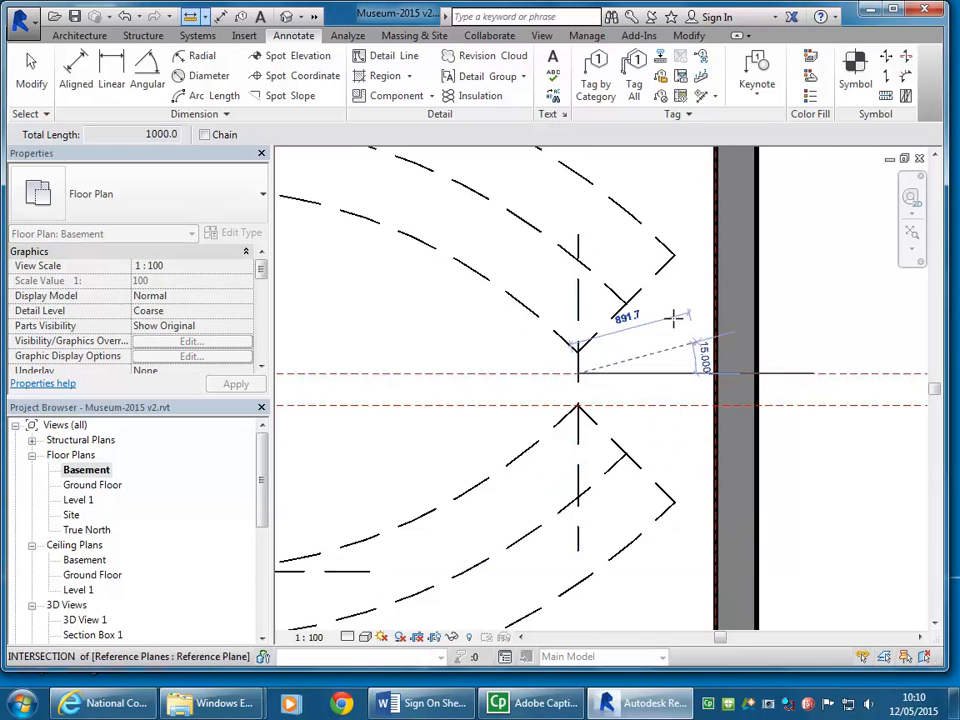
right_click(643, 284)
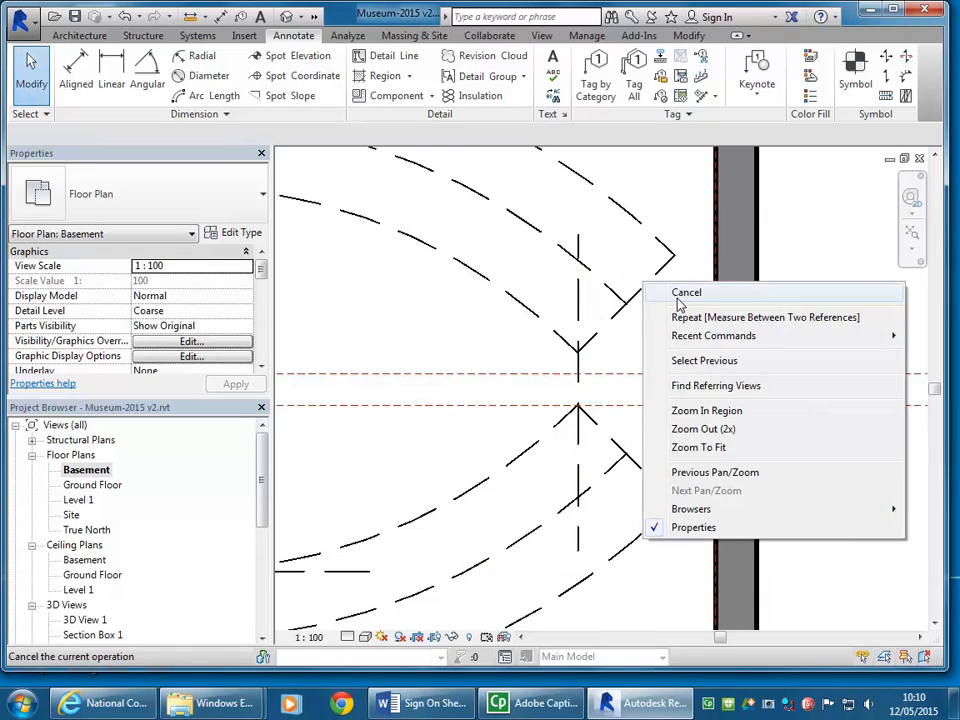
left_click(677, 298)
Step: Start a Stair by Sketch in the basement plan and set its run to a Center-ends Arc
scroll(589, 315, "down", 4)
middle_click_drag(579, 499, 530, 490)
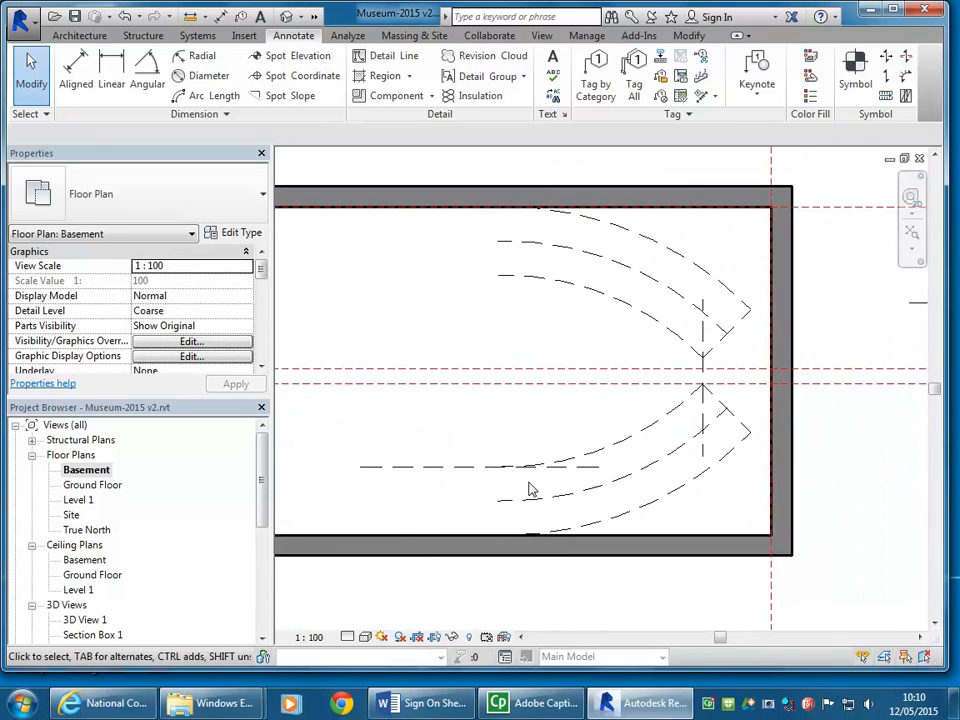
middle_click_drag(514, 341, 488, 340)
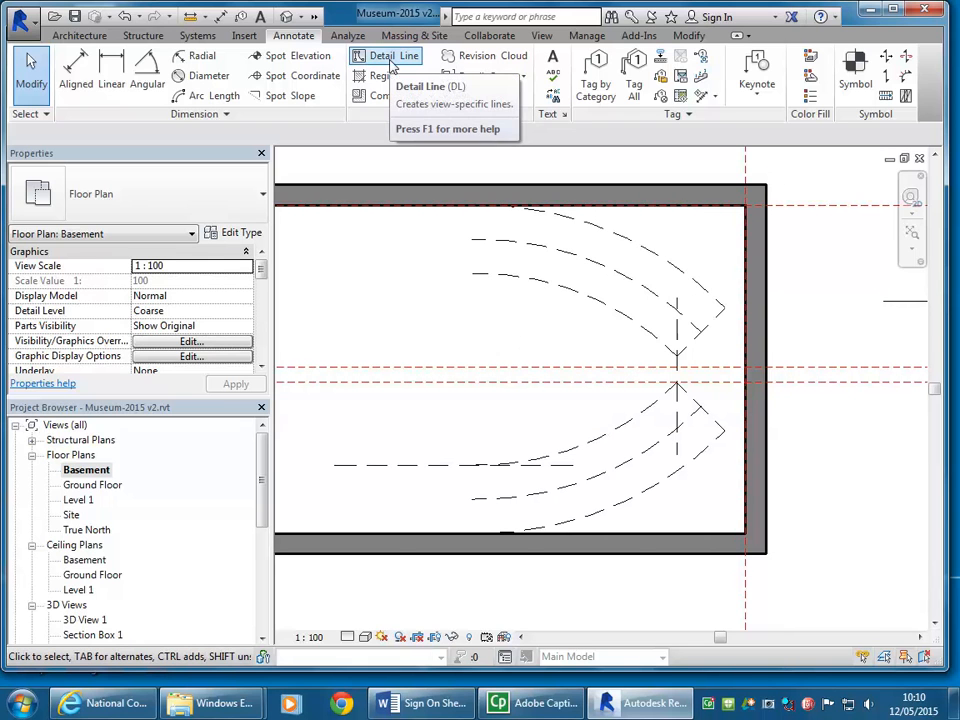
middle_click_drag(475, 300, 444, 315)
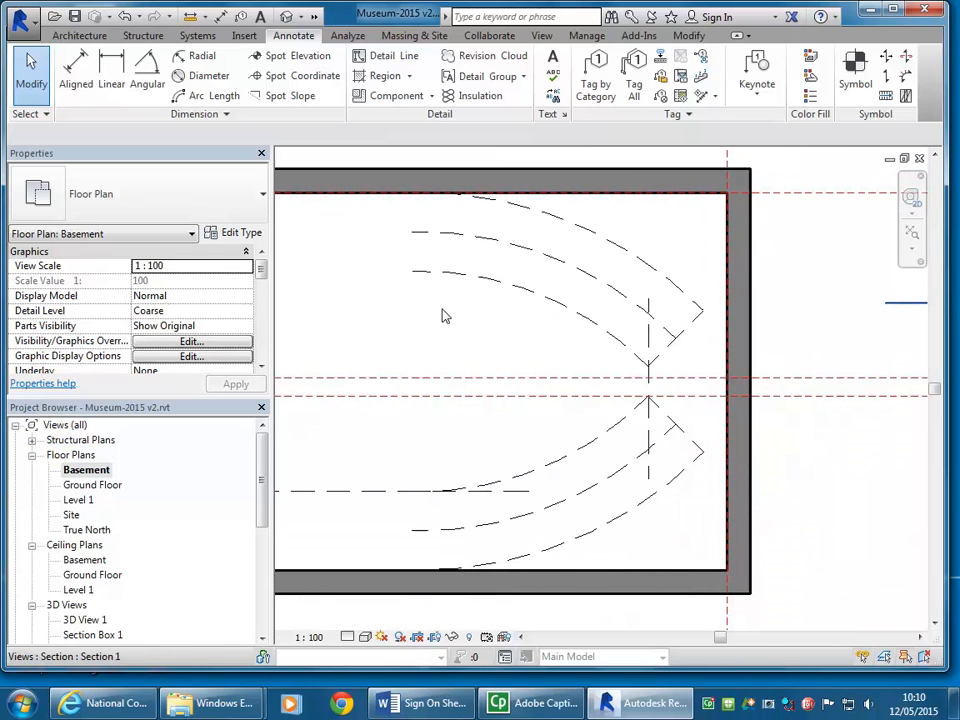
left_click(81, 40)
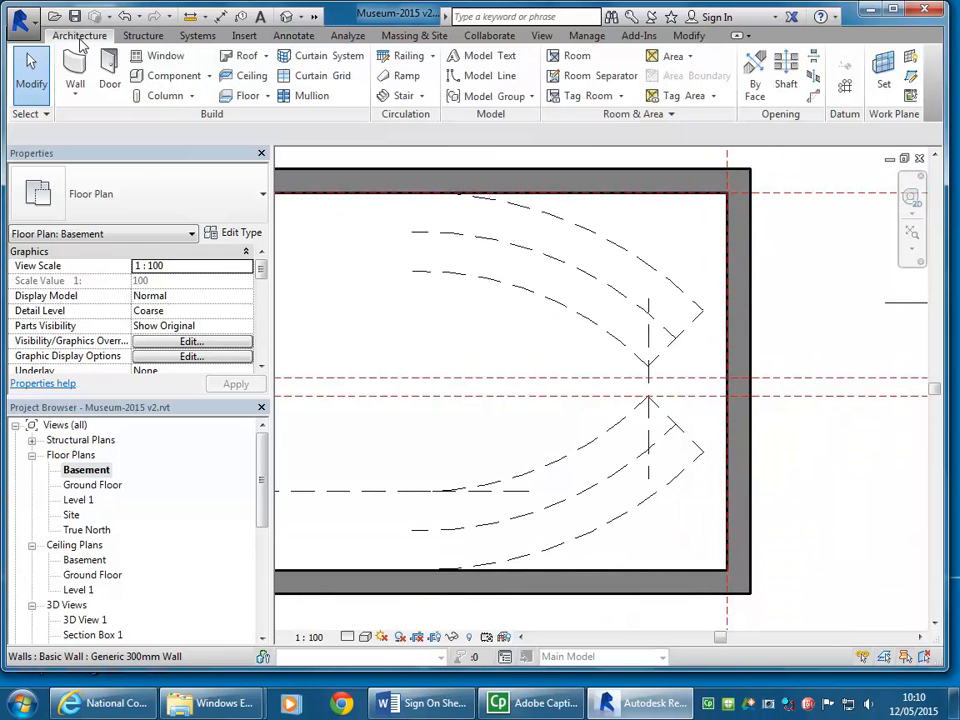
left_click(422, 95)
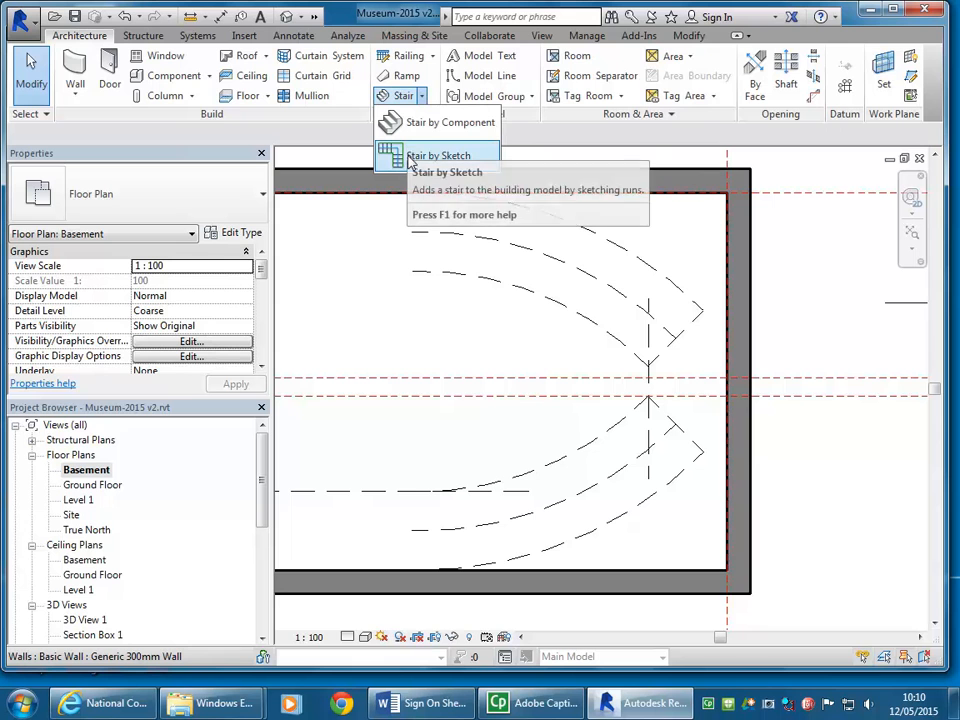
left_click(430, 156)
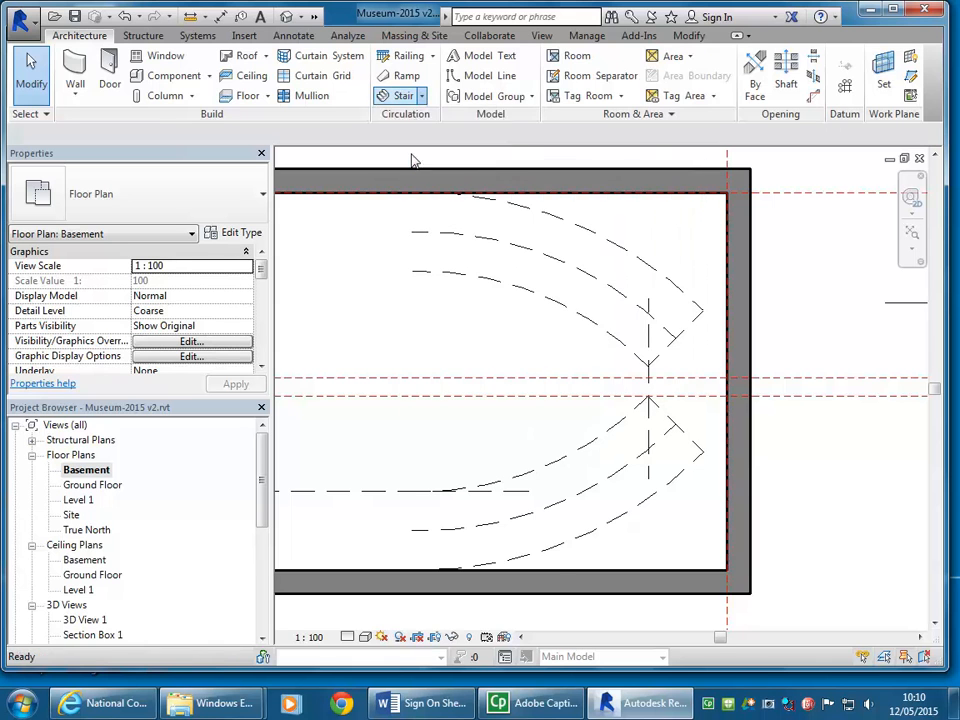
middle_click_drag(574, 259, 549, 260)
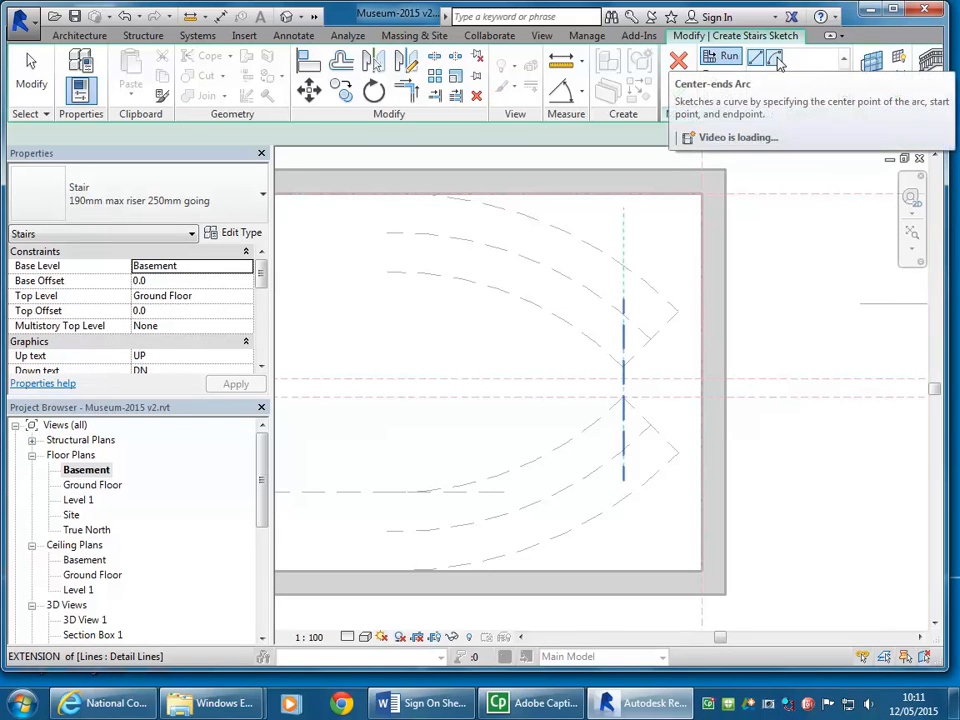
left_click(776, 60)
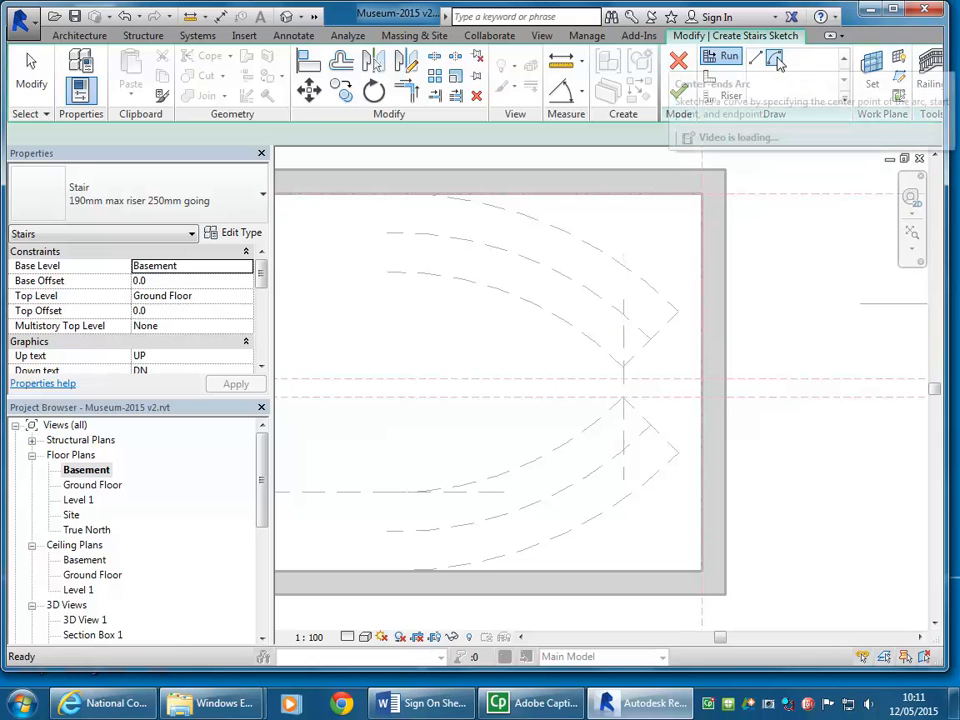
Step: Place the curved run's centre point at the centre of the upper inner dashed arc, using the centre snap override
mouse_move(420, 370)
middle_mouse_down()
mouse_move(459, 364)
mouse_move(448, 355)
middle_mouse_up()
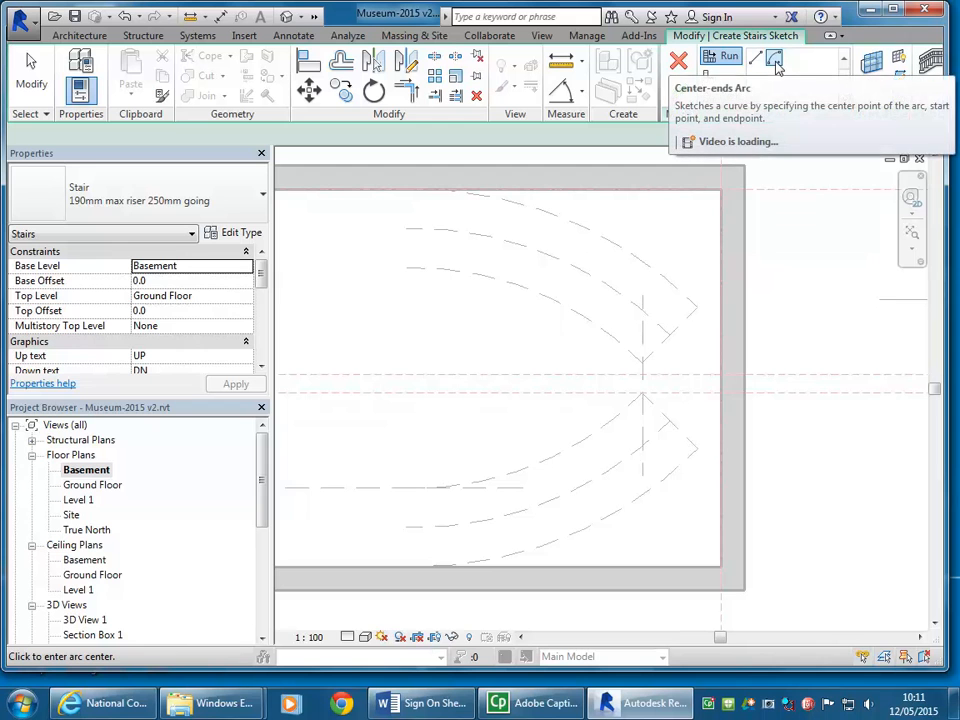
scroll(500, 330, "down", 3)
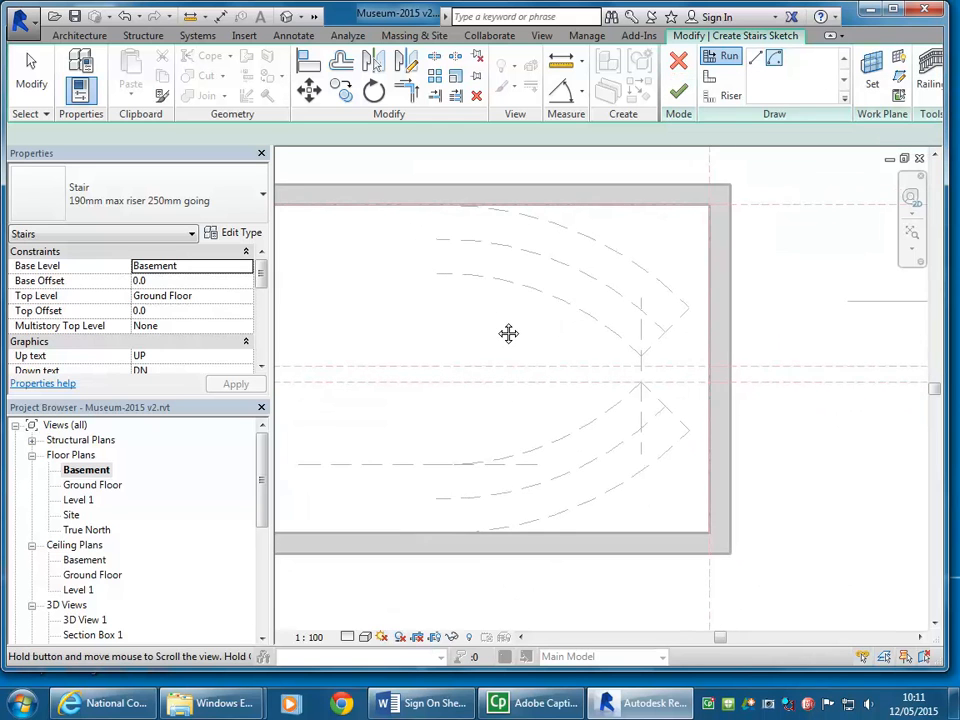
left_click(435, 251)
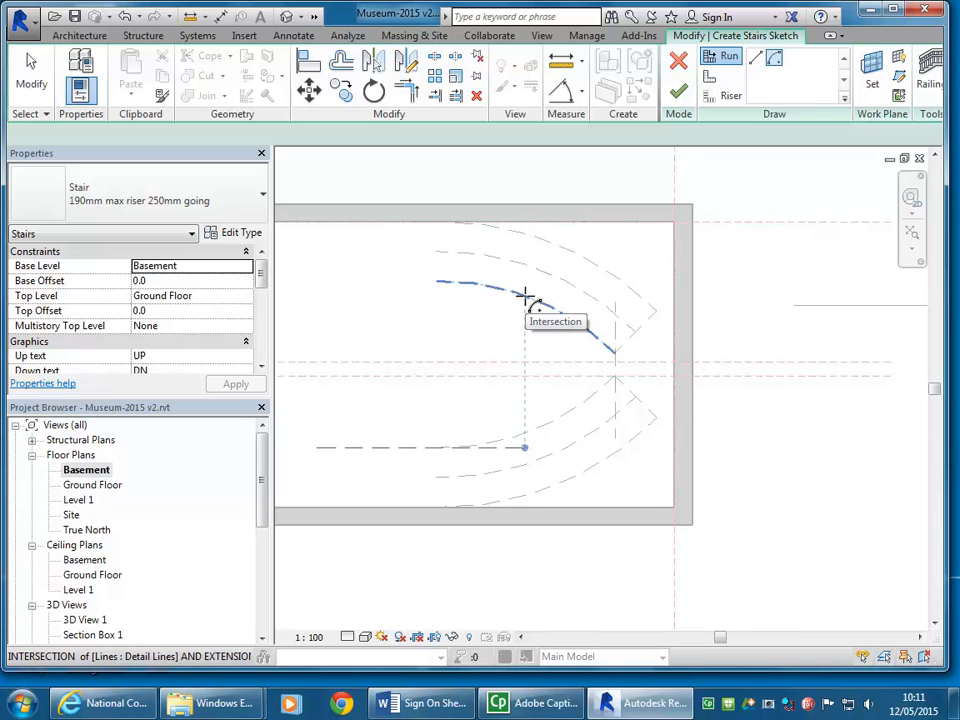
key("s")
key("c")
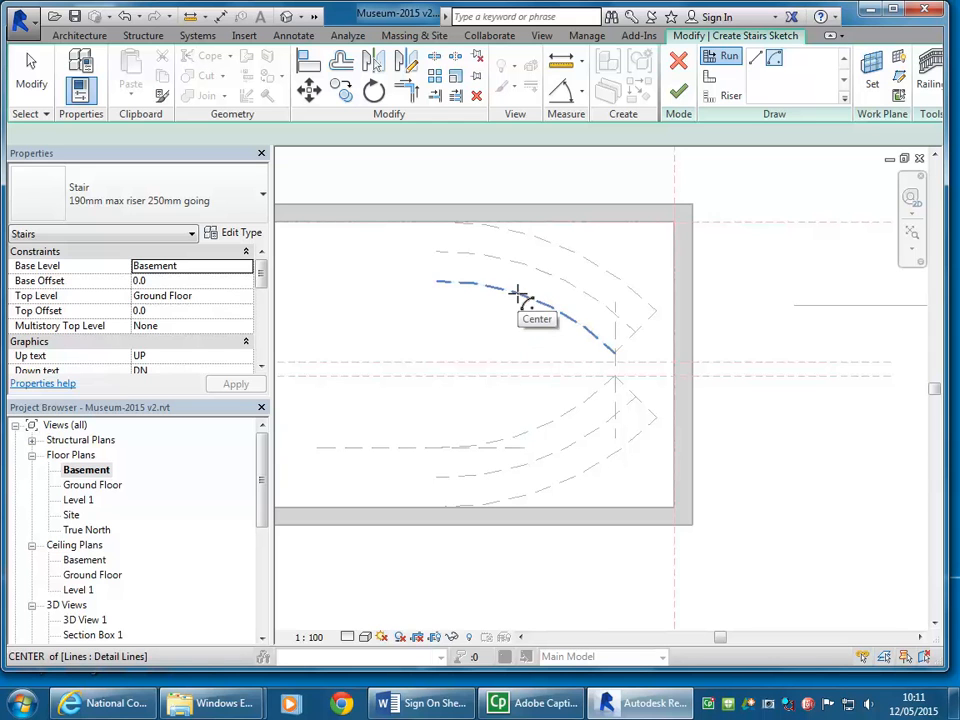
left_click(517, 296)
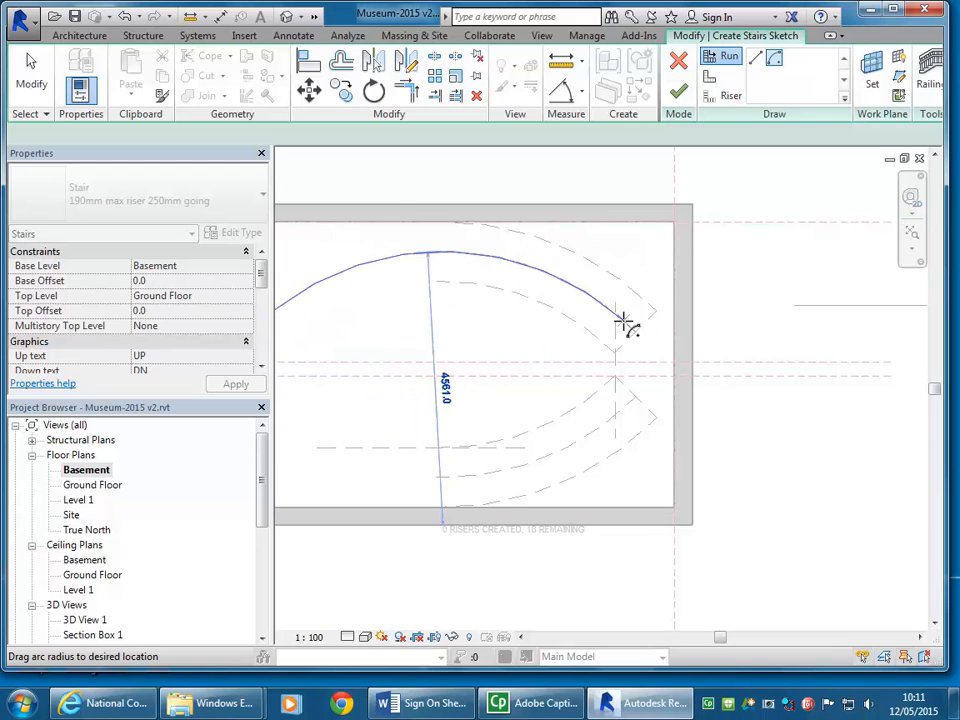
Step: Draw an 8-riser curved run along the upper middle dashed arc, ending close to the arc's right end
scroll(630, 326, "up", 3)
scroll(624, 321, "up", 1)
scroll(624, 321, "down", 2)
middle_click_drag(624, 321, 691, 401)
scroll(482, 285, "down", 1)
middle_click_drag(482, 284, 533, 231)
scroll(551, 250, "up", 2)
scroll(540, 229, "down", 1)
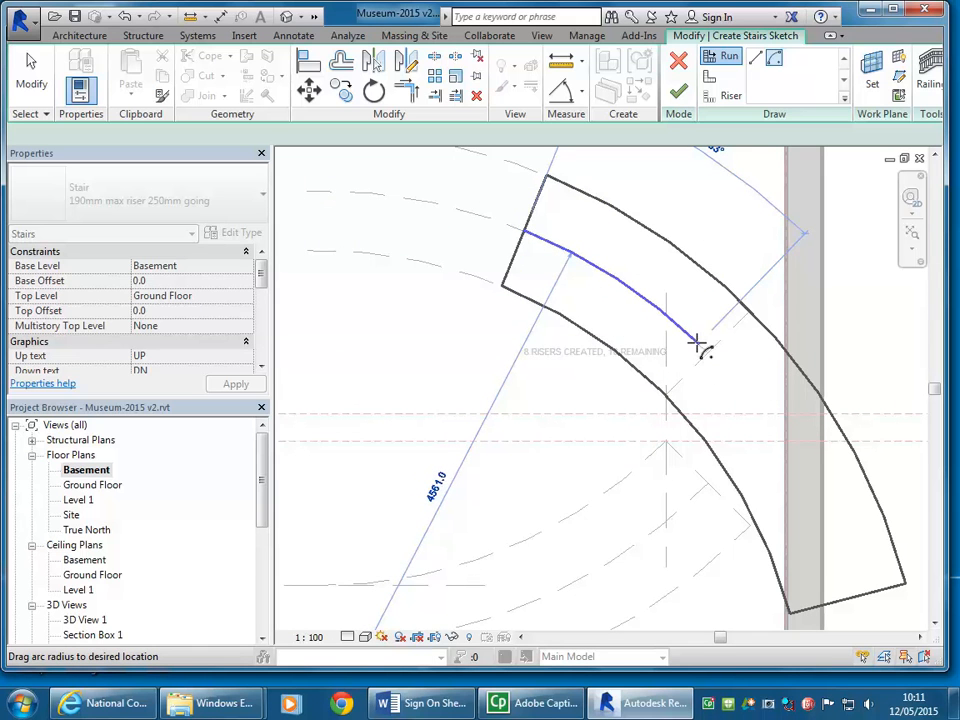
middle_click_drag(700, 345, 665, 343)
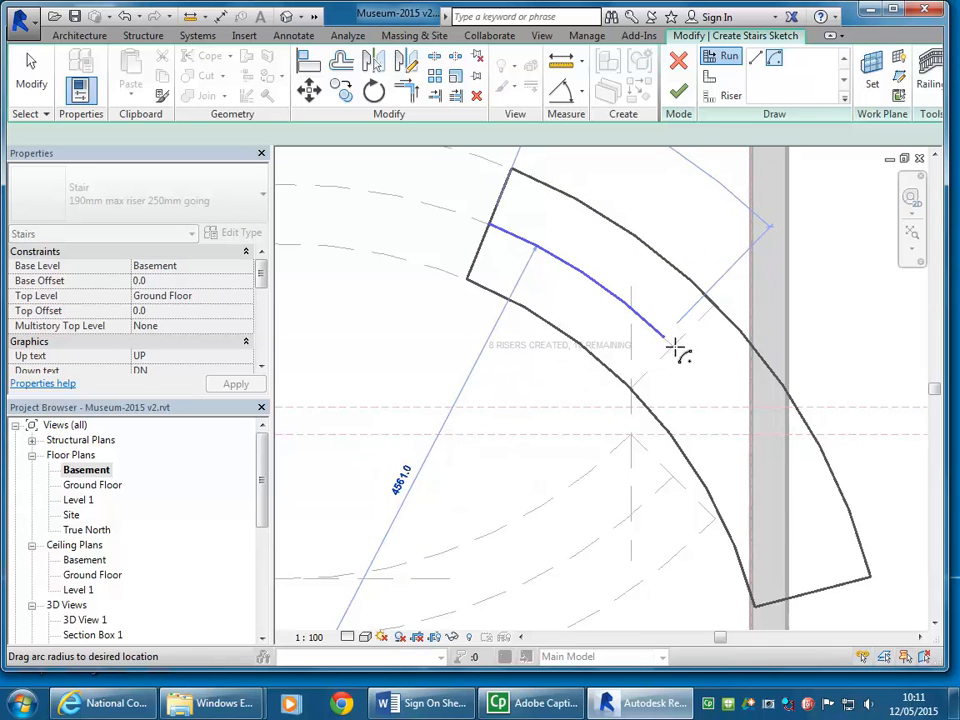
scroll(675, 348, "up", 3)
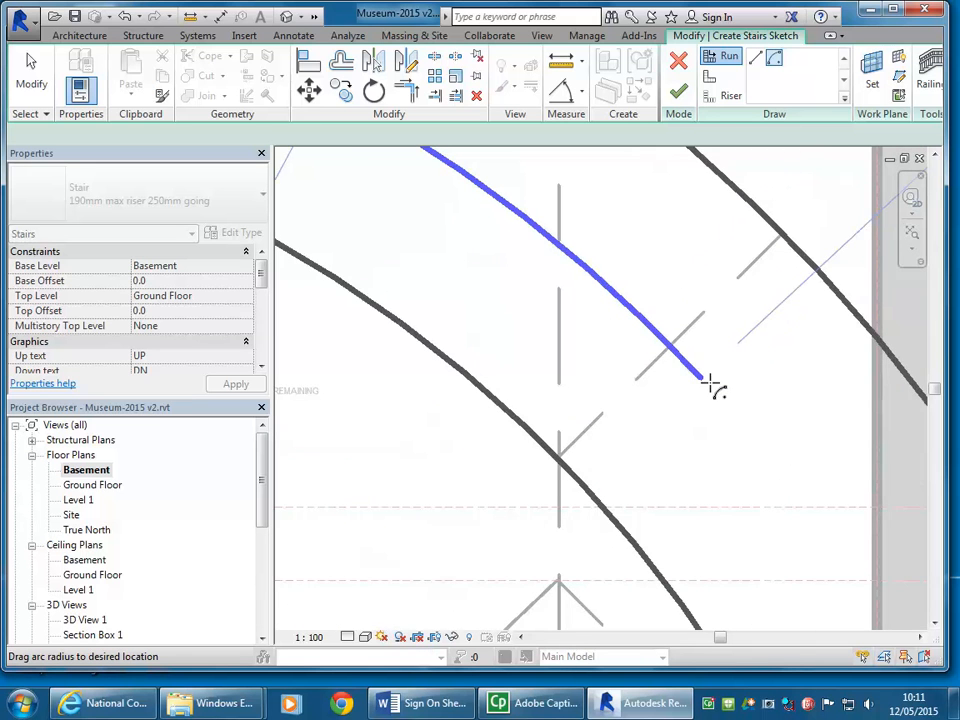
scroll(675, 333, "down", 2)
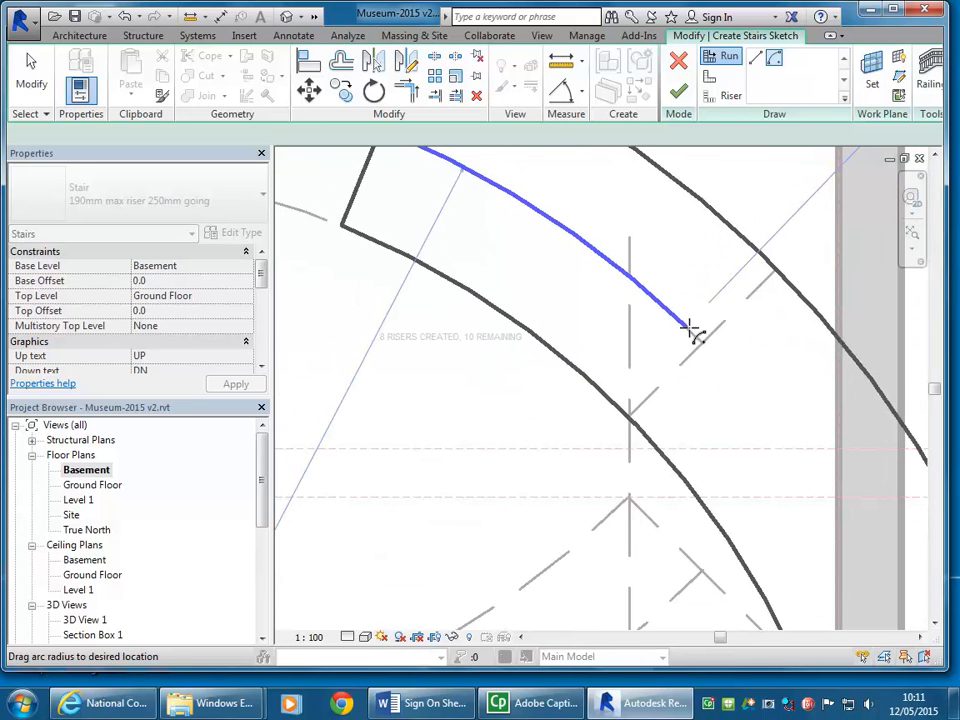
scroll(692, 332, "down", 4)
mouse_move(553, 349)
middle_mouse_down()
mouse_move(537, 333)
mouse_move(521, 337)
middle_mouse_up()
right_click(386, 269)
left_click(402, 277)
right_click(401, 277)
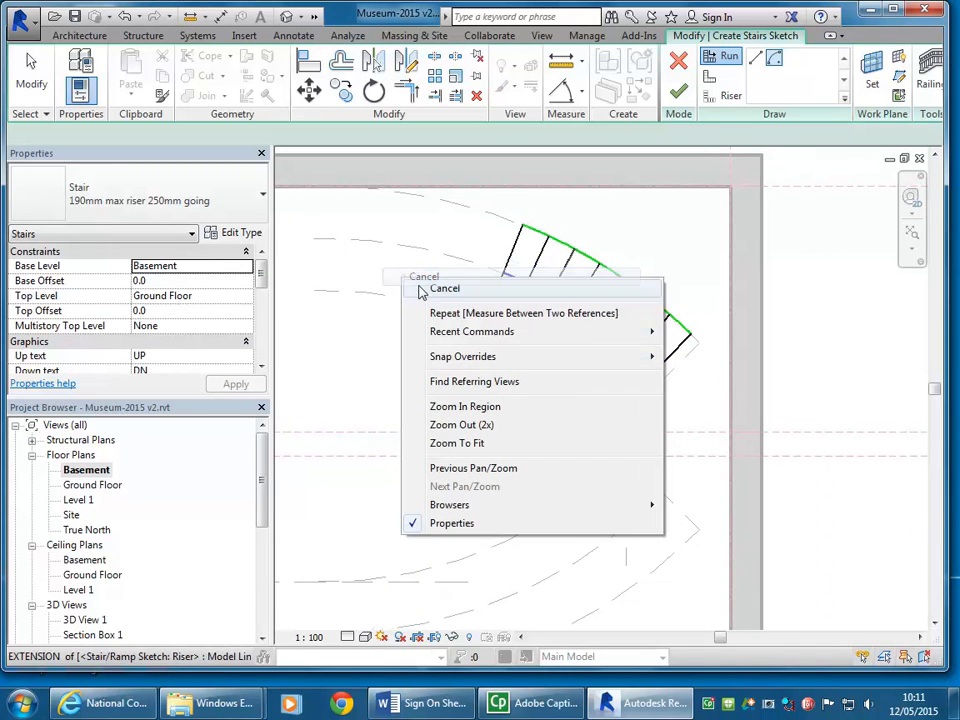
left_click(453, 293)
Step: Select the whole curved run for Rotate and place its centre of rotation at the upper inner dashed arc's centre
scroll(412, 365, "down", 1)
mouse_move(407, 197)
left_mouse_down()
mouse_move(458, 270)
mouse_move(629, 424)
left_mouse_up()
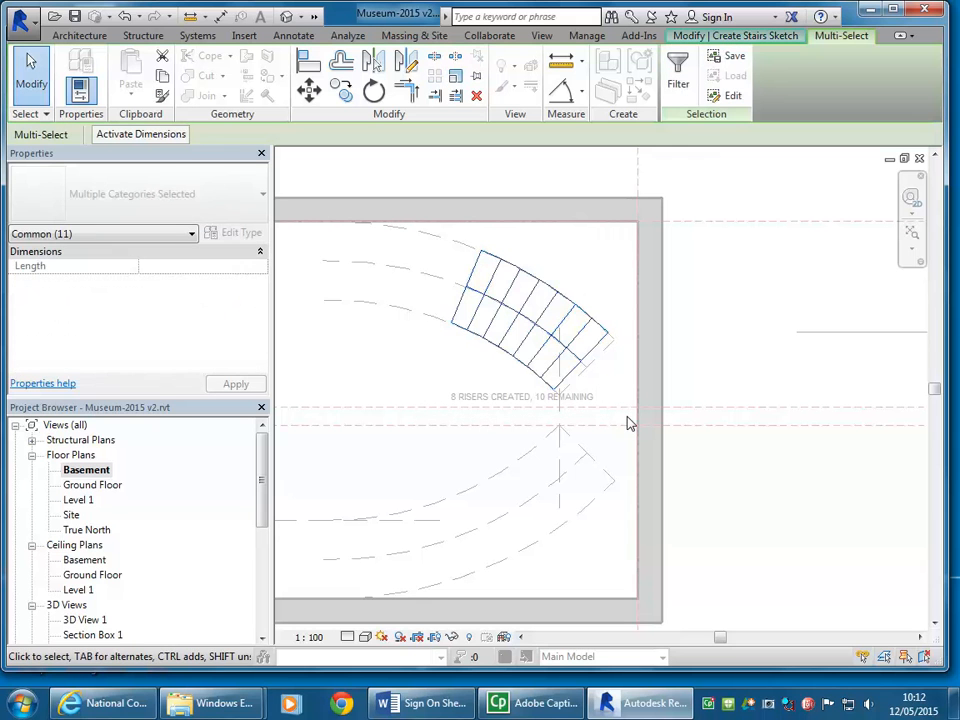
left_click(373, 91)
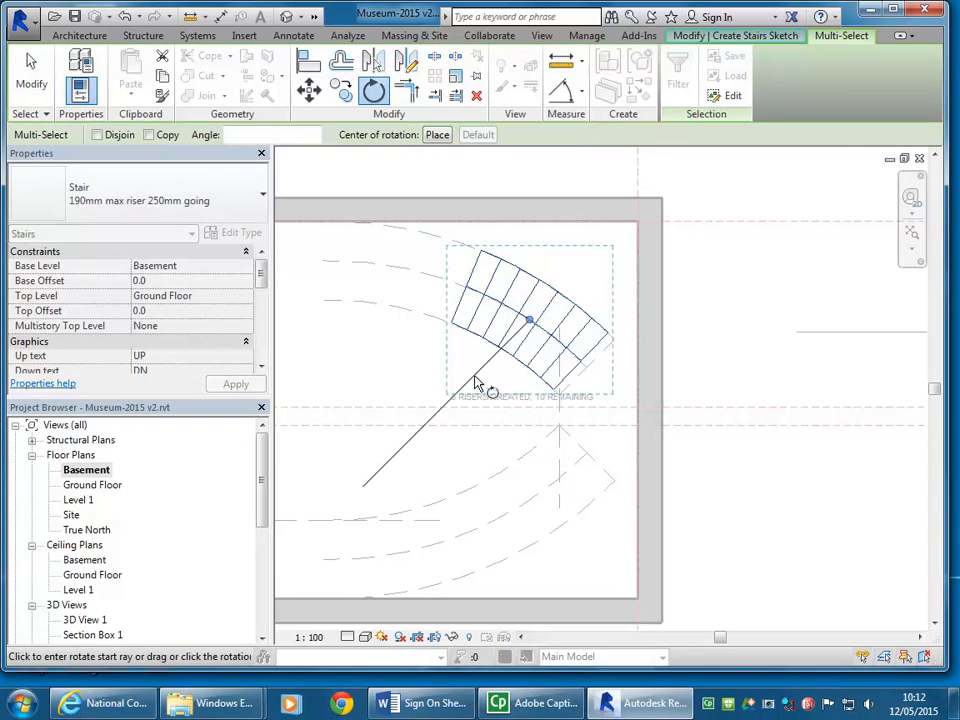
middle_click_drag(476, 383, 494, 356)
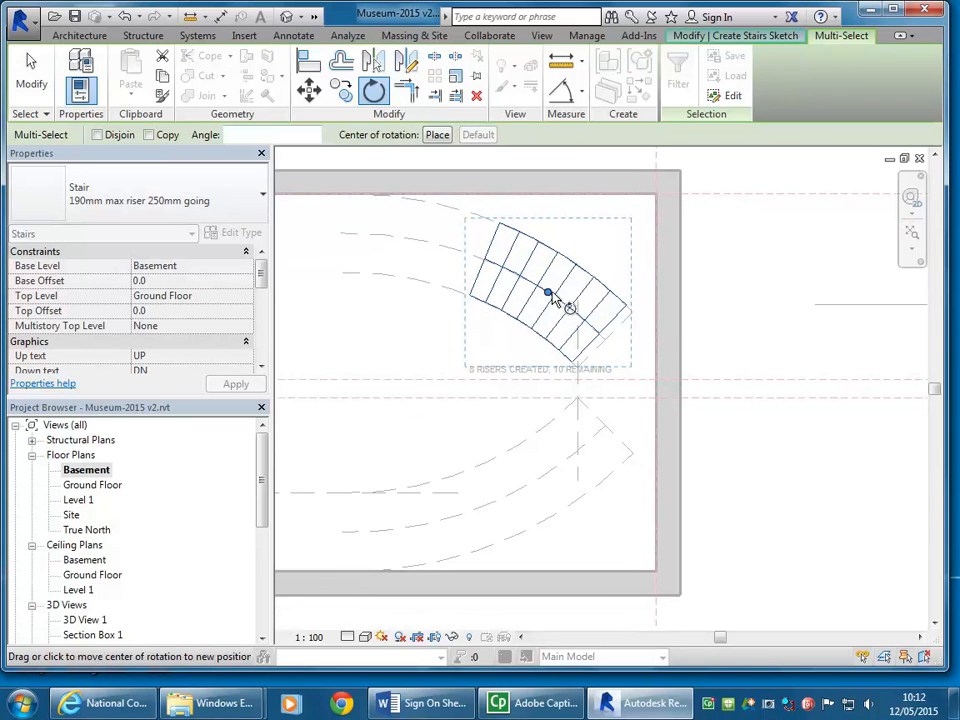
left_click_drag(553, 298, 436, 284)
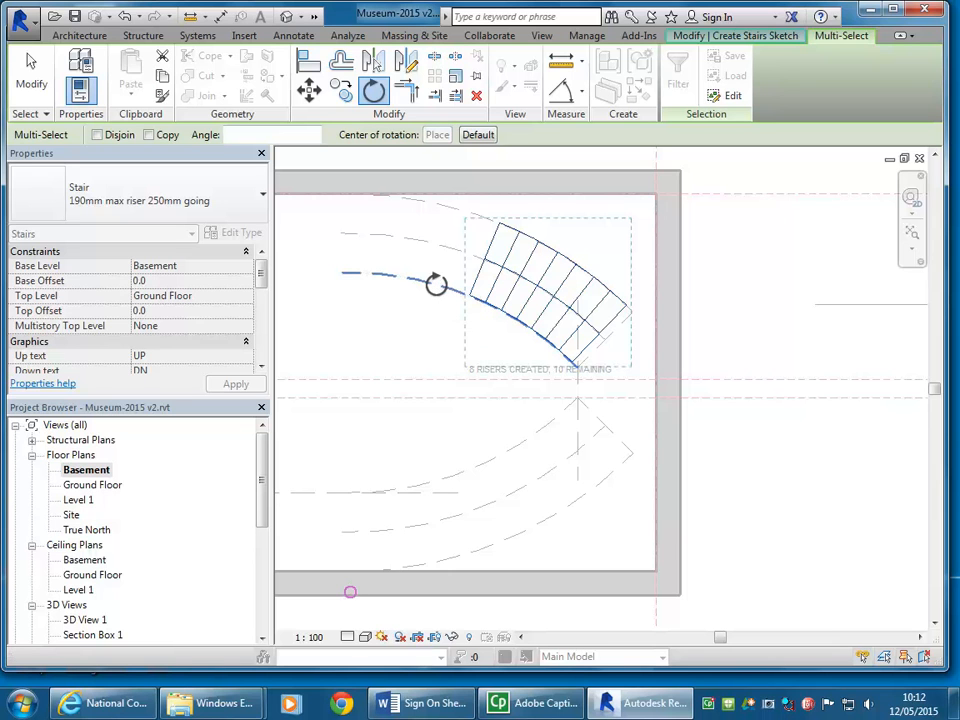
left_click(350, 592)
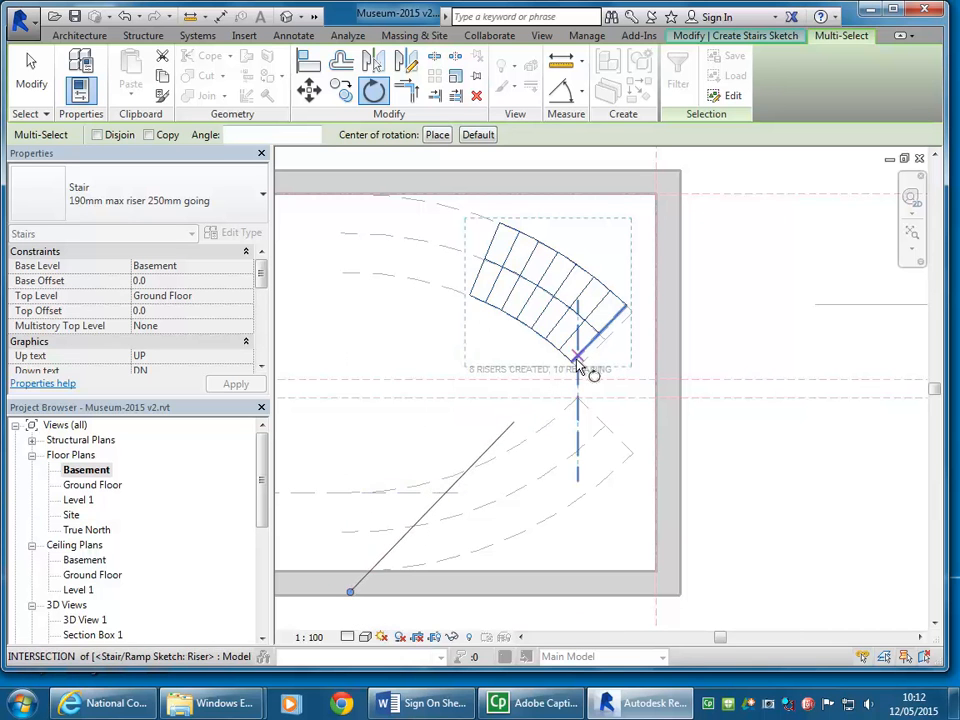
Step: Rotate the run from its lower inner corner until that corner meets the end of the inner dashed arc
scroll(585, 366, "up", 3)
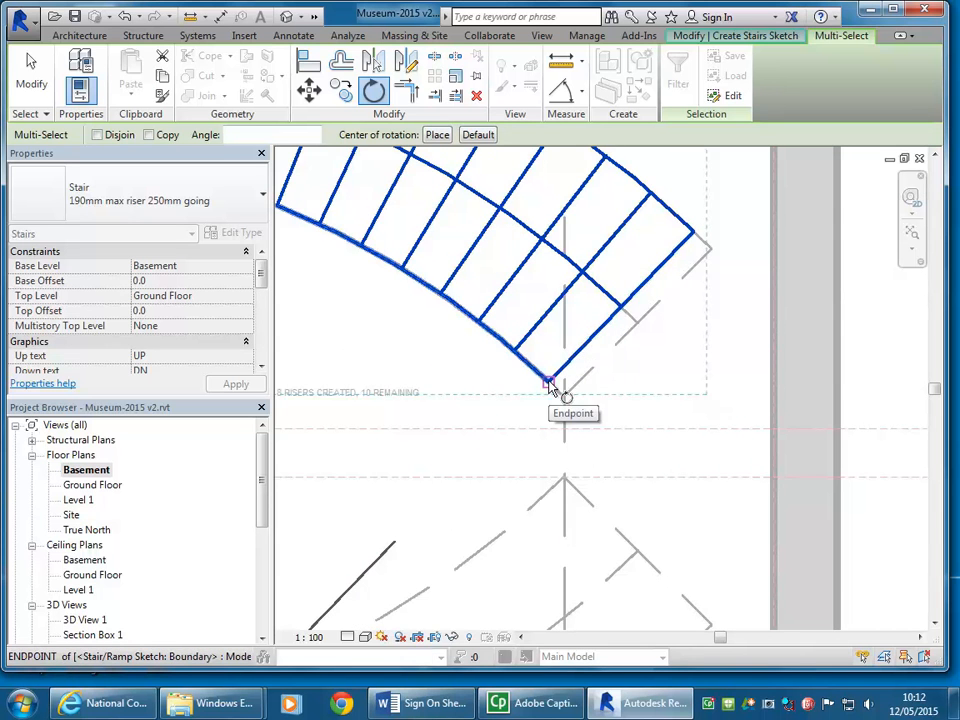
left_click(550, 387)
left_click(510, 481)
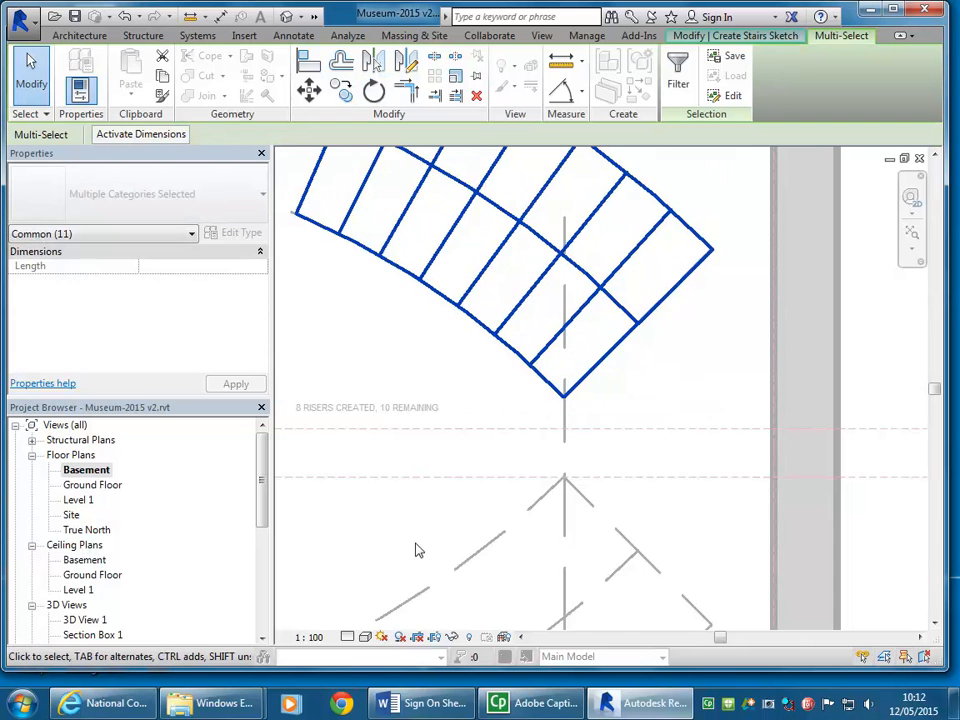
scroll(521, 482, "down", 4)
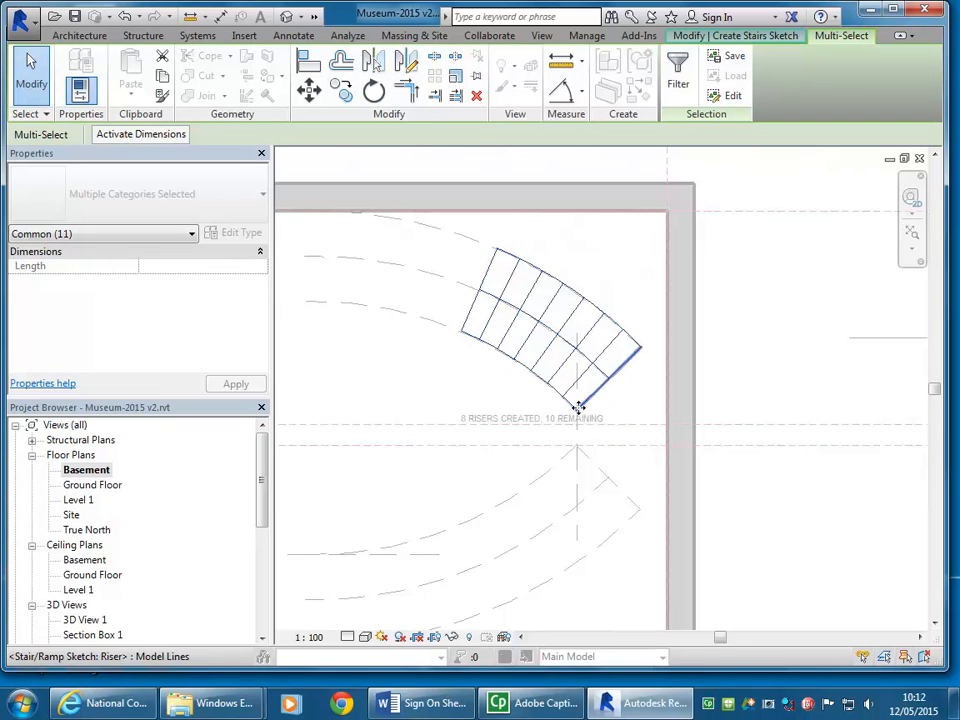
middle_click_drag(578, 413, 514, 389)
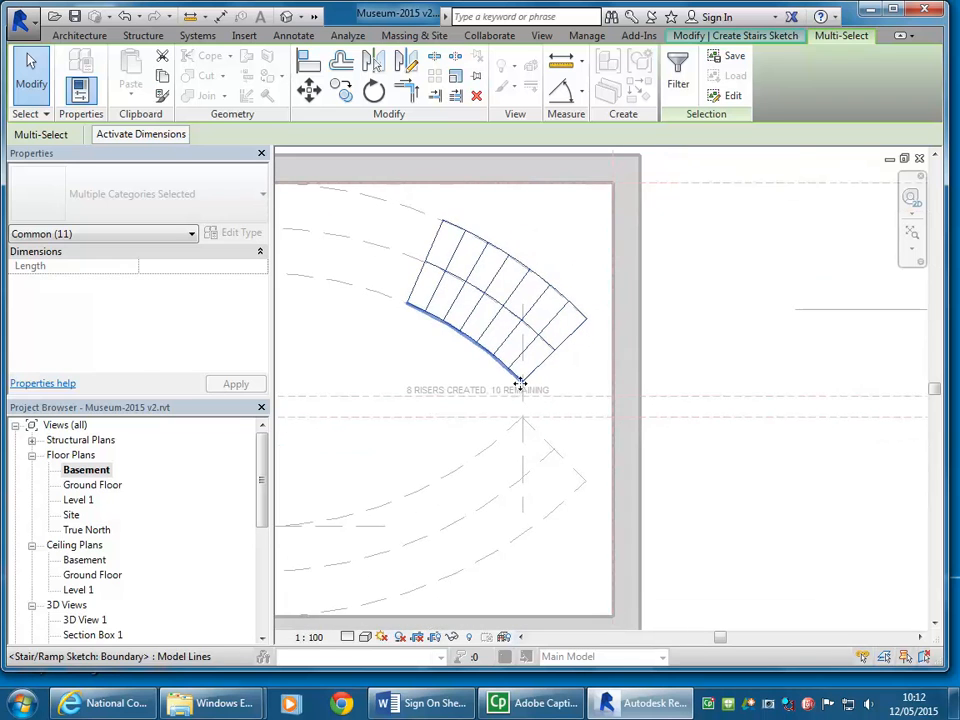
left_click(395, 357)
scroll(382, 344, "down", 1)
middle_click_drag(382, 344, 459, 327)
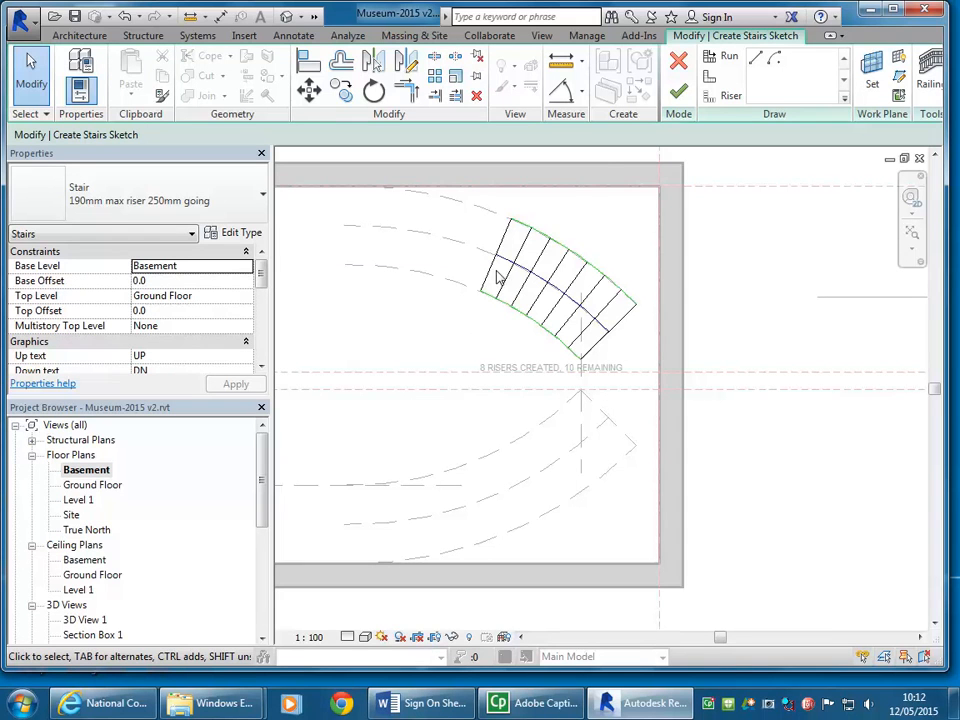
Step: Draw a second curved run with the remaining 10 risers along the lower middle dashed arc, centred on the lower inner arc and starting at its right end
middle_click_drag(594, 317, 619, 300)
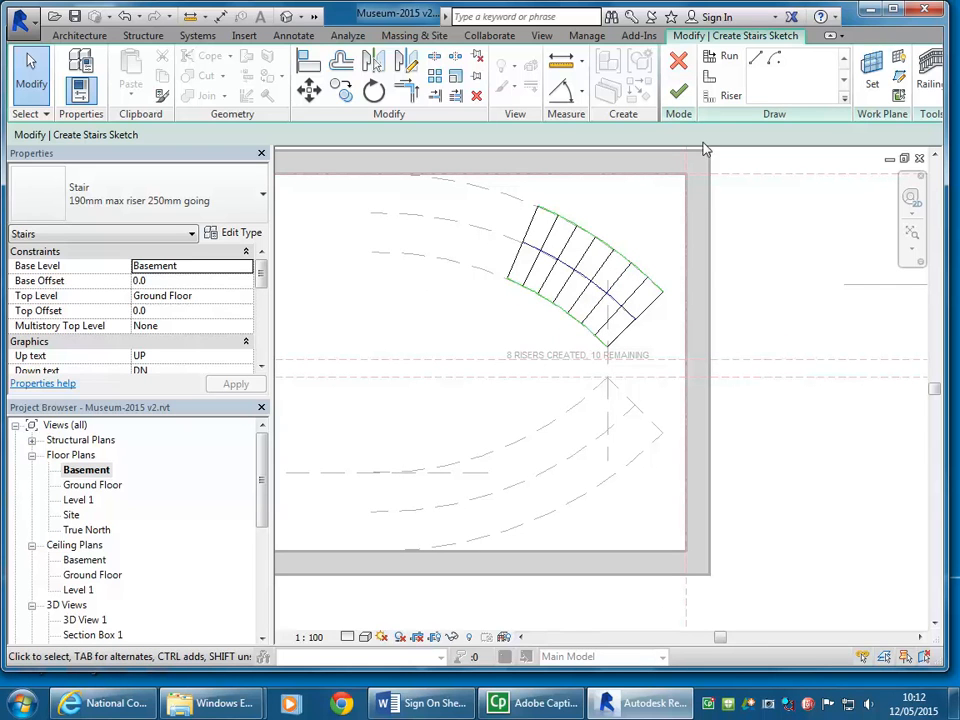
left_click(712, 60)
left_click(777, 59)
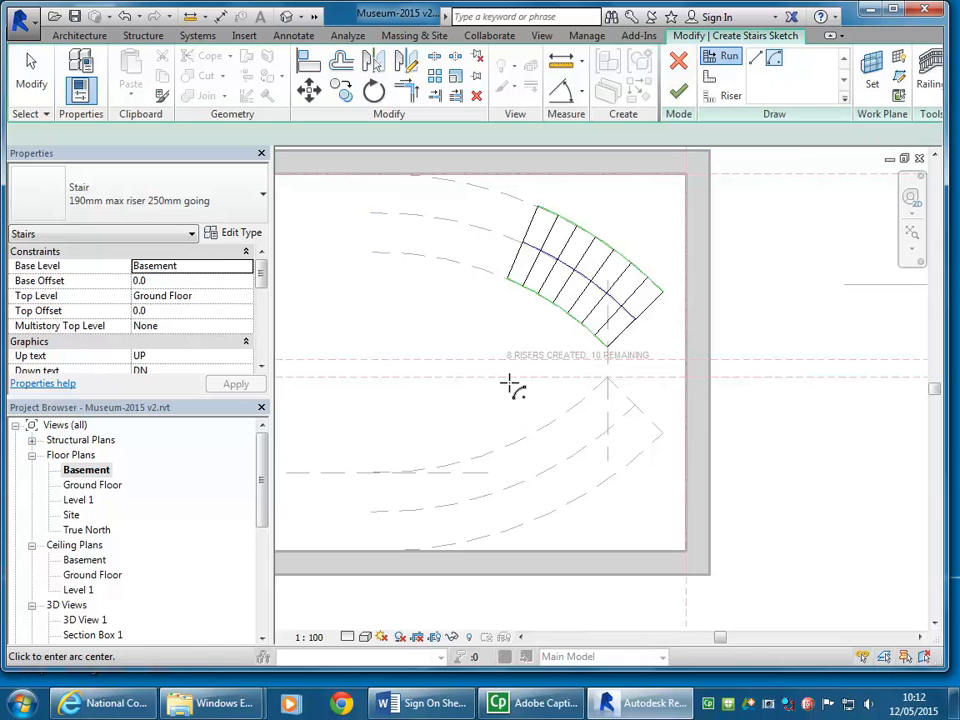
left_click(497, 452)
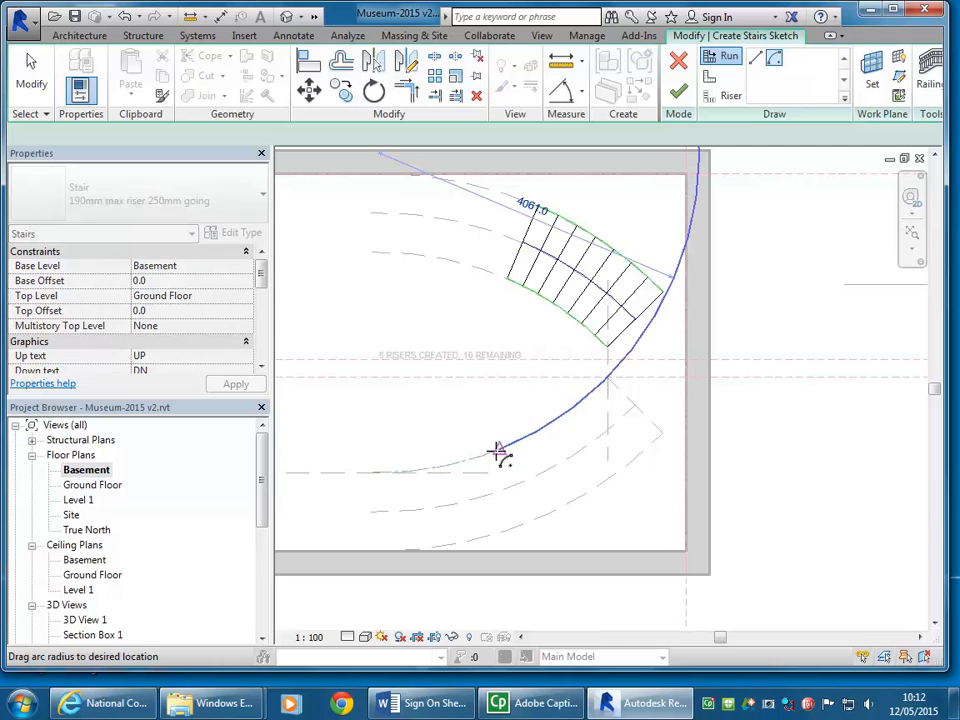
left_click(637, 405)
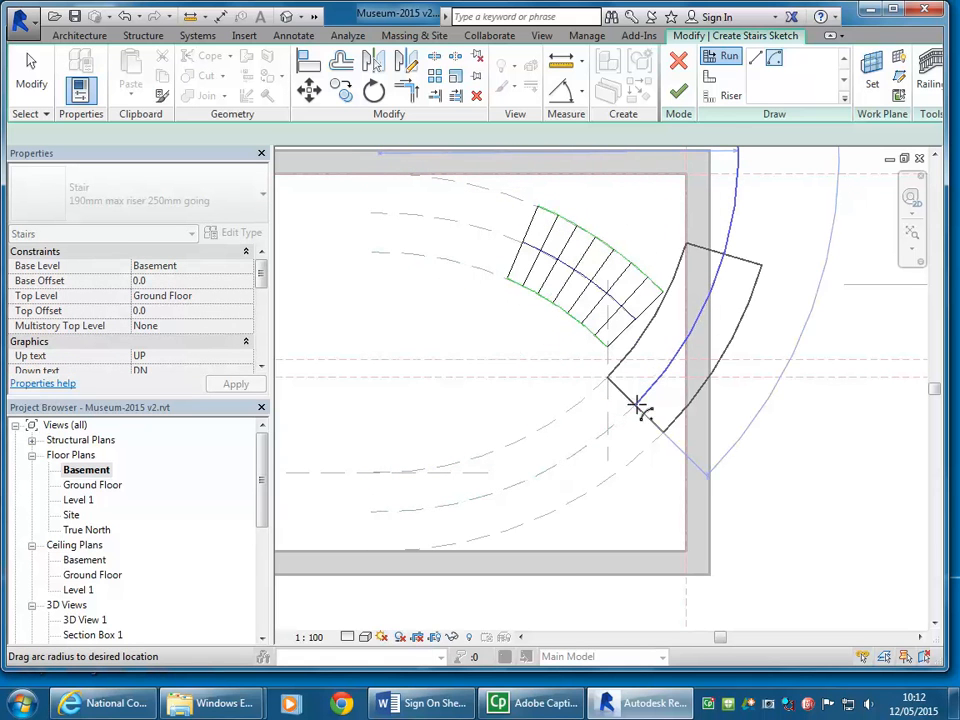
left_click(347, 535)
mouse_move(395, 368)
middle_mouse_down()
mouse_move(542, 381)
mouse_move(508, 377)
middle_mouse_up()
Step: Delete the two inner and two outer straight boundary lines that form the pointed landing between the runs
scroll(431, 336, "up", 2)
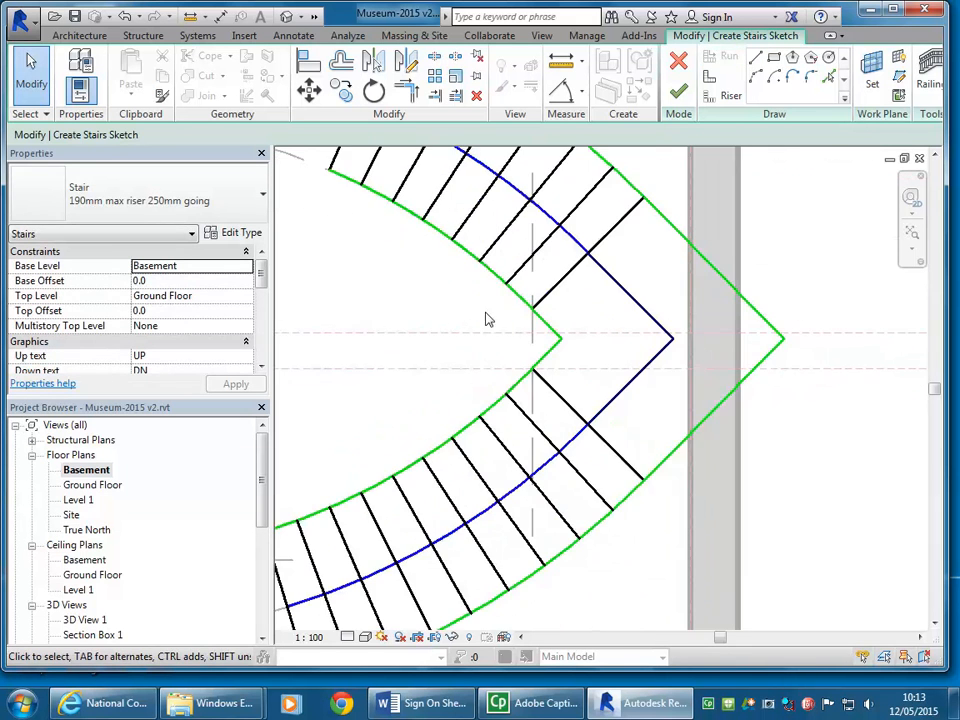
middle_click_drag(464, 345, 444, 350)
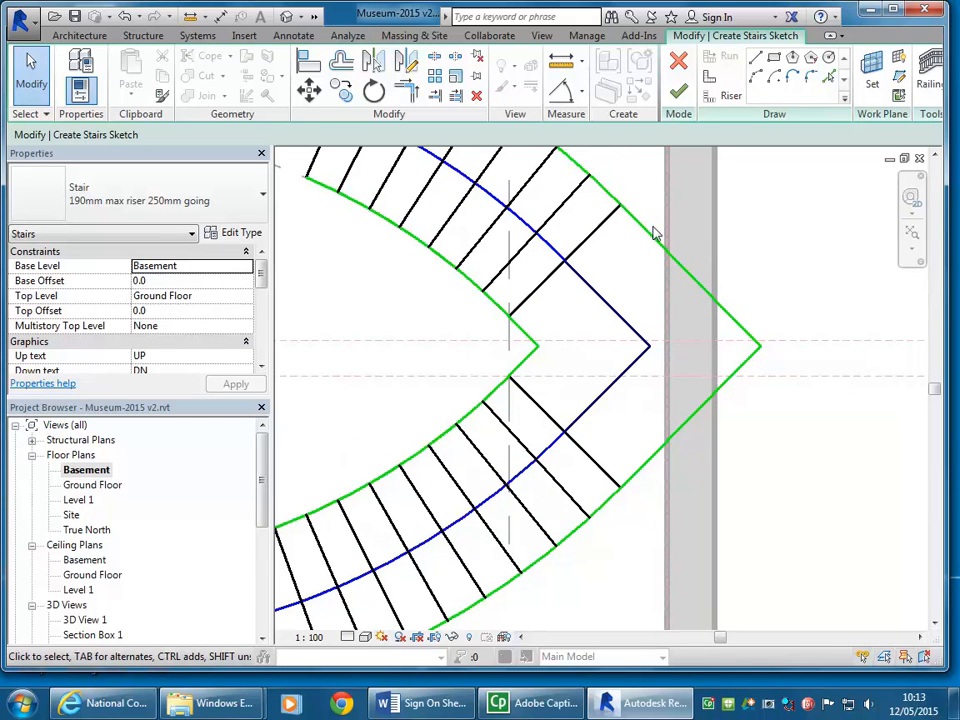
right_click(381, 285)
left_click(435, 302)
left_click(526, 336)
left_click(525, 369)
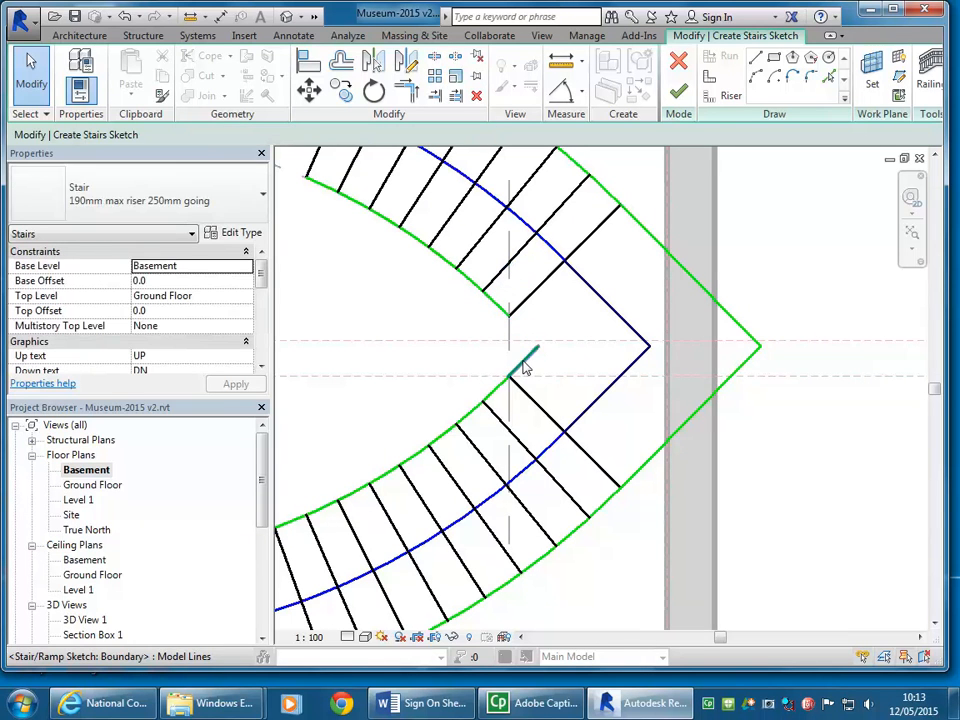
key("Delete")
left_click(700, 286)
key("Delete")
left_click(737, 374)
key("Delete")
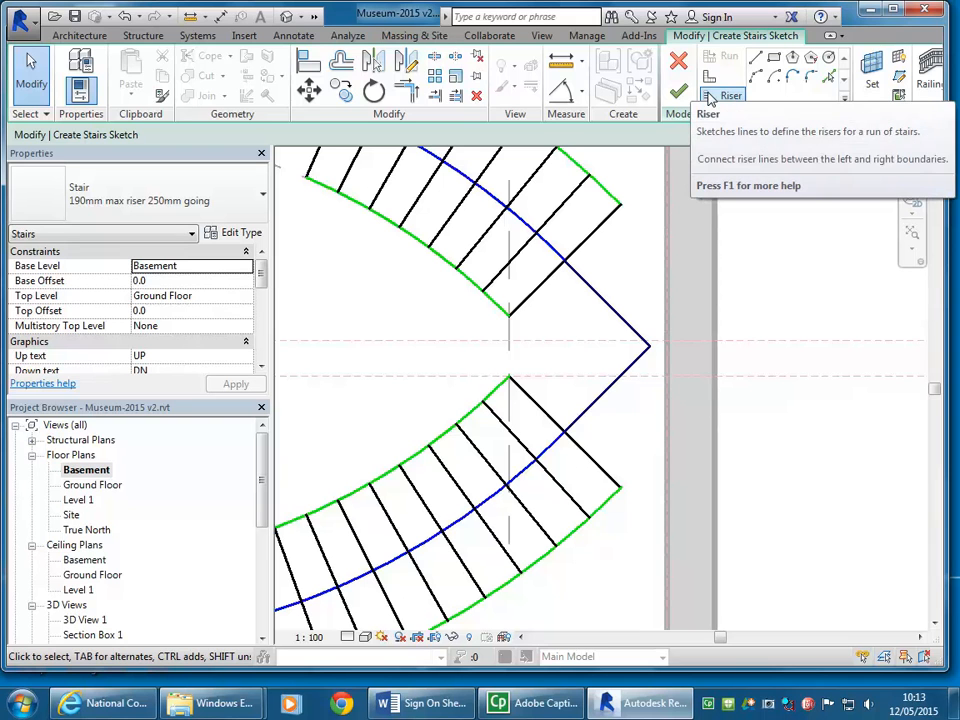
Step: Draw a vertical boundary line joining the inner corners of the two runs across the landing
left_click(708, 77)
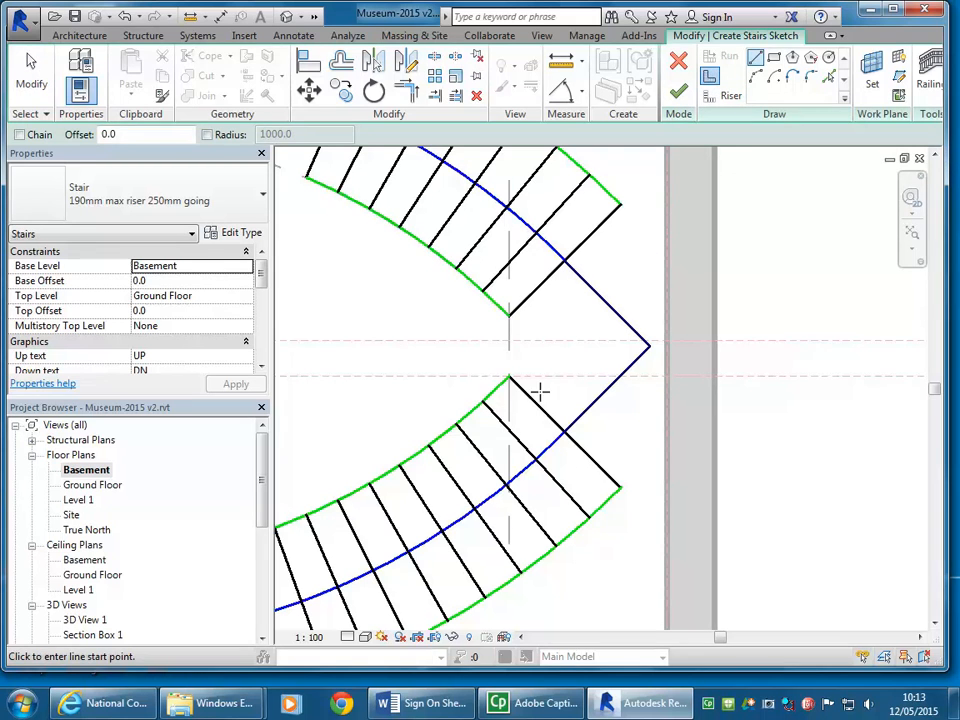
left_click(508, 316)
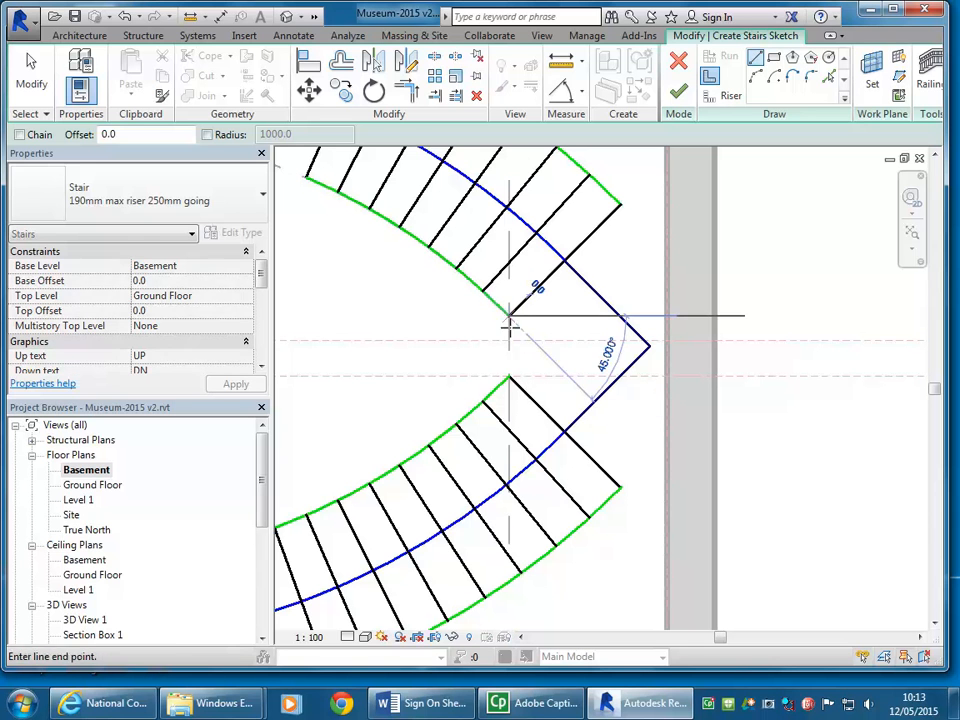
left_click(508, 378)
scroll(617, 354, "down", 2)
middle_click_drag(617, 354, 583, 386)
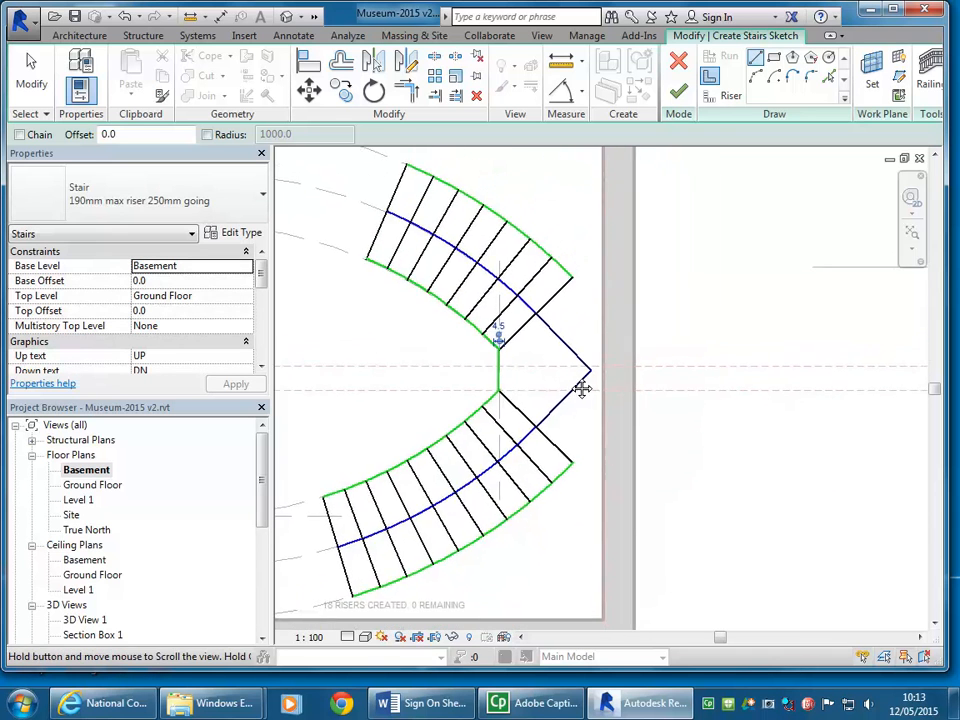
Step: Draw the landing's outer boundary with horizontal lines from both runs' outer corners to the wall's inner reference plane, joined by a vertical line
scroll(558, 280, "up", 4)
left_click(581, 311)
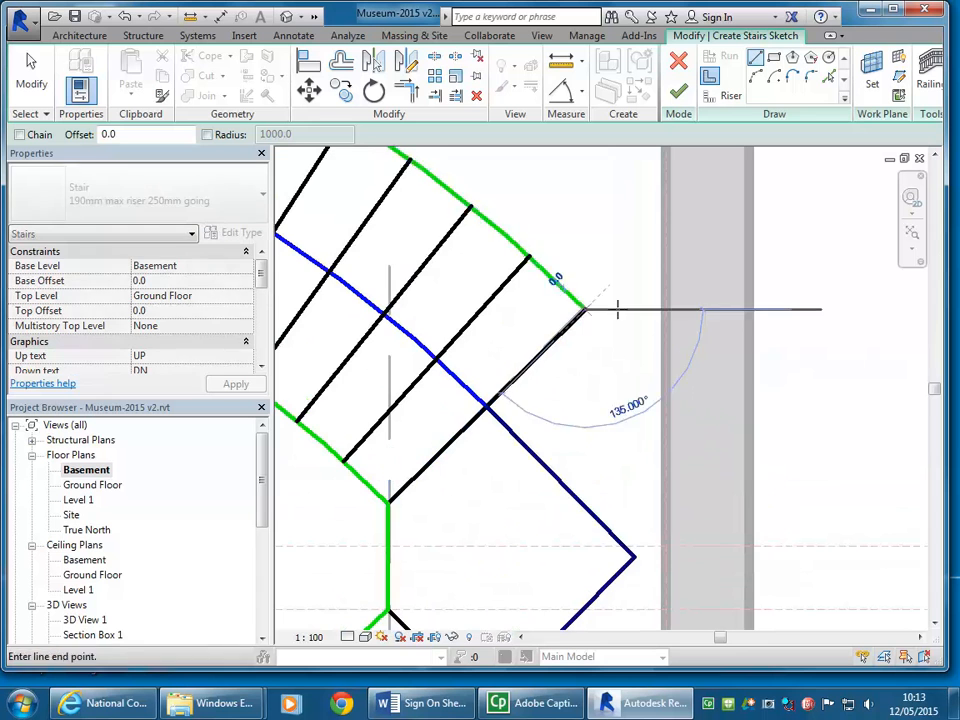
left_click(668, 310)
scroll(677, 311, "down", 2)
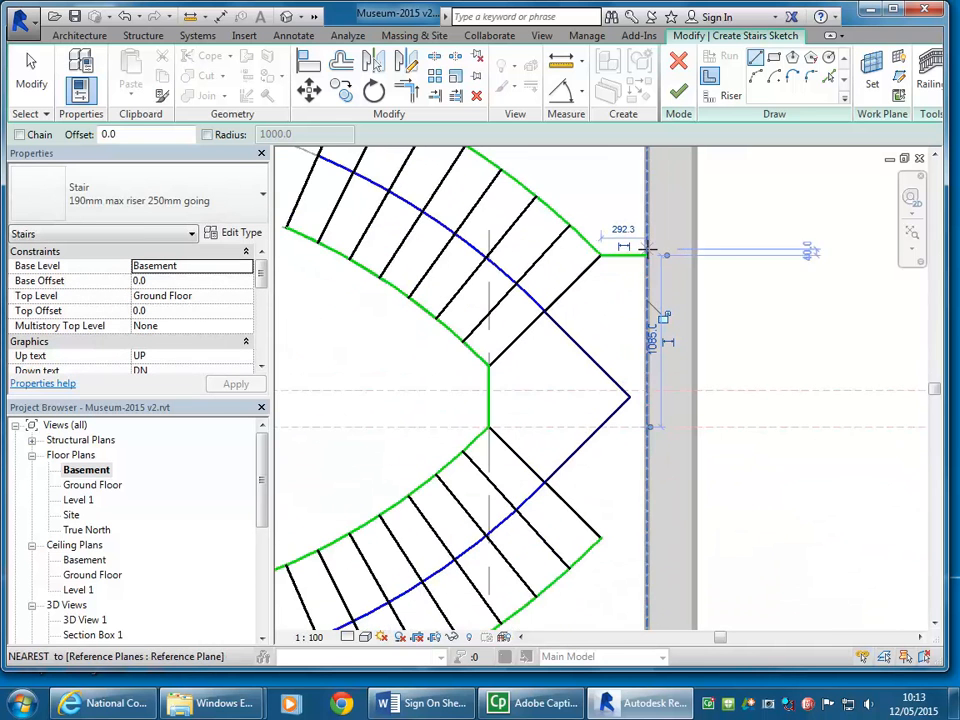
left_click(600, 538)
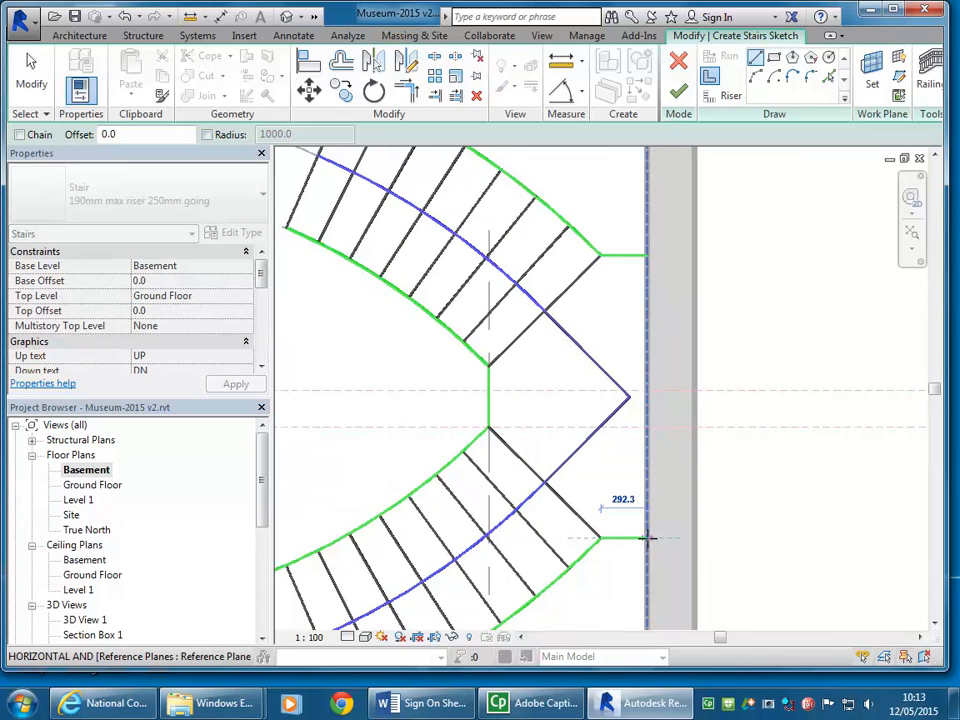
left_click(648, 538)
left_click(648, 538)
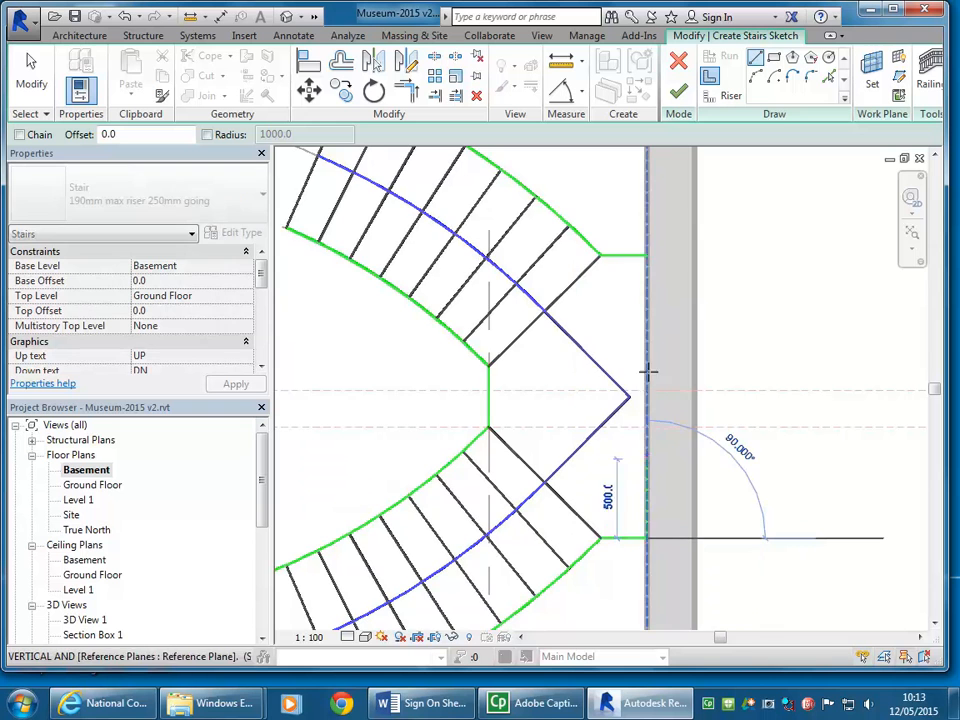
left_click(647, 255)
scroll(700, 380, "down", 3)
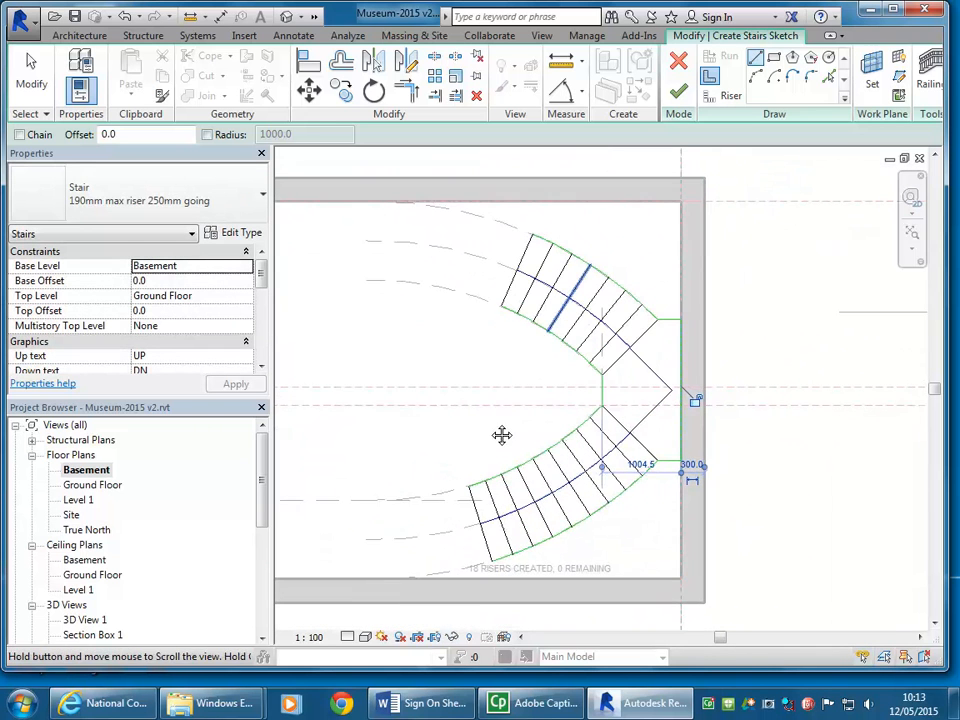
Step: Finish the stair sketch to generate the two-run stair with its landing against the wall
mouse_move(460, 389)
middle_mouse_down()
mouse_move(386, 369)
mouse_move(406, 362)
middle_mouse_up()
scroll(417, 405, "up", 1)
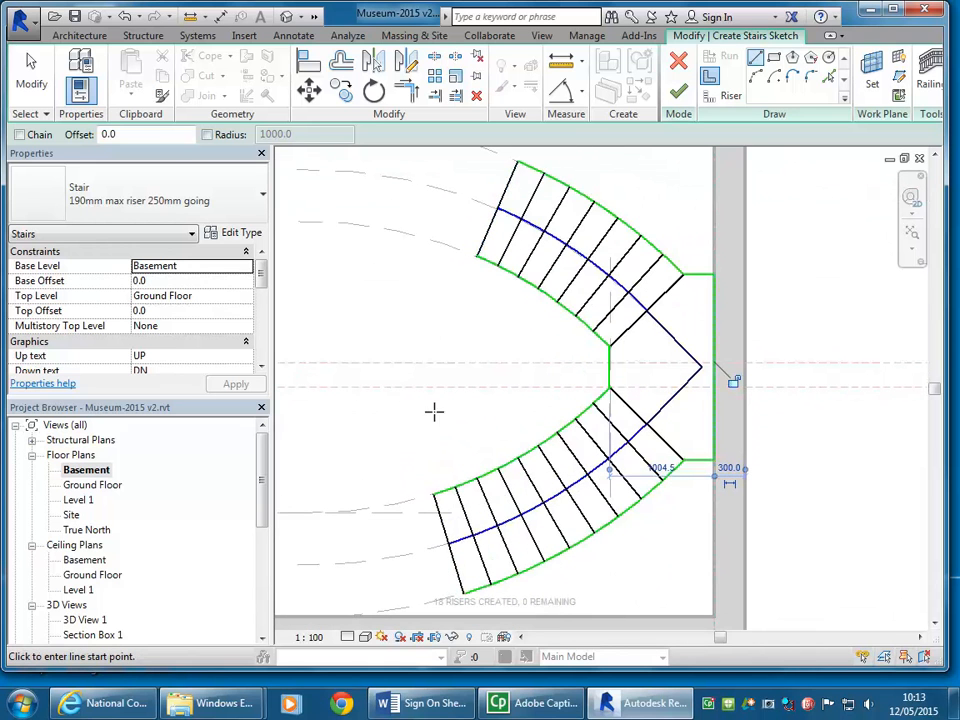
left_click(680, 93)
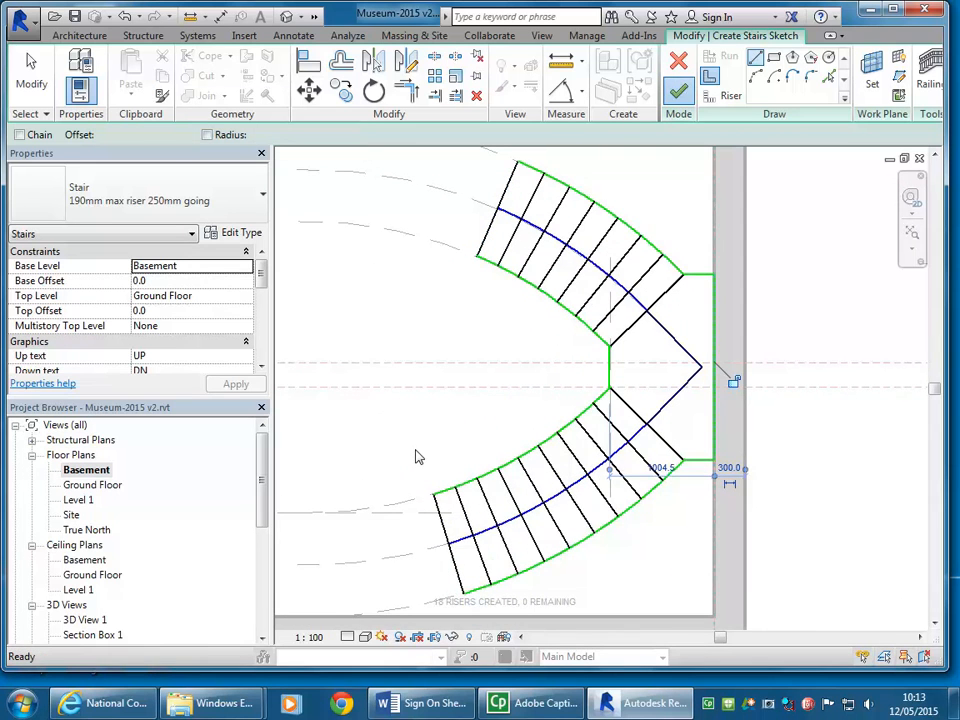
scroll(416, 454, "down", 1)
middle_click_drag(416, 454, 484, 476)
left_click(455, 478)
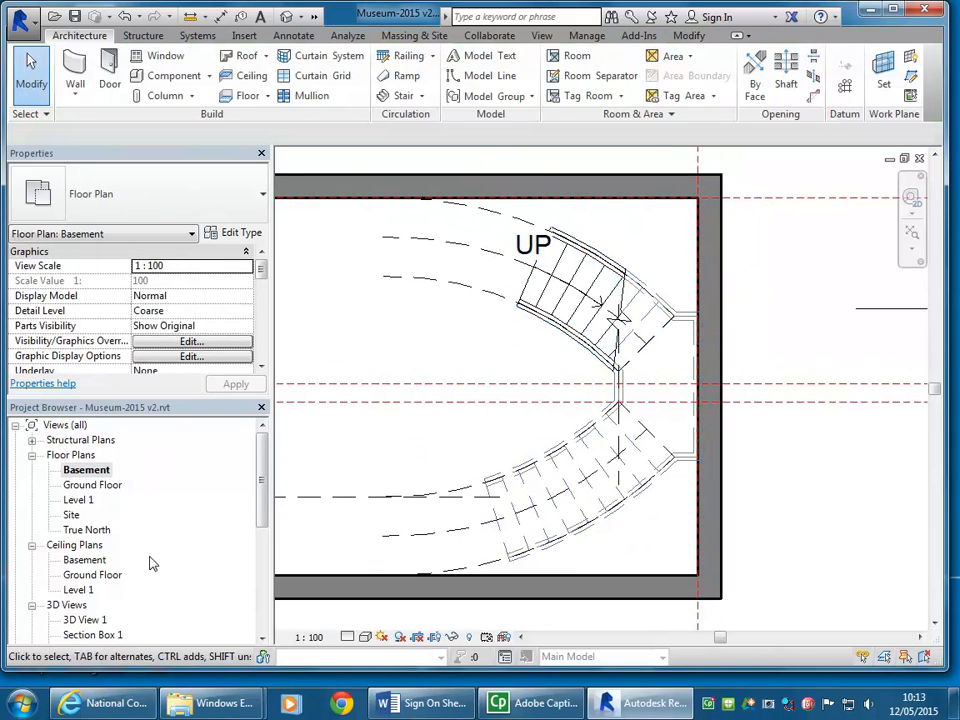
Step: Open the {3D} view of the museum and duplicate it as a separate 3D view
left_click_drag(263, 480, 263, 520)
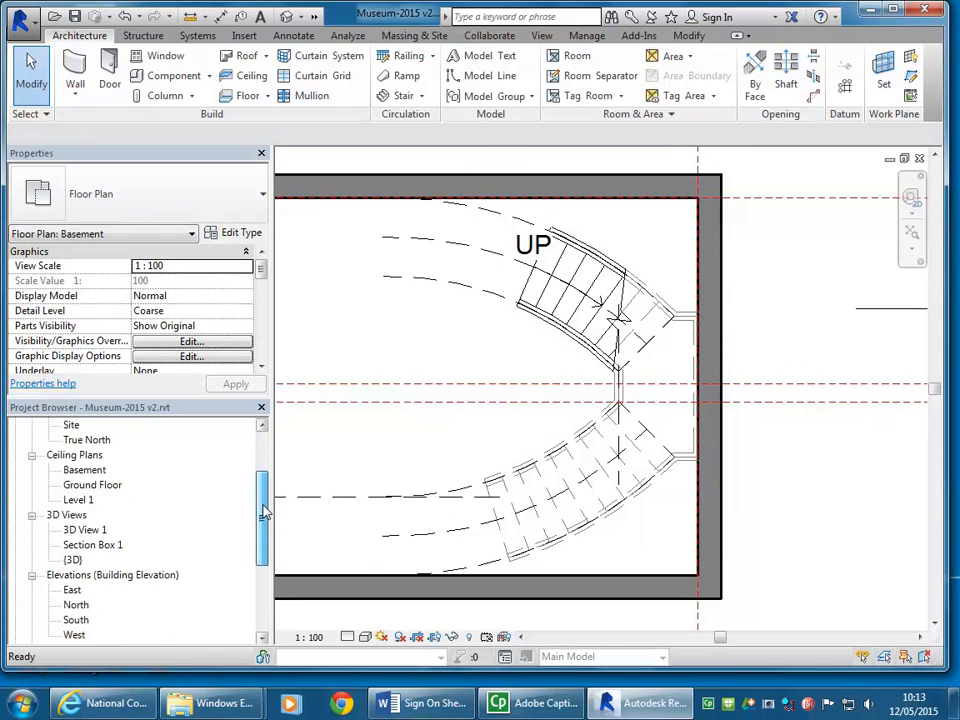
double_click(73, 560)
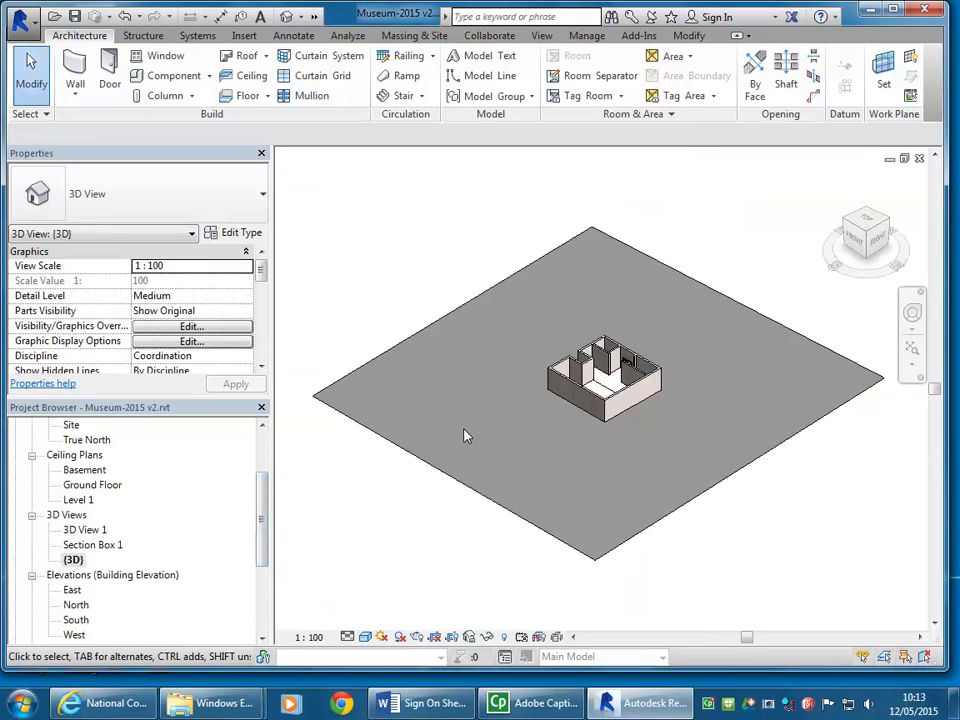
scroll(515, 385, "up", 3)
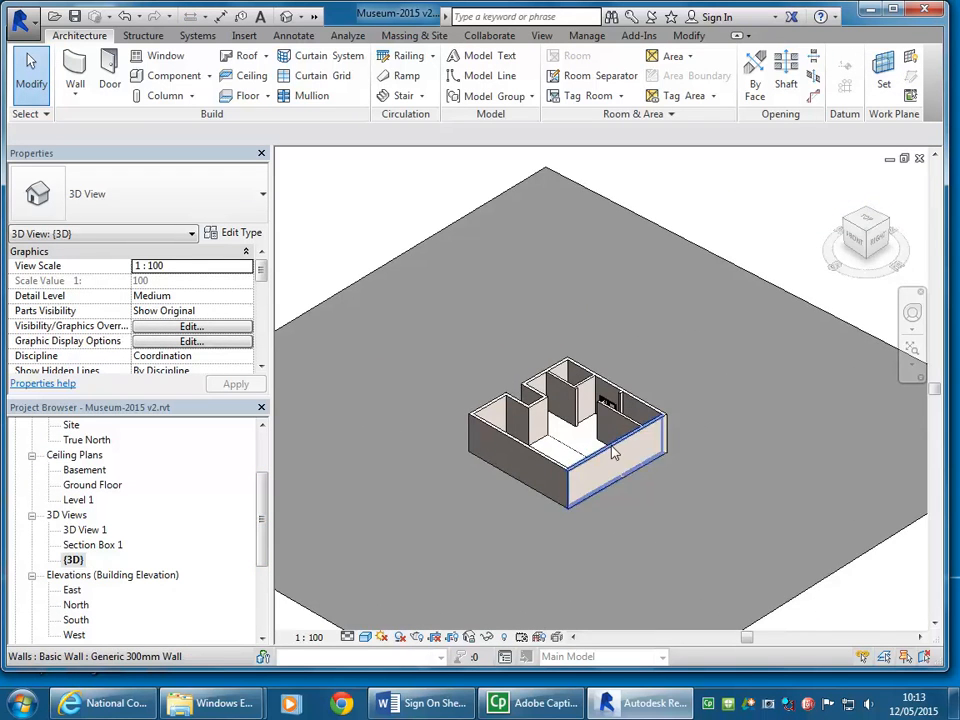
scroll(600, 440, "up", 3)
scroll(411, 476, "down", 2)
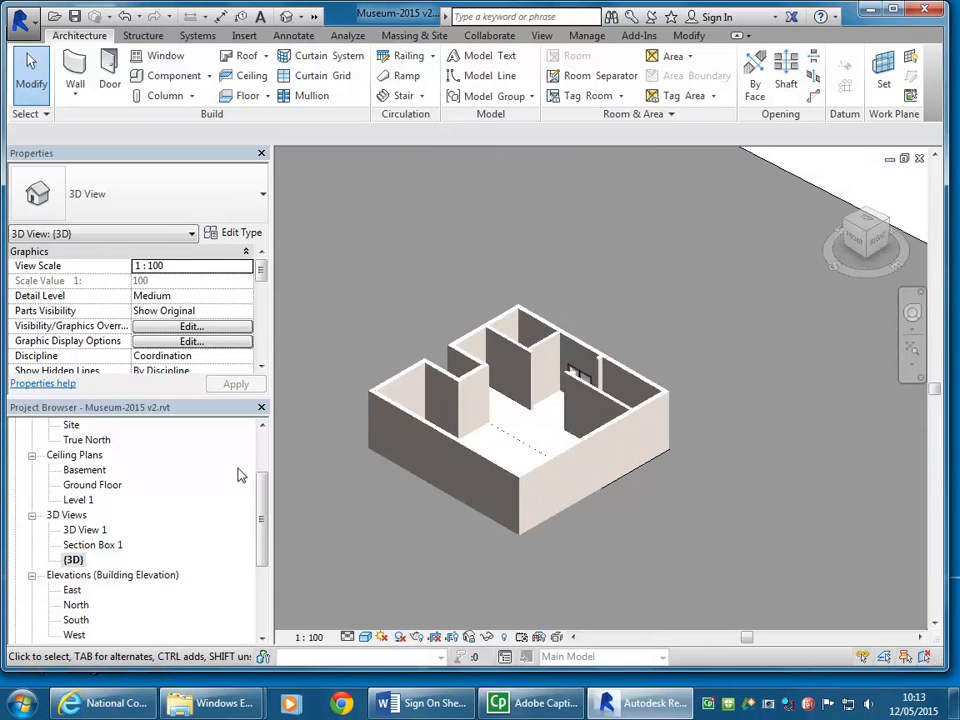
right_click(73, 560)
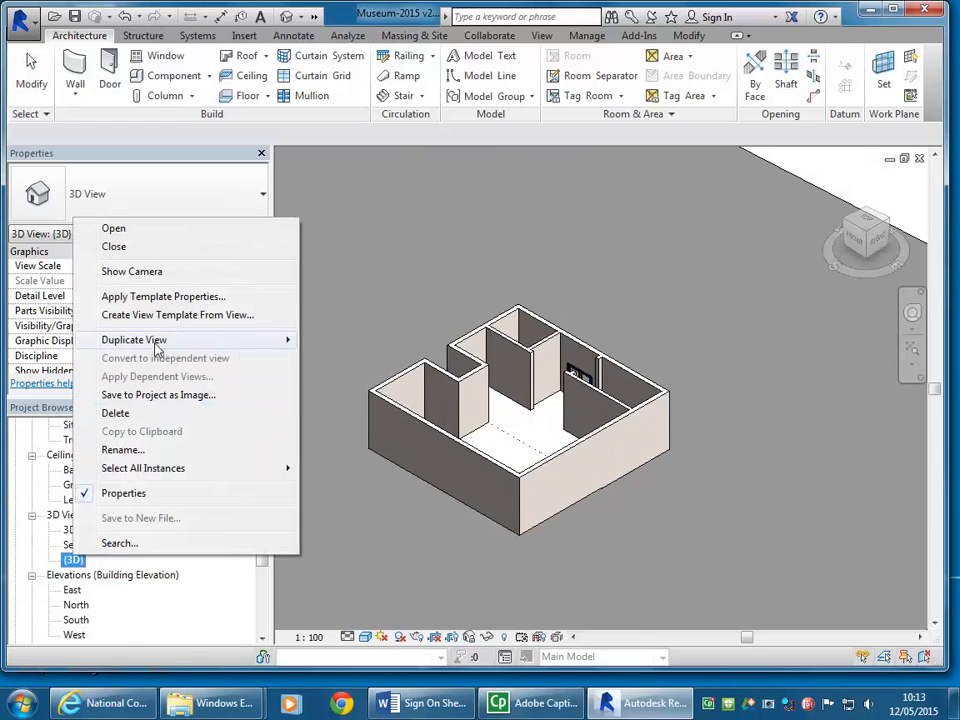
mouse_move(156, 340)
left_click(345, 341)
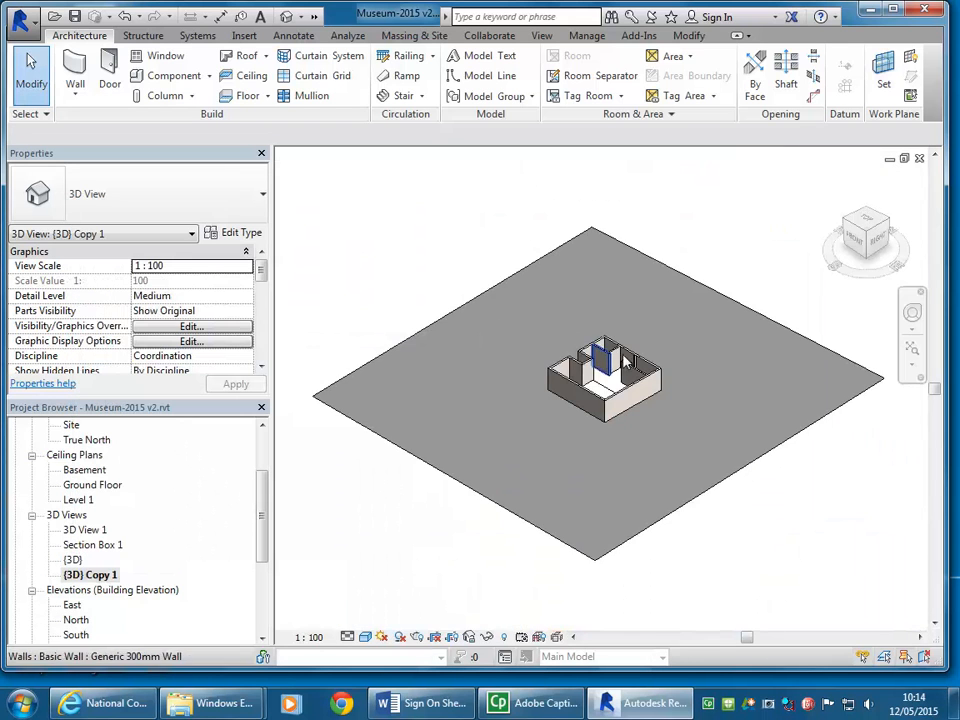
Step: Set the duplicated 3D view's visual style to Wireframe so the stair shows through the basement walls
scroll(465, 268, "up", 4)
scroll(629, 400, "up", 3)
middle_click_drag(629, 400, 553, 348)
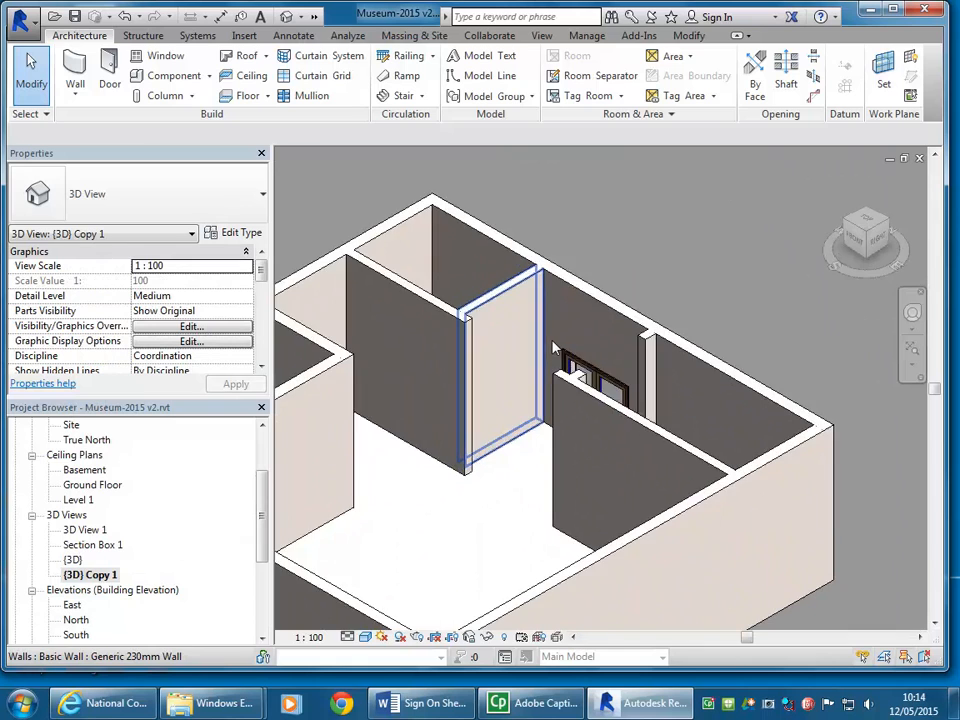
middle_click_drag(386, 407, 413, 458, "shift")
left_click(365, 637)
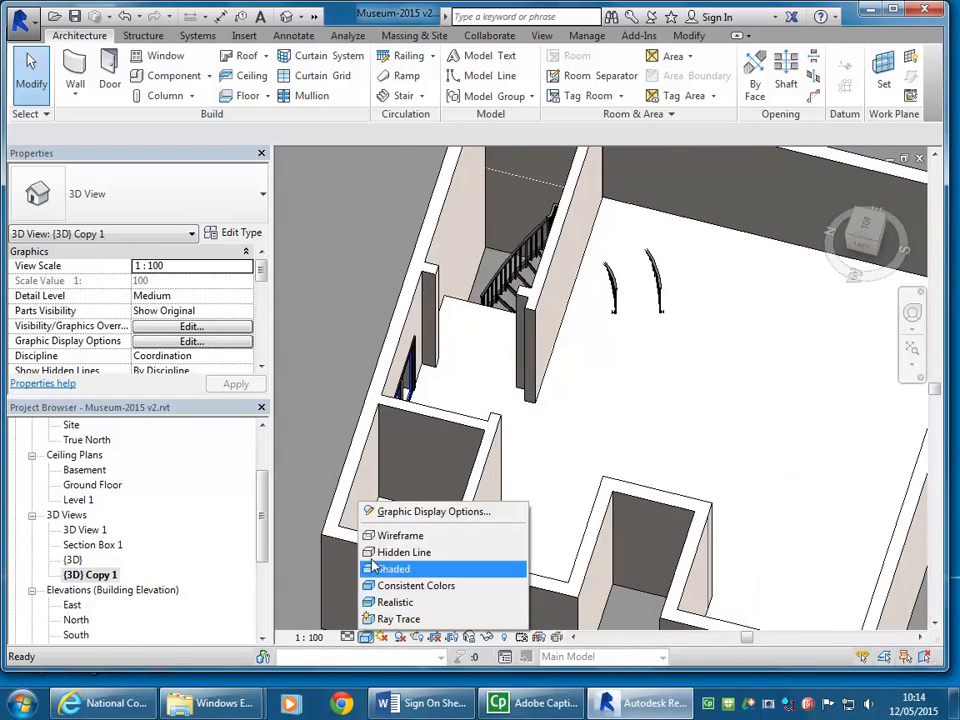
left_click(395, 534)
Step: Temporarily isolate the stair element in the duplicated 3D view and set the visual style to Shaded
middle_click_drag(495, 500, 600, 320, "shift")
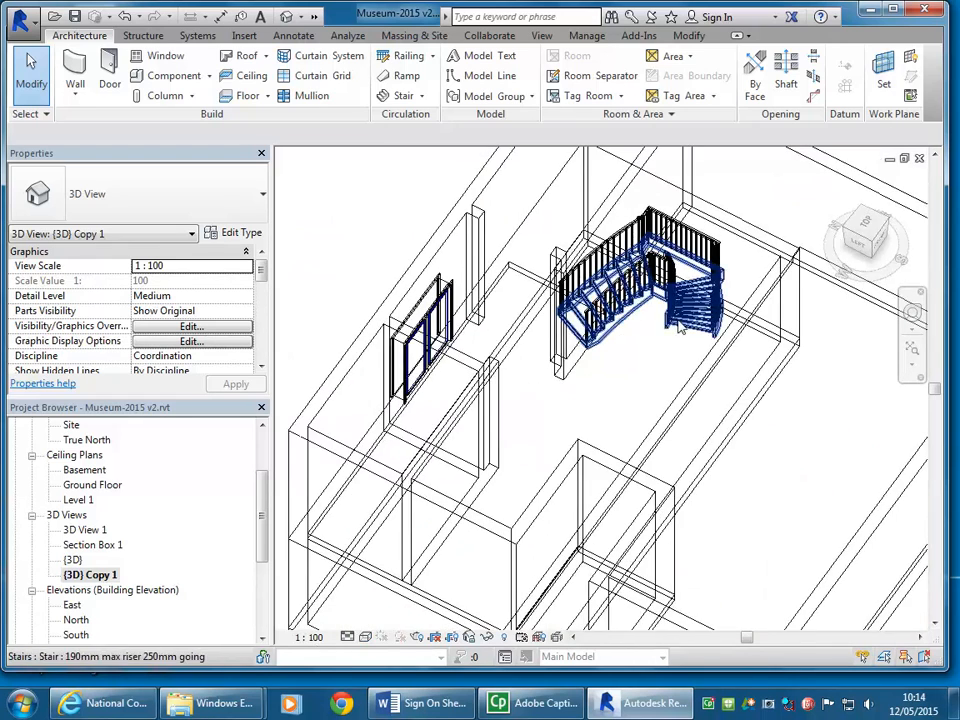
left_click(620, 290)
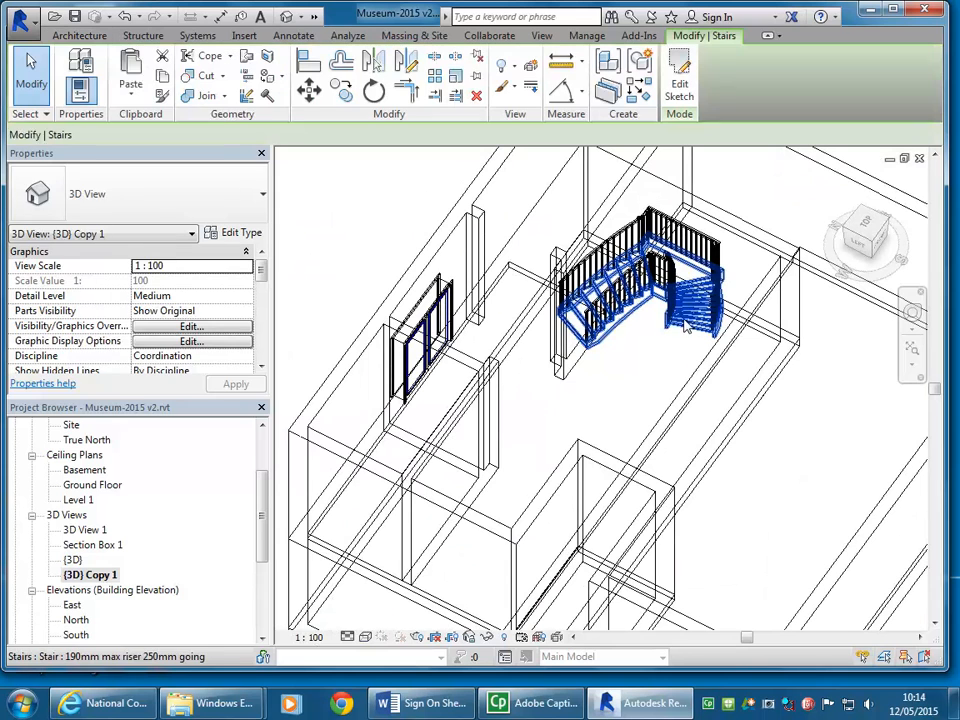
left_click(488, 637)
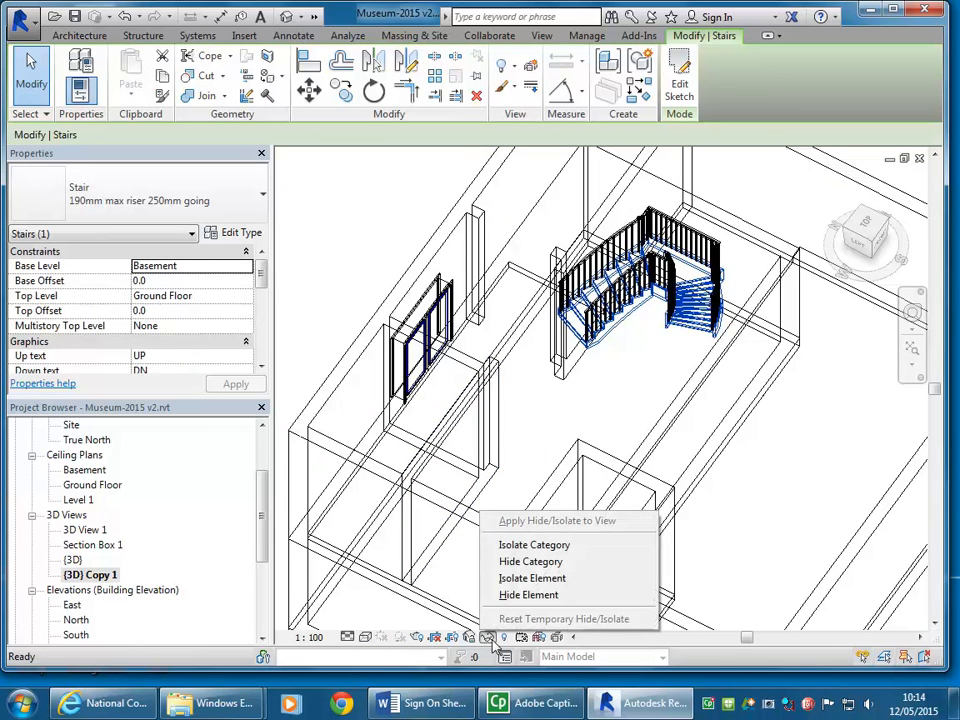
left_click(524, 578)
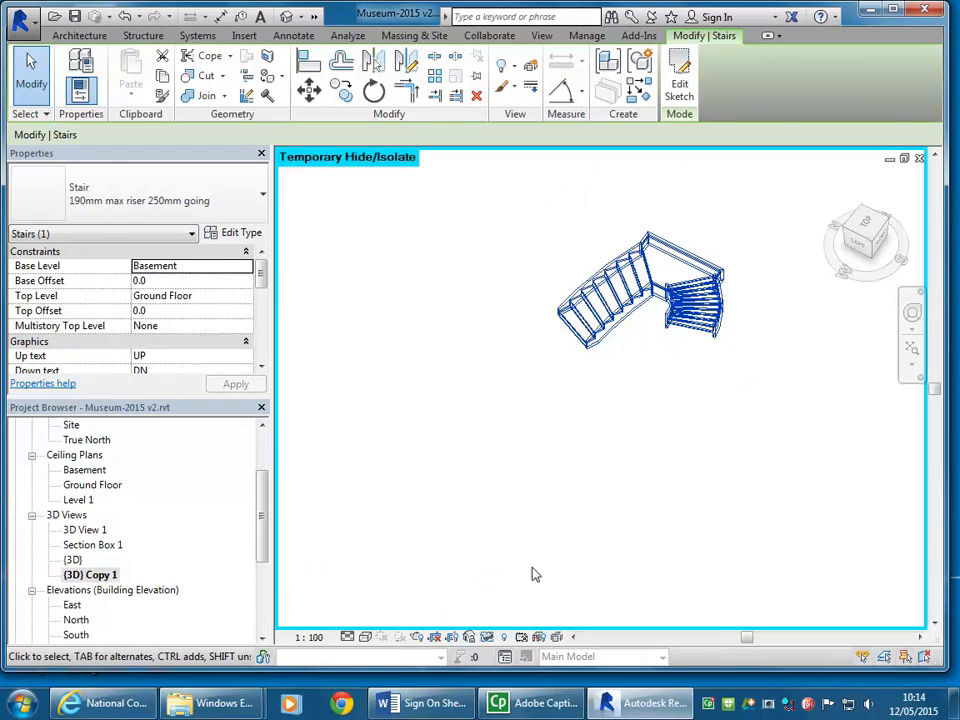
left_click(562, 482)
left_click(365, 637)
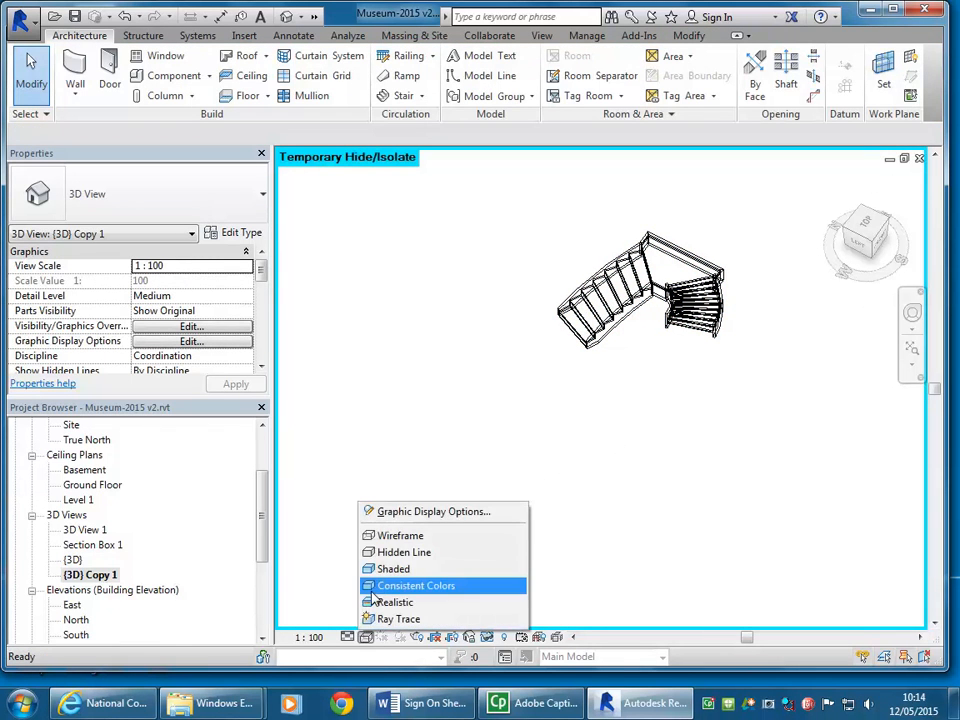
left_click(385, 568)
Step: Examine the isolated stair's curved runs, treads, landing and stringers from different angles and up close
middle_click_drag(743, 425, 581, 402, "shift")
middle_click_drag(654, 488, 414, 482)
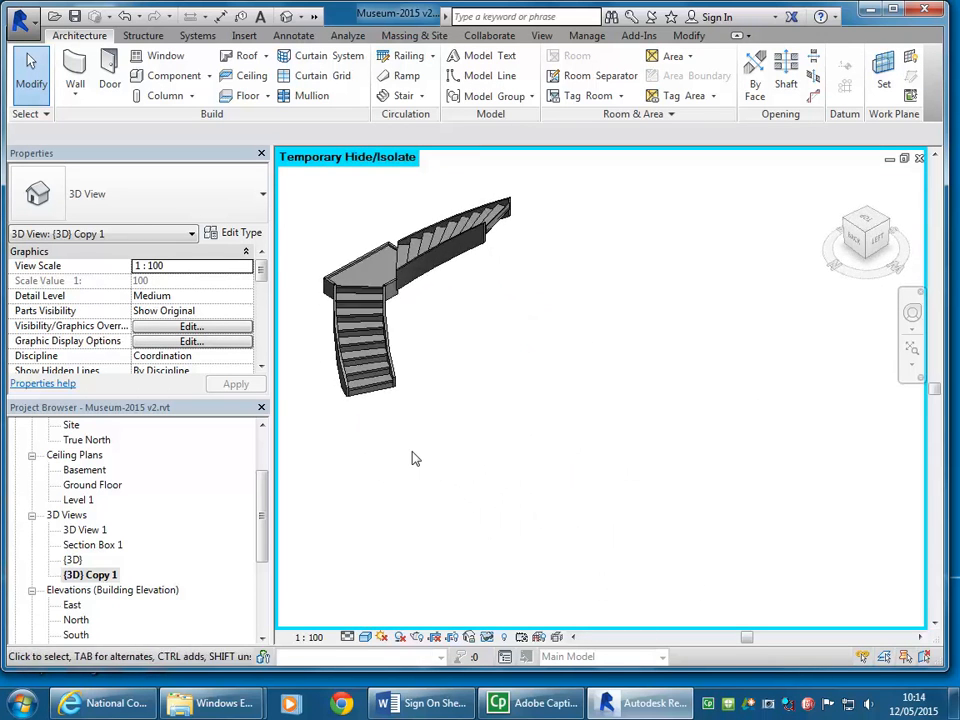
middle_click_drag(381, 384, 402, 424)
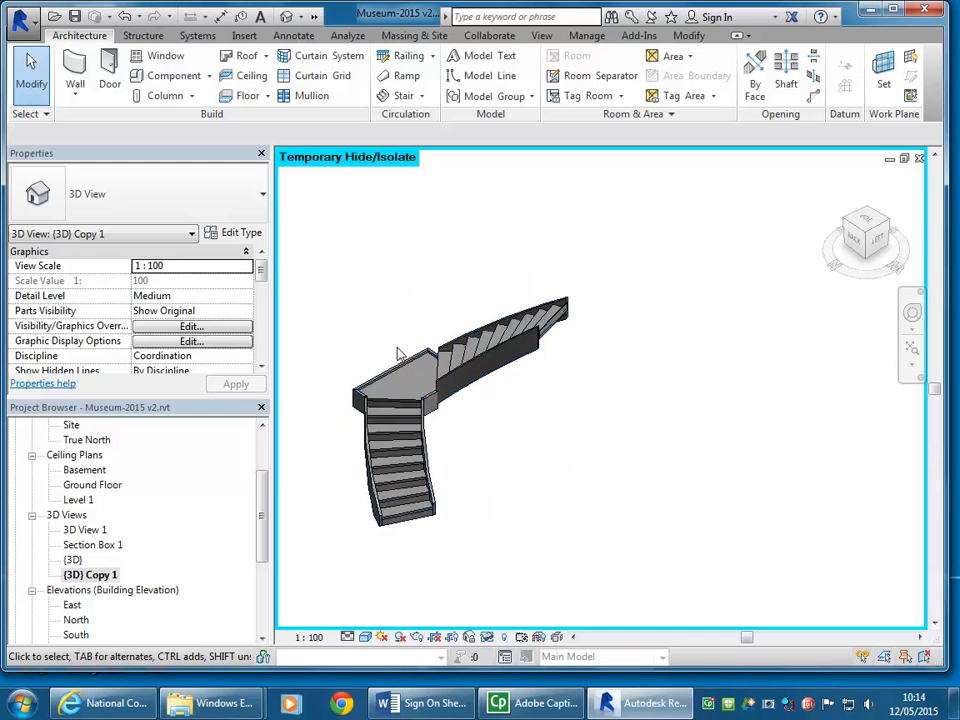
scroll(396, 354, "up", 4)
middle_click_drag(508, 497, 505, 391)
scroll(372, 399, "up", 8)
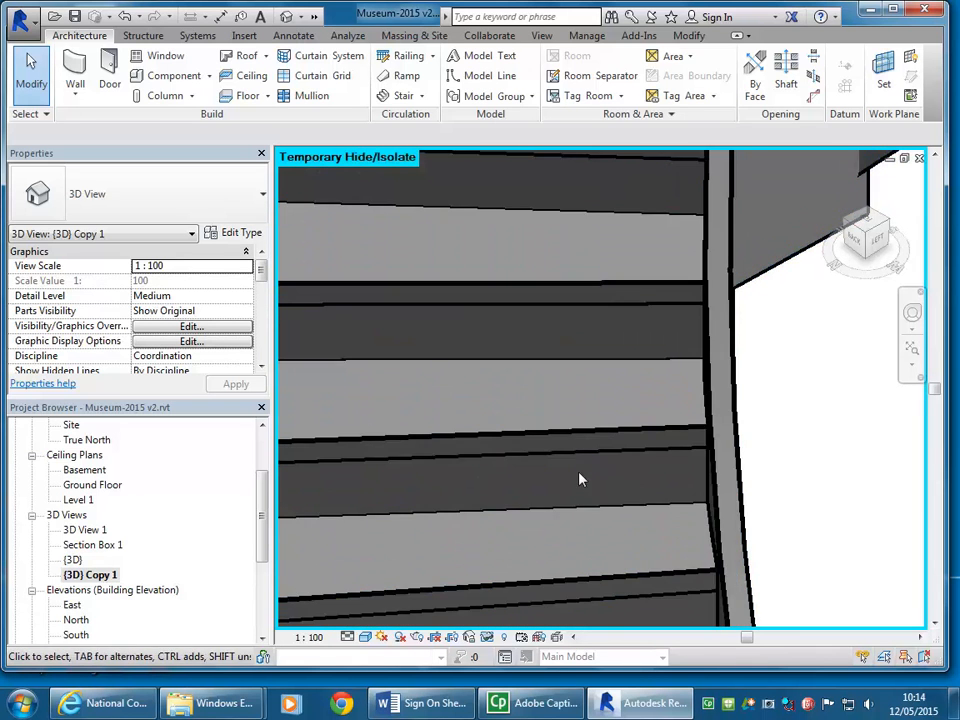
middle_click_drag(596, 405, 631, 447)
scroll(631, 447, "down", 5)
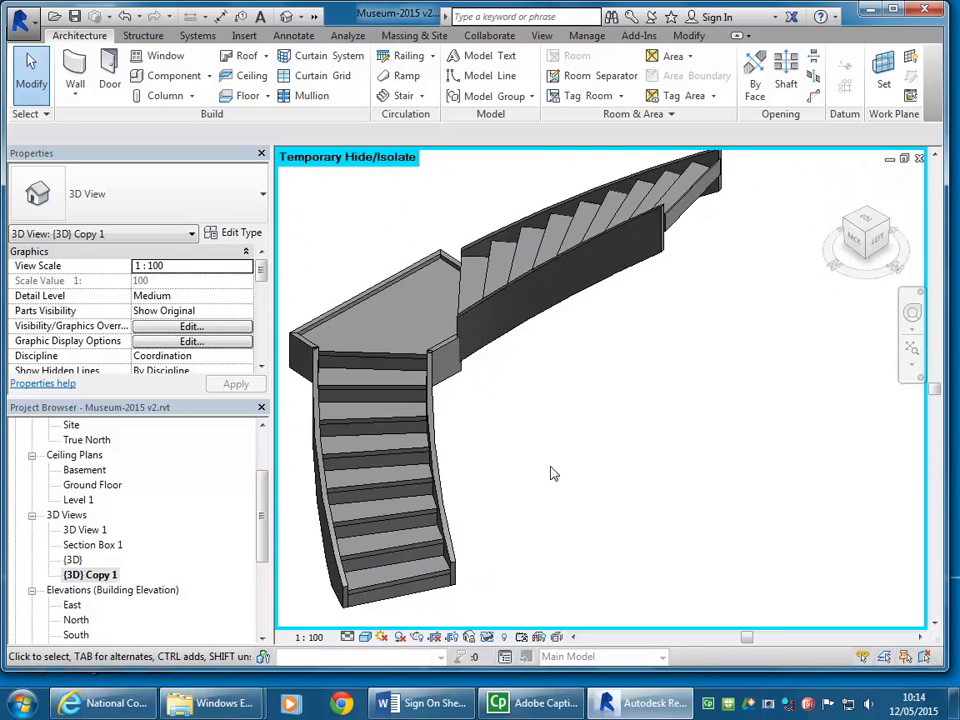
middle_click_drag(553, 473, 587, 476)
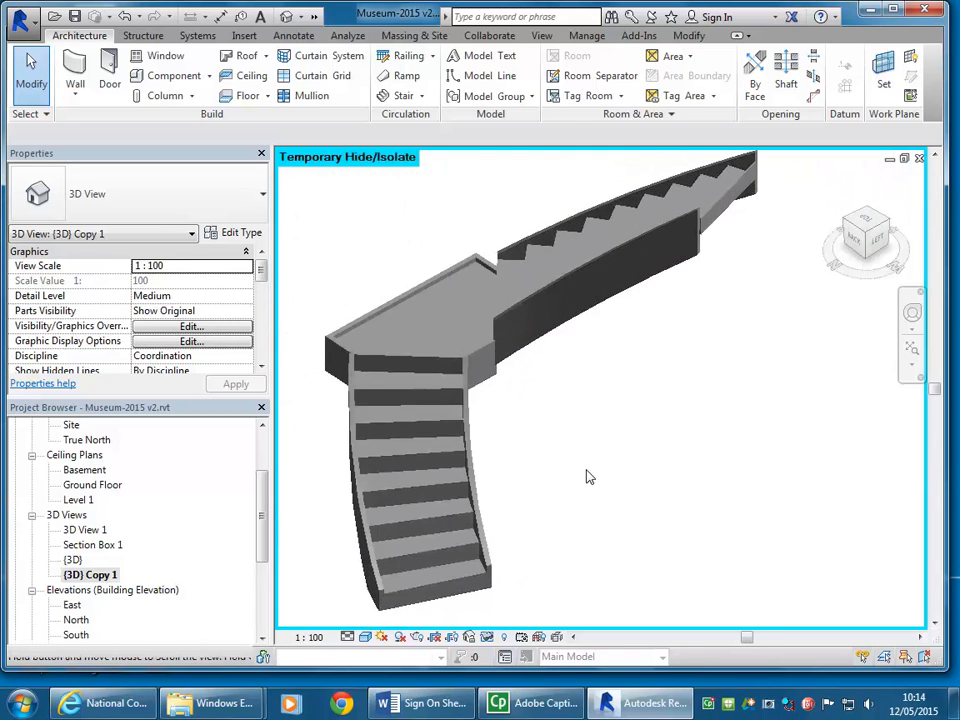
Step: Review the tread, riser and stringer parameters in the stair's type properties and close the dialog
left_click(467, 354)
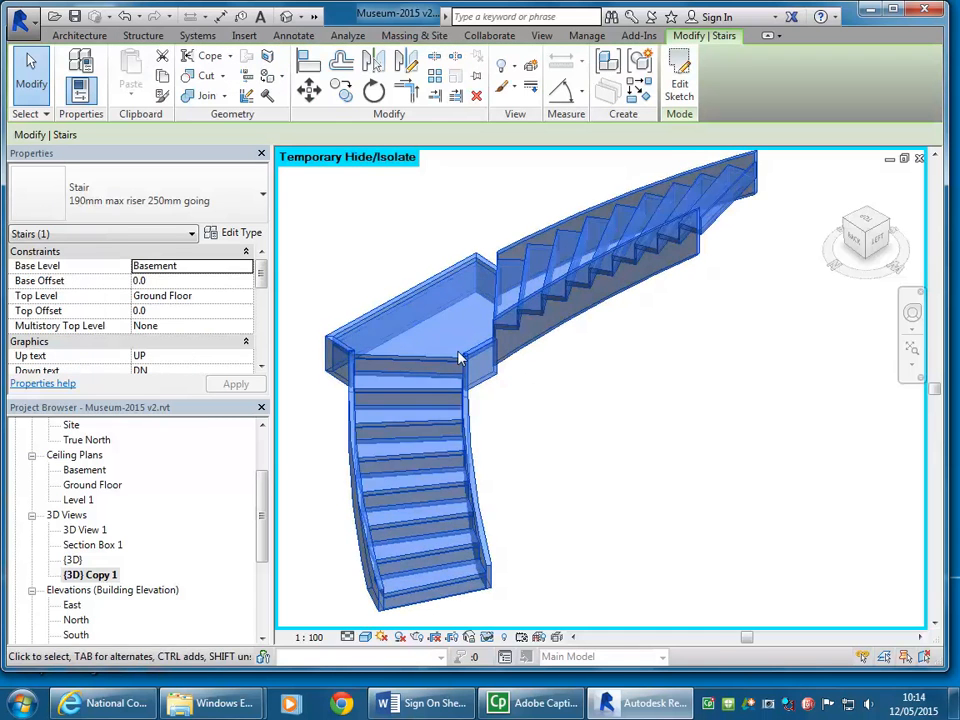
left_click(240, 233)
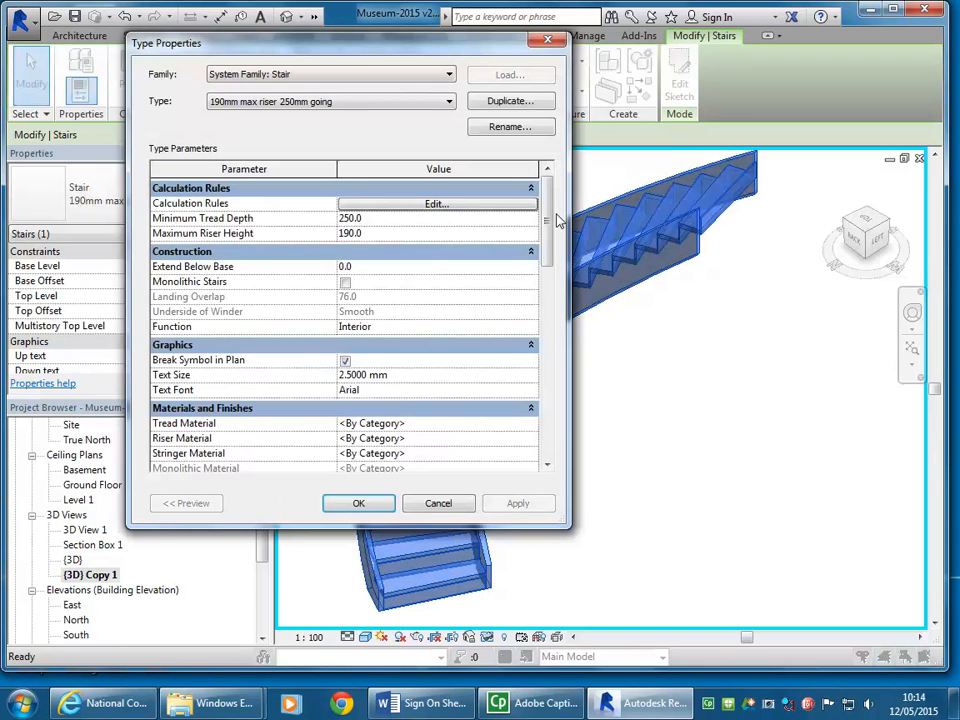
left_click_drag(547, 207, 543, 337)
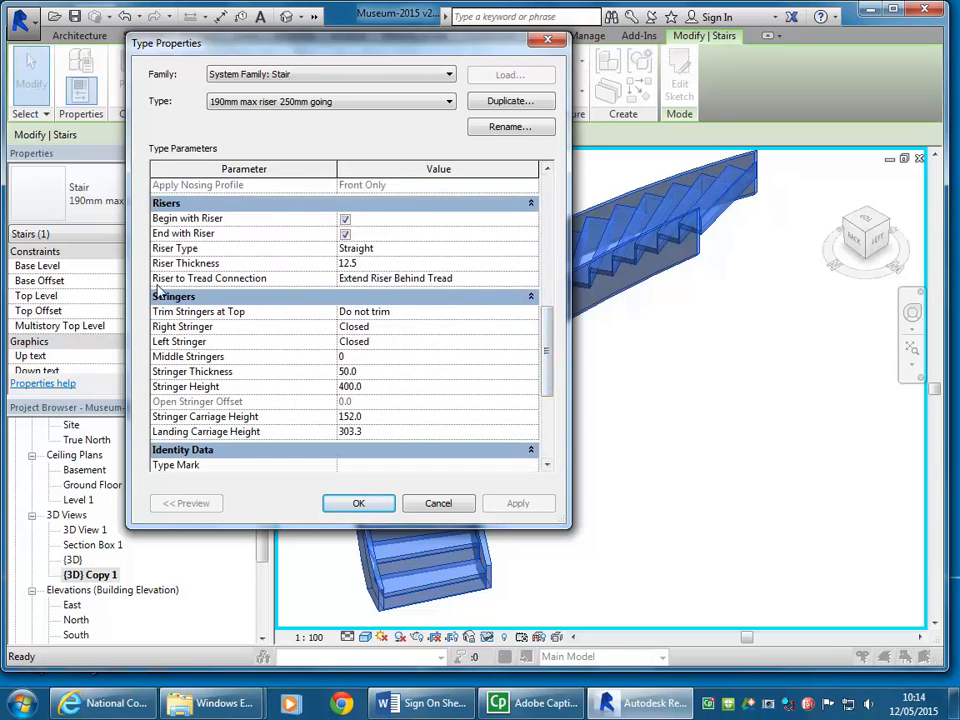
left_click_drag(553, 343, 548, 296)
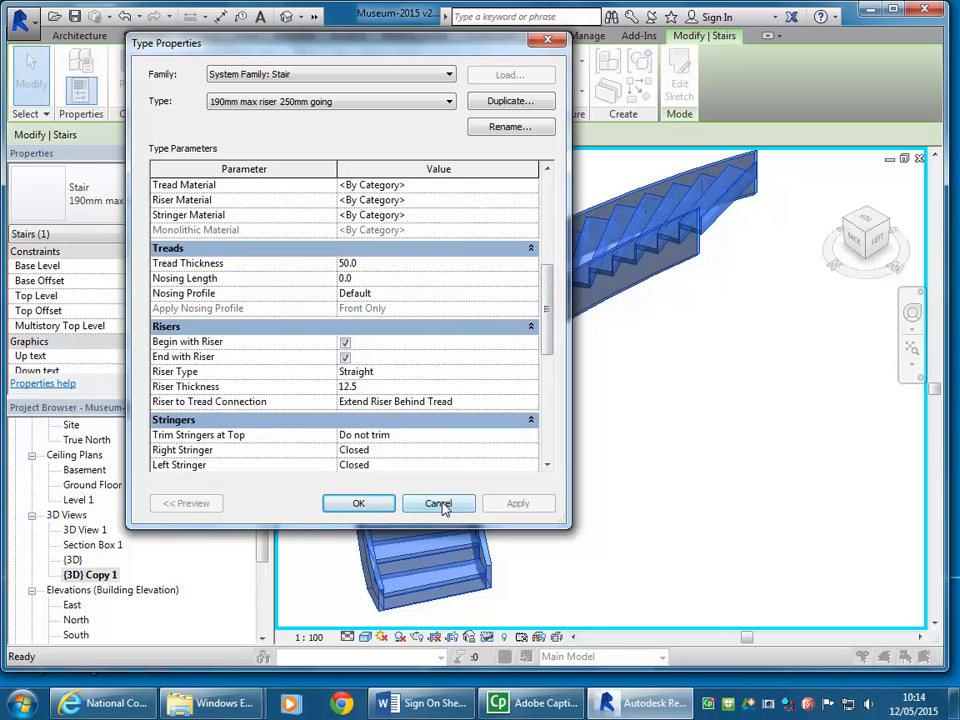
left_click(585, 454)
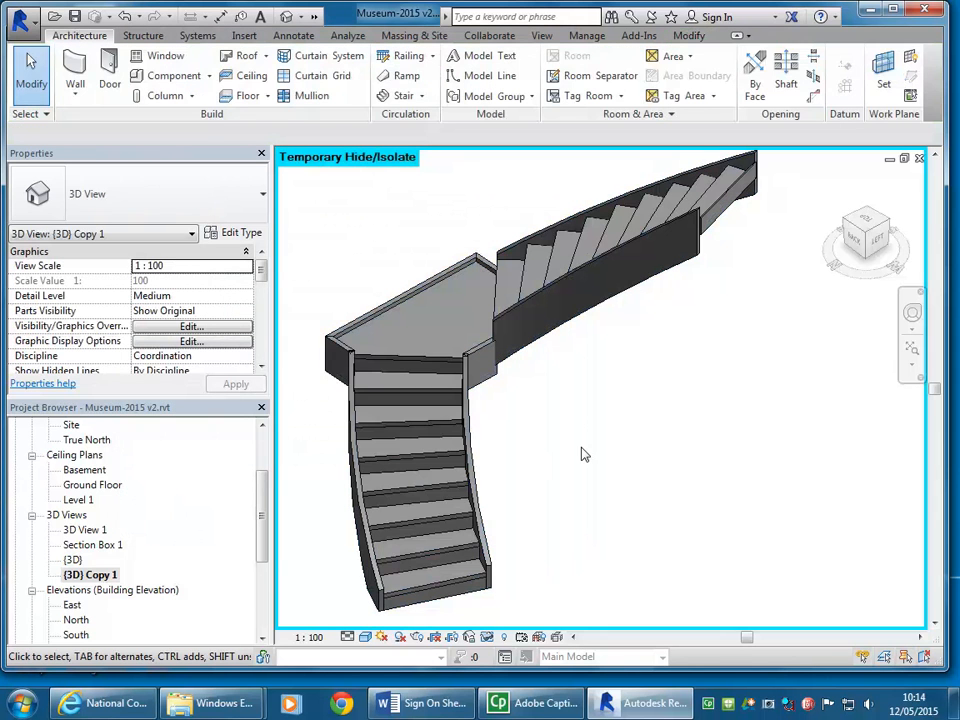
Step: Maximize the program window and enlarge the view of the isolated stair
middle_click_drag(527, 399, 536, 449, "shift")
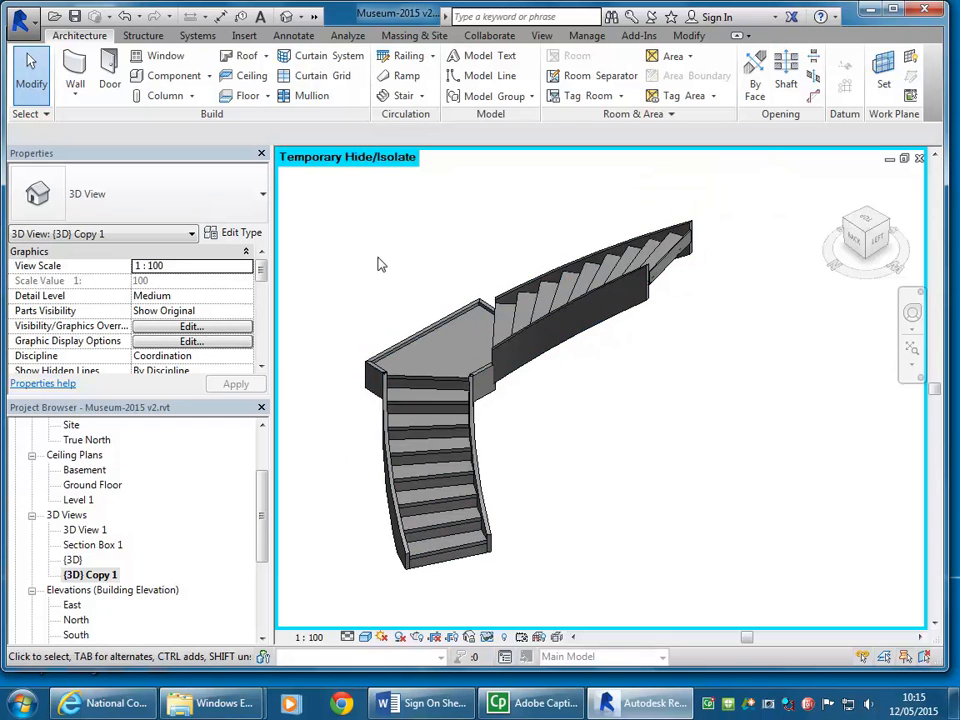
middle_click_drag(378, 263, 379, 279)
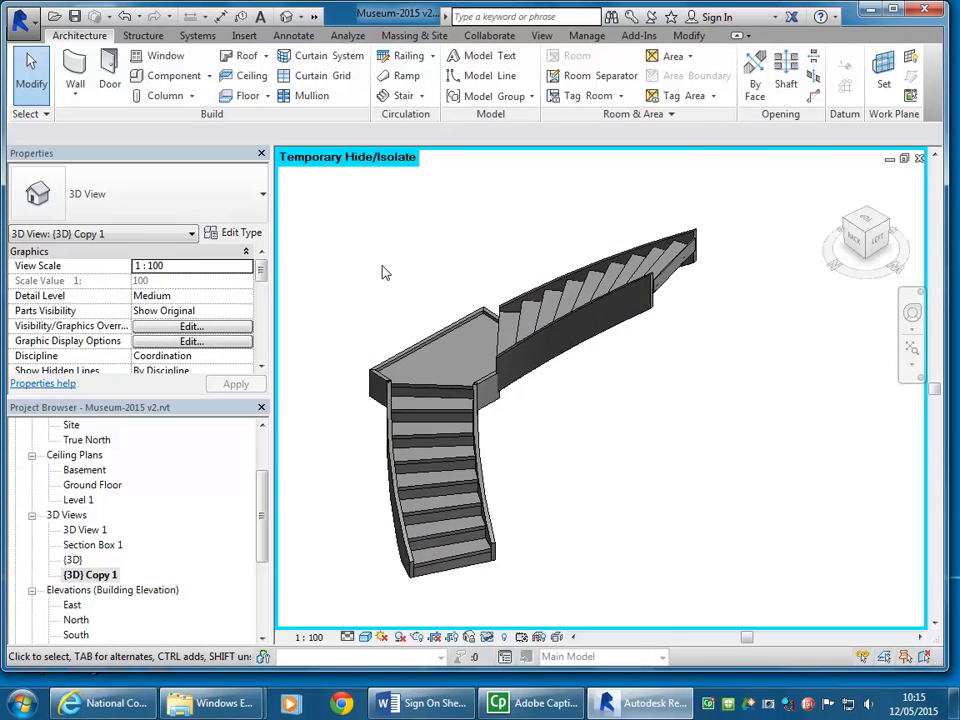
double_click(400, 18)
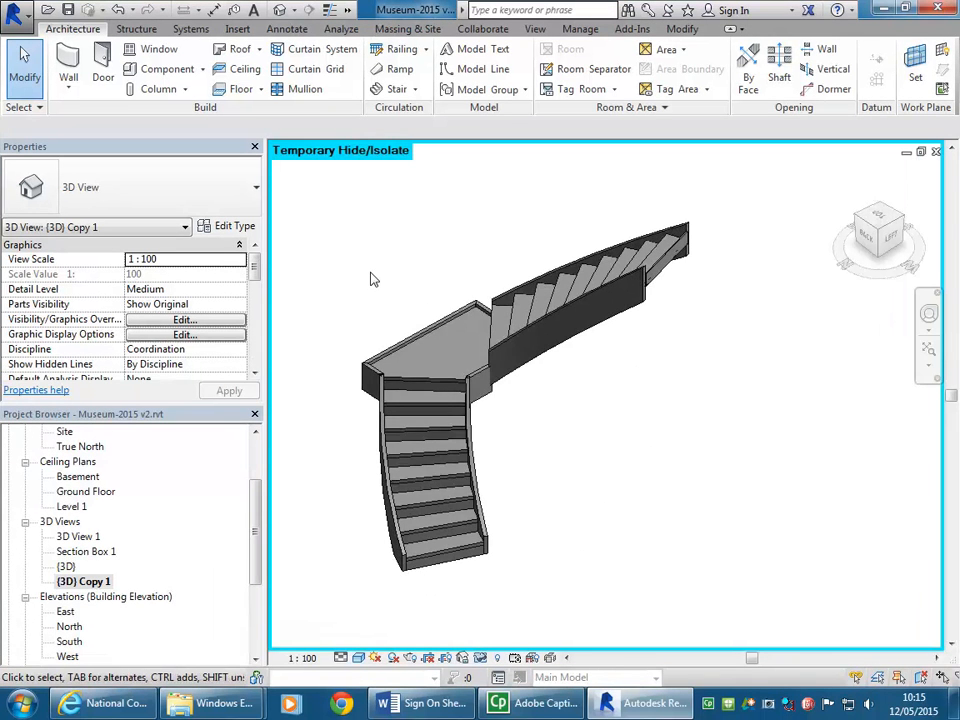
scroll(381, 283, "up", 1)
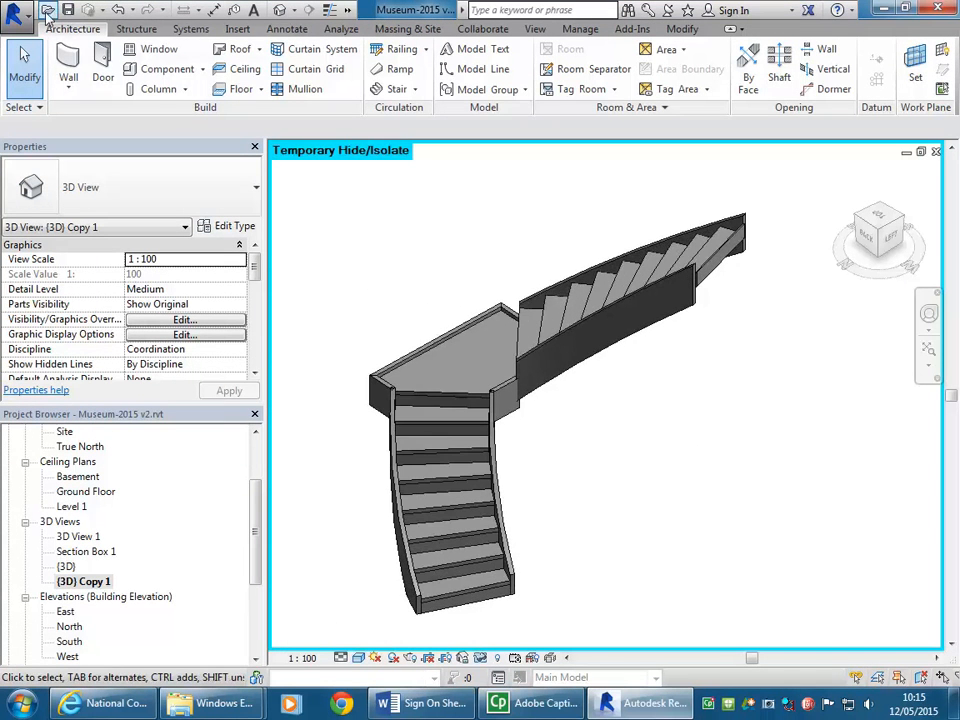
left_click(12, 14)
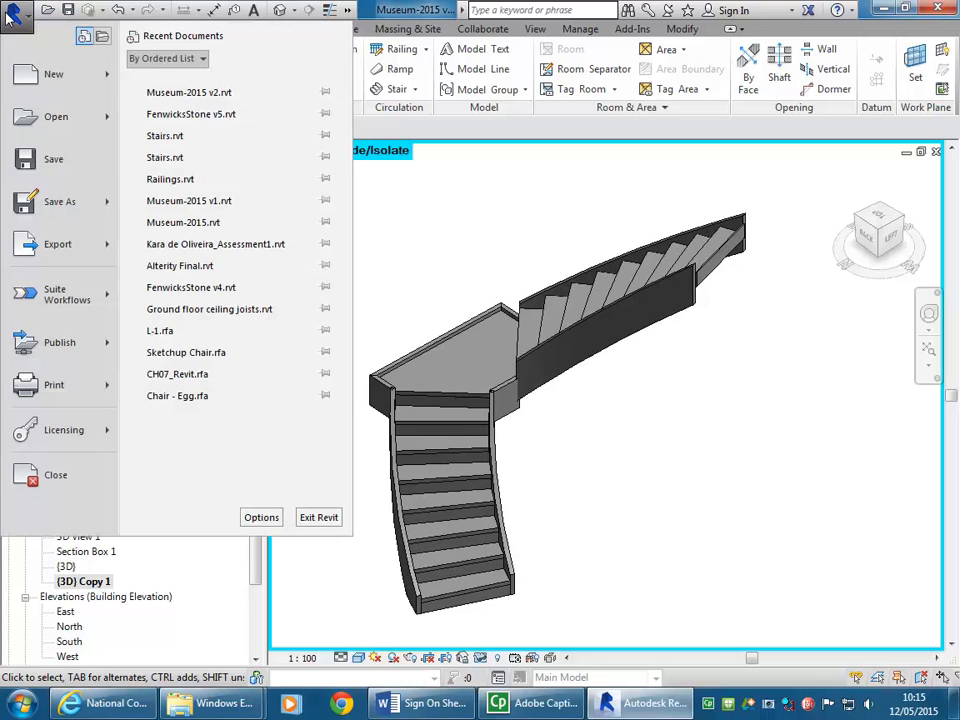
mouse_move(27, 121)
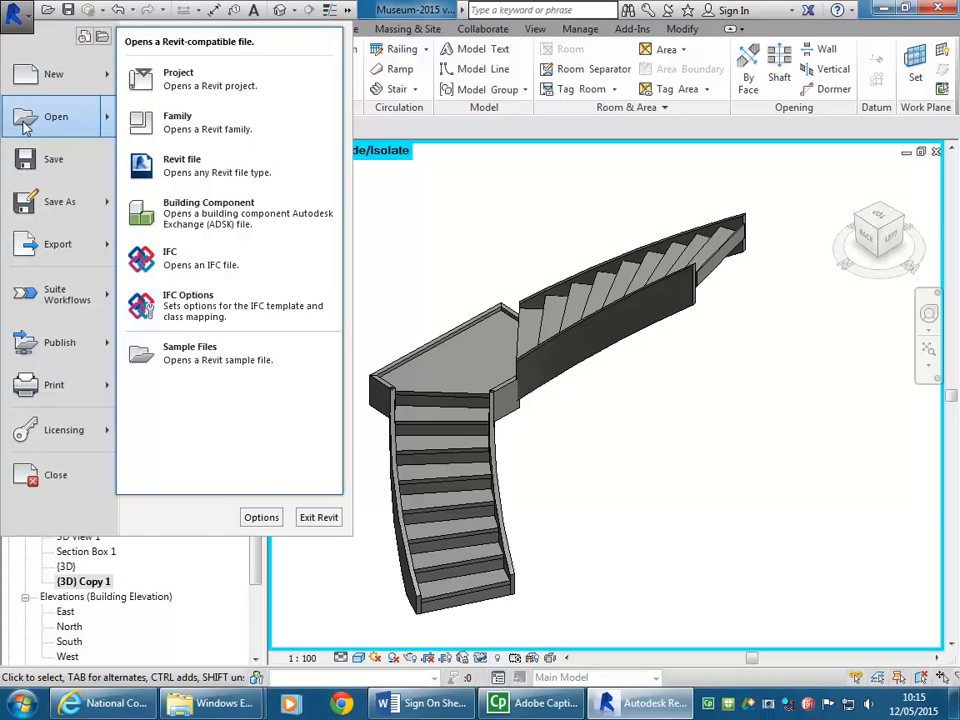
left_click(20, 12)
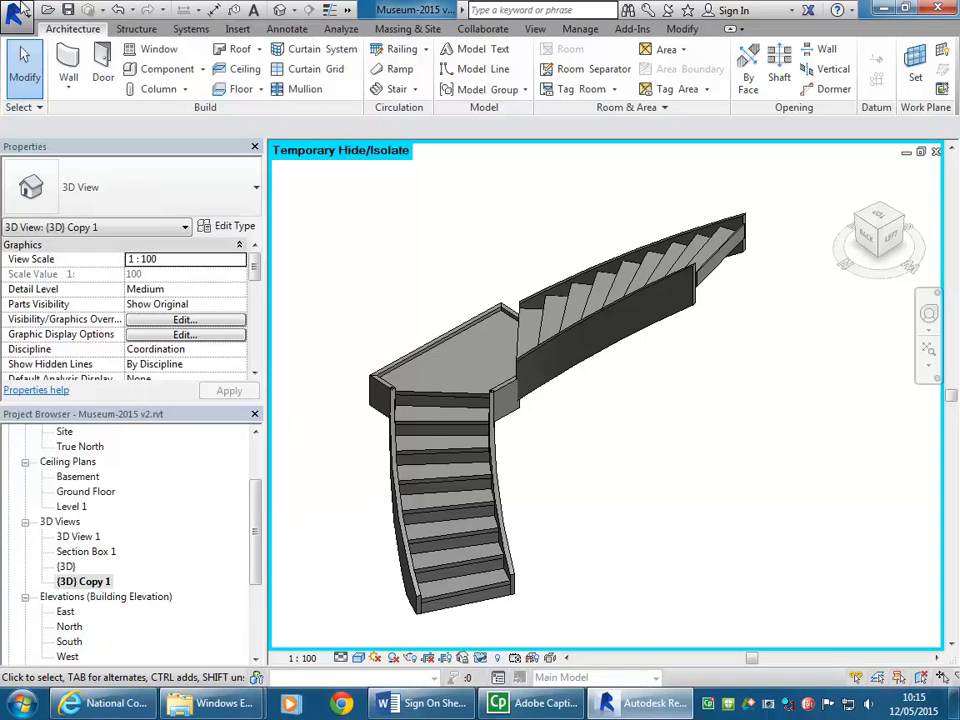
Step: Browse to the Sample Files folder of the Metric Library for a project file to open
left_click(21, 8)
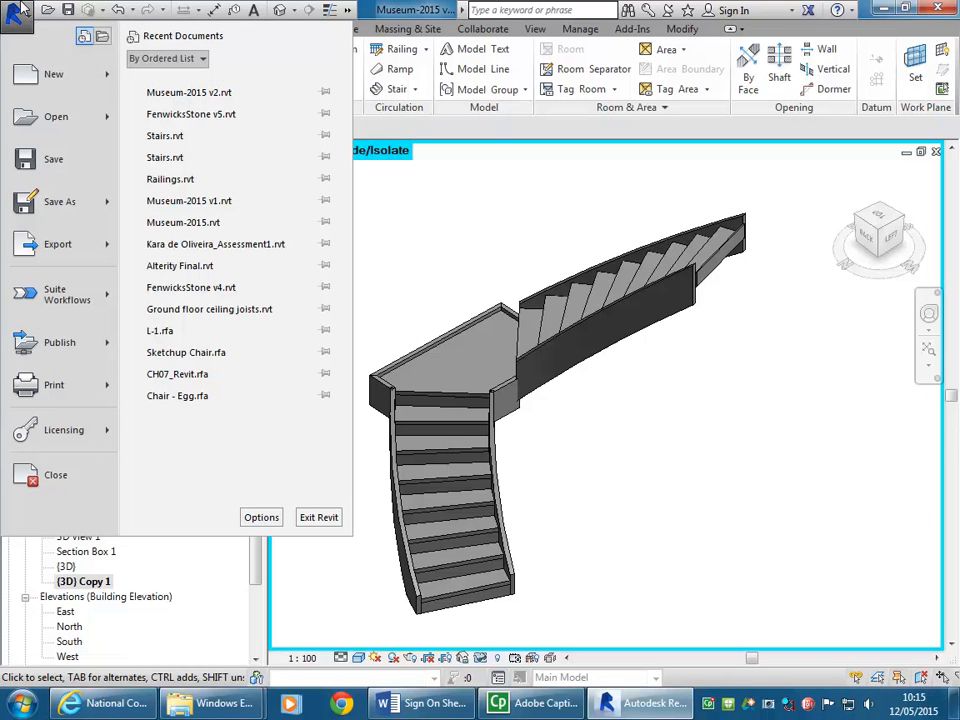
mouse_move(46, 121)
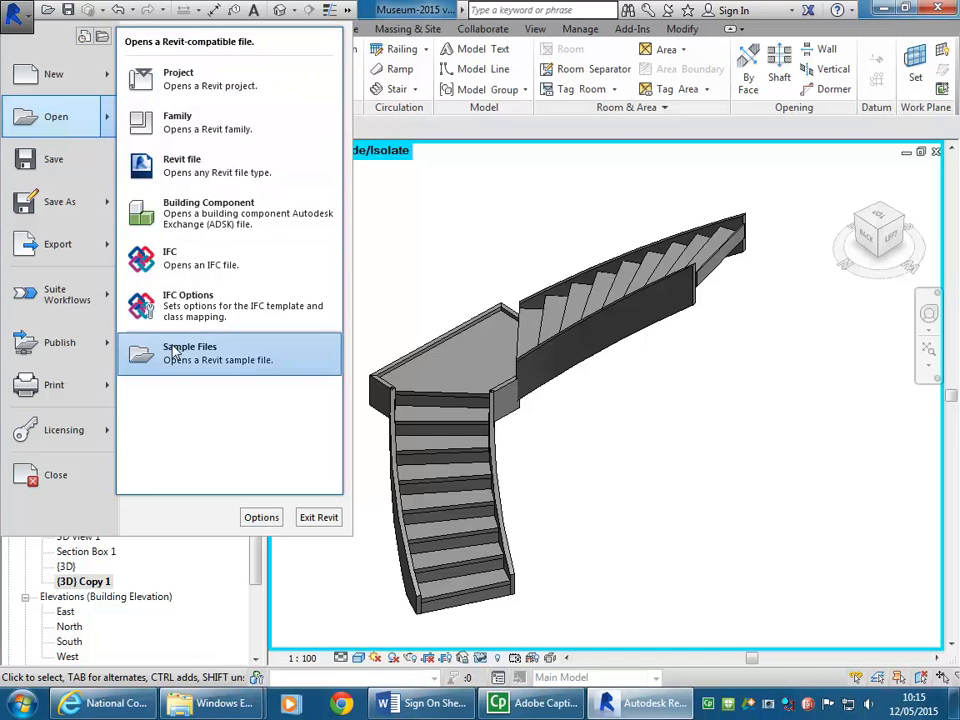
left_click(33, 122)
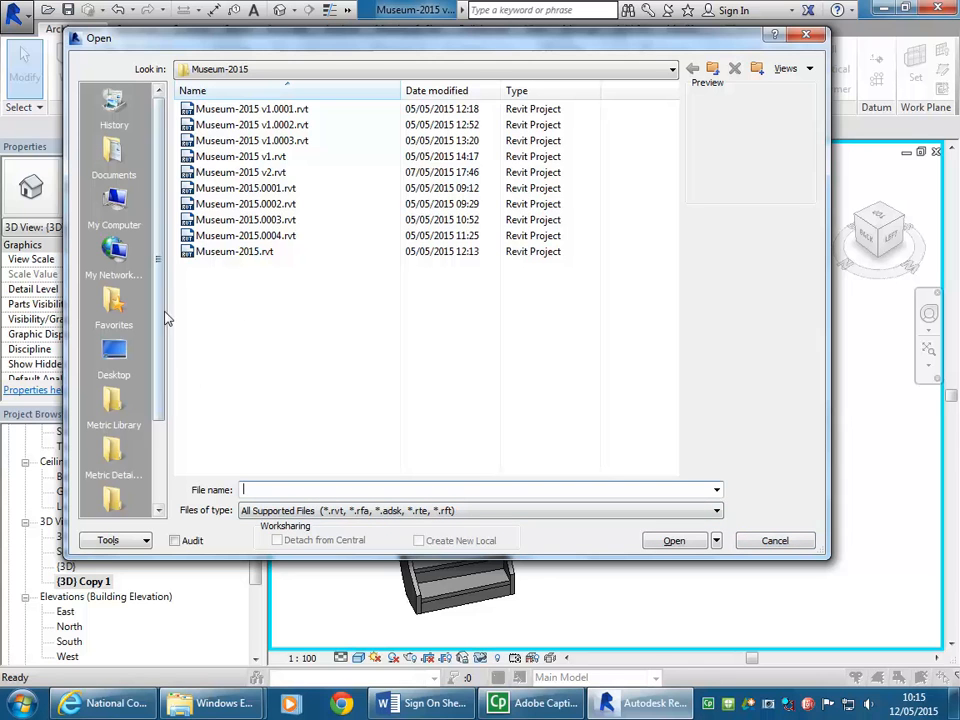
scroll(165, 307, "down", 1)
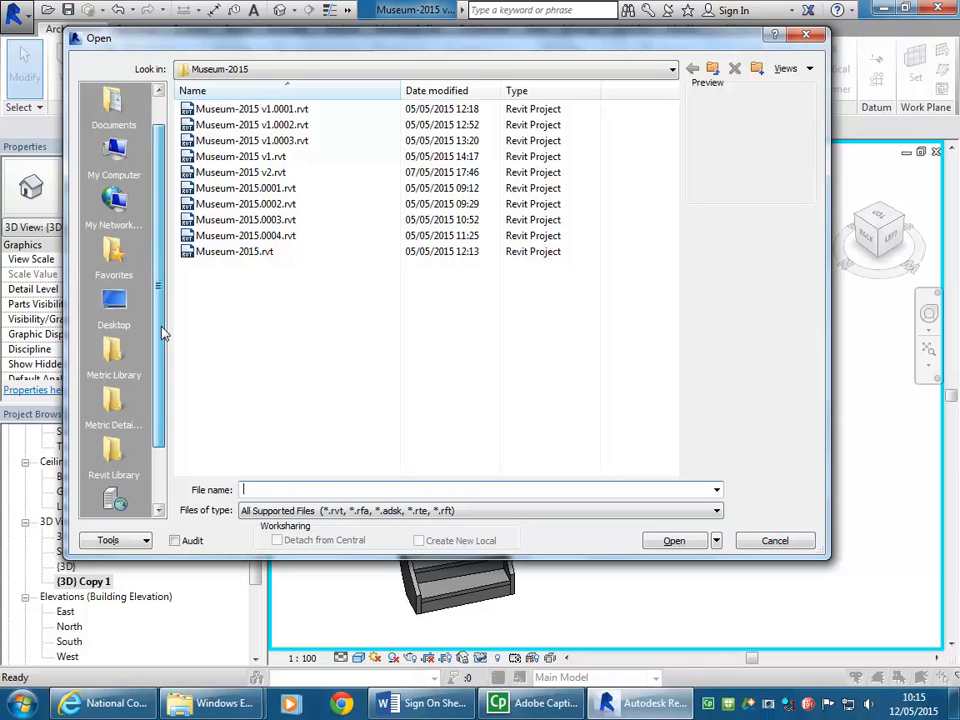
left_click(113, 352)
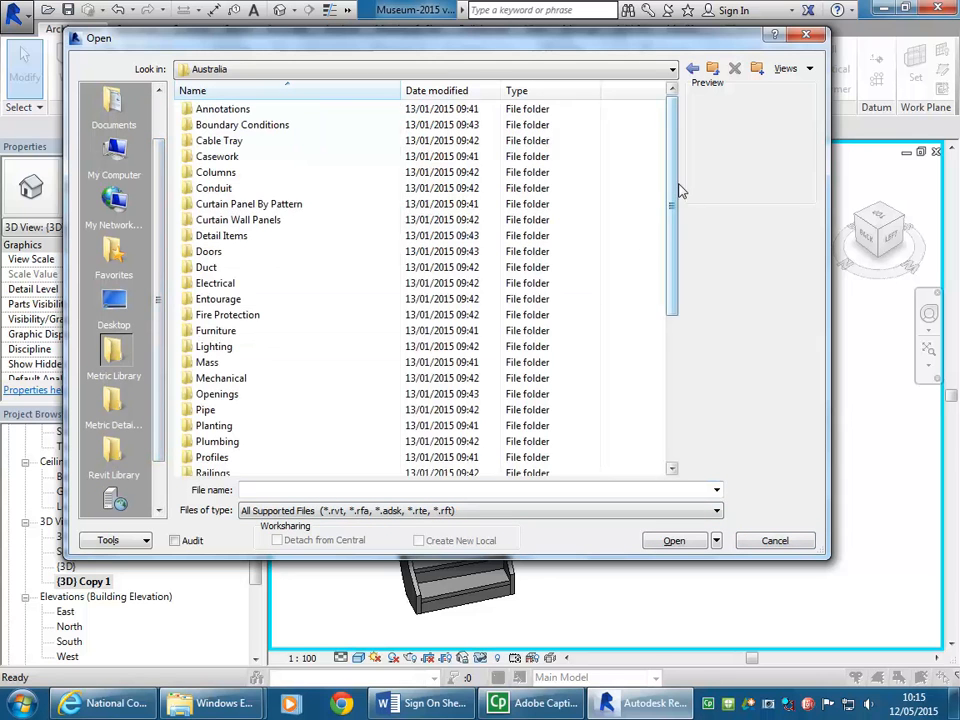
left_click_drag(677, 189, 680, 253)
double_click(245, 377)
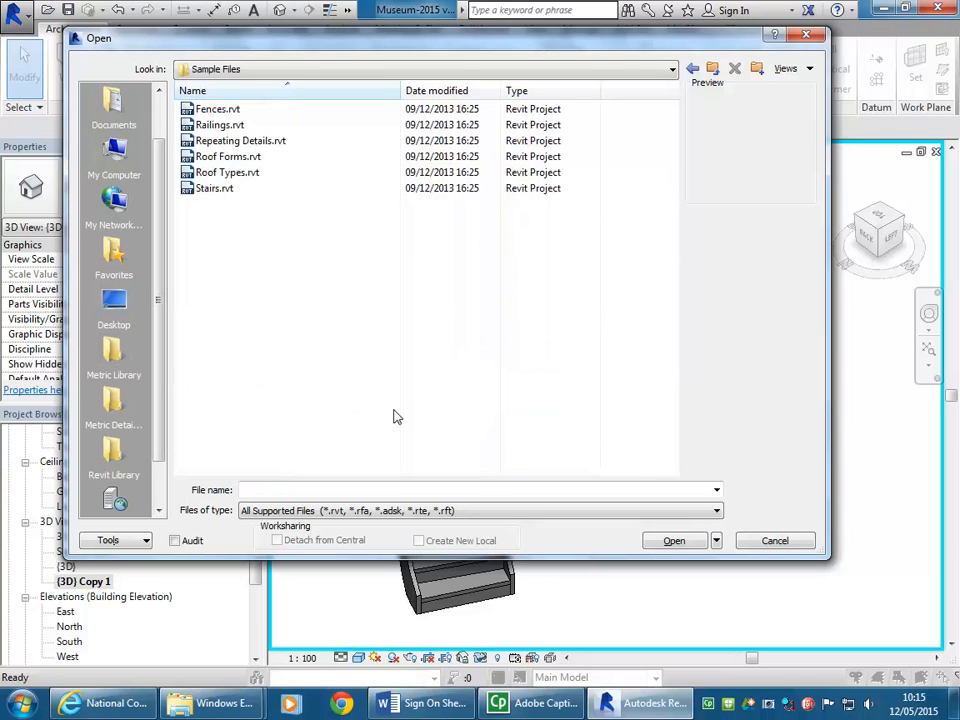
Step: Preview the Railings.rvt and Stairs.rvt sample projects and open Stairs.rvt
left_click(238, 189)
left_click(234, 126)
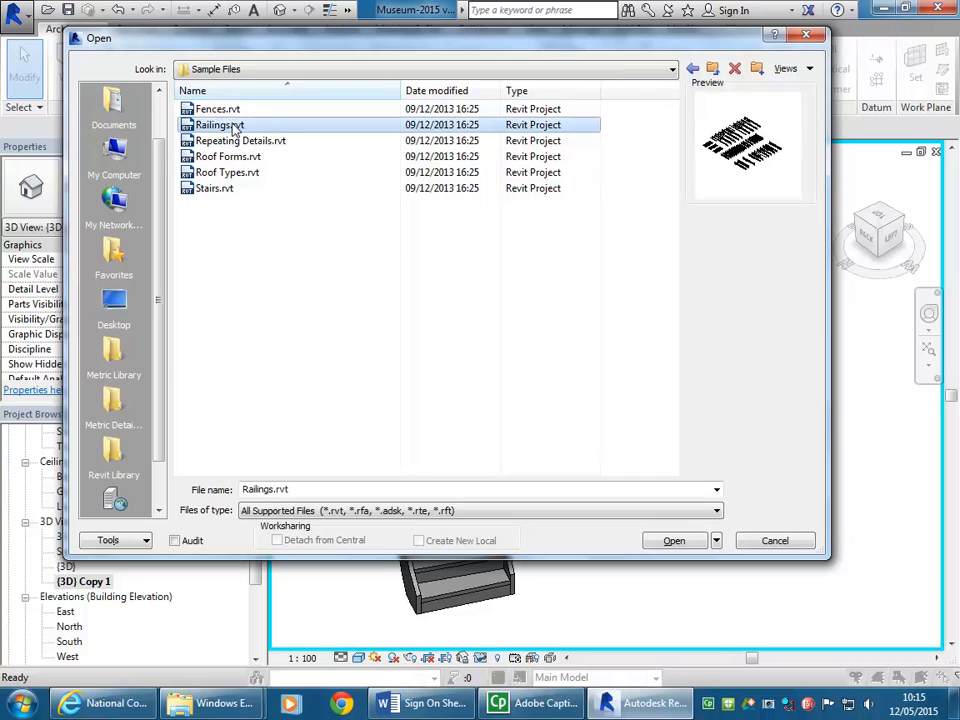
left_click(216, 193)
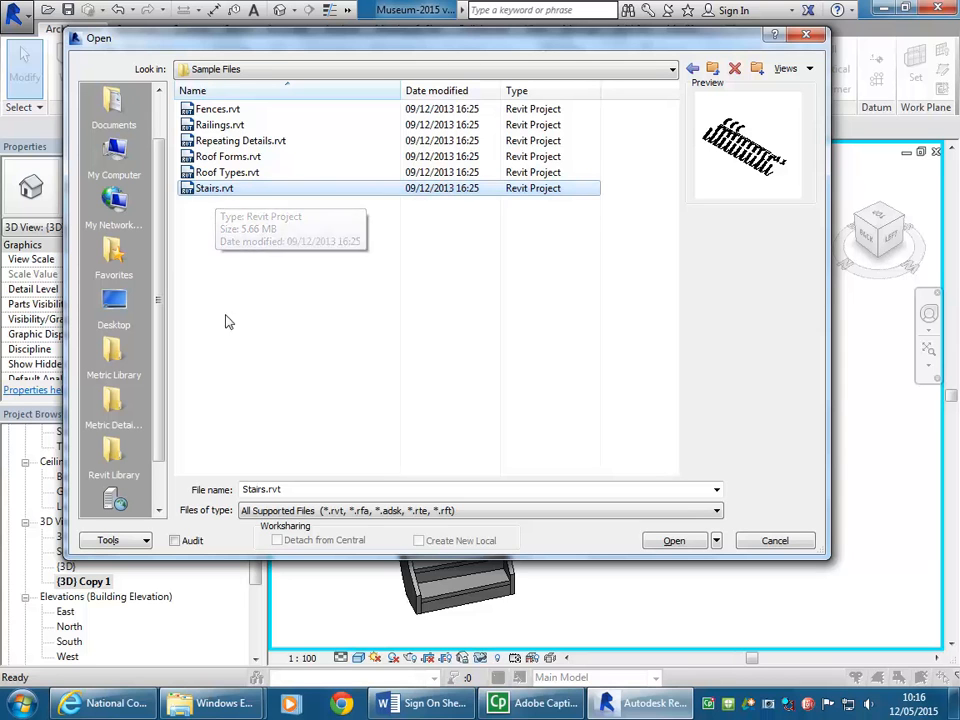
double_click(205, 190)
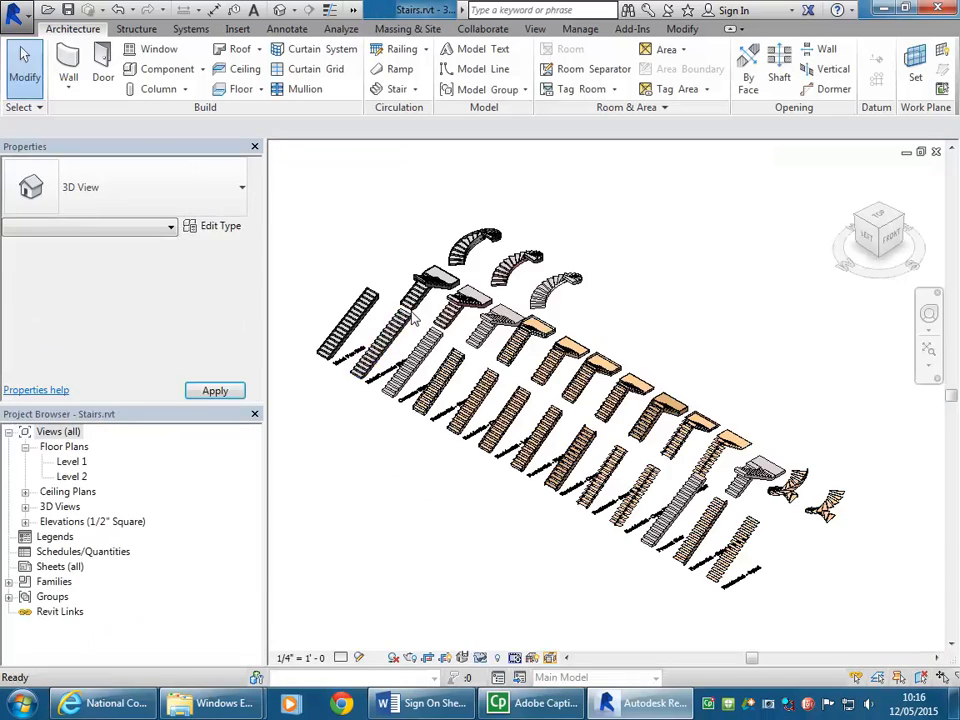
Step: Examine the straight and landing stair samples in the 3D view up close, from the concrete stairs to the residential timber ones
scroll(412, 318, "up", 5)
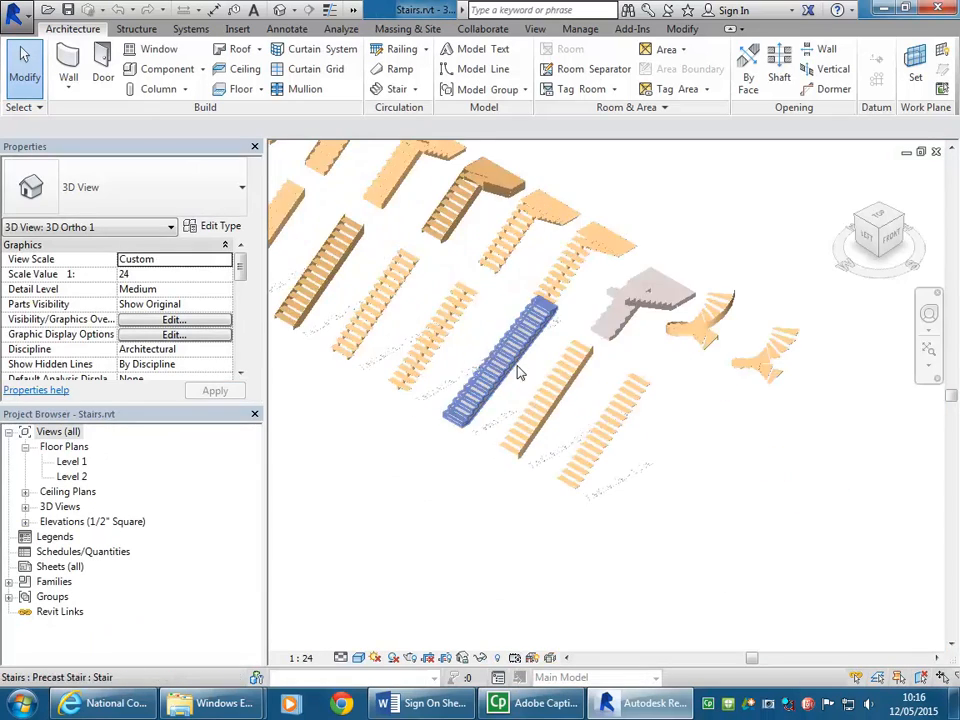
scroll(699, 463, "up", 8)
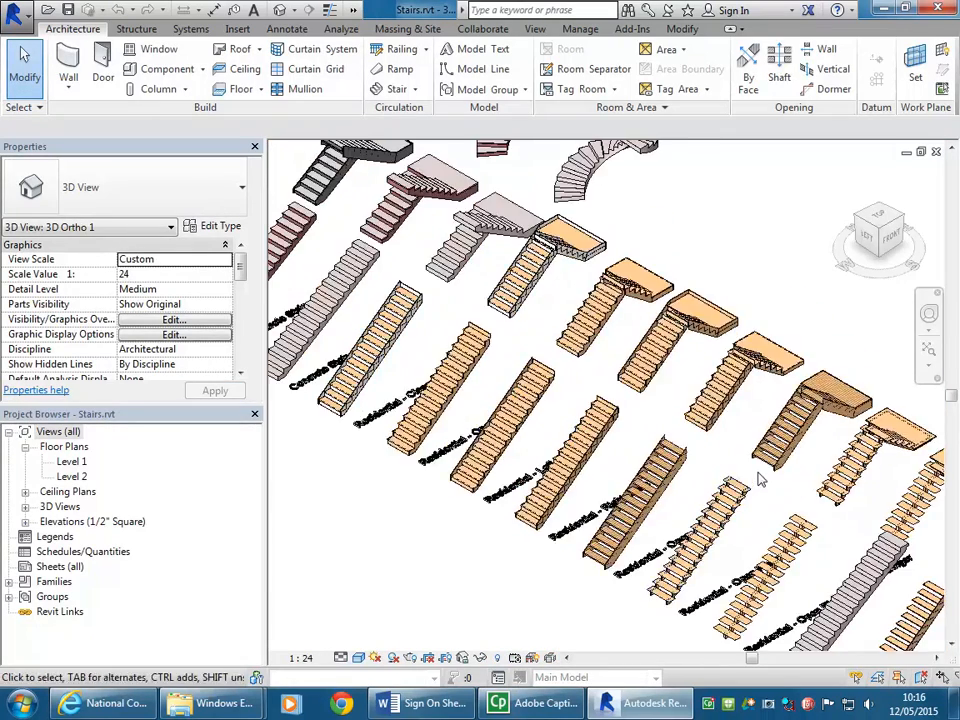
middle_click_drag(758, 473, 720, 393)
scroll(720, 393, "up", 1)
middle_click_drag(454, 226, 697, 438)
middle_click_drag(432, 279, 725, 490)
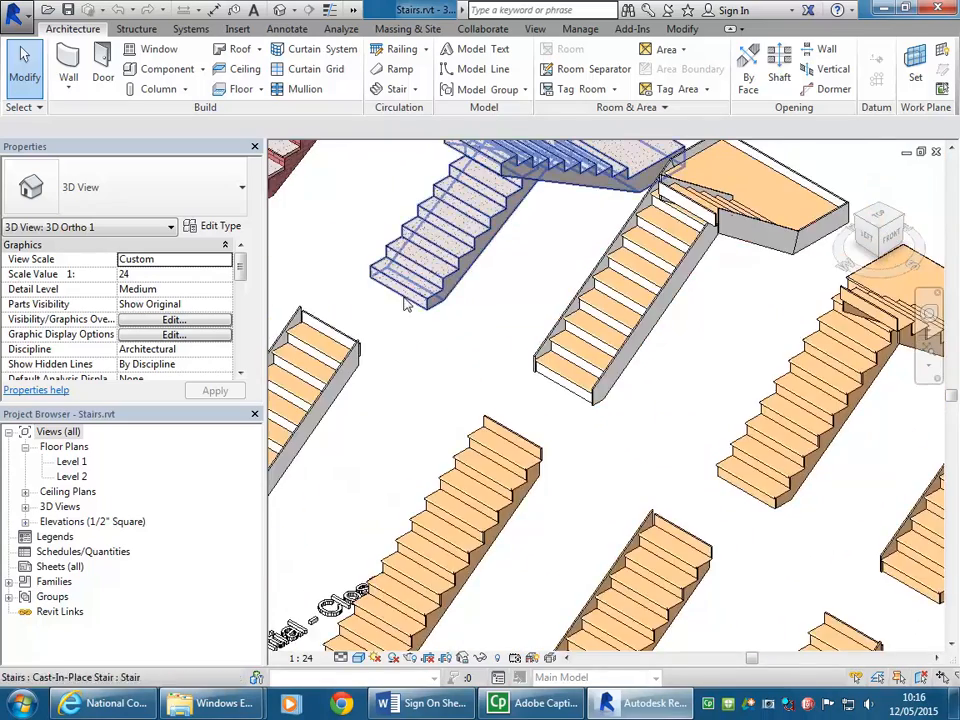
middle_click_drag(410, 305, 668, 494)
middle_click_drag(370, 287, 618, 447)
middle_click_drag(730, 590, 601, 475)
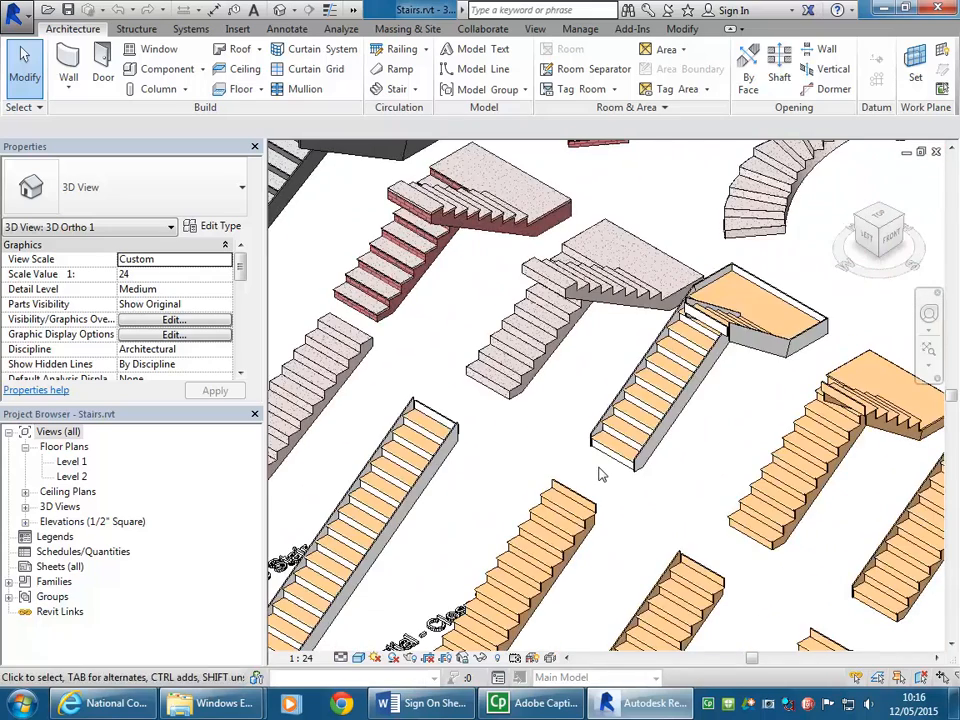
middle_click_drag(780, 606, 643, 499)
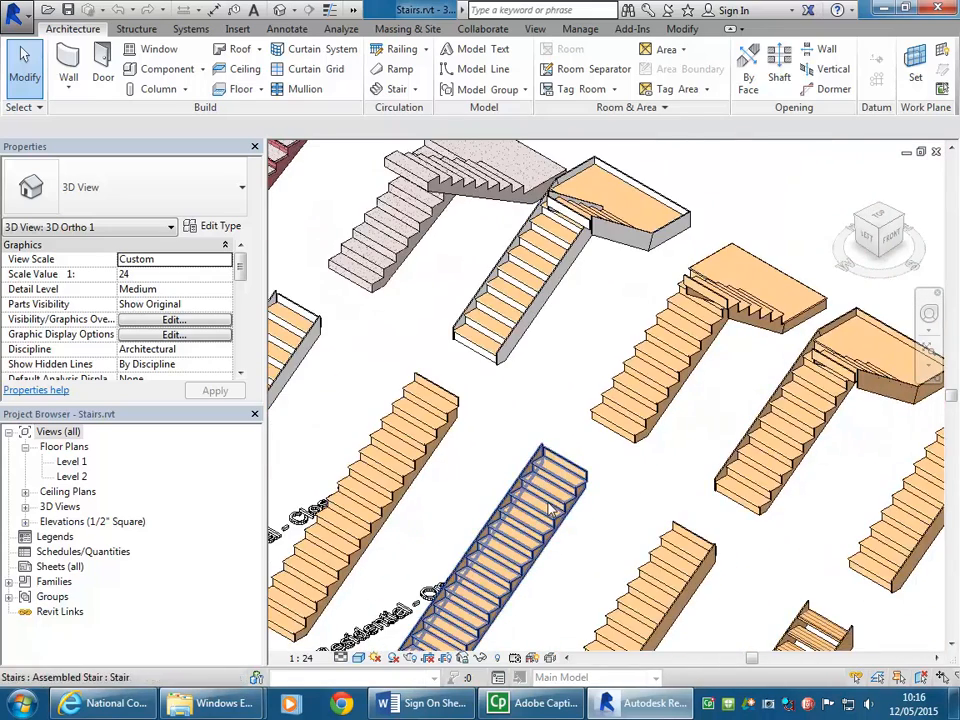
Step: Check the stair types of two residential timber stairs and the concrete landing stair, and clear the selection
left_click(556, 524)
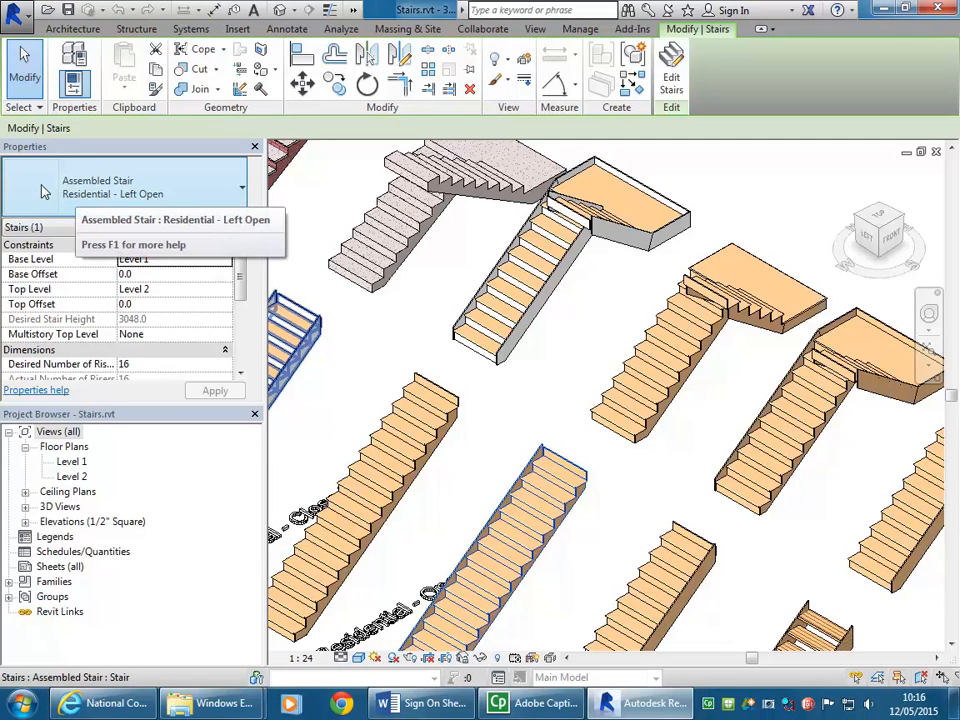
left_click(400, 200)
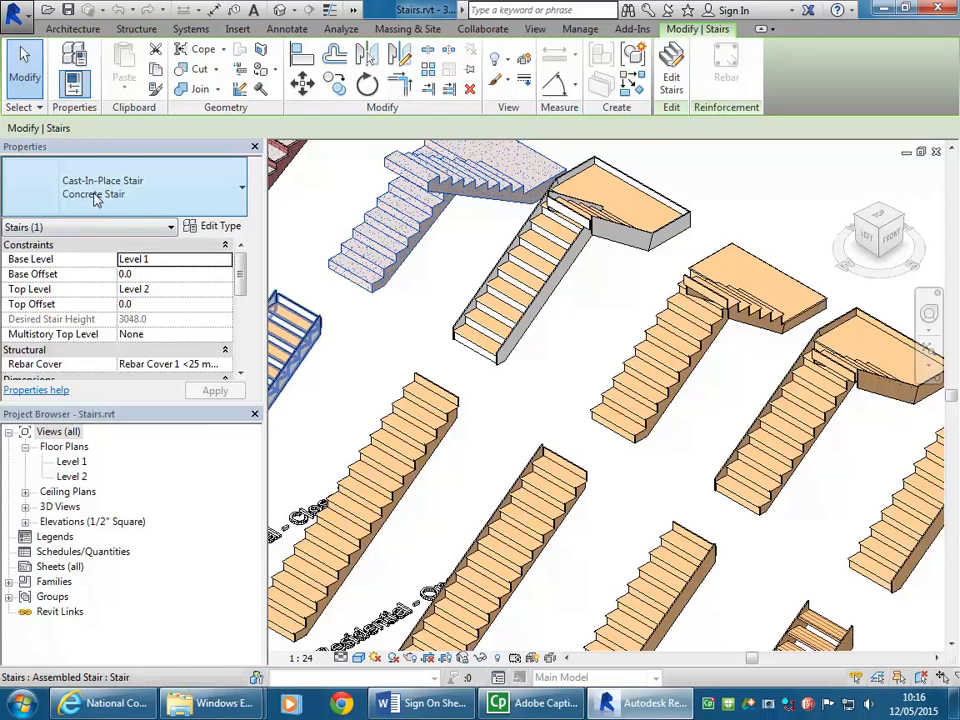
left_click(450, 427)
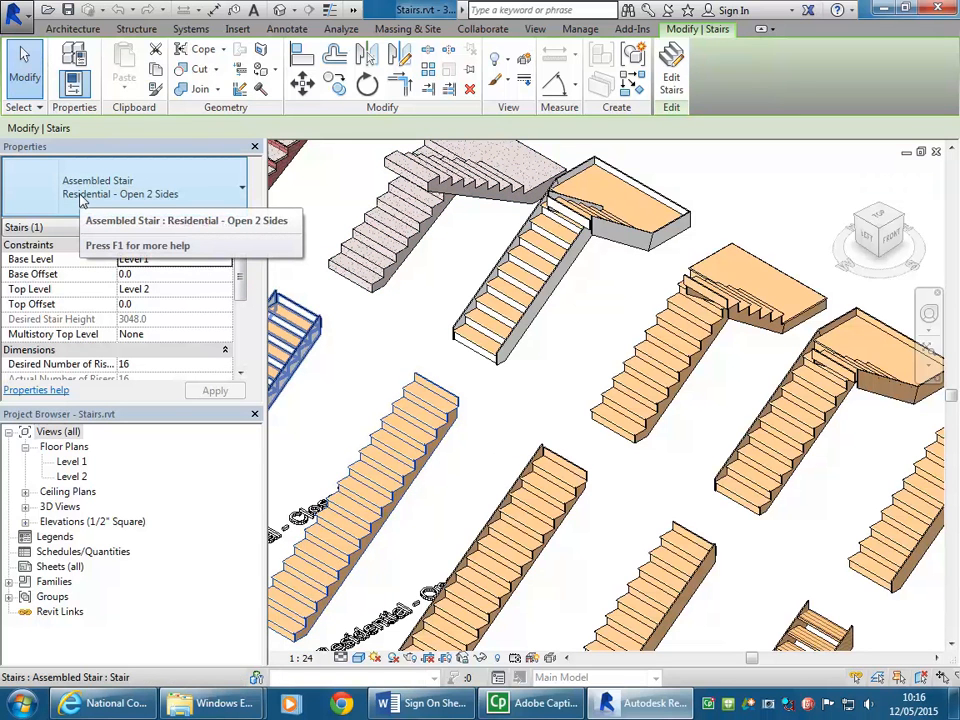
left_click(510, 399)
Step: Show the whole collection of sample stairs and check the available stair creation methods without starting one
scroll(510, 399, "down", 5)
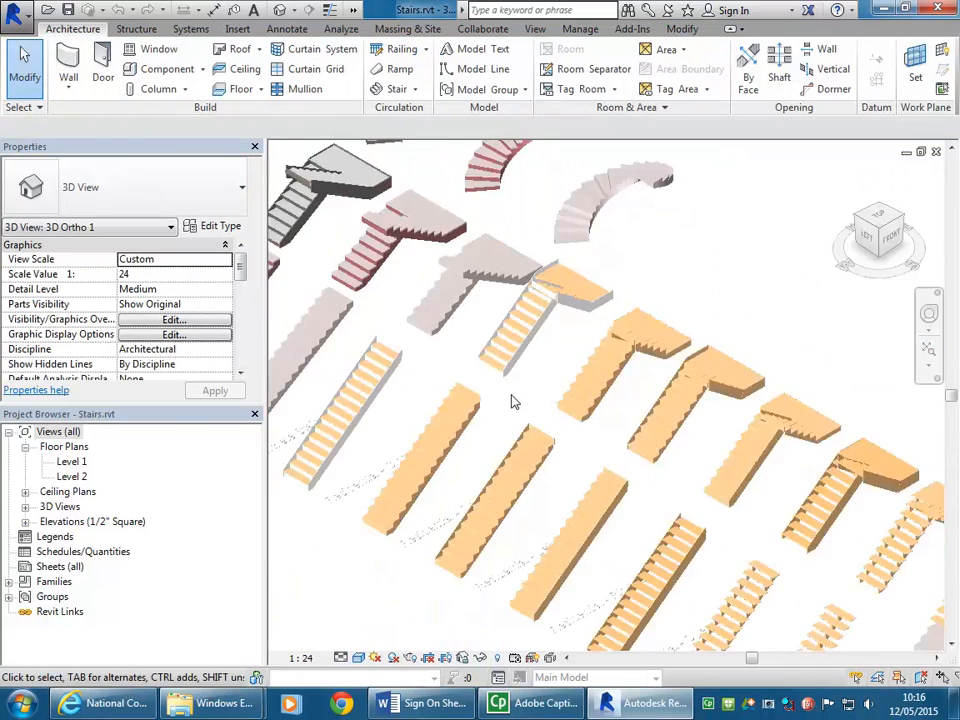
middle_click_drag(446, 341, 499, 390)
scroll(499, 390, "down", 4)
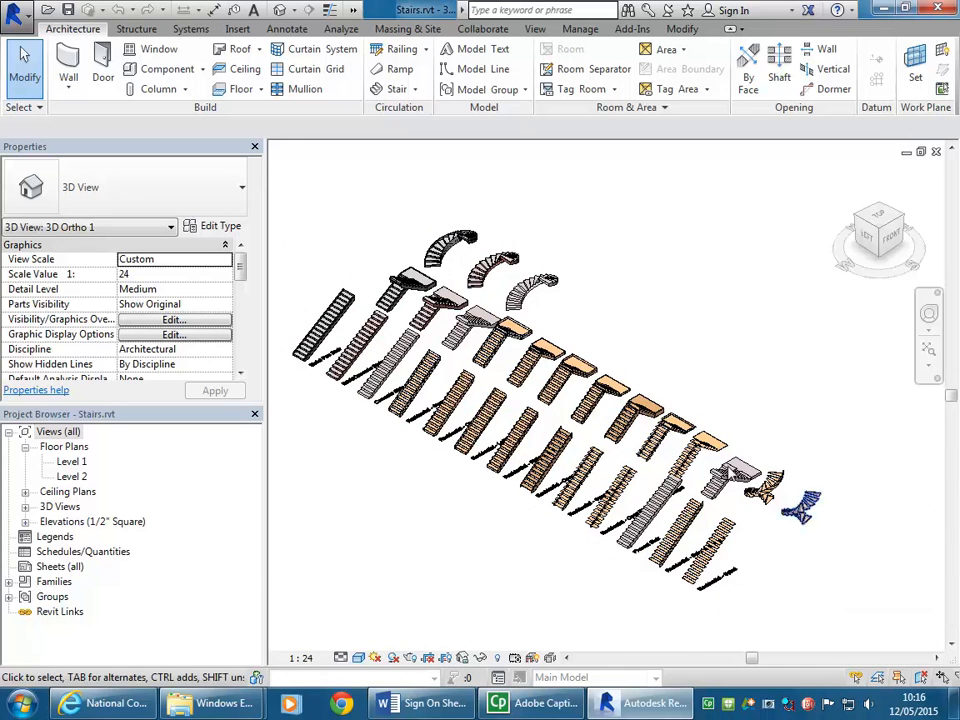
left_click(413, 89)
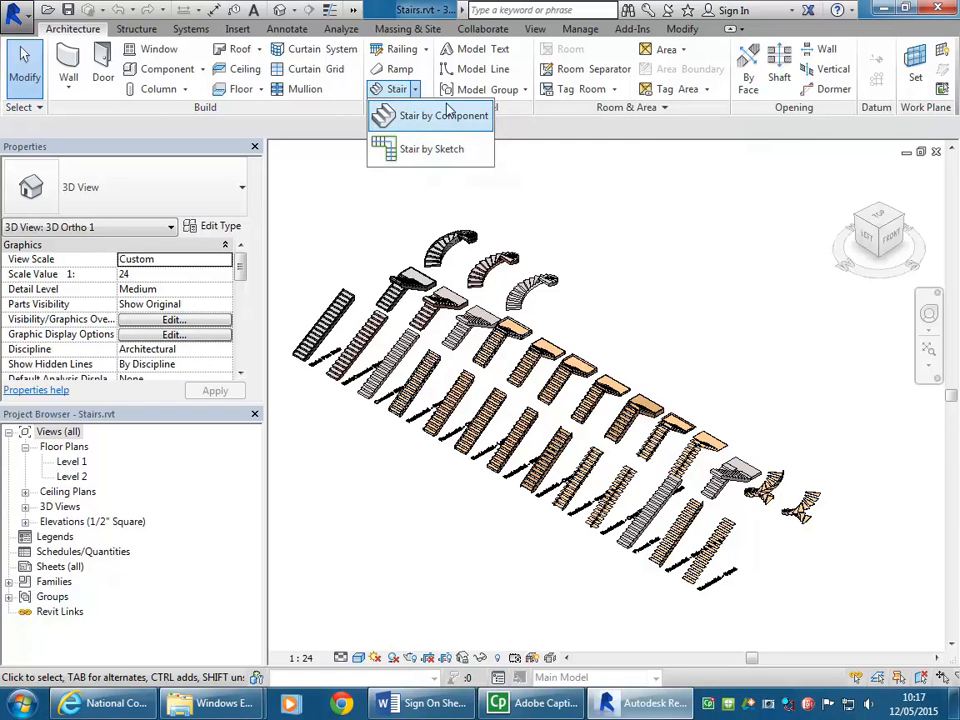
left_click(702, 319)
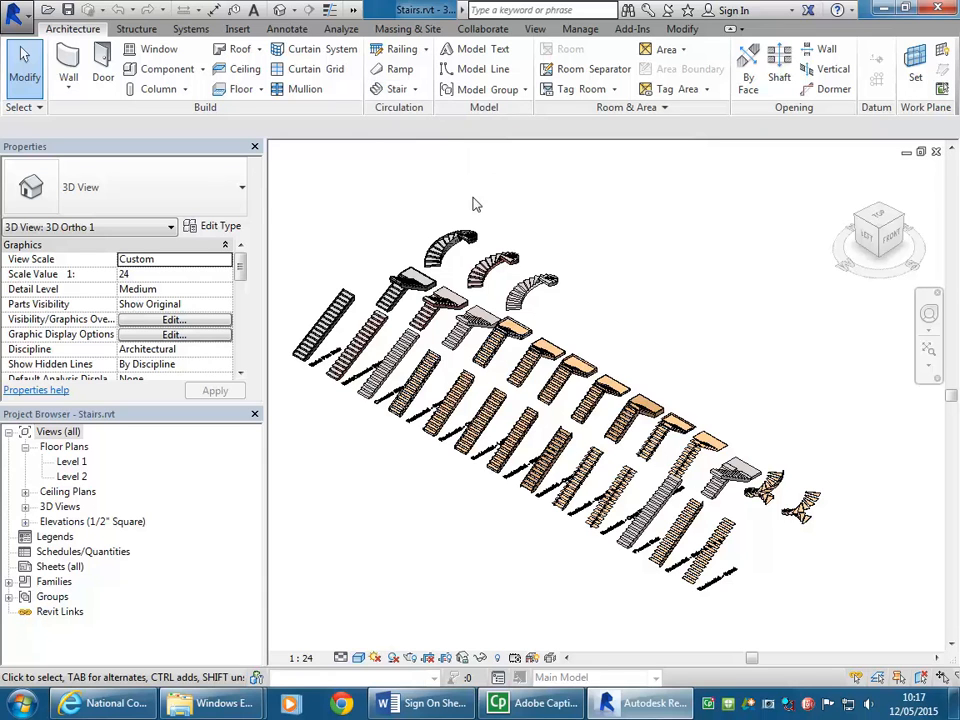
Step: Browse for a file to open in the Revit Library folder under EDU_DC_InteriorDesign on the StudentResources (P:) drive
left_click(13, 11)
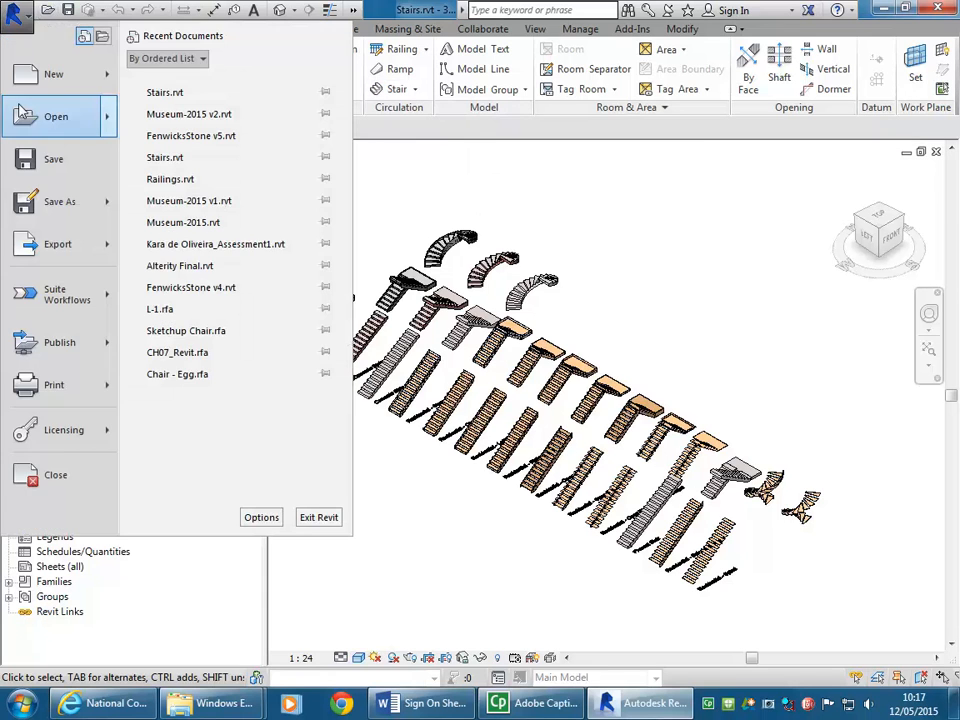
mouse_move(43, 123)
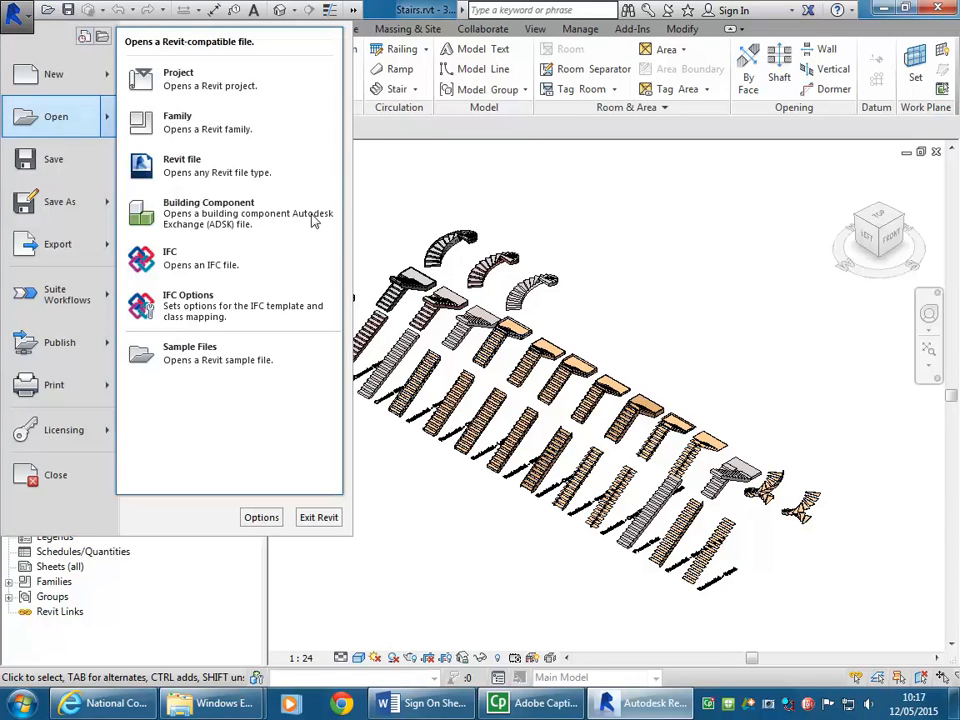
left_click(28, 121)
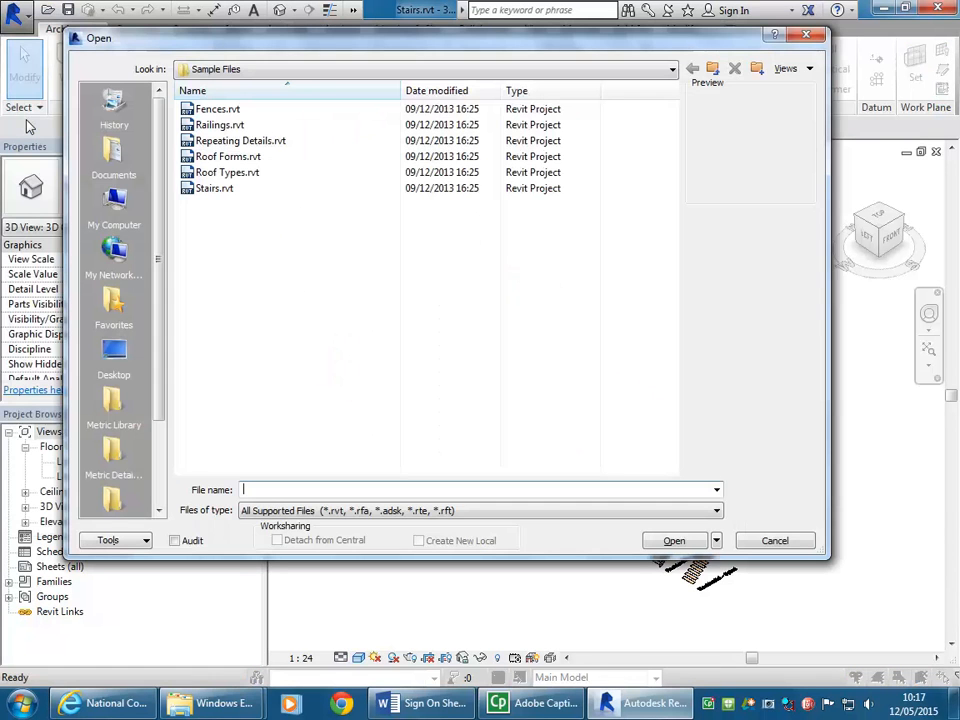
left_click(314, 75)
left_click(315, 75)
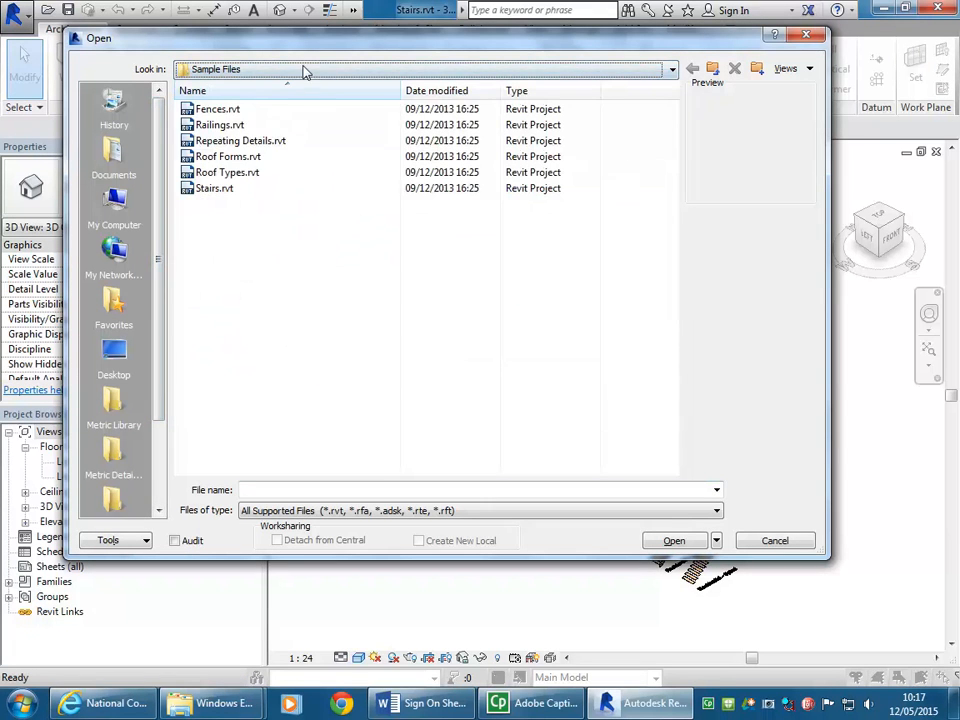
left_click(306, 71)
left_click(305, 207)
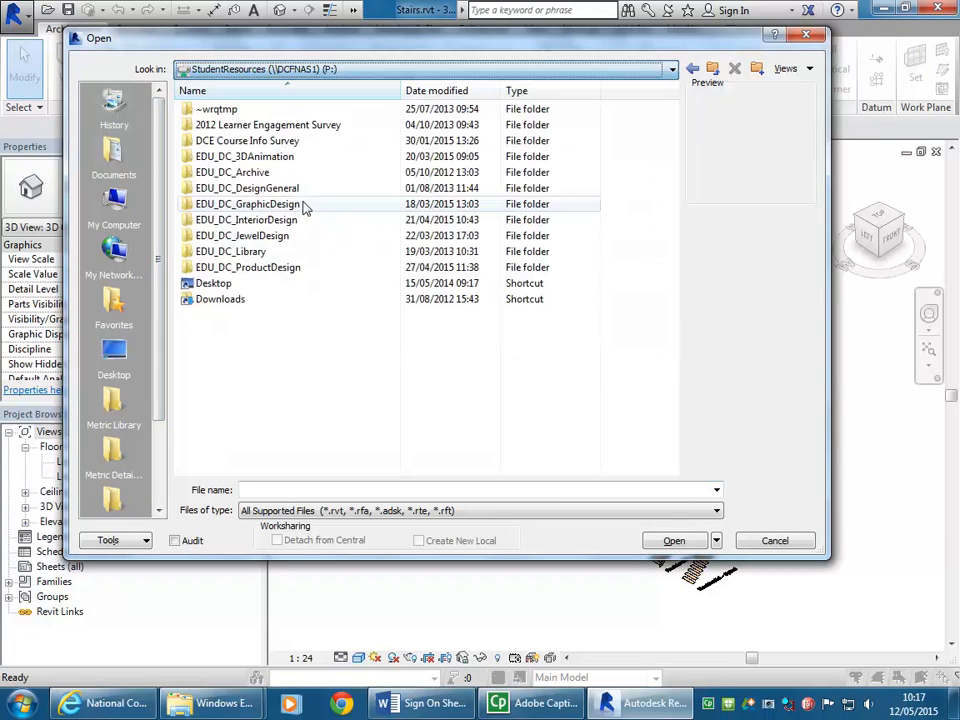
double_click(236, 220)
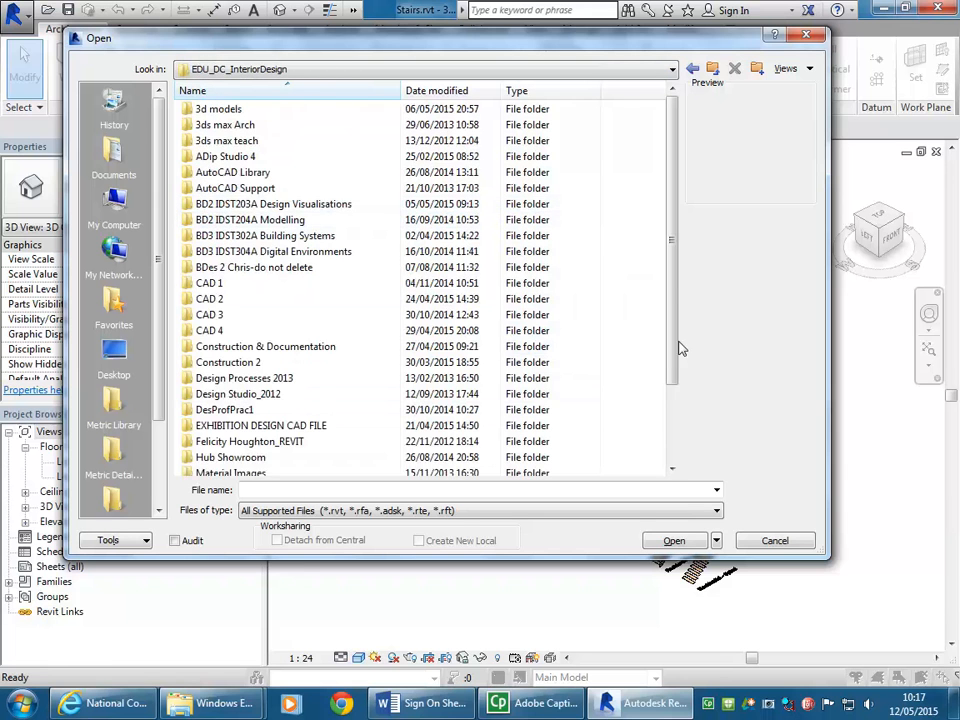
left_click_drag(669, 268, 674, 369)
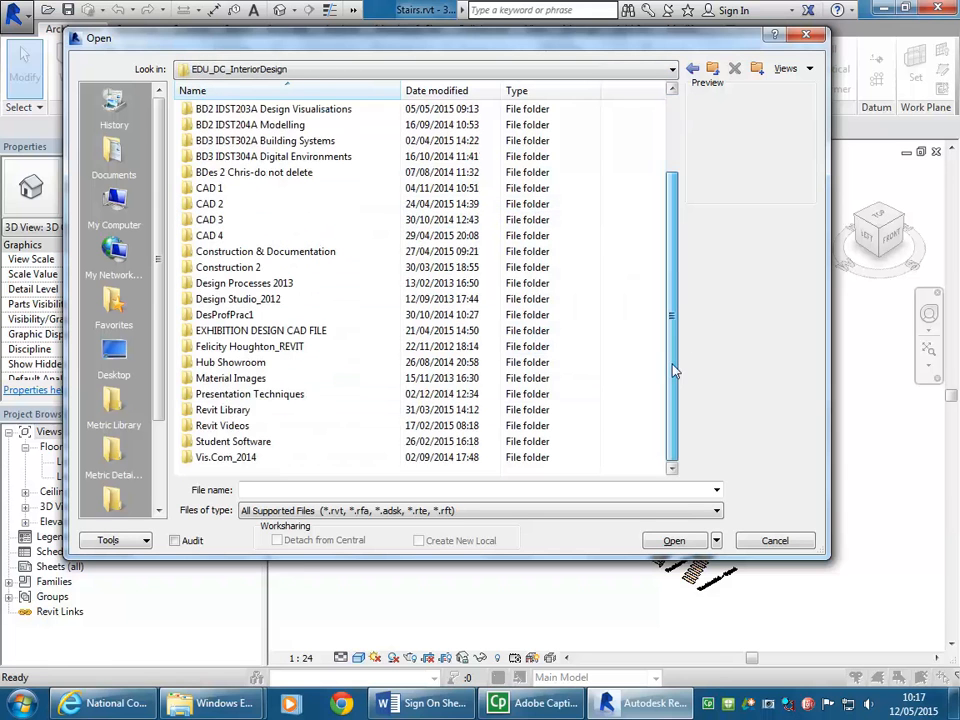
double_click(270, 411)
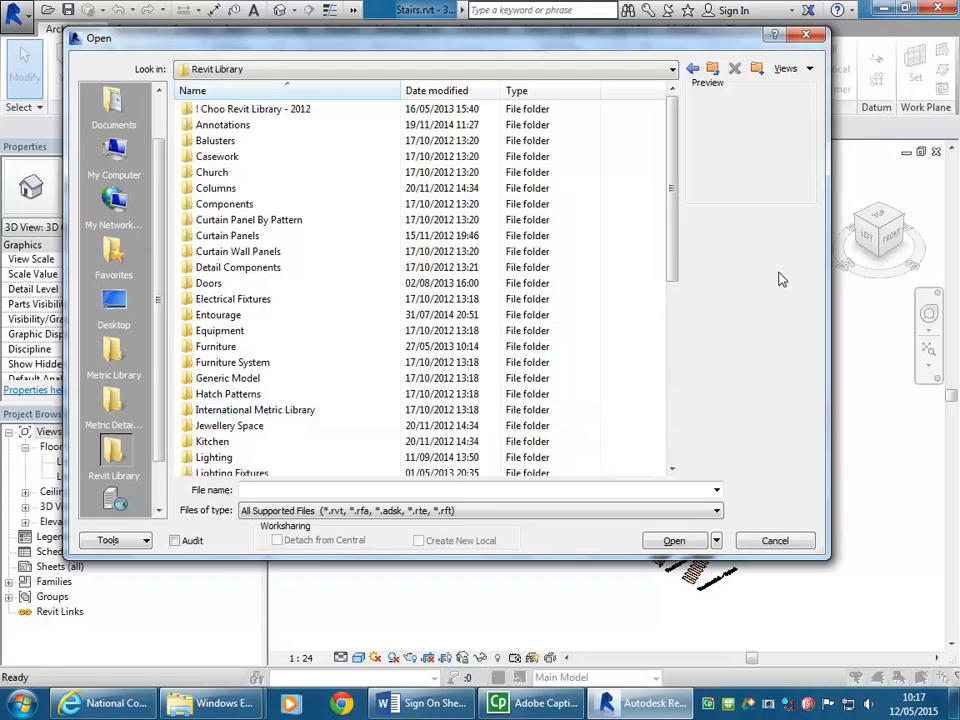
Step: Open the 2009 version of Stairs.rvt from the Revit Library's Sample Files folder
left_click_drag(673, 150, 675, 343)
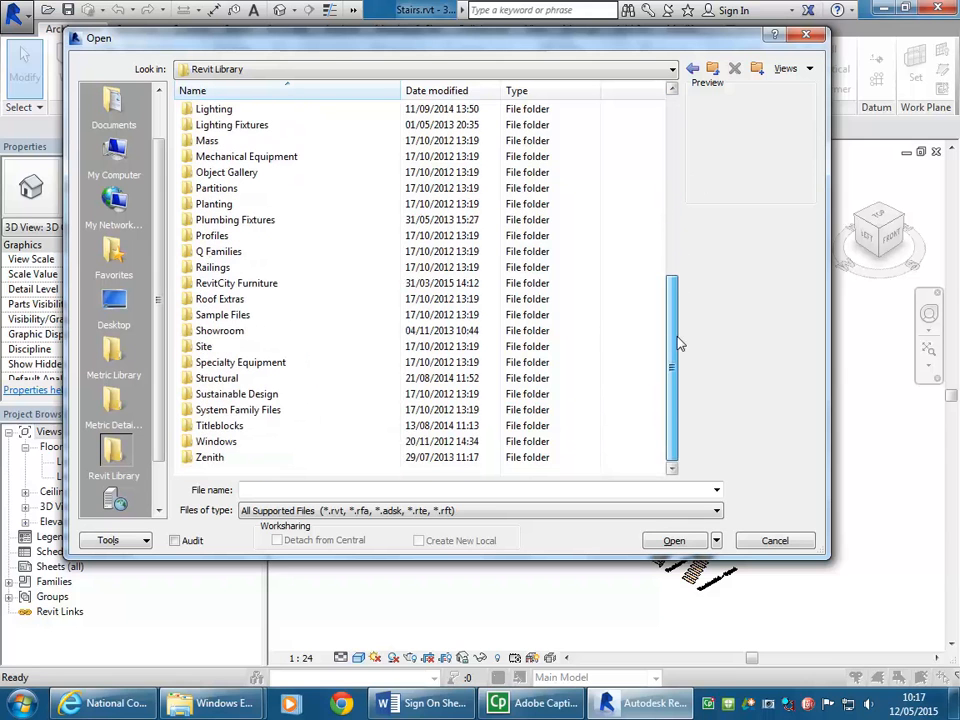
double_click(229, 315)
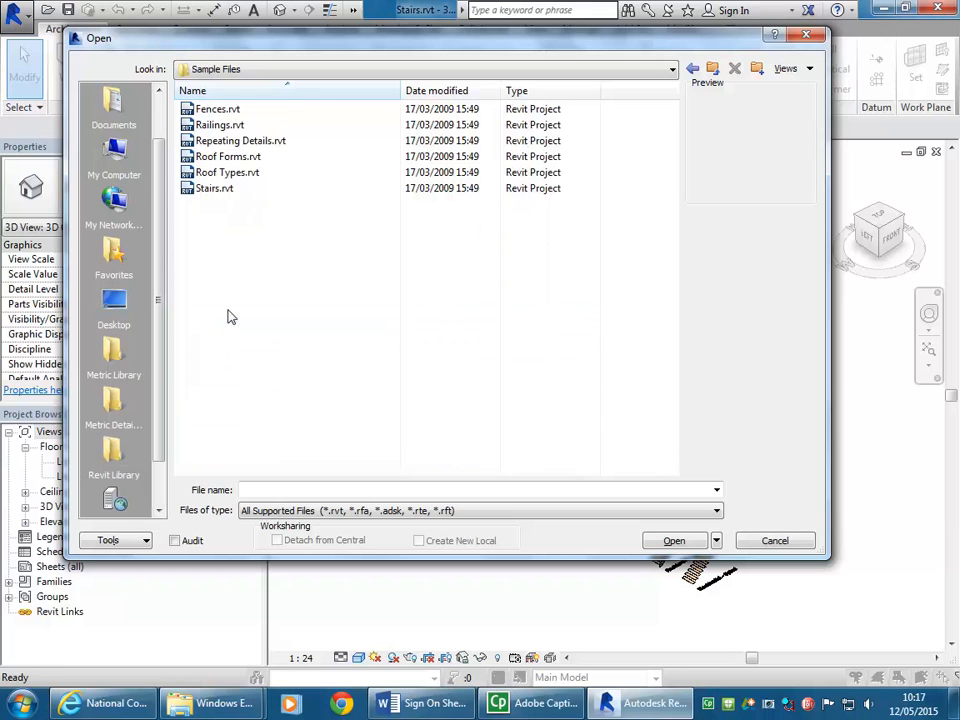
left_click(224, 191)
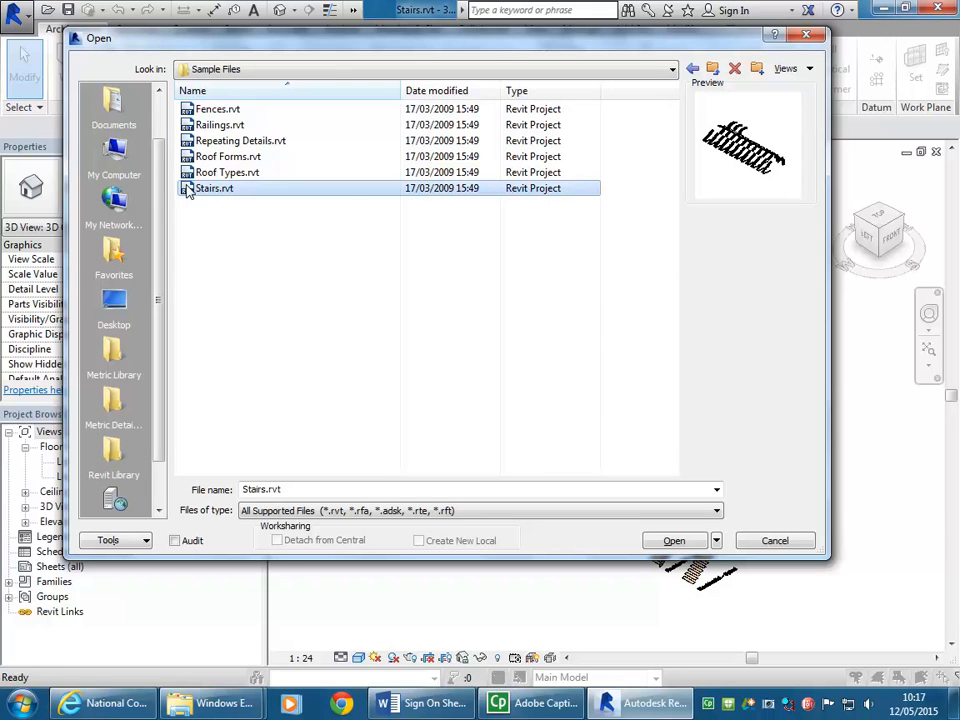
double_click(198, 191)
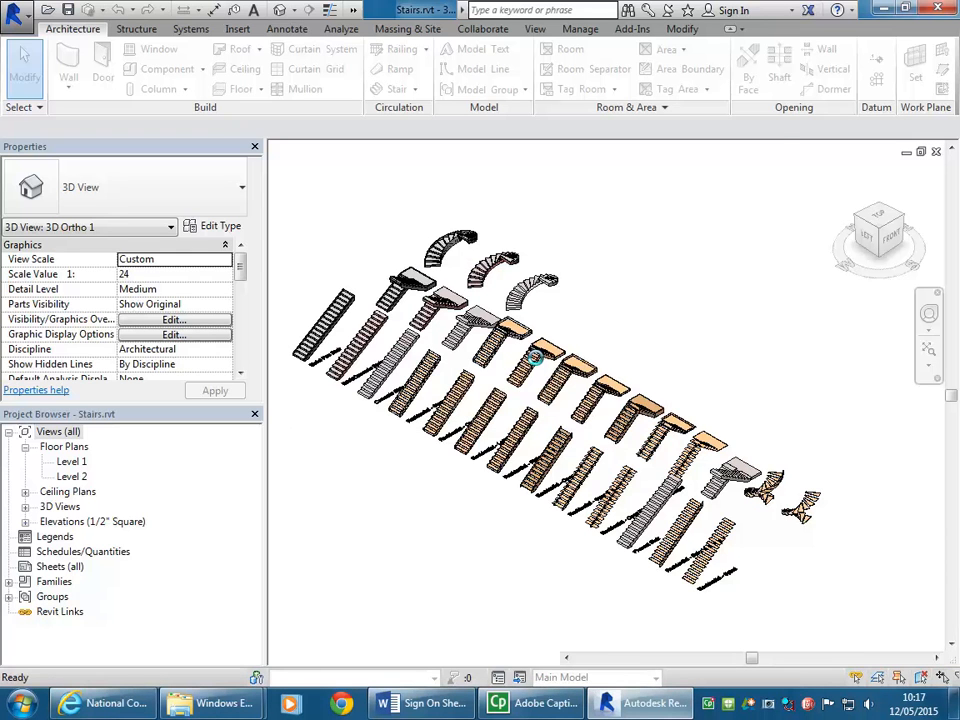
Step: Check the stair type of the straight open-tread stair labelled Residential - Spiral, and clear the selection
middle_click_drag(540, 365, 465, 320)
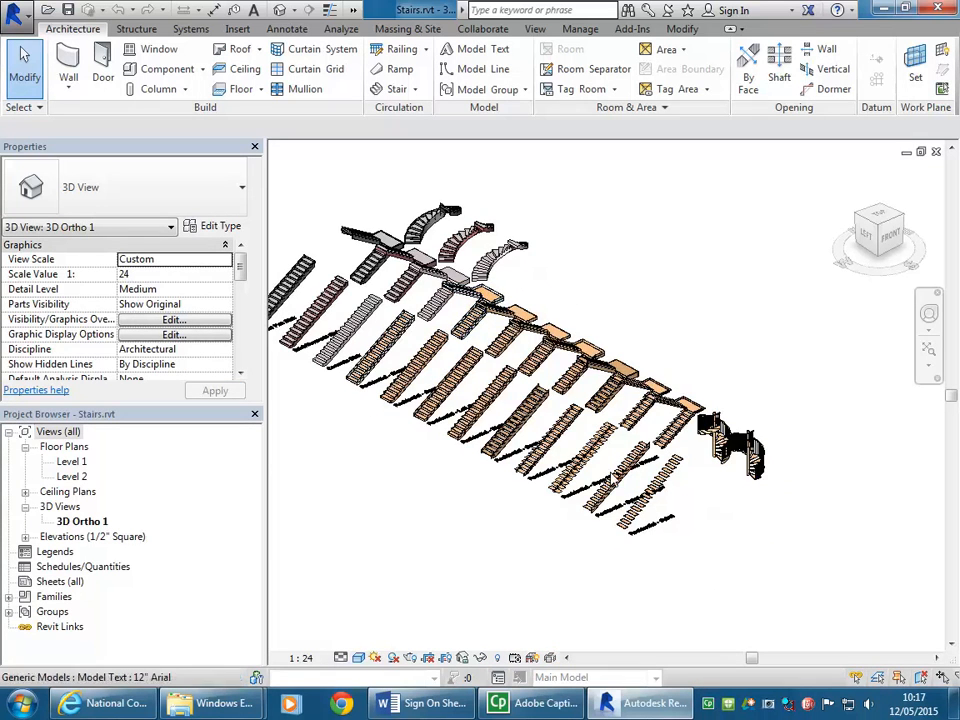
scroll(658, 459, "up", 5)
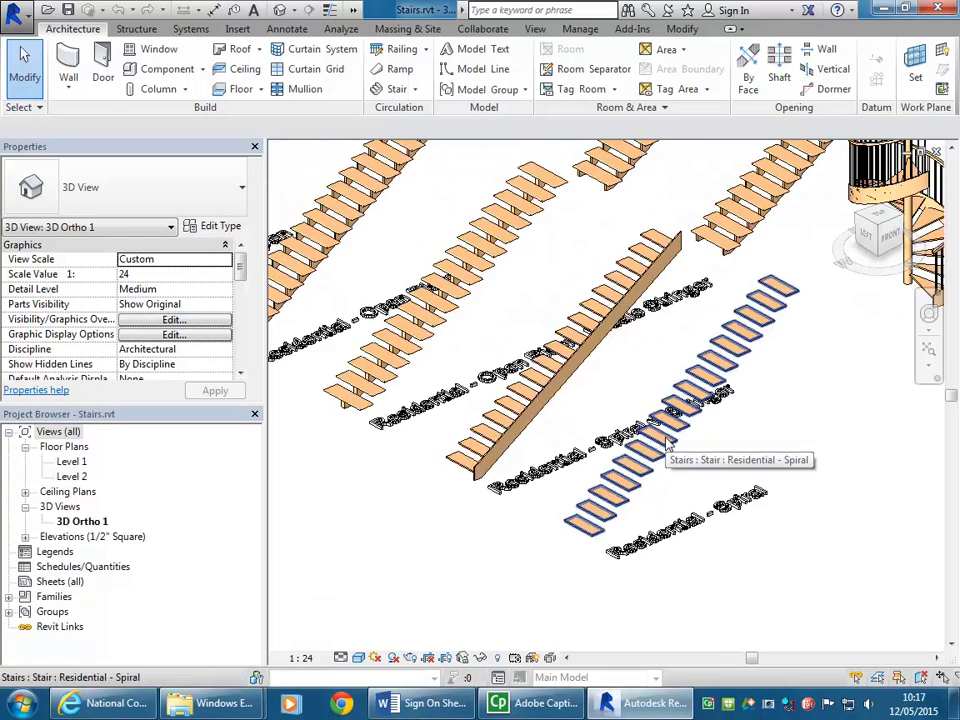
left_click(668, 446)
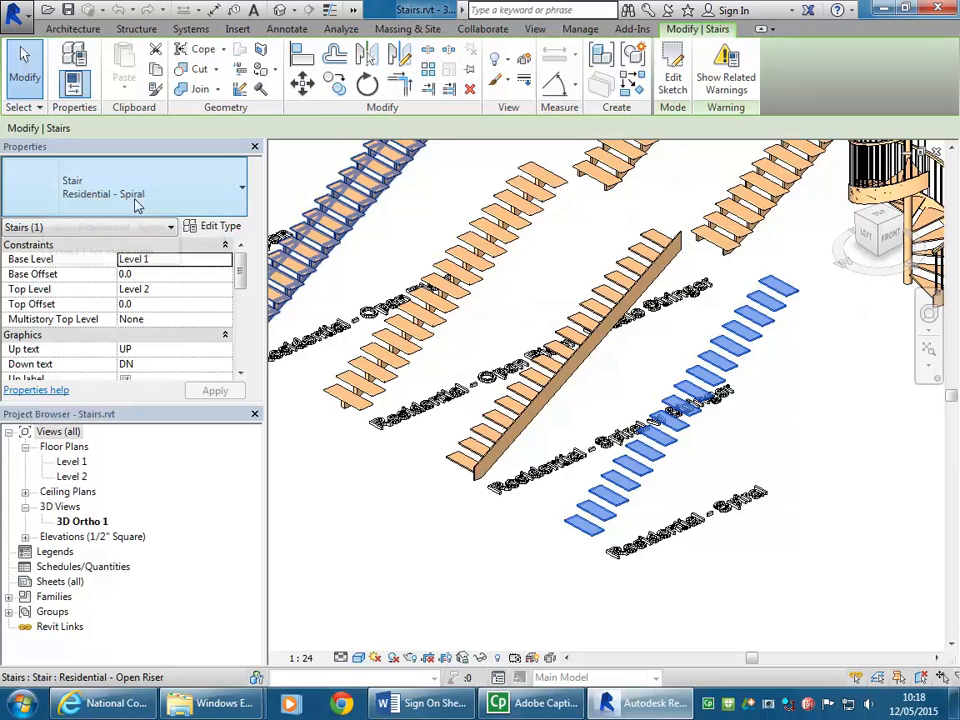
middle_click_drag(521, 369, 543, 358)
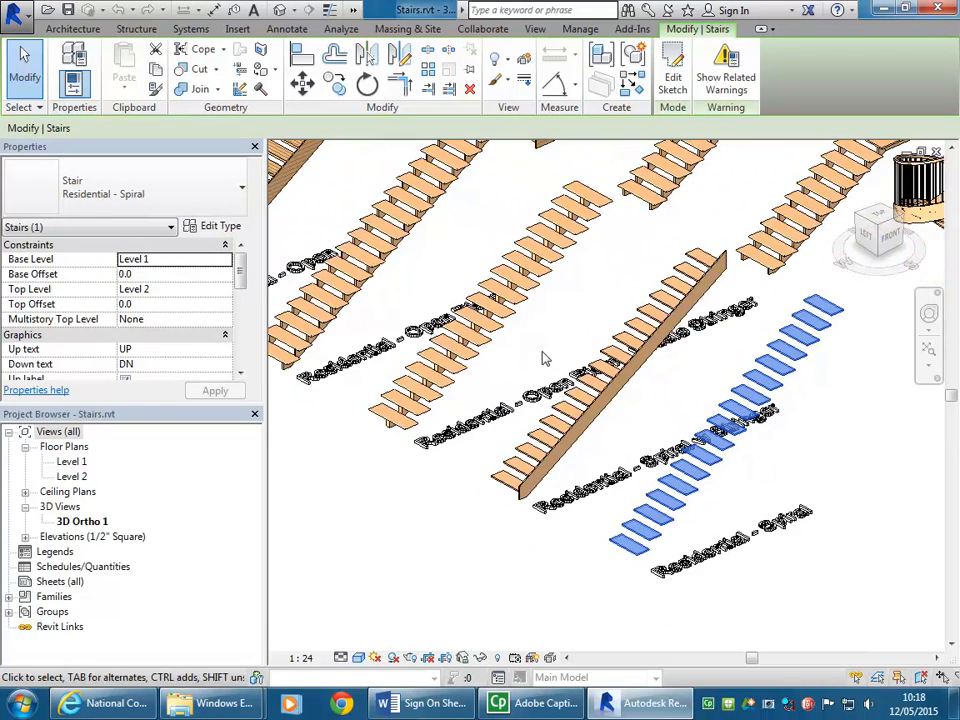
left_click(771, 480)
middle_click_drag(761, 463, 668, 467)
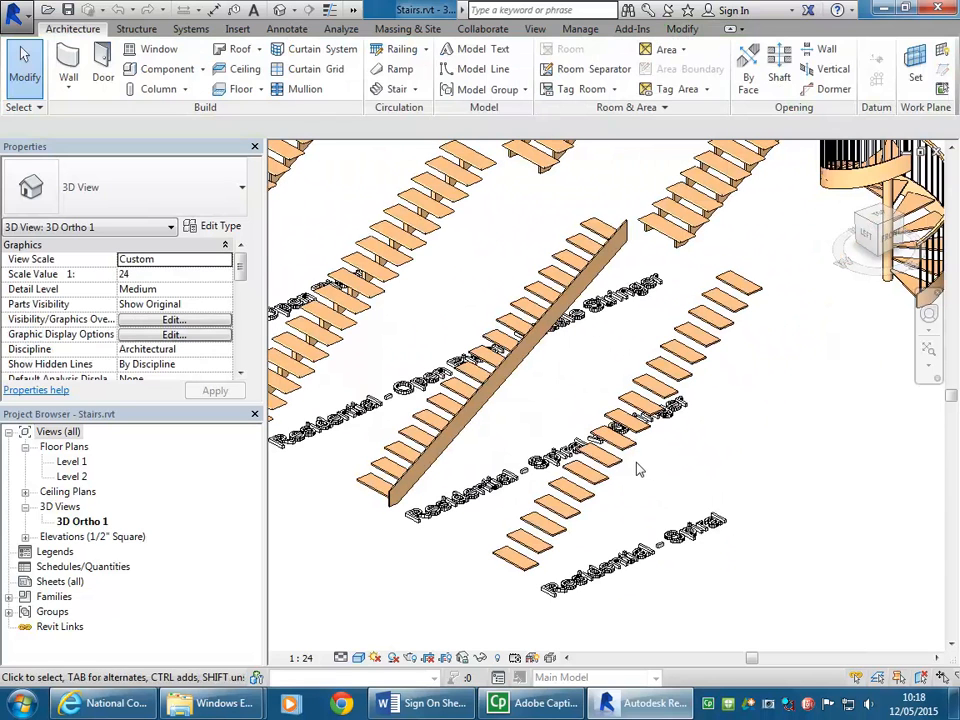
left_click(640, 468)
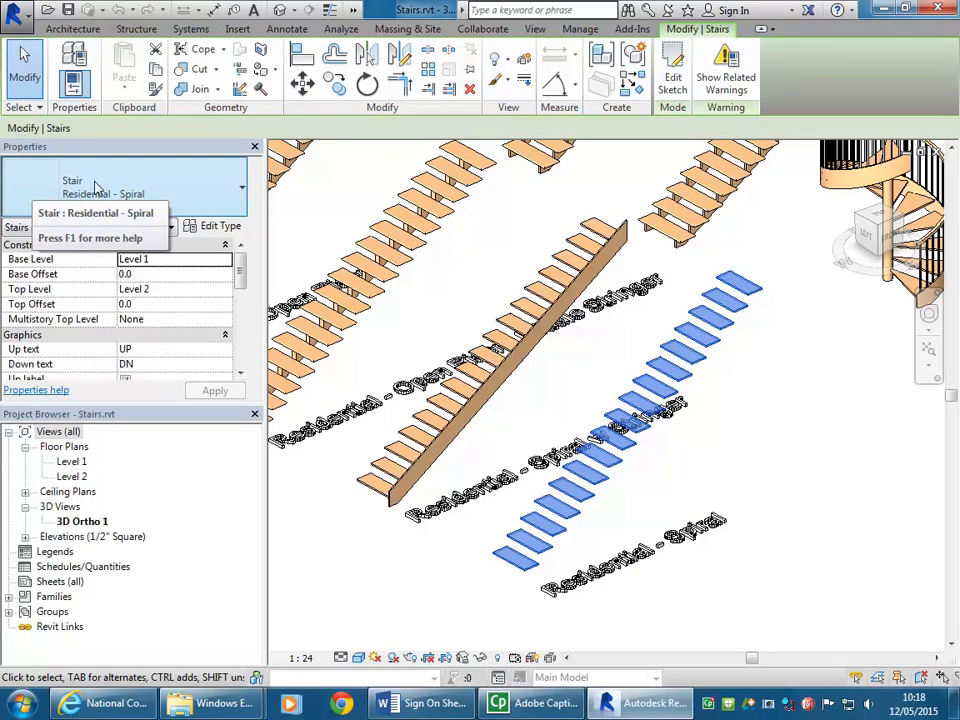
left_click(568, 361)
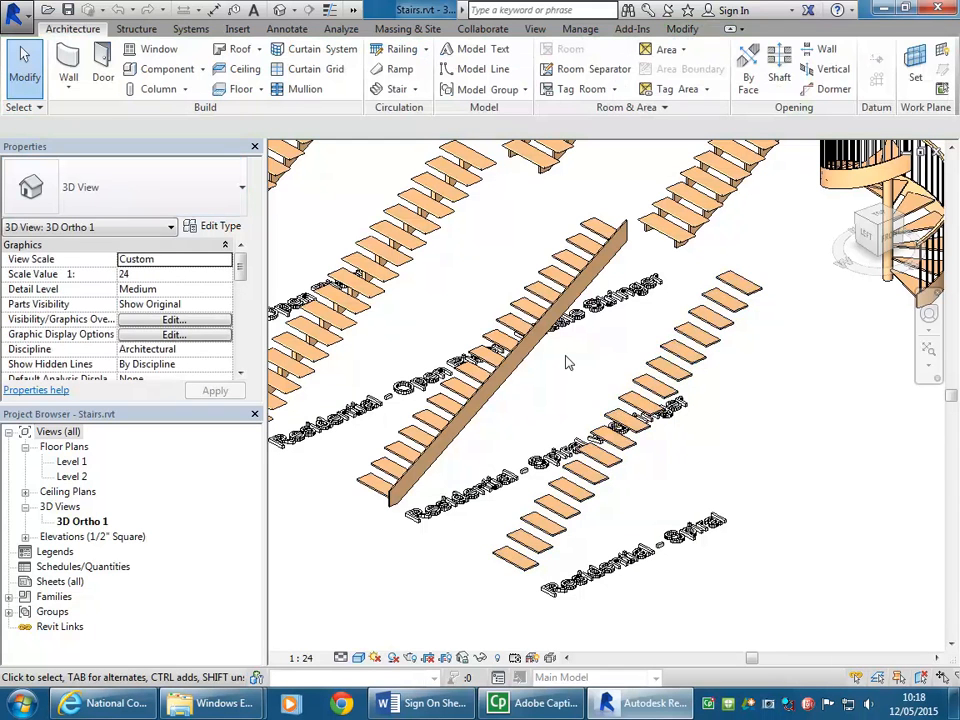
Step: Examine the two spiral sample stairs with their central columns and railings
middle_click_drag(576, 366, 608, 420)
middle_click_drag(840, 370, 476, 459)
scroll(450, 473, "up", 2)
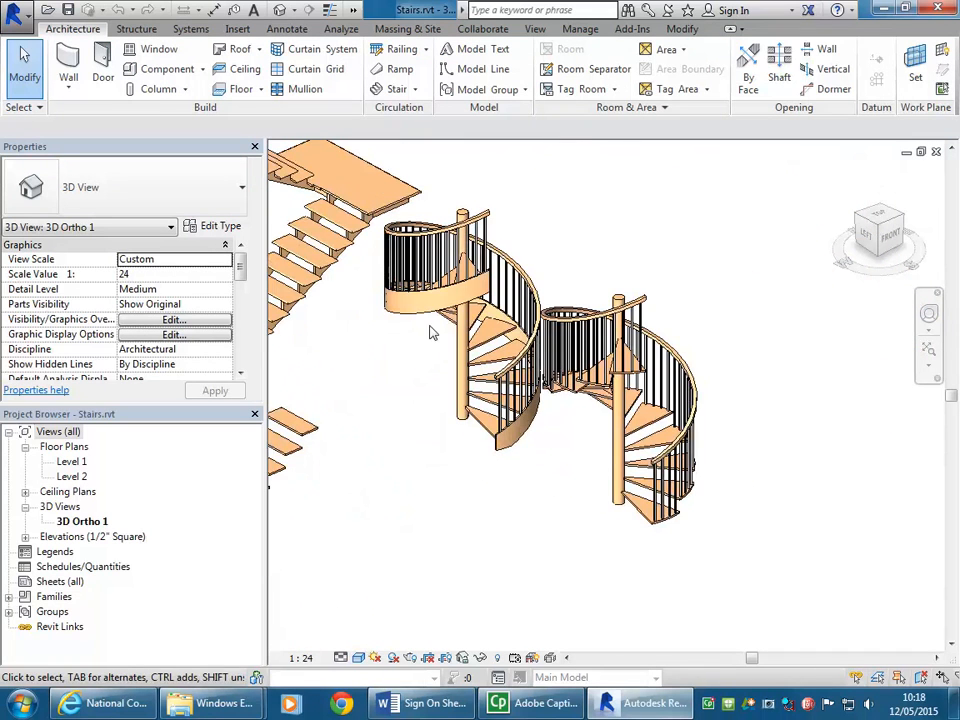
scroll(403, 328, "up", 2)
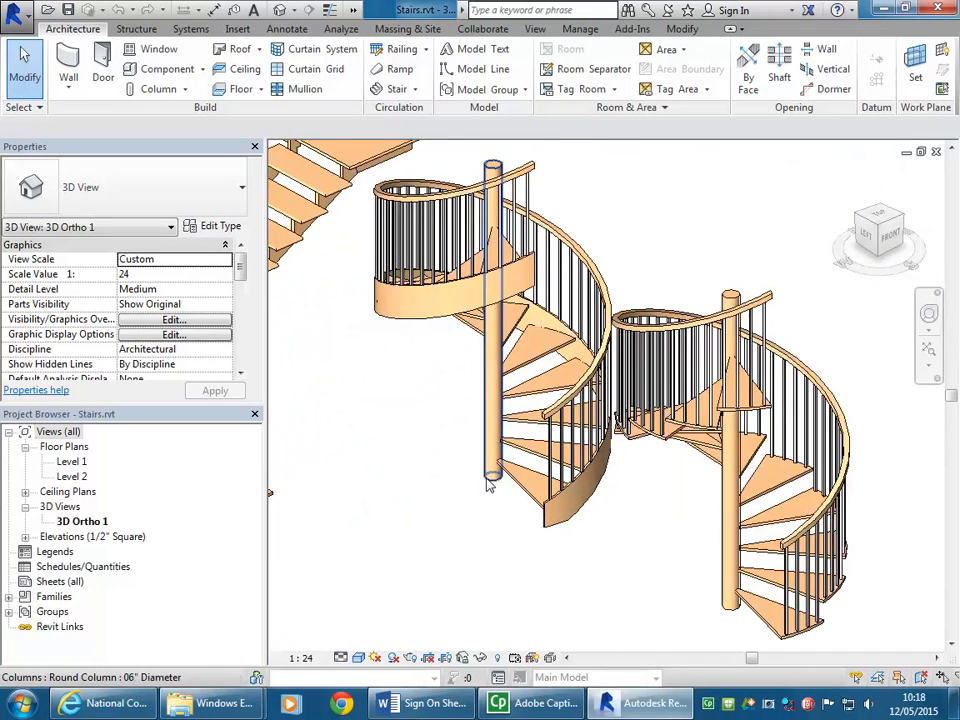
Step: Survey the residential landing stairs and the row of straight labelled sample stairs
scroll(489, 350, "down", 3)
middle_click_drag(489, 350, 652, 472)
scroll(652, 472, "down", 2)
middle_click_drag(560, 412, 765, 343)
scroll(765, 343, "up", 1)
middle_click_drag(691, 404, 602, 304)
scroll(607, 311, "up", 1)
middle_click_drag(568, 212, 452, 477)
scroll(640, 440, "up", 2)
middle_click_drag(606, 403, 815, 485)
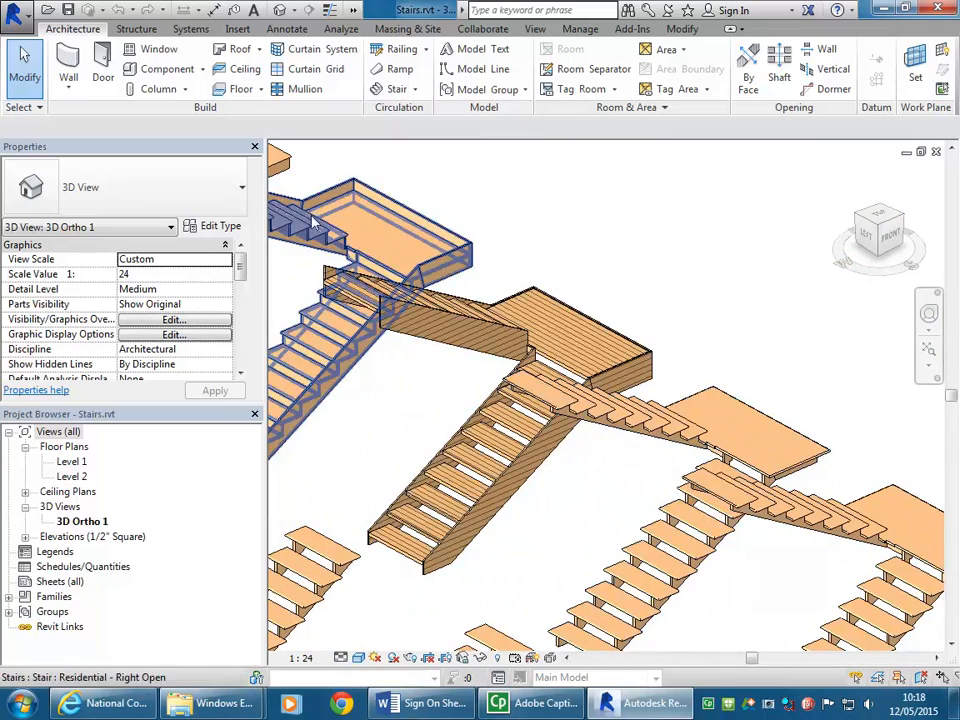
scroll(316, 224, "down", 1)
middle_click_drag(316, 225, 612, 484)
scroll(417, 397, "down", 1)
middle_click_drag(417, 397, 672, 404)
middle_click_drag(474, 366, 686, 492)
middle_click_drag(514, 430, 557, 306)
scroll(456, 400, "down", 1)
middle_click_drag(460, 402, 456, 213)
middle_click_drag(764, 422, 521, 345)
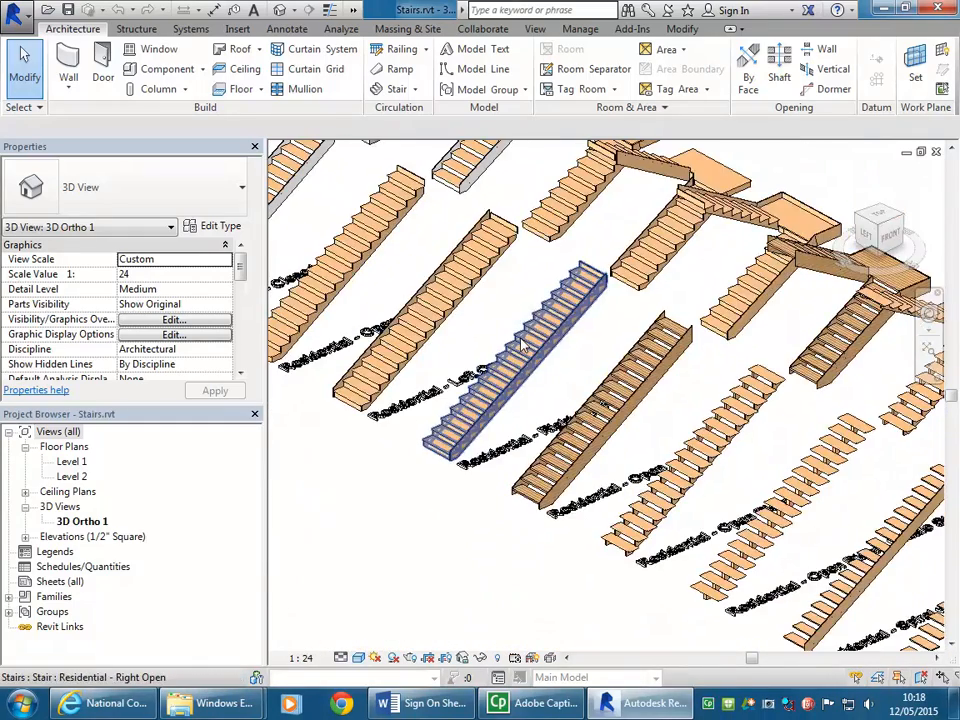
Step: Copy the straight Residential - Spiral sample stair to the clipboard
middle_click_drag(817, 484, 585, 312)
scroll(672, 407, "up", 1)
scroll(793, 423, "up", 2)
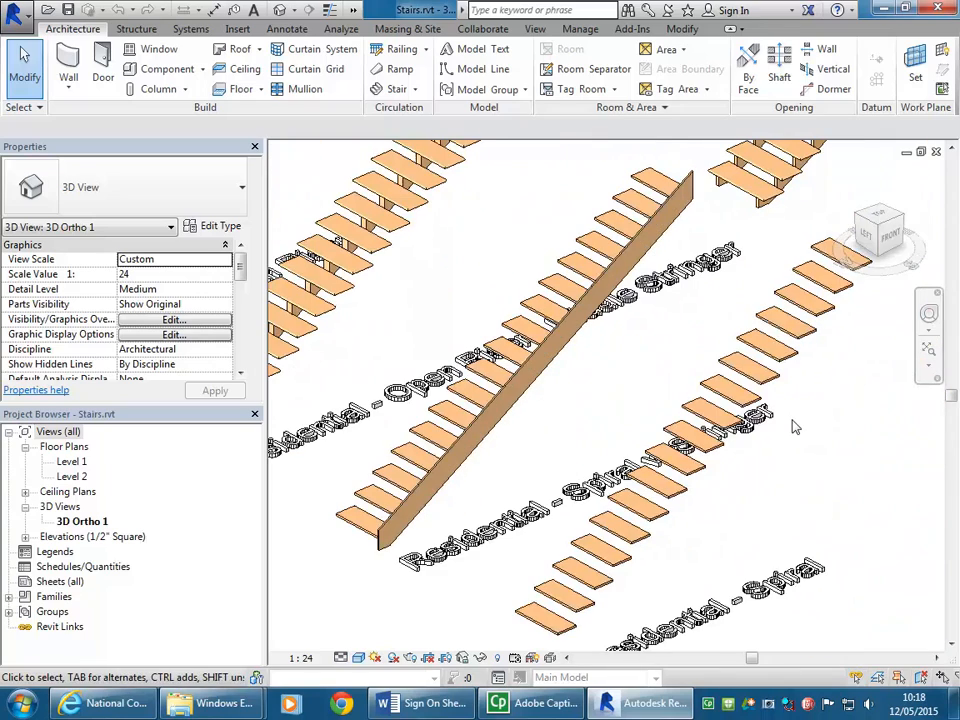
left_click(671, 508)
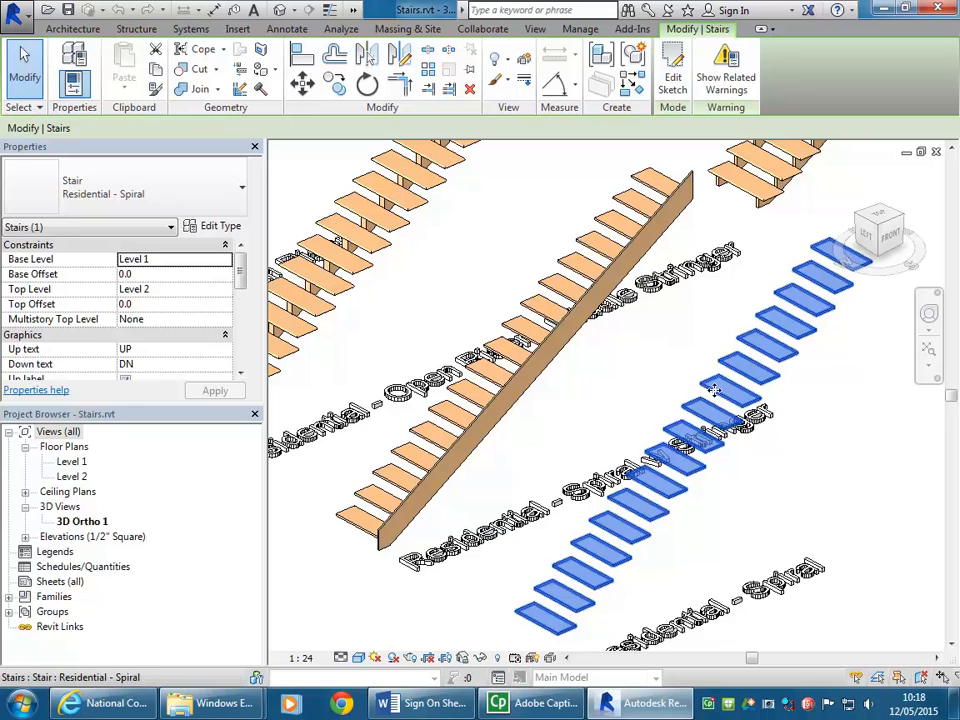
left_click(156, 72)
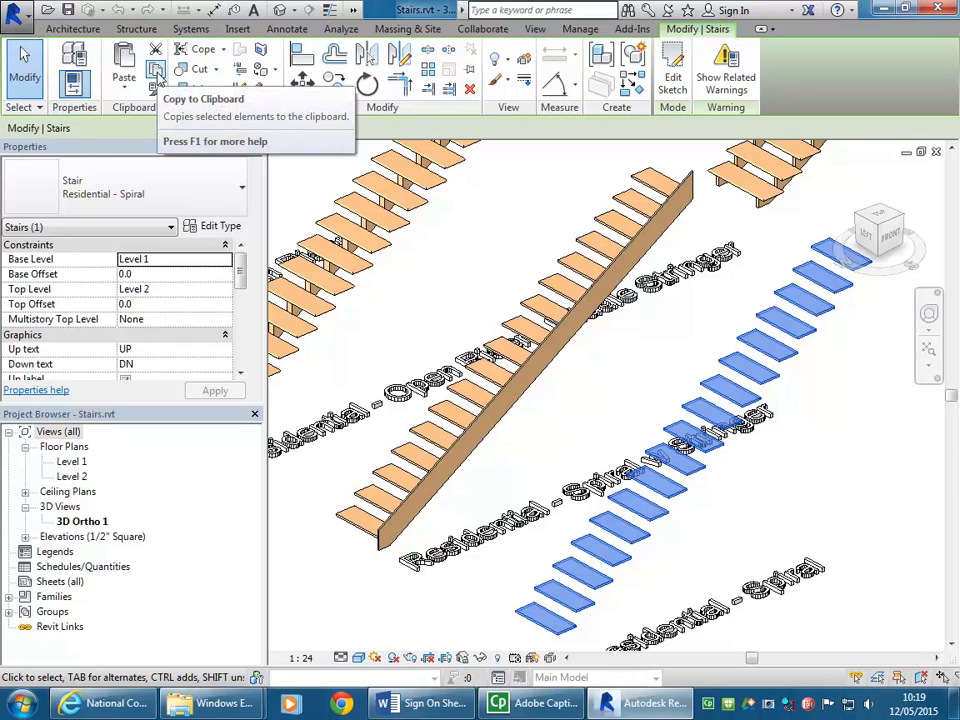
left_click(157, 72)
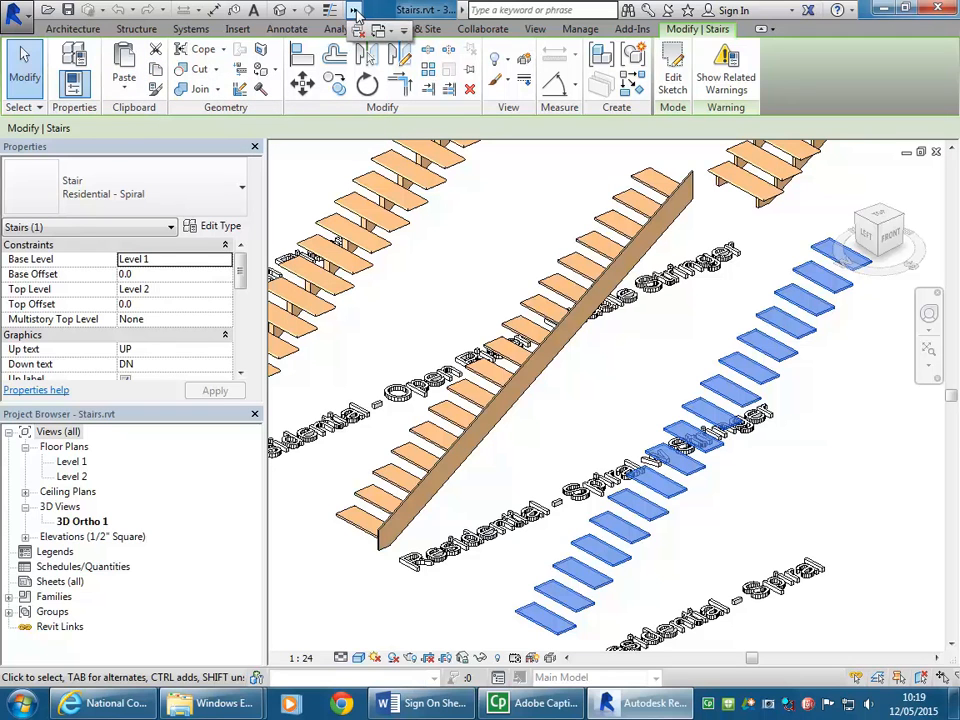
Step: Switch to the {3D} Copy 1 view of Museum-2015 v2.rvt showing the isolated curved basement stair
left_click(355, 10)
left_click(382, 32)
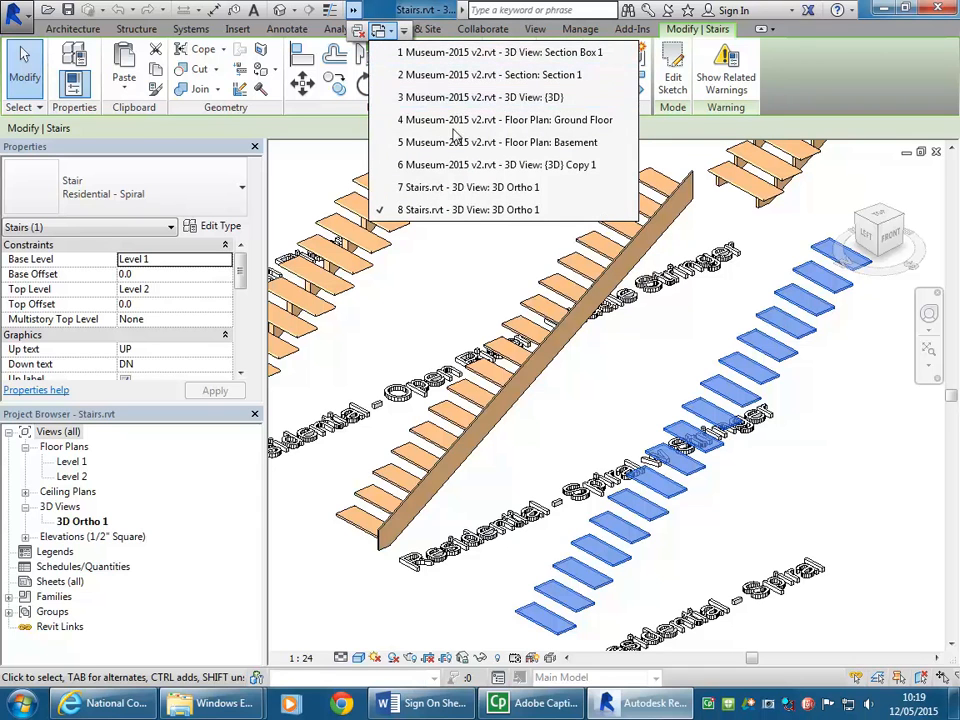
left_click(456, 168)
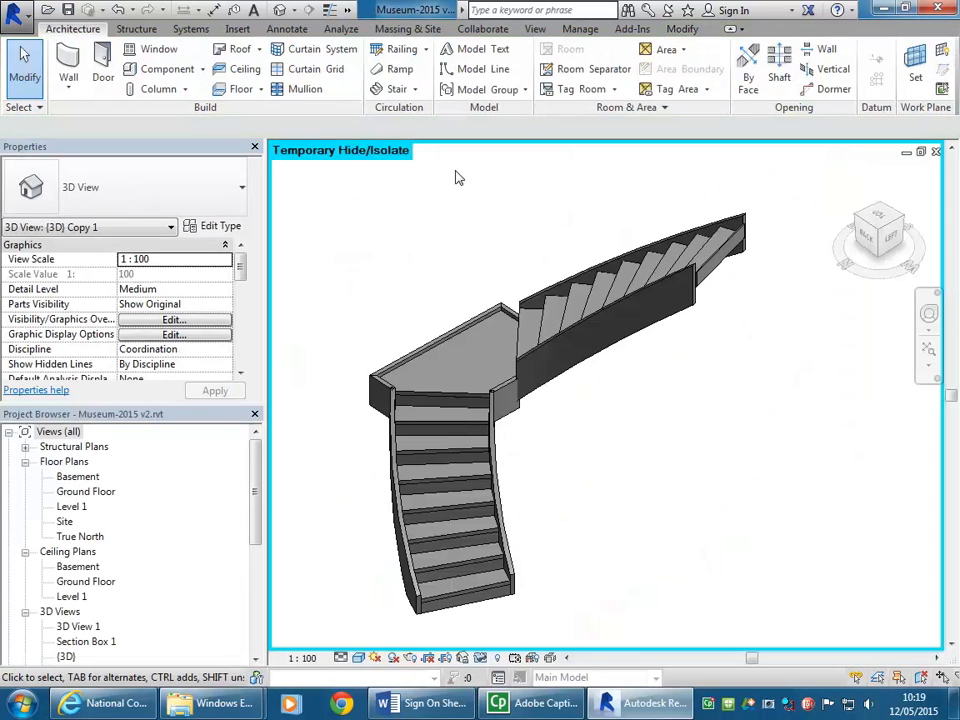
scroll(456, 172, "down", 2)
middle_click_drag(462, 192, 444, 246)
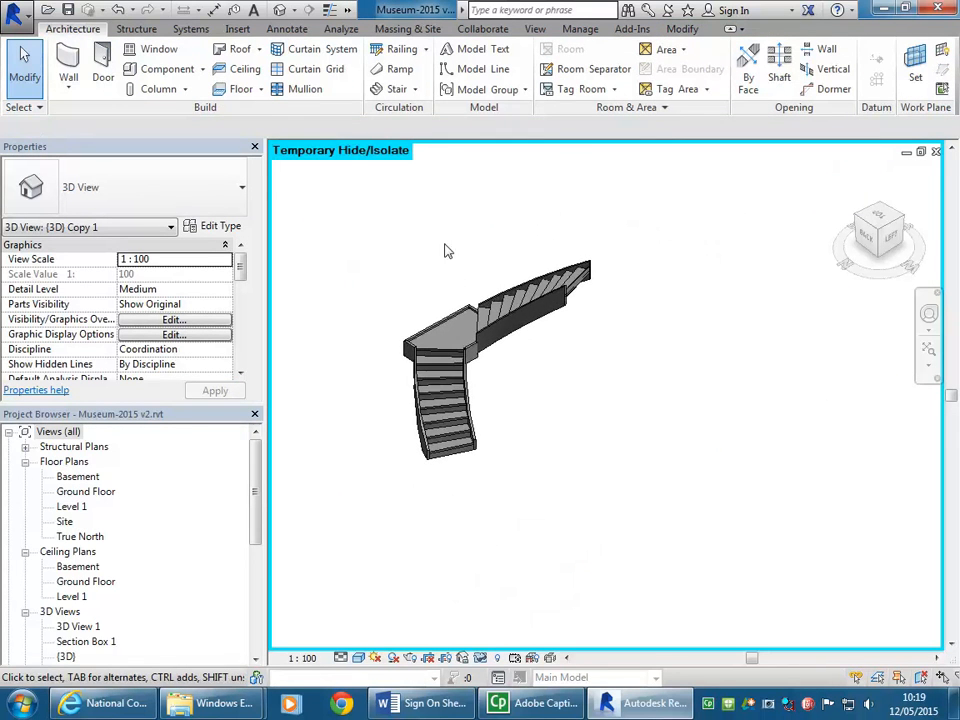
Step: Paste the copied Residential - Spiral stair across the curved basement stair, keeping the project's duplicate types, and finish the paste
left_click(683, 28)
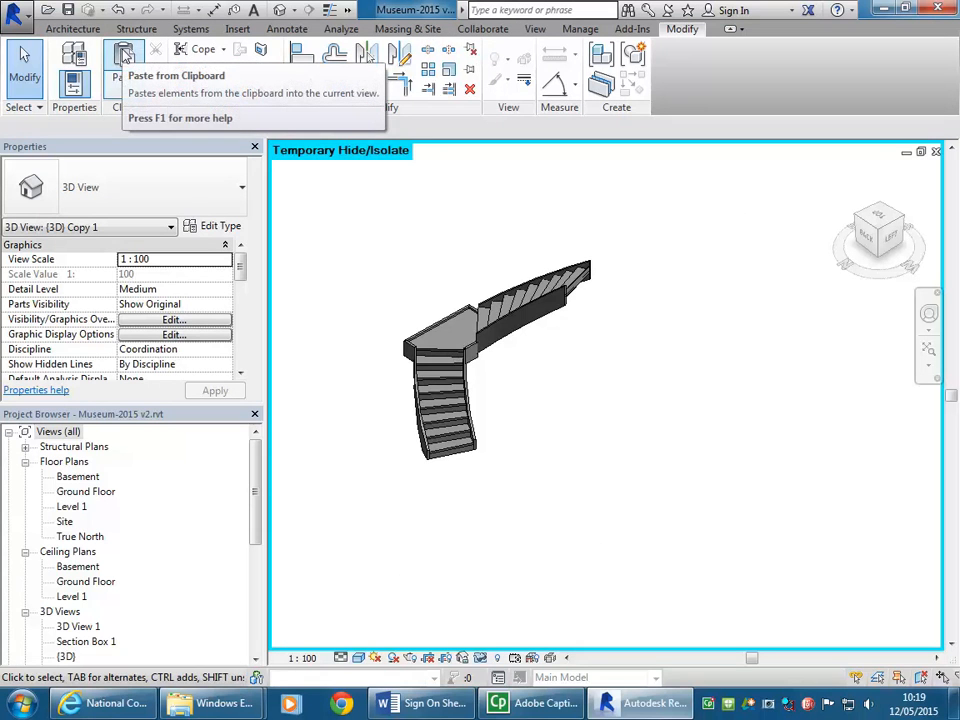
left_click(124, 70)
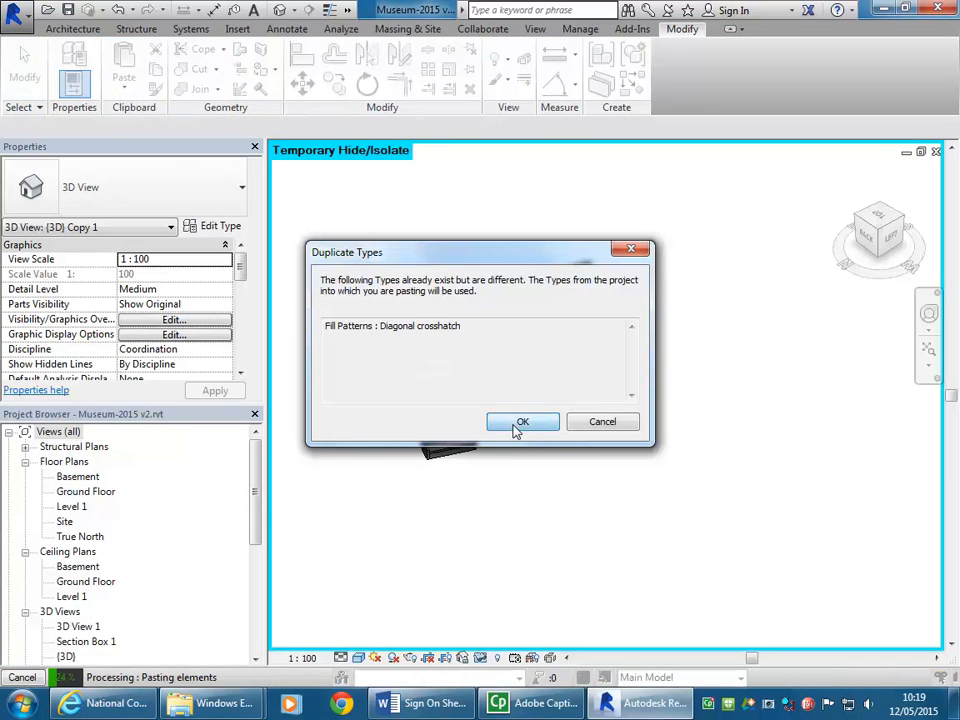
left_click(516, 427)
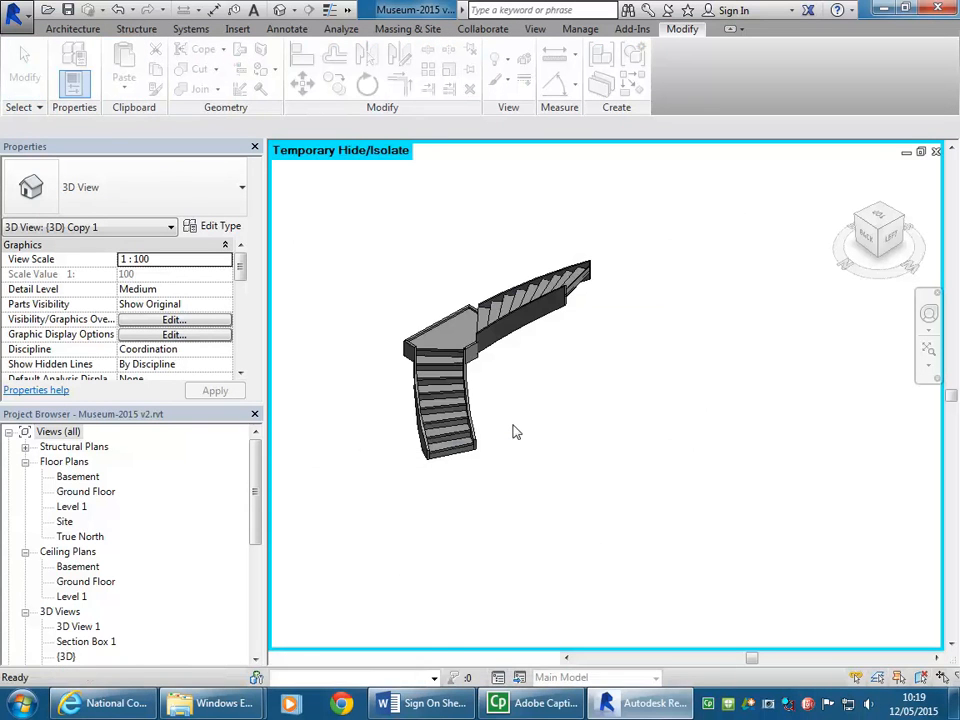
left_click(626, 412)
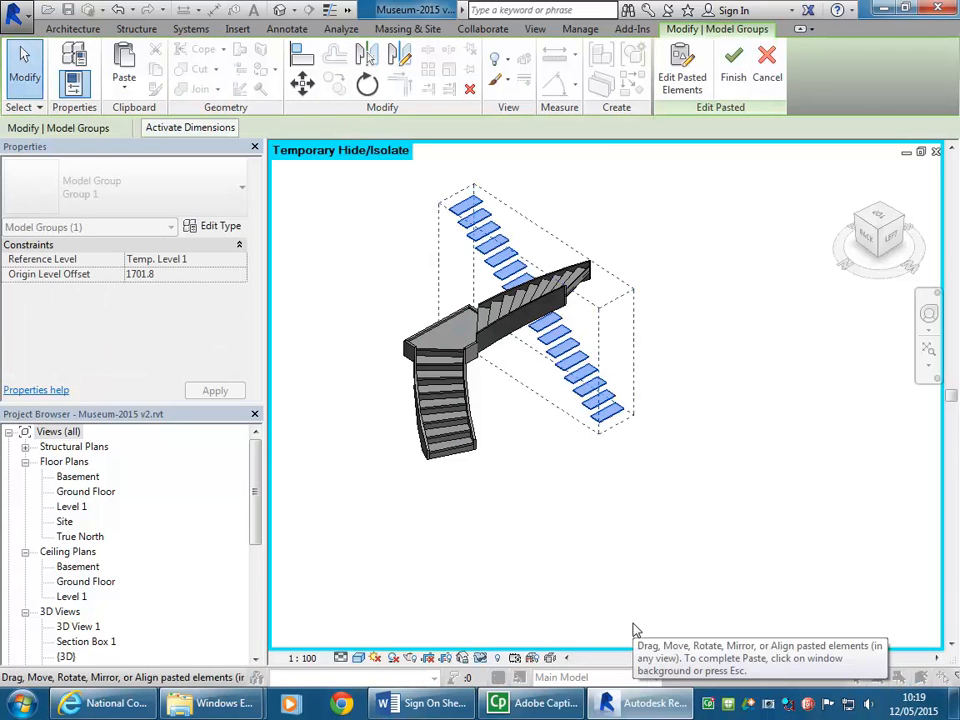
left_click(338, 286)
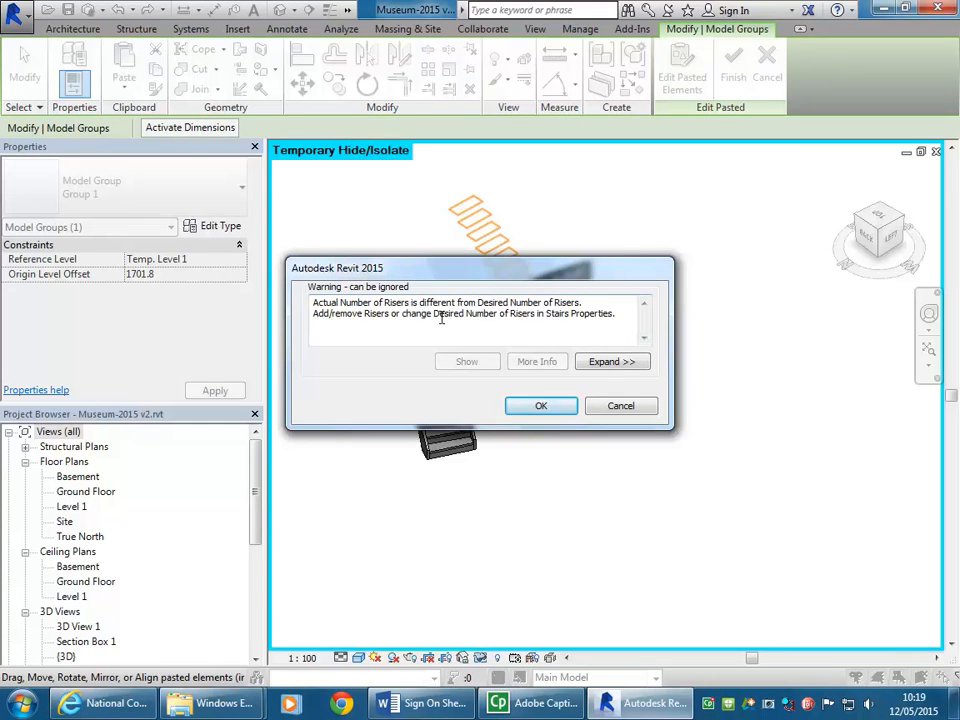
left_click(538, 406)
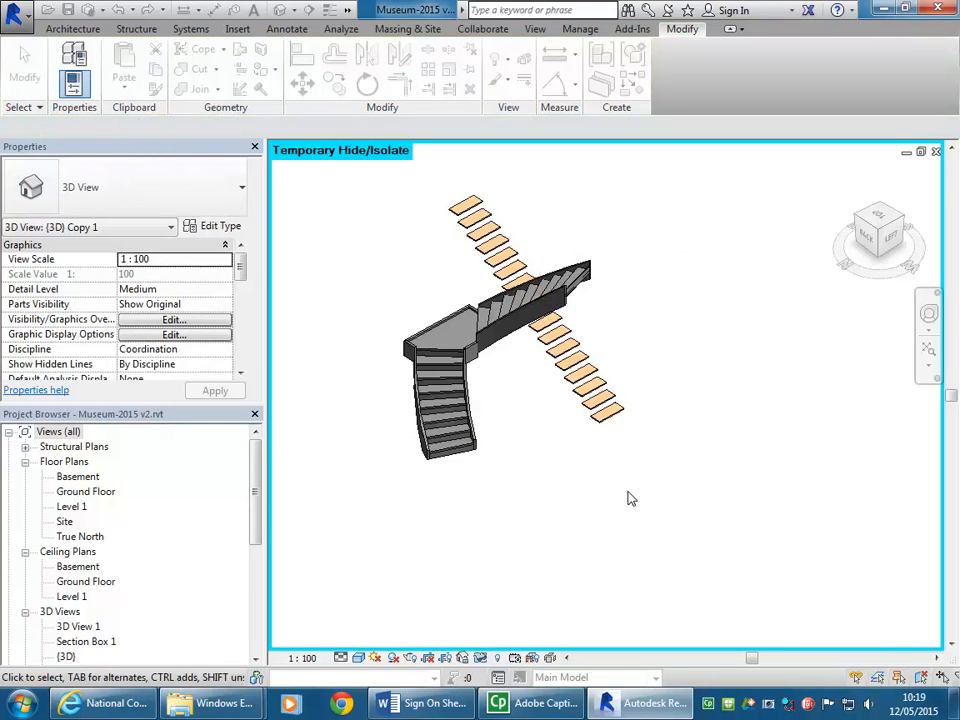
Step: Check the pasted stair's type and change the curved basement stair to the Residential - Spiral type
scroll(417, 242, "up", 1)
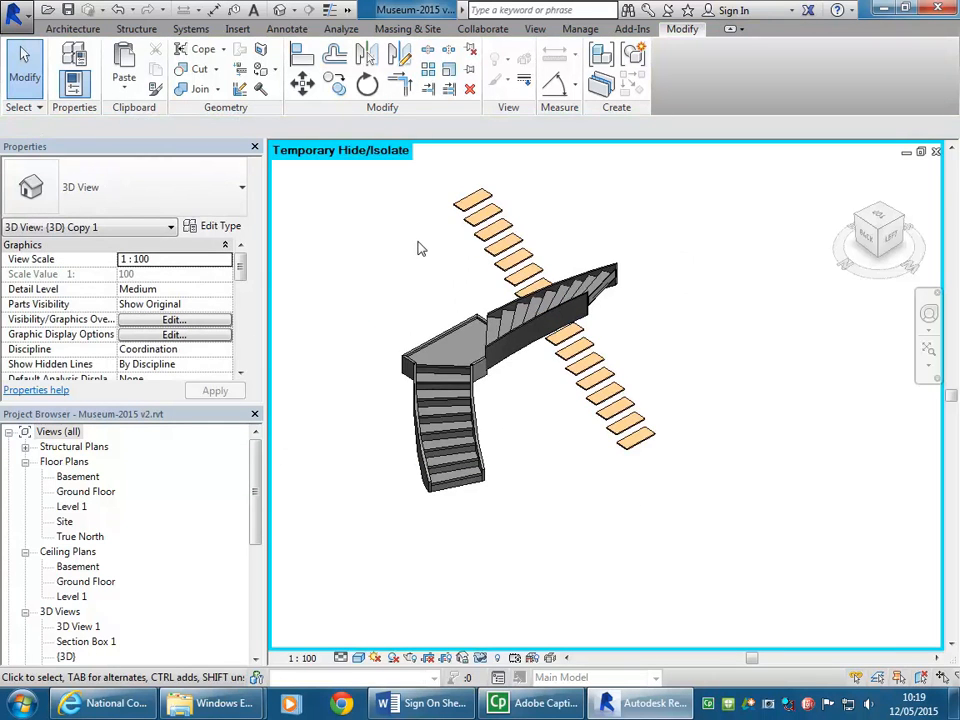
left_click(497, 236)
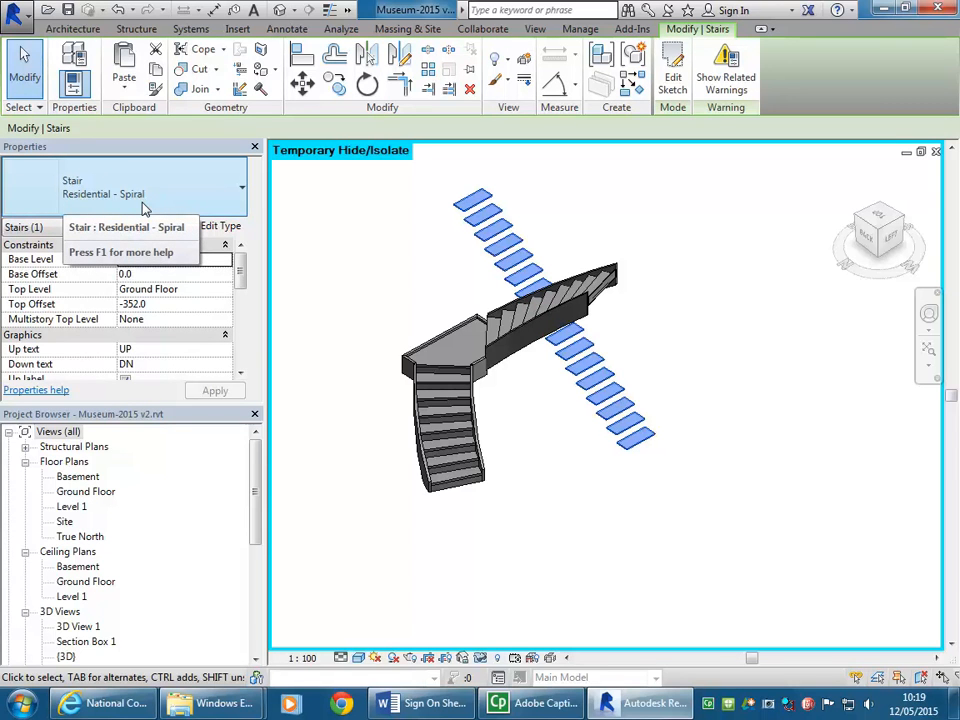
left_click(394, 266)
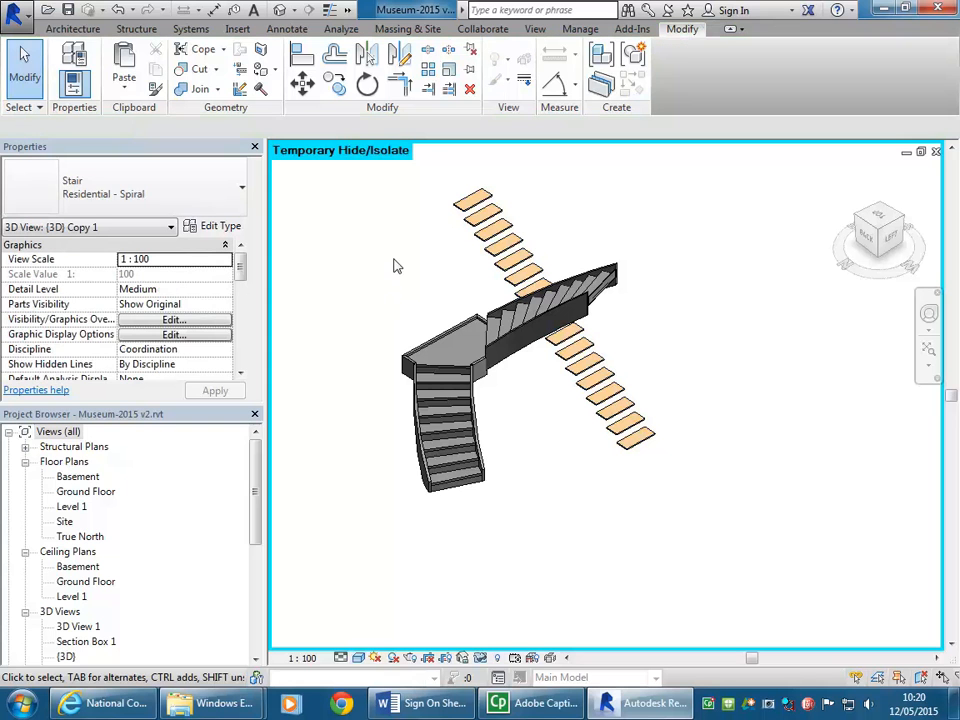
left_click(467, 368)
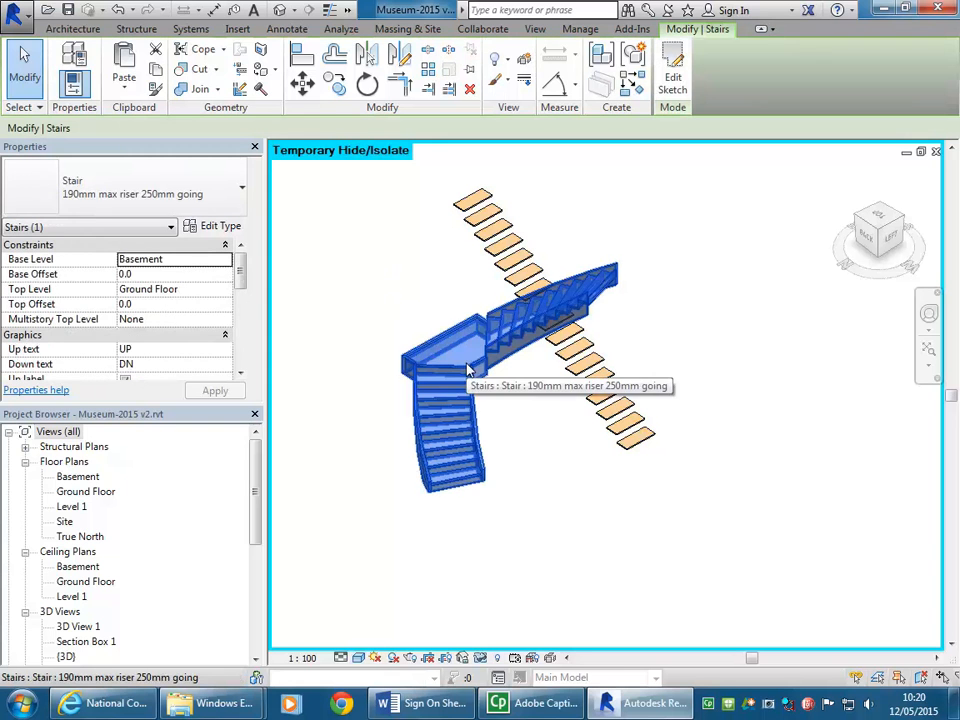
left_click(118, 194)
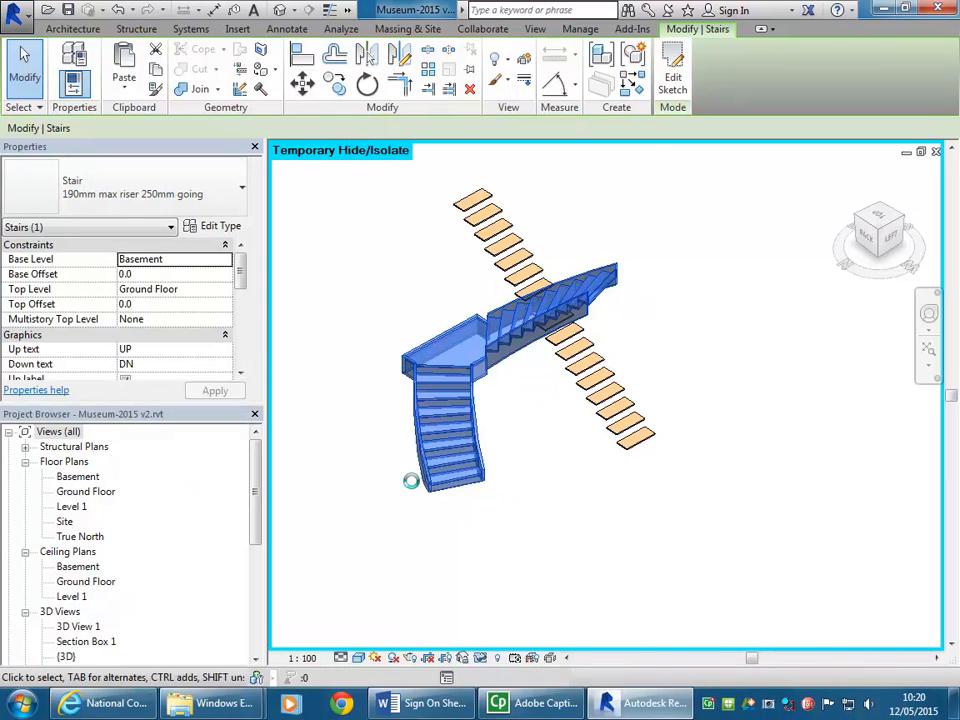
left_click(546, 451)
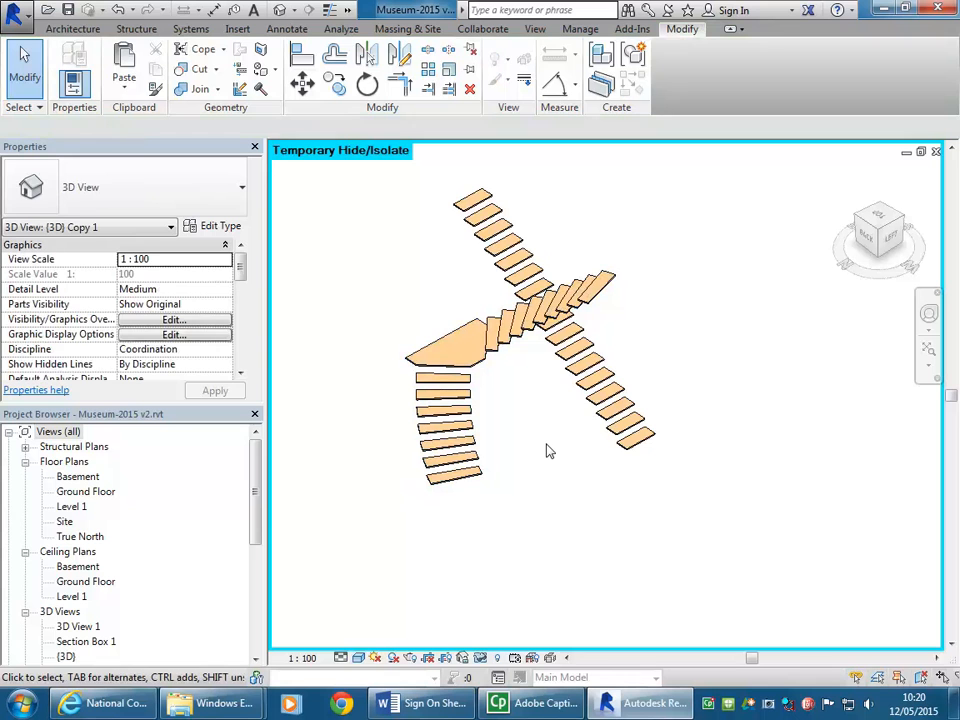
Step: Delete the pasted straight stair and reset the temporary hide/isolate in the 3D view
left_click(569, 376)
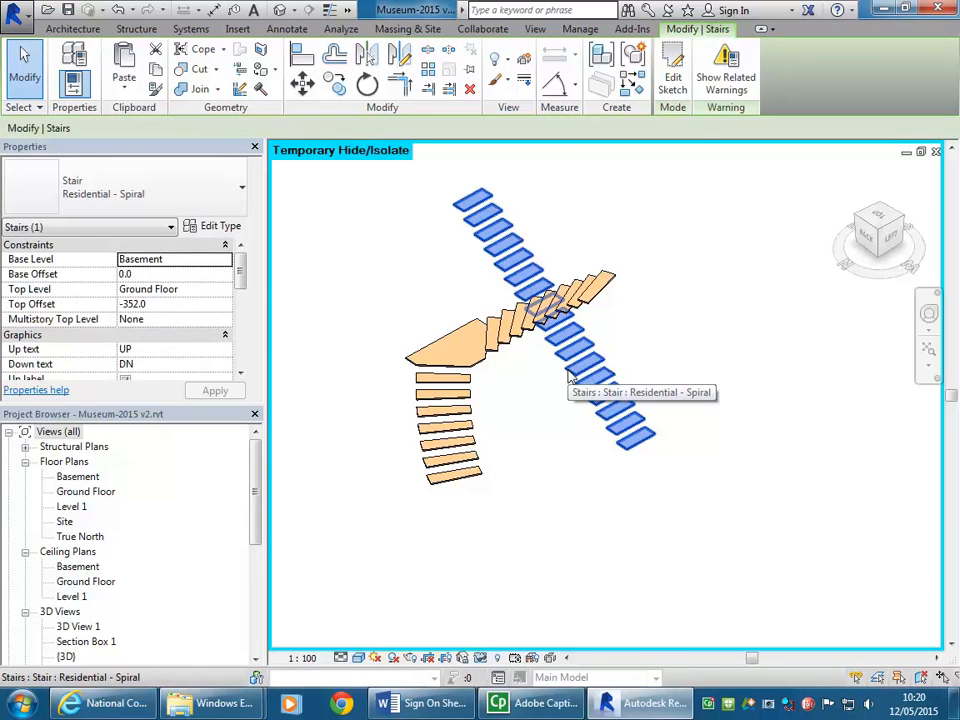
key("Delete")
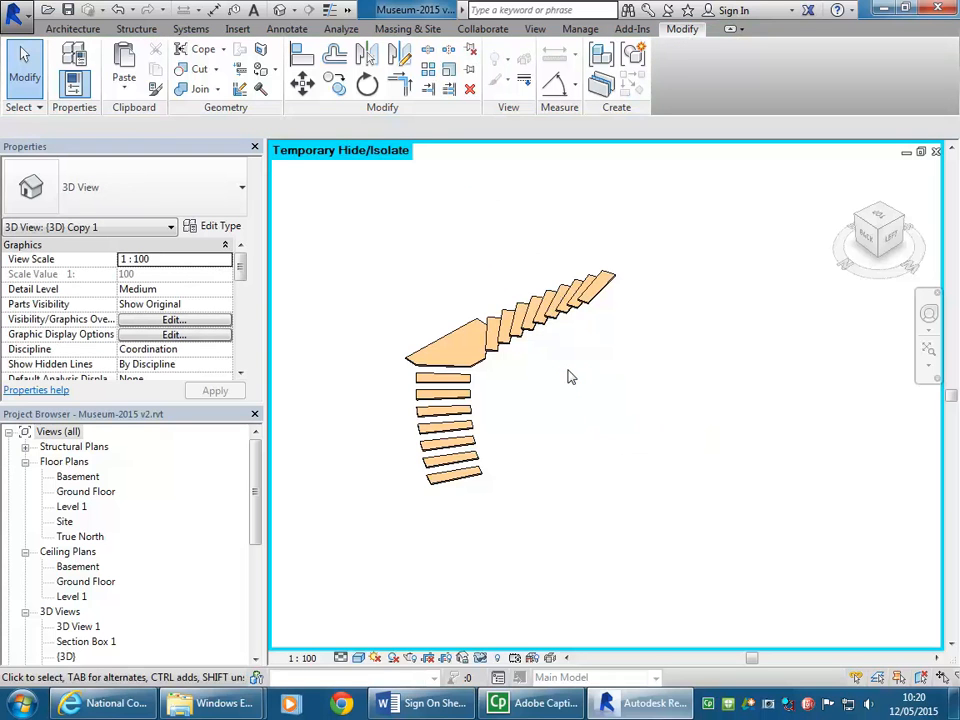
middle_click_drag(594, 435, 529, 540, "shift")
scroll(545, 463, "down", 1)
scroll(547, 464, "up", 1)
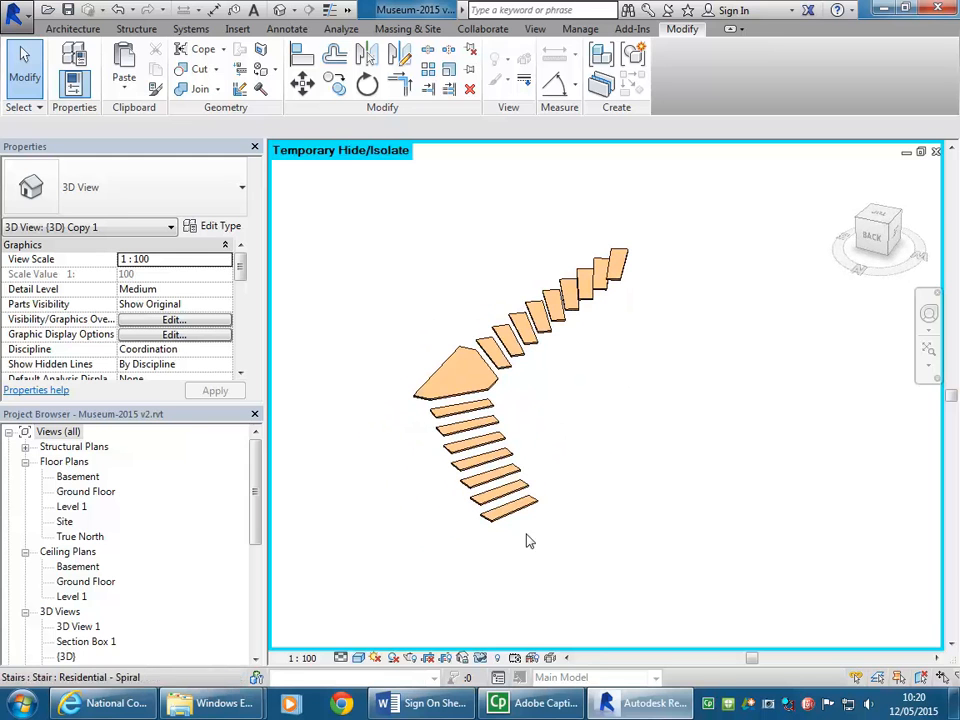
left_click(479, 659)
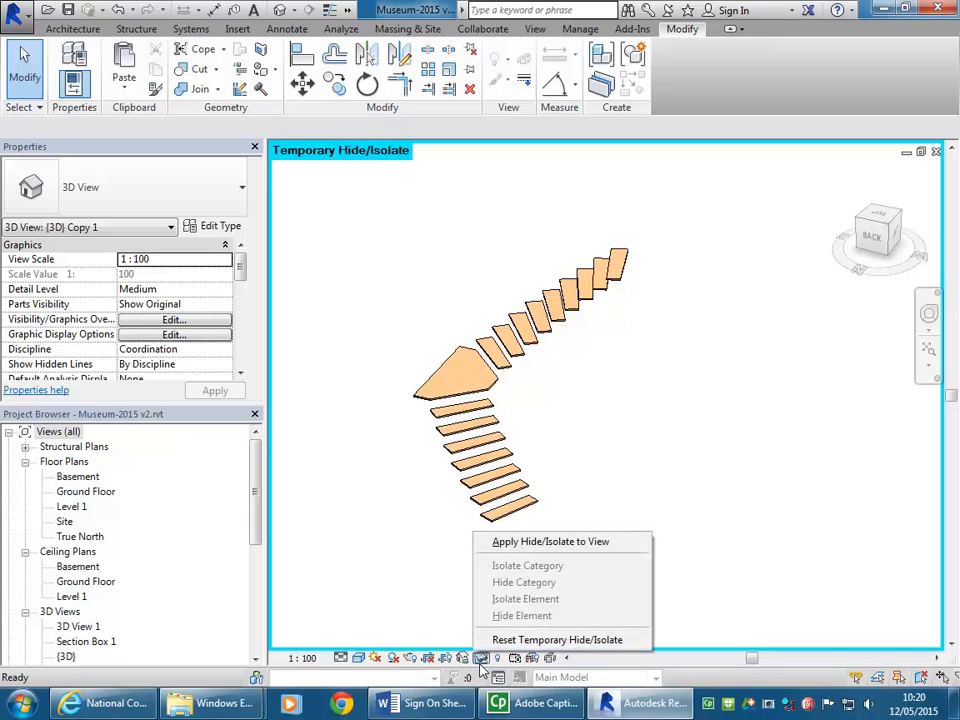
left_click(540, 642)
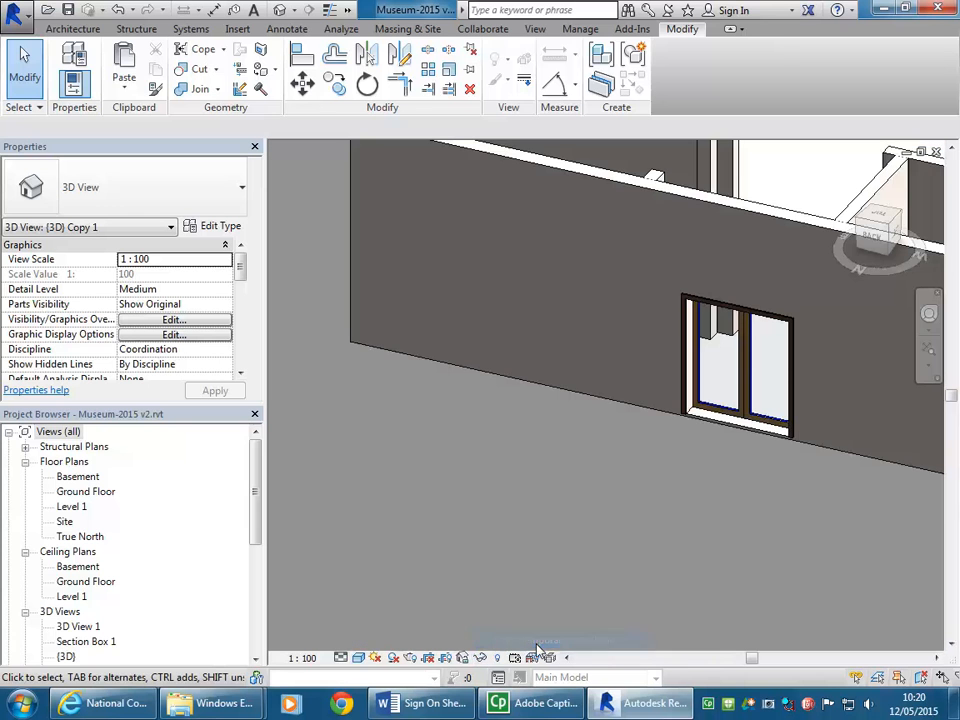
Step: Temporarily hide the whole wall category in the 3D view, using a Generic 230mm interior wall as the selection
middle_click_drag(579, 435, 467, 499, "shift")
left_click(600, 314)
key("Escape")
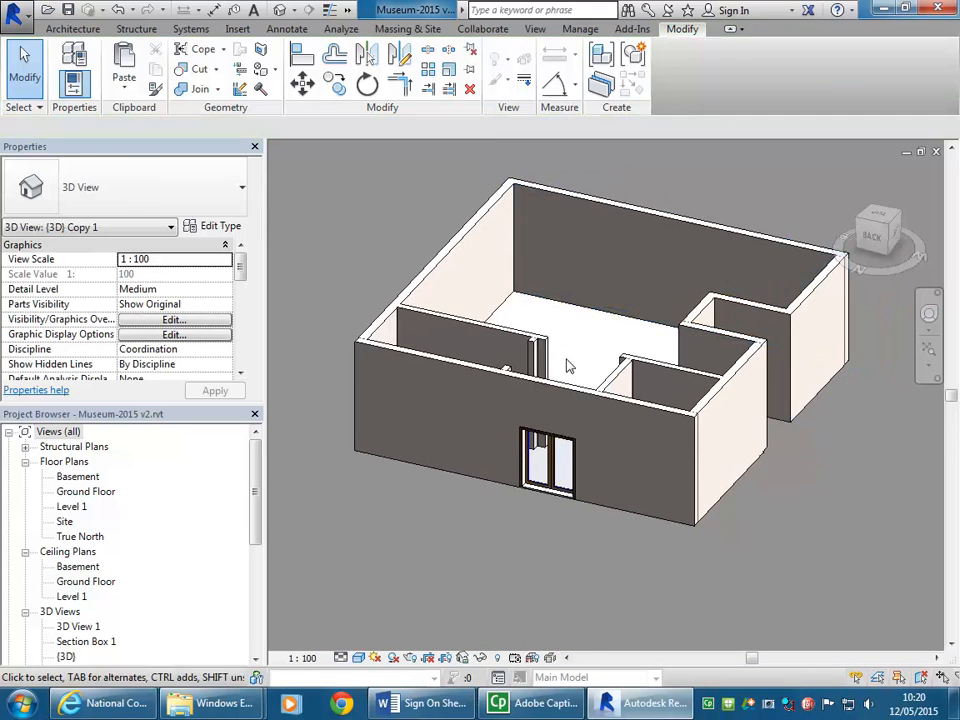
left_click(455, 331)
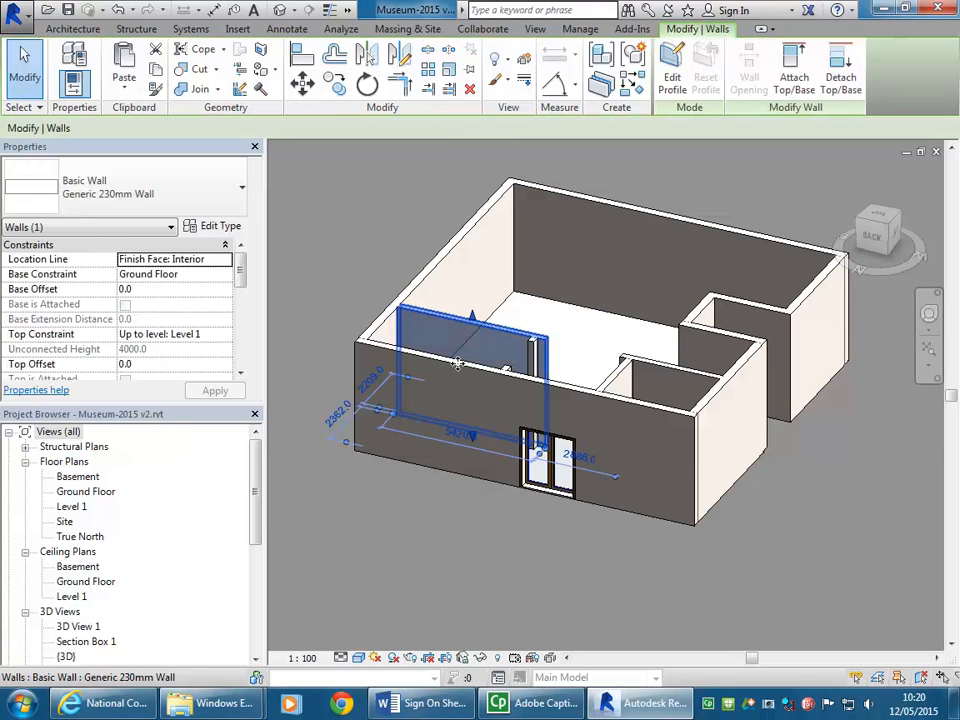
left_click(480, 658)
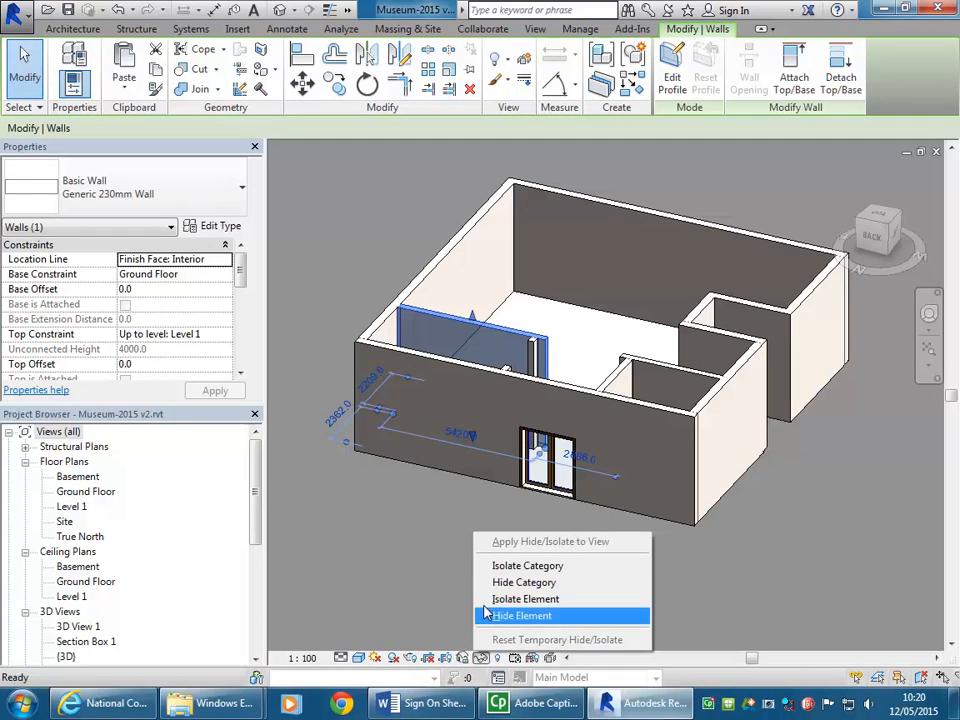
left_click(466, 353)
right_click(470, 355)
mouse_move(520, 400)
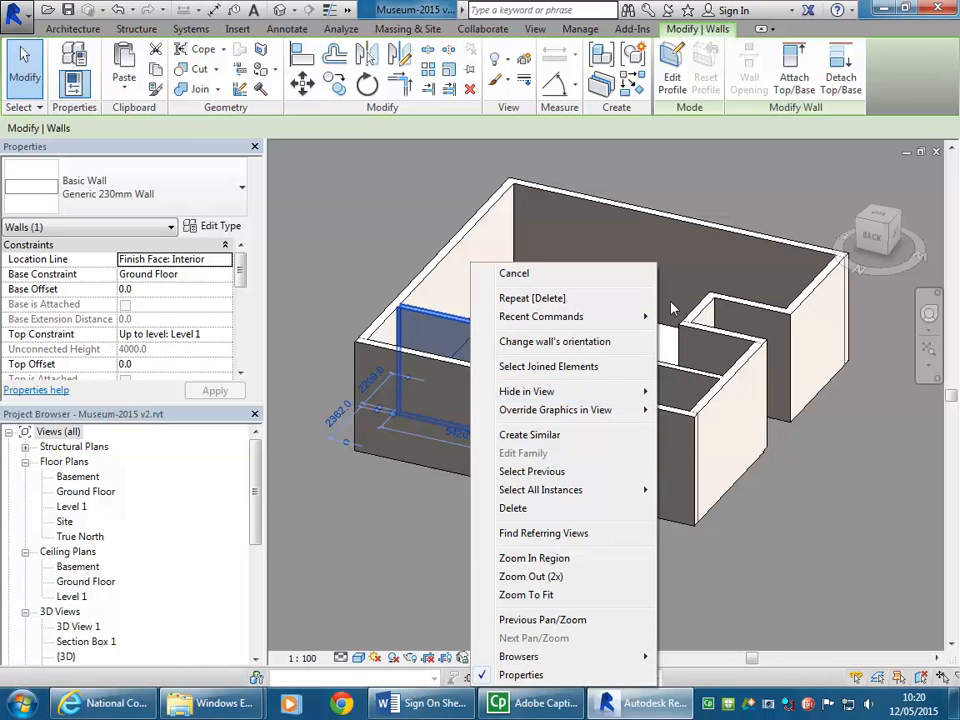
left_click(463, 259)
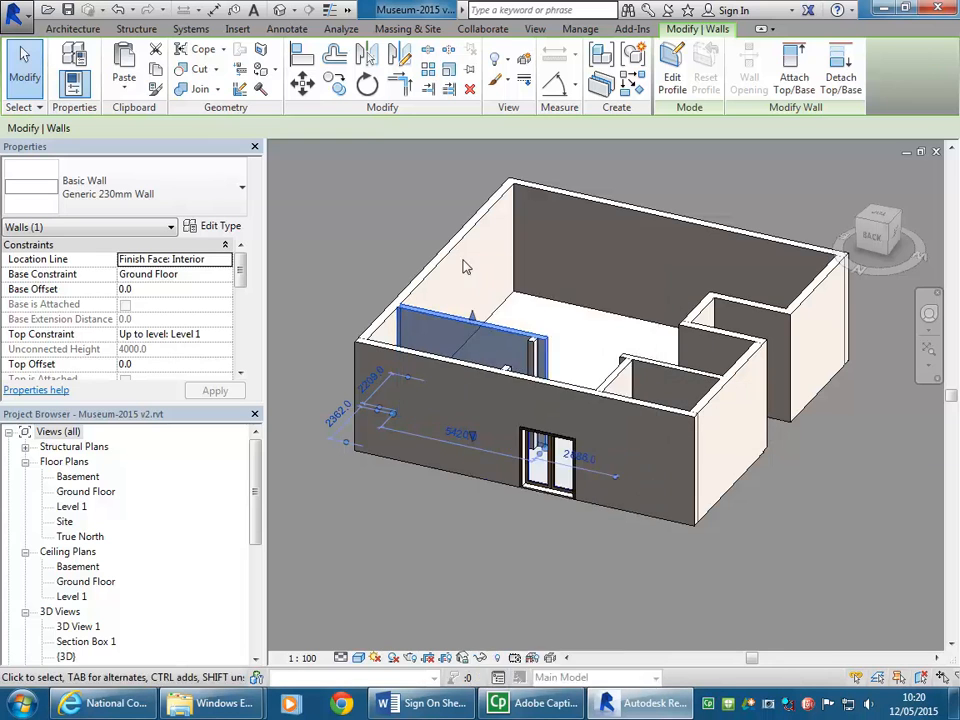
left_click(480, 659)
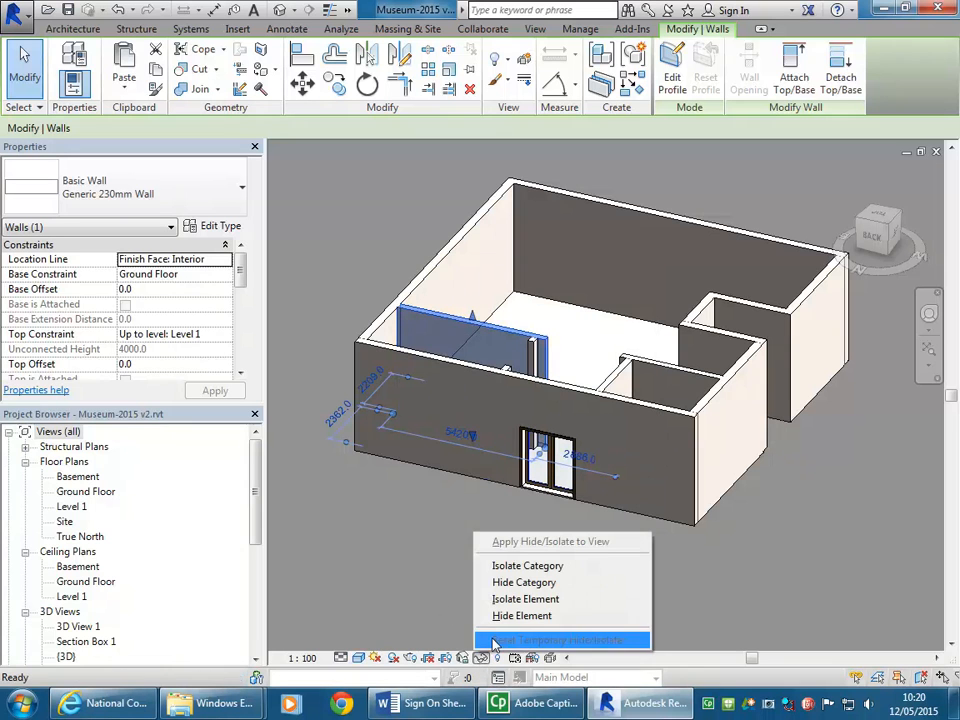
left_click(501, 586)
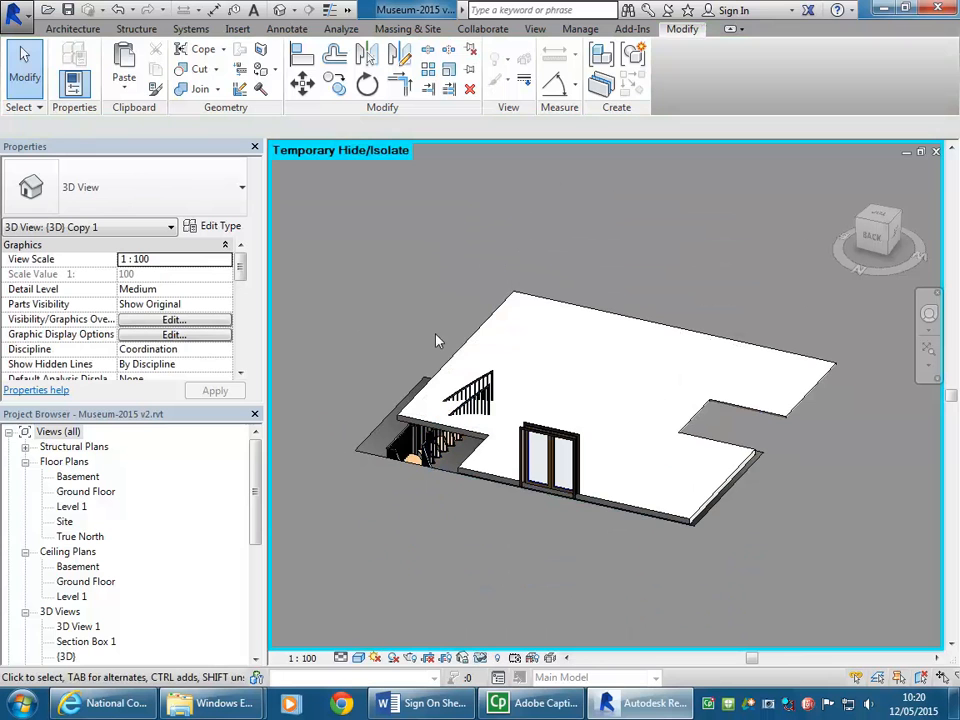
Step: Temporarily hide the topography category so the site surface no longer covers the basement stair
scroll(430, 455, "down", 5)
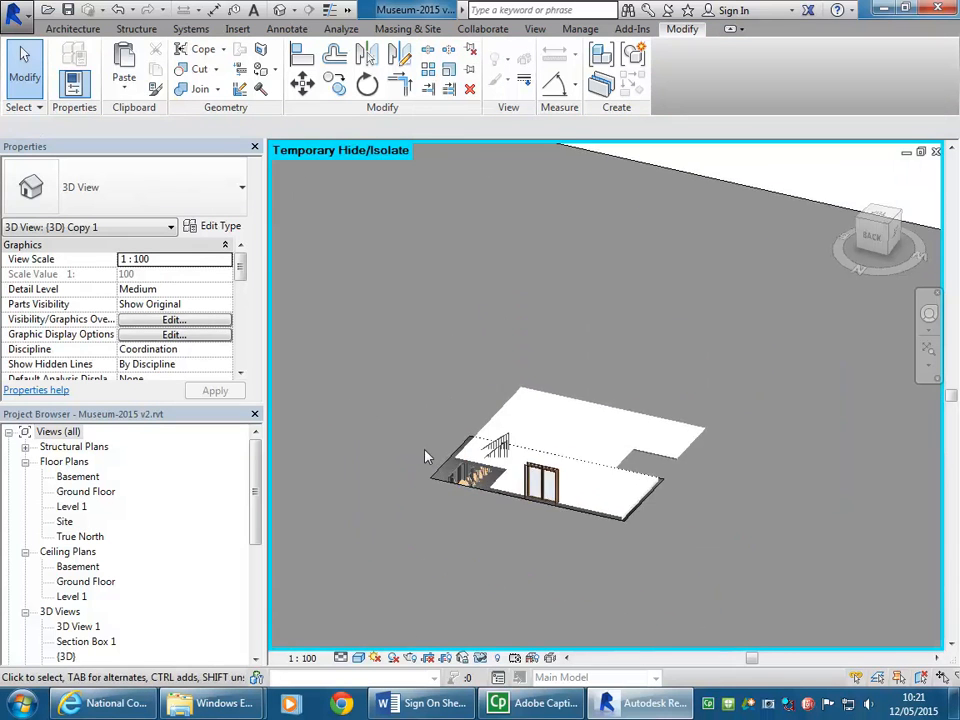
left_click(556, 262)
right_click(452, 275)
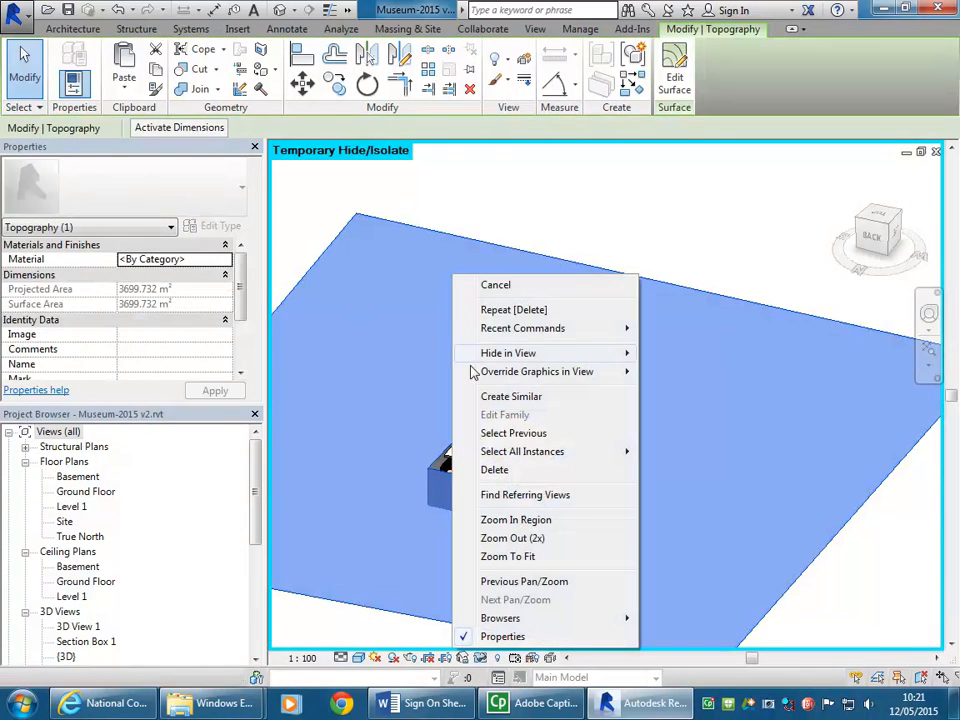
left_click(355, 484)
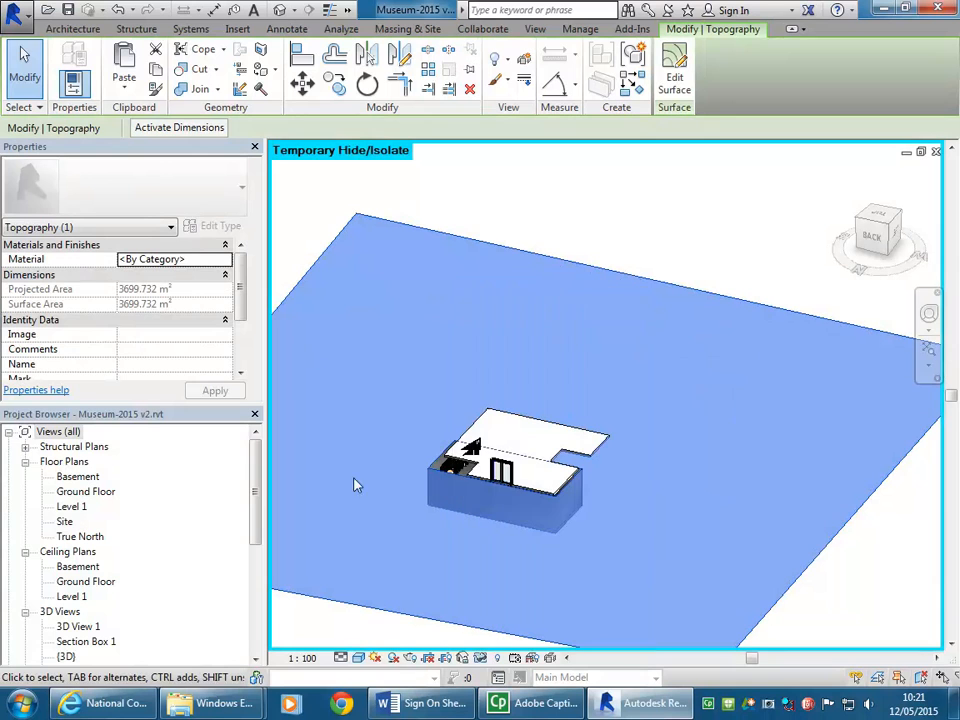
left_click(480, 659)
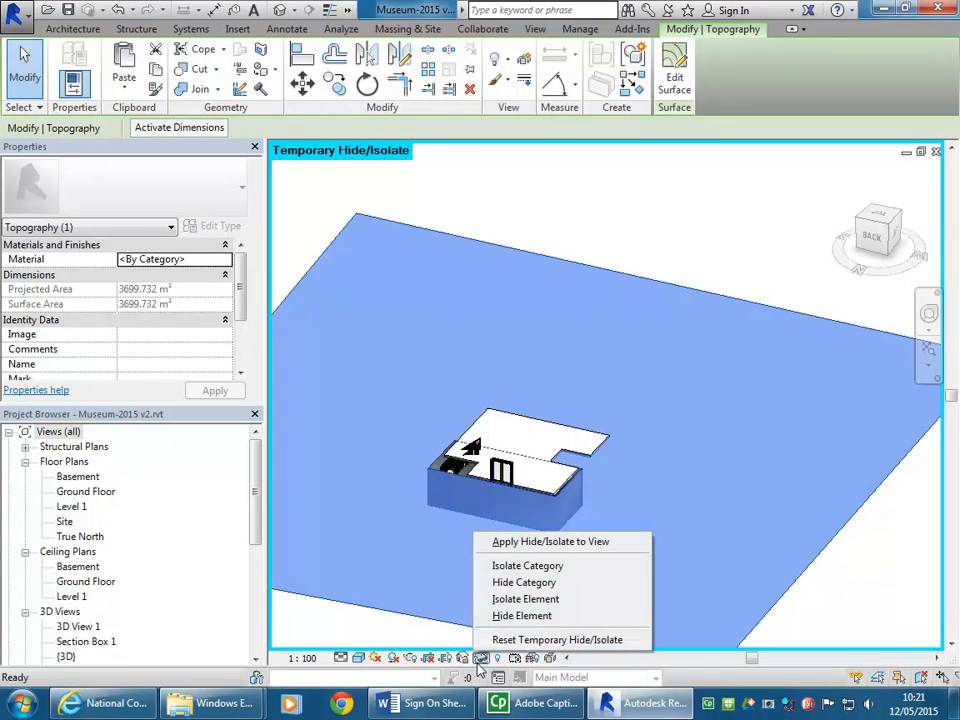
left_click(518, 582)
scroll(452, 460, "up", 3)
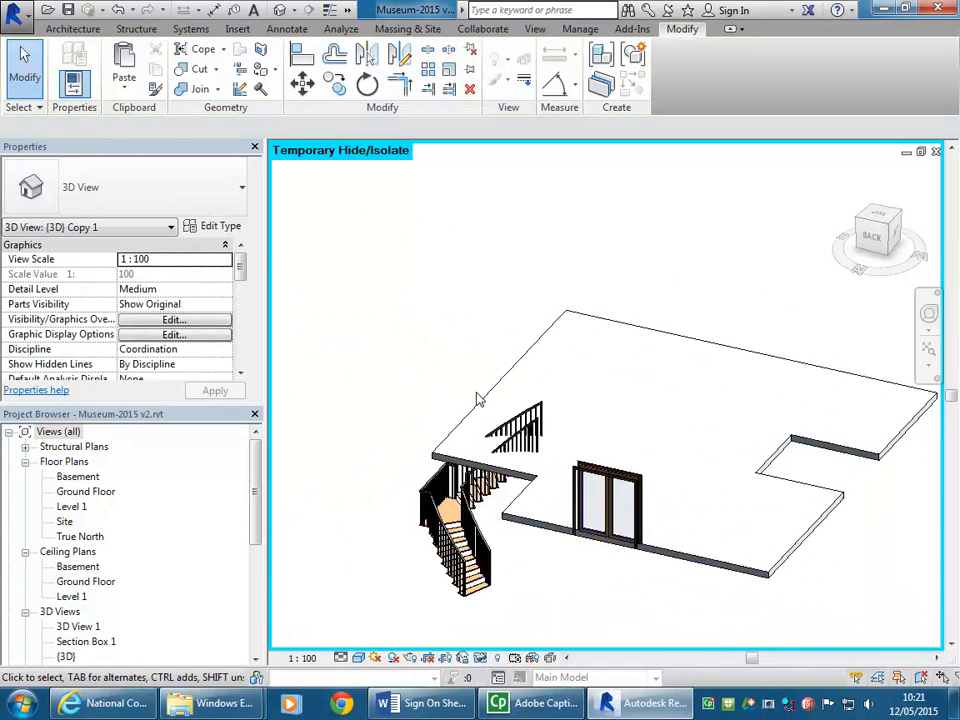
Step: Temporarily hide the floor category, using the ground floor slab above the curved basement stair
left_click(495, 398)
left_click(481, 657)
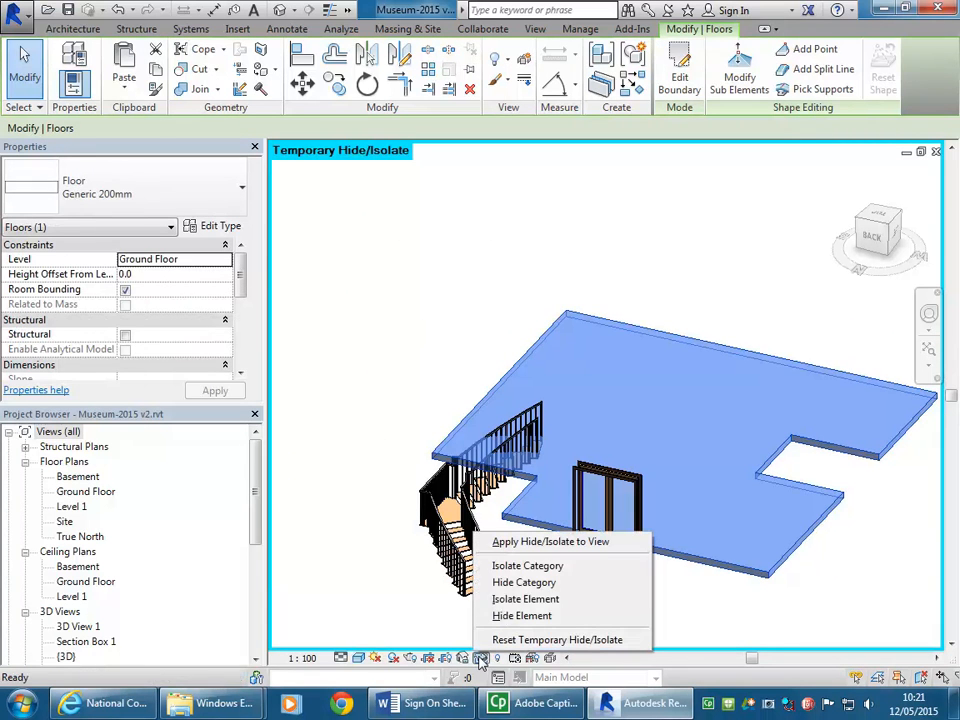
left_click(541, 585)
scroll(549, 504, "up", 4)
middle_click_drag(585, 473, 506, 439)
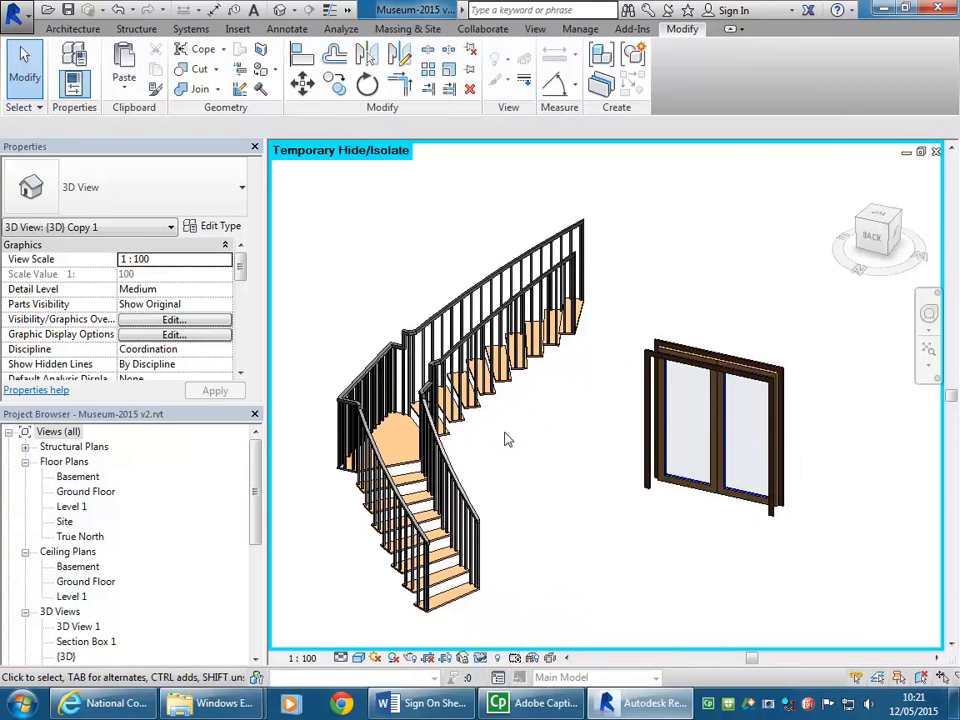
middle_click_drag(364, 306, 386, 289)
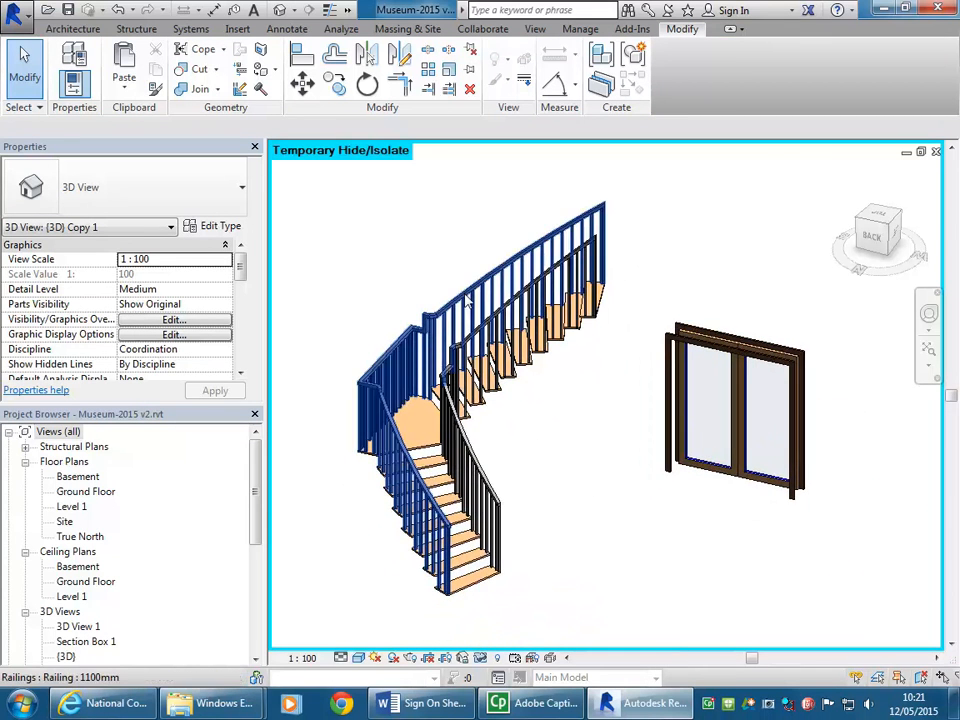
Step: Try the Glass Panel - Bottom Fill type on the curved stair's inner railing and dismiss the warning
left_click(421, 325)
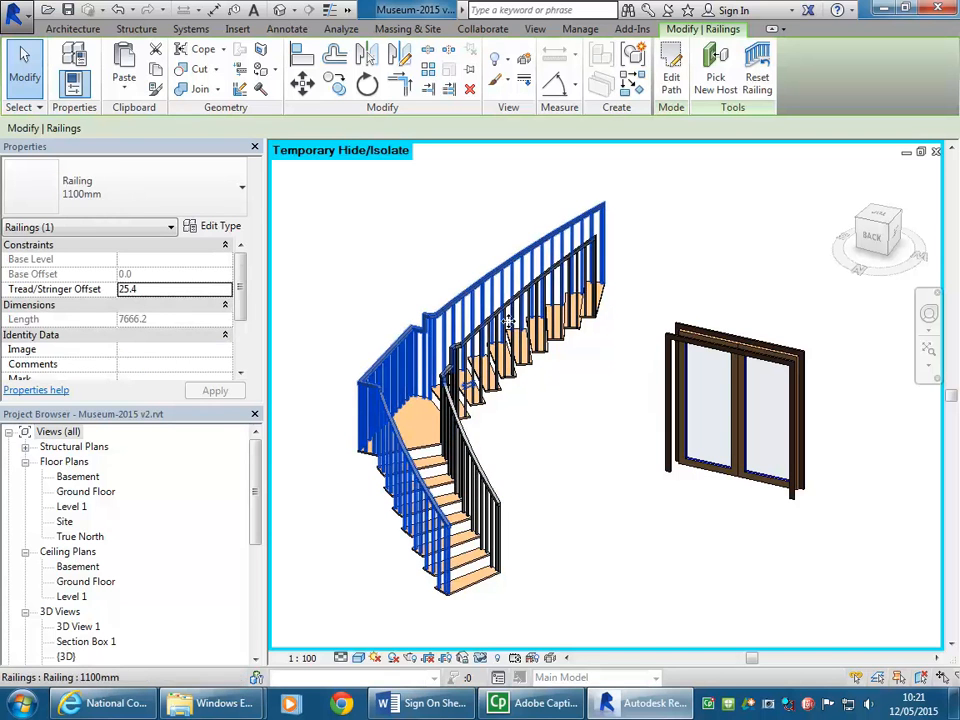
left_click(538, 354)
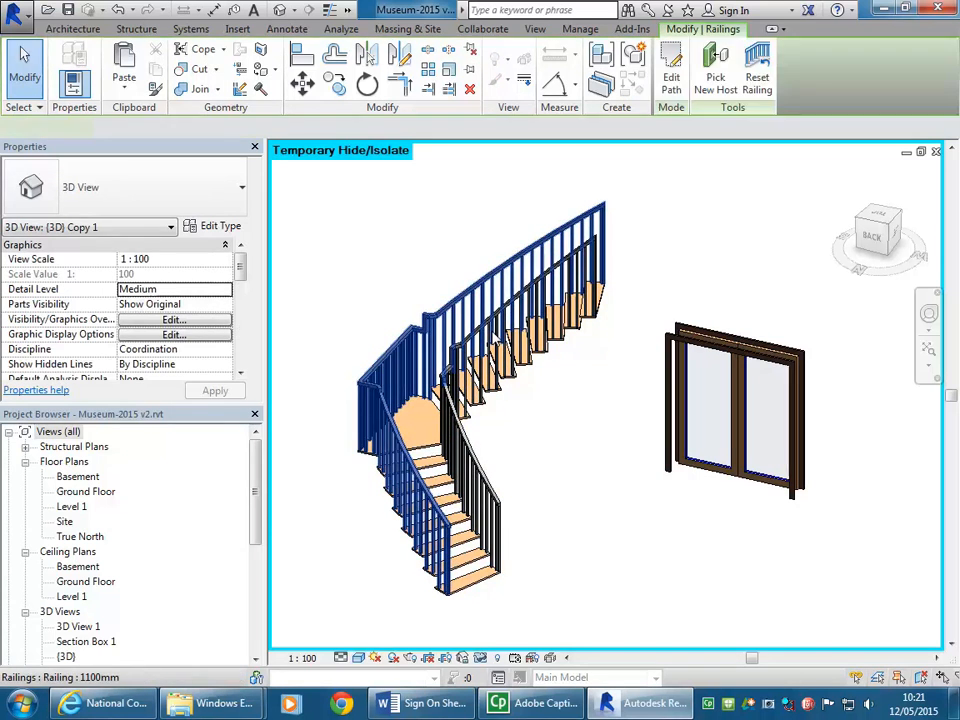
left_click(490, 288)
left_click(602, 475)
scroll(505, 275, "up", 3)
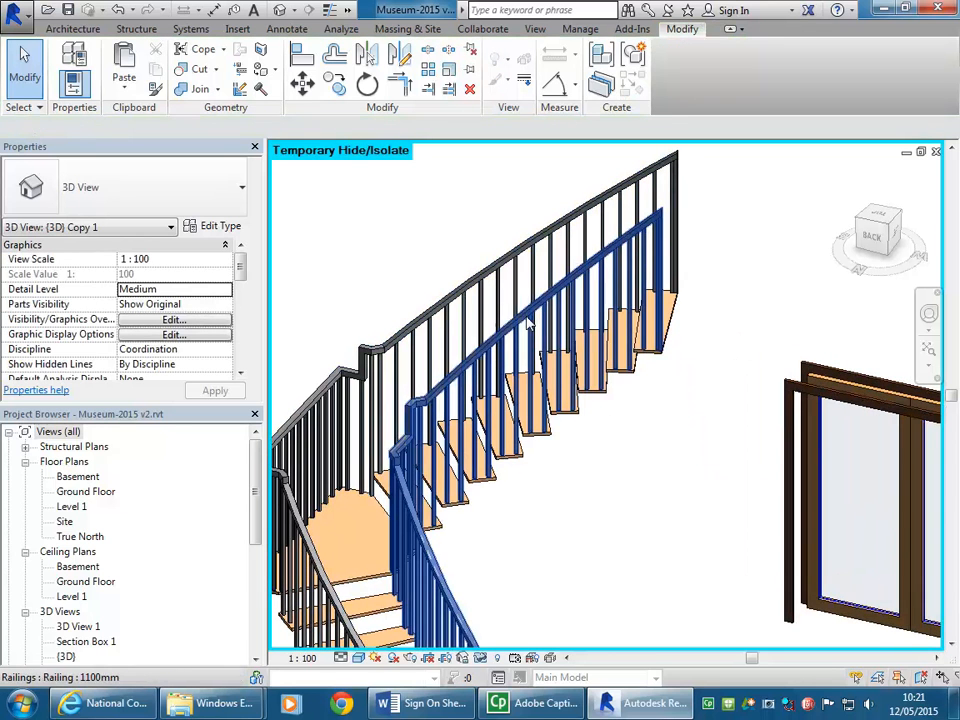
left_click(530, 325)
left_click(193, 190)
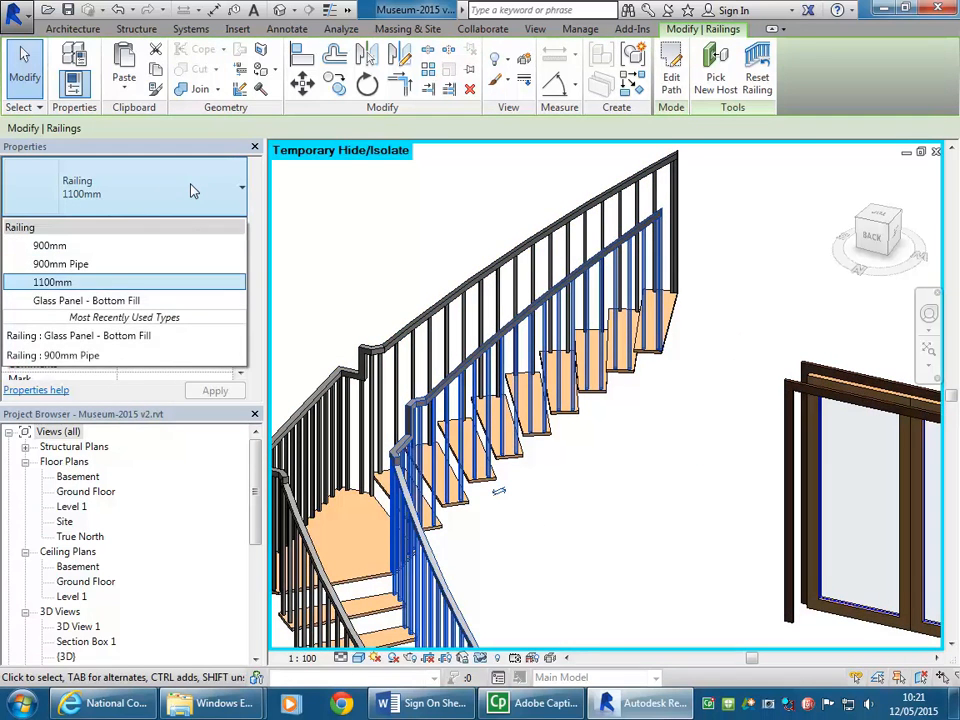
left_click(112, 290)
left_click(112, 300)
left_click(127, 178)
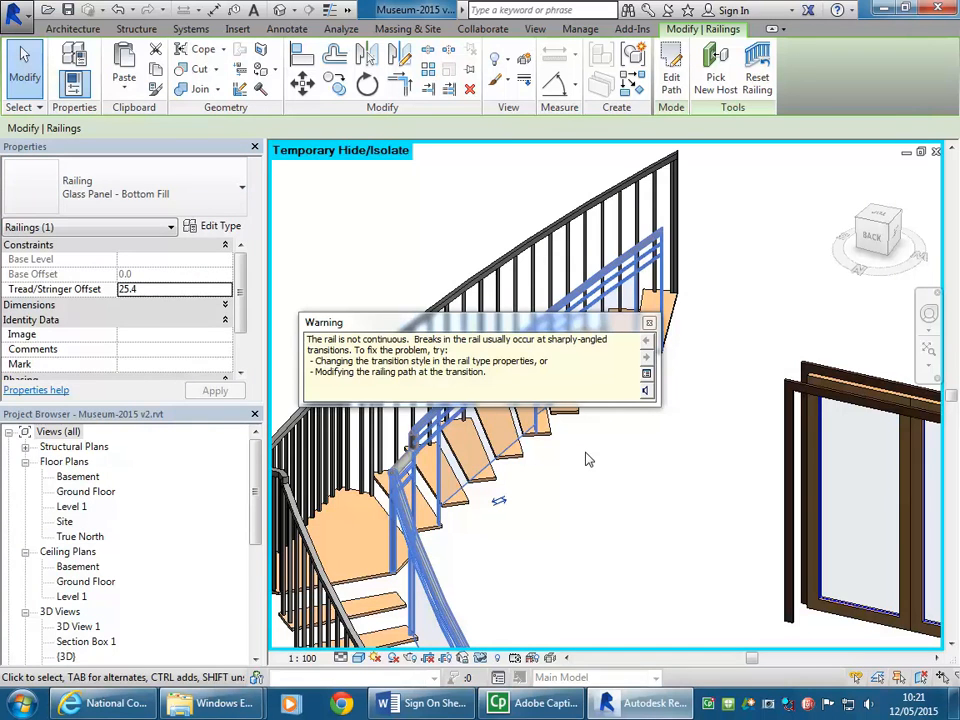
left_click(650, 326)
Step: Inspect the inner railing's transition at the landing and change that railing to the 900mm Pipe type
scroll(323, 290, "down", 1)
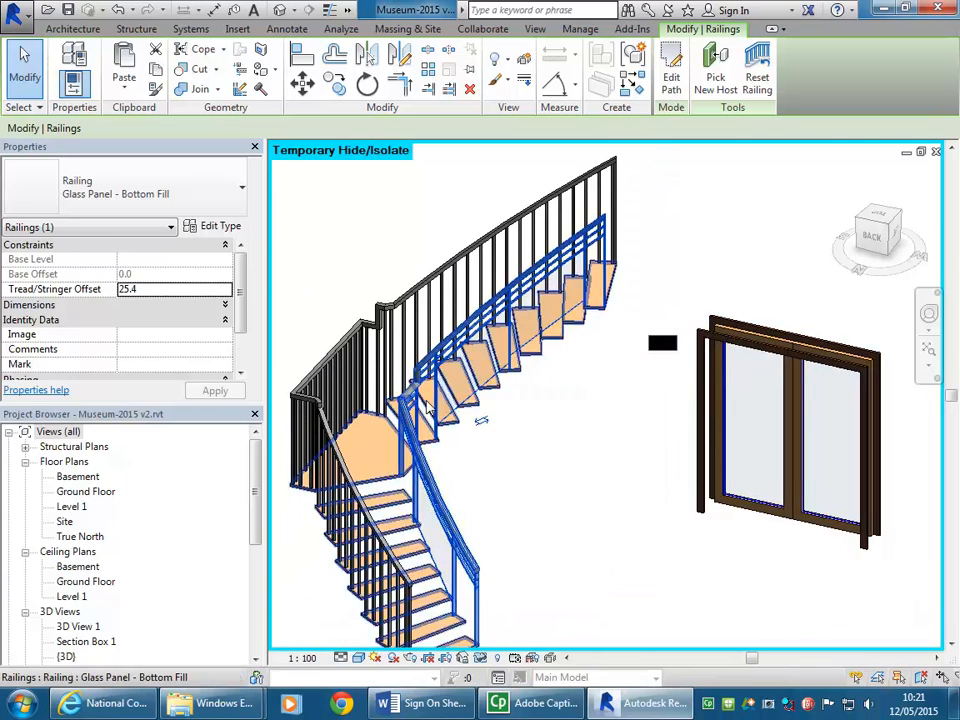
scroll(395, 430, "up", 6)
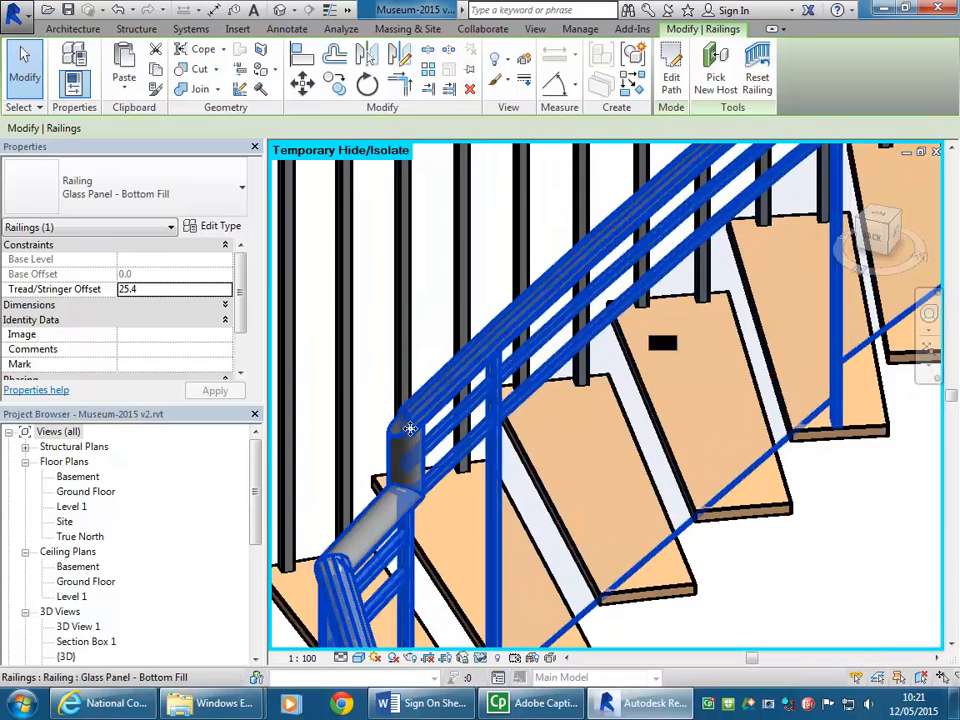
scroll(405, 460, "down", 6)
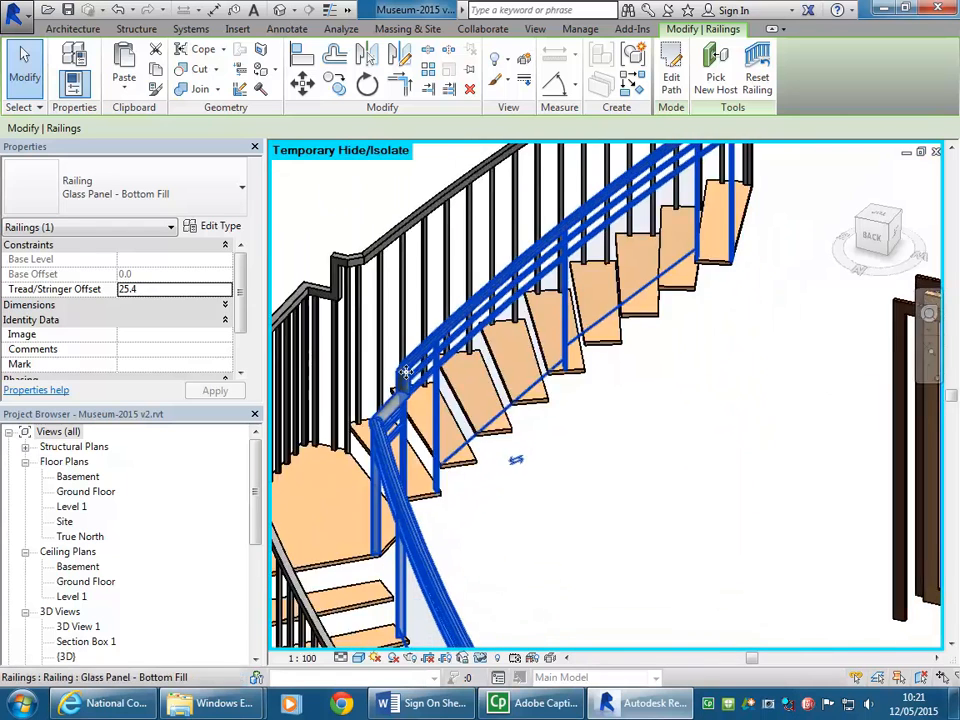
middle_click_drag(371, 422, 410, 401)
left_click(152, 195)
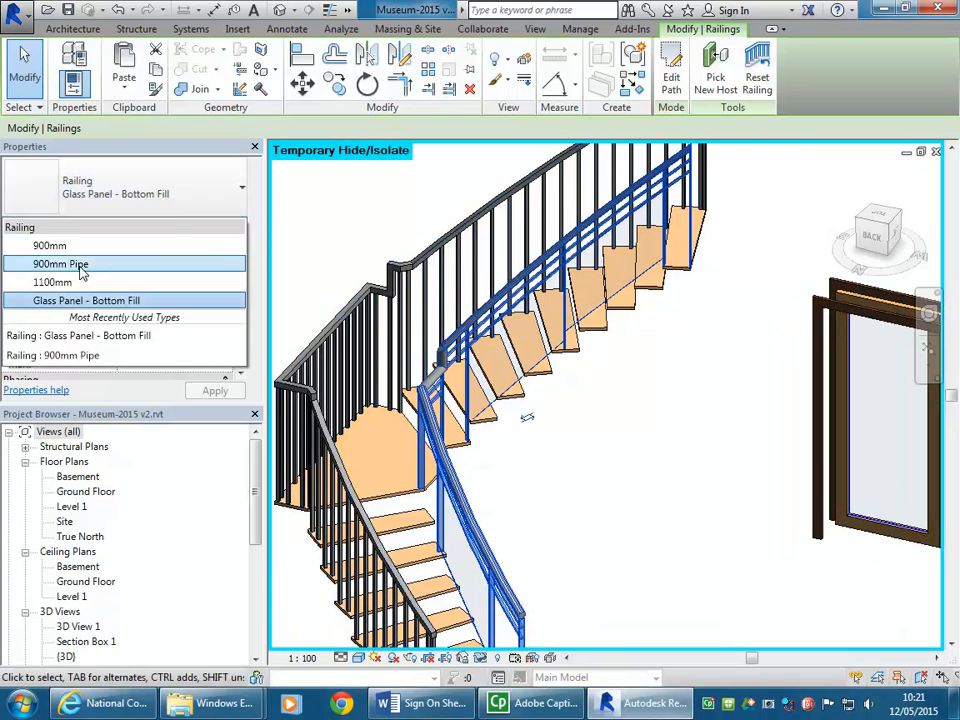
left_click(86, 264)
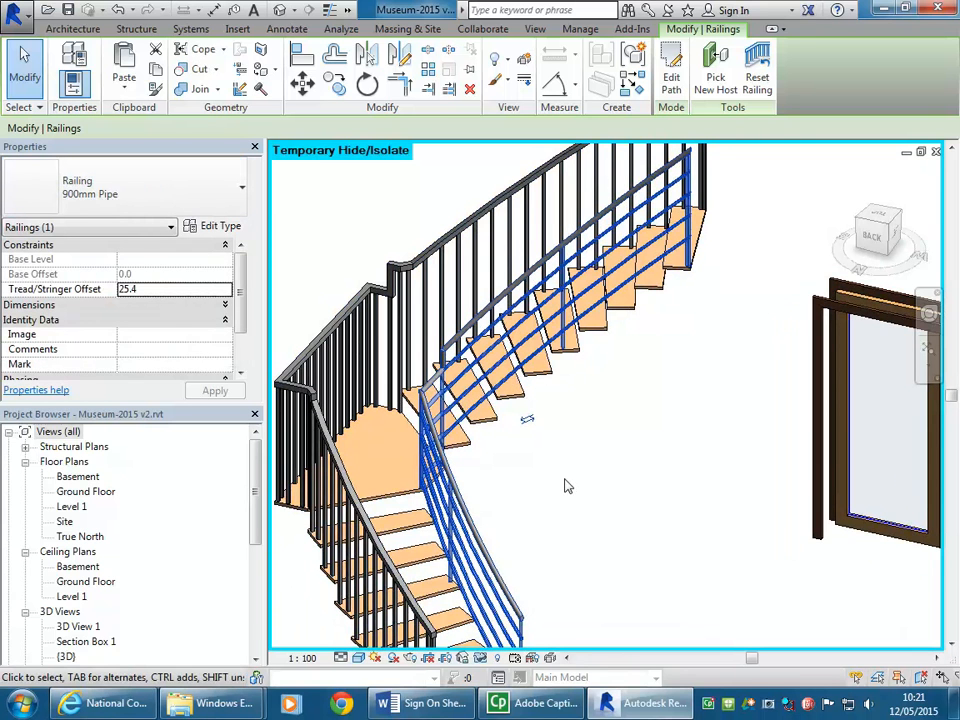
left_click(596, 531)
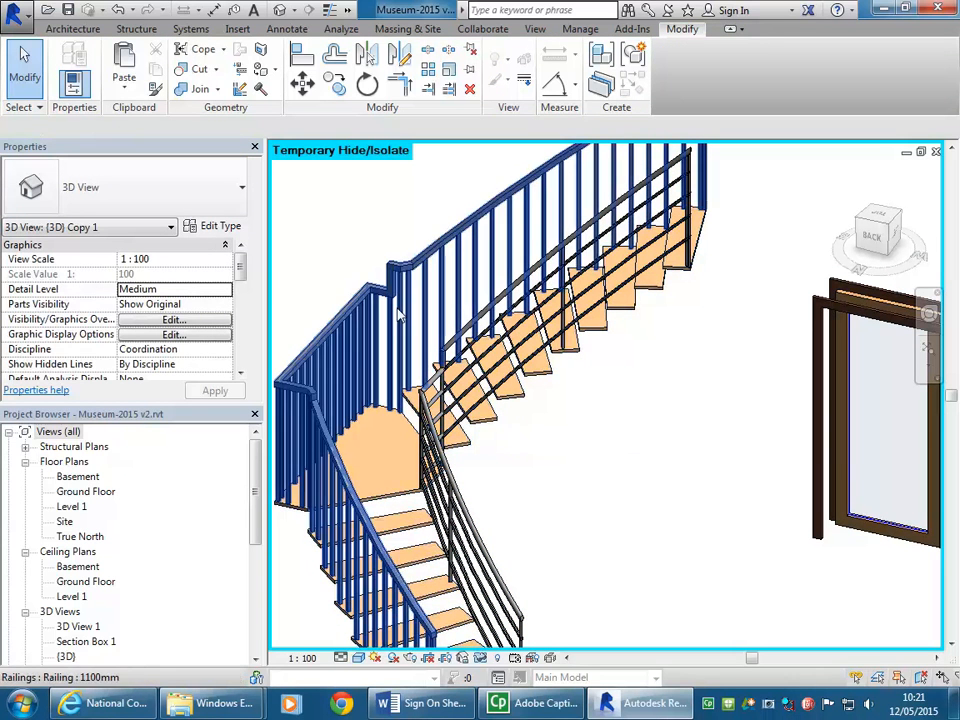
Step: Change the curved stair's outer railing to the 900mm Pipe type and clear the selection
left_click(410, 345)
left_click(185, 203)
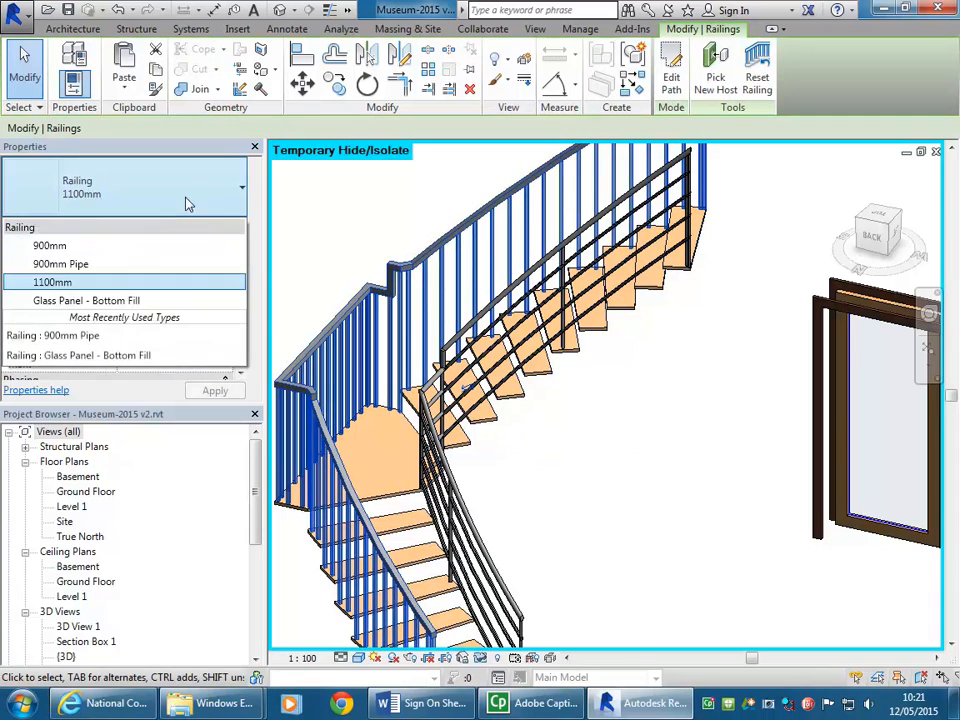
left_click(80, 264)
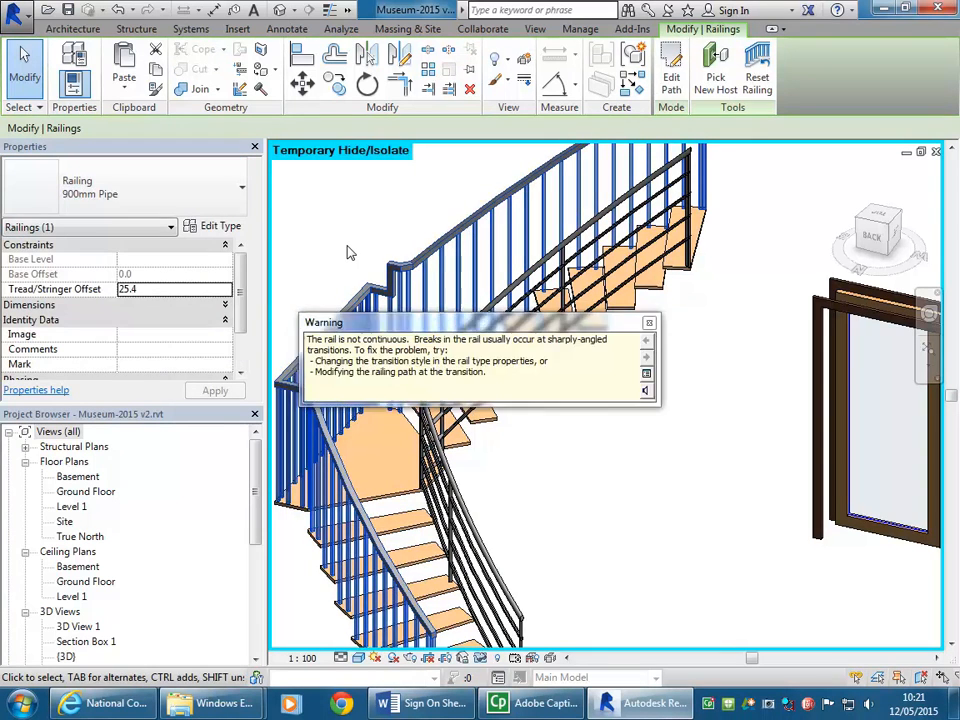
left_click(405, 241)
middle_click_drag(405, 241, 340, 258, "shift")
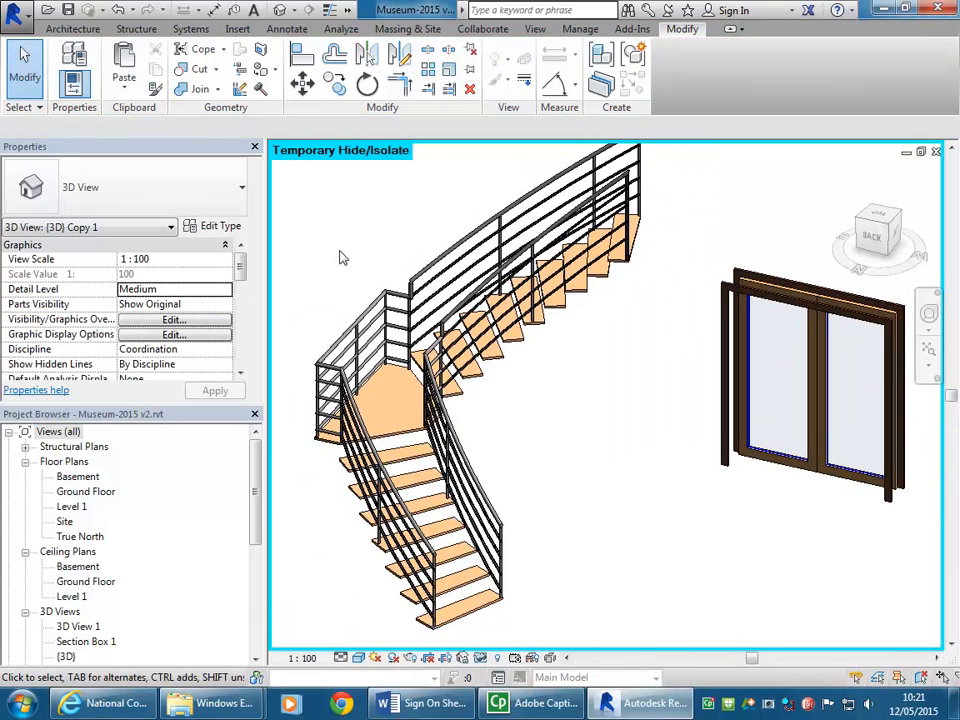
middle_click_drag(309, 218, 300, 215, "shift")
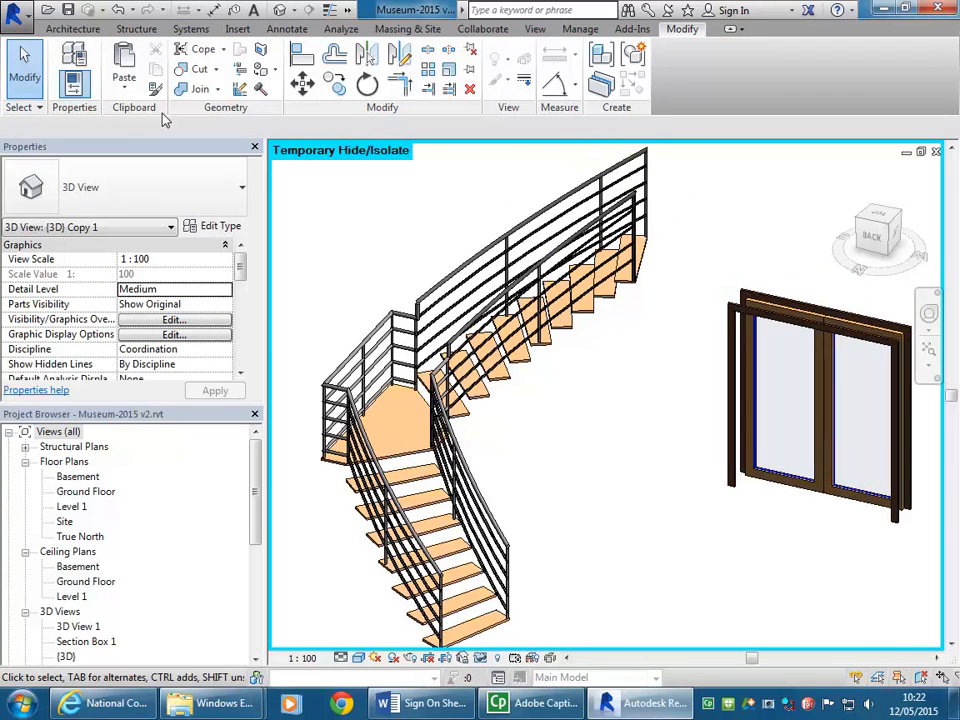
Step: Open Railings.rvt from the Sample Files folder of the Metric Library
left_click(12, 18)
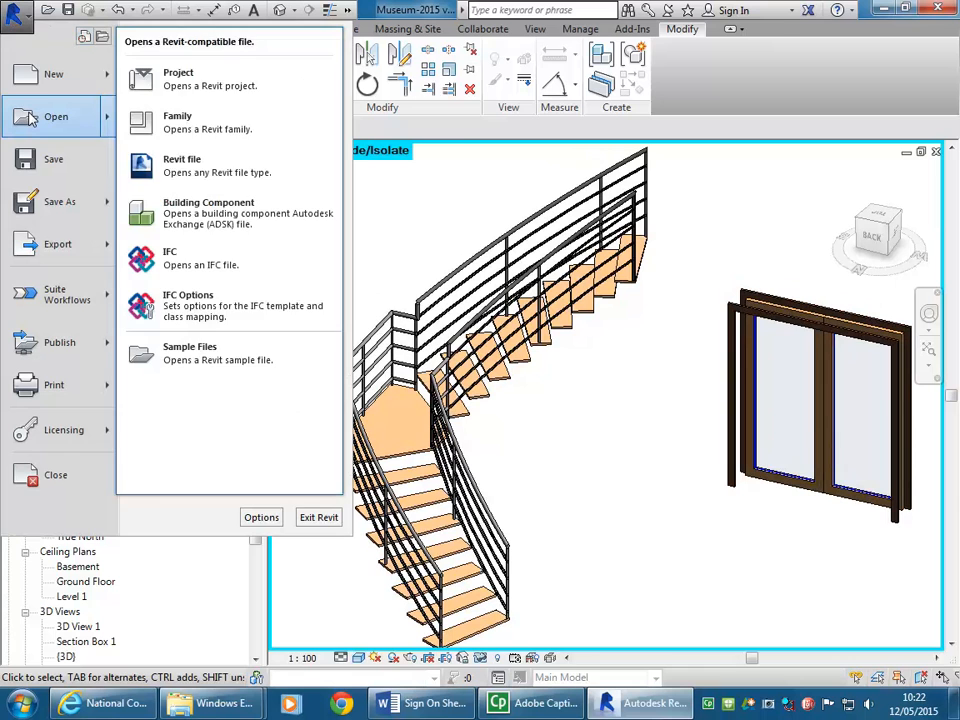
left_click(31, 118)
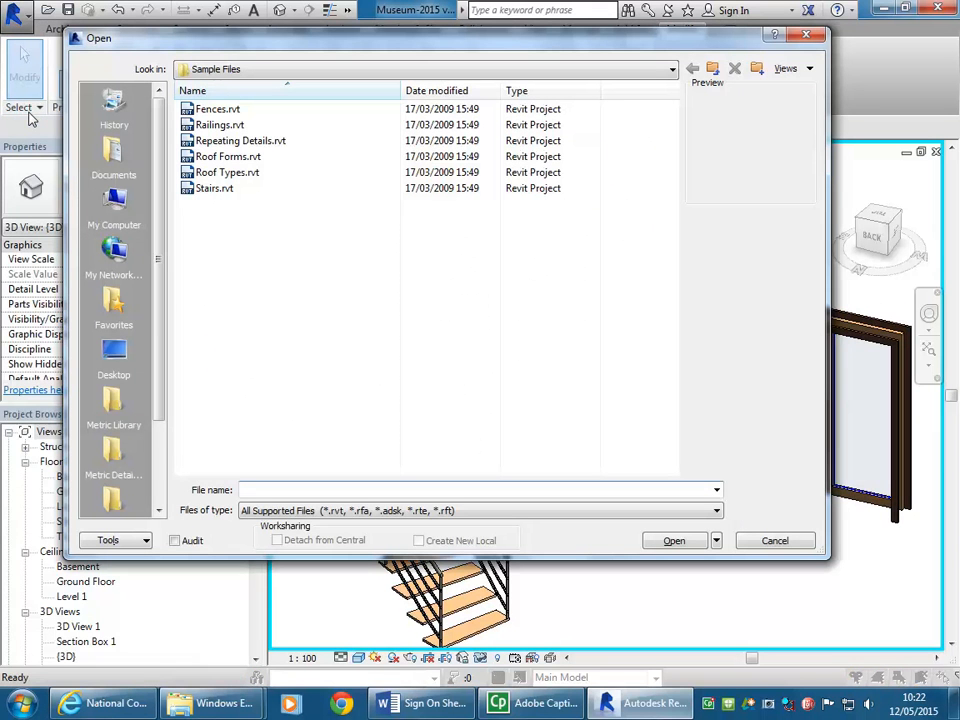
left_click(113, 400)
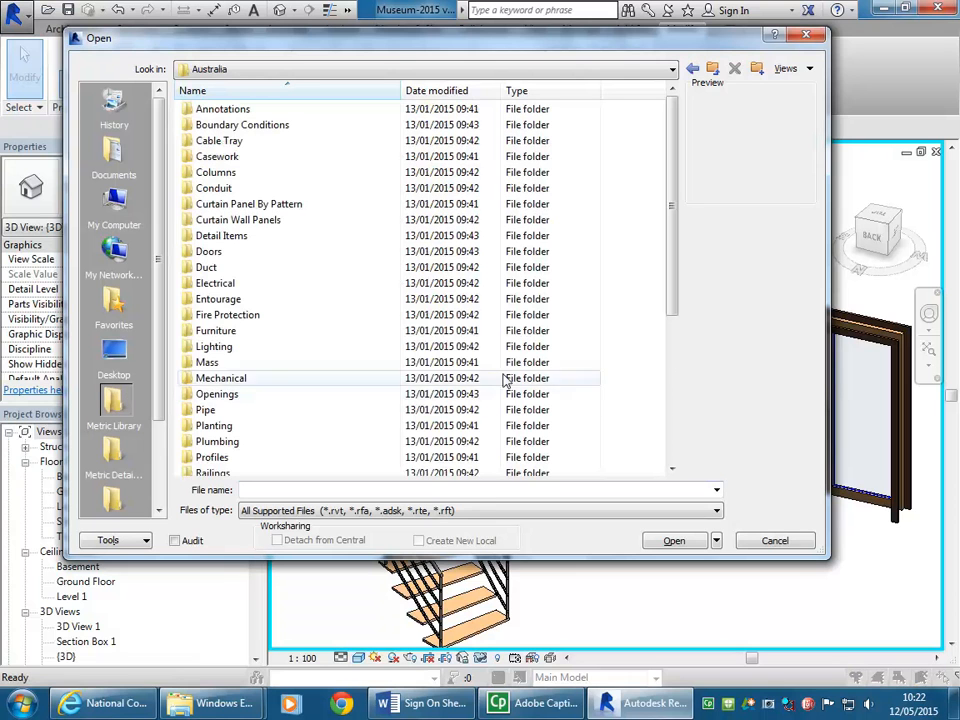
left_click_drag(671, 300, 676, 371)
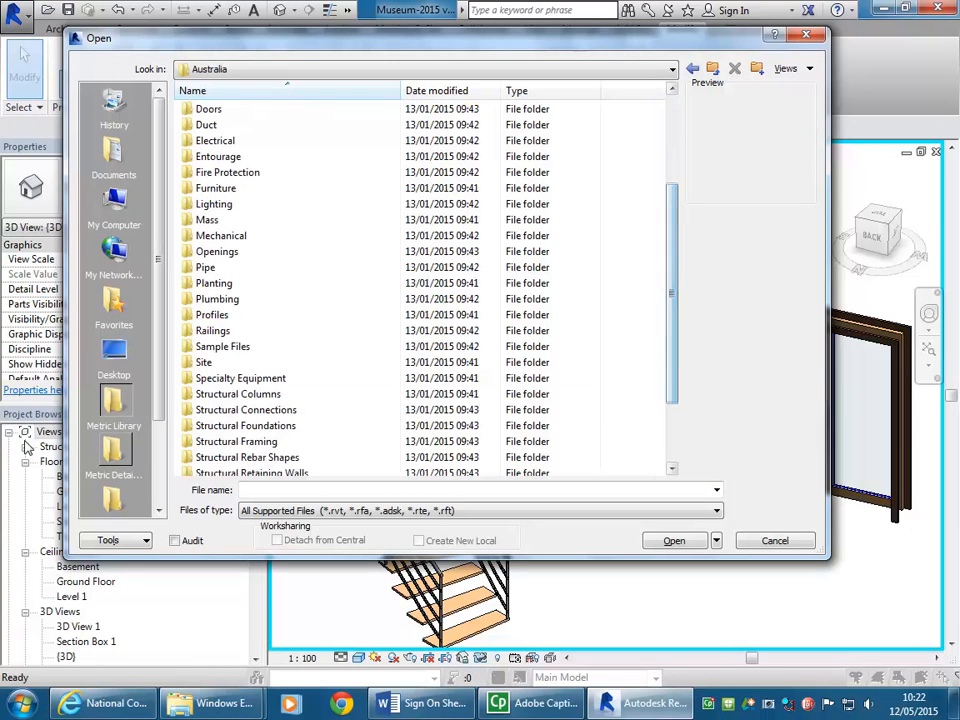
double_click(221, 347)
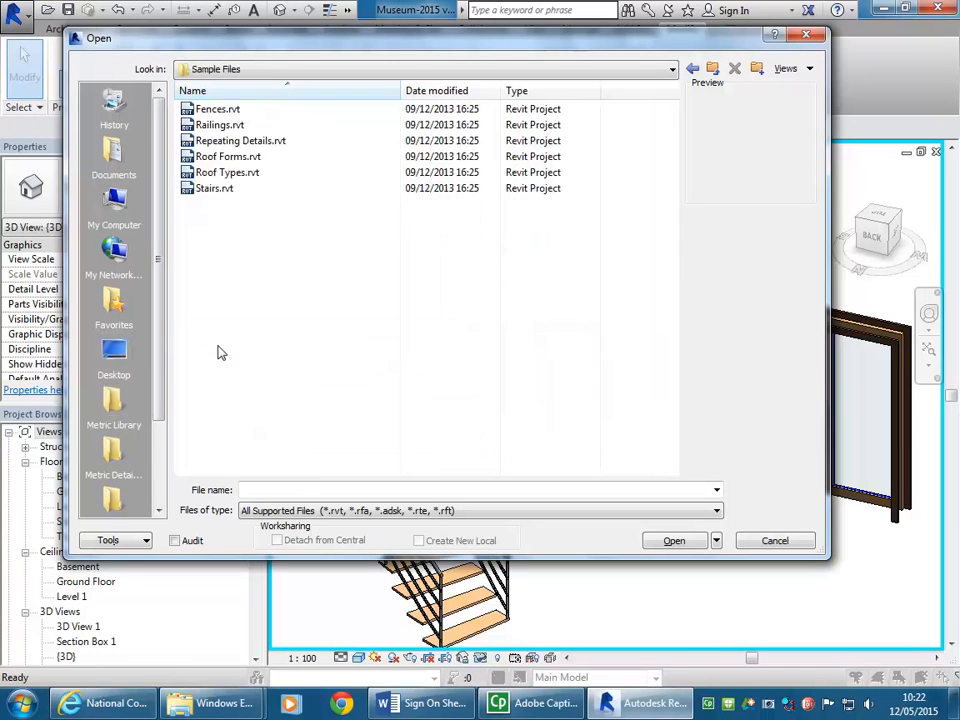
left_click(220, 127)
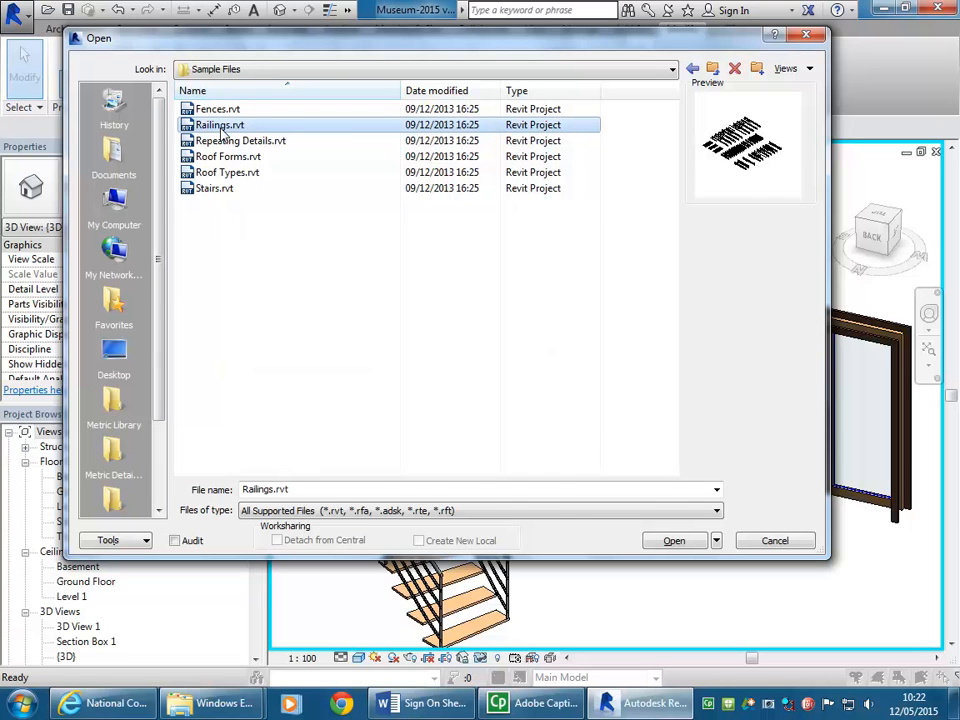
double_click(220, 126)
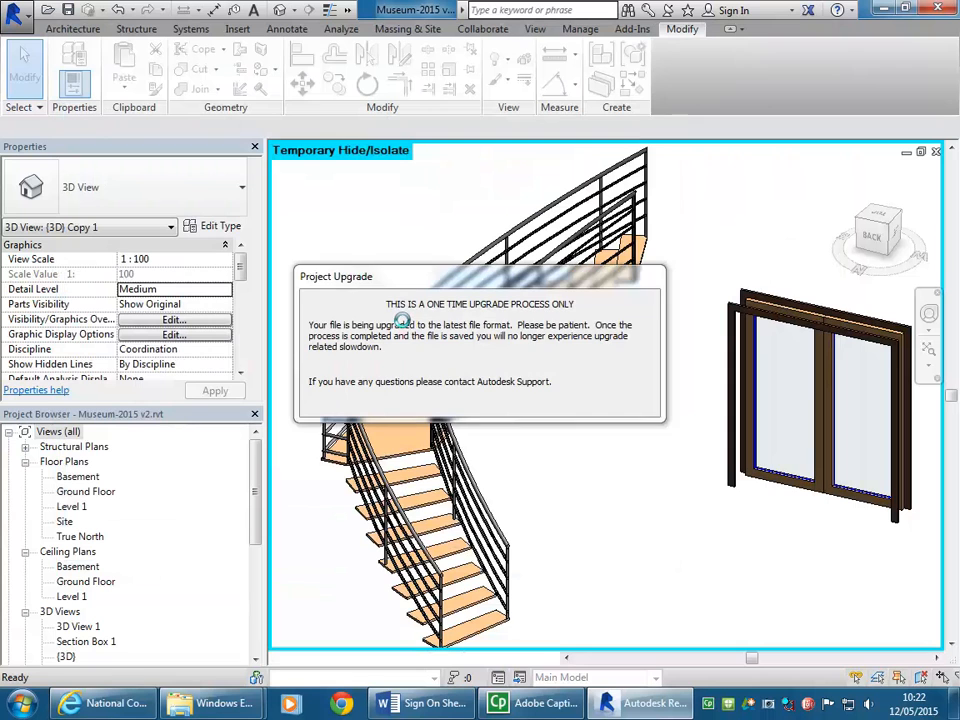
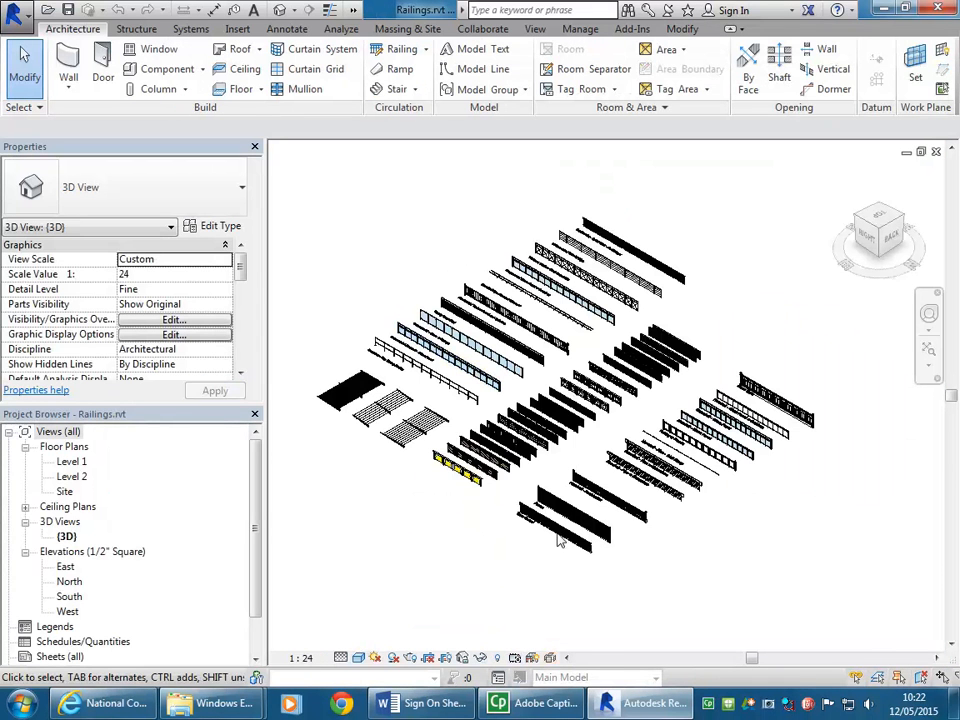
Step: Look through the sample railings in the 3D view, from the deck and fence types to the labelled handrails and guardrails
scroll(561, 579, "up", 3)
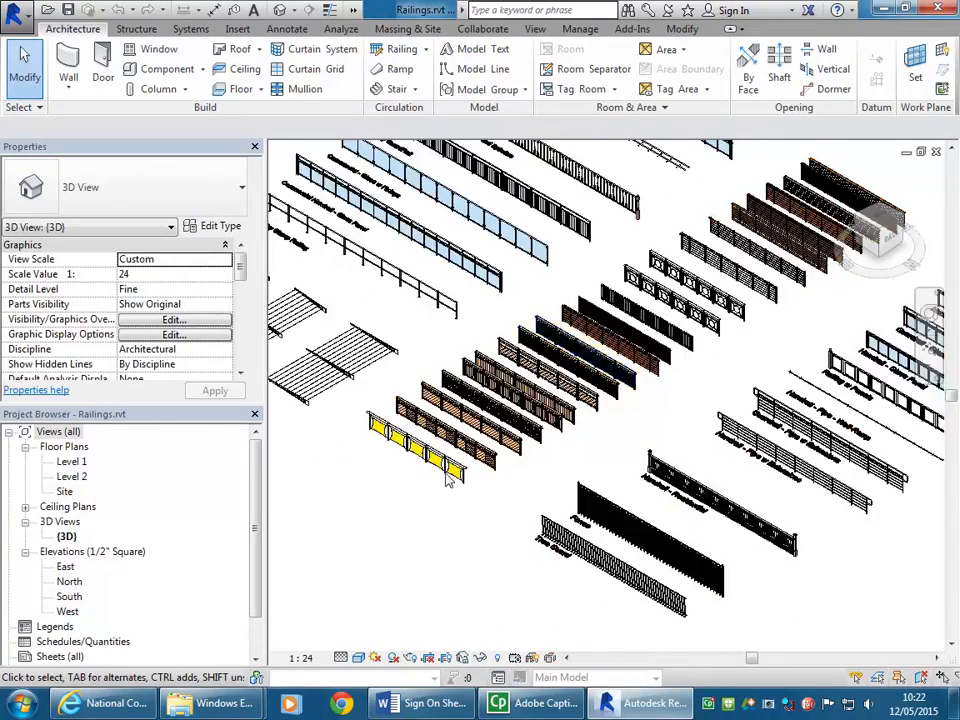
scroll(446, 454, "up", 5)
scroll(506, 536, "down", 3)
middle_click_drag(506, 536, 531, 516)
scroll(533, 518, "up", 2)
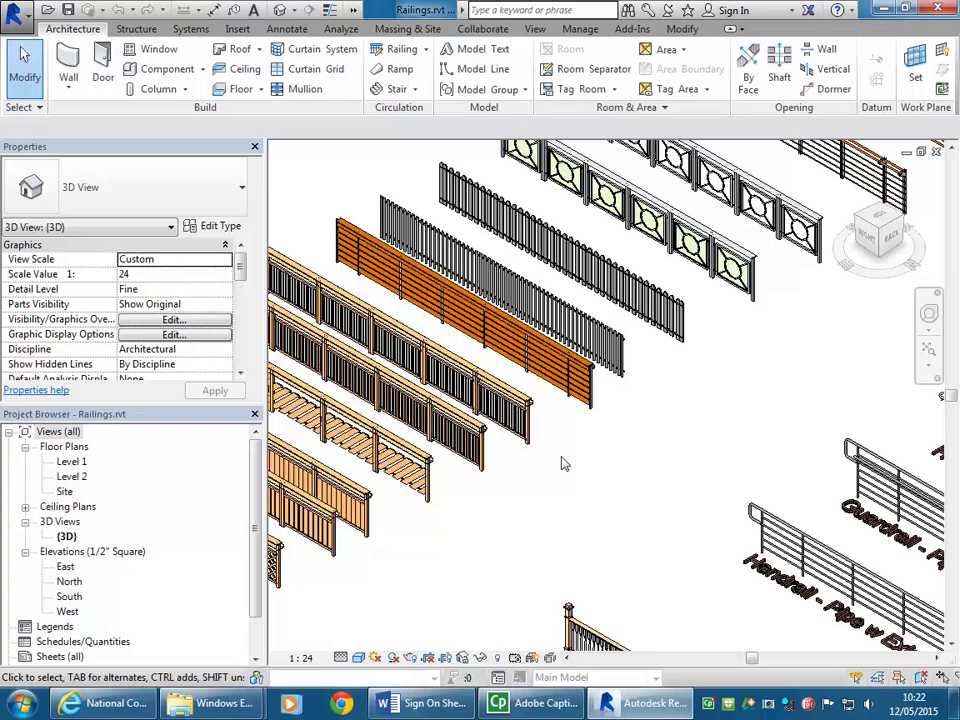
middle_click_drag(716, 364, 408, 573)
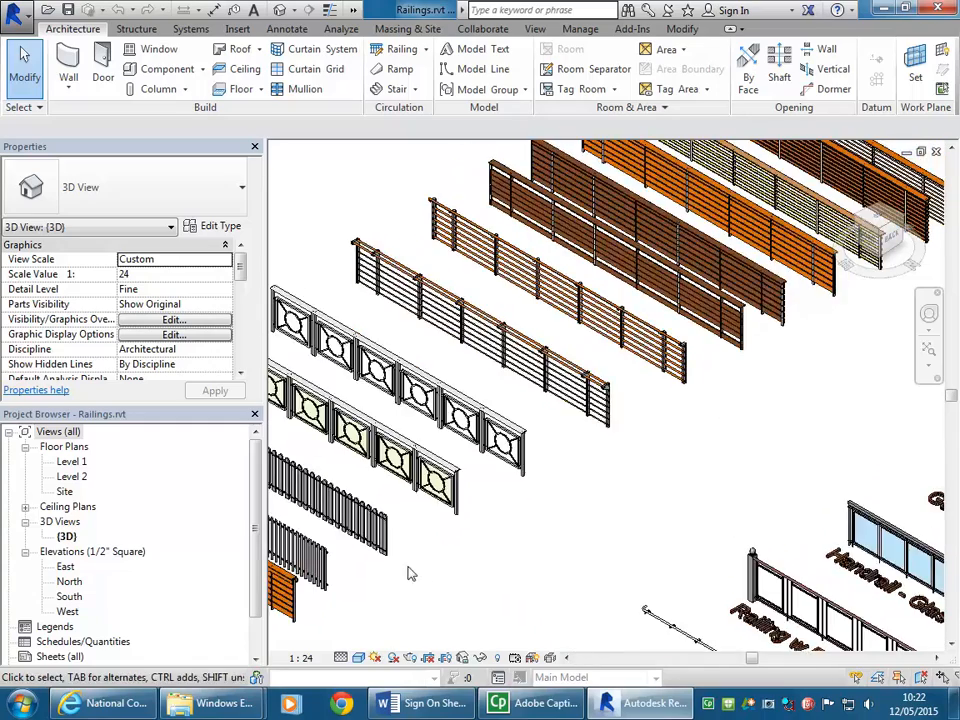
middle_click_drag(726, 396, 732, 431)
middle_click_drag(531, 493, 785, 503)
scroll(643, 388, "up", 1)
middle_click_drag(500, 307, 846, 427)
middle_click_drag(526, 543, 667, 445)
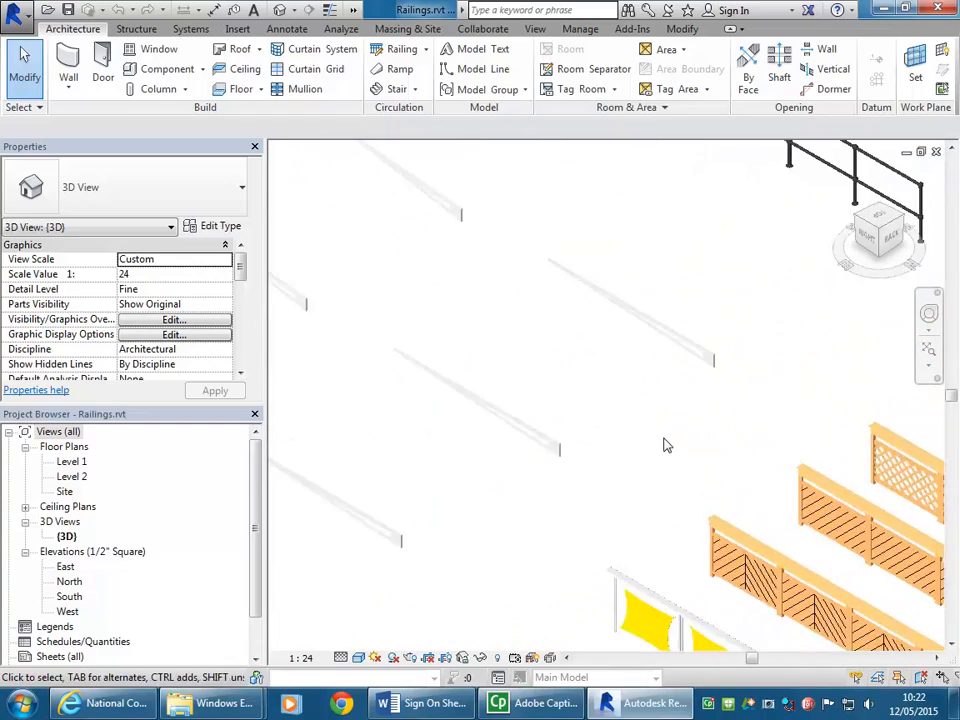
scroll(664, 445, "down", 3)
middle_click_drag(714, 394, 478, 540)
middle_click_drag(772, 568, 540, 446)
middle_click_drag(762, 498, 580, 315)
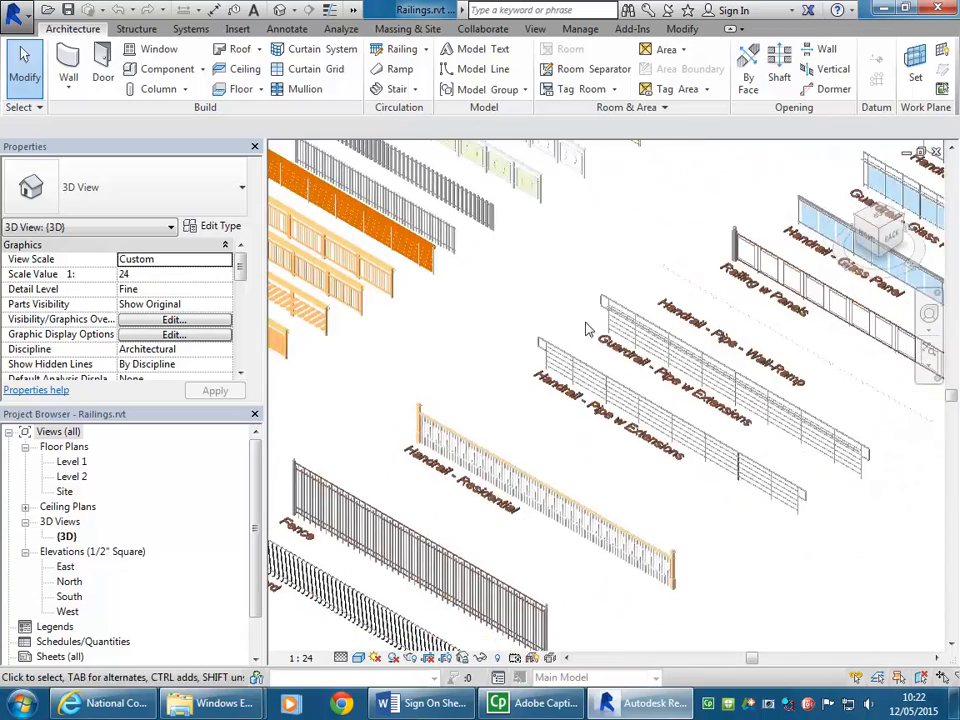
middle_click_drag(810, 349, 514, 497)
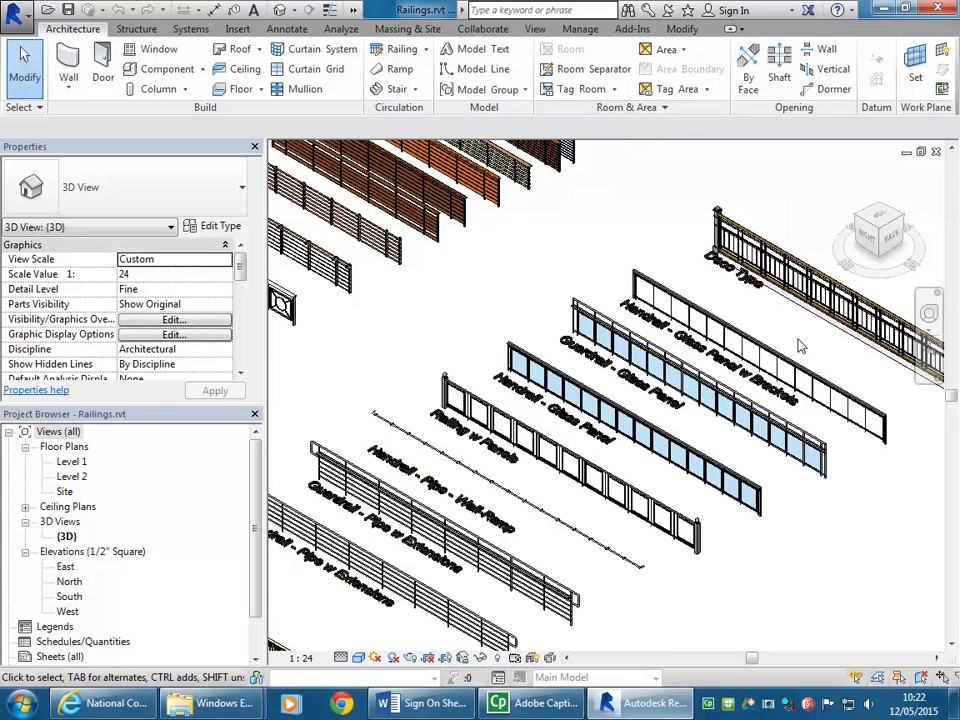
Step: Copy the Handrail - Glass Panel w Brackets sample railing to the clipboard and clear the selection
scroll(798, 346, "up", 2)
scroll(656, 304, "up", 3)
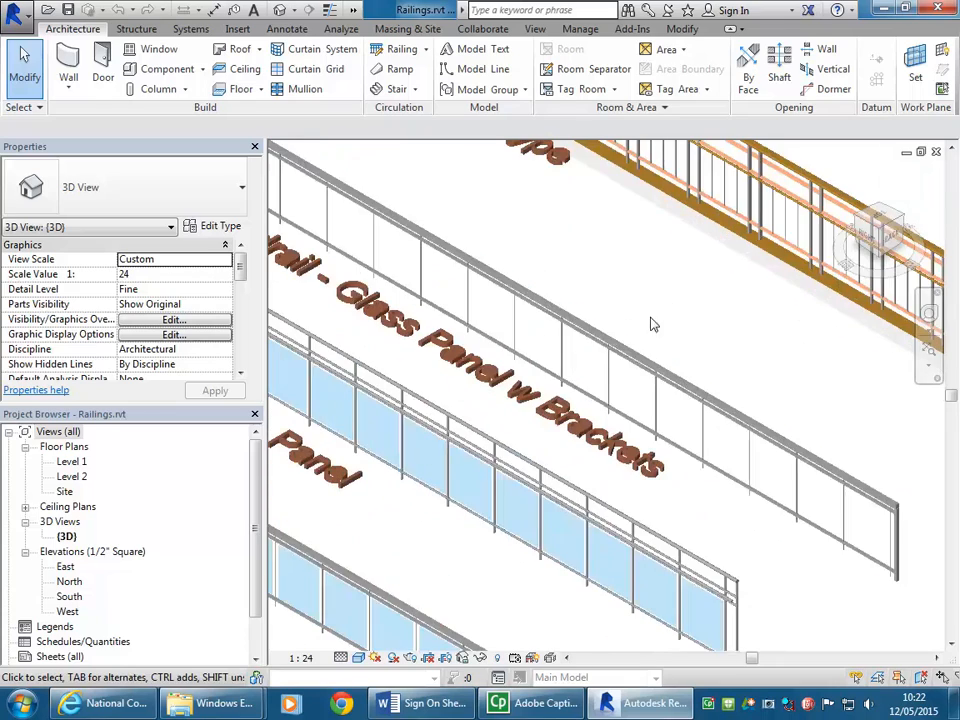
left_click(656, 304)
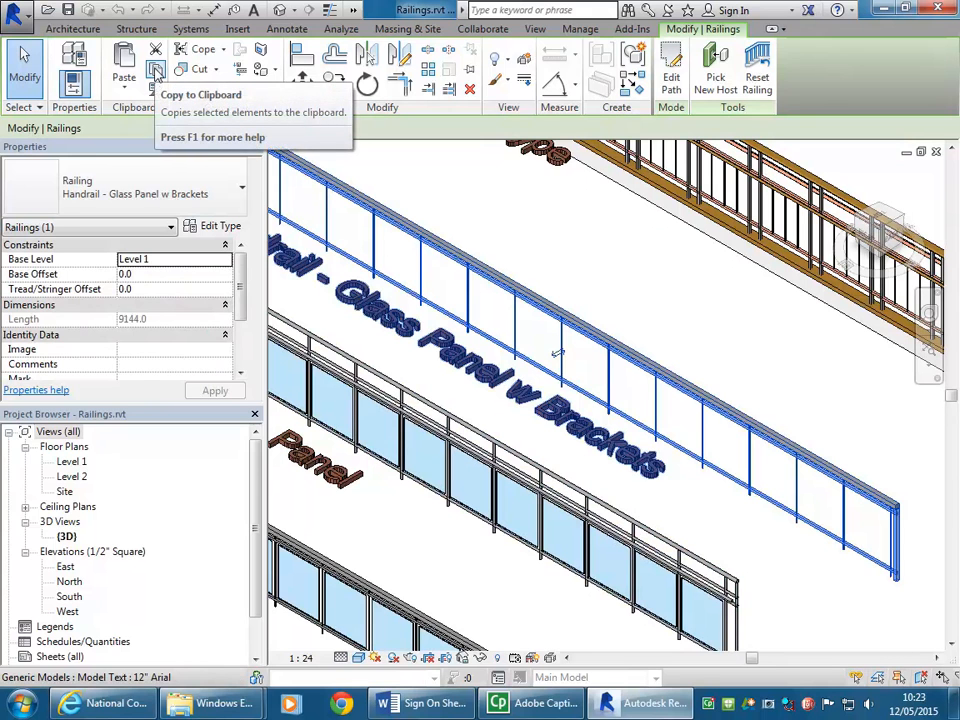
left_click(155, 70)
left_click(510, 260)
scroll(636, 304, "down", 3)
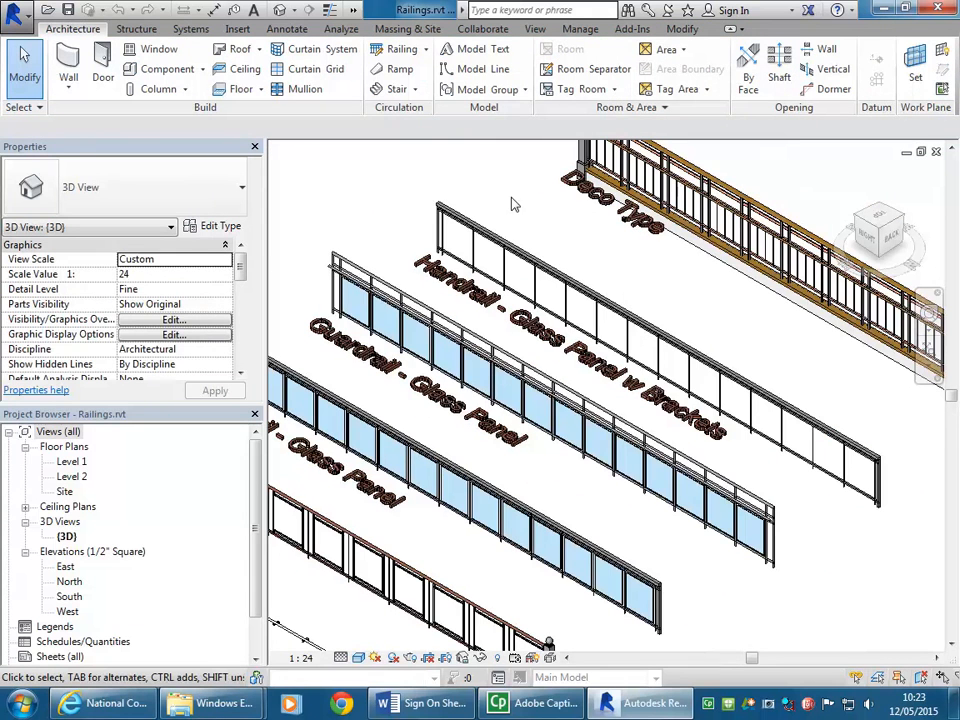
Step: Switch to the {3D} Copy 1 view of Museum-2015 v2.rvt and paste the copied railing there, accepting the duplicate types
left_click(353, 11)
left_click(377, 30)
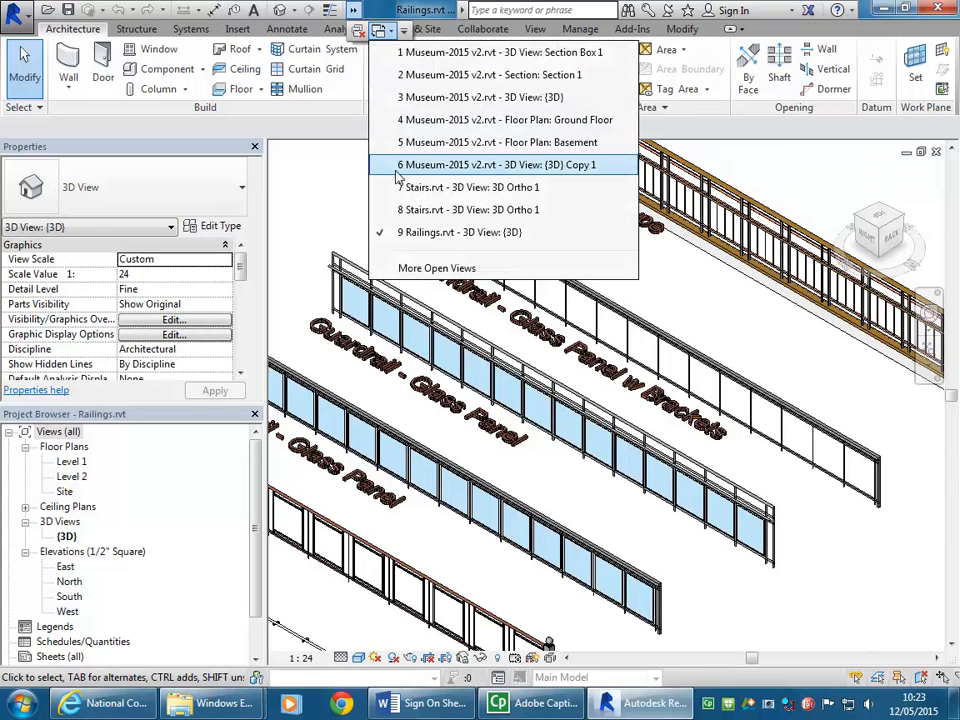
left_click(448, 166)
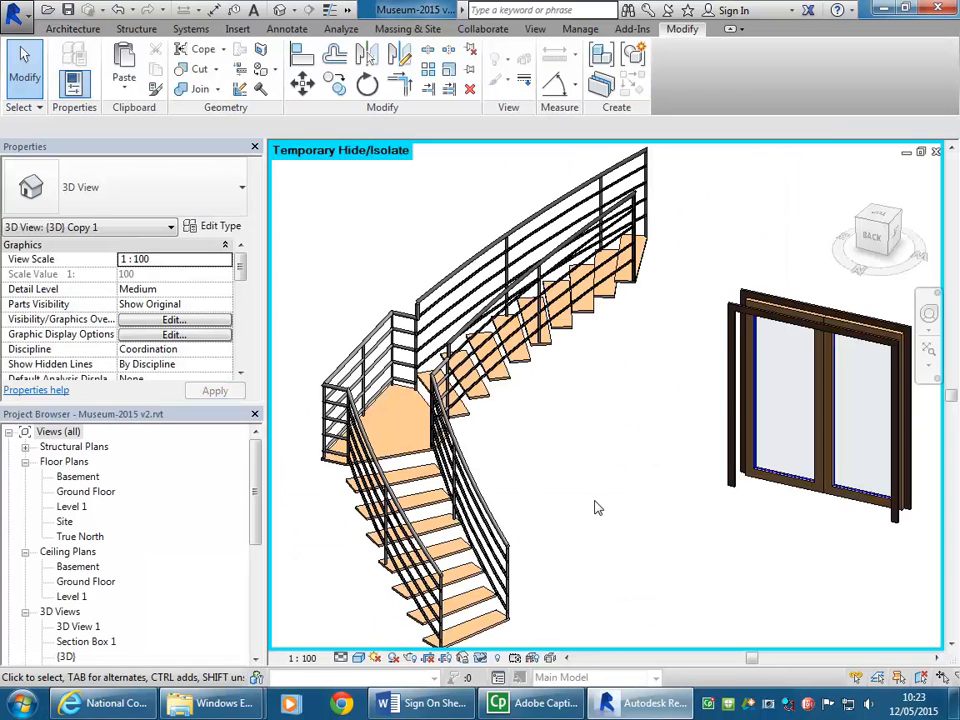
scroll(540, 490, "down", 2)
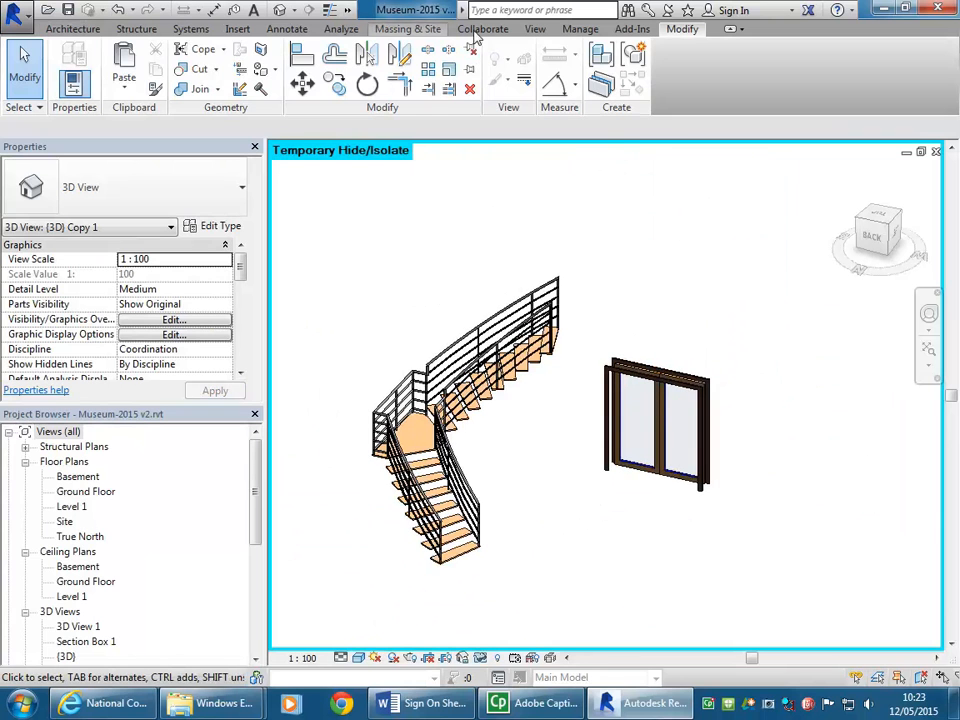
key("ctrl+v")
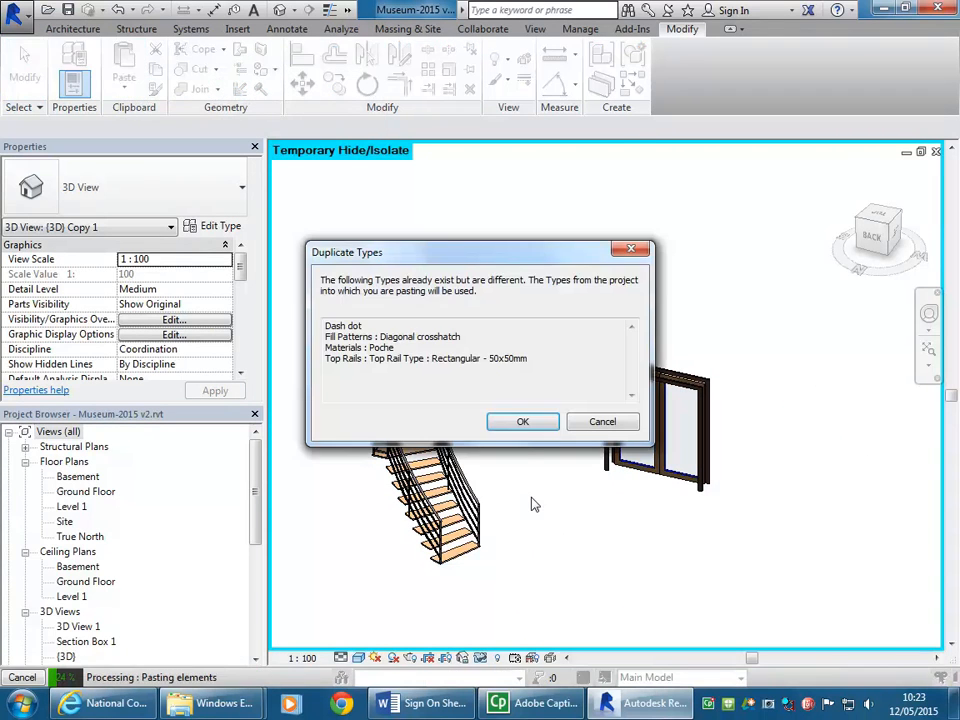
left_click(521, 421)
left_click(551, 420)
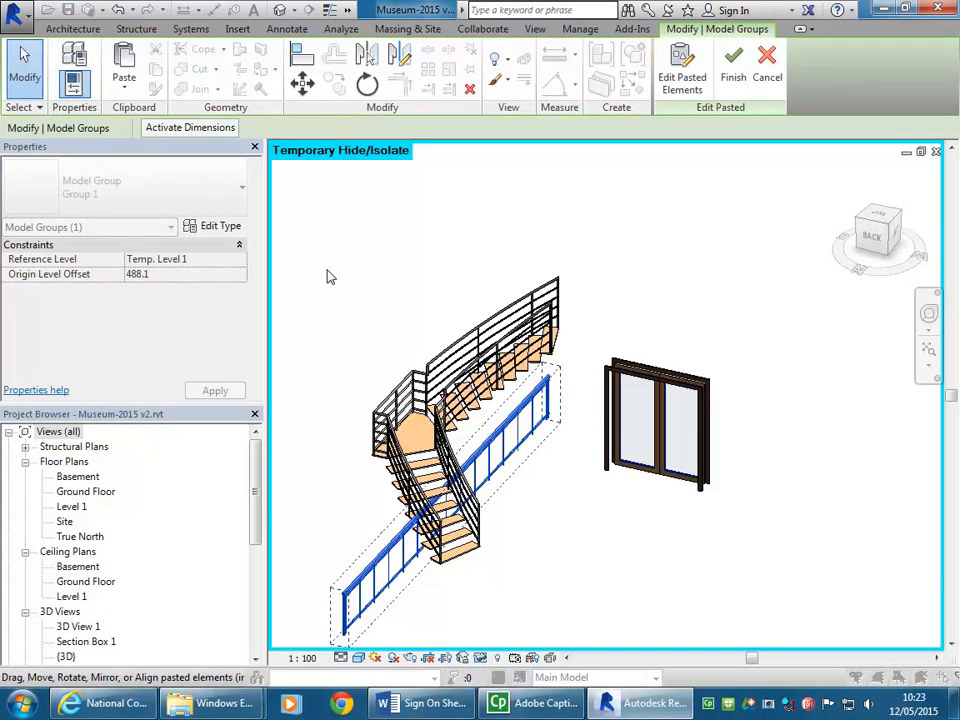
left_click(370, 308)
Step: Change the curved stair's inner railing to the Handrail - Glass Panel w Brackets type and clear the selection
scroll(427, 410, "up", 3)
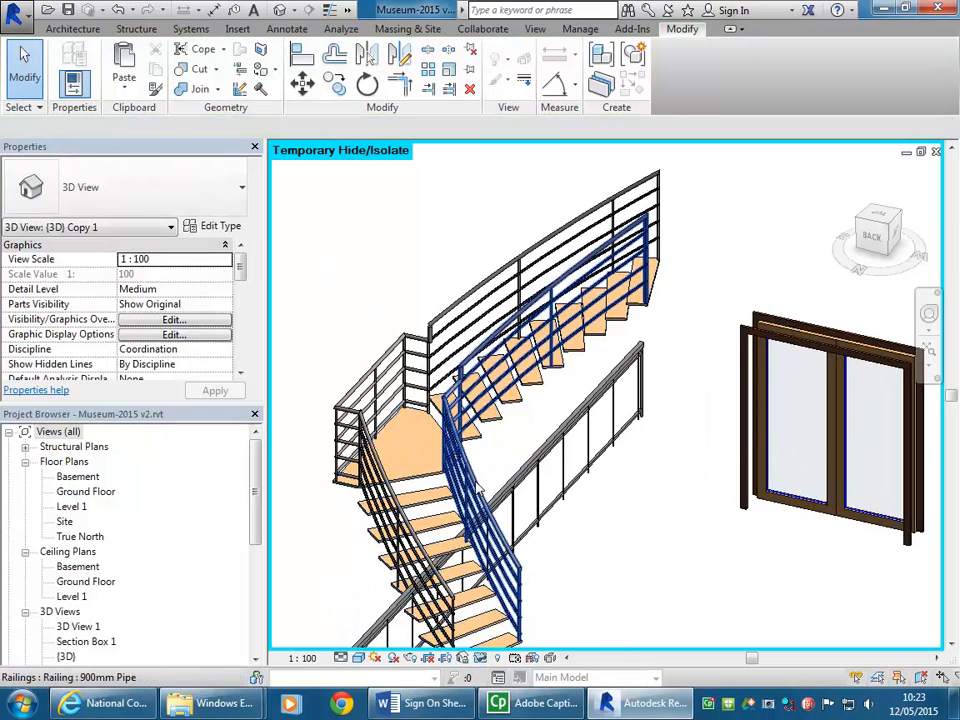
left_click(535, 562)
left_click(154, 184)
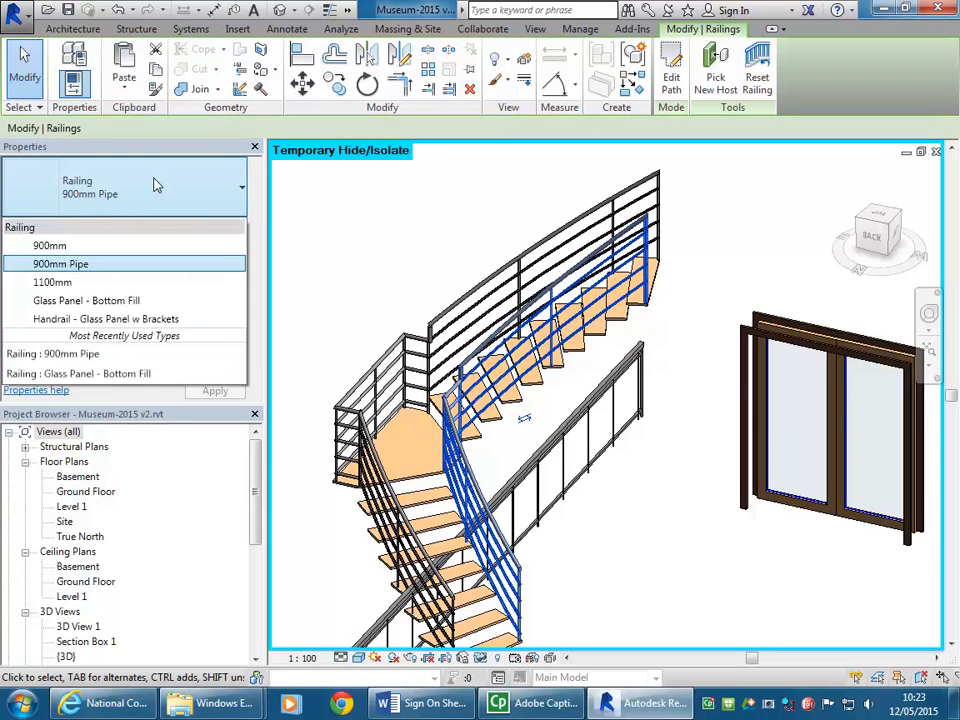
left_click(110, 319)
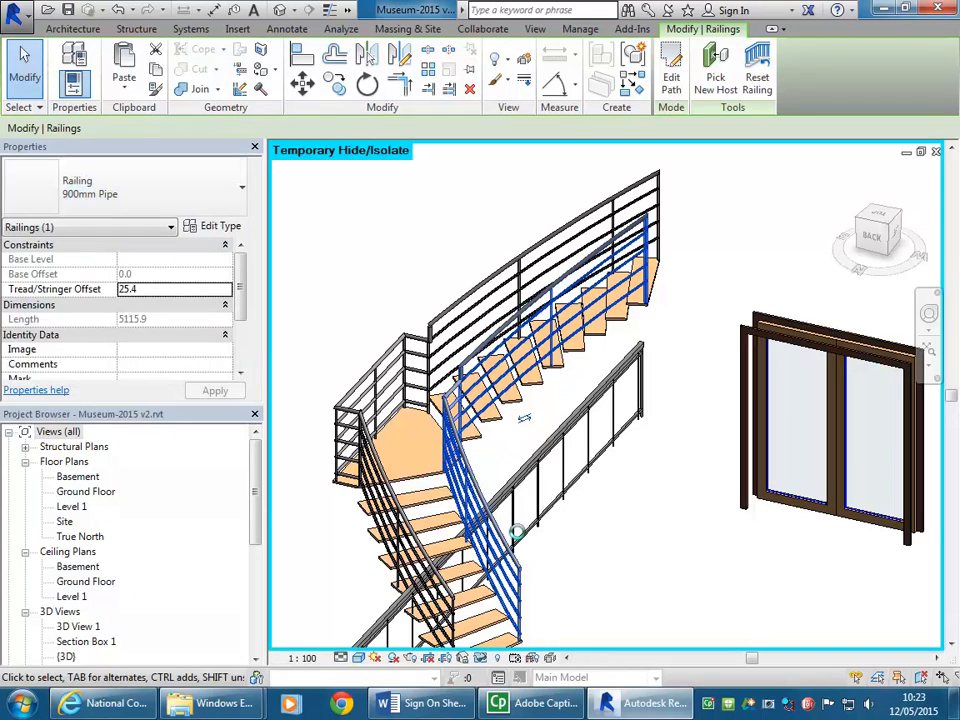
left_click(649, 540)
Step: Check the inner railing's transition at the landing and change the outer railing to Handrail - Glass Panel w Brackets
scroll(617, 516, "up", 5)
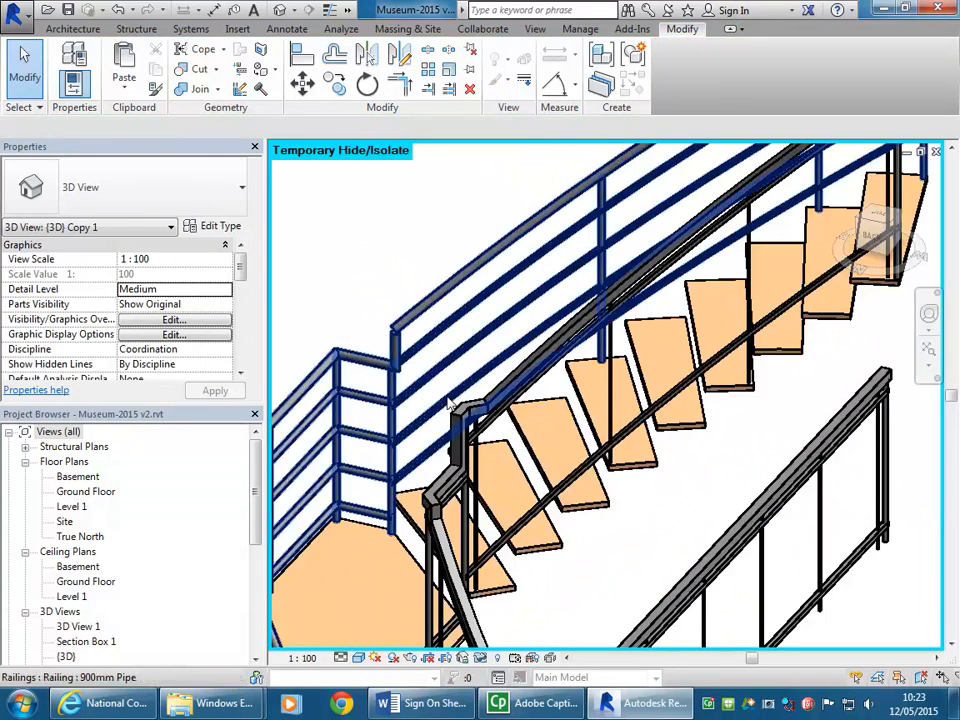
scroll(488, 440, "up", 4)
scroll(480, 389, "down", 4)
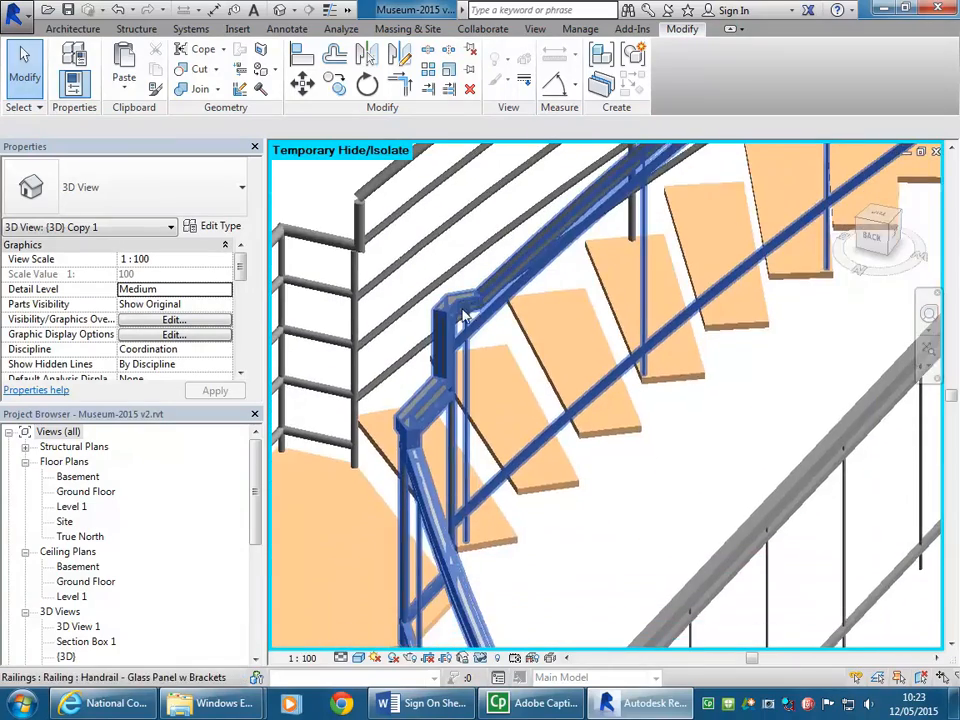
middle_click_drag(437, 556, 432, 393)
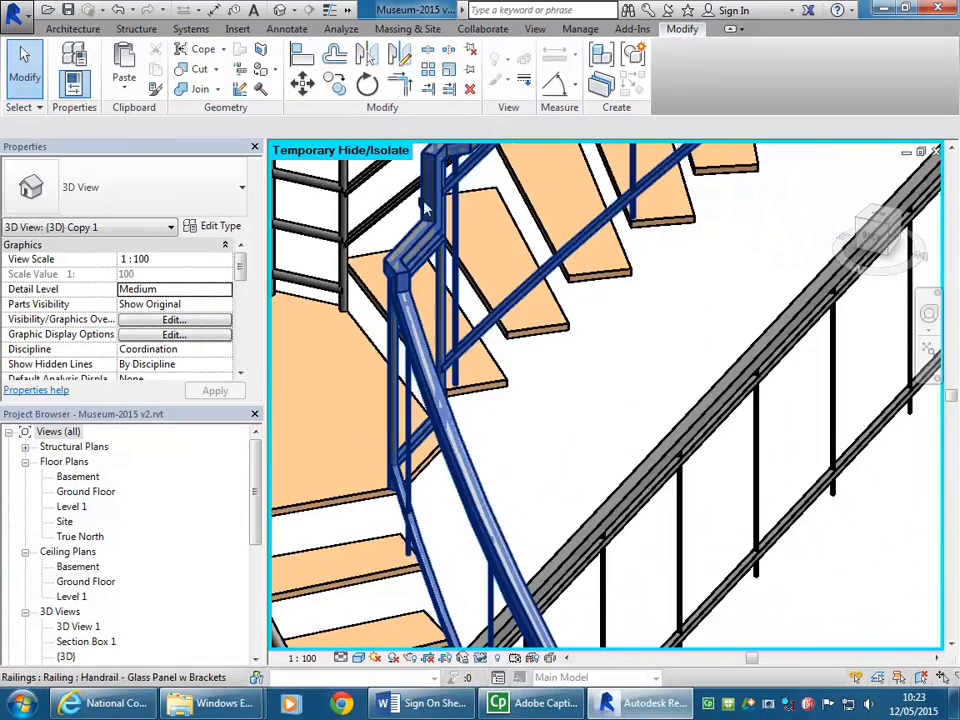
scroll(463, 350, "down", 8)
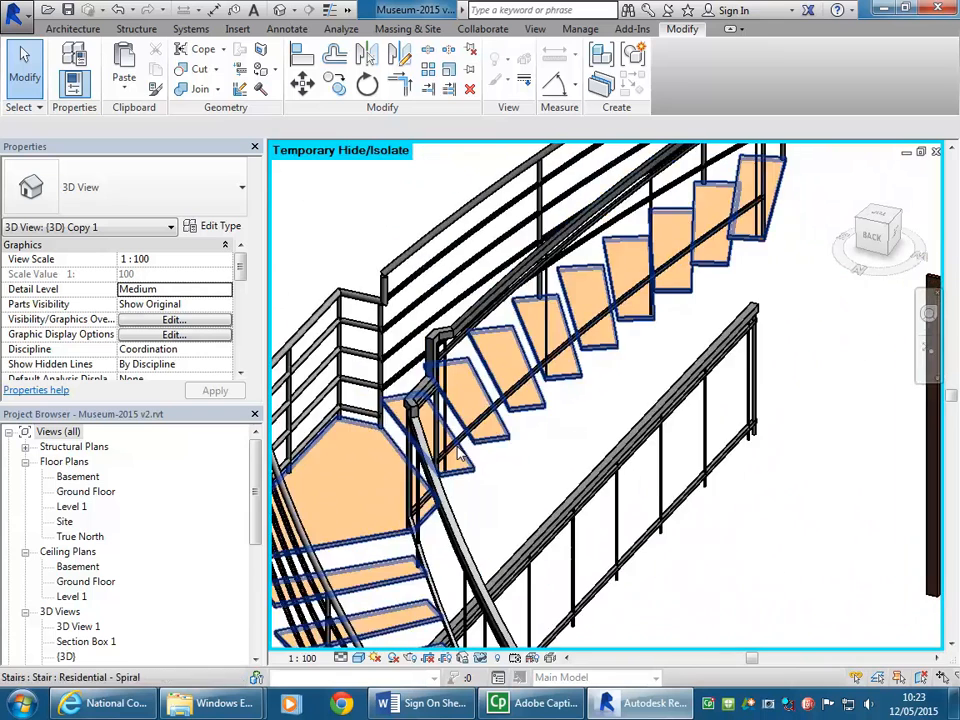
left_click(405, 345)
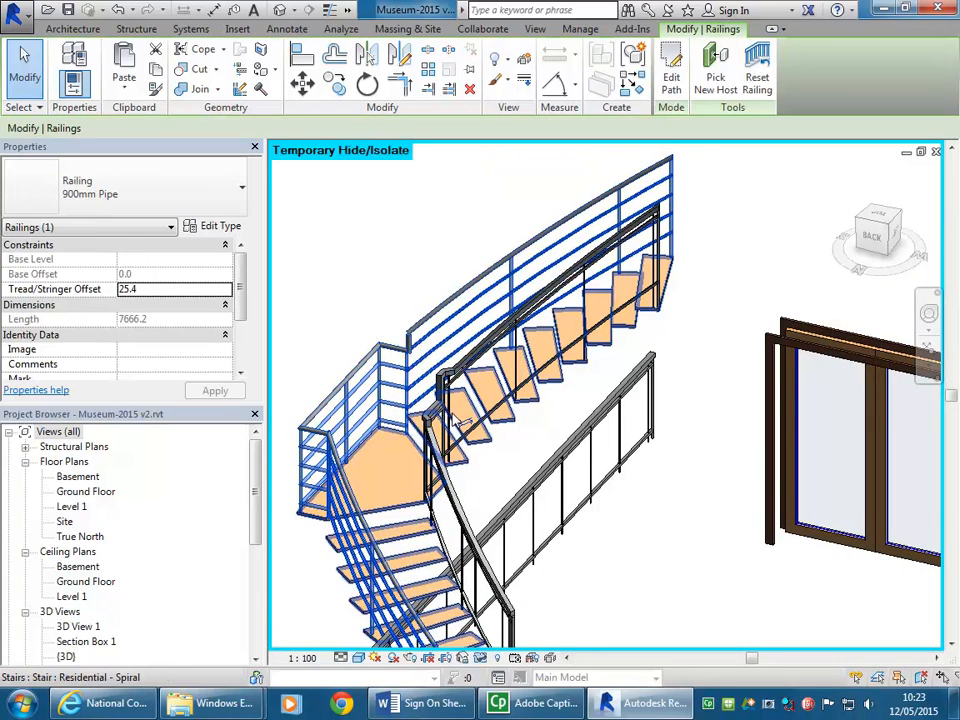
left_click(202, 192)
left_click(117, 318)
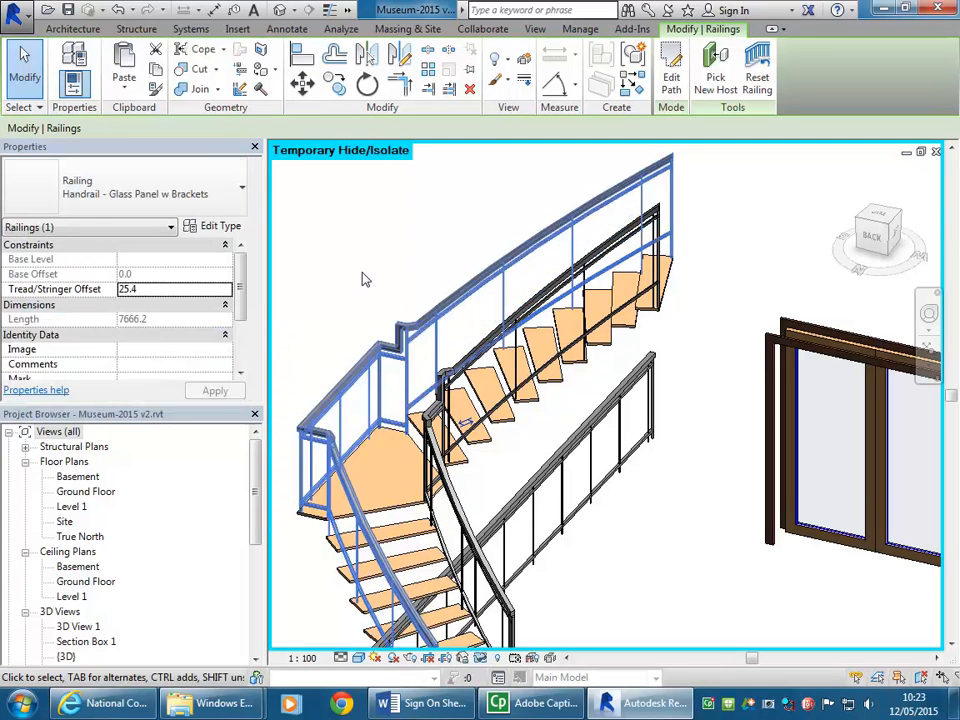
Step: Delete the straight sample railing that was pasted across the curved stair
scroll(418, 231, "down", 4)
scroll(360, 257, "up", 4)
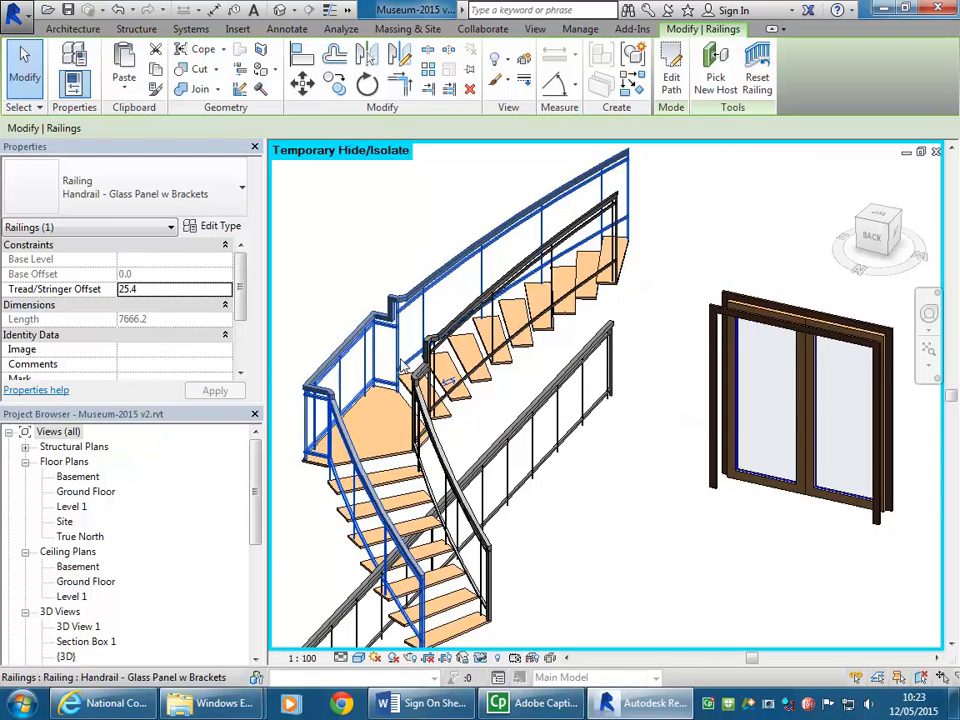
middle_click_drag(349, 275, 386, 259)
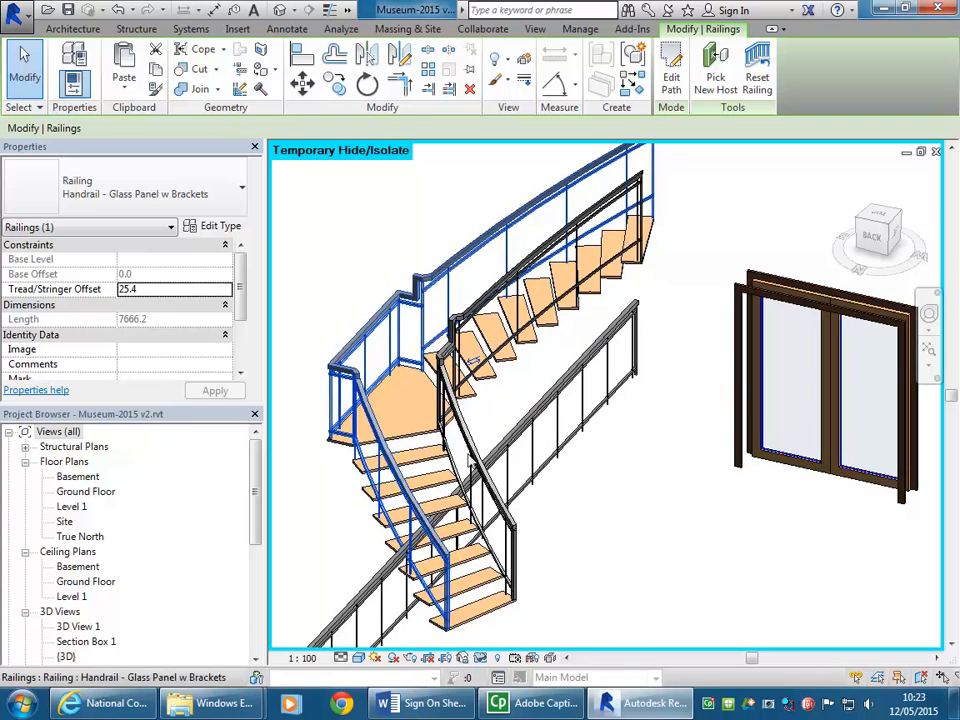
left_click(525, 388)
left_click(548, 413)
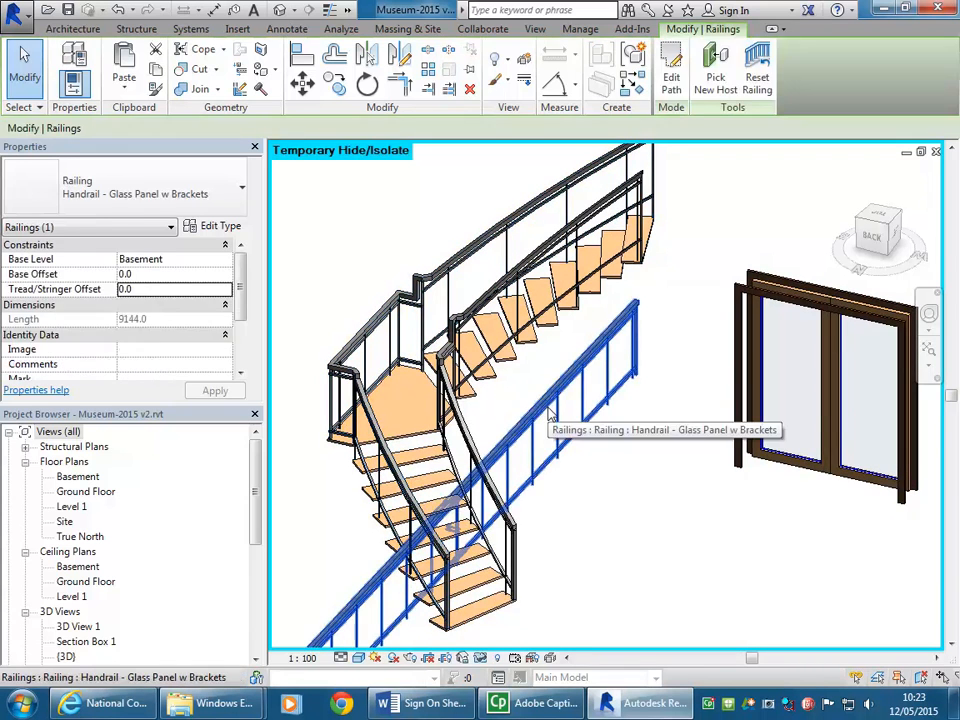
key("Delete")
Step: Delete the curved stair's outer railing, leaving the inner railing in place
scroll(365, 303, "down", 2)
scroll(380, 291, "up", 2)
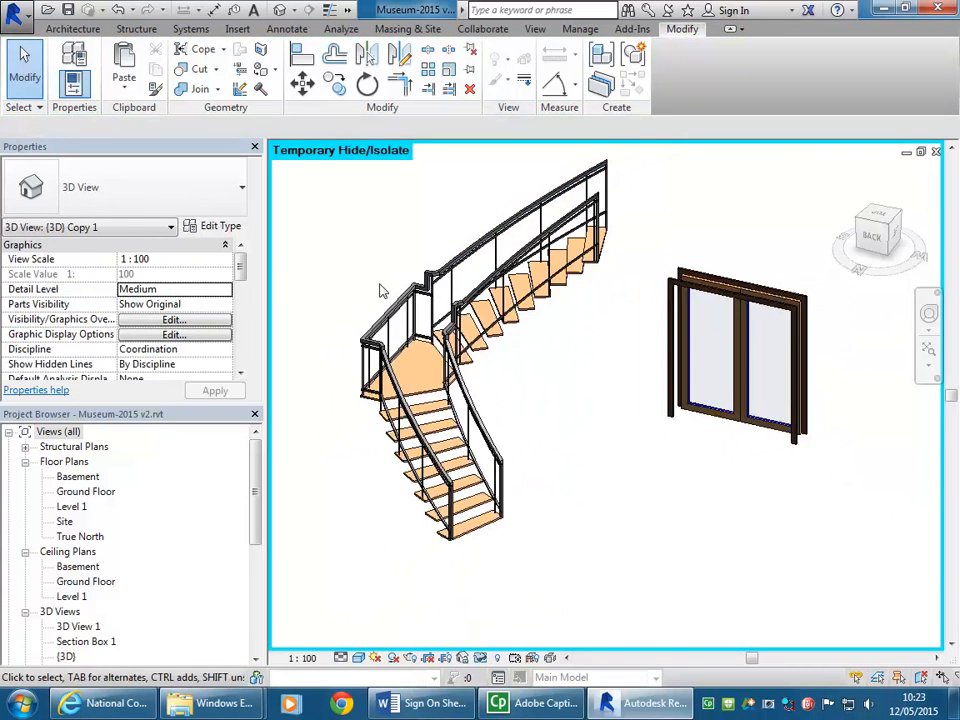
scroll(428, 246, "down", 3)
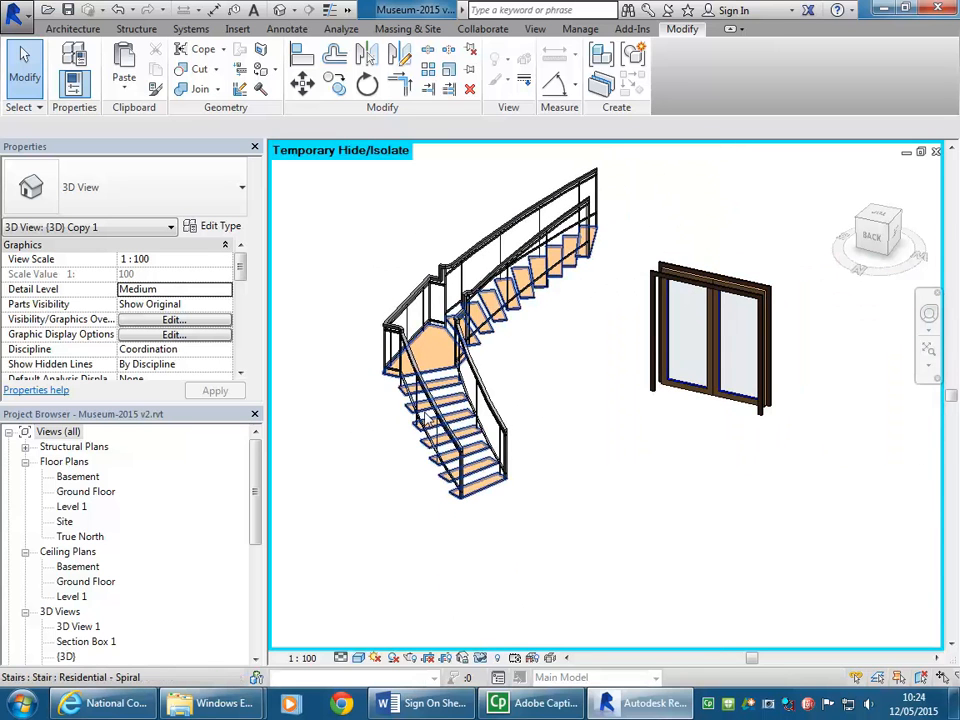
scroll(440, 285, "up", 2)
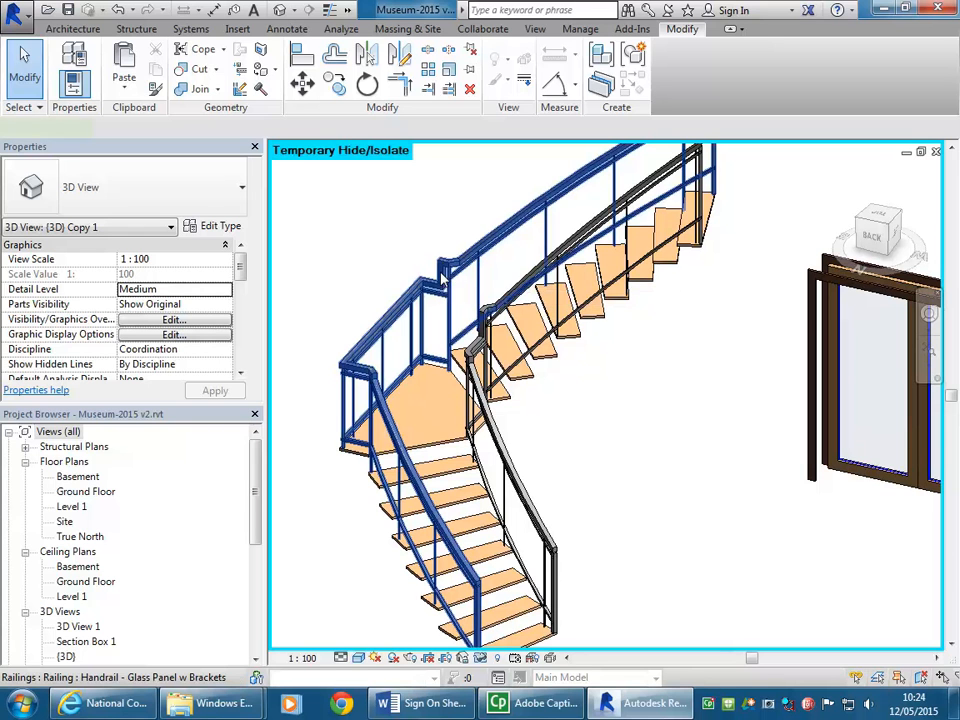
left_click(440, 285)
scroll(552, 248, "down", 2)
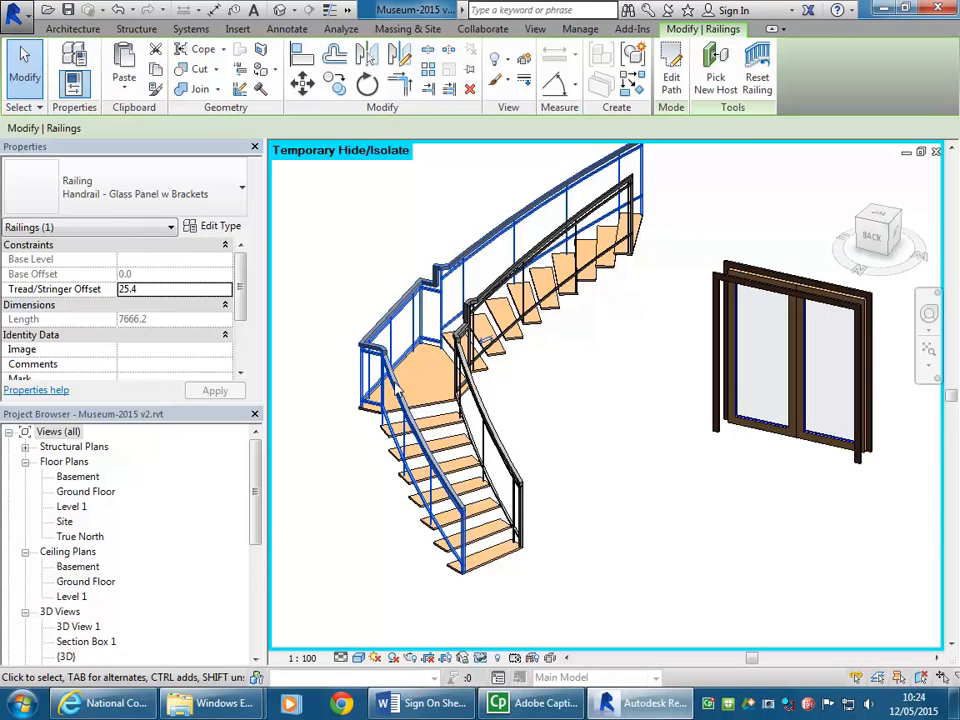
key("Delete")
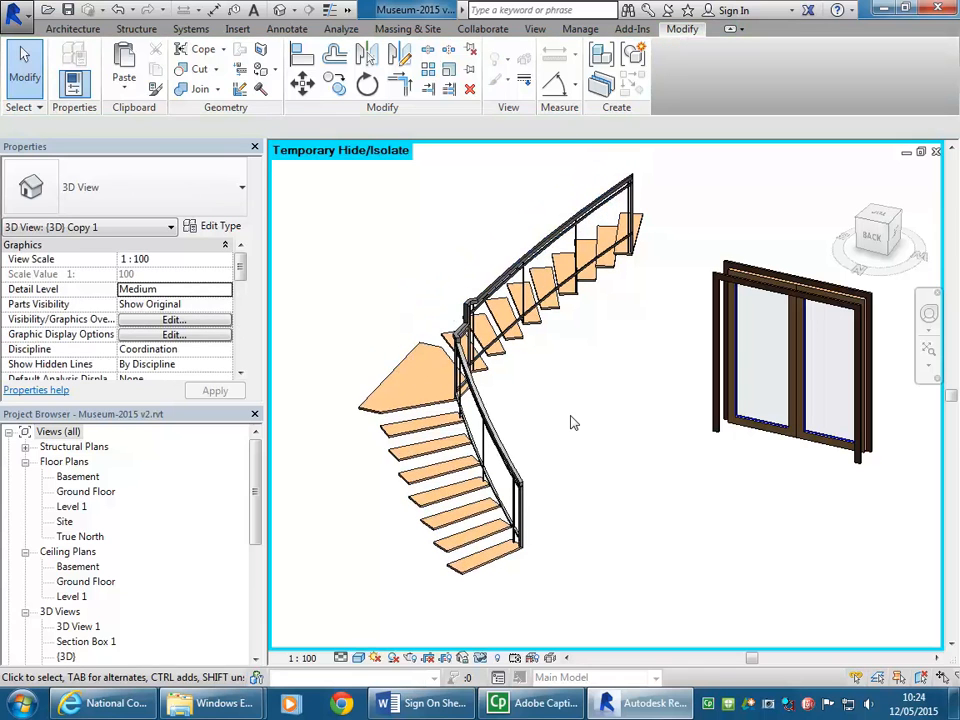
Step: In the Basement floor plan, place a Generic 300mm wall up to Level 1 along the outer edge of the curved stair's dashed flight
double_click(80, 477)
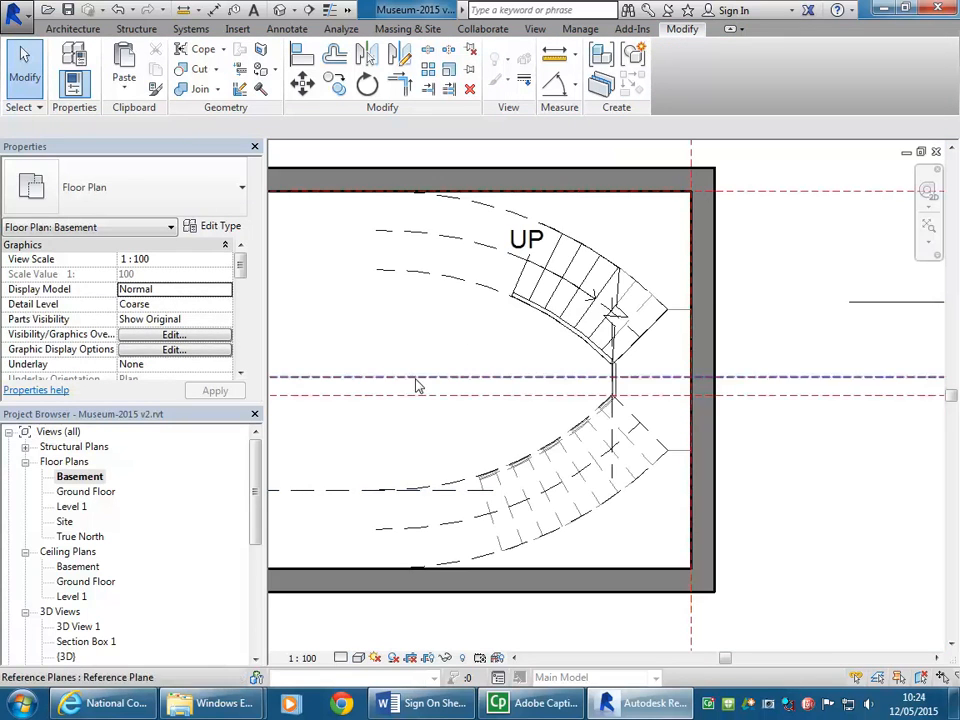
middle_click_drag(450, 433, 491, 427)
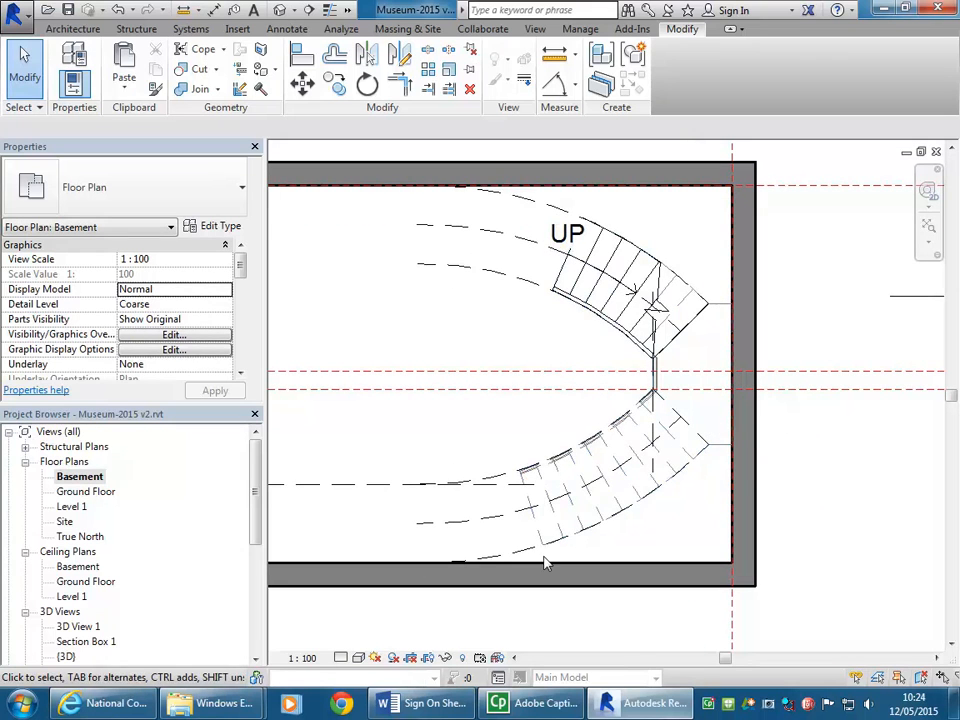
left_click(469, 303)
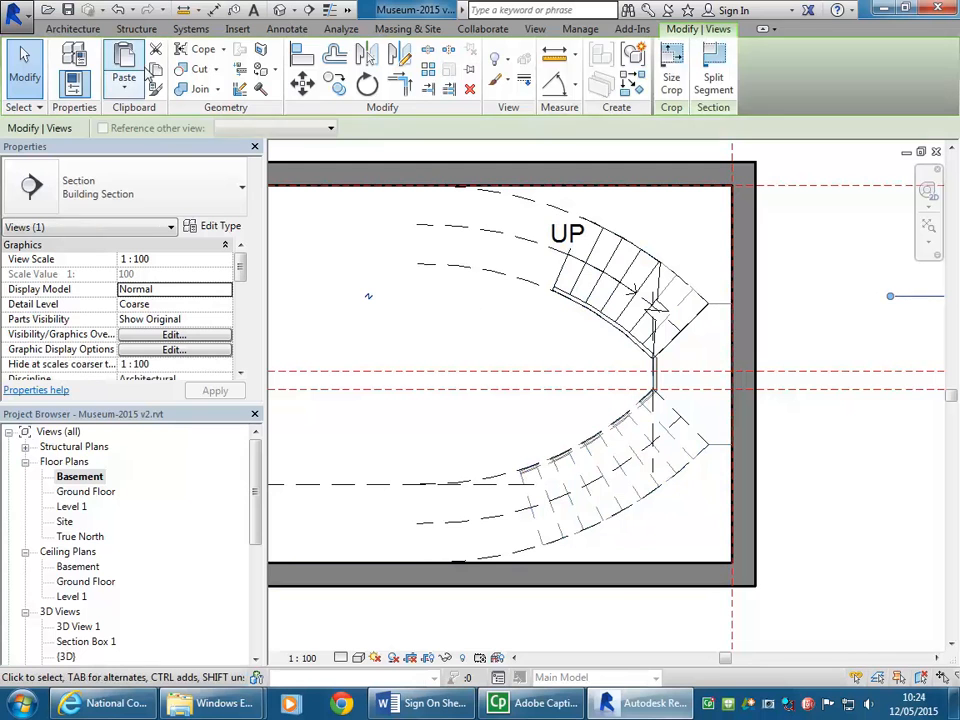
left_click(70, 28)
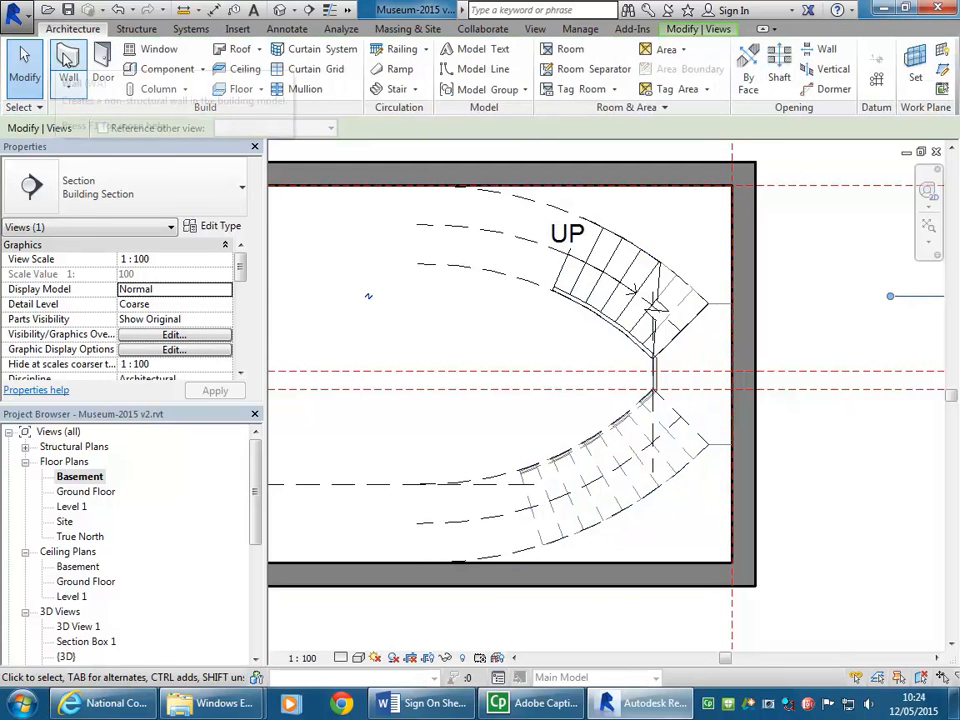
left_click(66, 62)
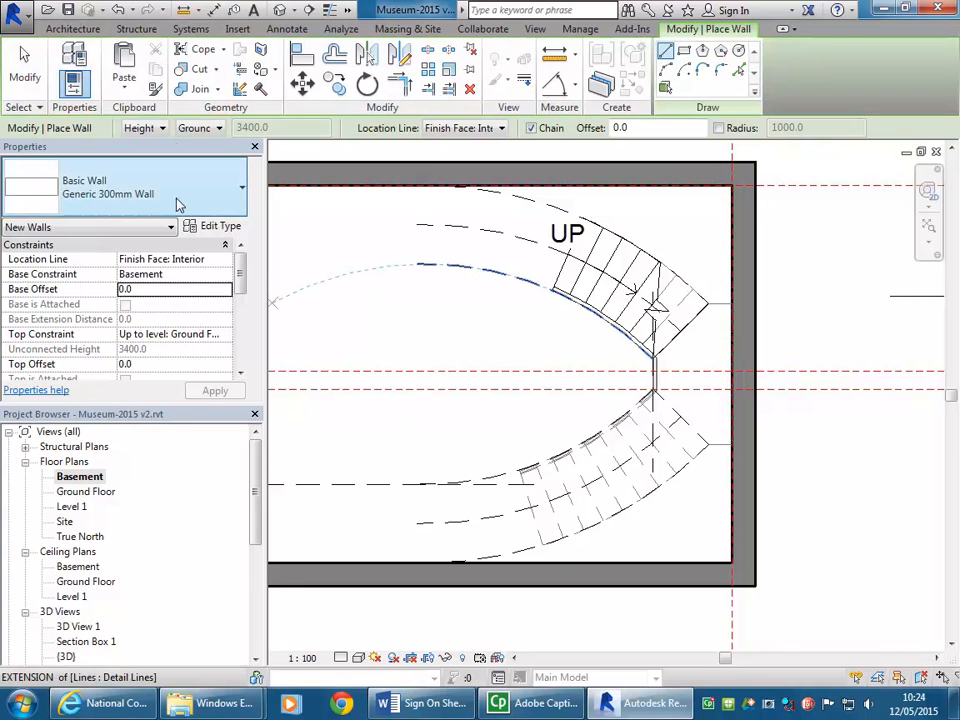
left_click(198, 134)
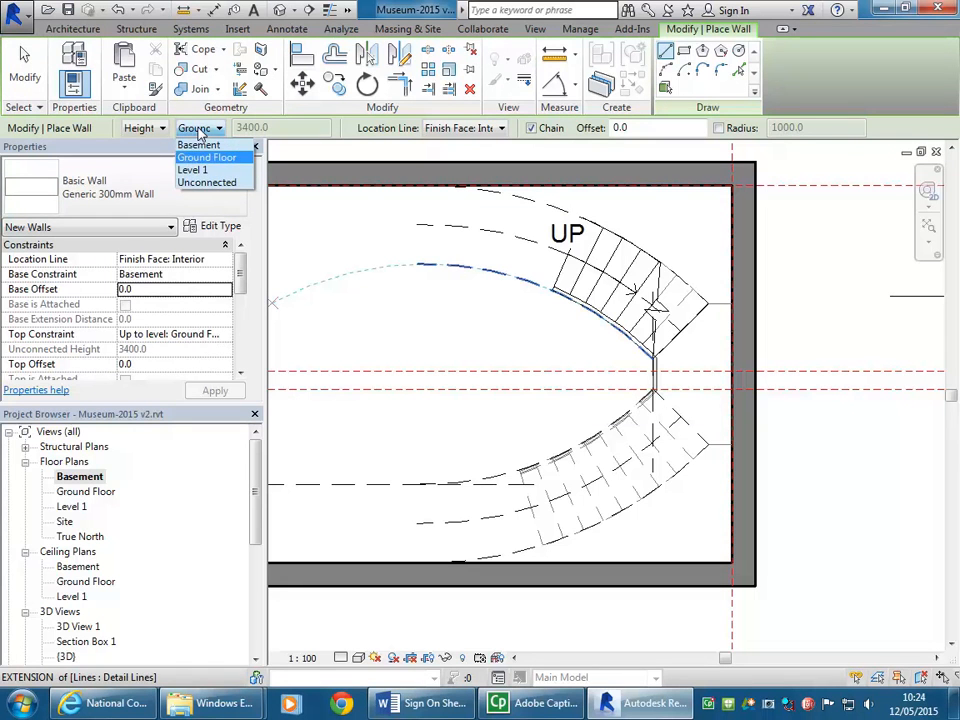
left_click(195, 169)
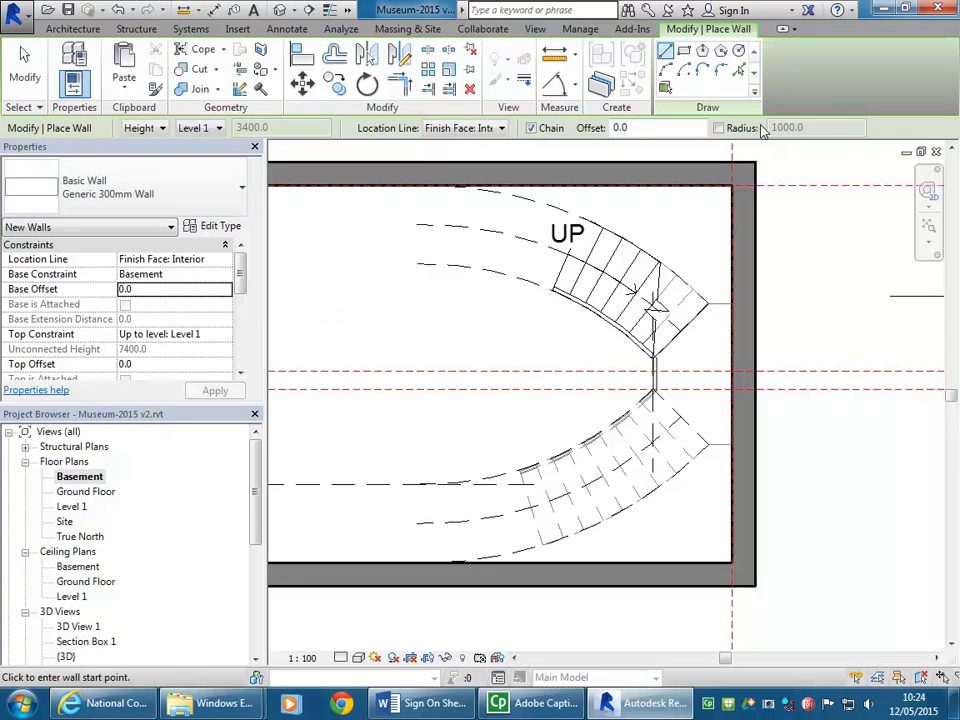
left_click(739, 71)
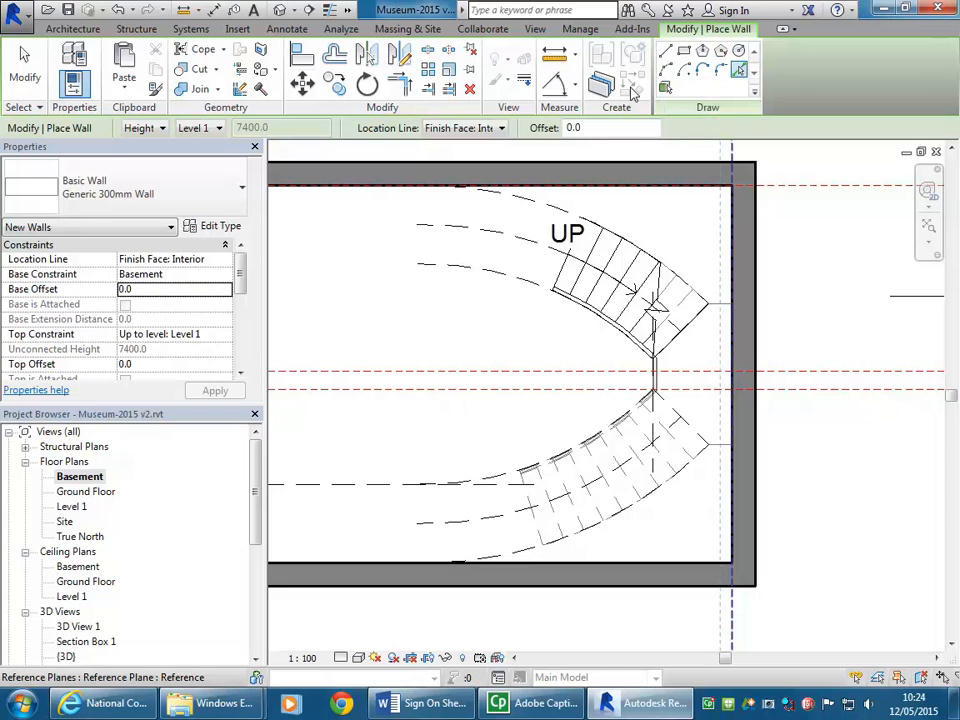
left_click(630, 512)
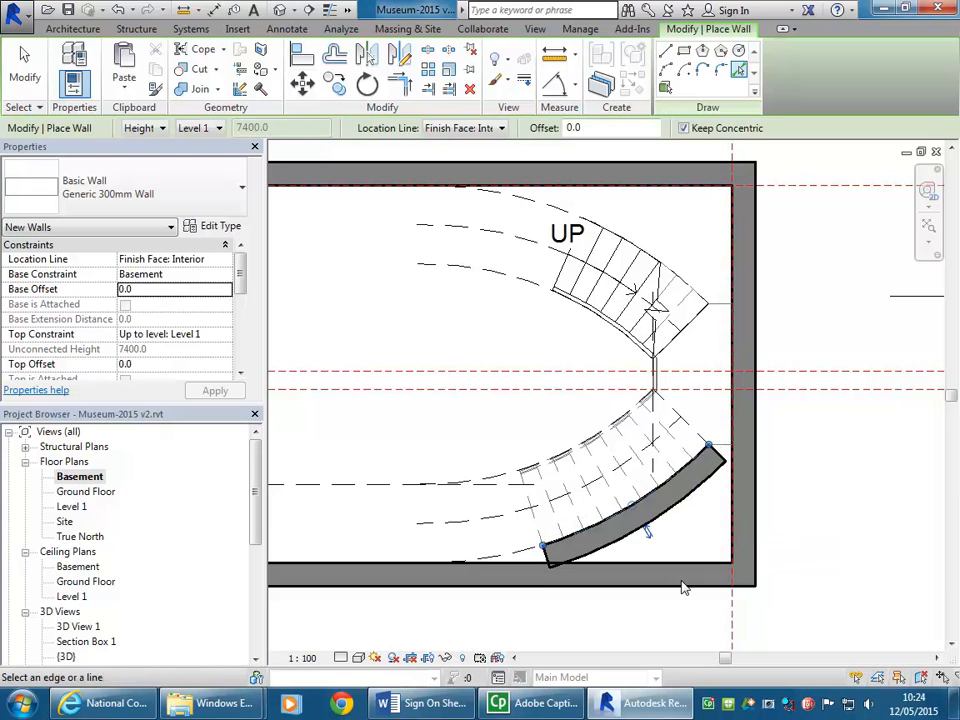
right_click(497, 312)
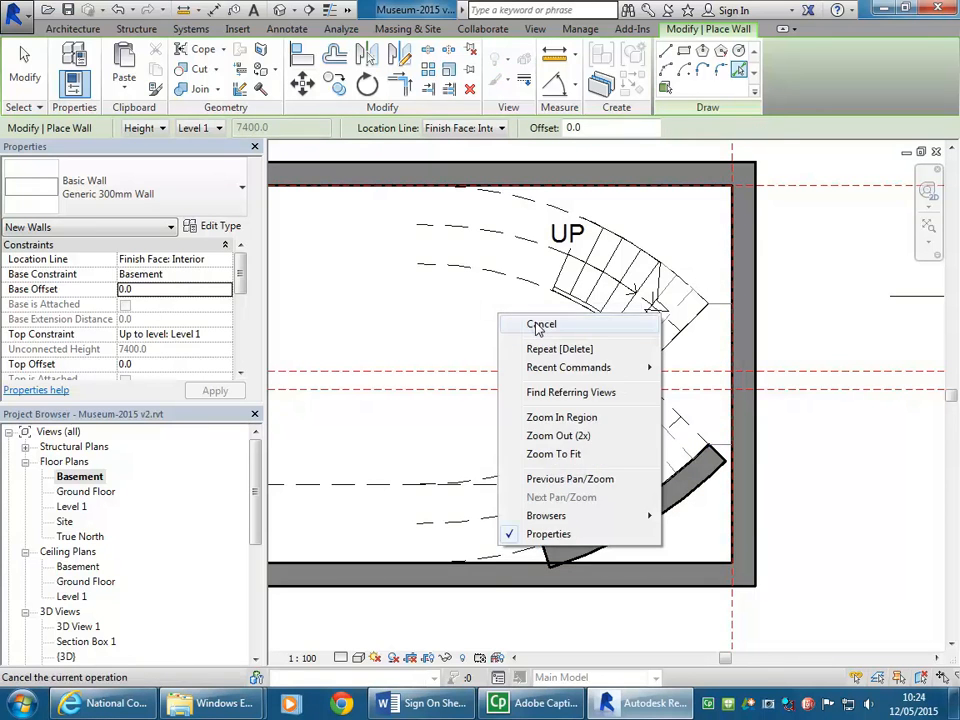
left_click(520, 321)
Step: Change the new curved wall's type to Generic 100mm Wall
left_click(624, 548)
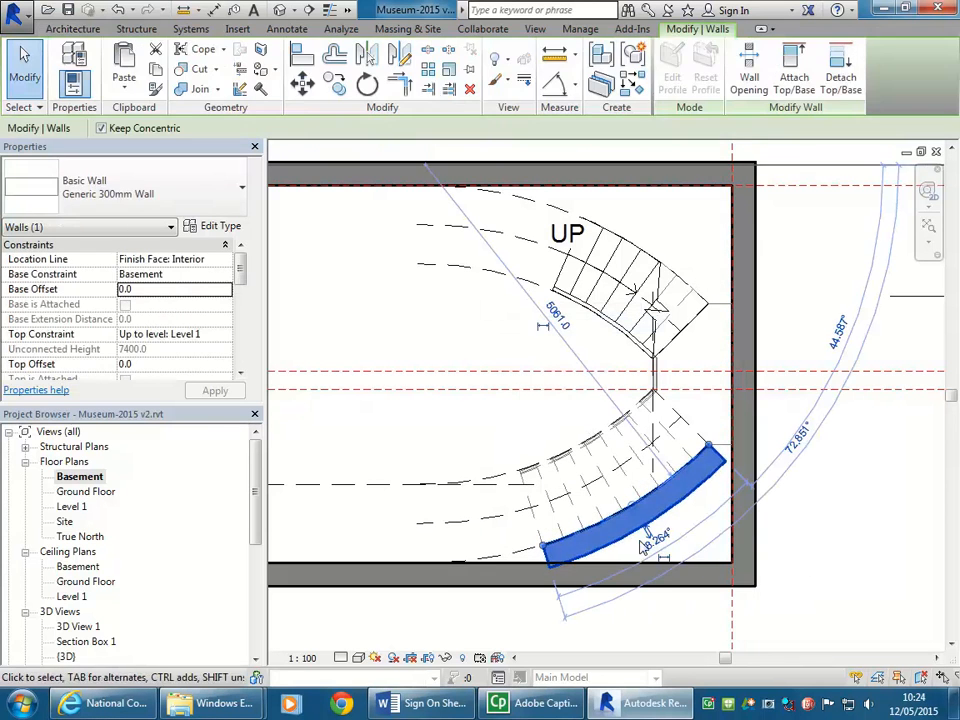
left_click(175, 192)
scroll(85, 330, "up", 2)
left_click(90, 370)
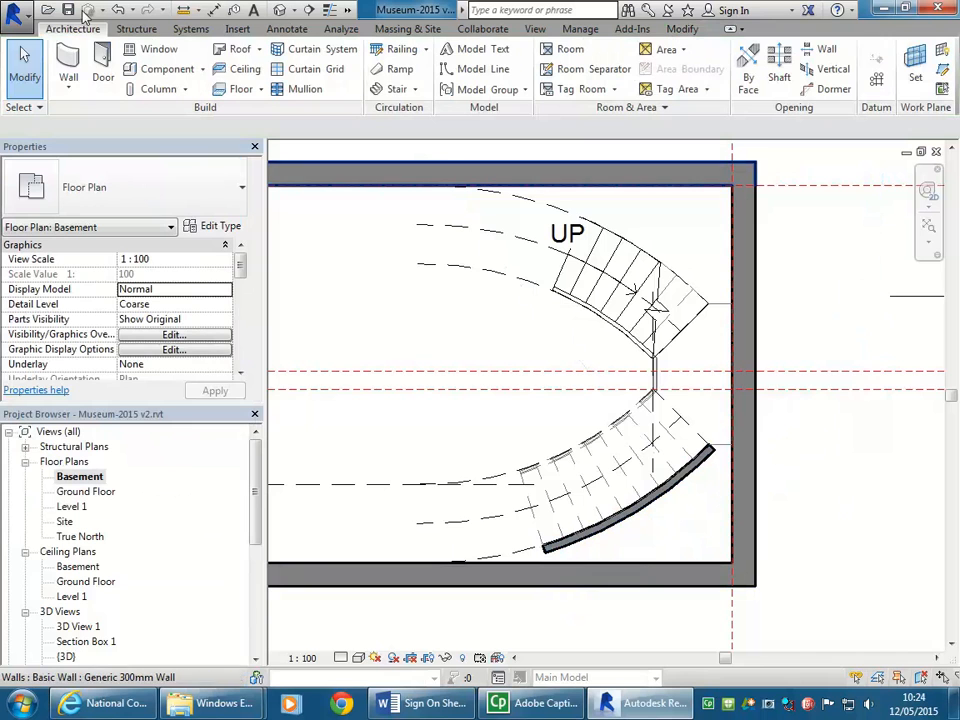
Step: Place a Generic 100mm wall up to Level 1 along the short landing edge, from the curved wall's end to the basement's exterior wall
left_click(68, 65)
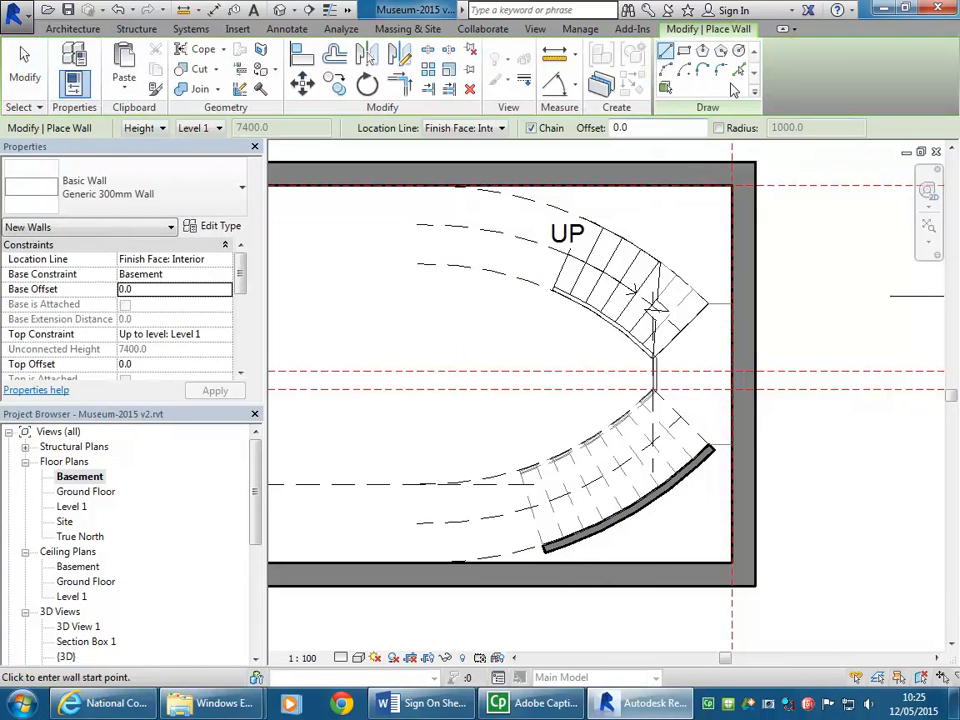
left_click(742, 72)
scroll(744, 518, "up", 5)
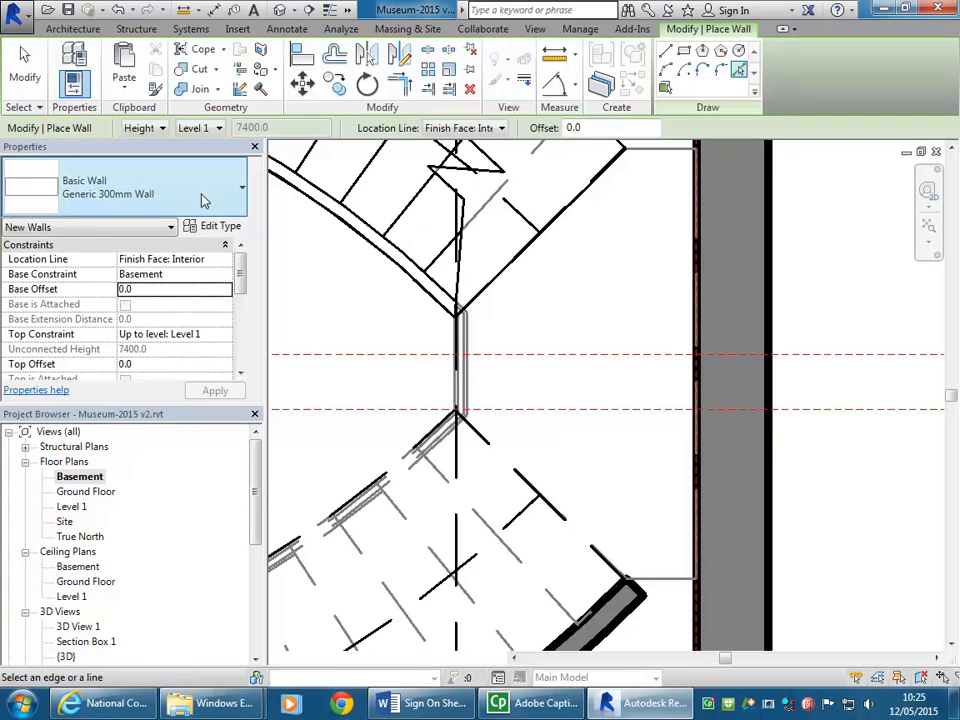
left_click(146, 206)
scroll(120, 268, "up", 1)
scroll(118, 268, "up", 2)
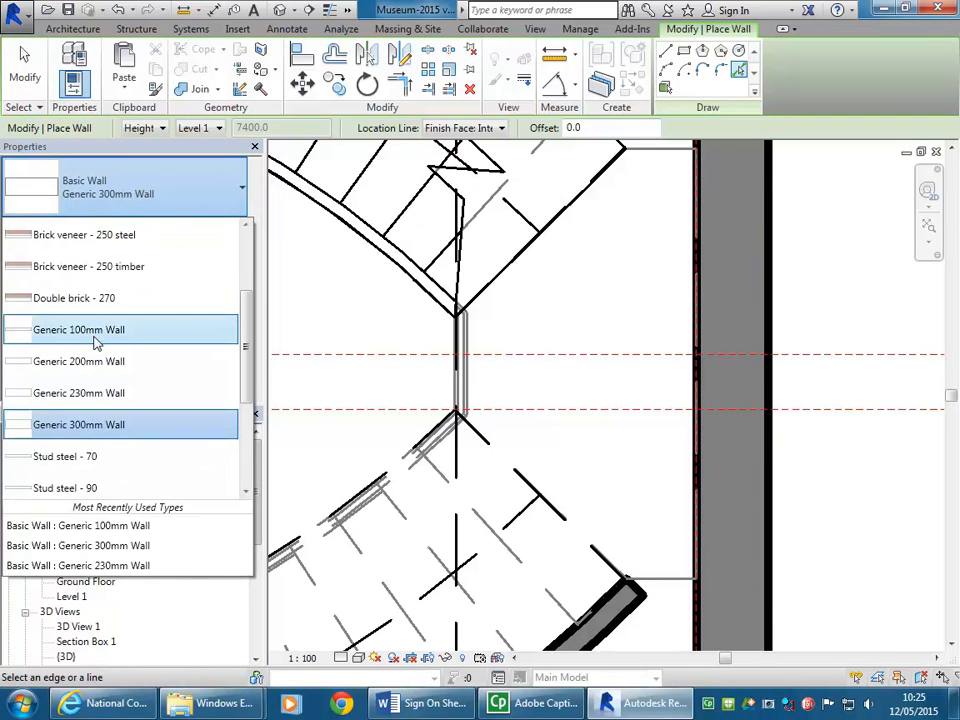
left_click(97, 340)
scroll(560, 450, "down", 2)
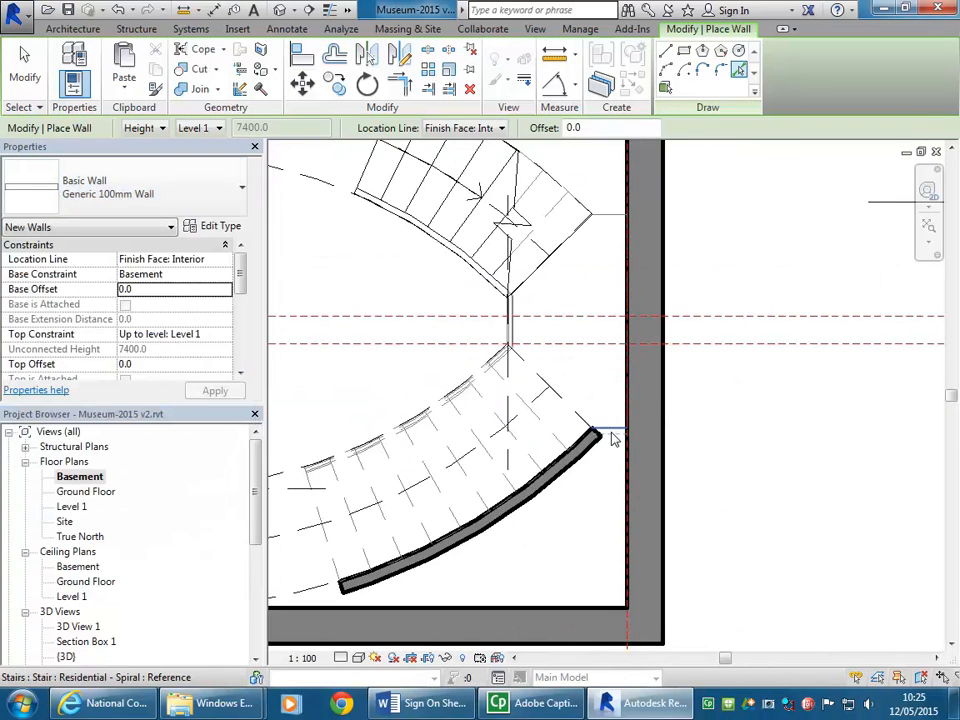
left_click(610, 431)
Step: Try to place another 100 mm wall along the dashed detail arc that continues past the curved wall's free end
middle_click_drag(648, 511, 711, 497)
middle_click_drag(399, 568, 539, 524)
scroll(472, 557, "up", 2)
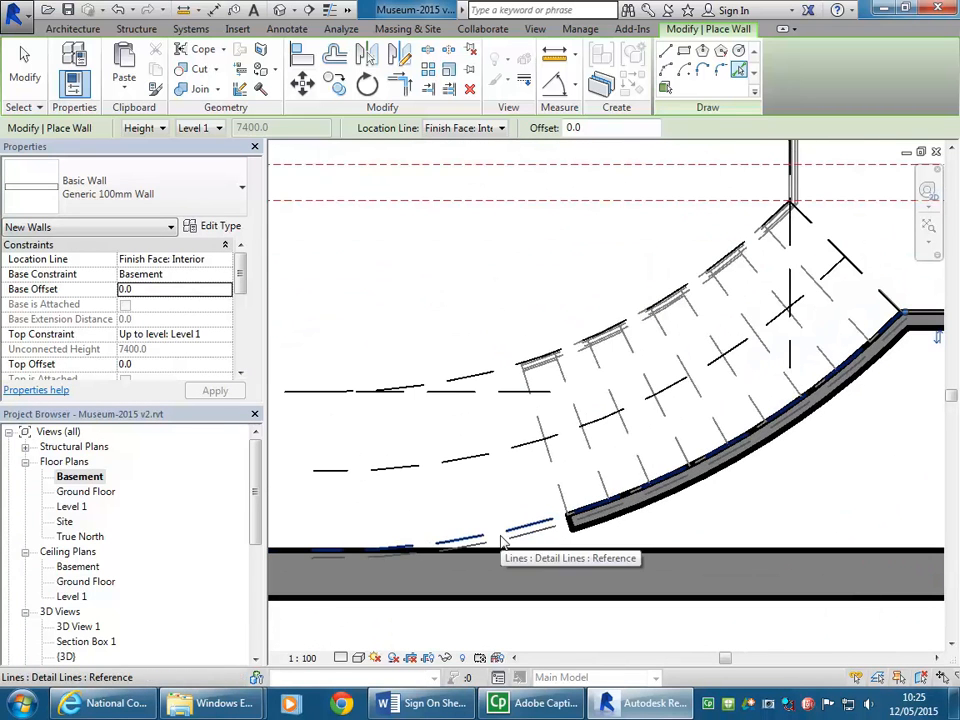
left_click(503, 541)
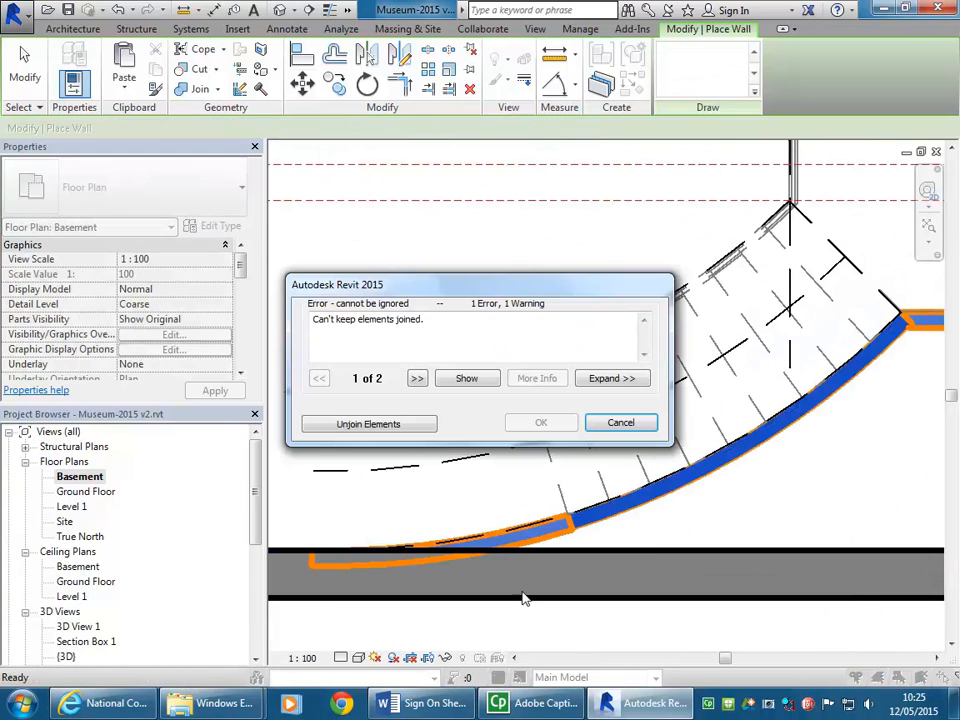
left_click(620, 424)
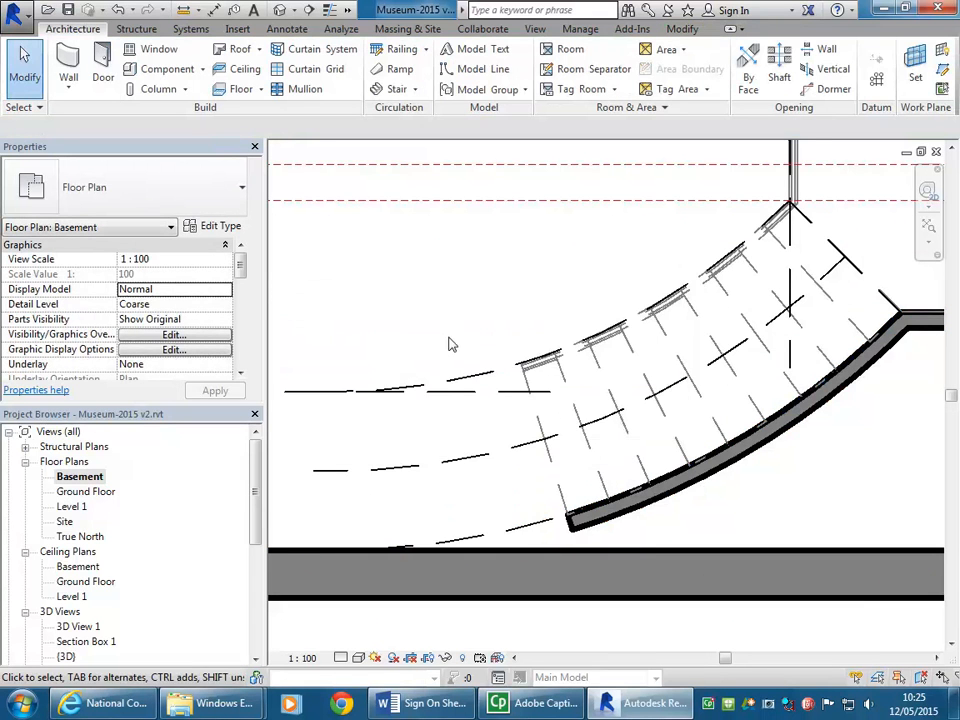
Step: Extend the curved 100 mm wall's free end along the dashed detail arc until it meets the basement's long exterior wall
middle_click_drag(450, 336, 498, 345)
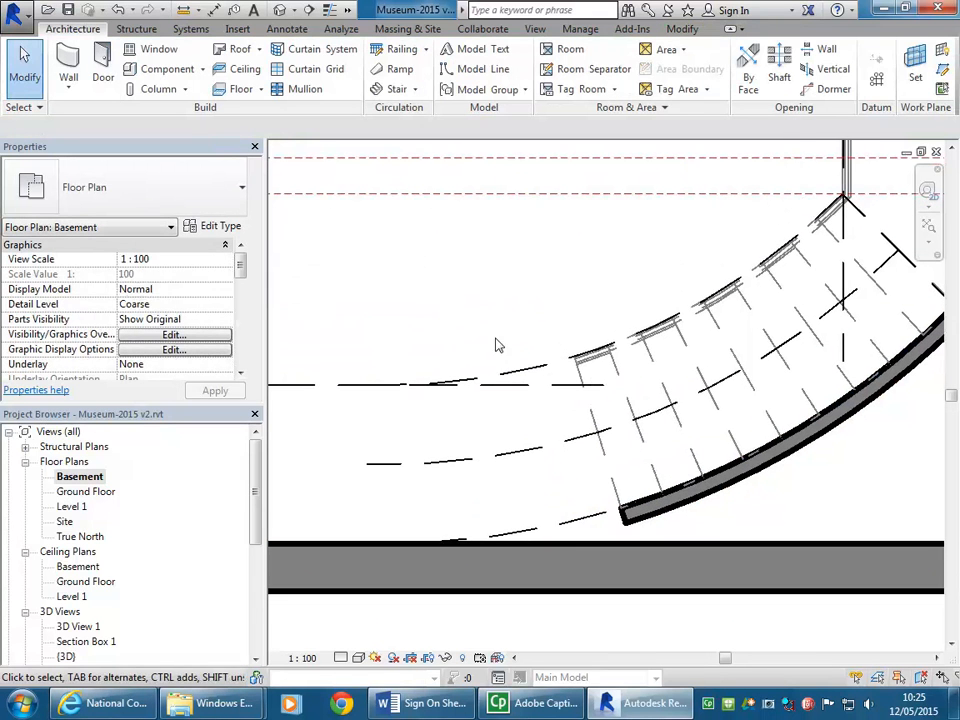
left_click(567, 530)
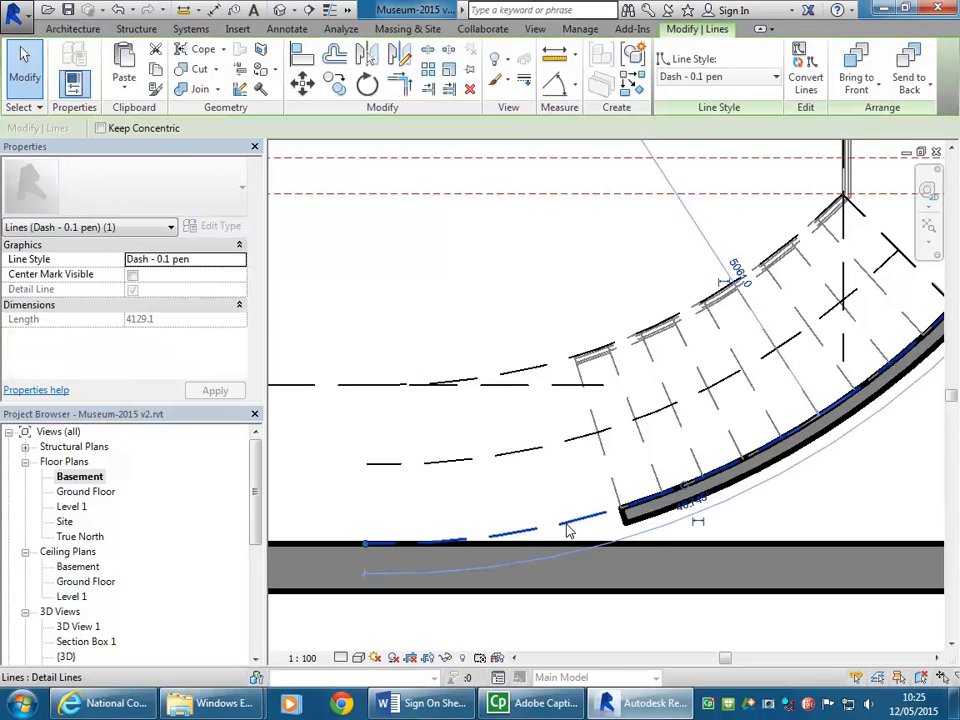
left_click(429, 276)
left_click(628, 531)
left_click_drag(622, 516, 408, 543)
left_click(399, 339)
Step: Open the Section Box 1 3D view to show the sectioned building
scroll(399, 339, "down", 2)
middle_click_drag(399, 339, 549, 417)
scroll(473, 391, "down", 1)
double_click(78, 642)
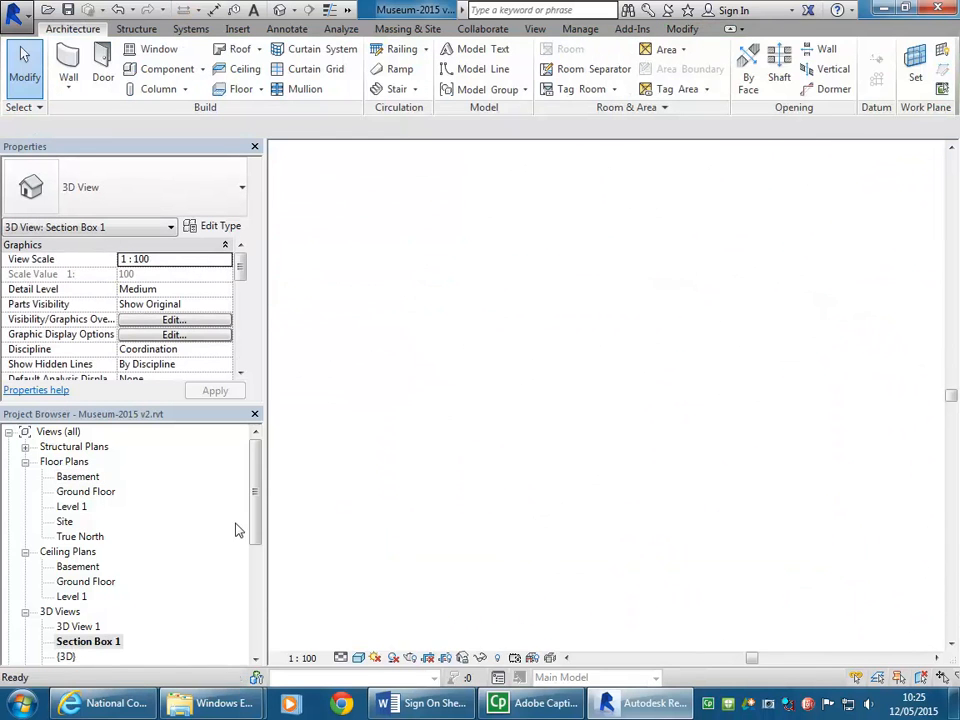
scroll(420, 345, "down", 3)
middle_click_drag(429, 339, 500, 425, "shift")
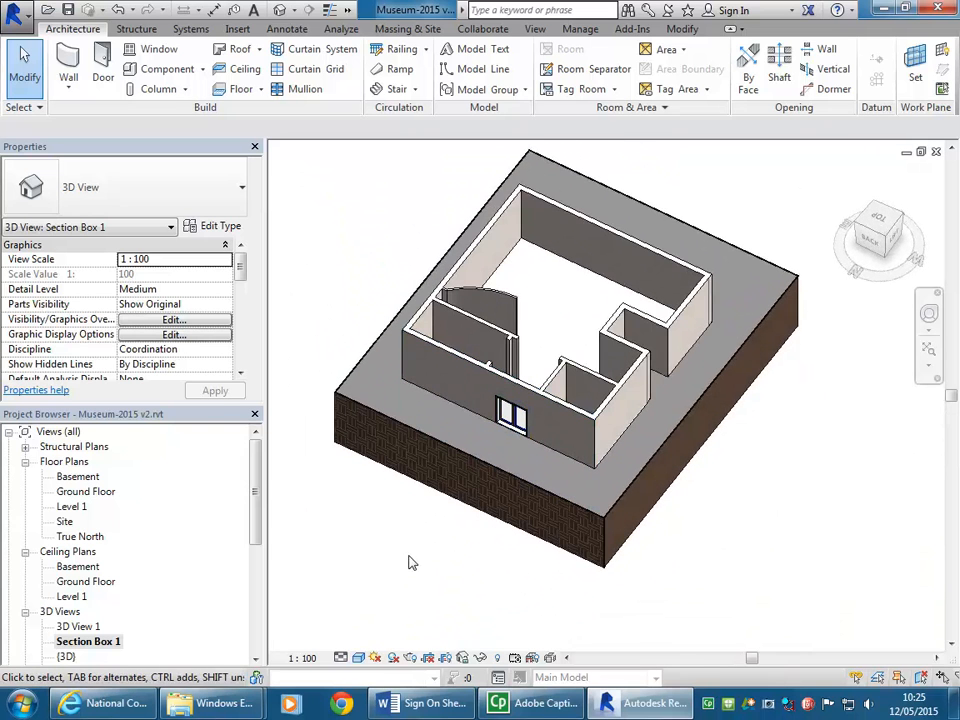
Step: Reveal hidden elements, pull the section box's near face inward to expose the curved stair, and turn the reveal mode off
left_click(498, 658)
left_click(462, 403)
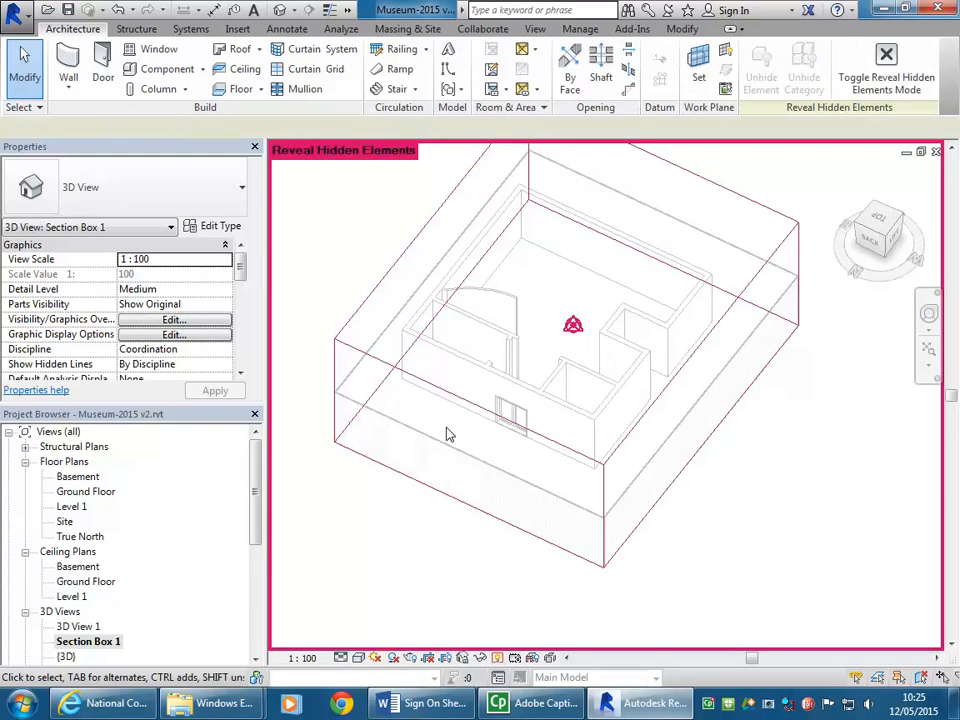
left_click(487, 460)
left_click_drag(476, 450, 496, 409)
middle_click_drag(503, 394, 506, 338, "shift")
scroll(474, 351, "up", 5)
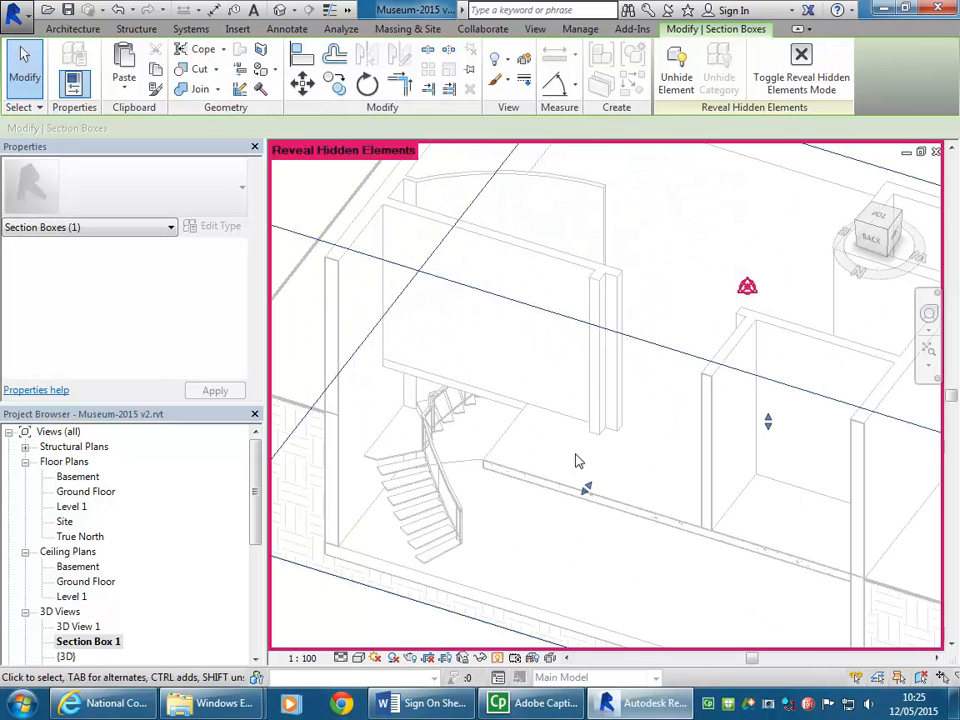
left_click(779, 62)
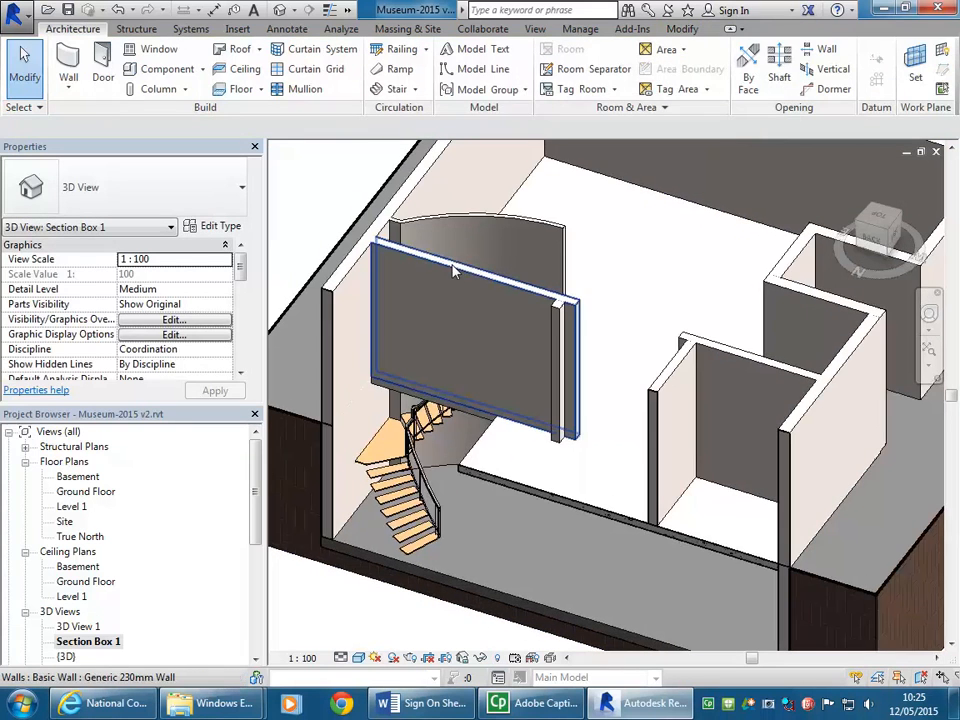
Step: Delete the Generic 230mm ground-floor wall above the curved stair and the short upright wall piece beside its end
left_click(464, 283)
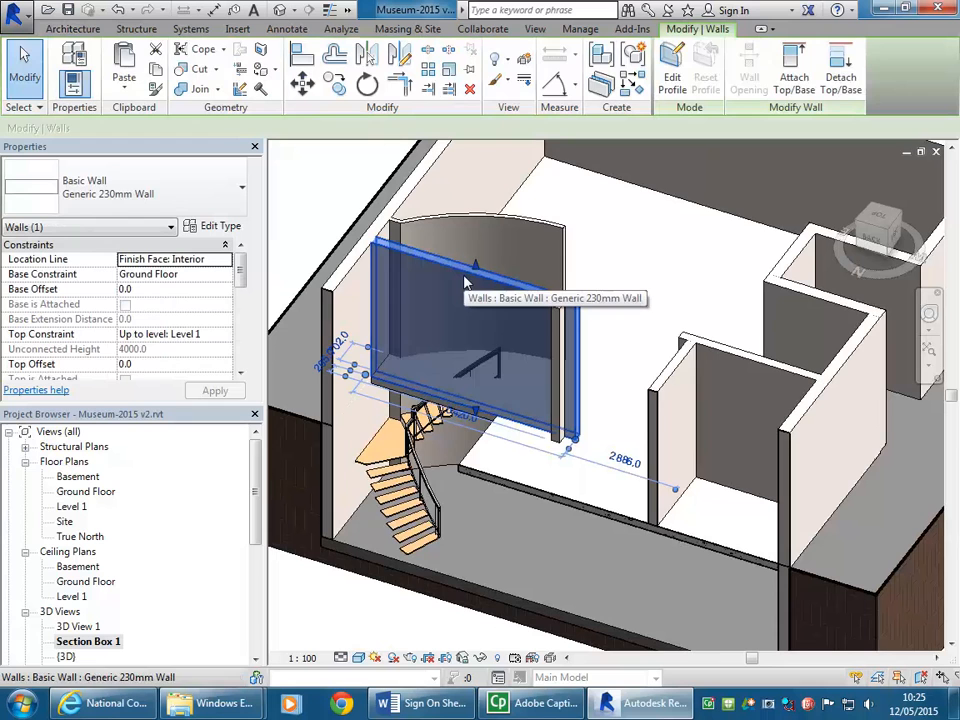
key("Delete")
left_click(552, 405)
key("Delete")
Step: Set the tread thickness of the curved stair's Residential - Spiral type to 50 mm
scroll(460, 403, "up", 3)
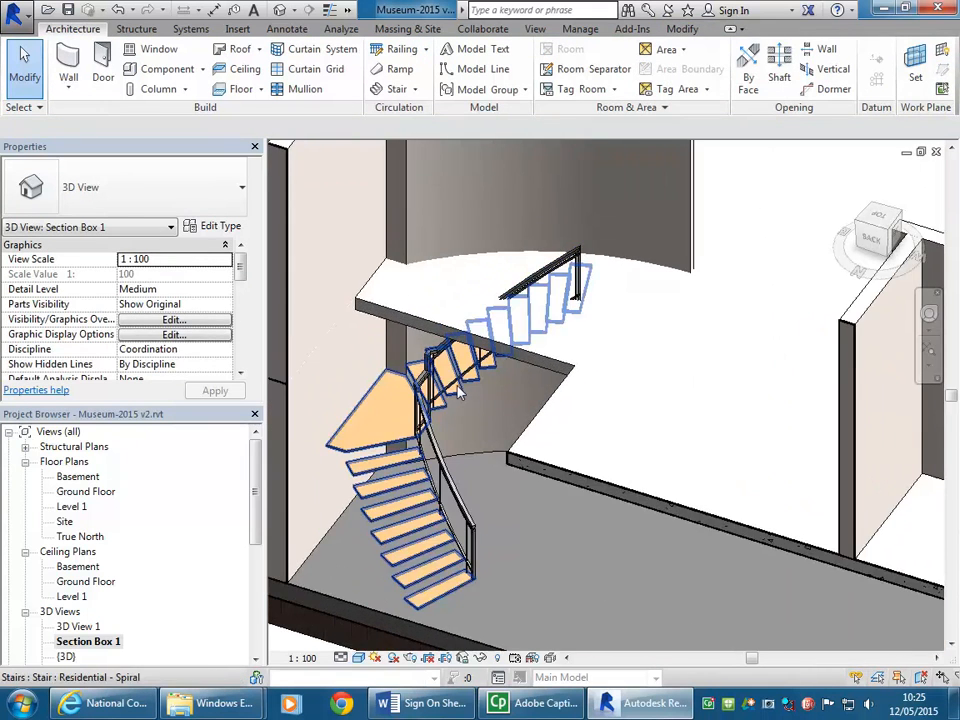
scroll(385, 462, "up", 3)
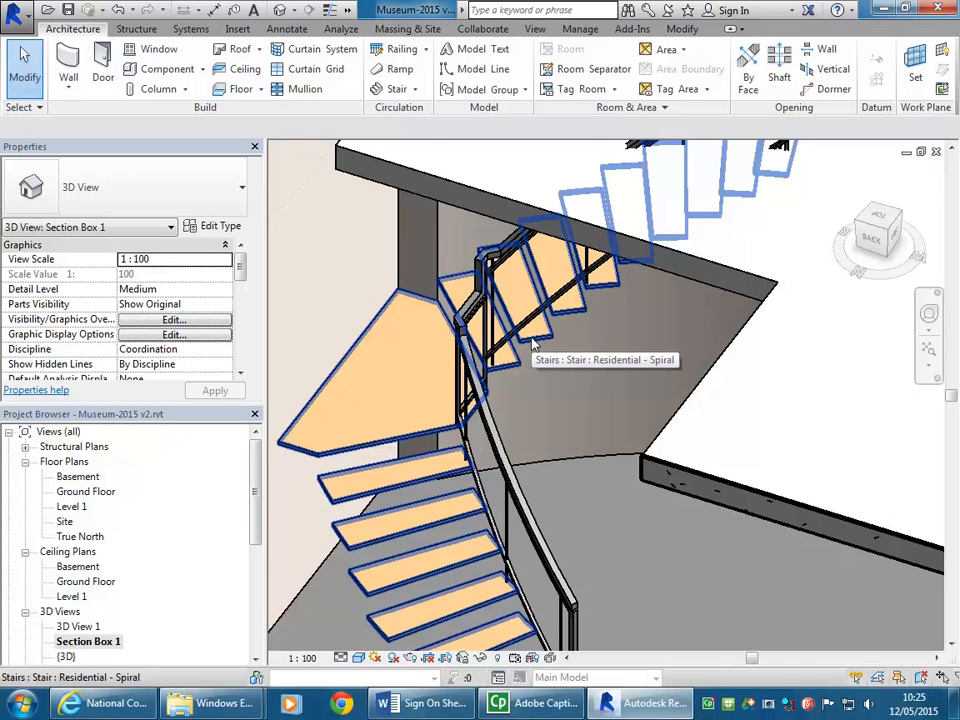
scroll(533, 344, "down", 4)
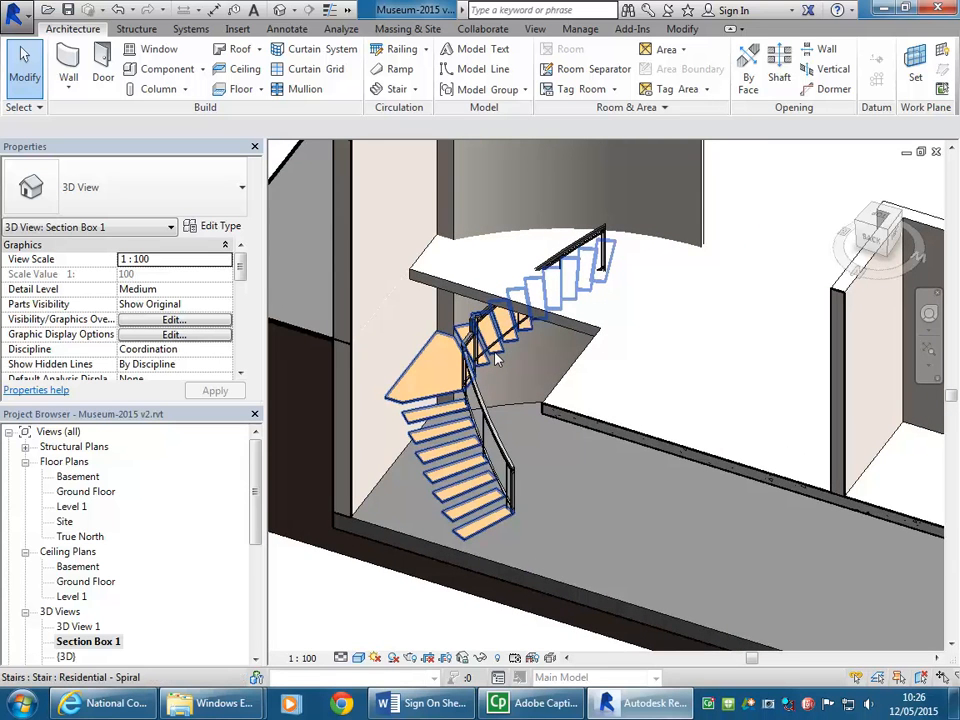
scroll(497, 362, "up", 6)
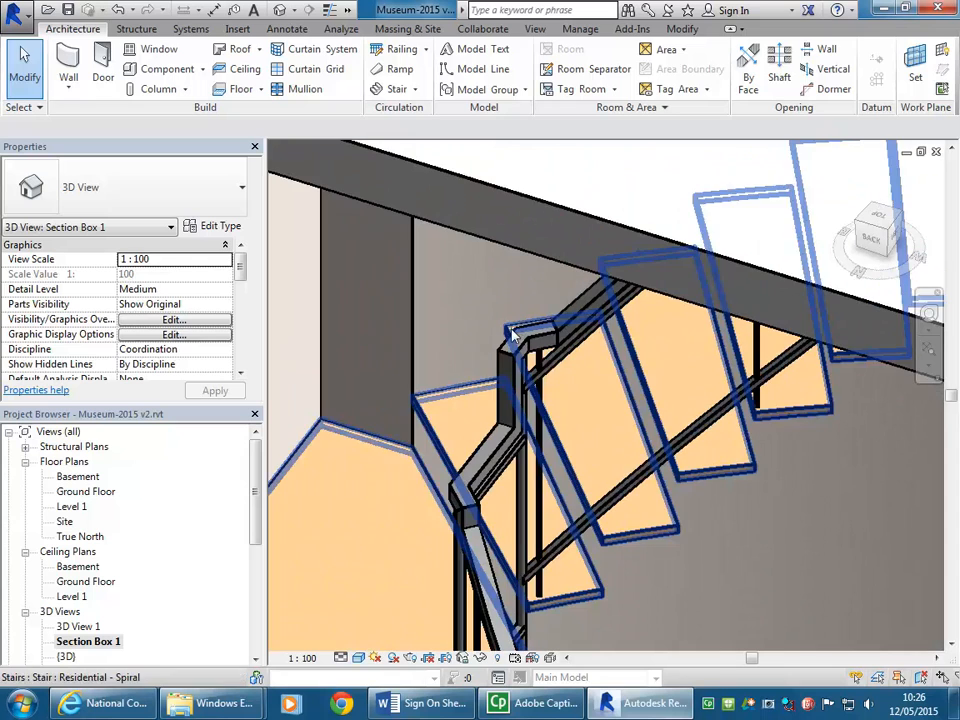
left_click(514, 336)
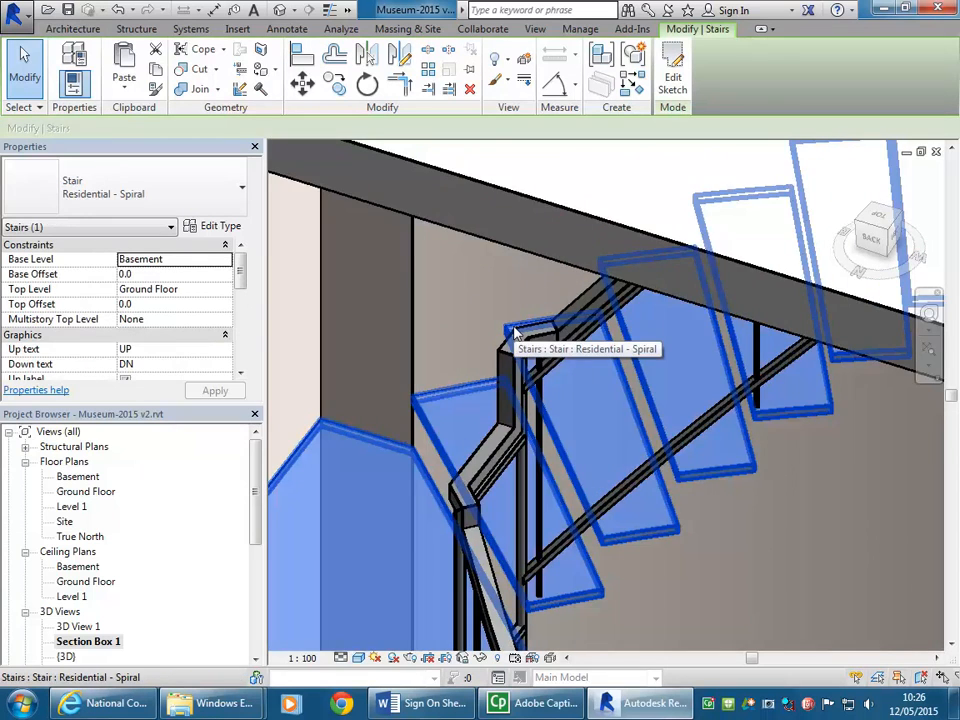
scroll(514, 336, "down", 5)
scroll(503, 374, "up", 2)
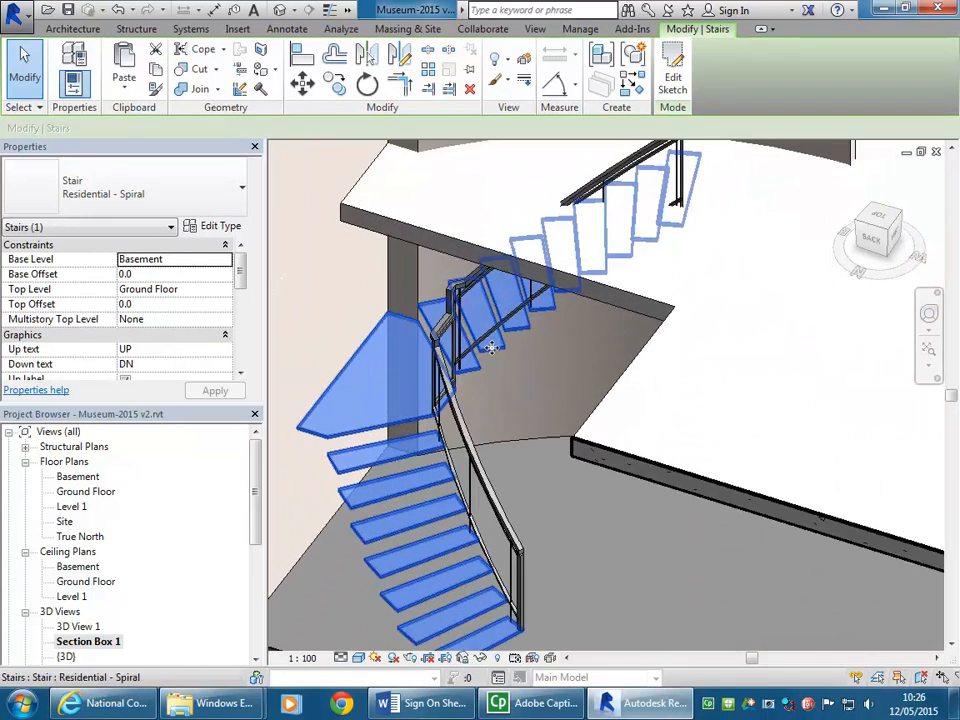
left_click(216, 227)
left_click_drag(547, 240, 547, 288)
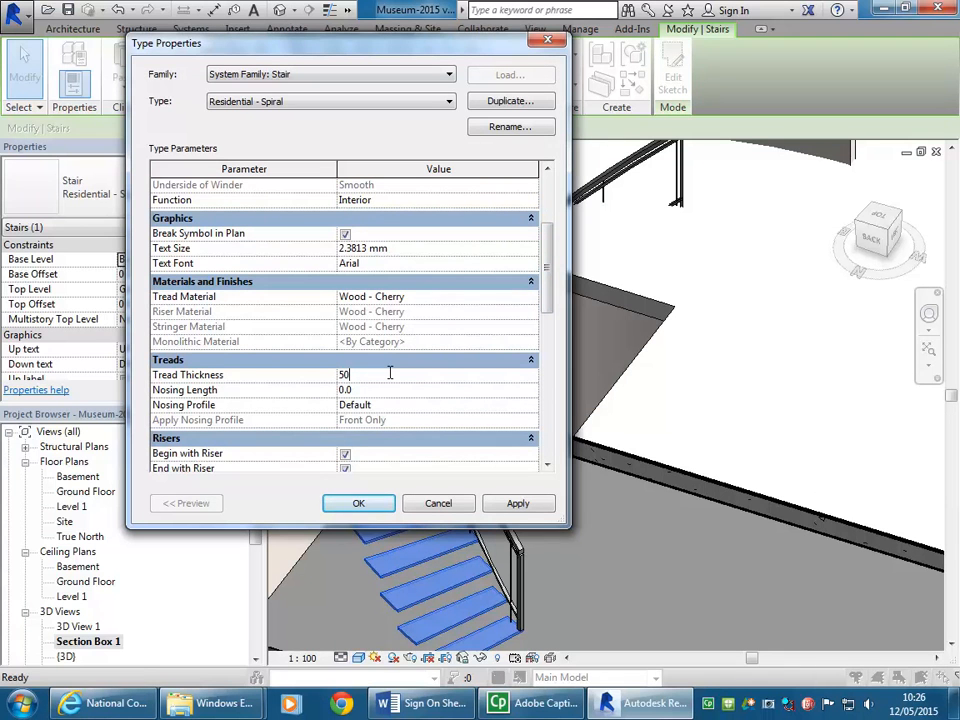
left_click(357, 504)
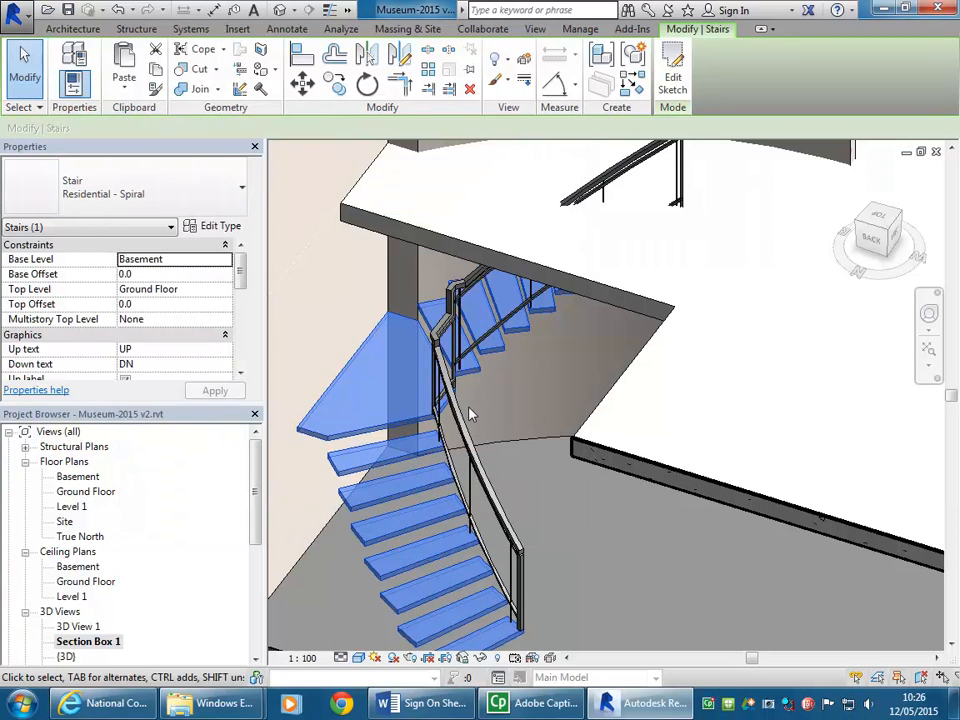
Step: Select the Generic 200mm ground-floor slab and open its boundary for editing in the Ground Floor plan
key("Escape")
scroll(375, 480, "down", 3)
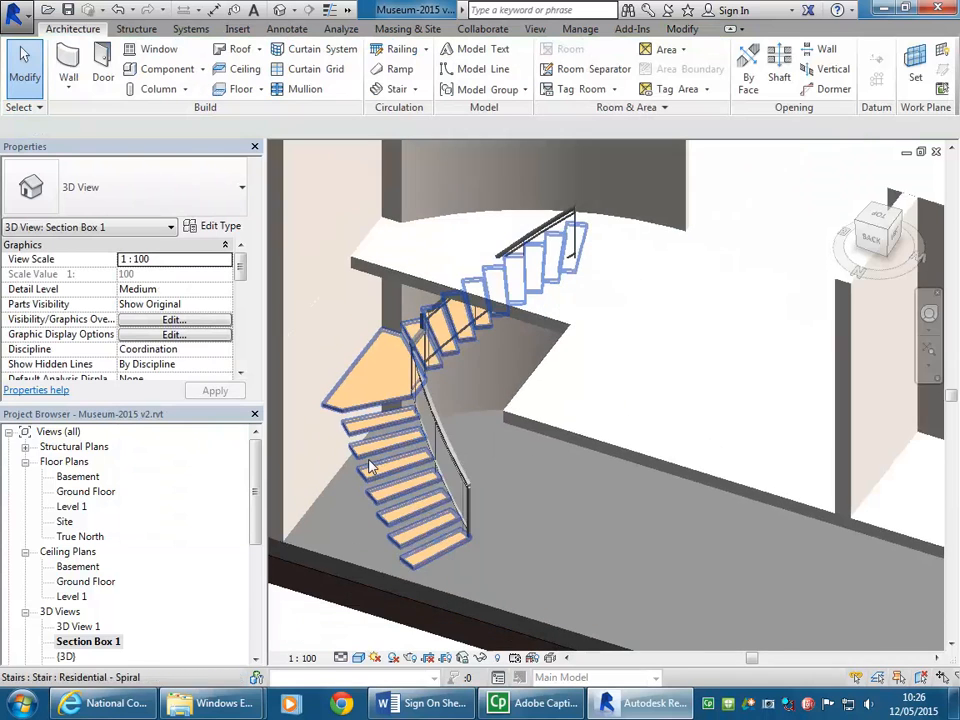
left_click(635, 466)
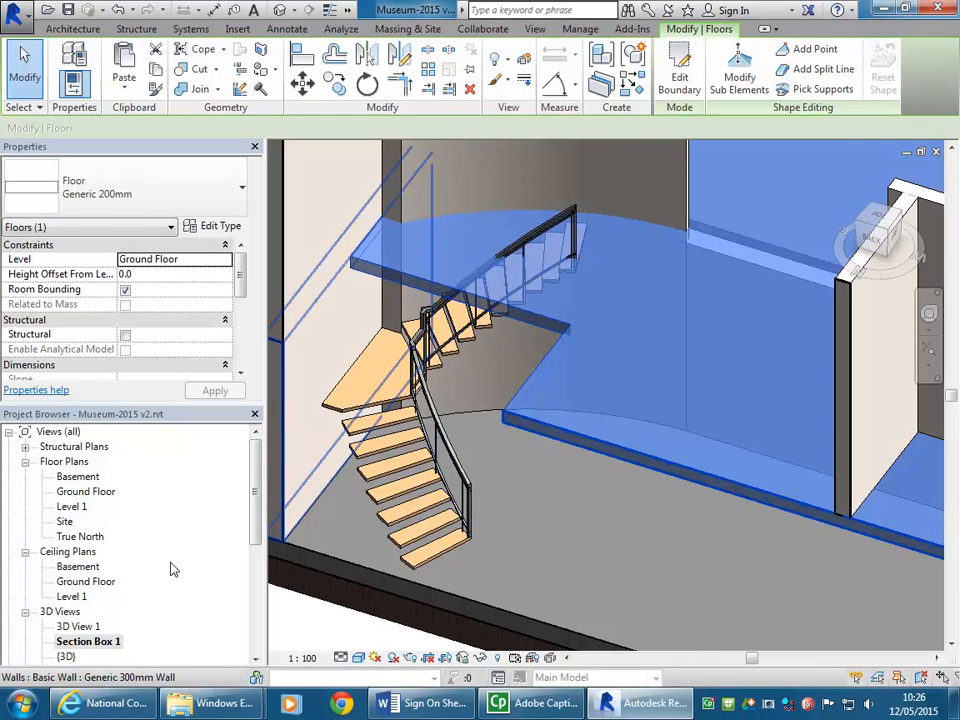
double_click(86, 491)
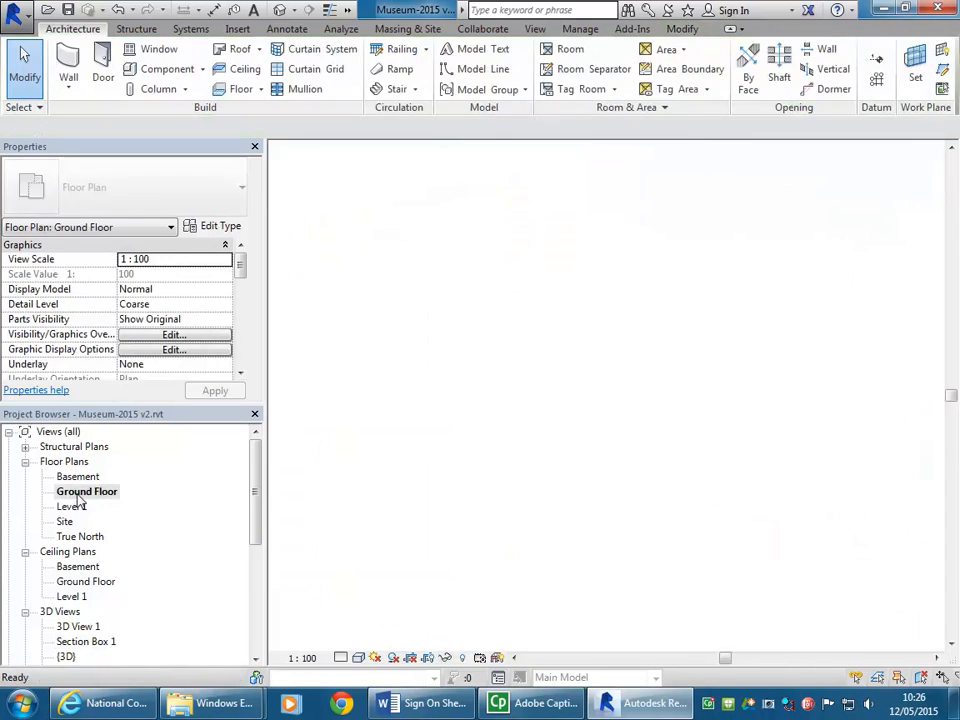
middle_click_drag(643, 413, 460, 410)
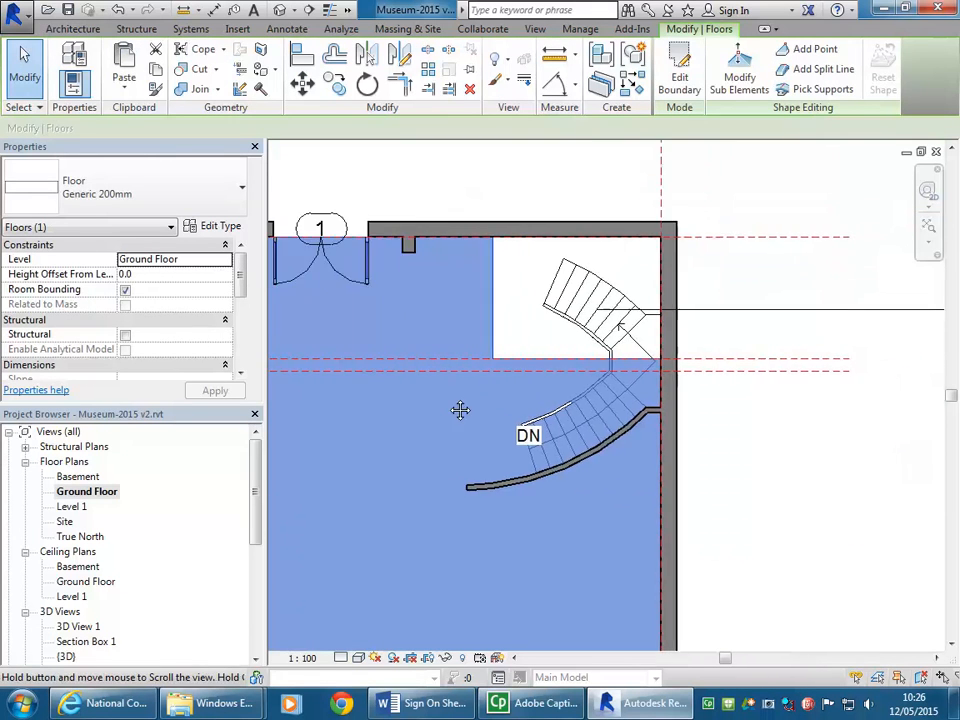
left_click(679, 77)
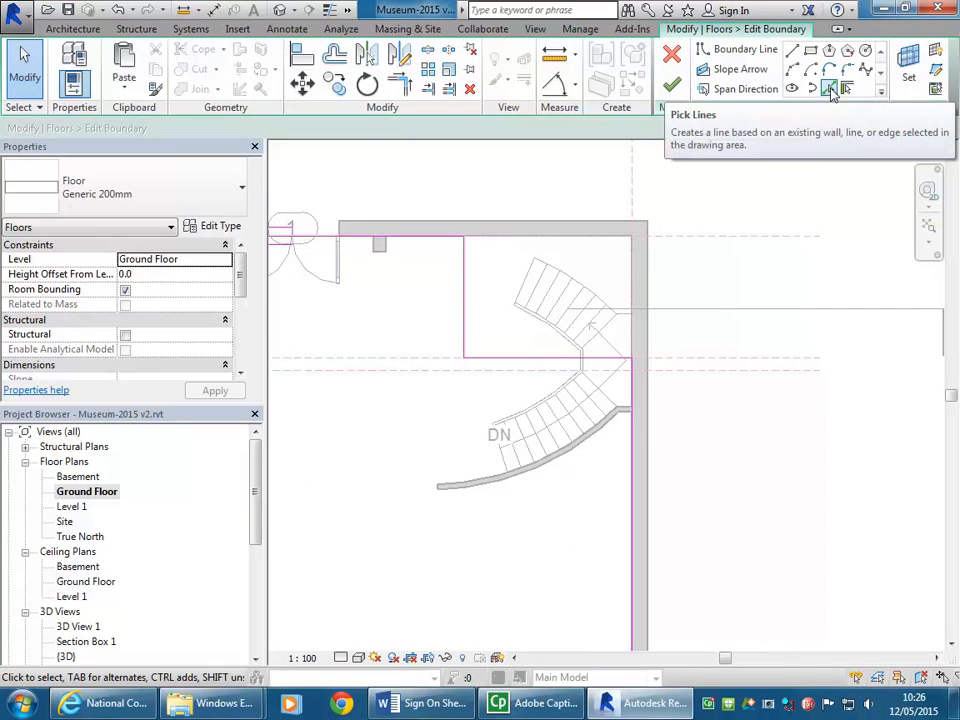
Step: Add a floor boundary line along the stair's top riser and a vertical line about 3620 mm long from its inner end to the upper wall
left_click(832, 92)
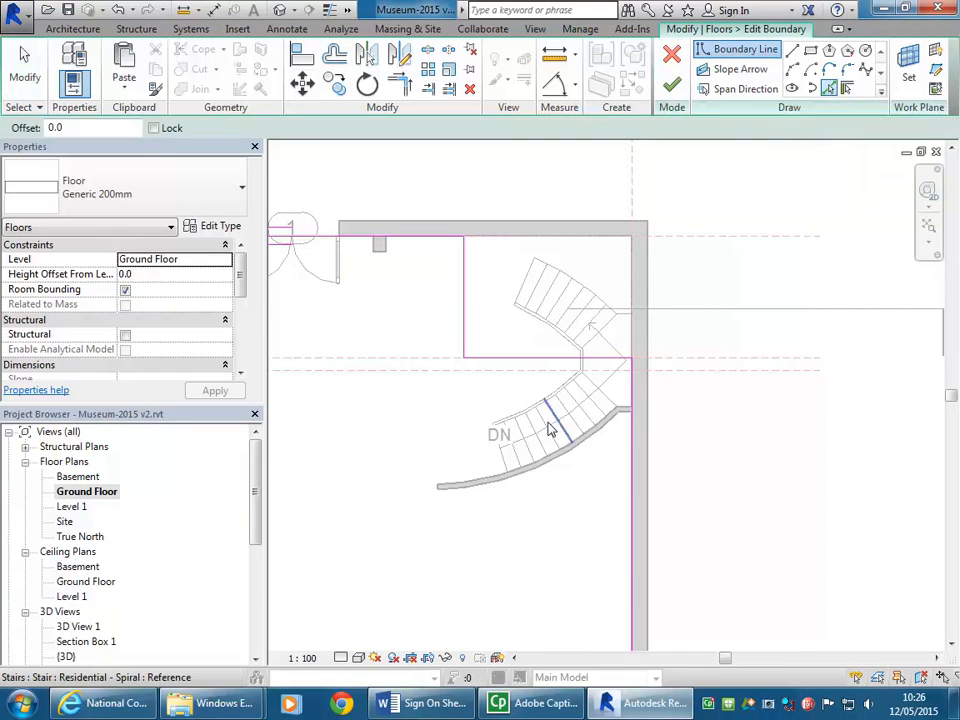
scroll(510, 455, "up", 3)
scroll(508, 450, "up", 2)
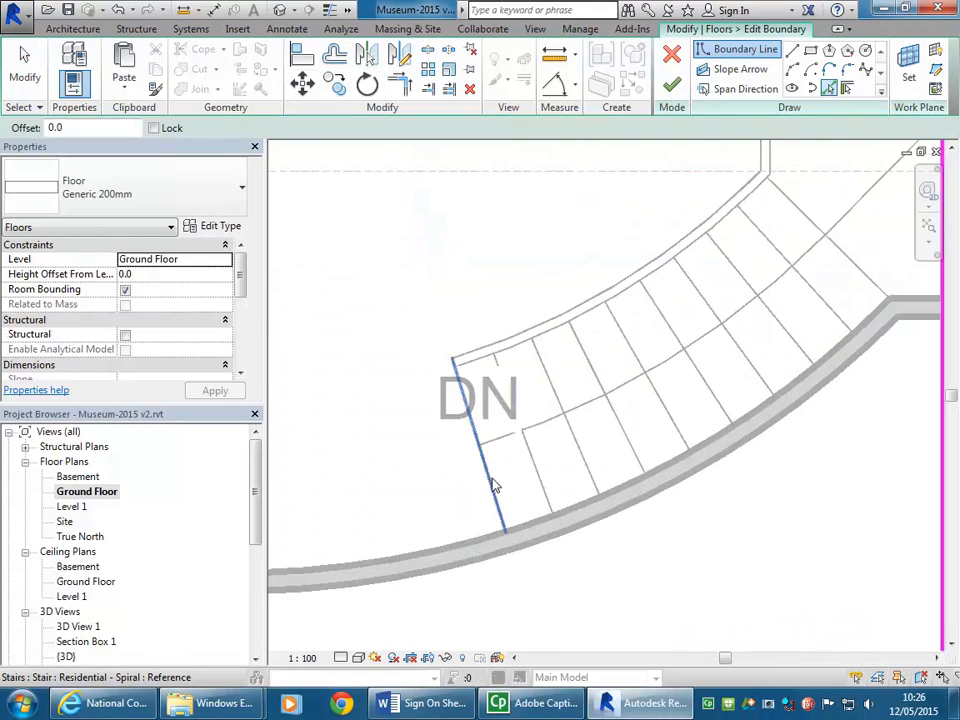
left_click(493, 485)
scroll(470, 420, "down", 2)
middle_click_drag(445, 345, 468, 440)
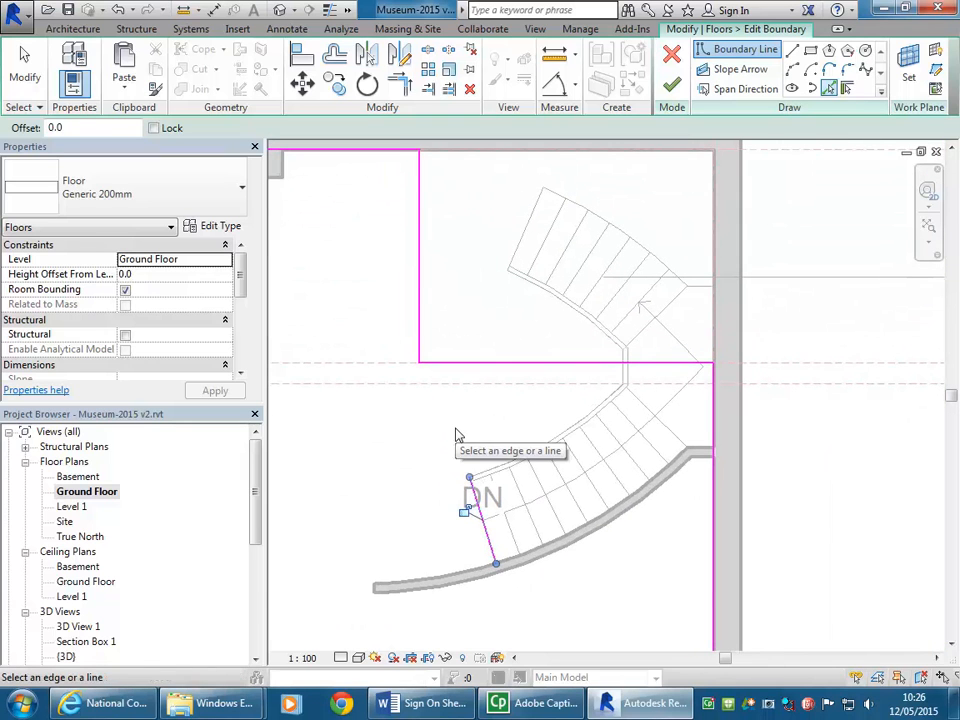
left_click(791, 51)
left_click(469, 476)
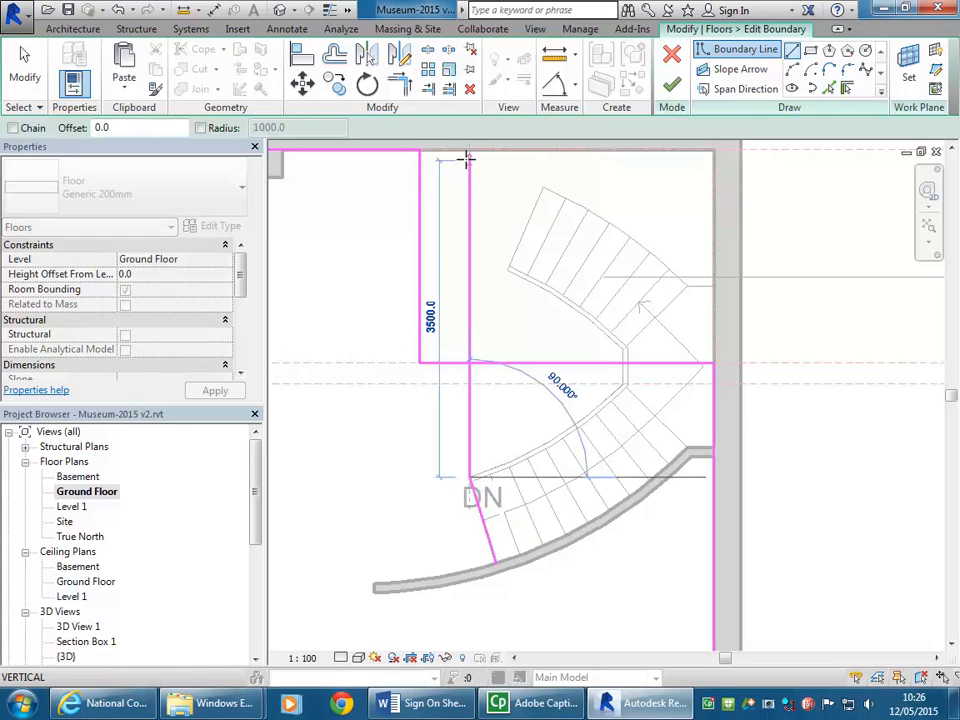
left_click(469, 151)
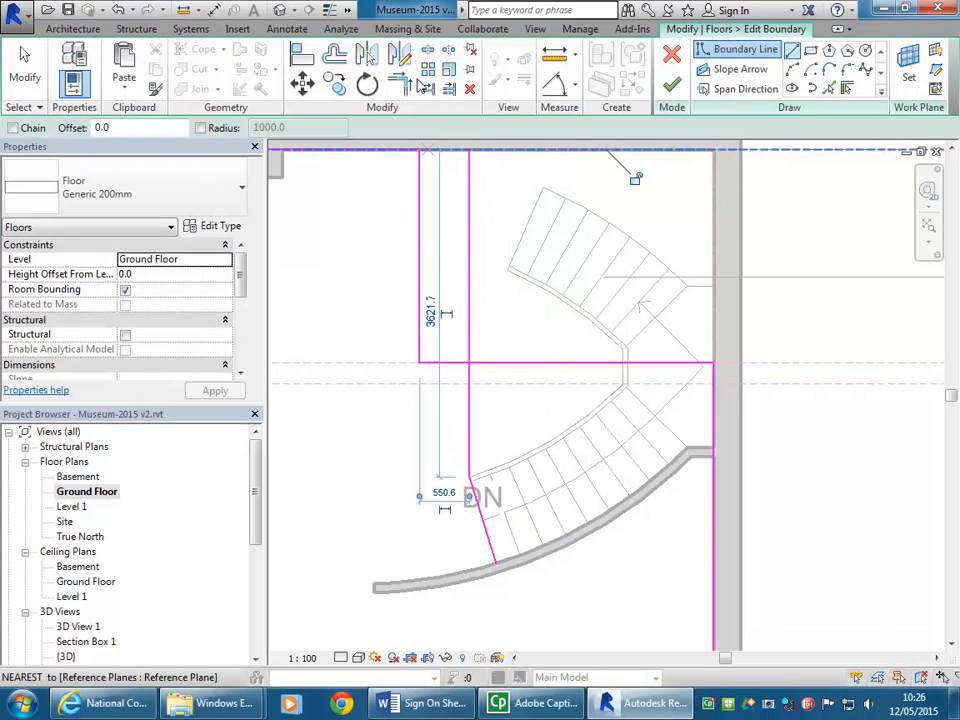
Step: Trim the slab's upper boundary to the new vertical line and delete the two old lines of the rectangular opening
left_click(398, 87)
left_click(381, 151)
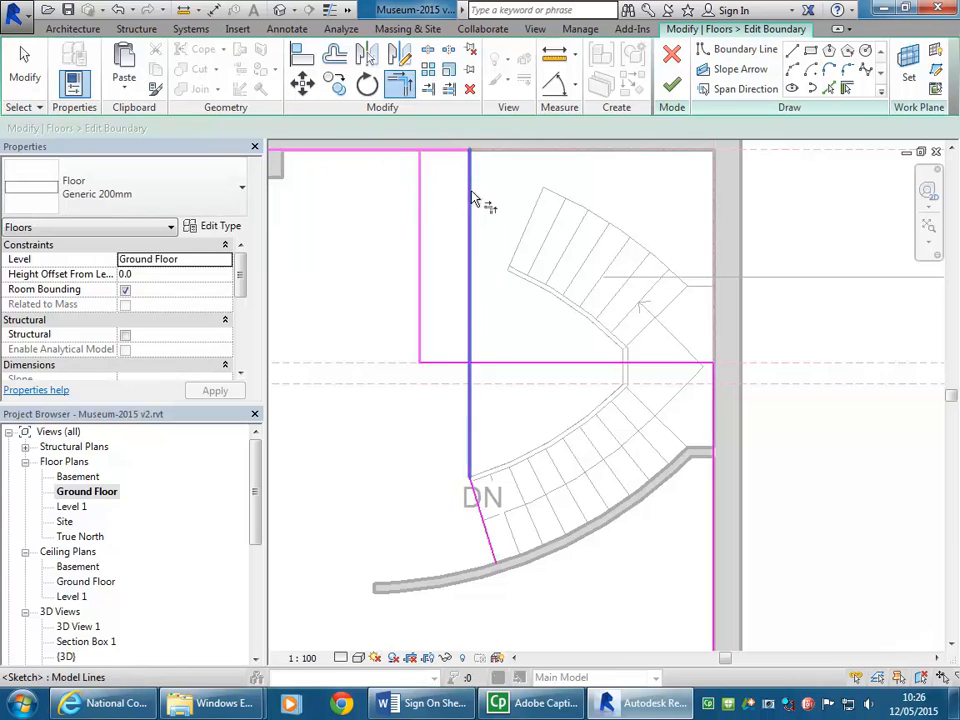
left_click(471, 190)
right_click(389, 207)
left_click(432, 217)
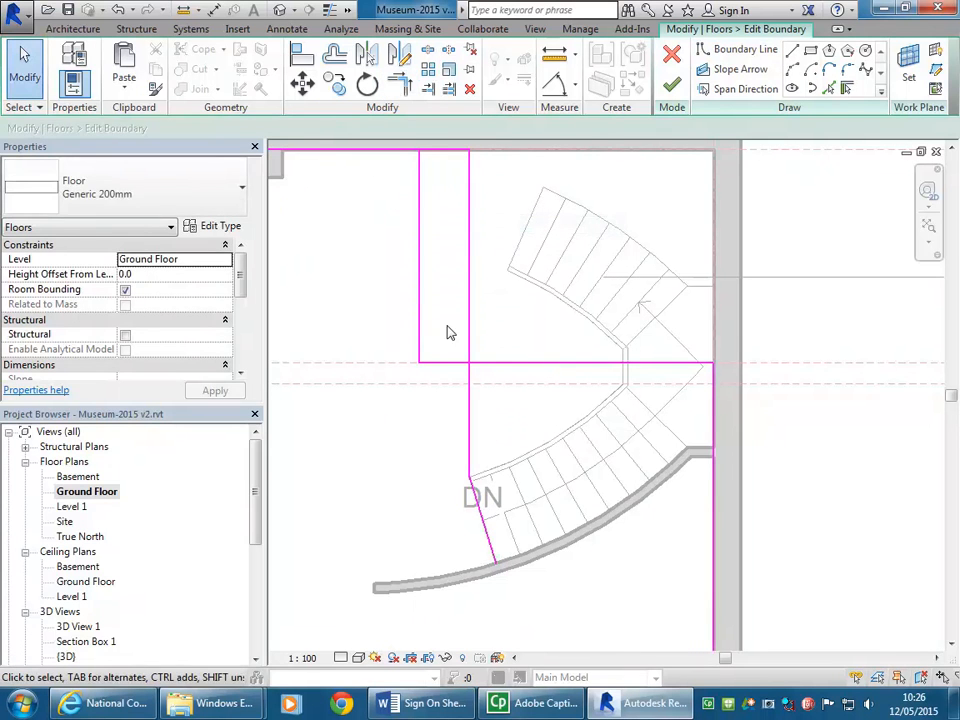
left_click(409, 514)
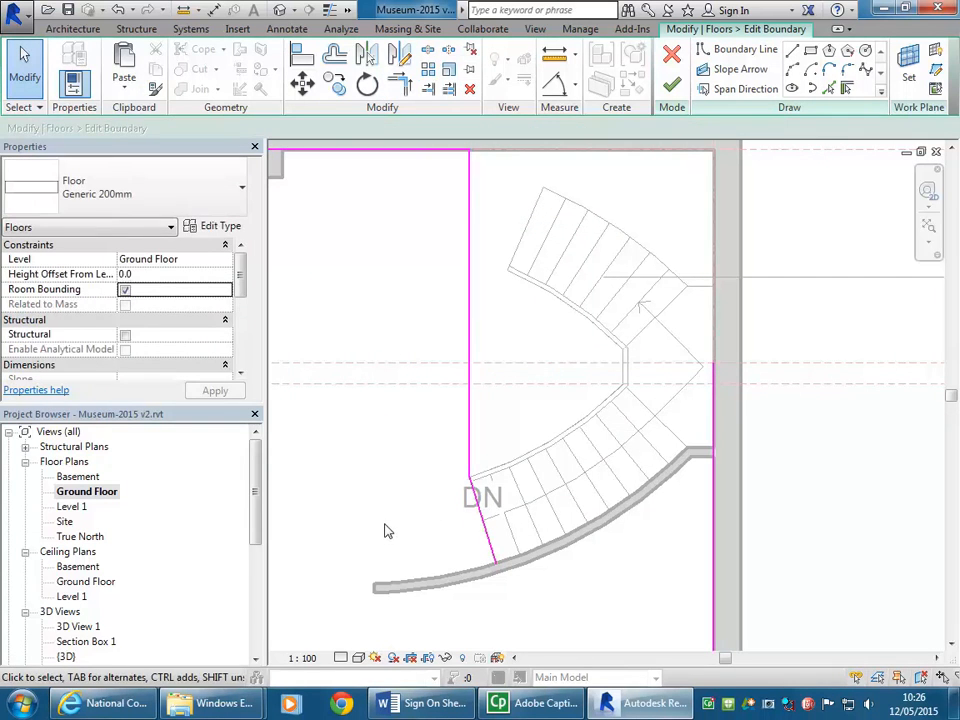
Step: Add floor boundary lines along the outer faces of the curved stair wall and its short return wall
mouse_move(388, 542)
middle_mouse_down()
mouse_move(444, 384)
mouse_move(378, 435)
middle_mouse_up()
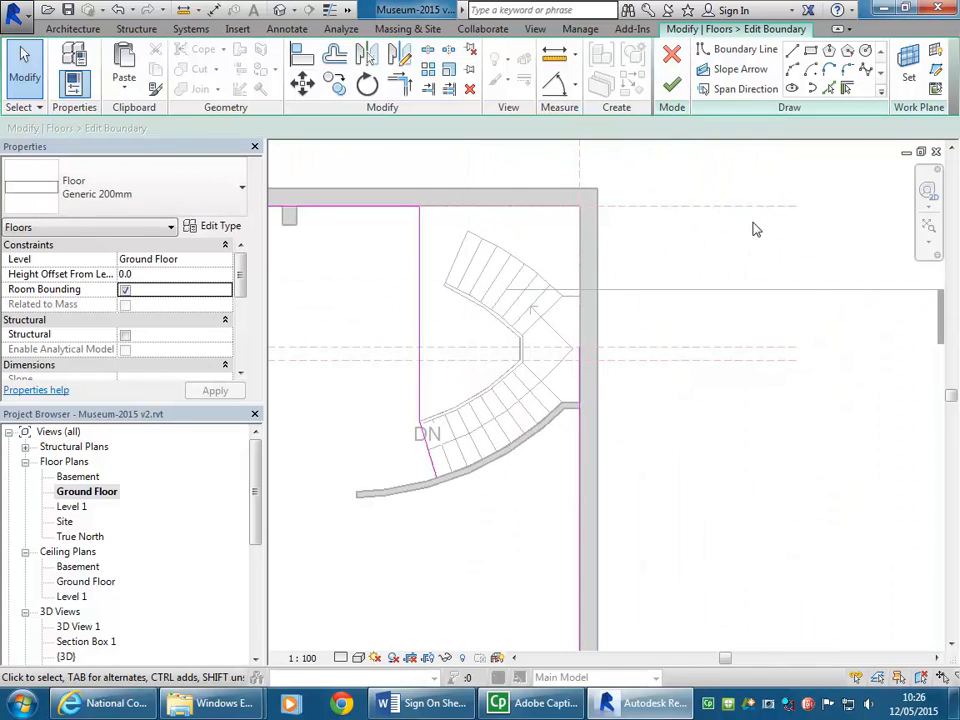
left_click(830, 89)
scroll(479, 510, "up", 3)
left_click(491, 420)
left_click(701, 285)
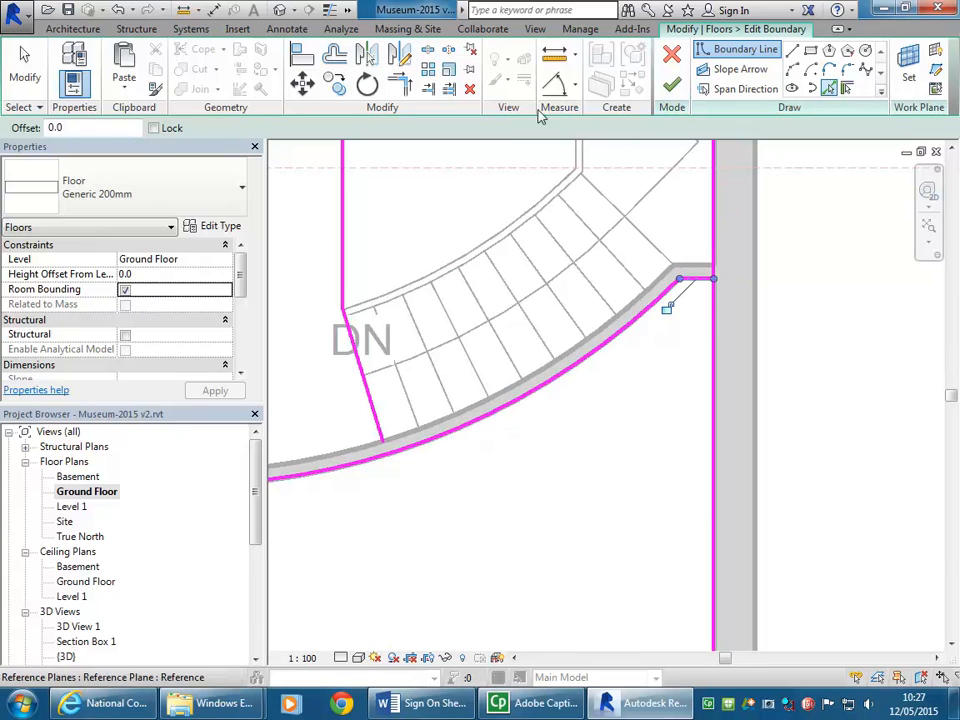
Step: Trim the curved boundary line to the top riser line and the short return line to the side wall's boundary line
left_click(401, 87)
left_click(375, 412)
left_click(415, 457)
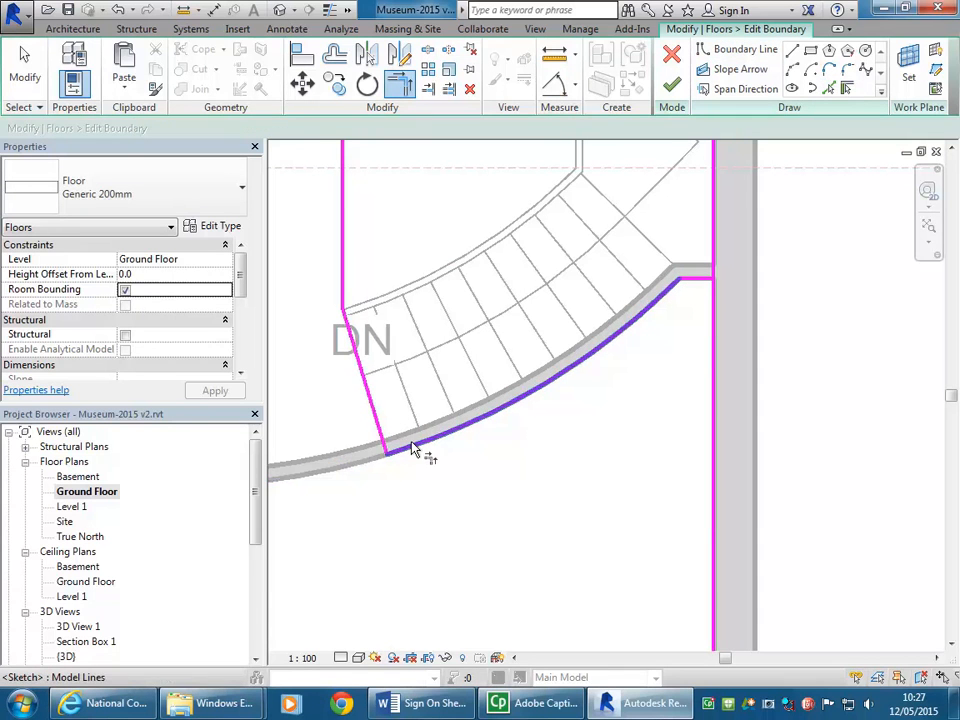
left_click(707, 281)
left_click(715, 315)
scroll(546, 321, "down", 3)
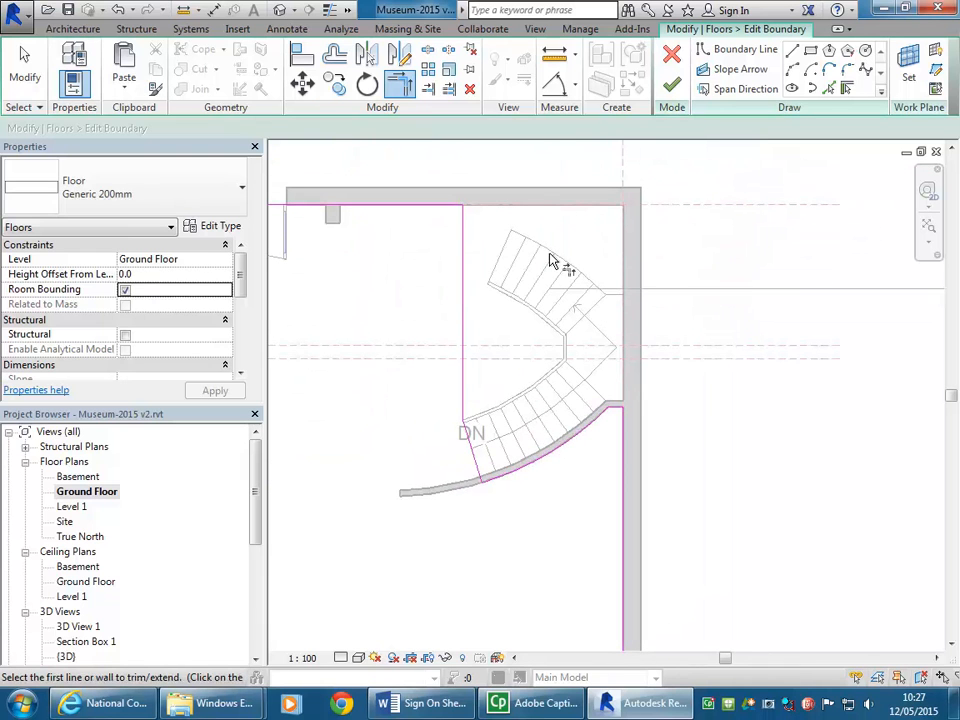
Step: Finish the floor boundary edit without attaching the walls to the floor's bottom, and deselect the slab
left_click(672, 89)
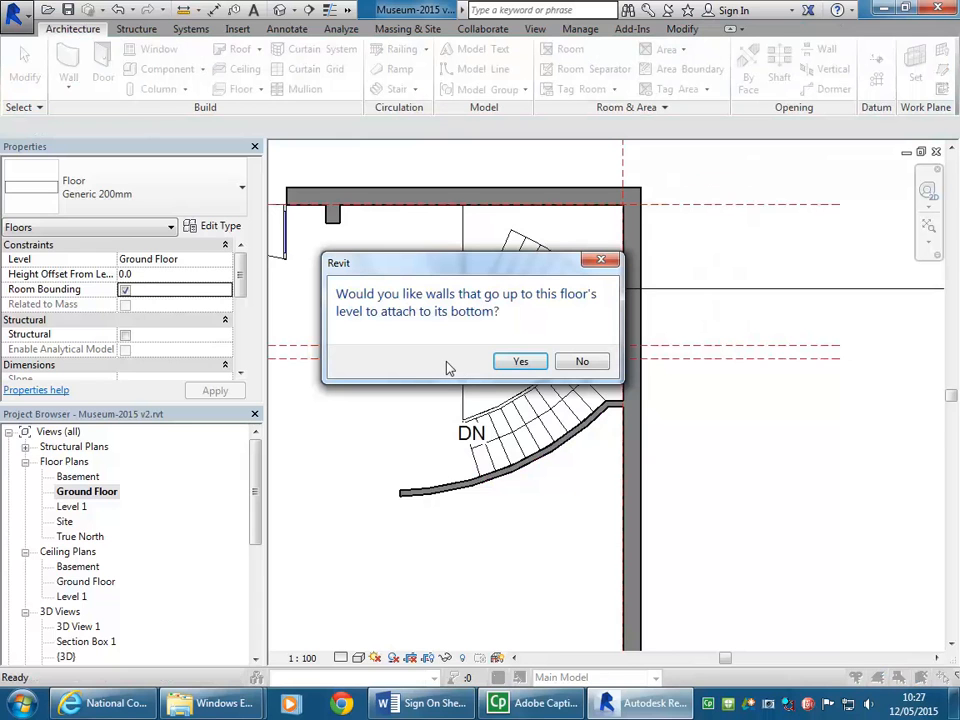
left_click(582, 362)
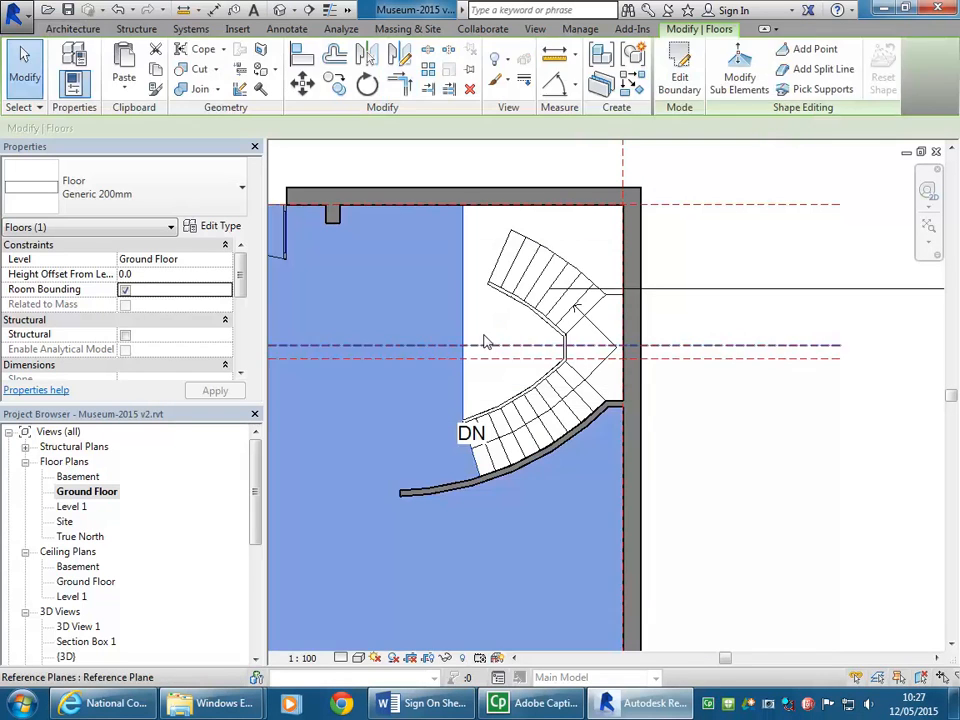
key("Escape")
middle_click_drag(575, 248, 613, 280)
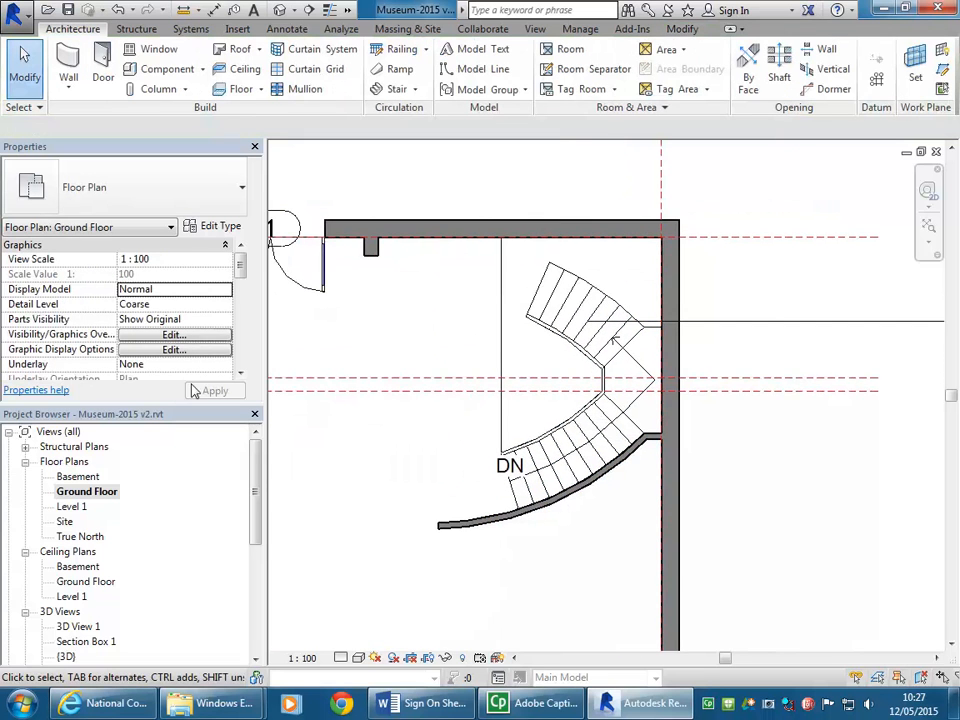
Step: Open the Basement floor plan at the start of the curved stair
double_click(75, 476)
scroll(452, 306, "up", 3)
middle_click_drag(452, 306, 342, 387)
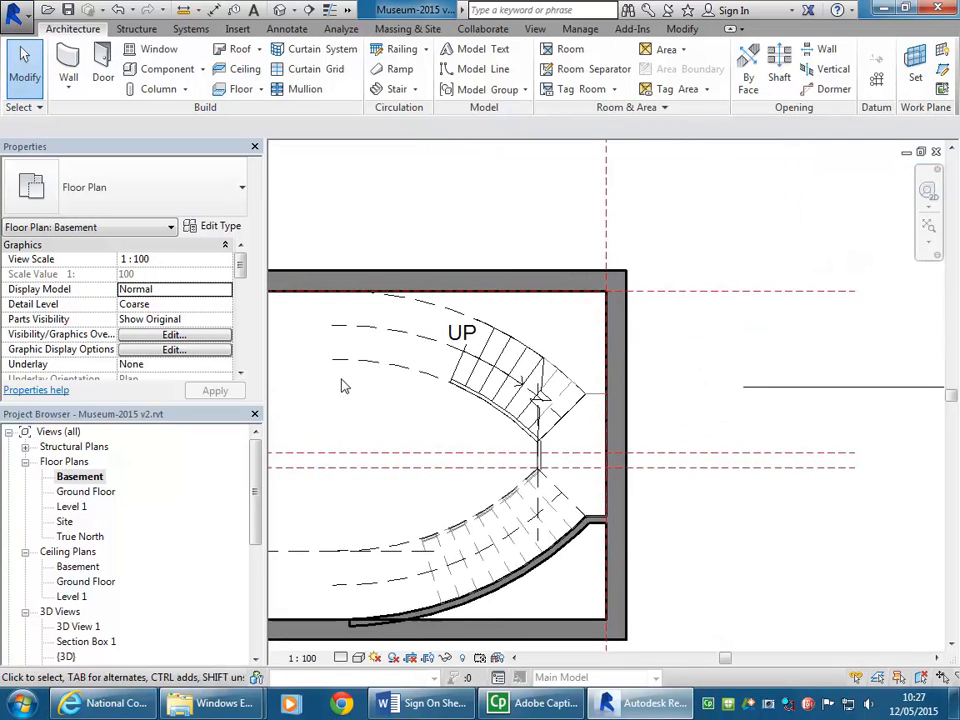
scroll(342, 387, "up", 1)
Step: Place Generic 100mm walls up to Ground Floor along the lower flight's outer curved edge and the landing's short edge
left_click(68, 64)
middle_click_drag(453, 264, 345, 304)
scroll(345, 304, "up", 1)
left_click(738, 72)
middle_click_drag(450, 393, 444, 373)
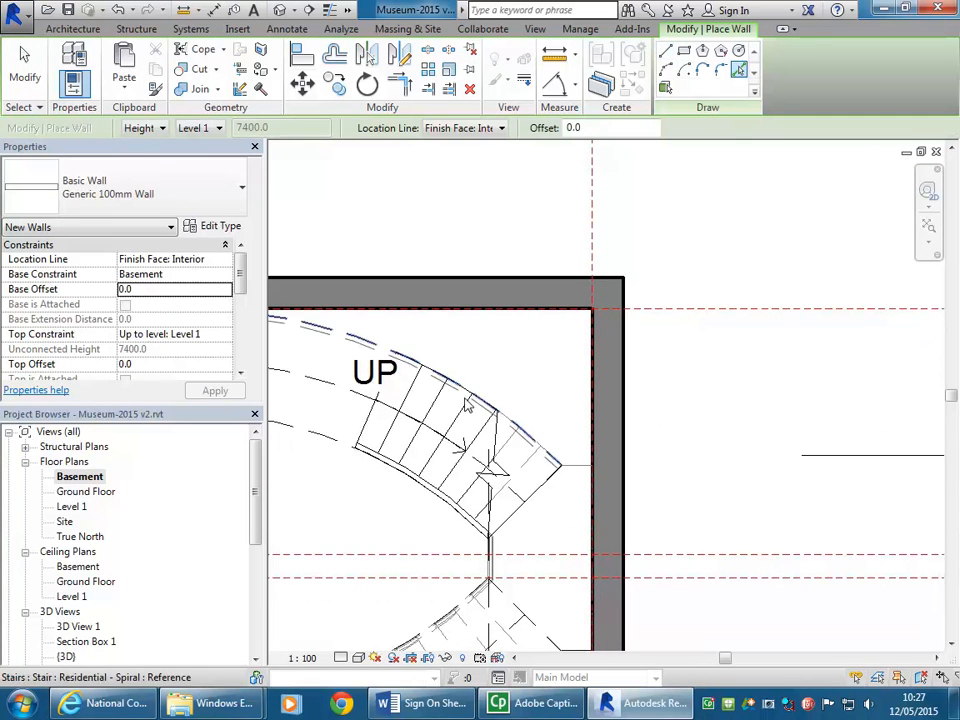
scroll(471, 383, "up", 1)
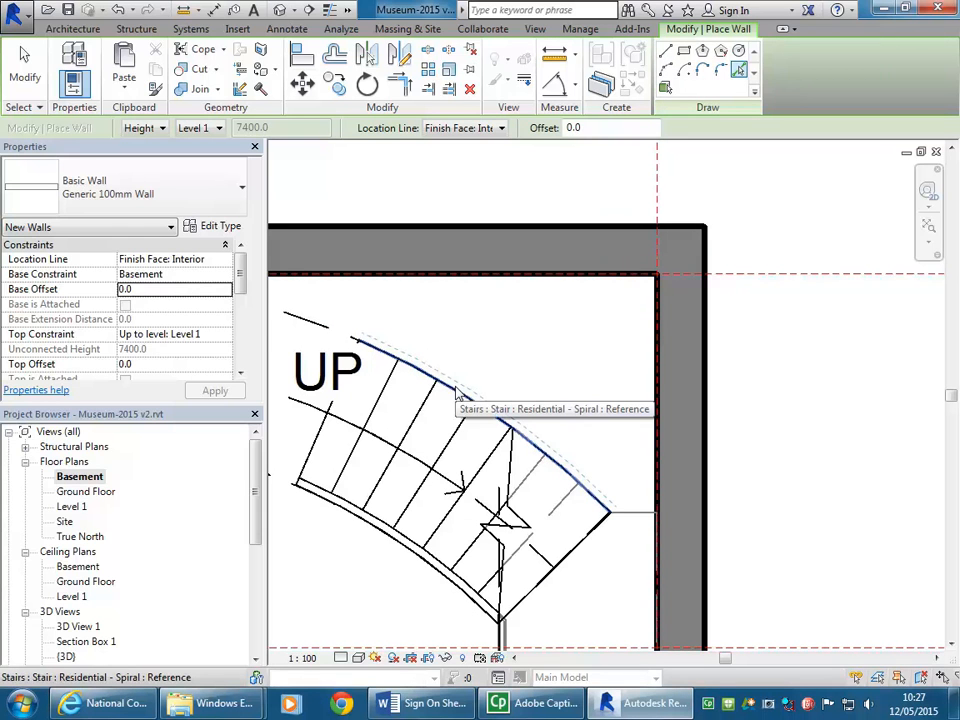
left_click(226, 334)
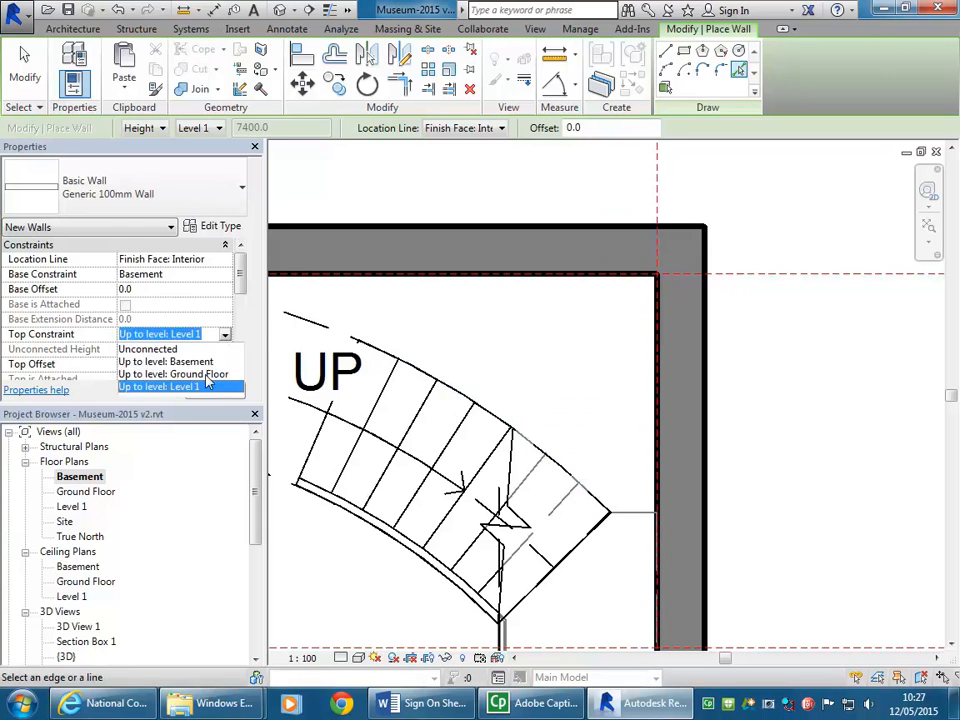
left_click(205, 374)
left_click(423, 374)
left_click(639, 513)
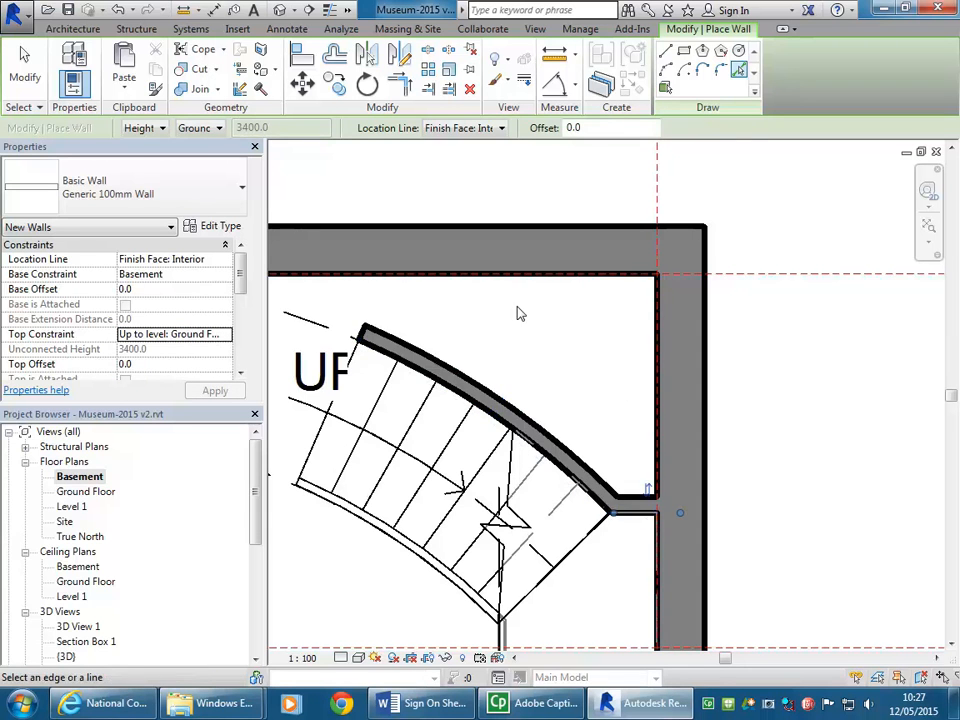
Step: Extend the free end of the new curved wall along its arc into the upper basement wall
scroll(518, 311, "down", 1)
middle_click_drag(529, 320, 611, 332)
right_click(450, 232)
left_click(476, 242)
left_click(497, 334)
scroll(465, 327, "up", 2)
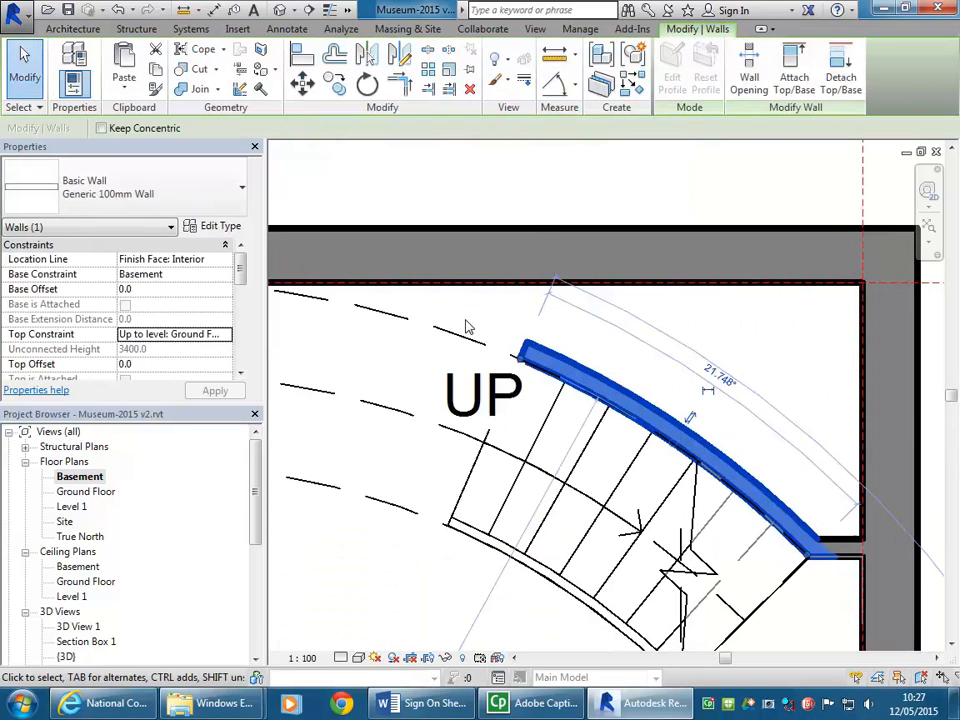
scroll(525, 367, "down", 1)
middle_click_drag(523, 367, 602, 373)
left_click_drag(599, 367, 331, 314)
left_click(407, 219)
Step: Join the geometry of the new curved wall and the upper basement wall it runs into
scroll(531, 257, "up", 4)
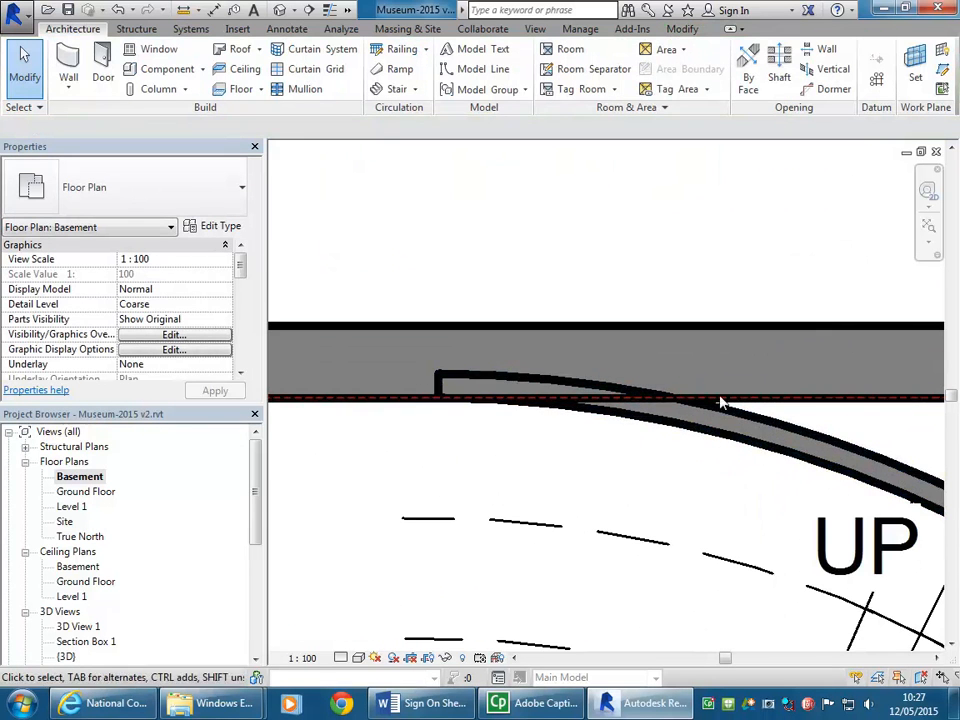
left_click(680, 28)
middle_click_drag(547, 224, 478, 210)
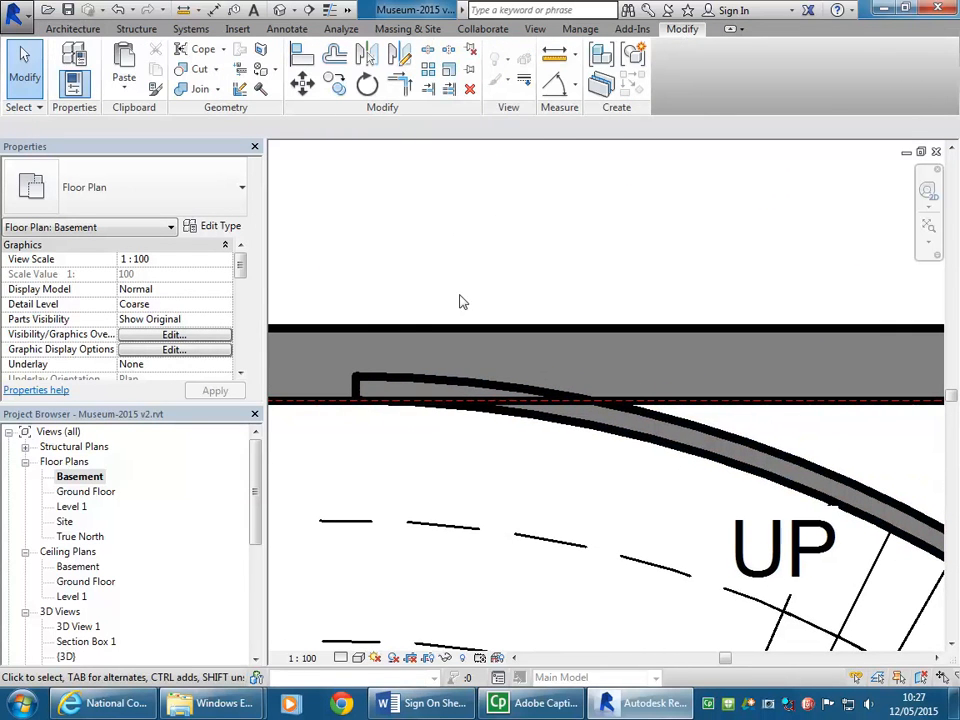
left_click(196, 89)
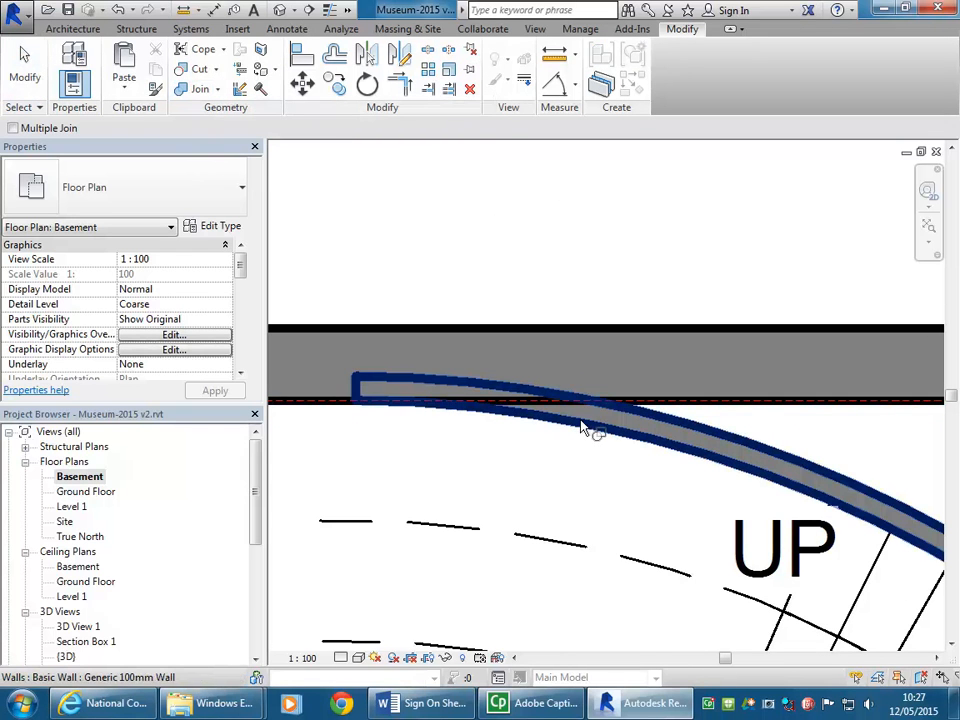
left_click(664, 404)
left_click(676, 401)
scroll(476, 208, "down", 3)
right_click(512, 207)
left_click(544, 218)
Step: Join the geometry of the upper flight's curved wall and the lower basement wall it overlaps
scroll(407, 482, "down", 2)
scroll(490, 540, "up", 3)
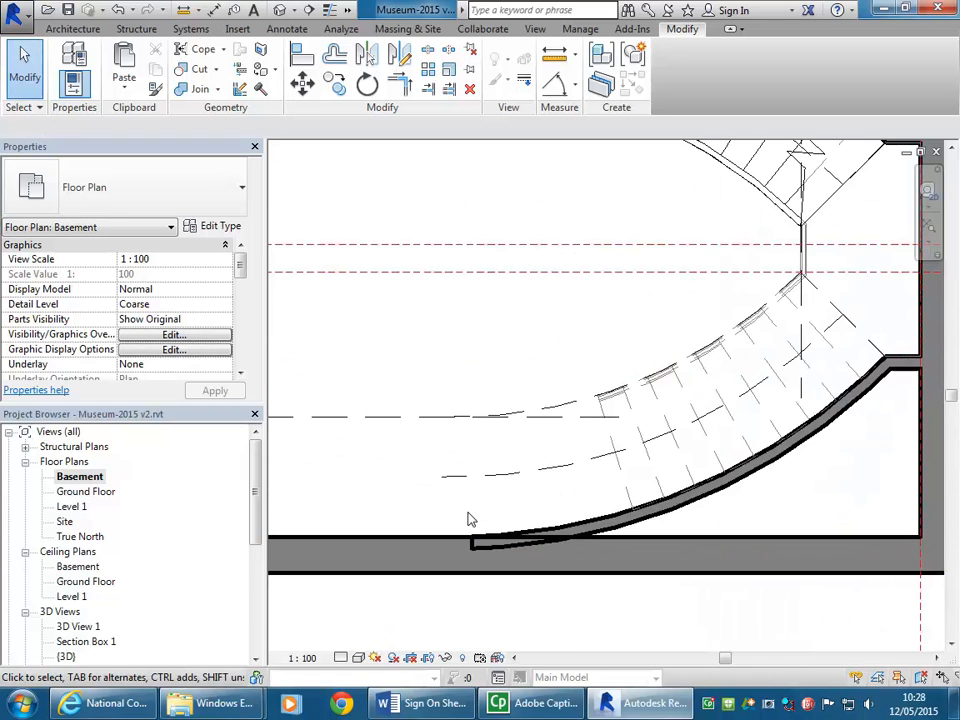
scroll(525, 545, "down", 2)
middle_click_drag(540, 525, 535, 532)
scroll(535, 532, "up", 2)
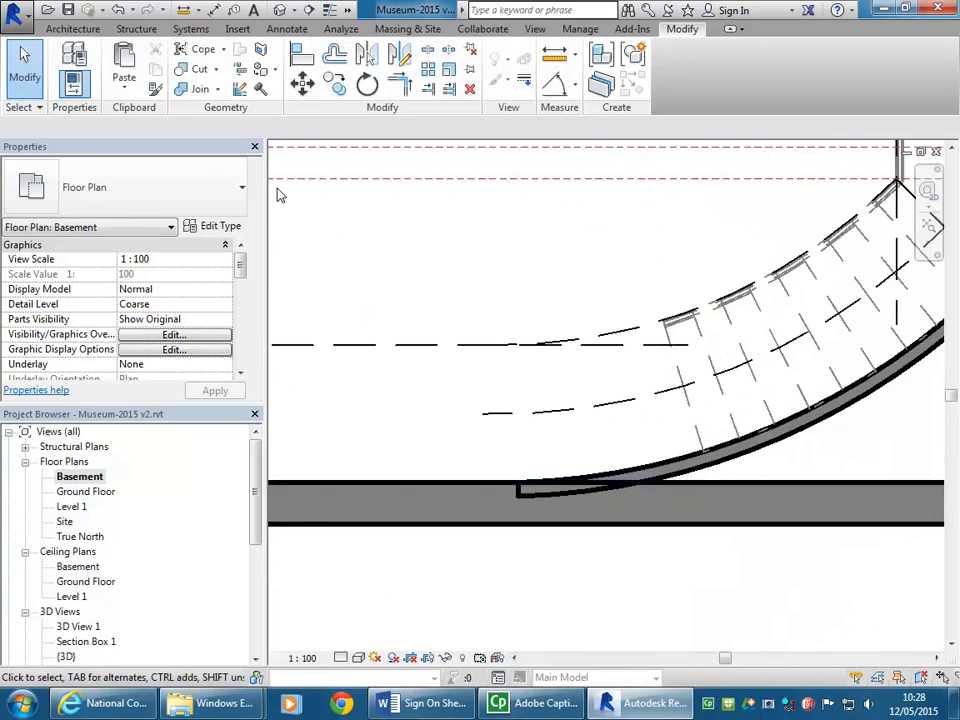
left_click(190, 89)
left_click(611, 526)
left_click(552, 493)
scroll(509, 364, "down", 1)
scroll(512, 370, "down", 4)
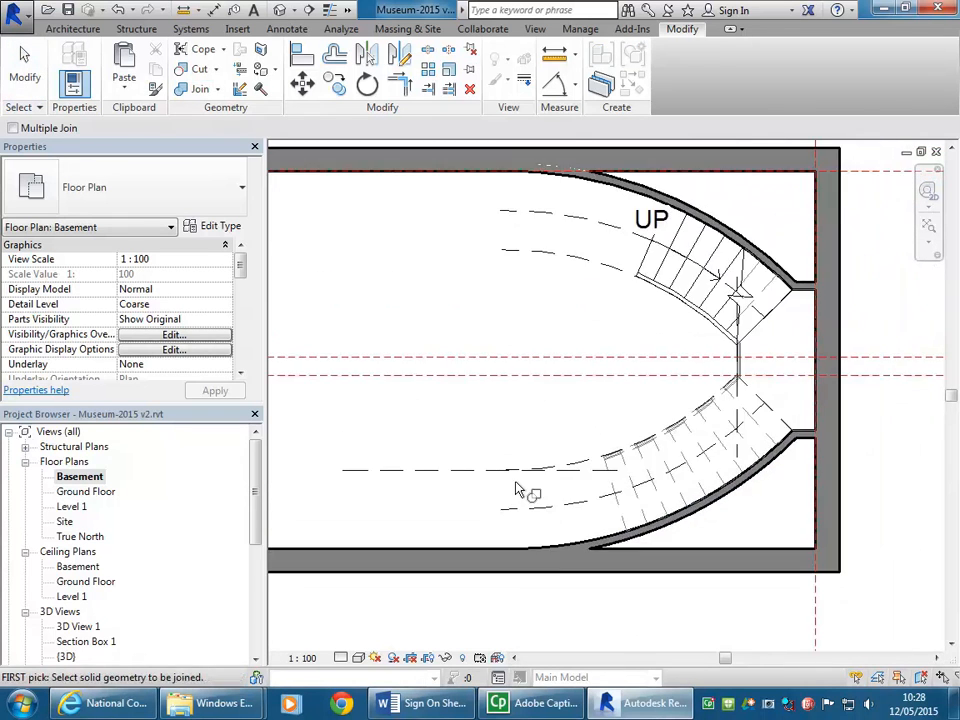
right_click(506, 388)
left_click(527, 398)
right_click(531, 399)
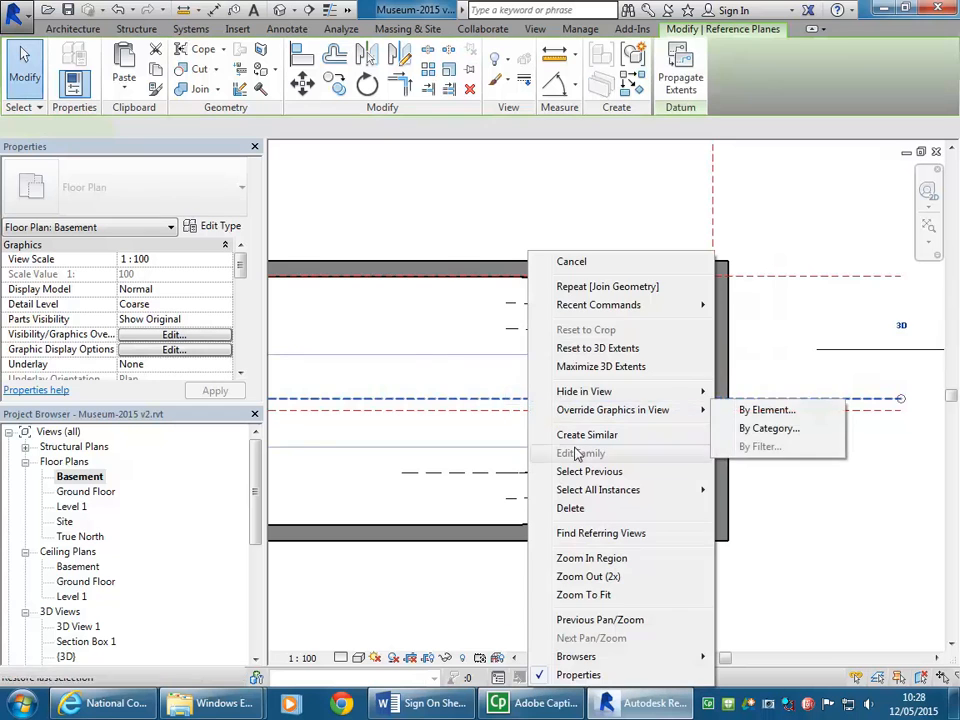
key("Escape")
scroll(591, 360, "up", 3)
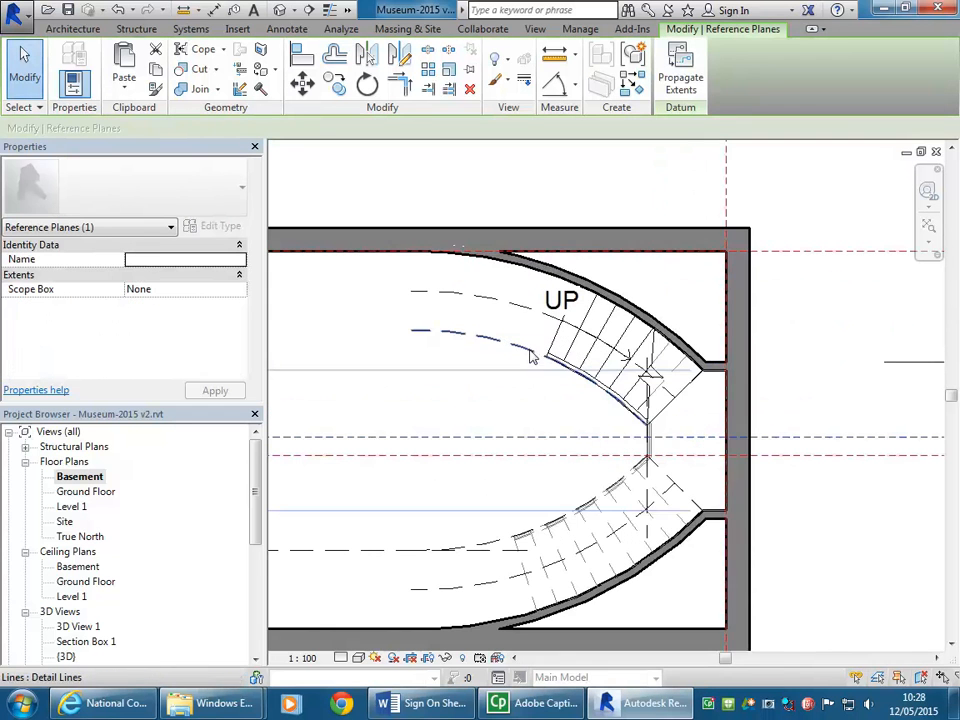
key("Escape")
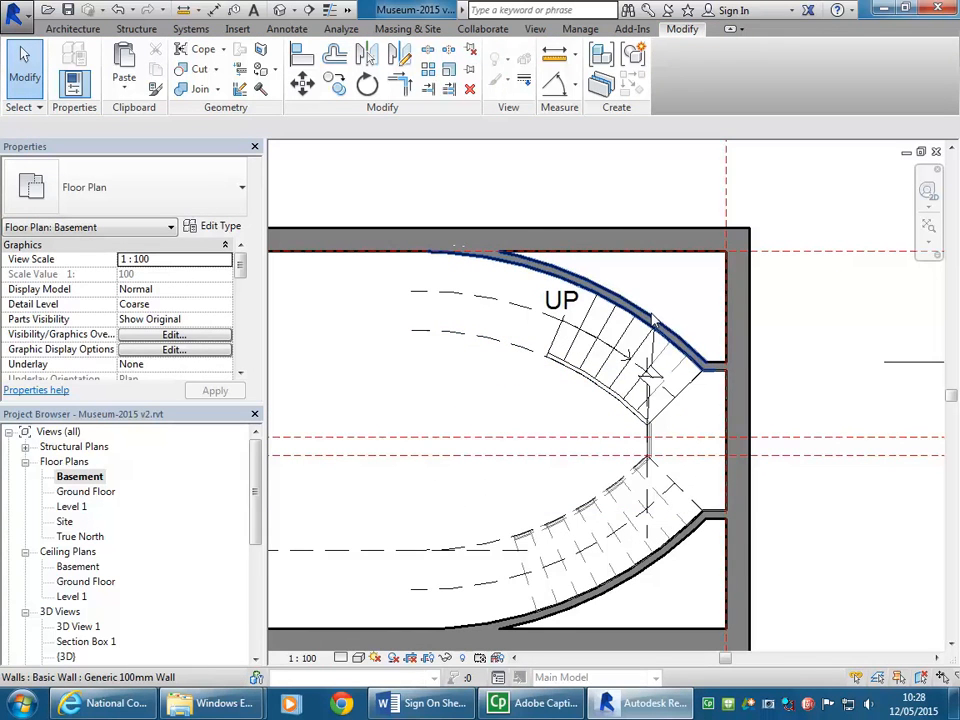
Step: Change the two curved stair walls and the two short landing walls to the Generic 200mm wall type
left_click(648, 326)
middle_click_drag(645, 443, 647, 431)
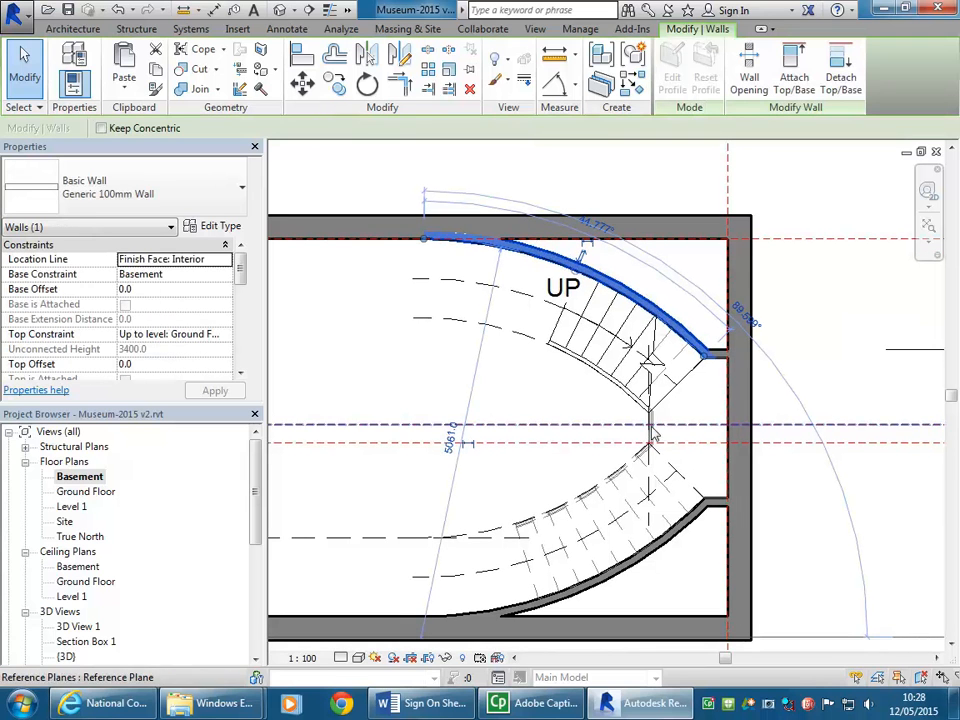
left_click(721, 352, "ctrl")
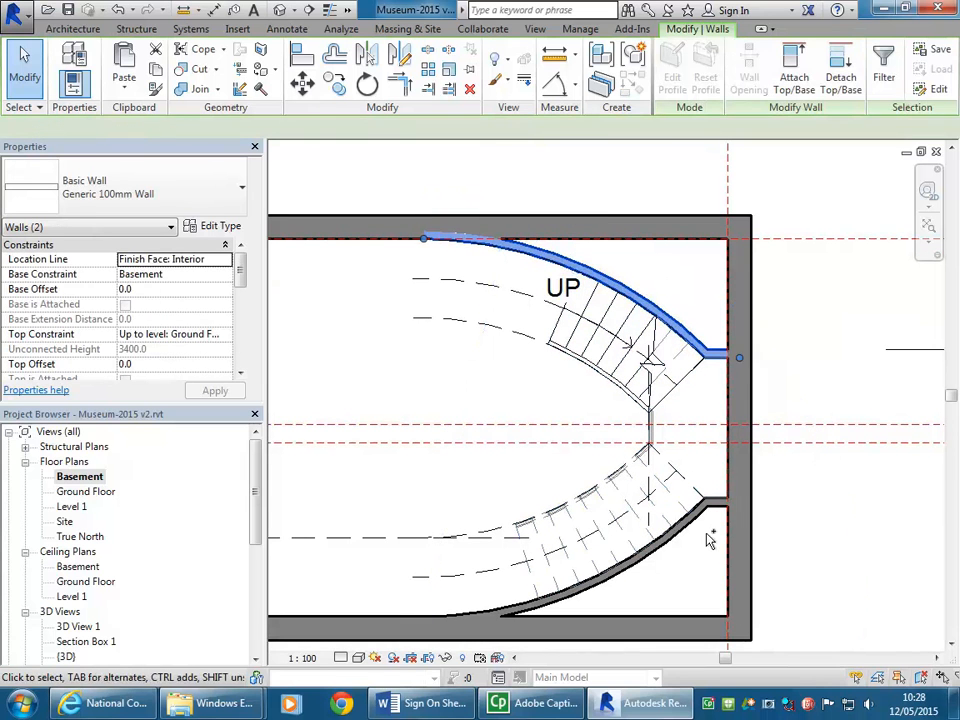
left_click(715, 504, "ctrl")
left_click(688, 523, "ctrl")
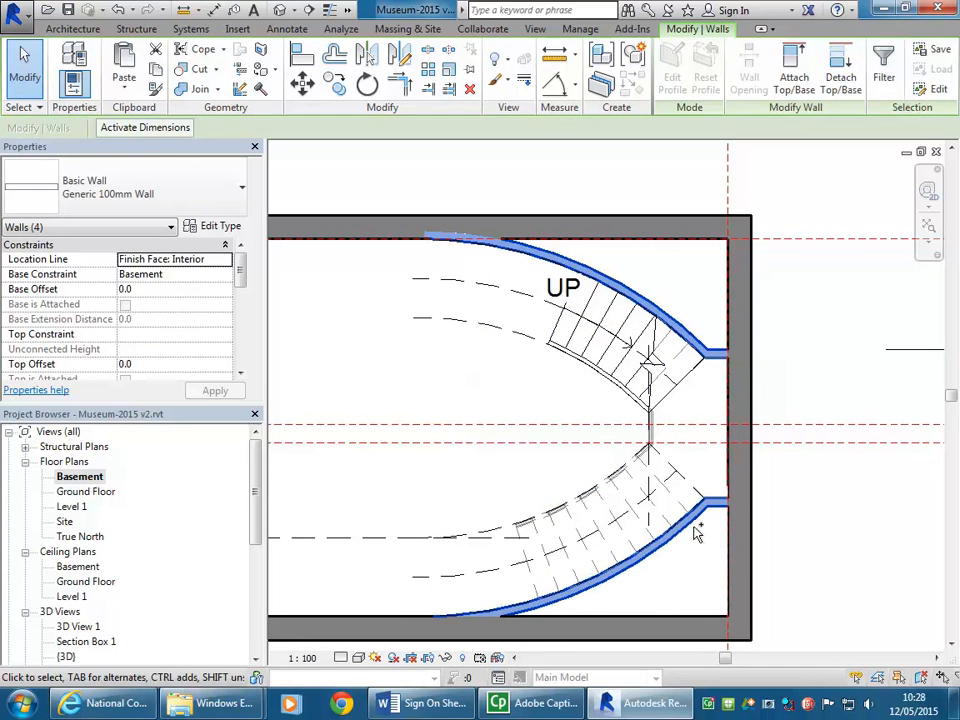
left_click(206, 195)
left_click(133, 297)
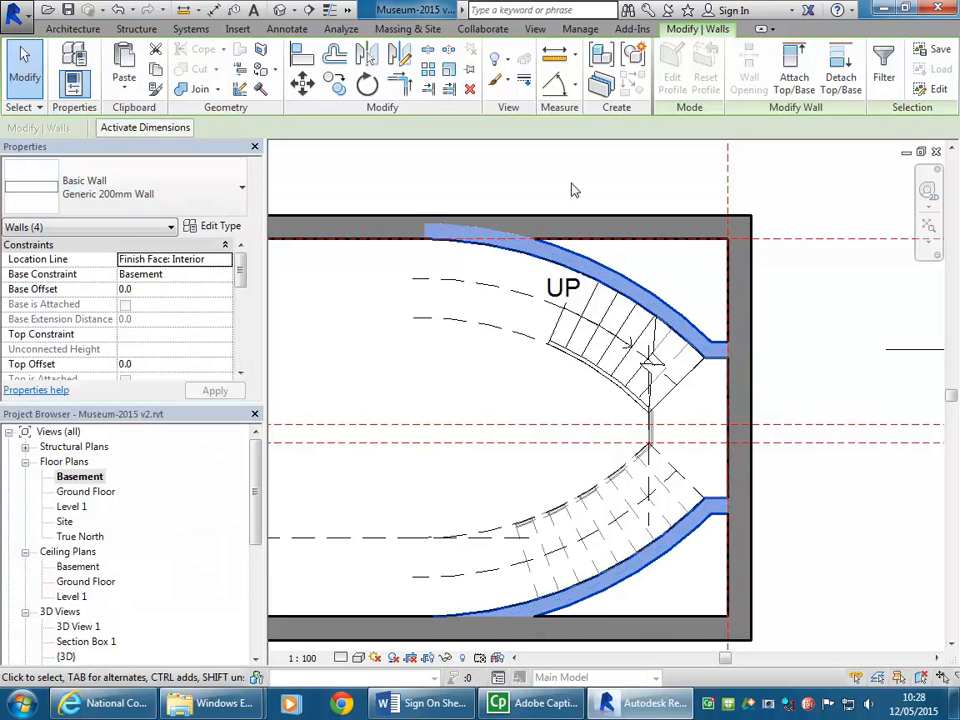
left_click(536, 161)
middle_click_drag(548, 168, 591, 158)
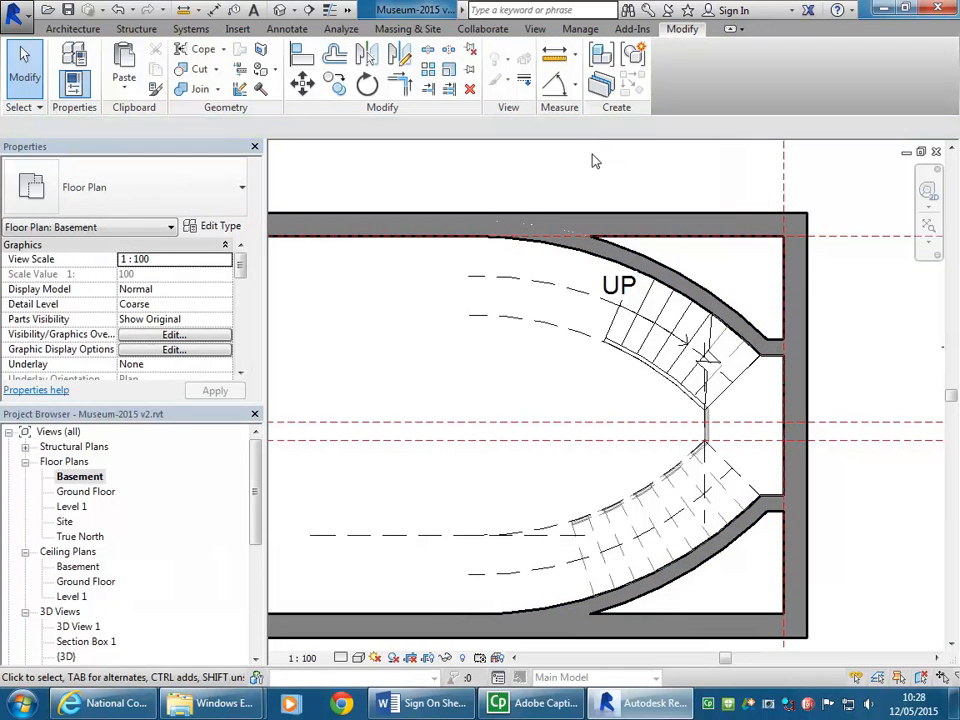
Step: Open the Section Box 1 3D view and inspect the ground-floor slab edge around the curved stair opening
double_click(75, 642)
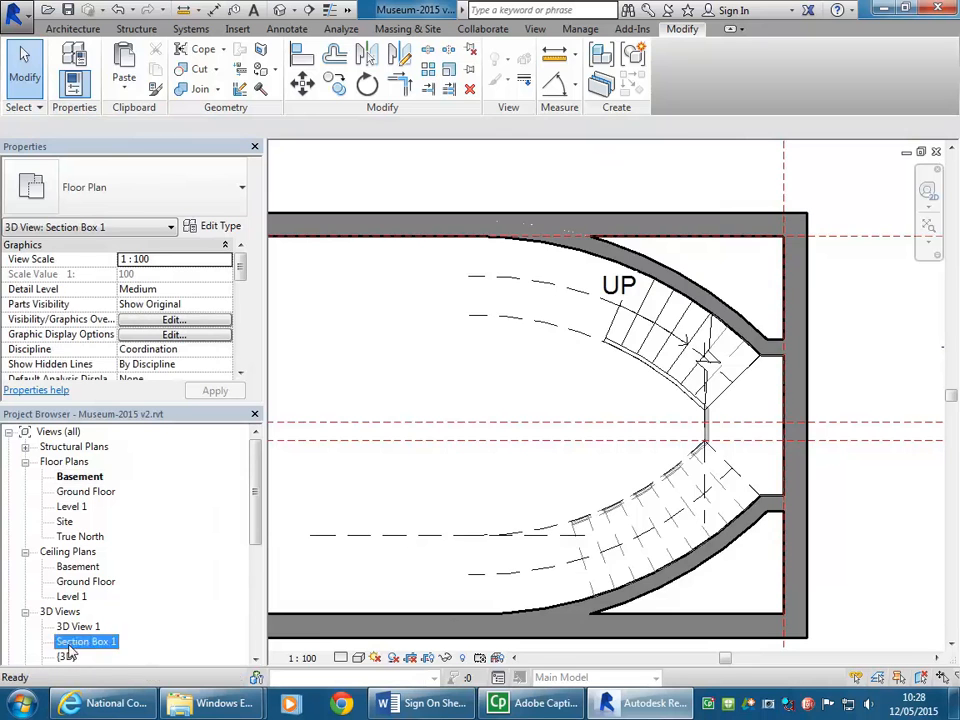
scroll(617, 490, "down", 2)
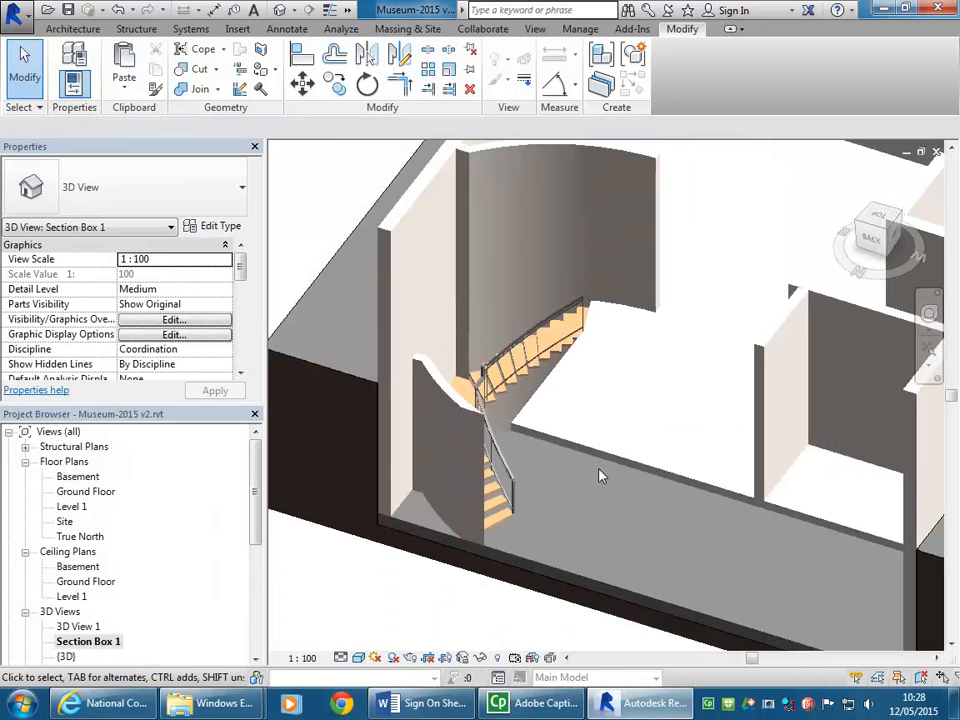
middle_click_drag(600, 466, 555, 568, "shift")
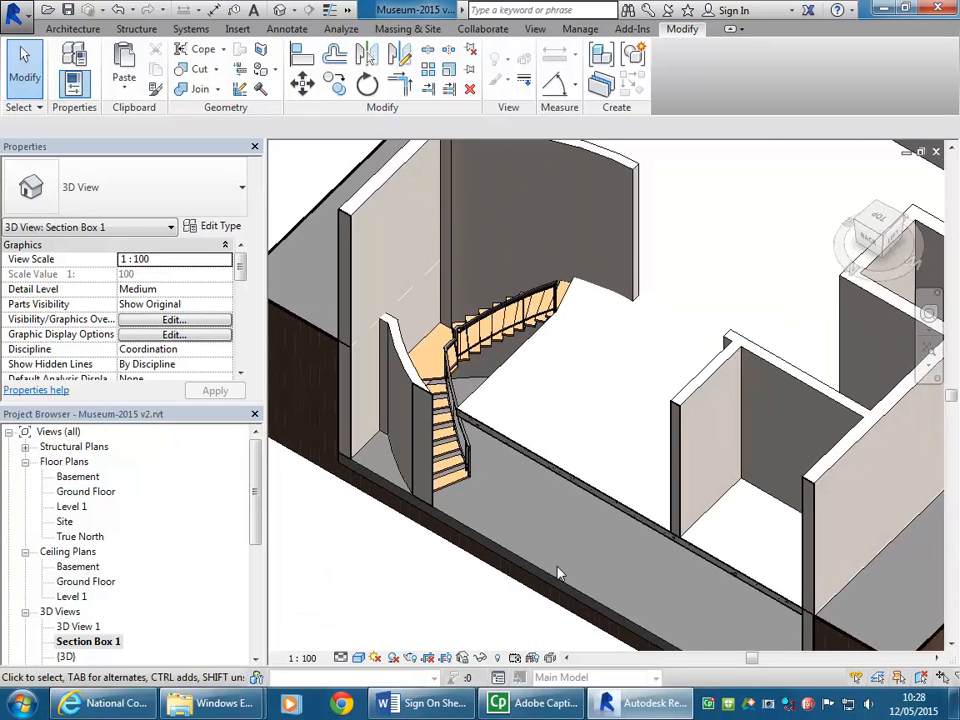
scroll(482, 288, "up", 2)
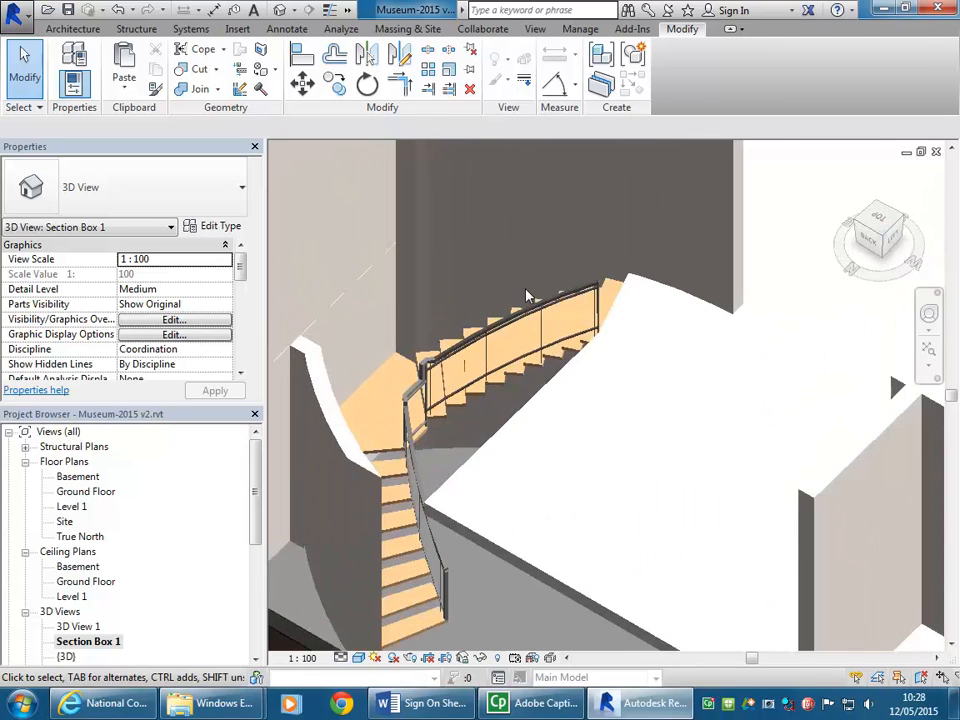
scroll(510, 292, "up", 2)
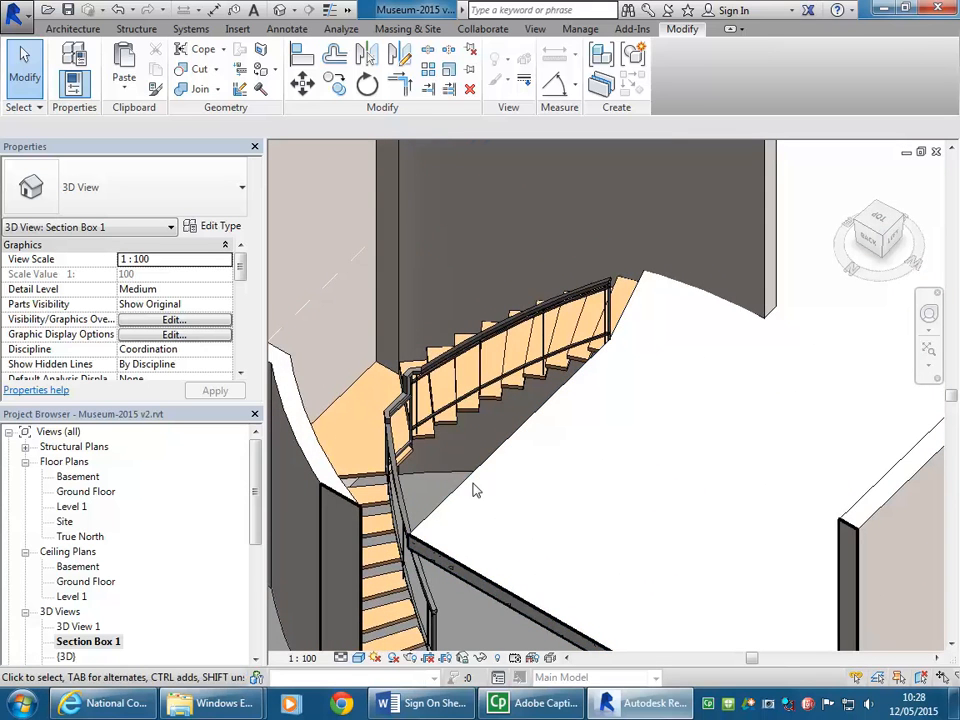
middle_click_drag(469, 493, 490, 453, "shift")
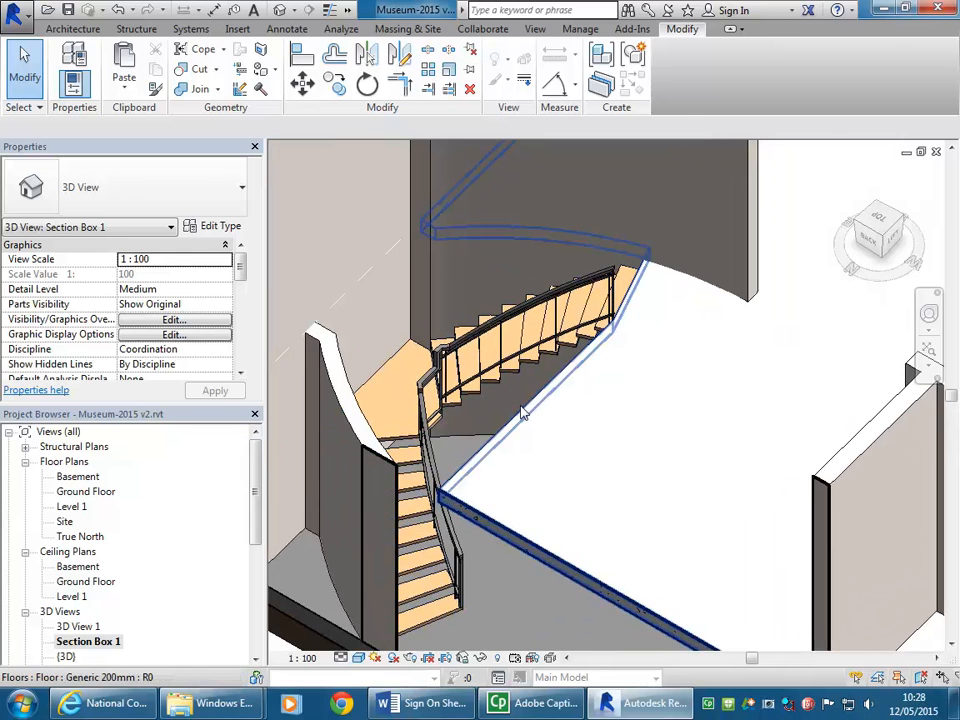
left_click(520, 410)
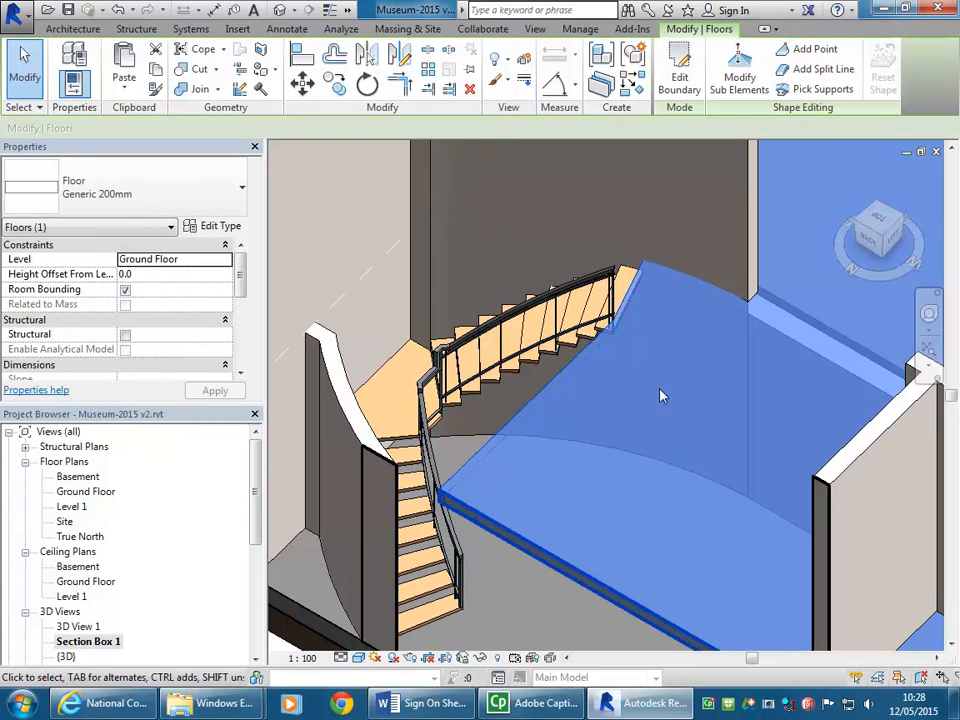
key("Escape")
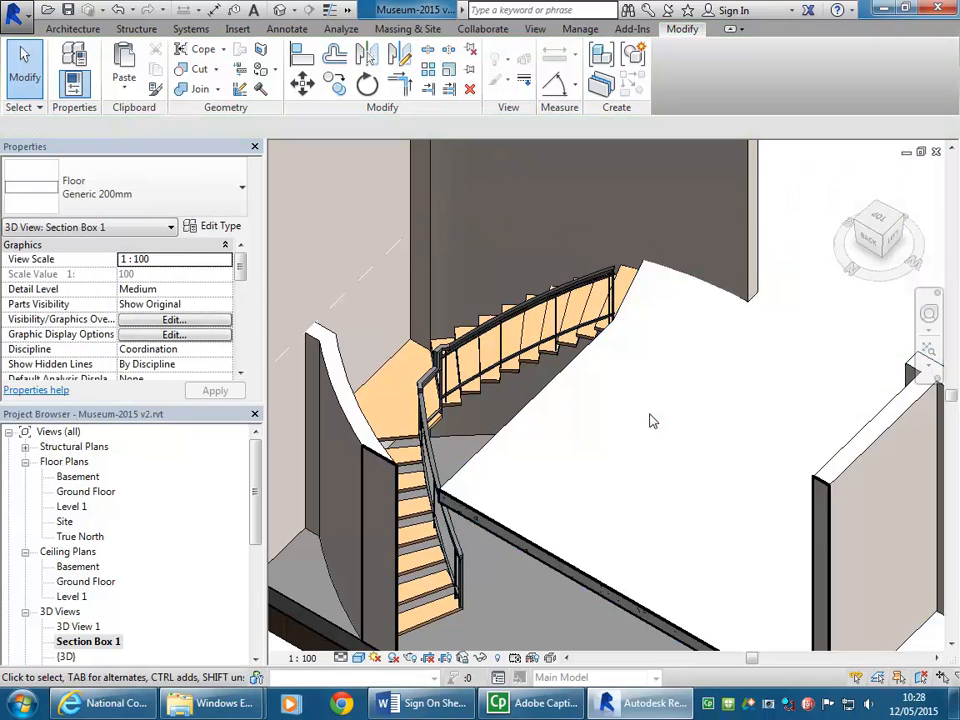
Step: Examine the finished stair flights, landing, railing and thickened curved walls in 3D, both close up and in the wider basement
middle_click_drag(653, 421, 702, 399)
scroll(702, 399, "up", 1)
scroll(702, 399, "down", 2)
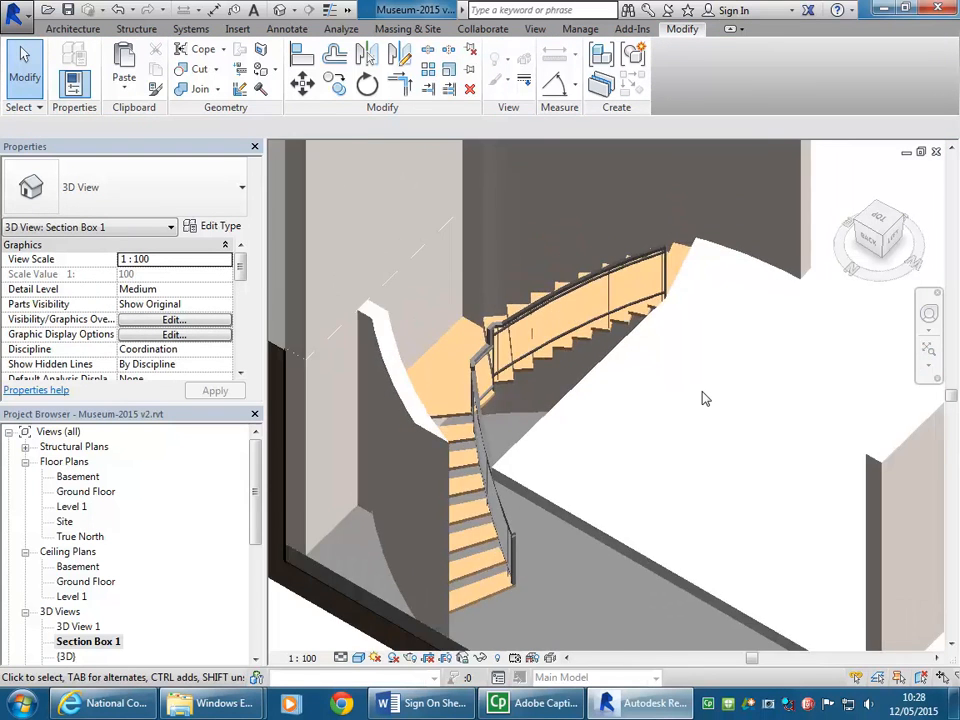
scroll(628, 441, "down", 2)
scroll(628, 441, "up", 2)
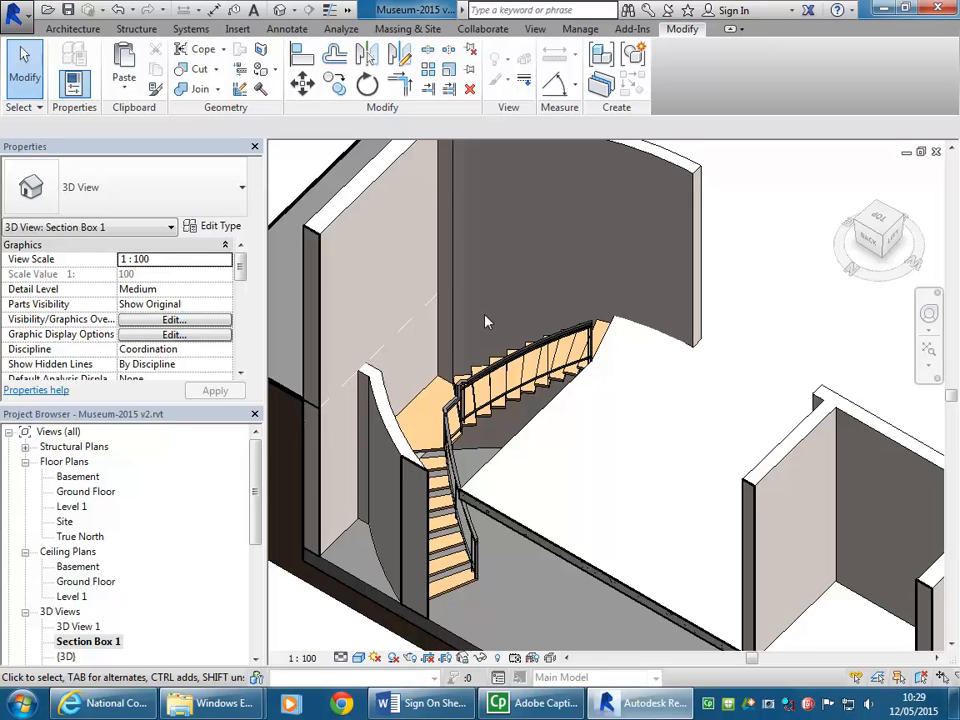
middle_click_drag(485, 315, 512, 291)
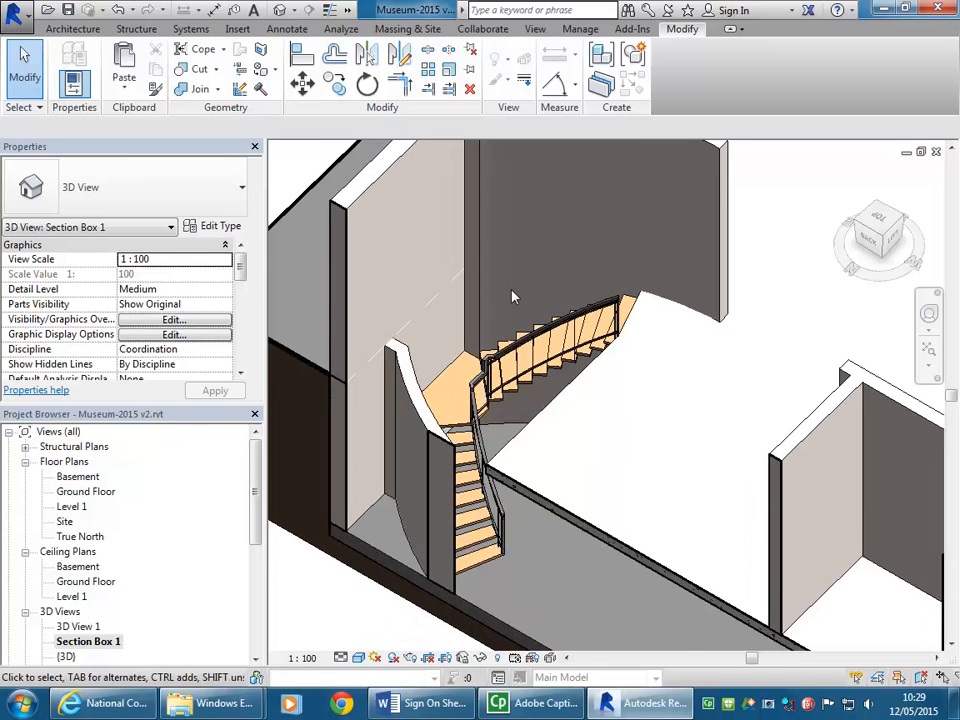
scroll(512, 291, "down", 1)
scroll(512, 297, "down", 1)
middle_click_drag(439, 542, 418, 559)
scroll(408, 555, "up", 1)
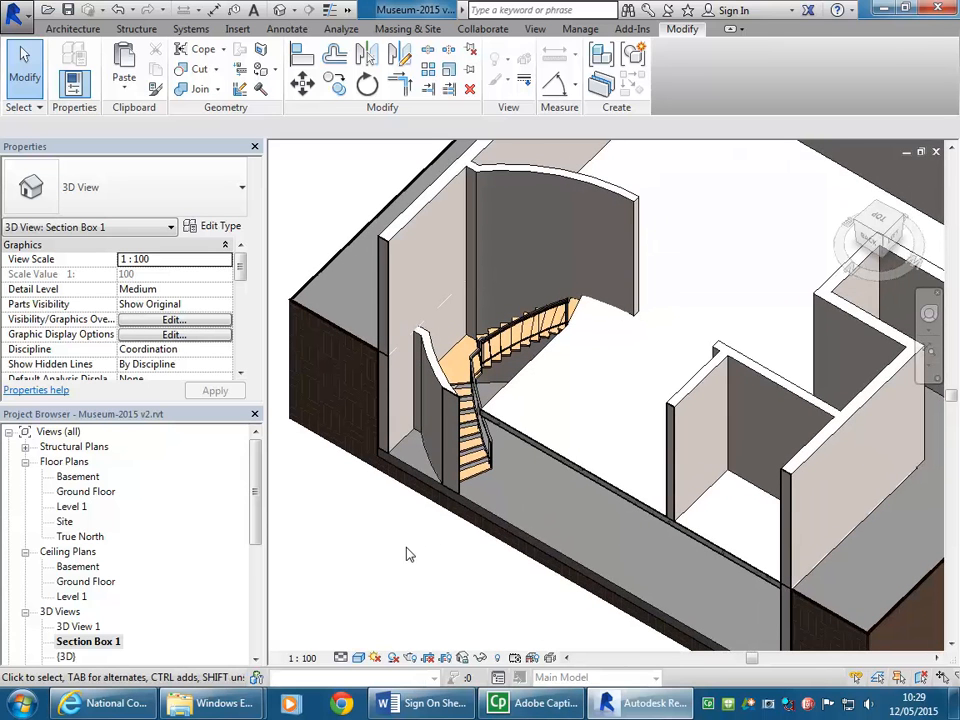
scroll(508, 360, "up", 5)
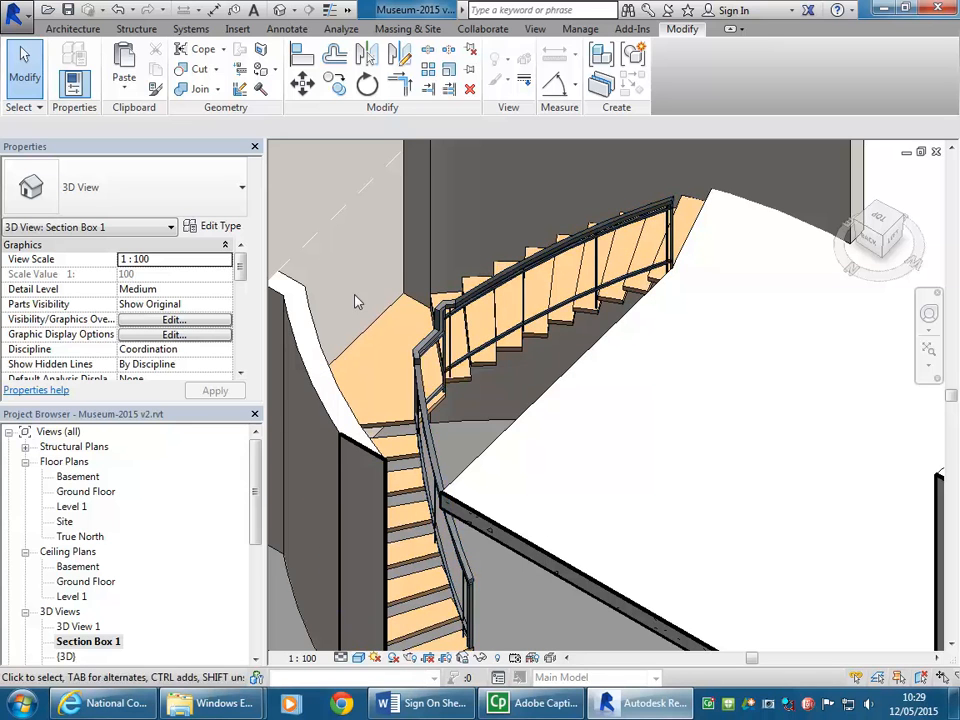
scroll(378, 303, "down", 3)
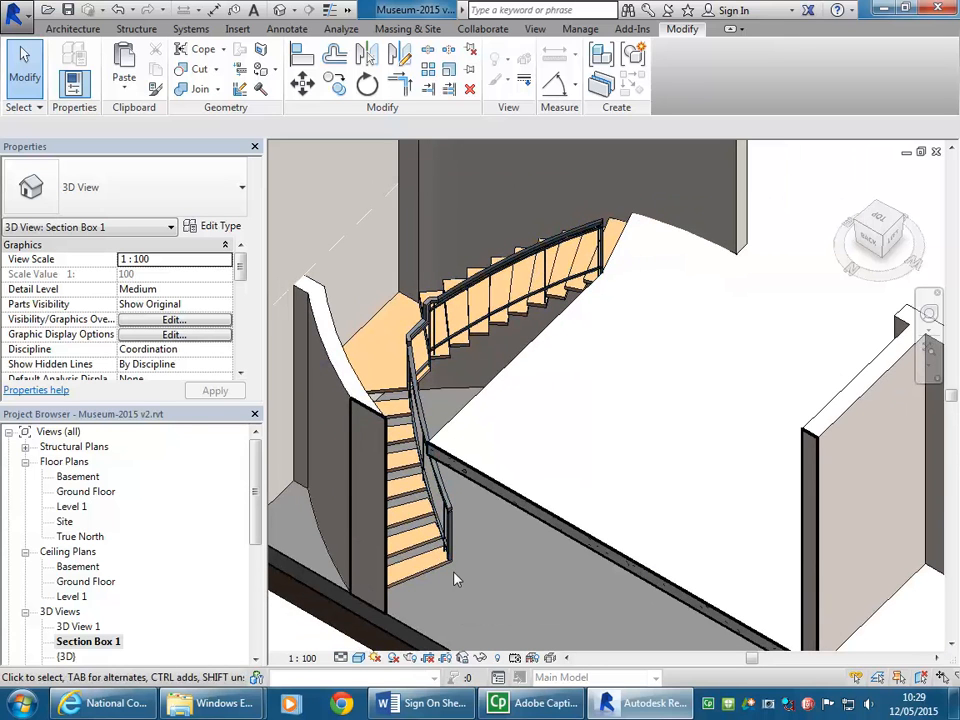